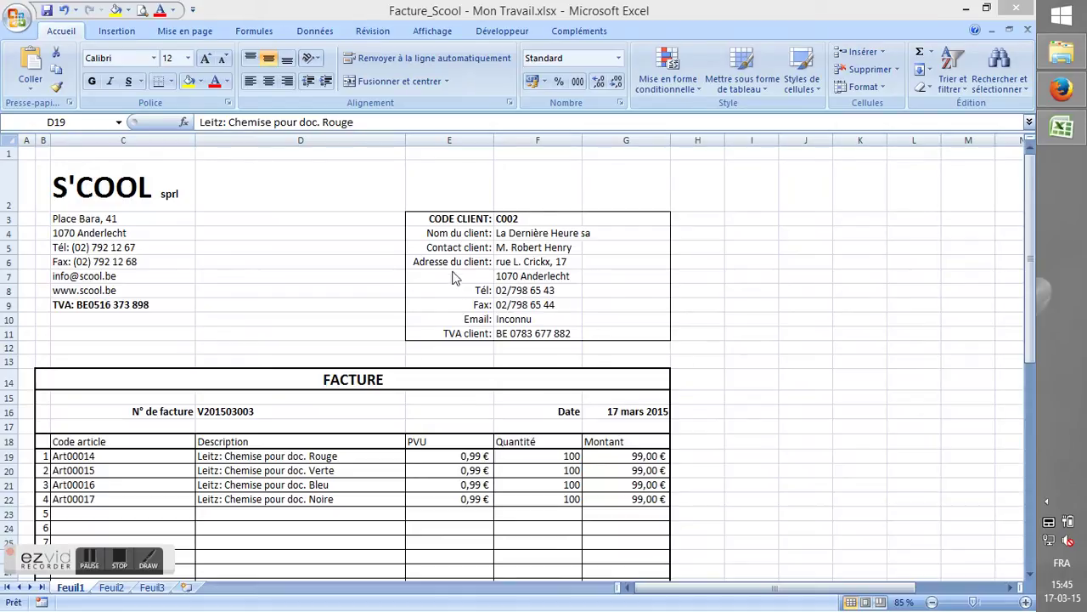
Step: Review the invoice sheet from the company header down to the payment footer
left_click_drag(24, 154, 703, 419)
scroll(704, 425, "down", 8)
scroll(704, 433, "down", 6)
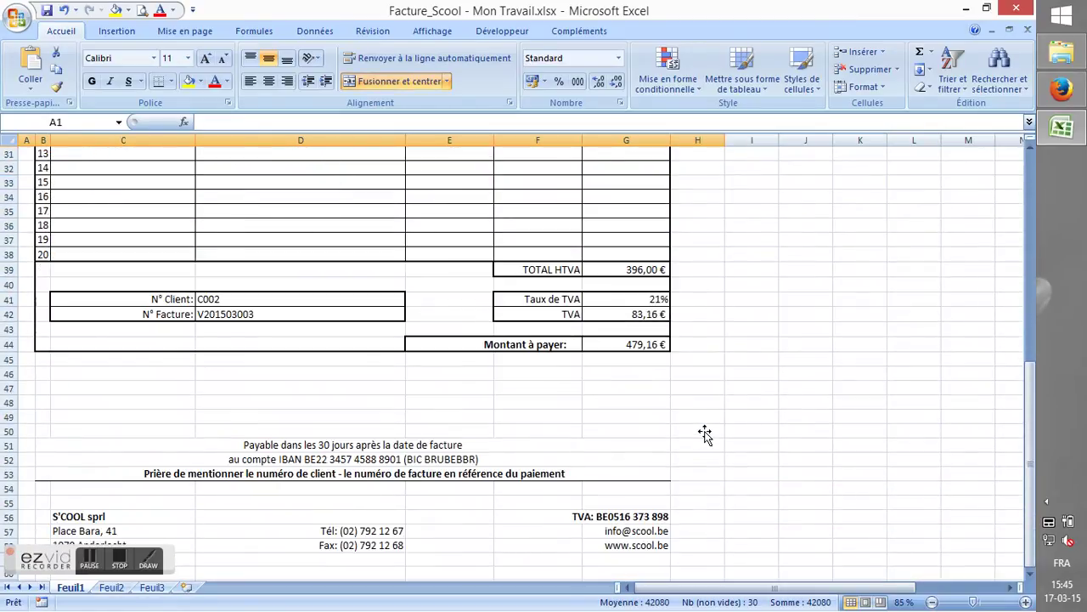
scroll(702, 414, "up", 7)
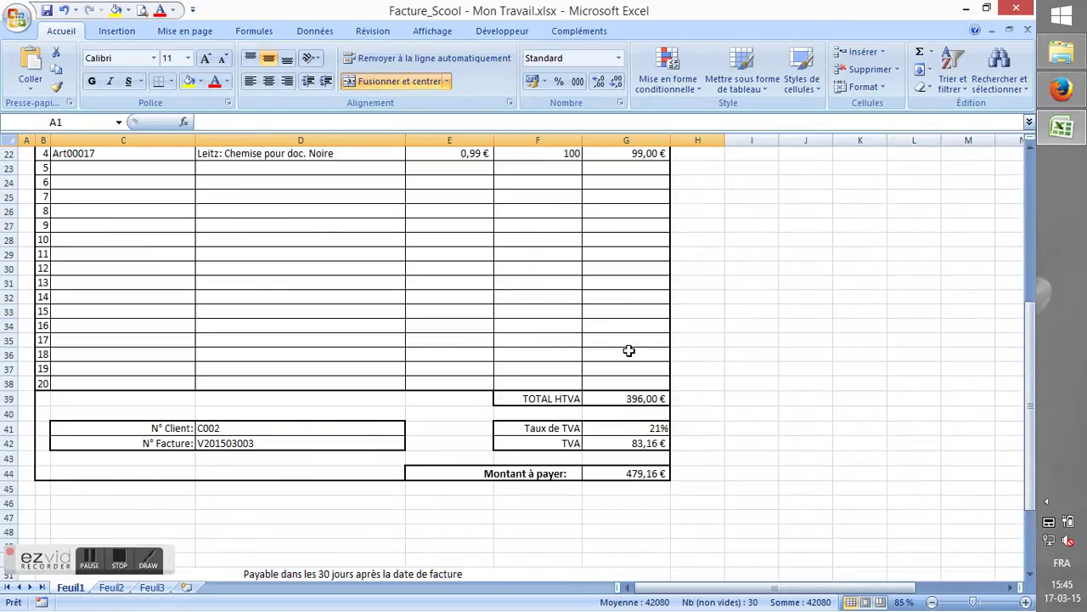
scroll(627, 352, "up", 7)
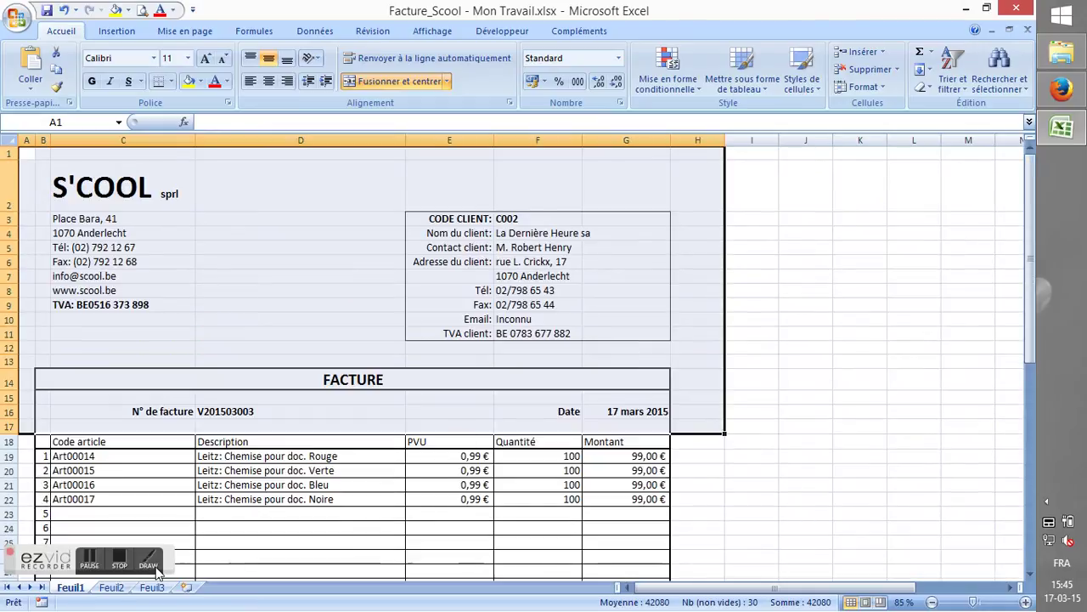
left_click(816, 208)
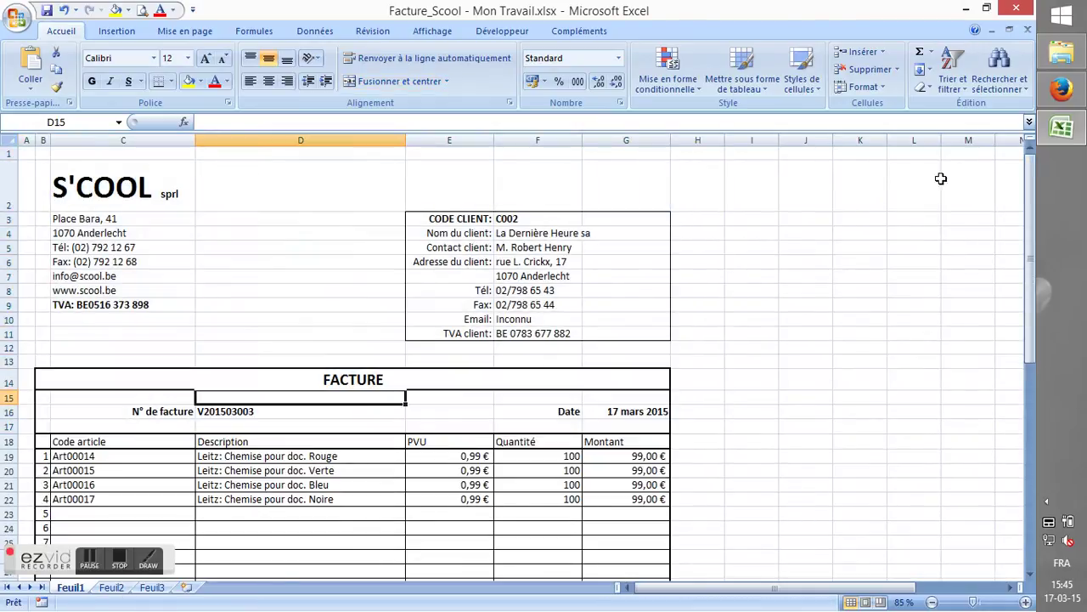
Step: Switch to Gmail in Firefox and save the attachment Facture_Scool - BDD clients et produits.xlsx in Téléchargements, replacing the existing copy
left_click(1061, 89)
left_click(285, 265)
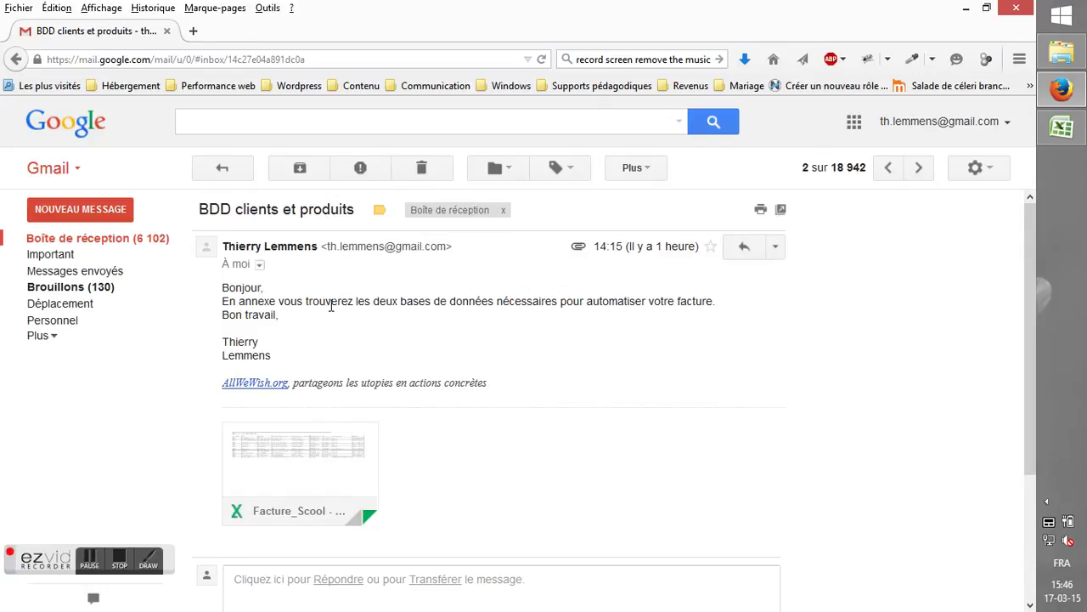
mouse_move(319, 471)
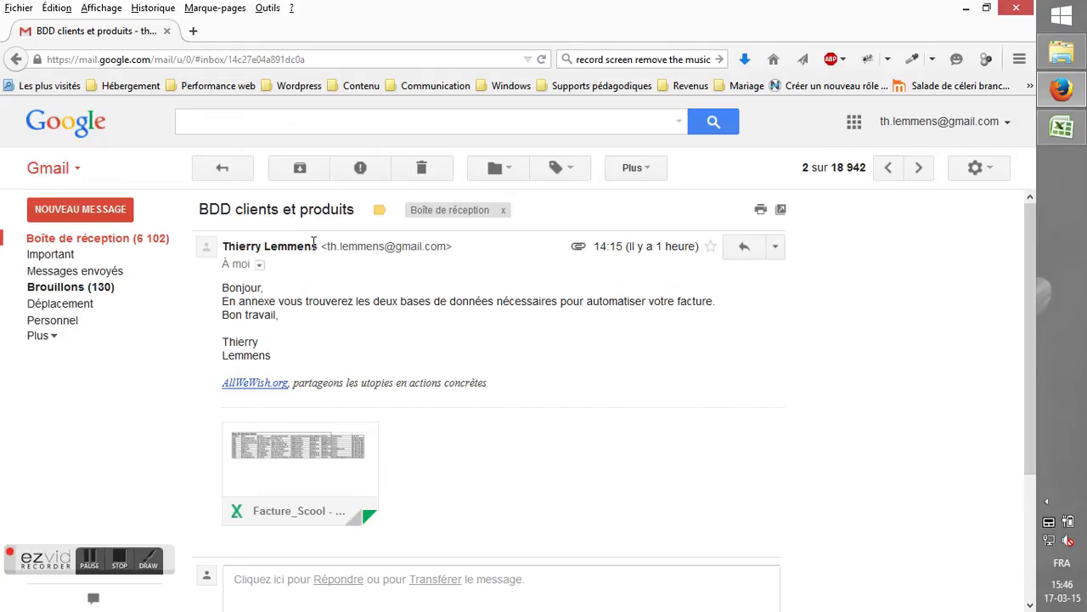
mouse_move(301, 434)
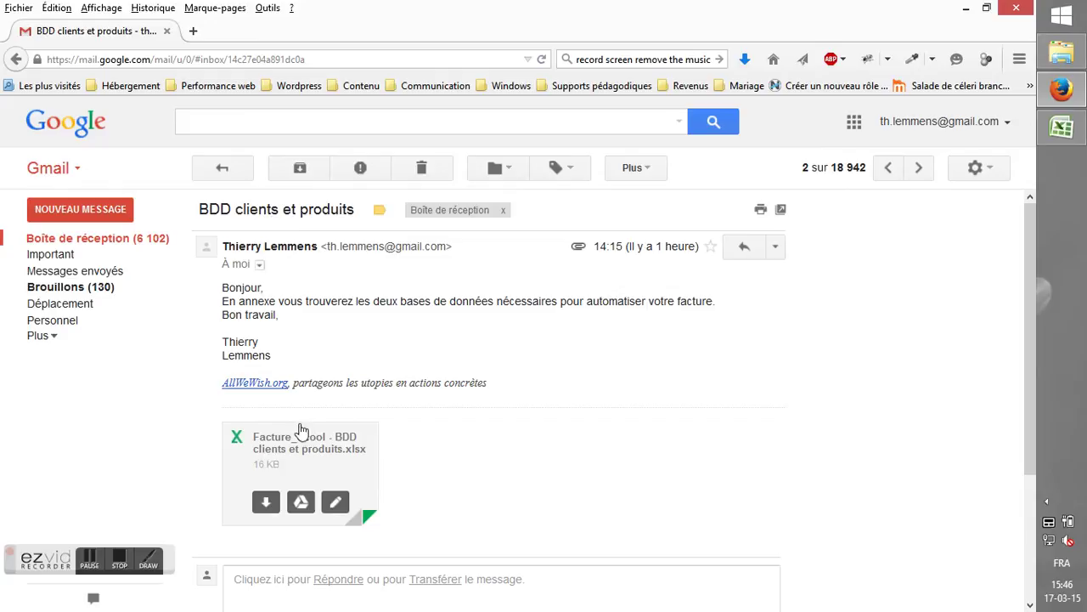
left_click(266, 503)
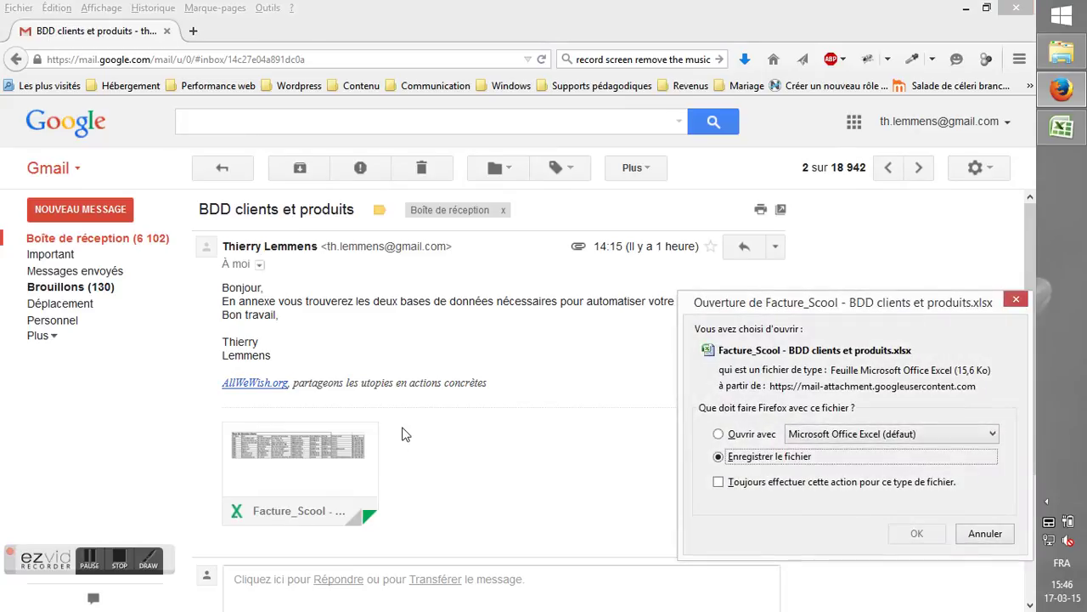
left_click_drag(779, 304, 542, 245)
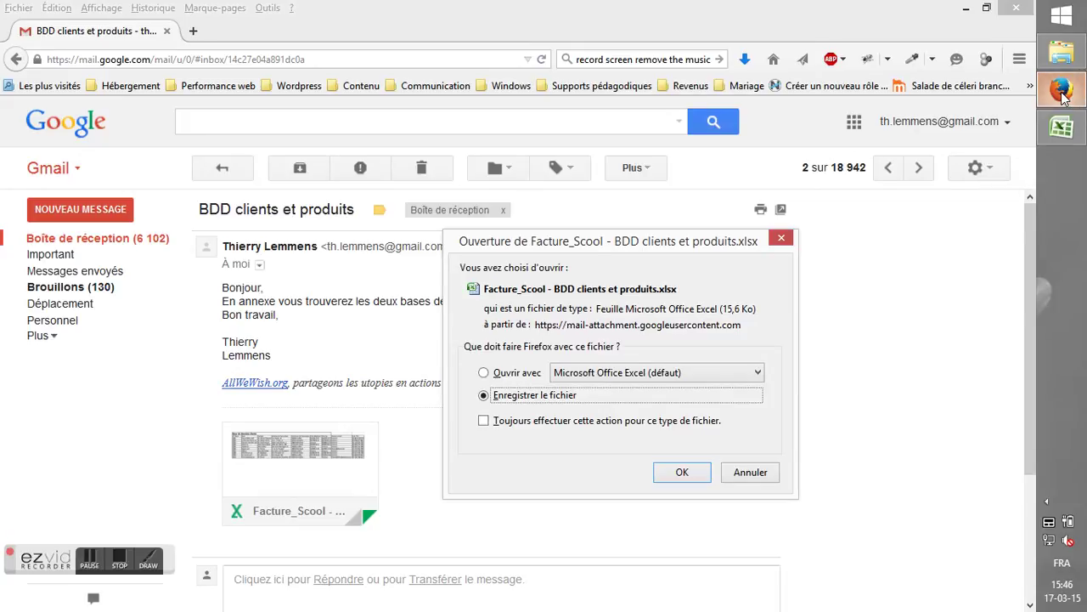
mouse_move(1078, 95)
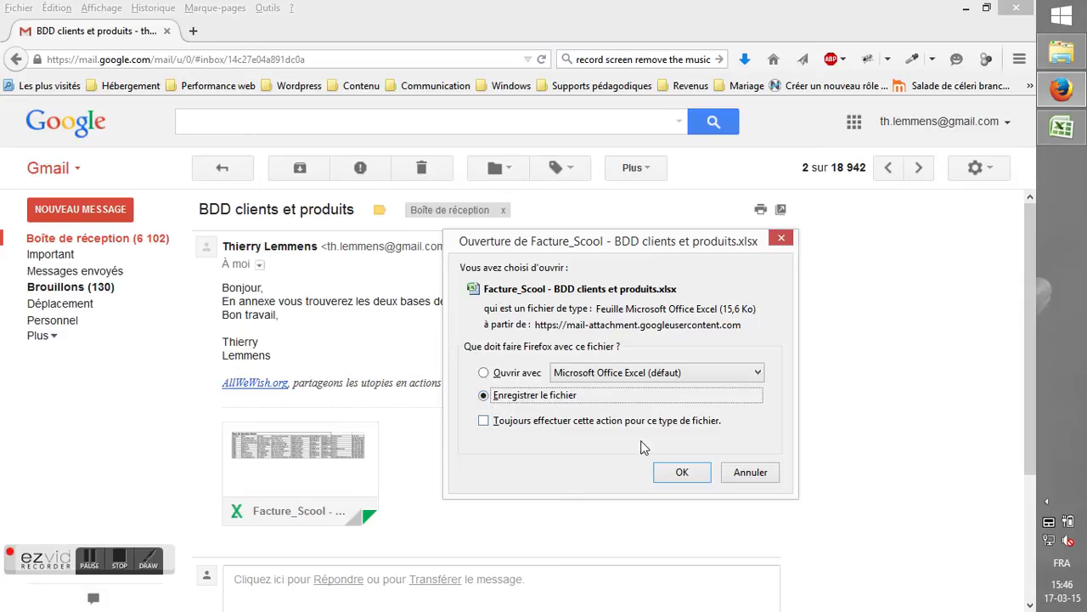
left_click(669, 476)
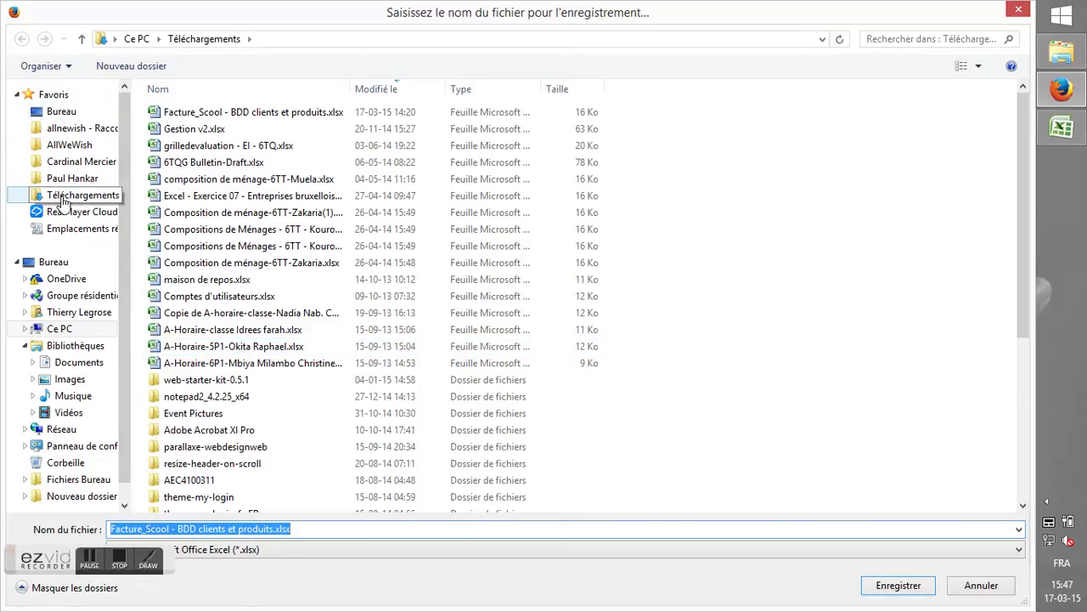
left_click(875, 588)
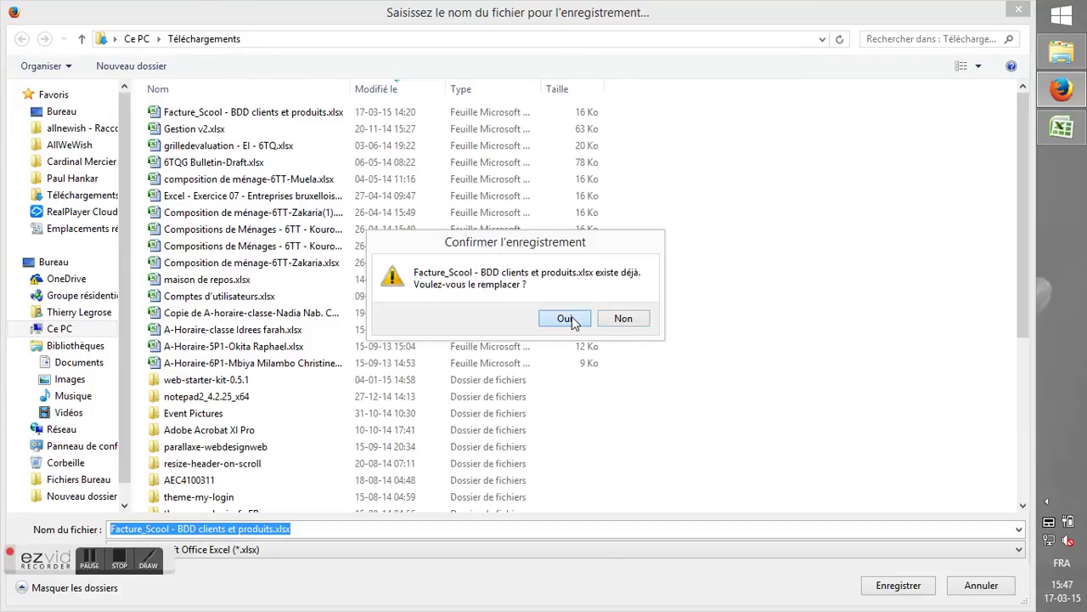
left_click(565, 318)
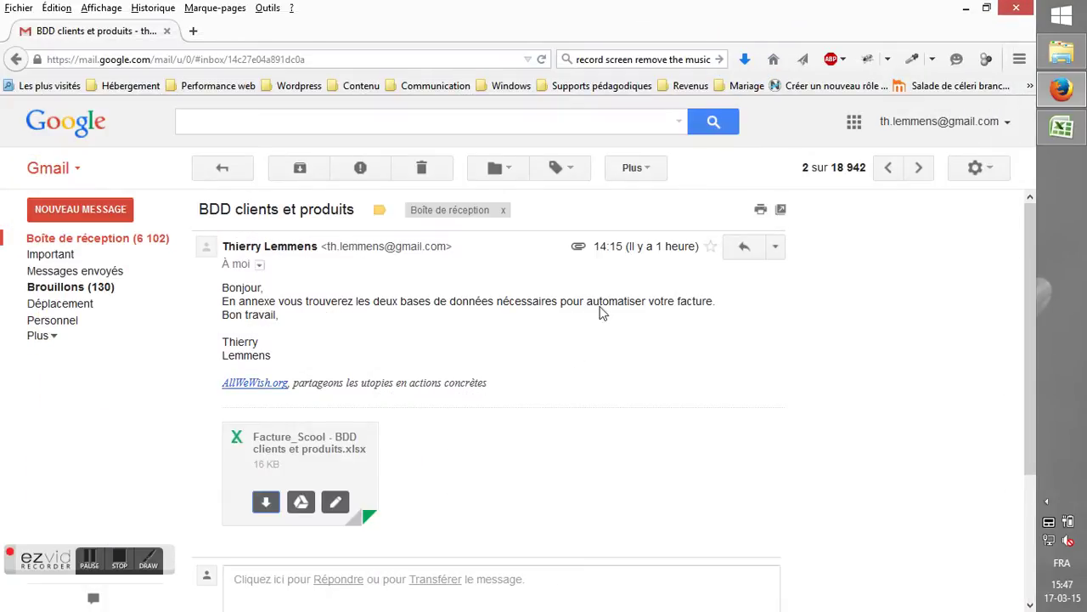
Step: Return to Excel and open Facture_Scool - BDD clients et produits.xlsx from the Téléchargements folder
left_click(963, 11)
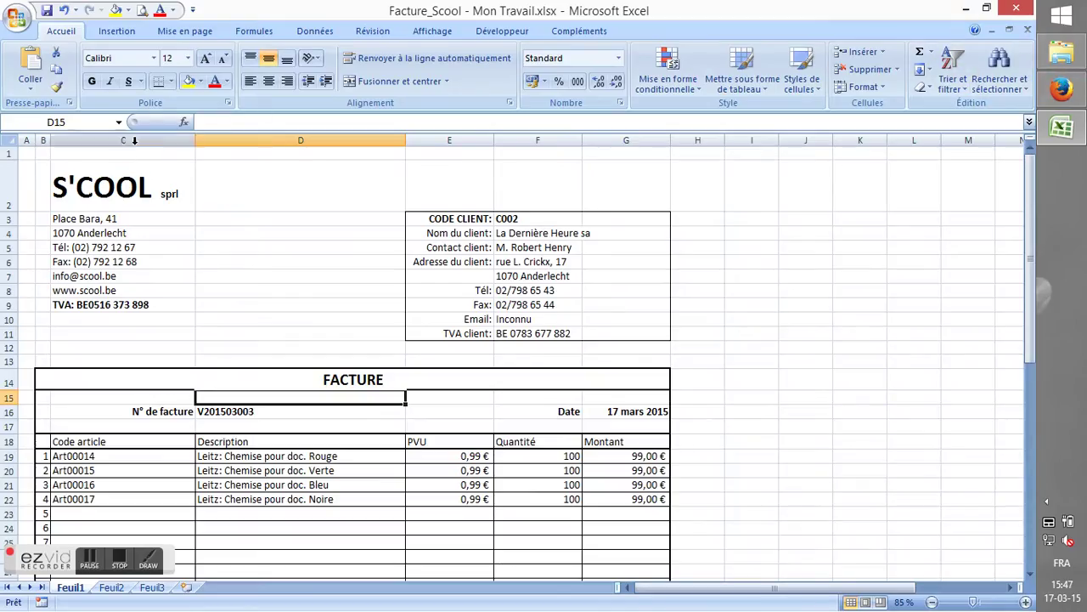
left_click(325, 219)
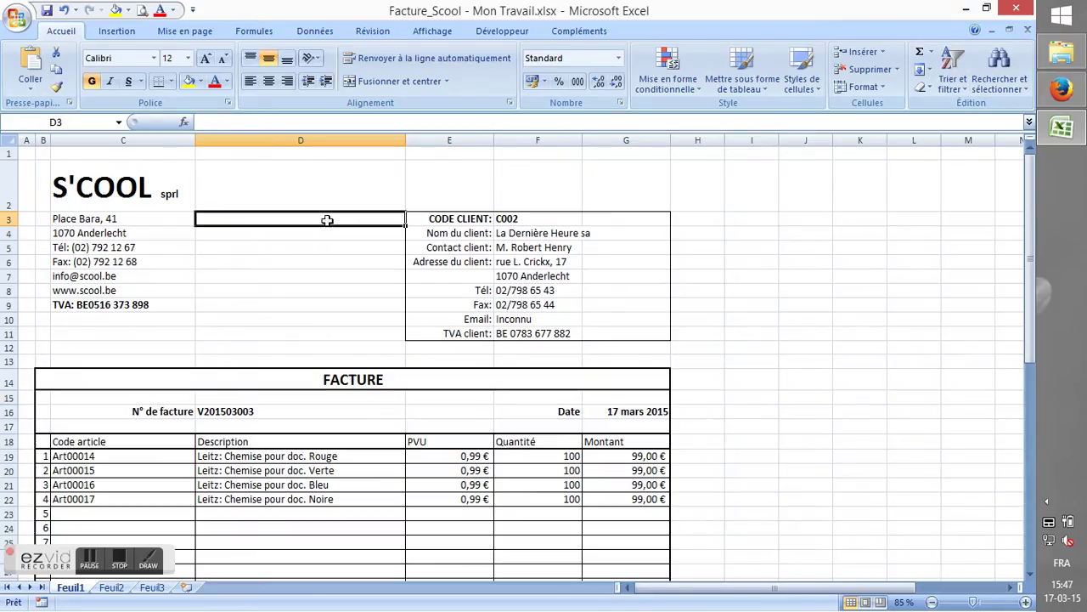
left_click(26, 24)
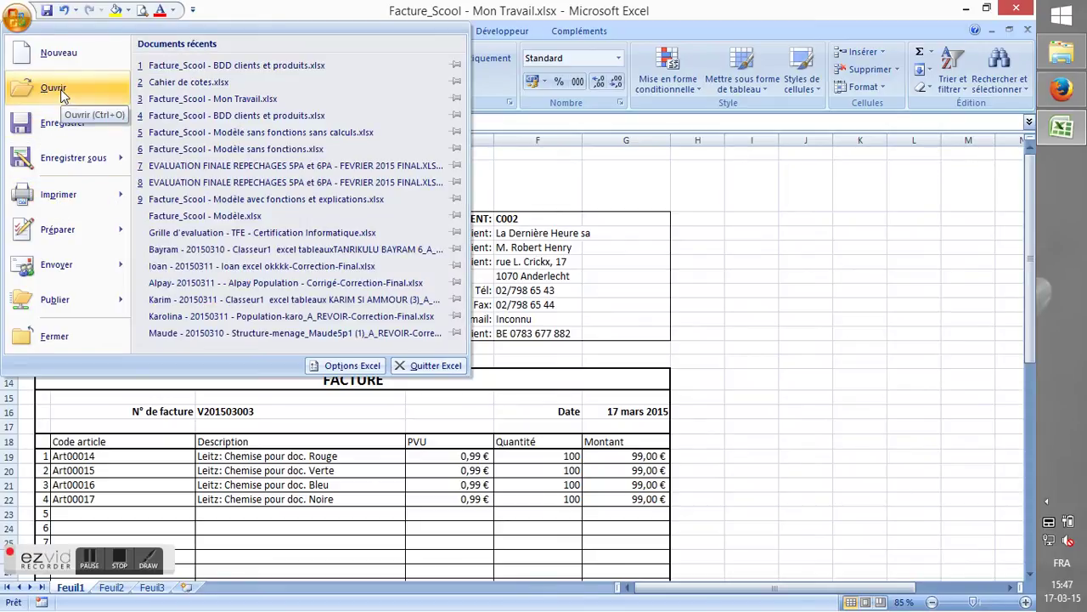
left_click(60, 89)
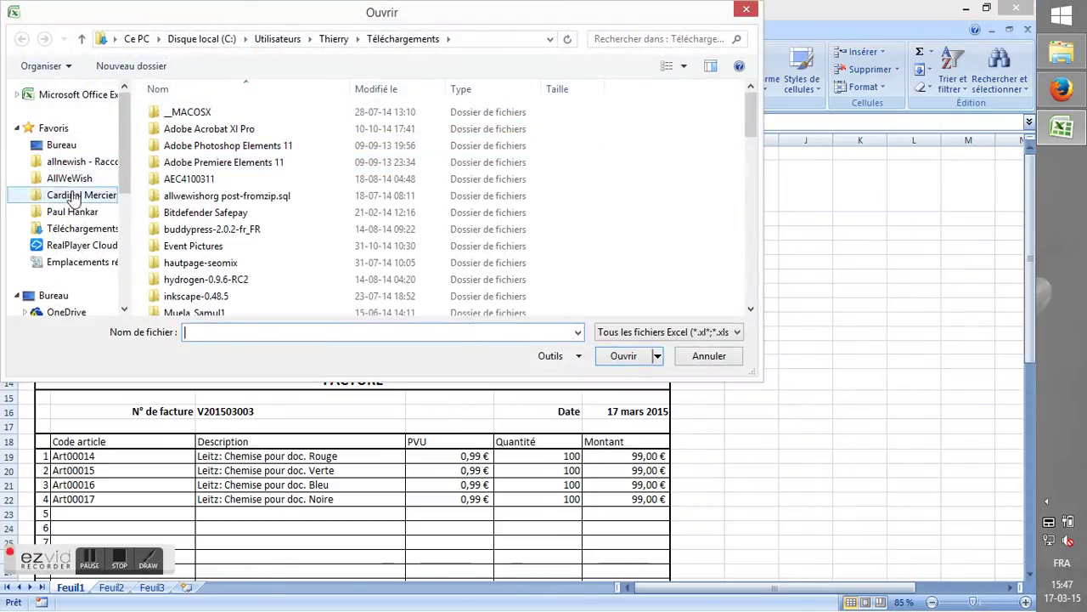
left_click(76, 229)
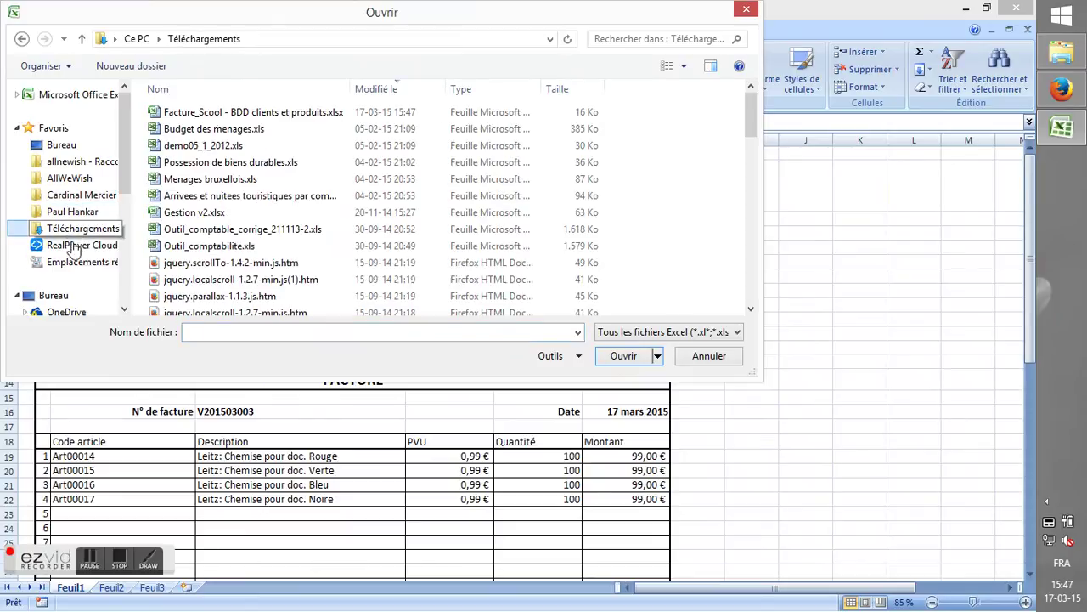
left_click(220, 117)
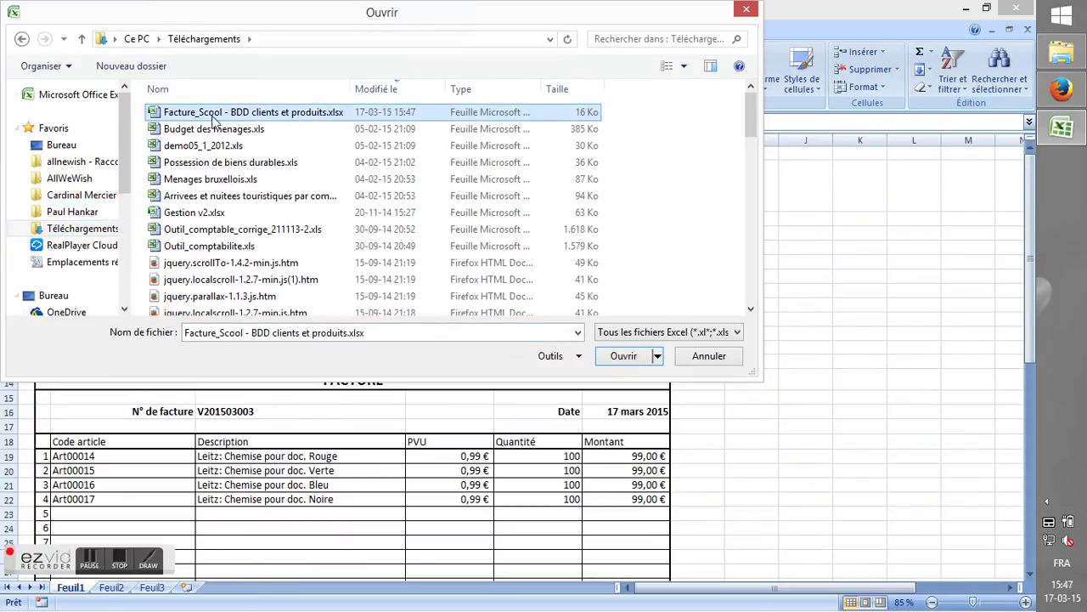
double_click(263, 117)
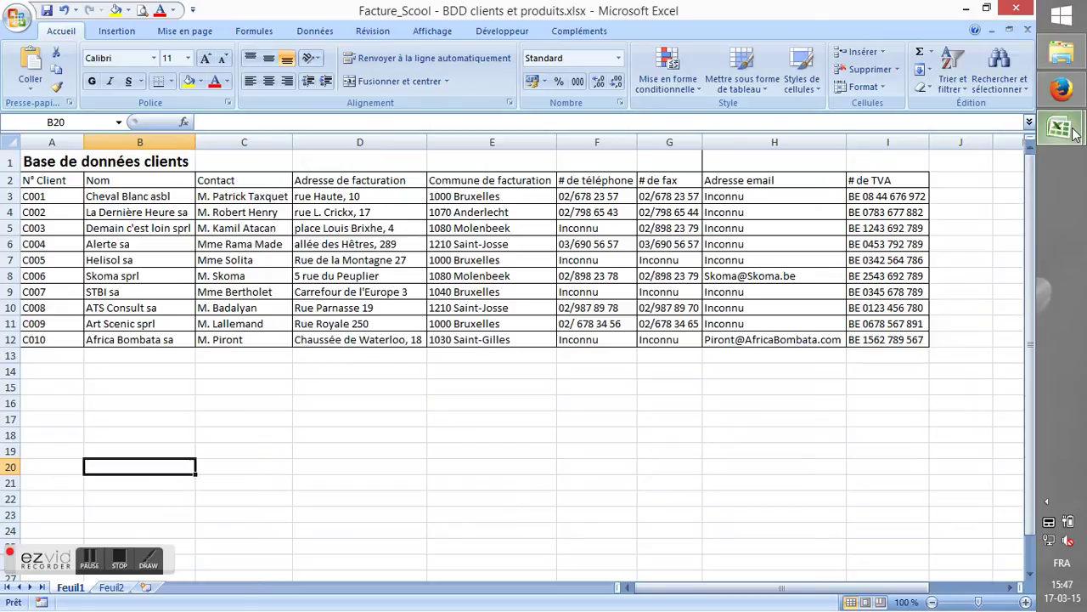
Step: Look over the client details and article lines in Facture_Scool - Mon Travail.xlsx, and return to the BDD clients et produits workbook
mouse_move(1075, 133)
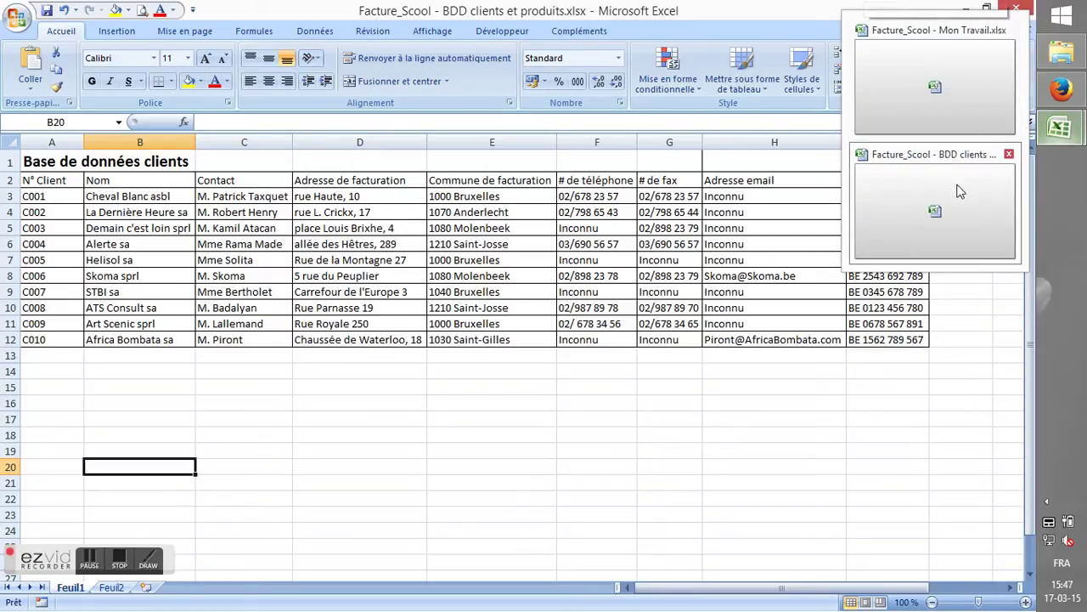
left_click(956, 109)
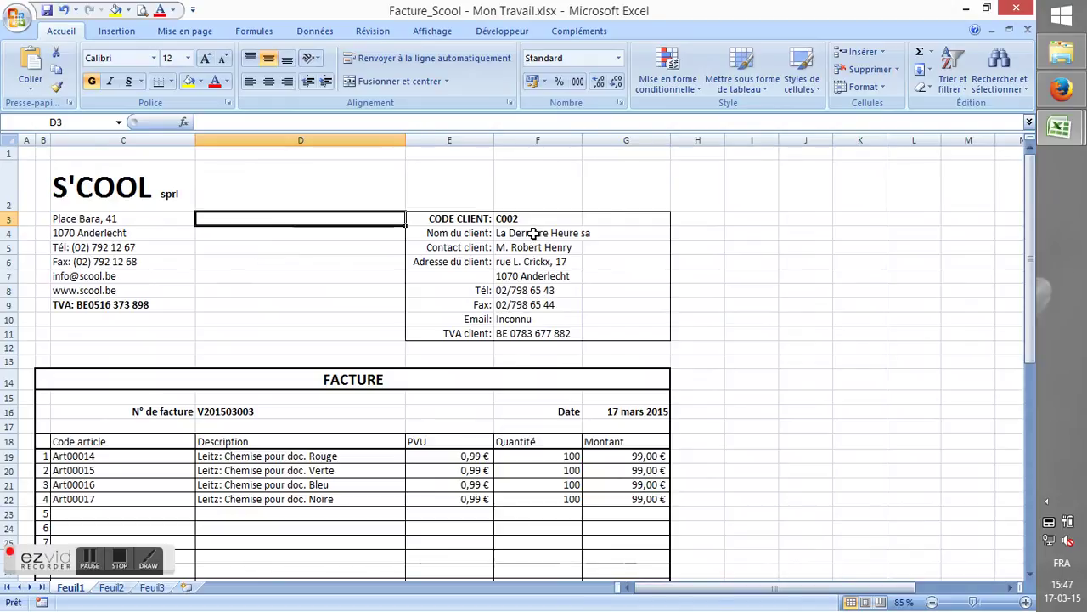
left_click_drag(533, 235, 524, 323)
left_click_drag(253, 457, 444, 499)
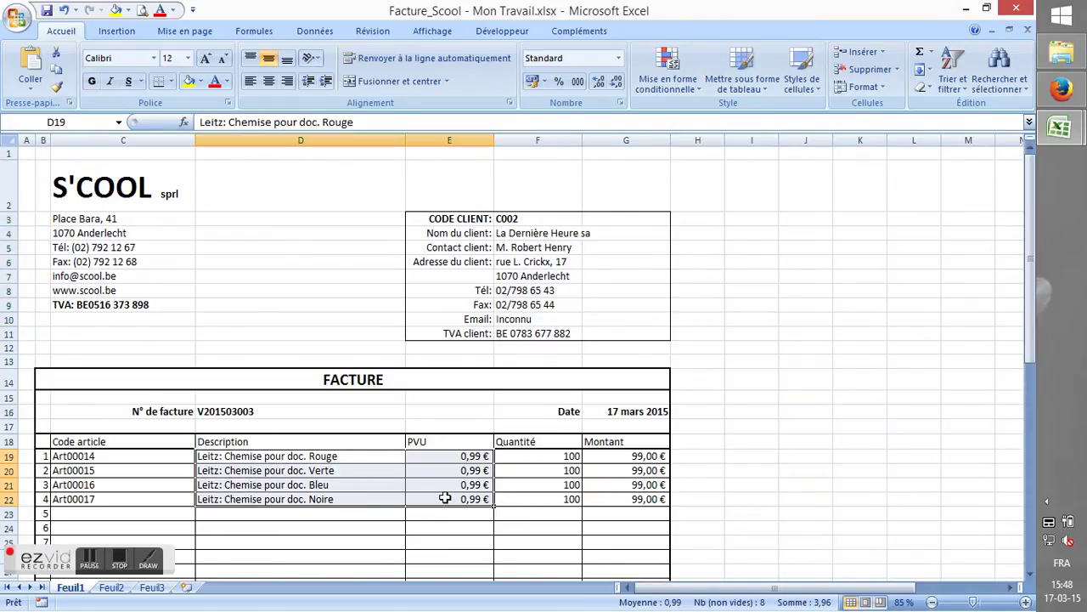
left_click(1045, 121)
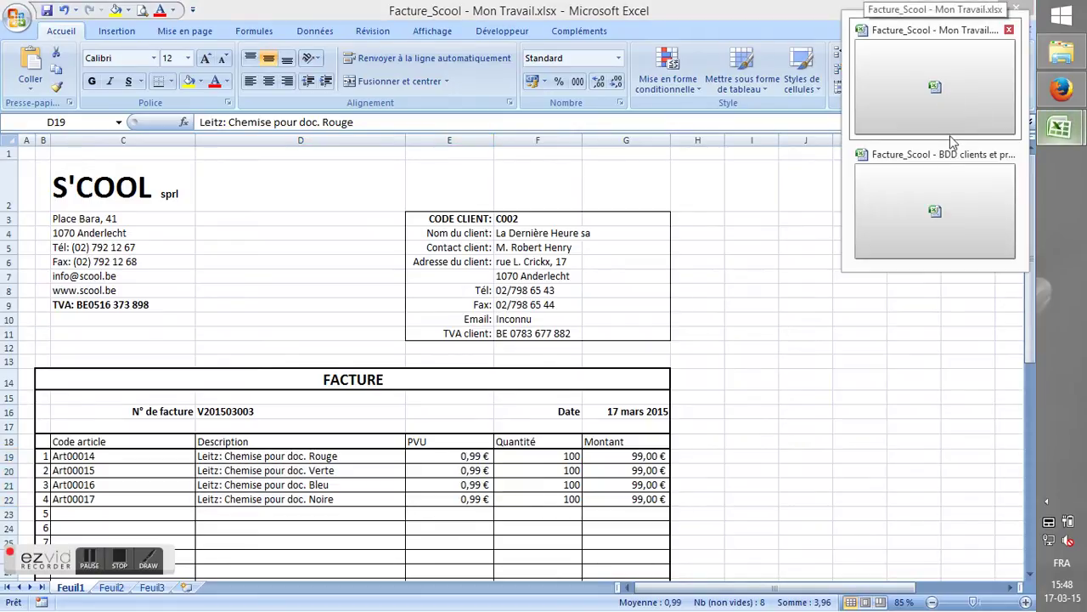
left_click(951, 164)
left_click(304, 464)
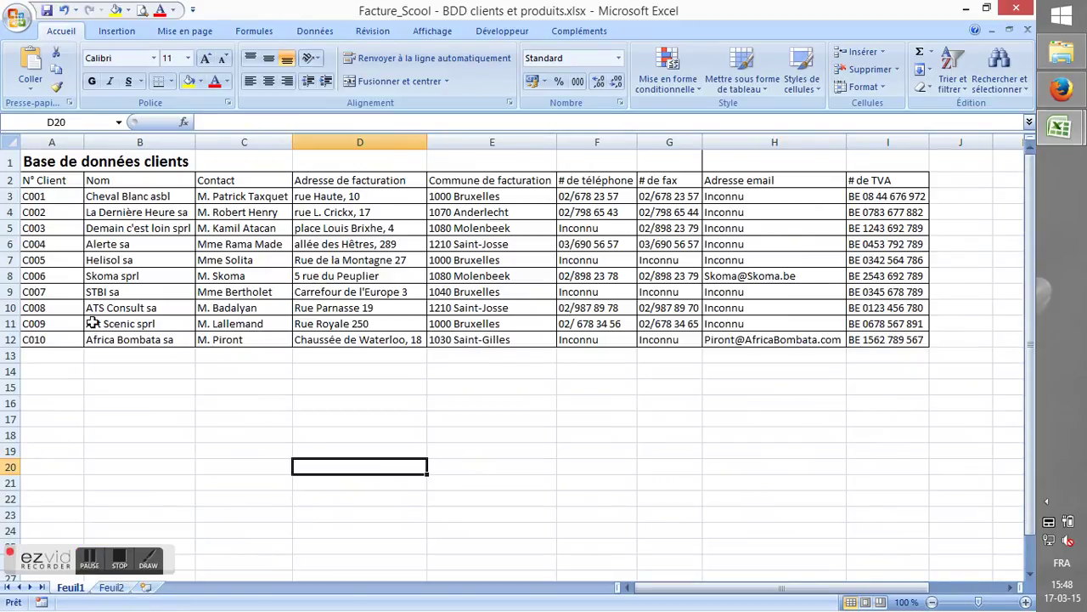
Step: Rename the client database sheet Feuil1 as "BDD Clients"
left_click_drag(54, 565, 911, 564)
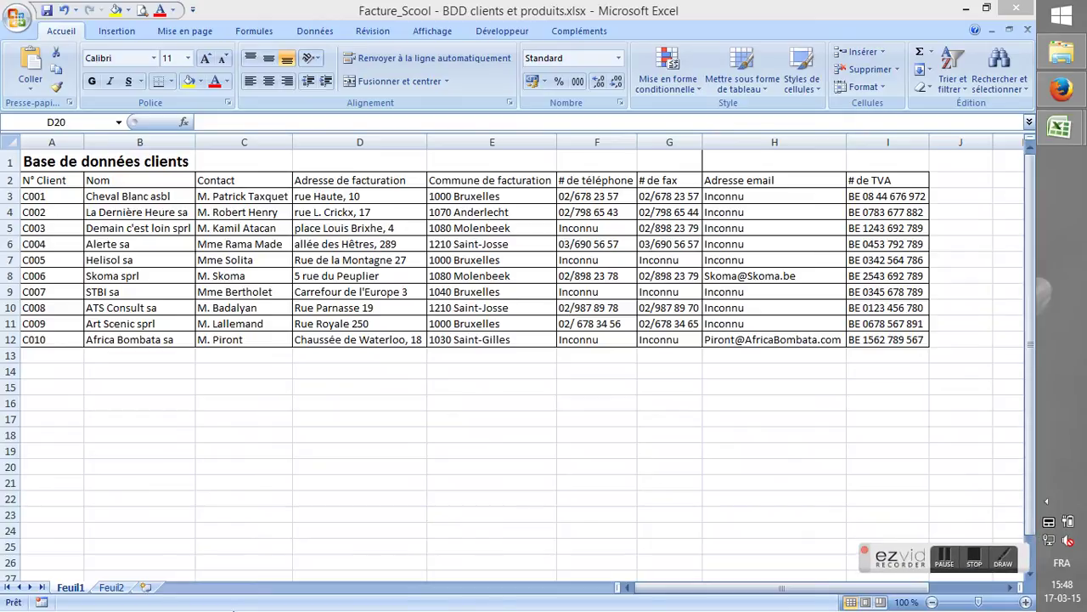
left_click(72, 588)
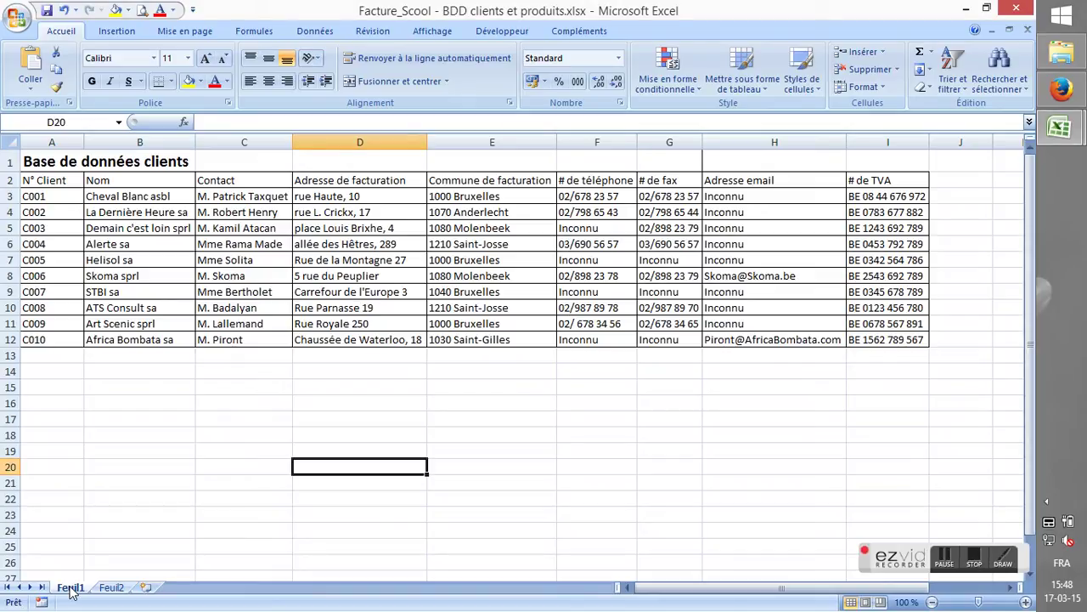
double_click(71, 588)
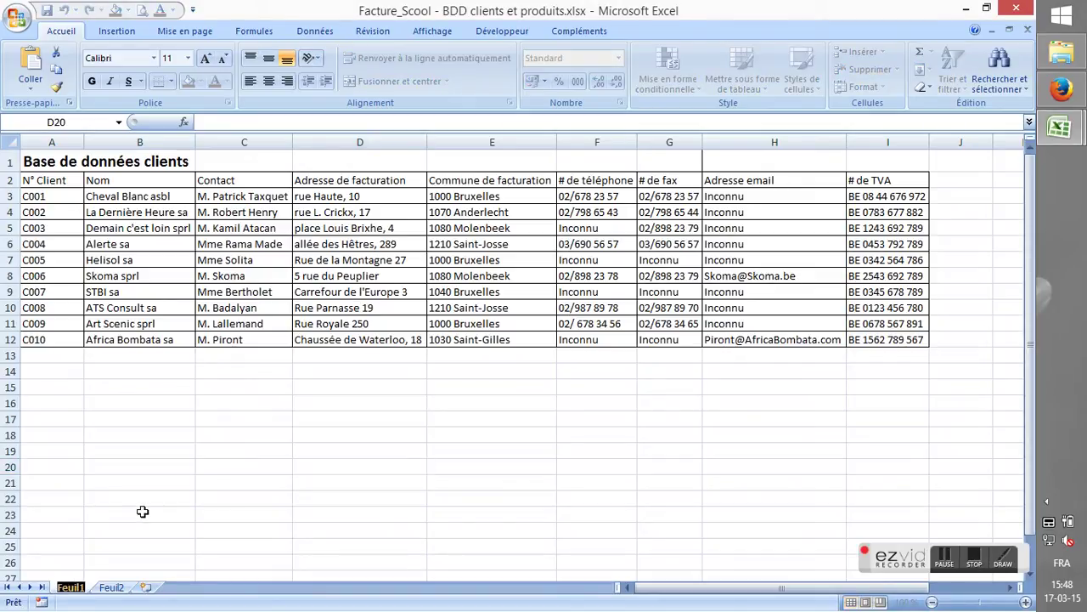
type("BD")
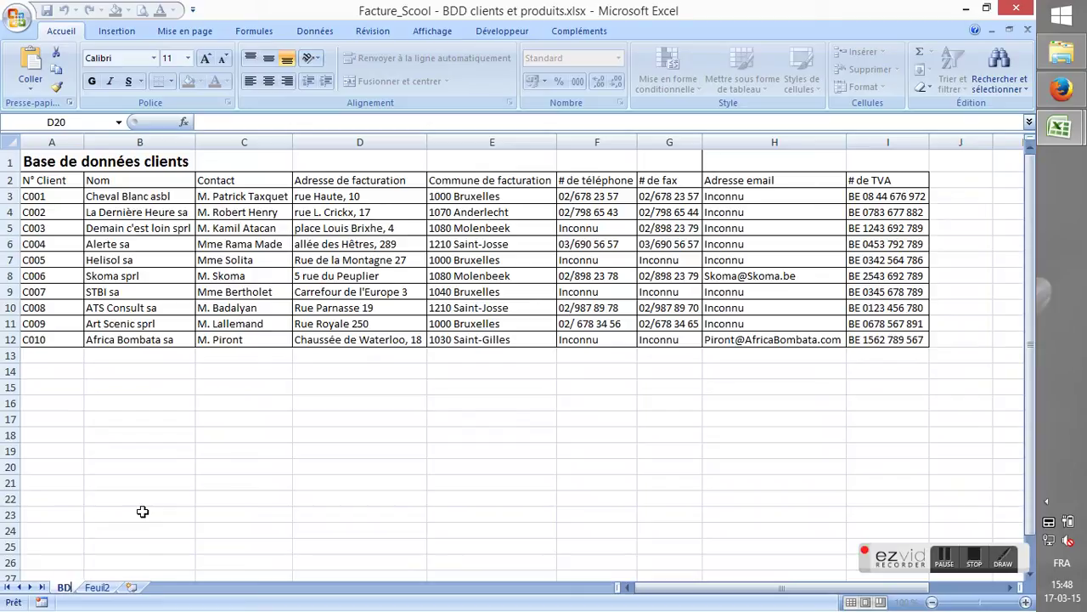
type("D Clients")
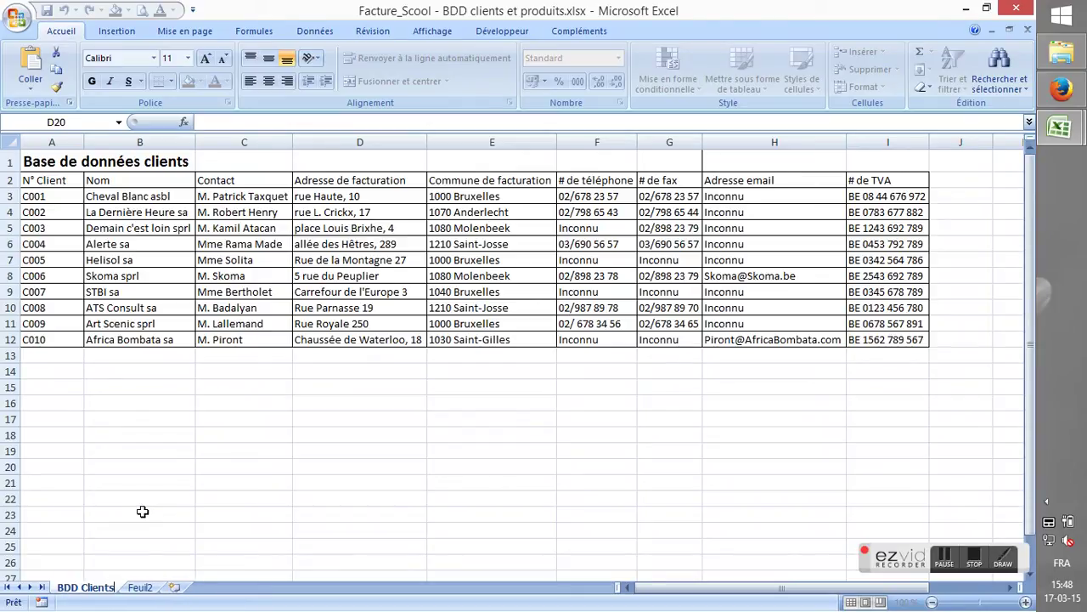
left_click(144, 530)
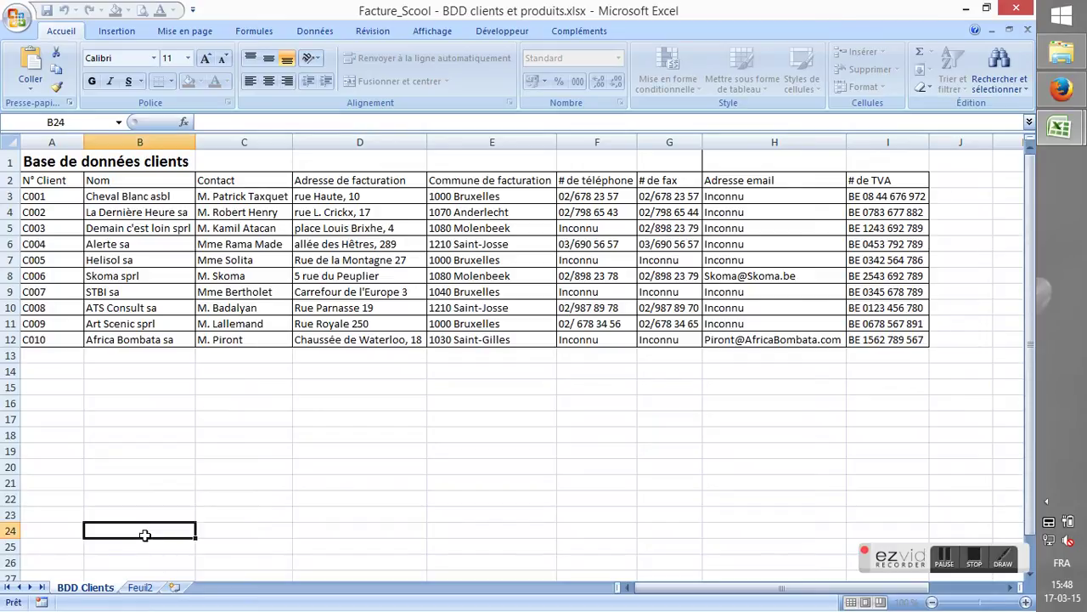
Step: Give the BDD Clients sheet tab a dark orange theme colour
right_click(91, 590)
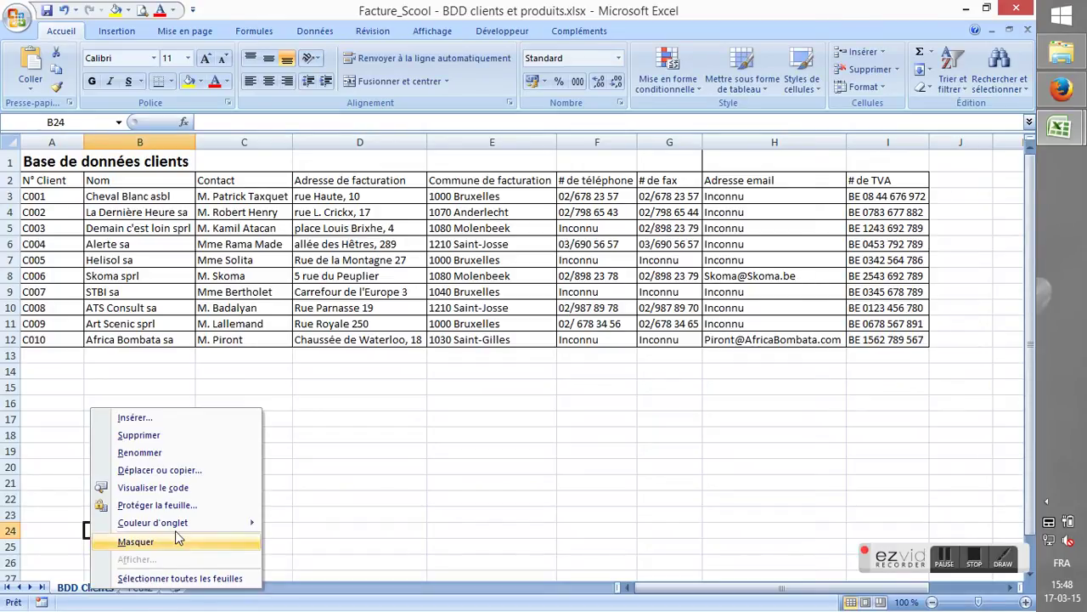
mouse_move(180, 524)
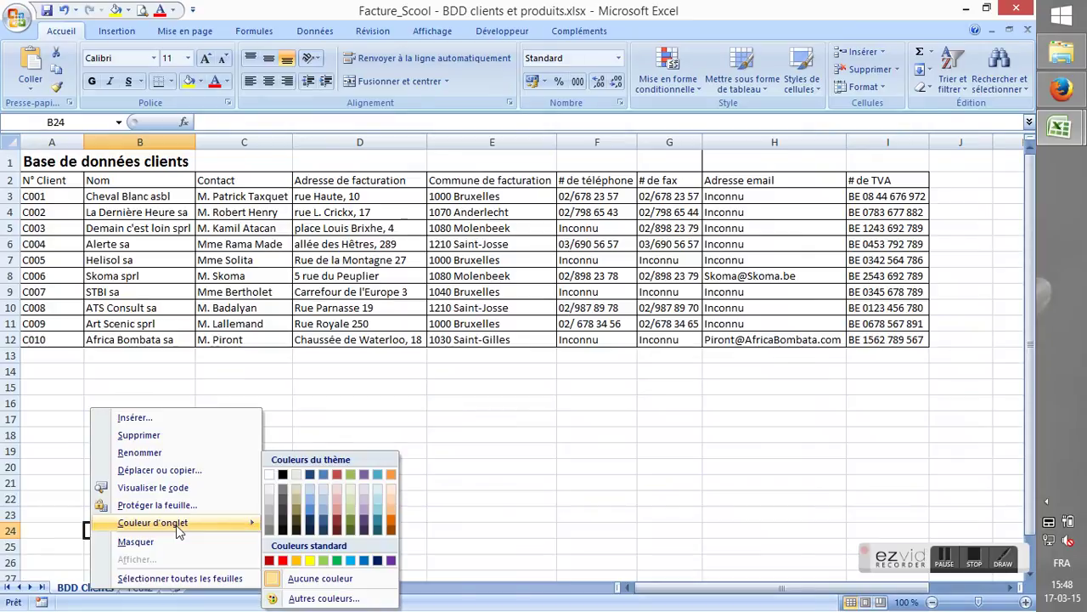
left_click(392, 527)
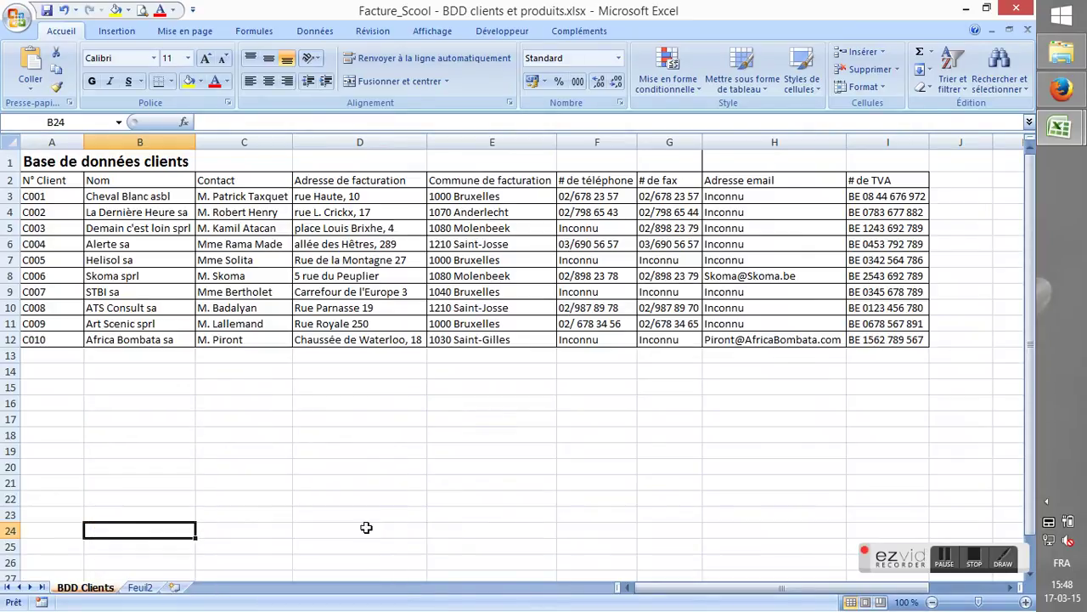
Step: Rename the product database sheet Feuil2 as "BDD Produits"
left_click(141, 587)
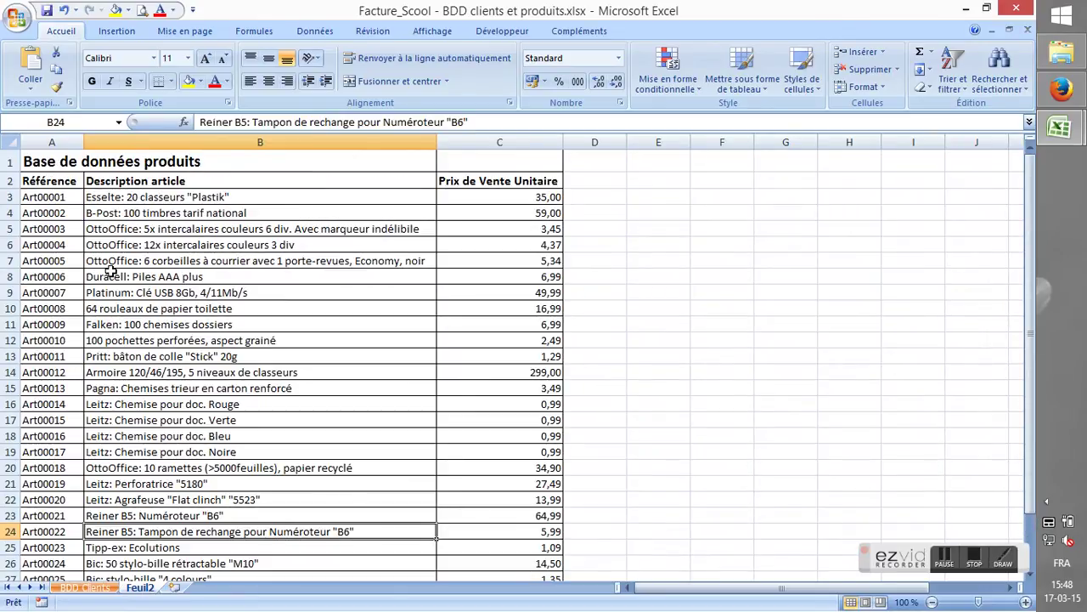
double_click(137, 588)
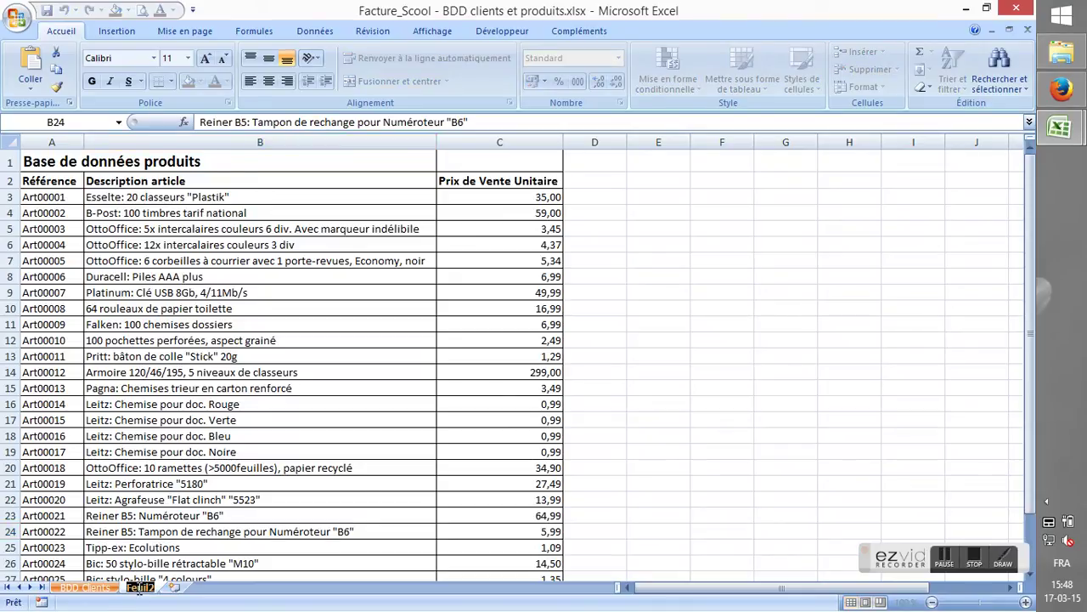
type("BDD")
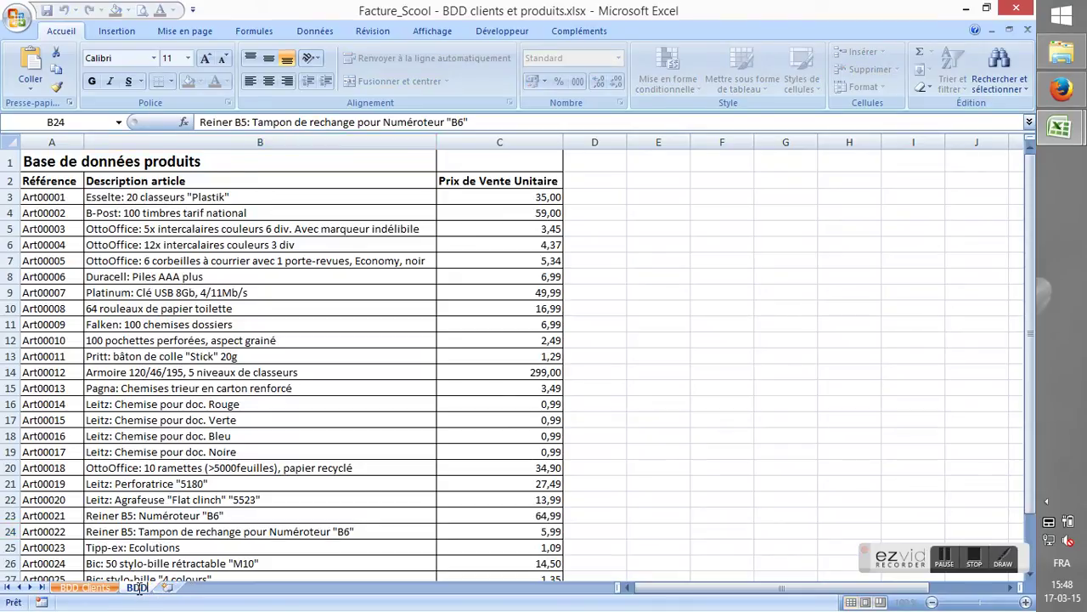
type(" Produits")
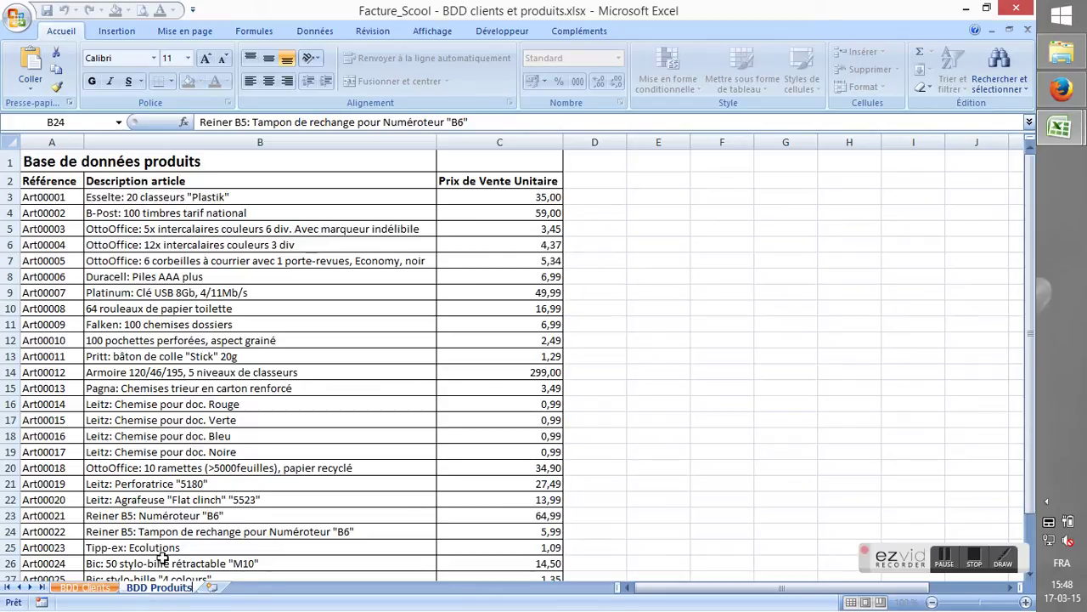
left_click(155, 500)
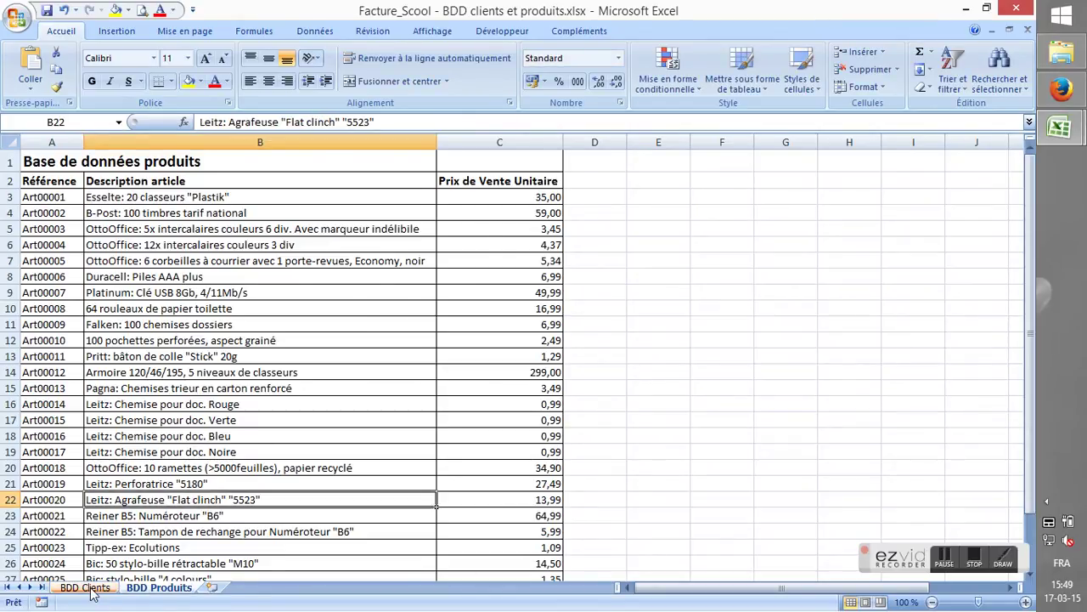
Step: Give the BDD Produits sheet tab a dark orange theme colour
left_click(91, 589)
left_click(140, 590)
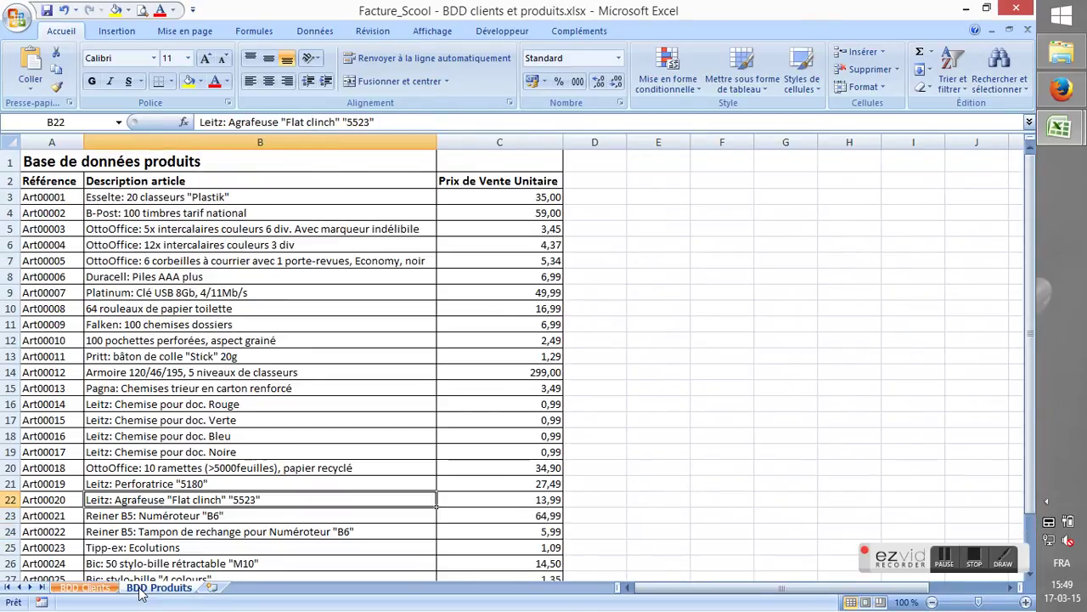
right_click(140, 592)
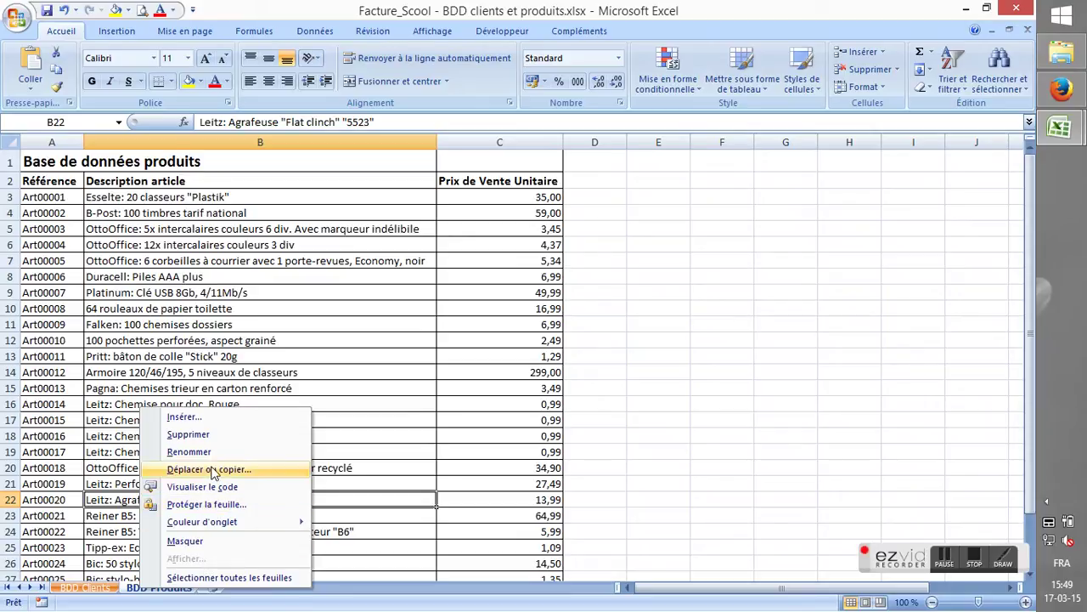
mouse_move(226, 523)
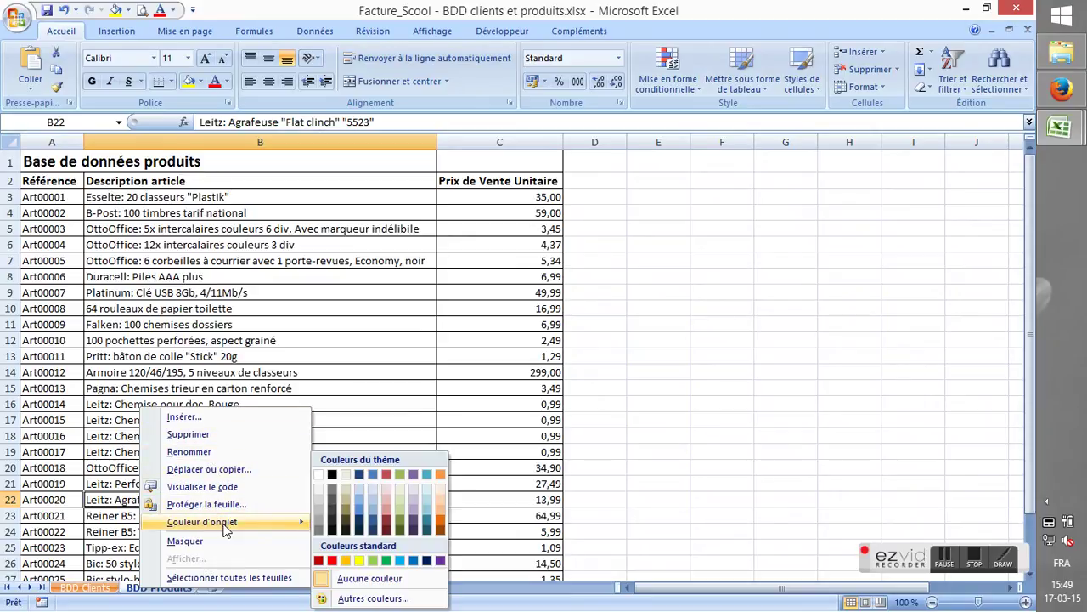
left_click(441, 527)
Step: Colour the BDD Produits sheet tab olive green and compare it with the BDD Clients tab, ending on BDD Clients
right_click(190, 592)
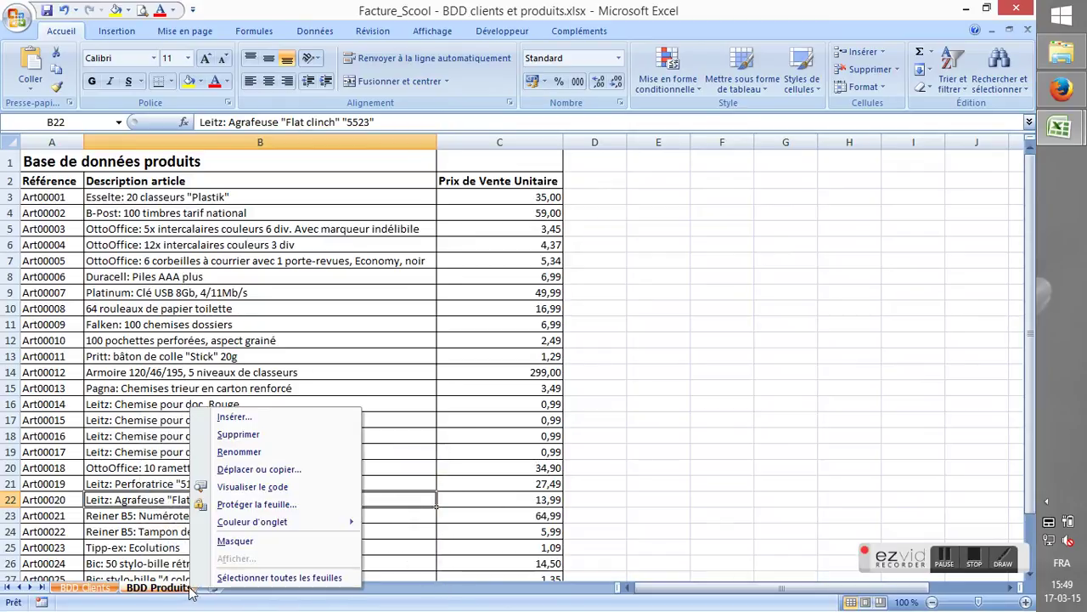
mouse_move(308, 524)
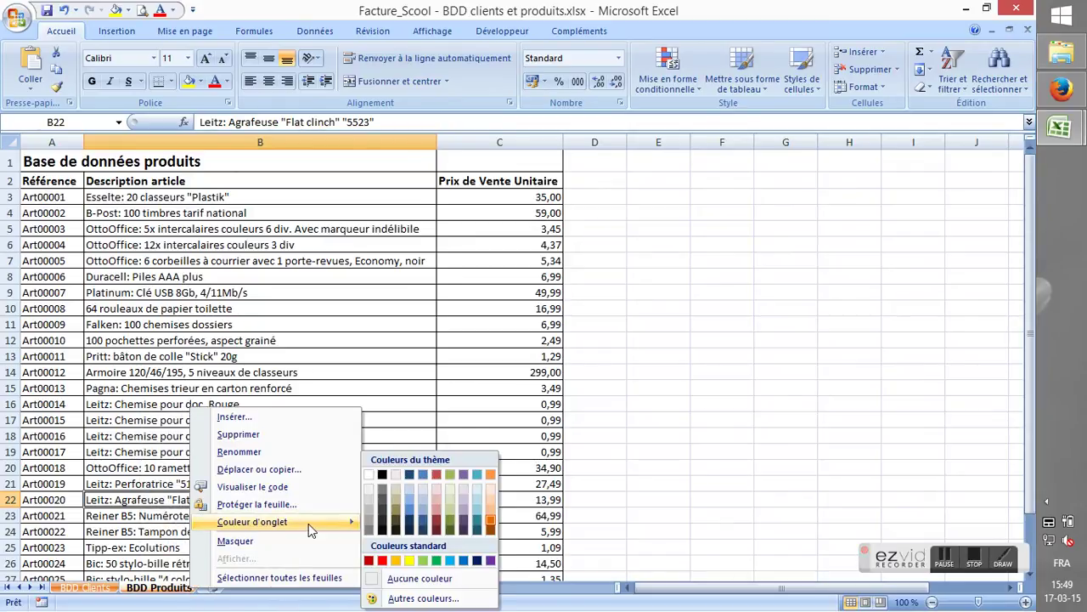
left_click(461, 514)
left_click(85, 587)
left_click(159, 587)
left_click(85, 587)
left_click(299, 451)
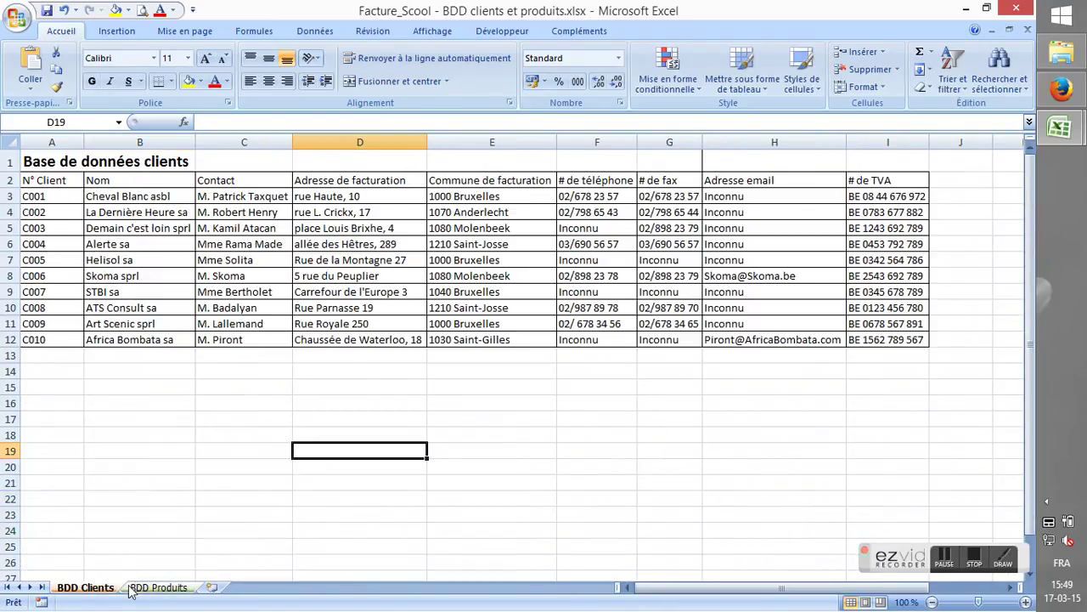
Step: Move the BDD Clients sheet into Facture_Scool - Mon Travail.xlsx, placing it before Feuil2
right_click(102, 594)
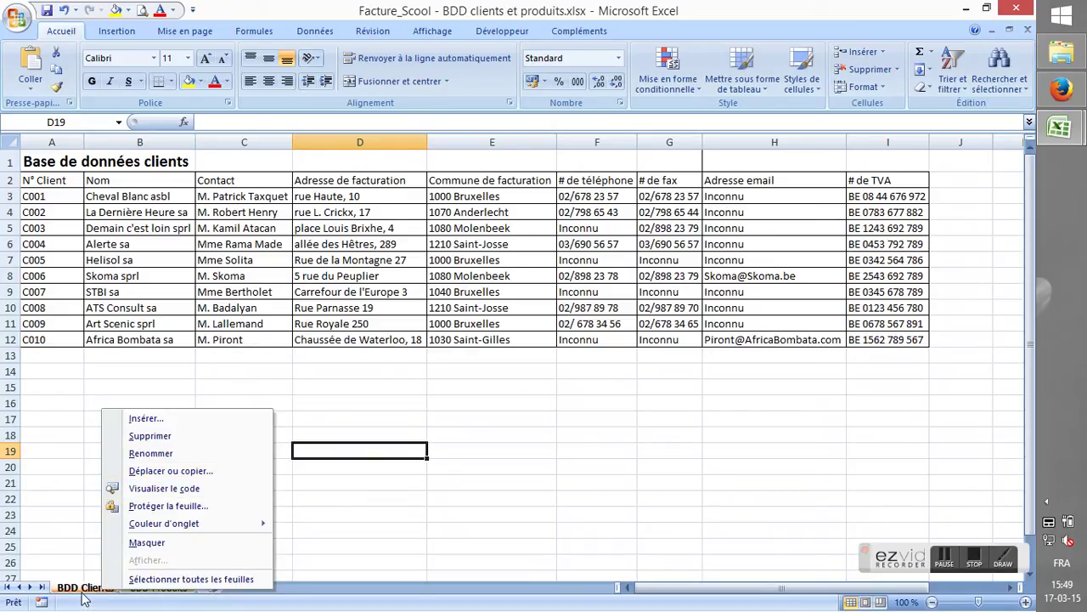
left_click(161, 472)
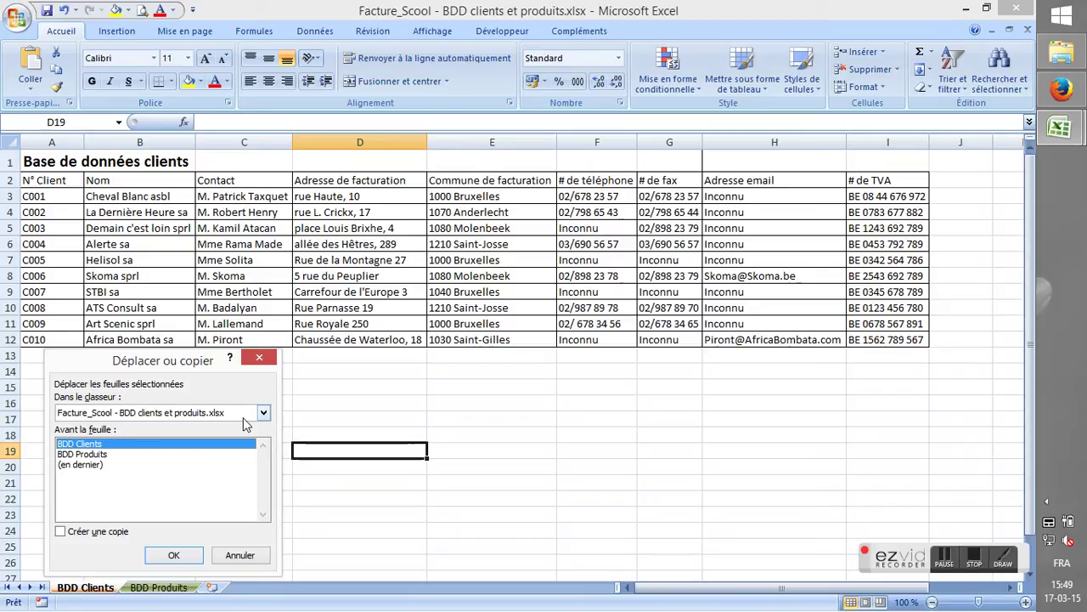
left_click(263, 412)
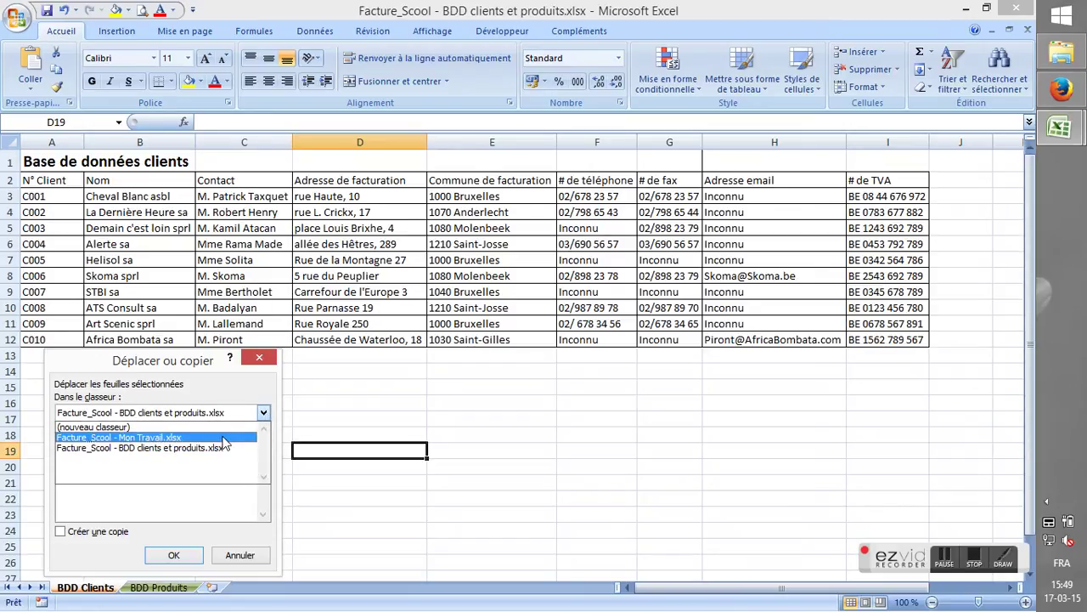
left_click(141, 438)
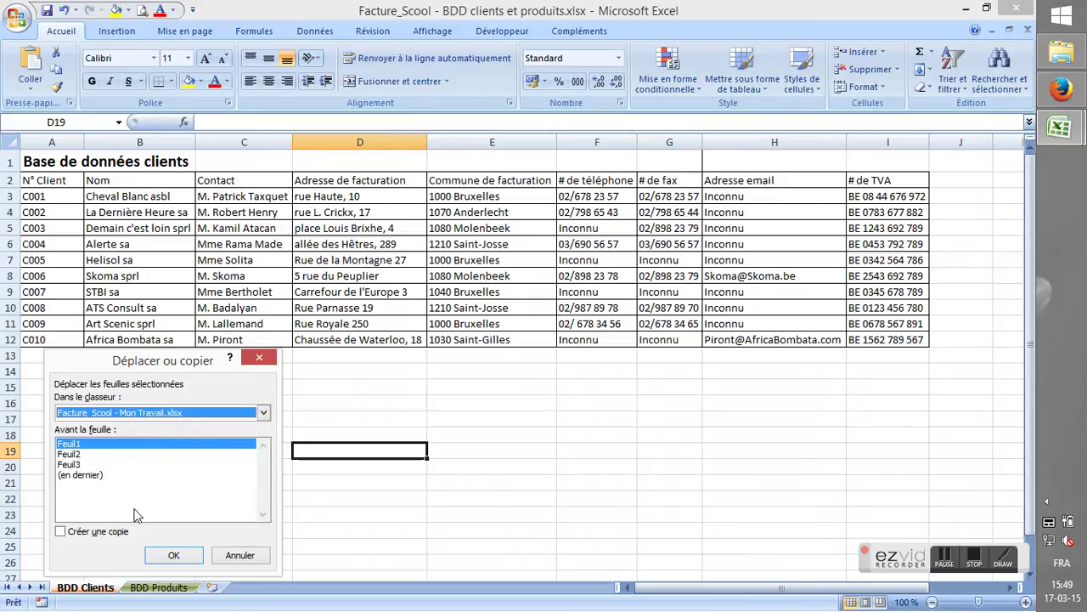
left_click(75, 455)
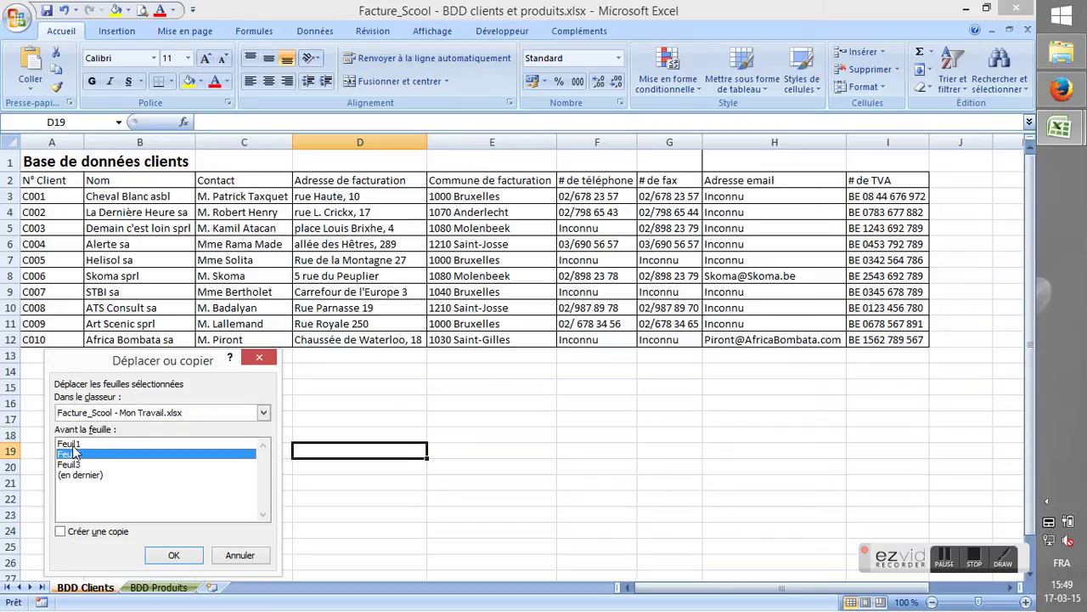
left_click(164, 557)
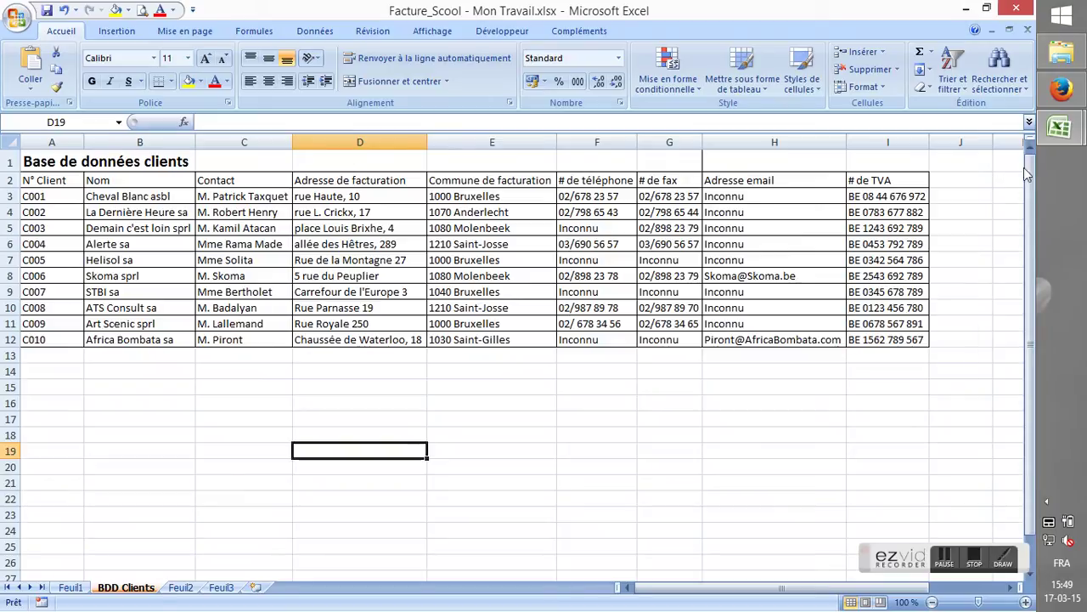
Step: Move the BDD Produits sheet from the BDD clients et produits workbook into Facture_Scool - Mon Travail.xlsx, placing it before Feuil2
mouse_move(1060, 128)
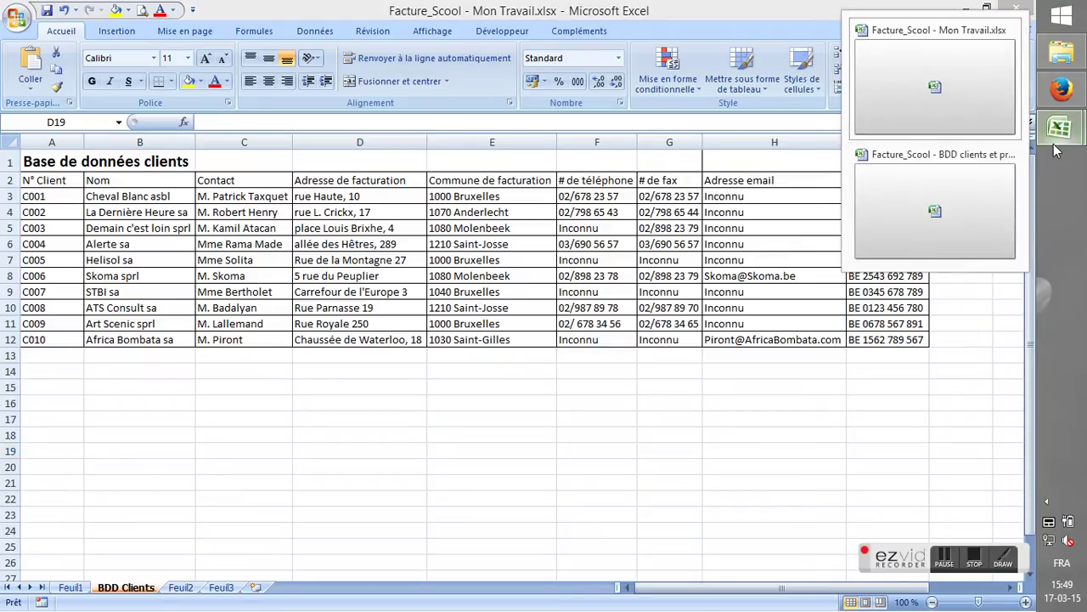
left_click(952, 183)
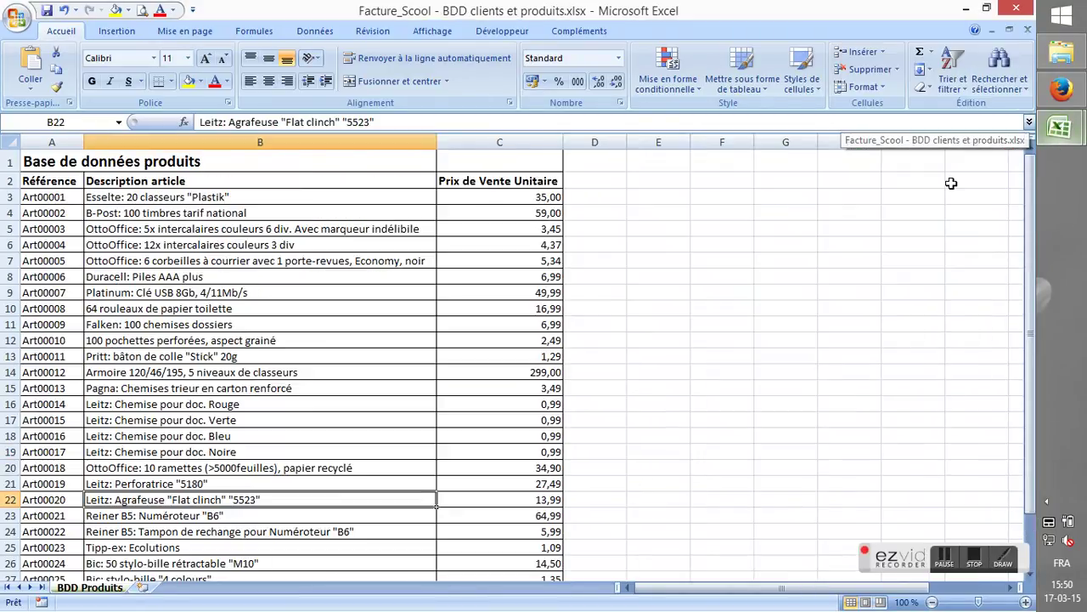
right_click(92, 587)
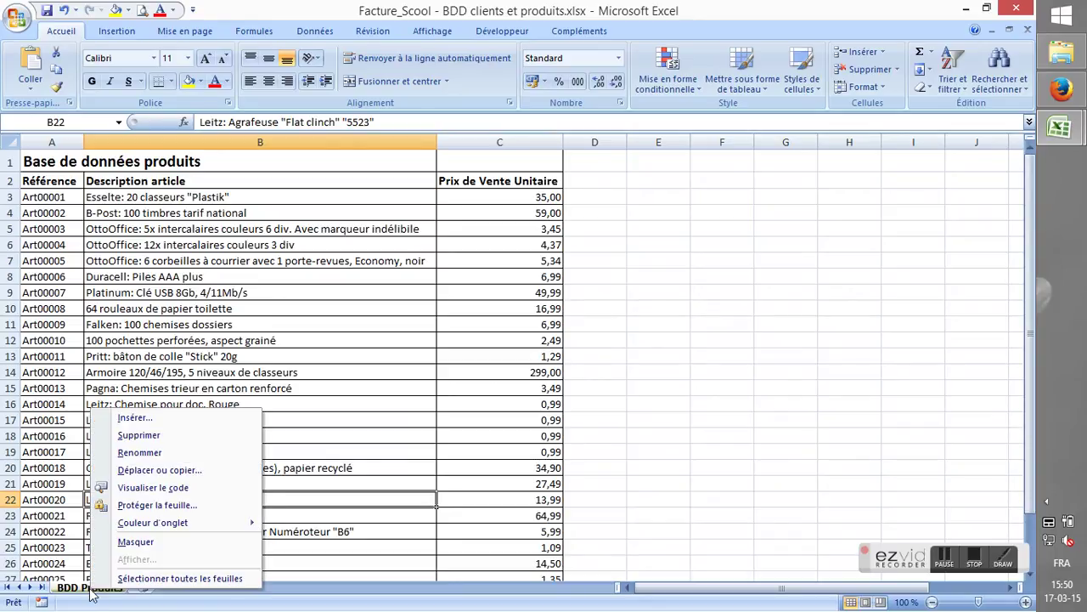
left_click(144, 472)
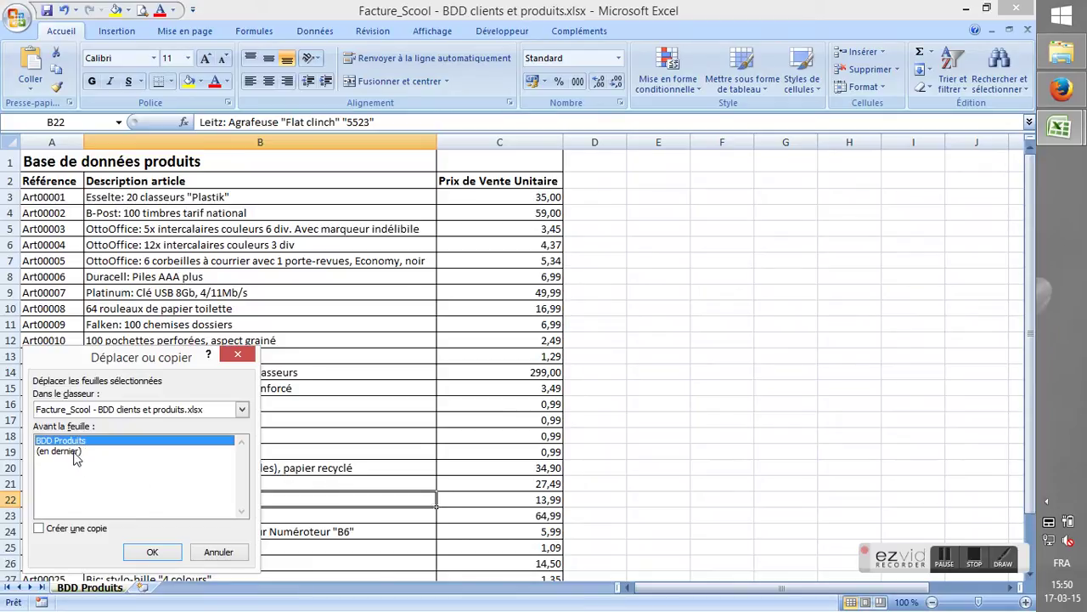
left_click(145, 410)
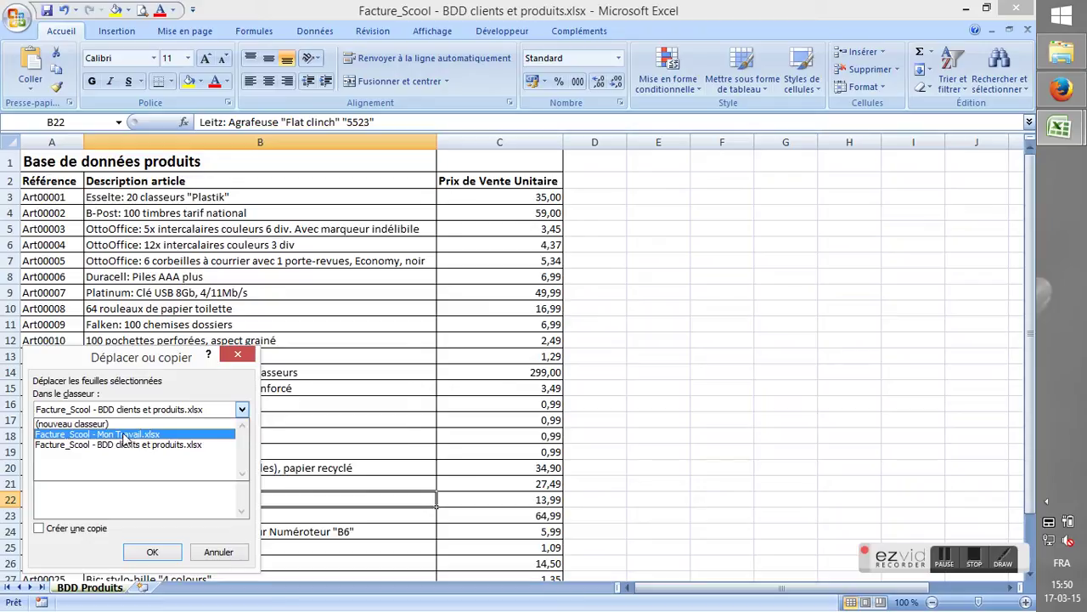
left_click(124, 437)
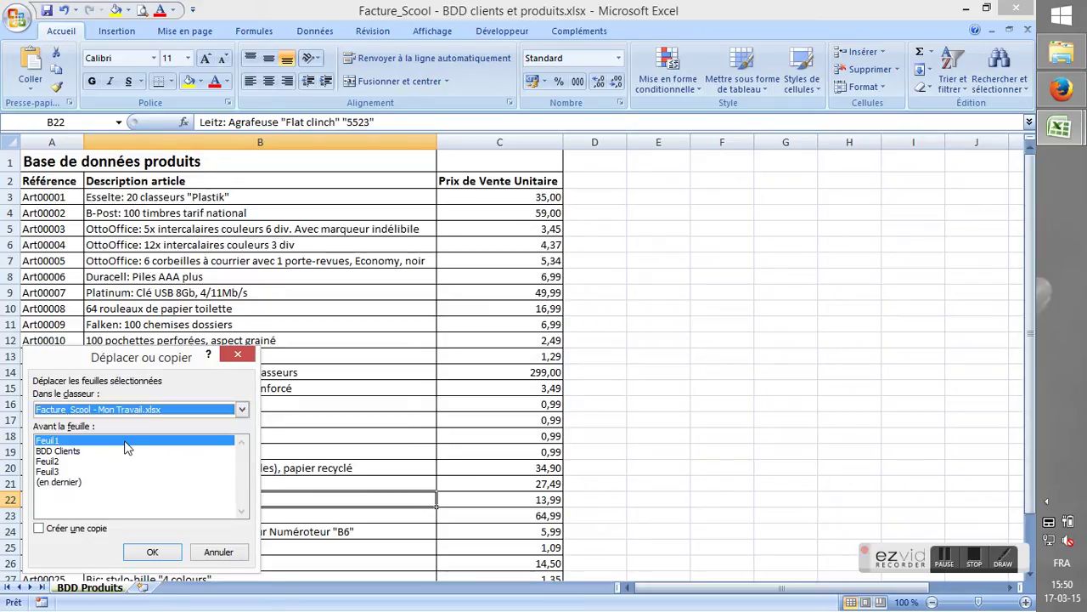
left_click(52, 463)
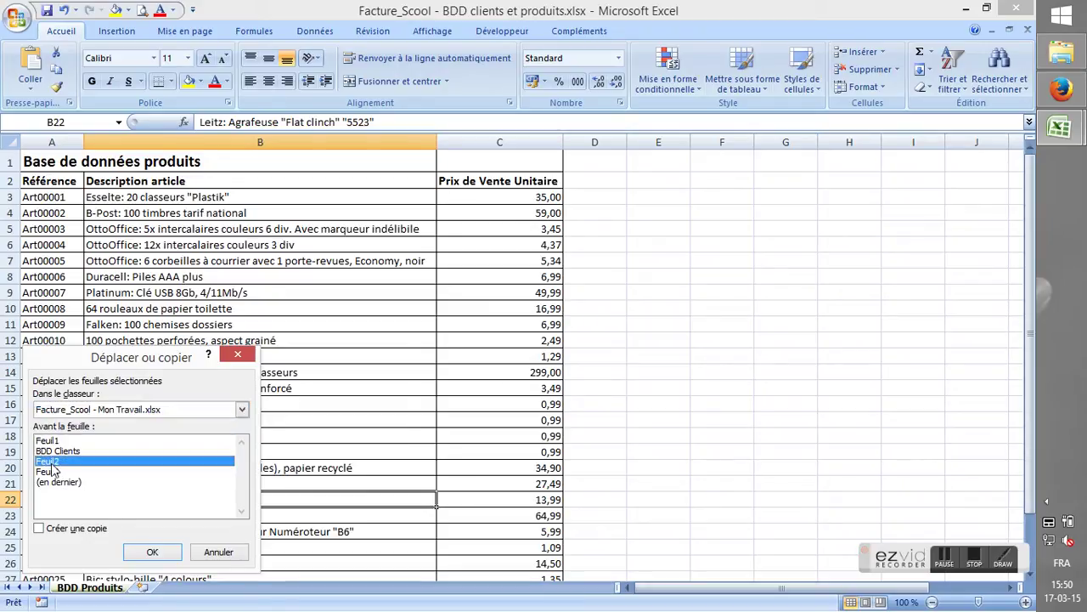
left_click(151, 553)
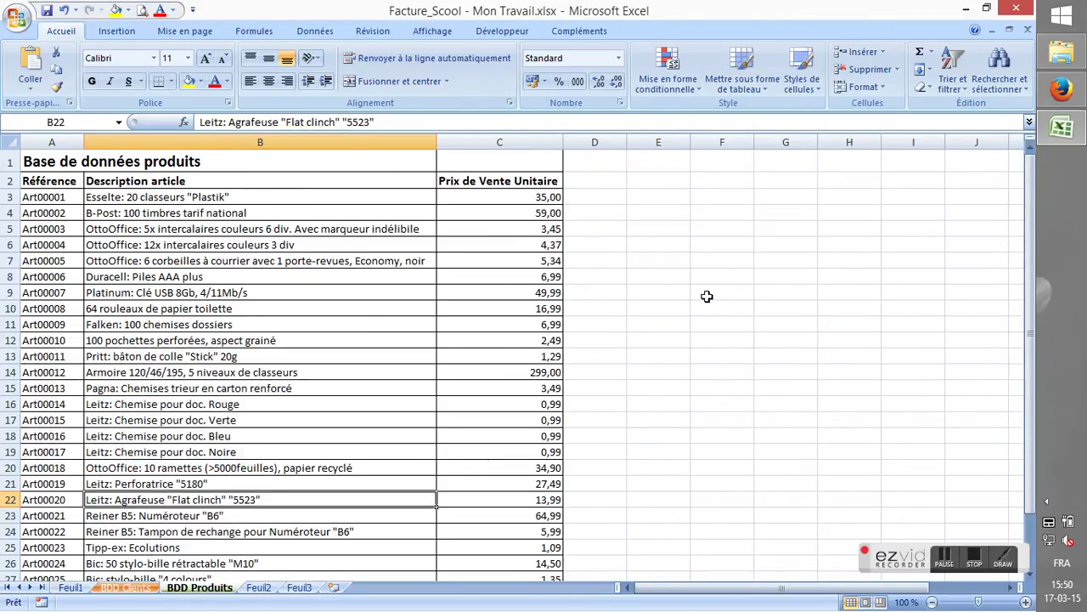
left_click(1060, 140)
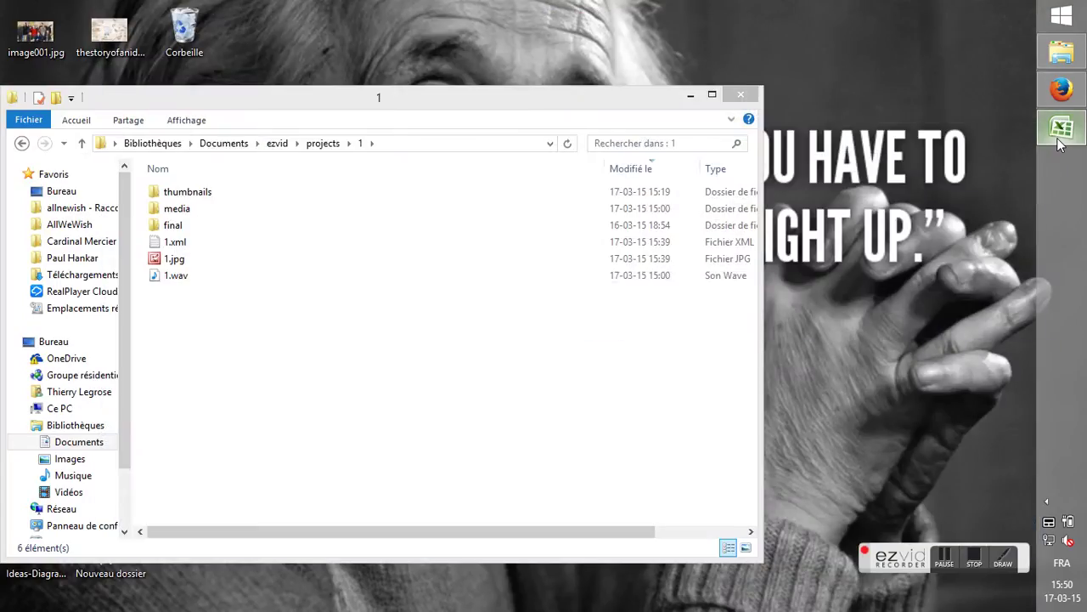
left_click(1060, 138)
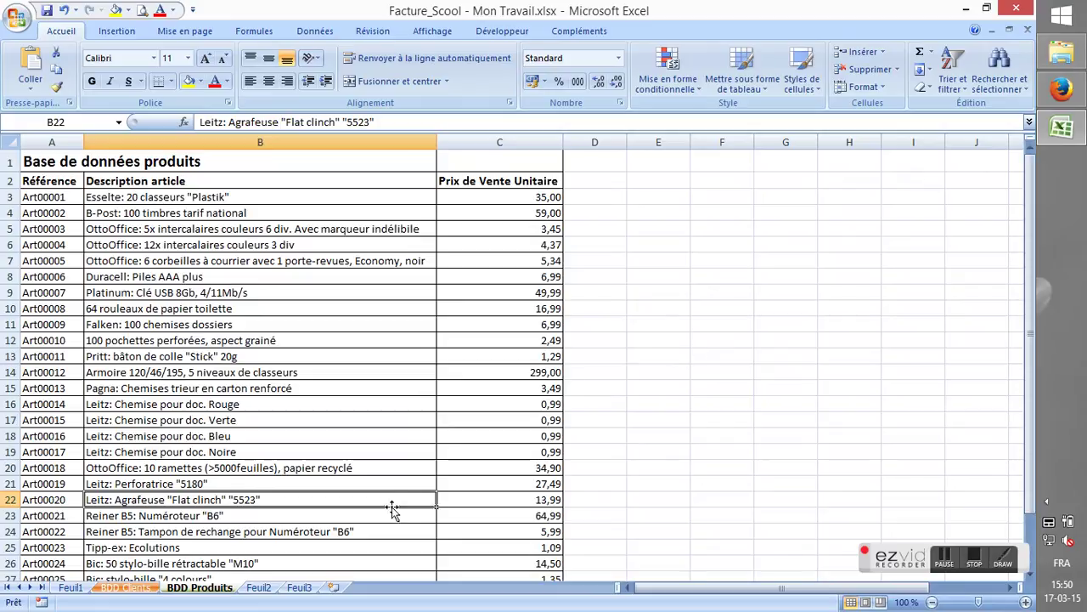
Step: Delete the empty sheets Feuil3 and Feuil2, and return to the invoice sheet Feuil1
left_click(249, 588)
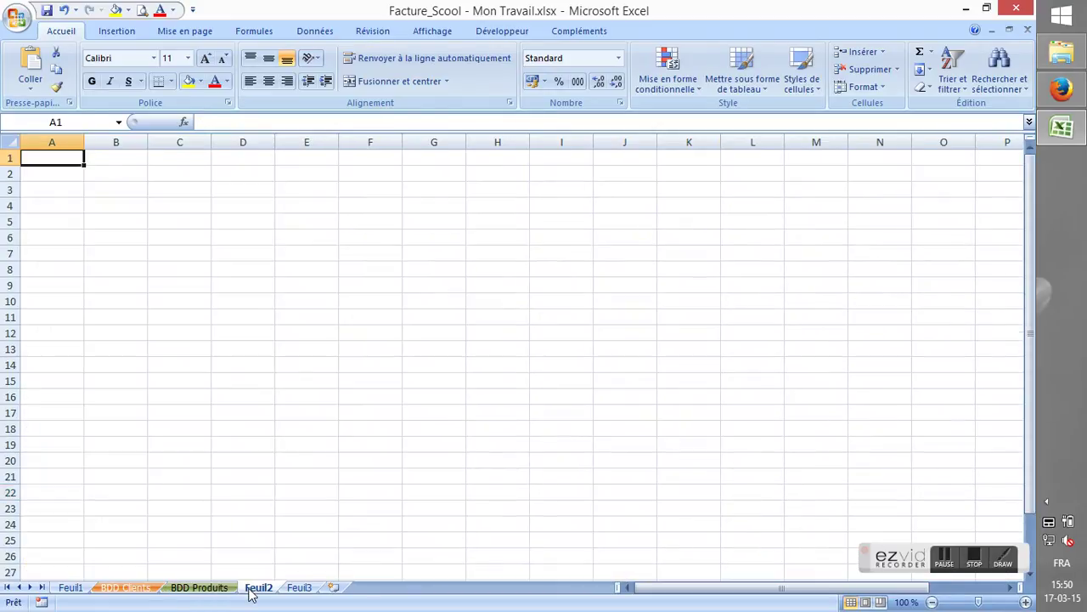
left_click(297, 589, "ctrl")
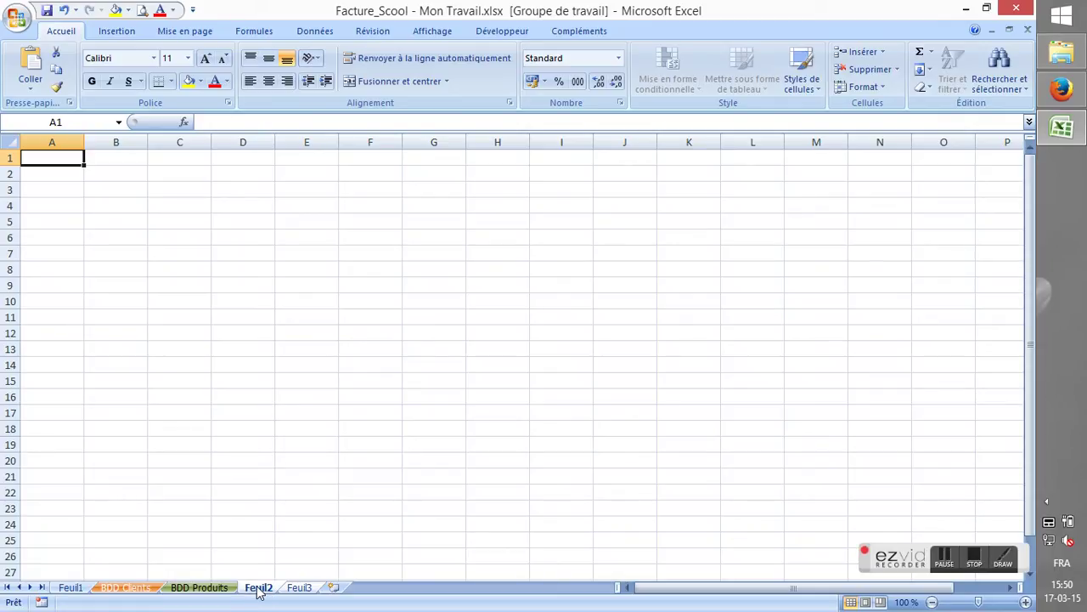
left_click(303, 590, "ctrl")
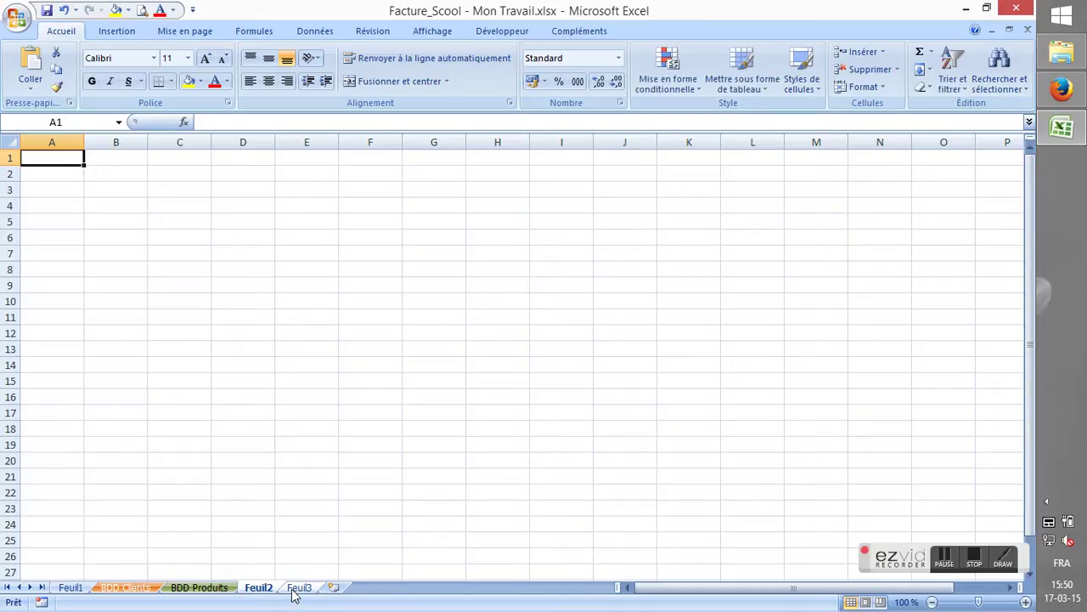
right_click(293, 590)
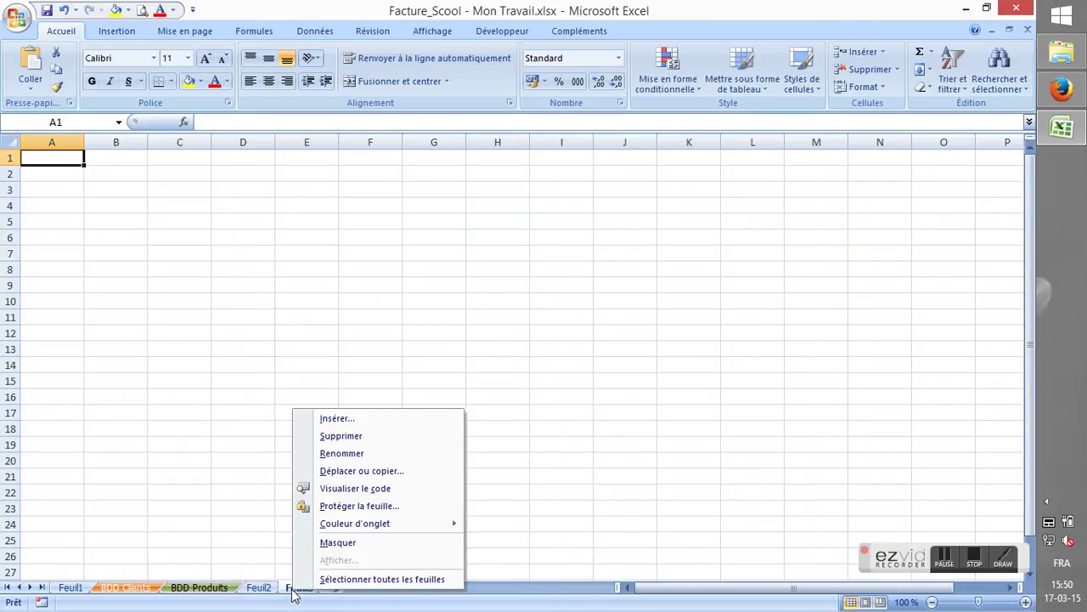
left_click(338, 437)
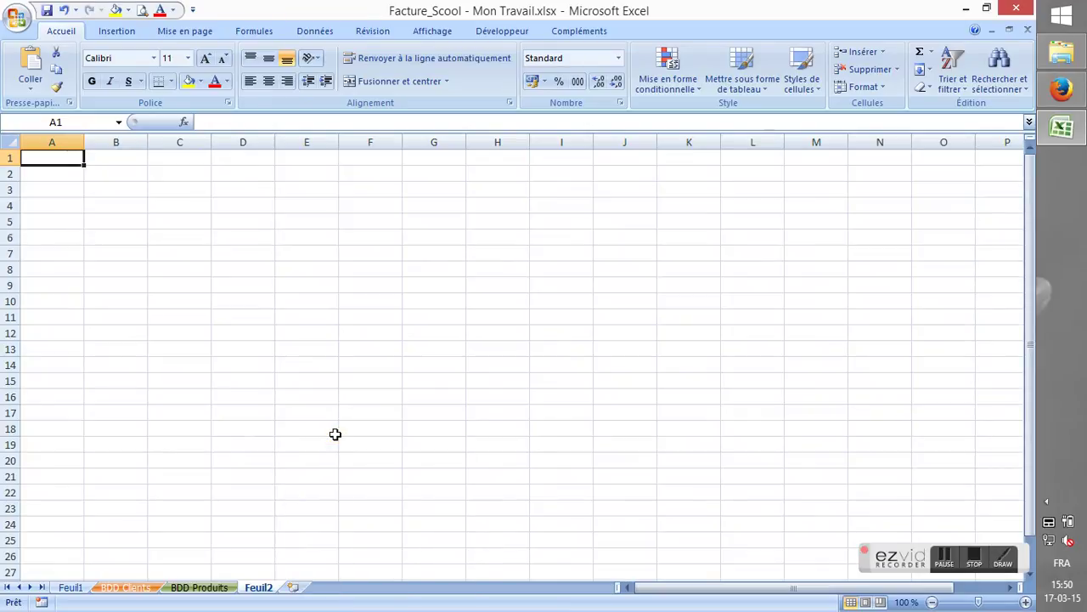
right_click(261, 588)
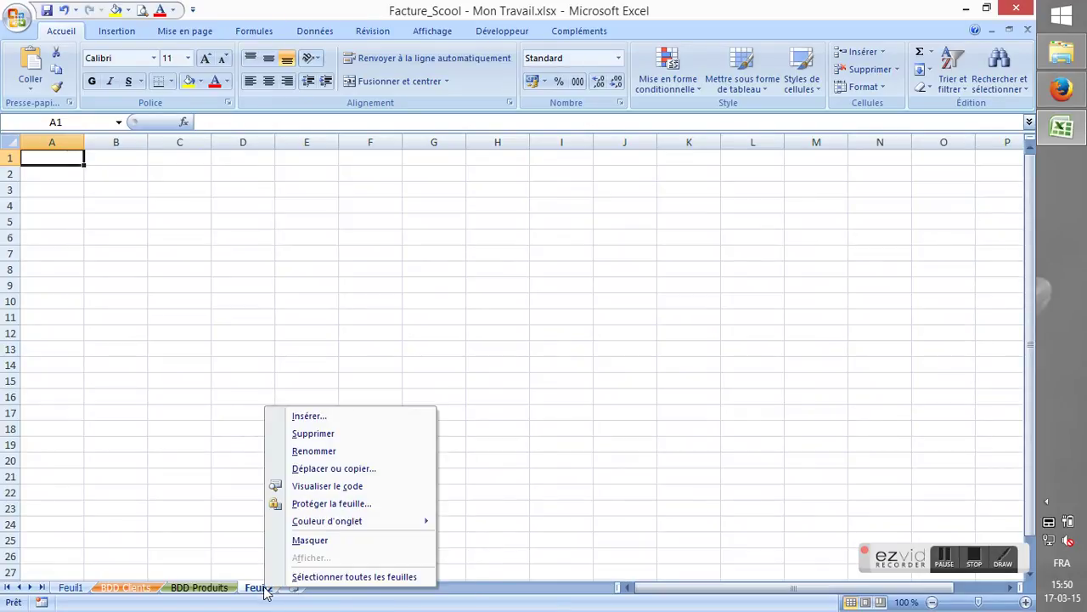
left_click(304, 436)
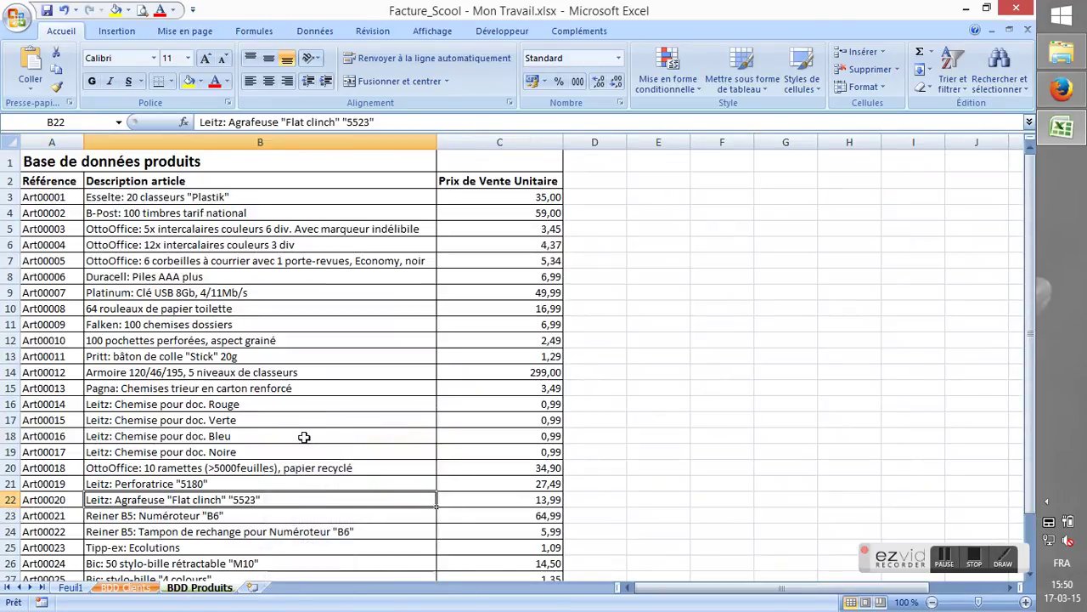
left_click(71, 590)
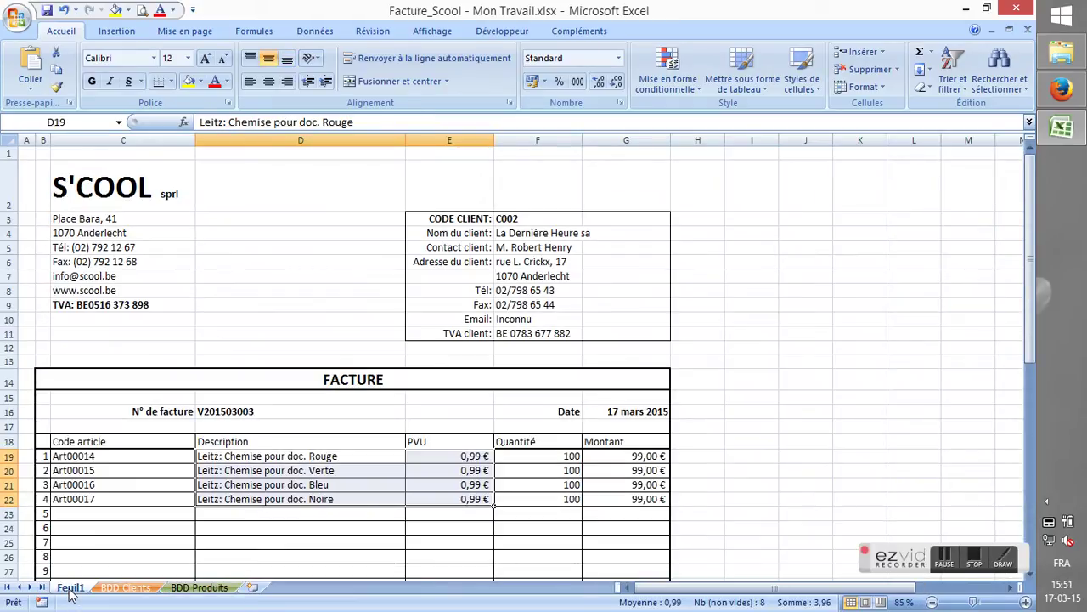
Step: Rename the Feuil1 sheet as Facture and look over the BDD Clients and BDD Produits sheets, returning to the invoice
double_click(72, 590)
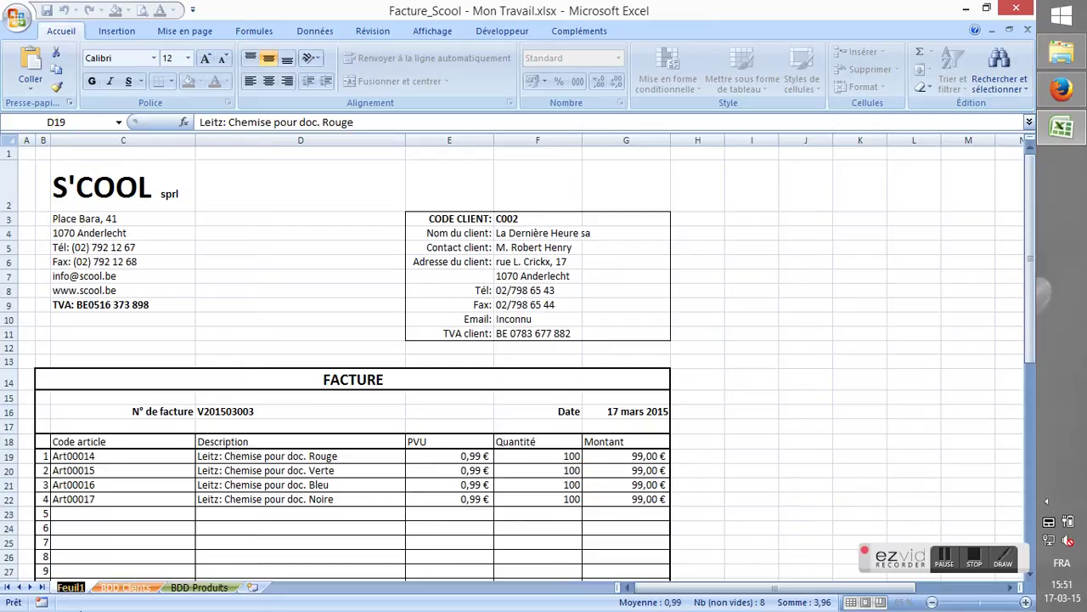
type("Facture")
left_click(92, 542)
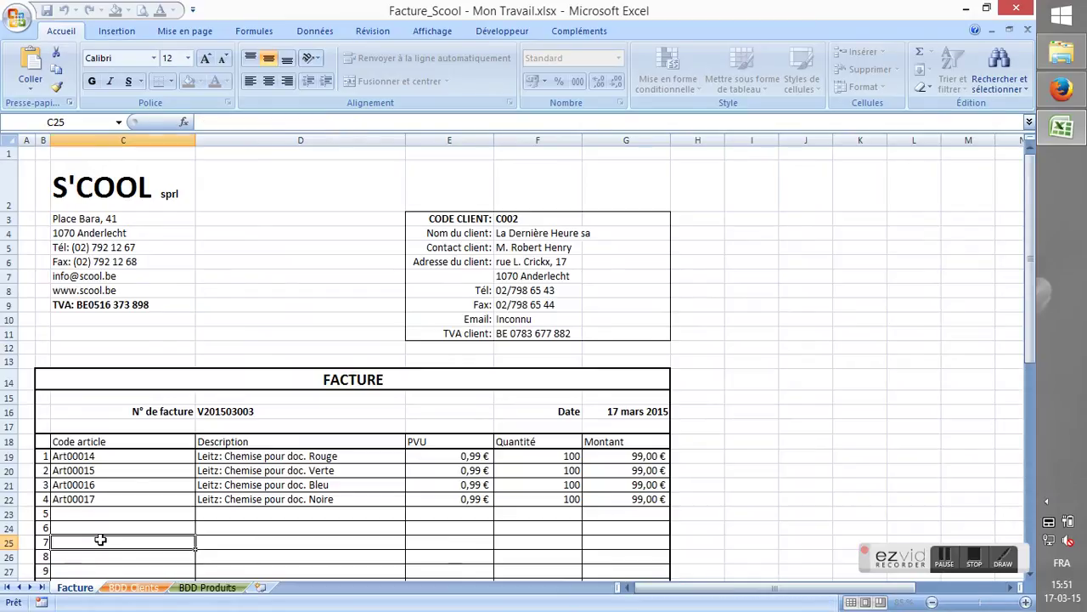
left_click(127, 588)
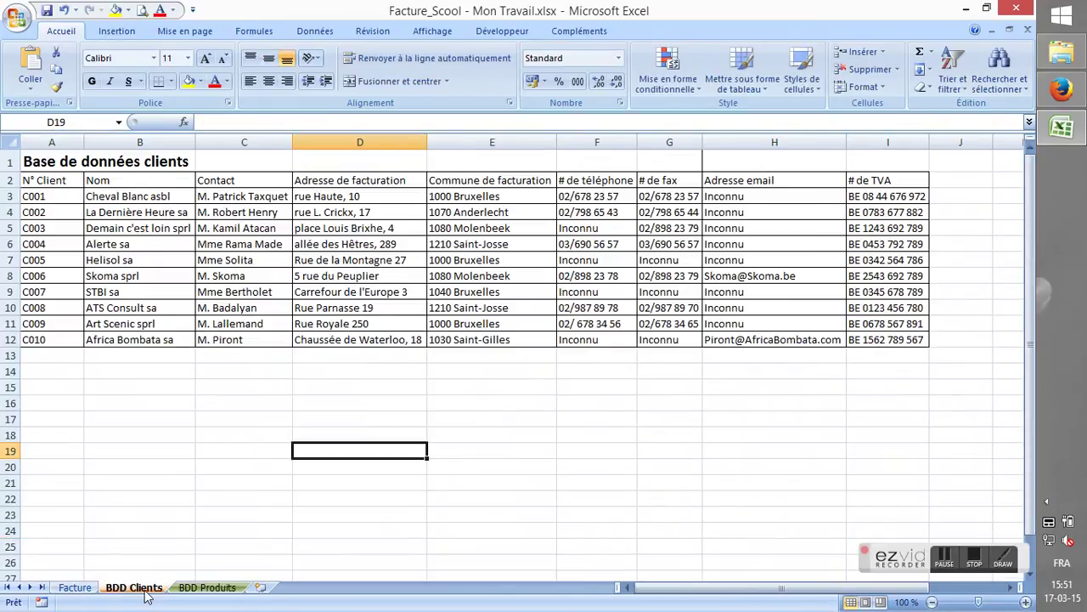
left_click(217, 590)
left_click(78, 591)
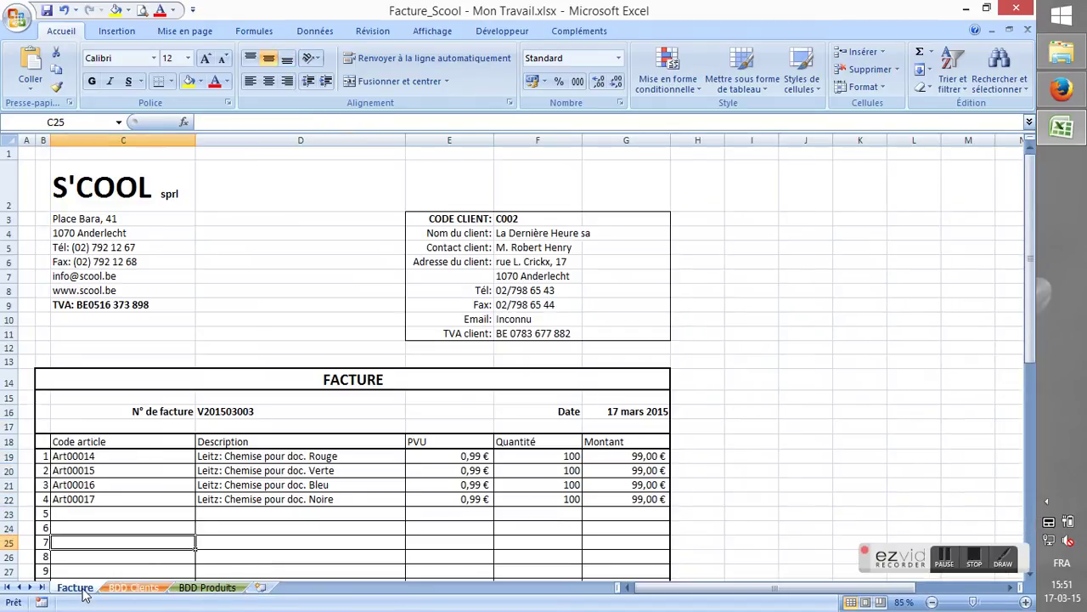
left_click(33, 158)
left_click(326, 335)
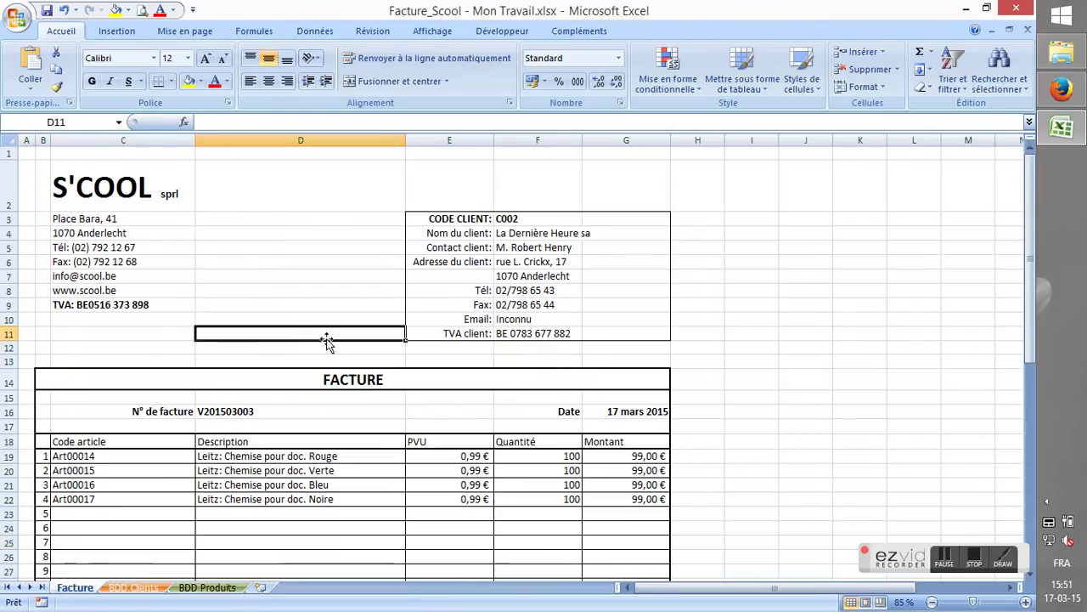
Step: Calculate the first line's Montant in G19 by multiplying unit price by quantity with =E19*F19
left_click(602, 456)
scroll(715, 474, "down", 2)
scroll(714, 474, "down", 1)
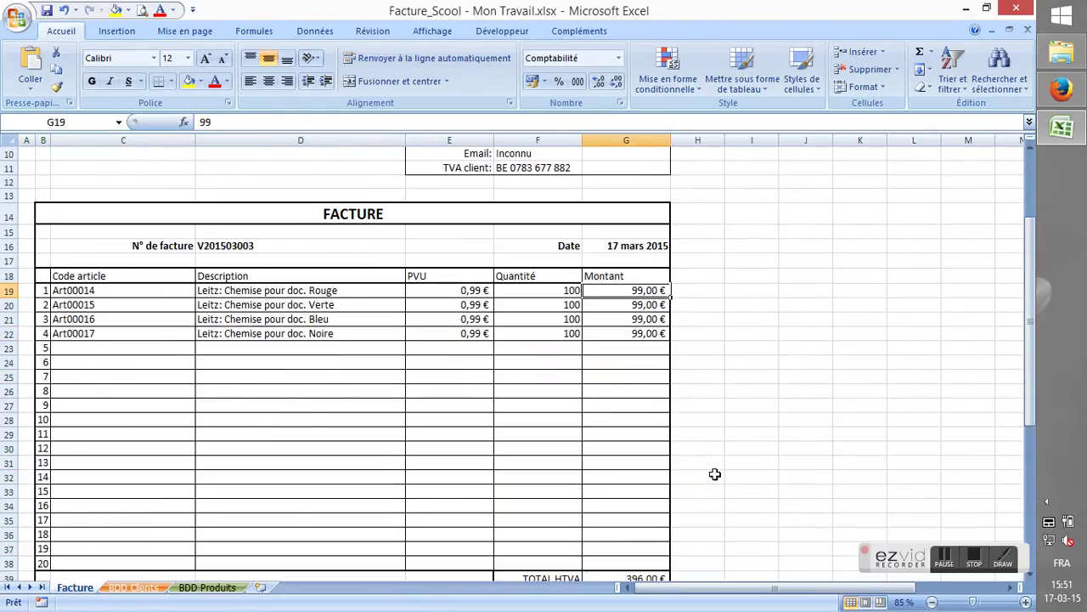
scroll(714, 471, "up", 2)
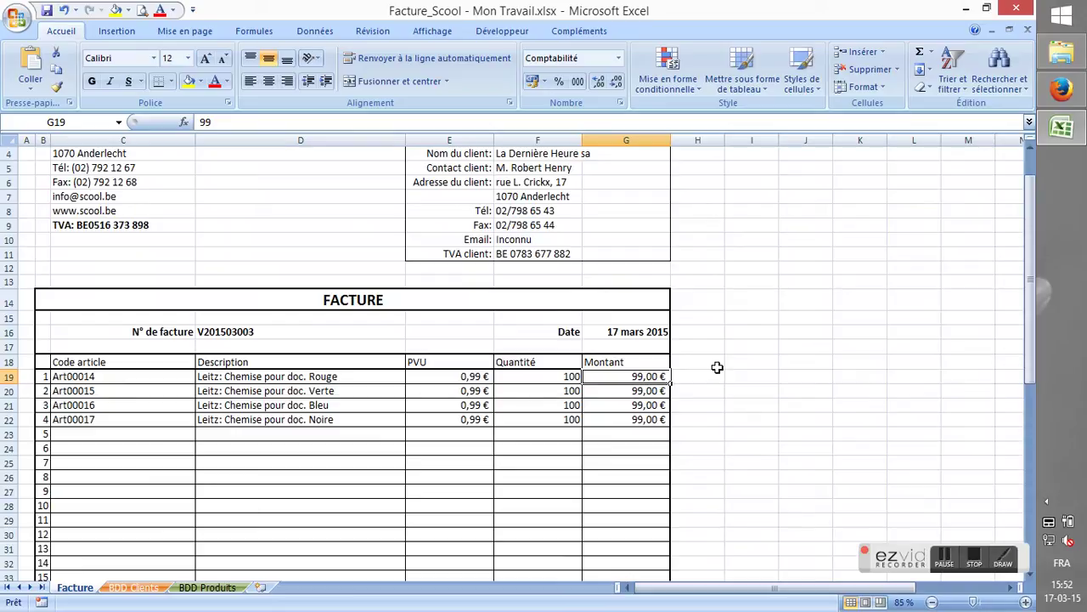
type("=")
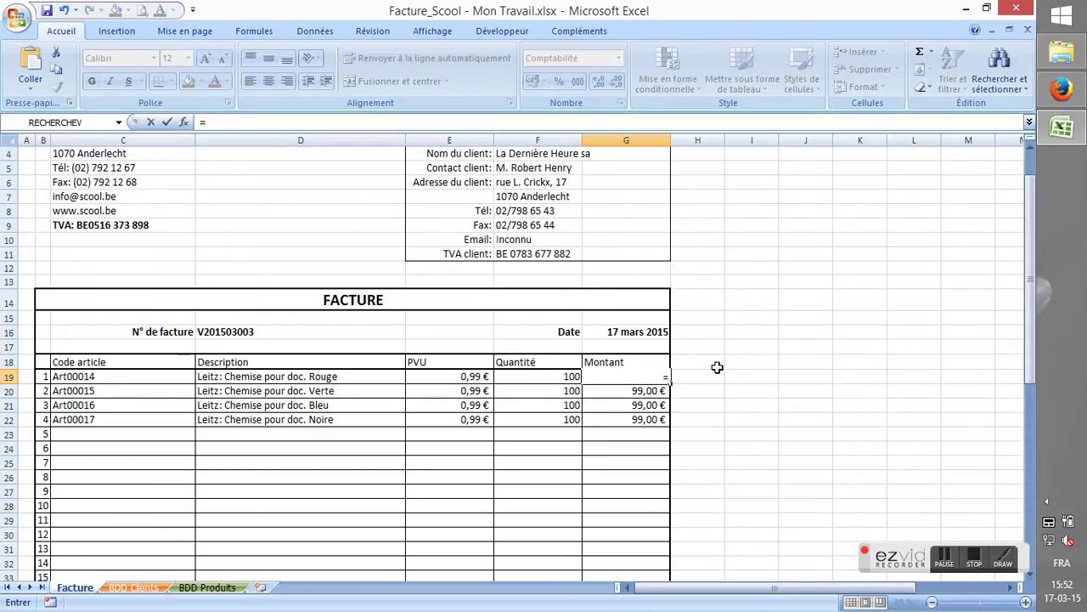
key("Left")
key("Left")
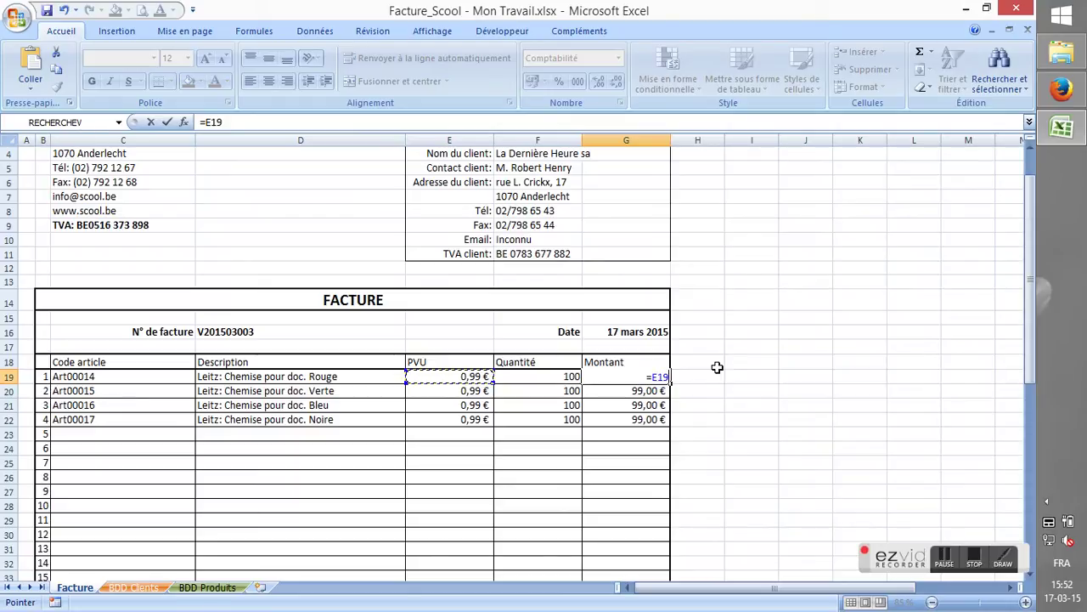
type("*")
key("Left")
key("Return")
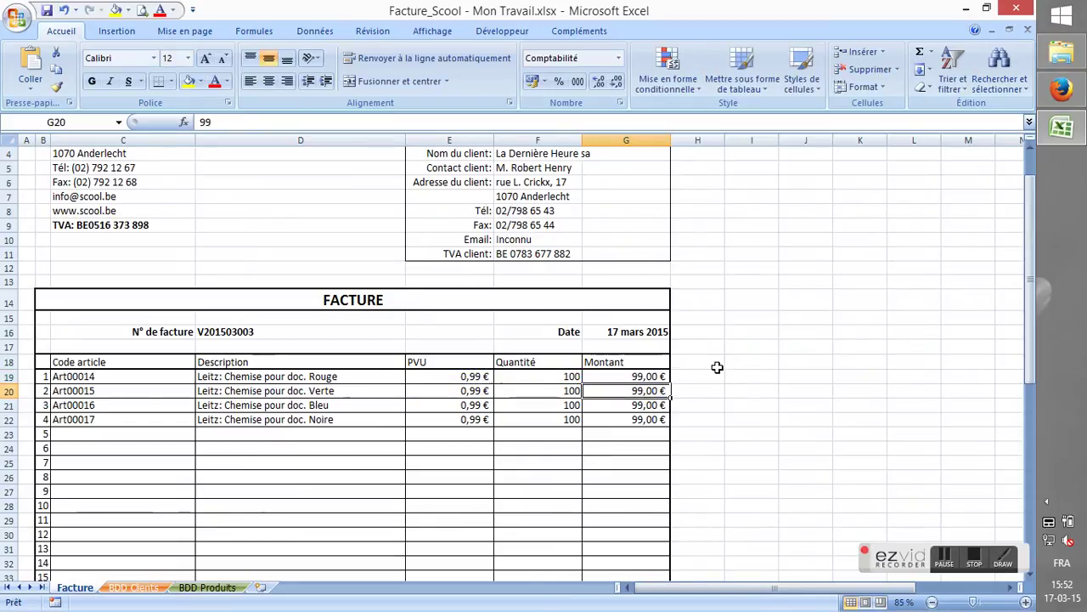
Step: Enter the formula =E20*F20 for the second article's Montant in G20
type("=")
key("Left")
key("Left")
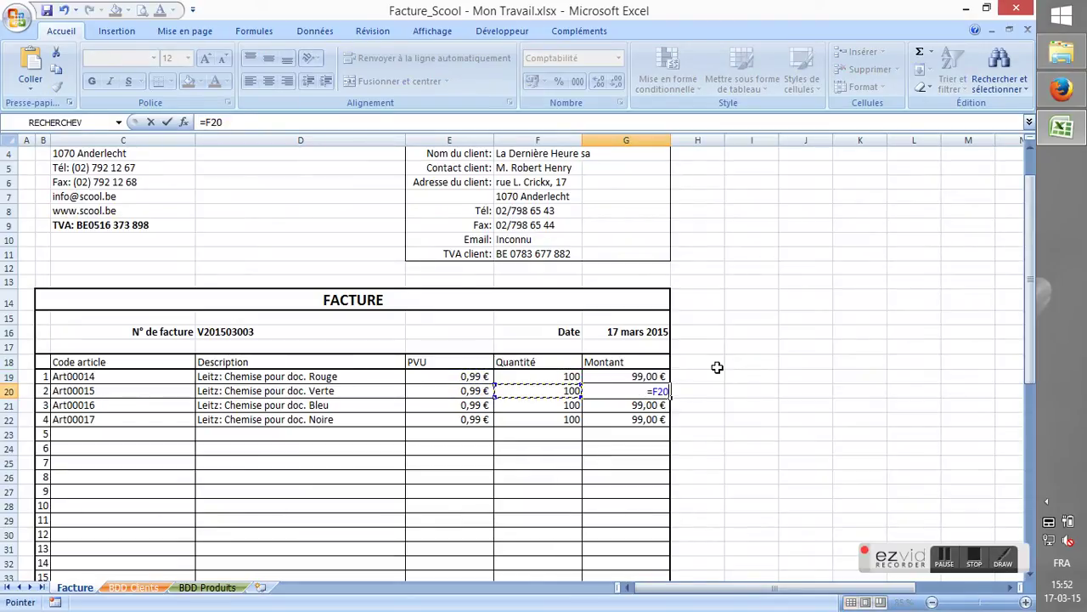
type("*")
key("Right")
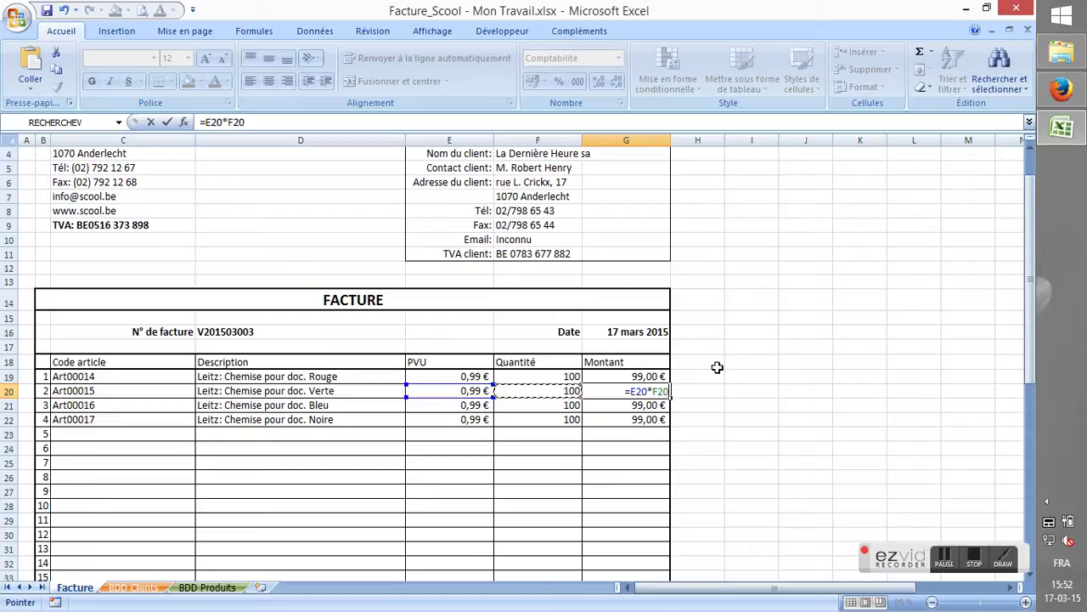
key("Return")
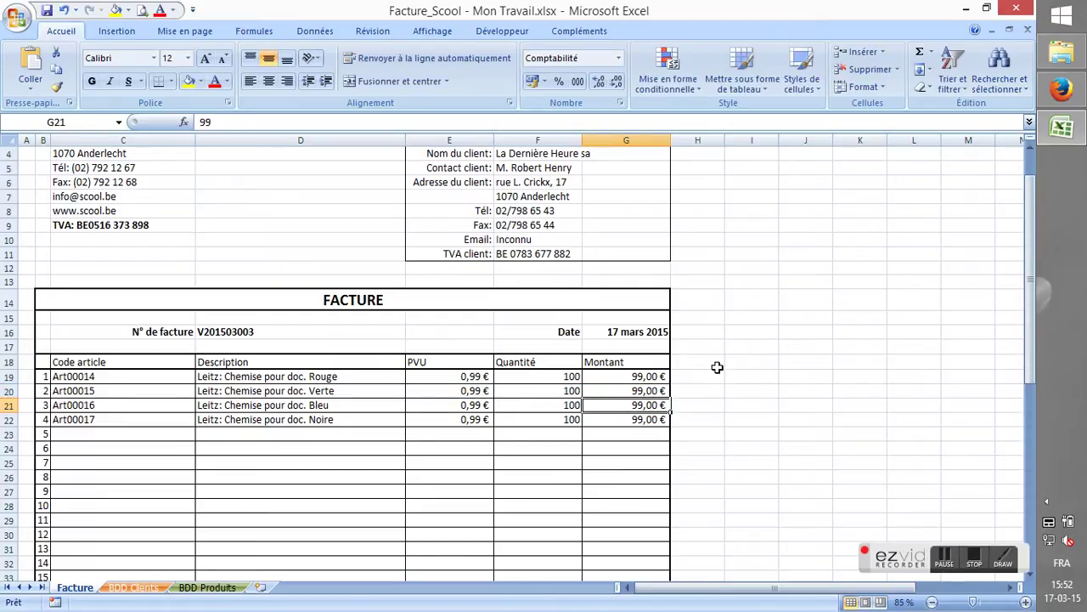
Step: Enter the formula =E21*F21 for the third article's Montant in G21
type("=")
key("Left")
key("Left")
type("*")
key("Right")
key("Return")
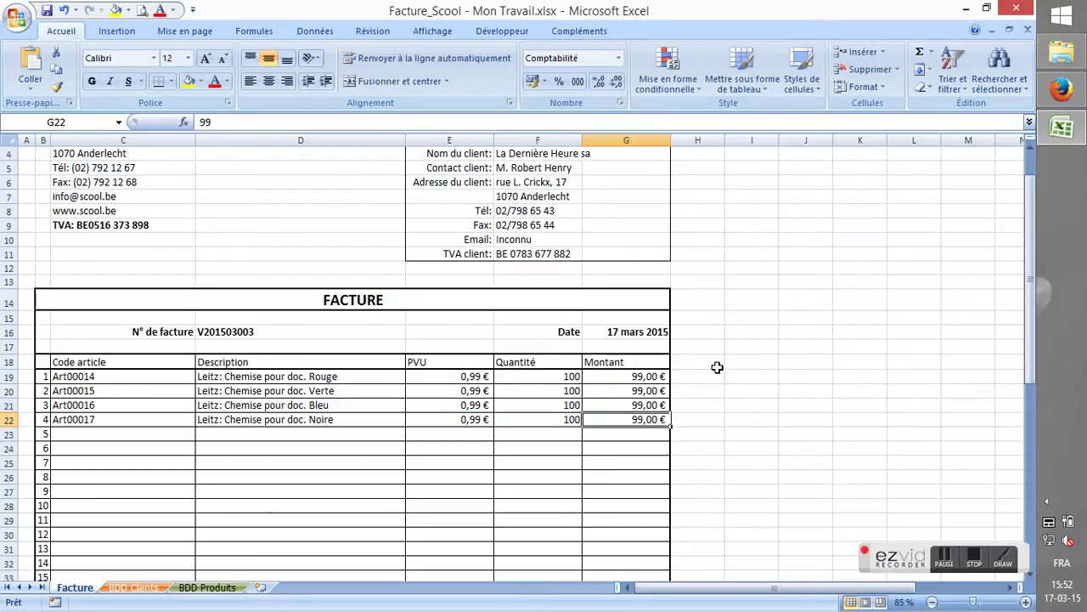
Step: Fill the formula in G21 down the Montant column through invoice line 20 in G38
key("Up")
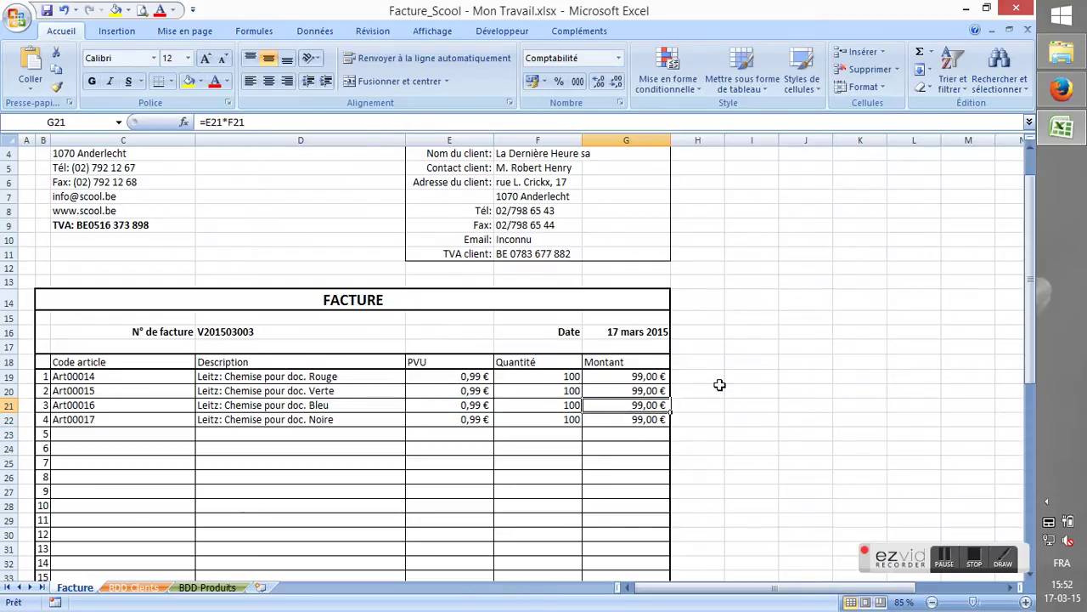
scroll(718, 383, "down", 4)
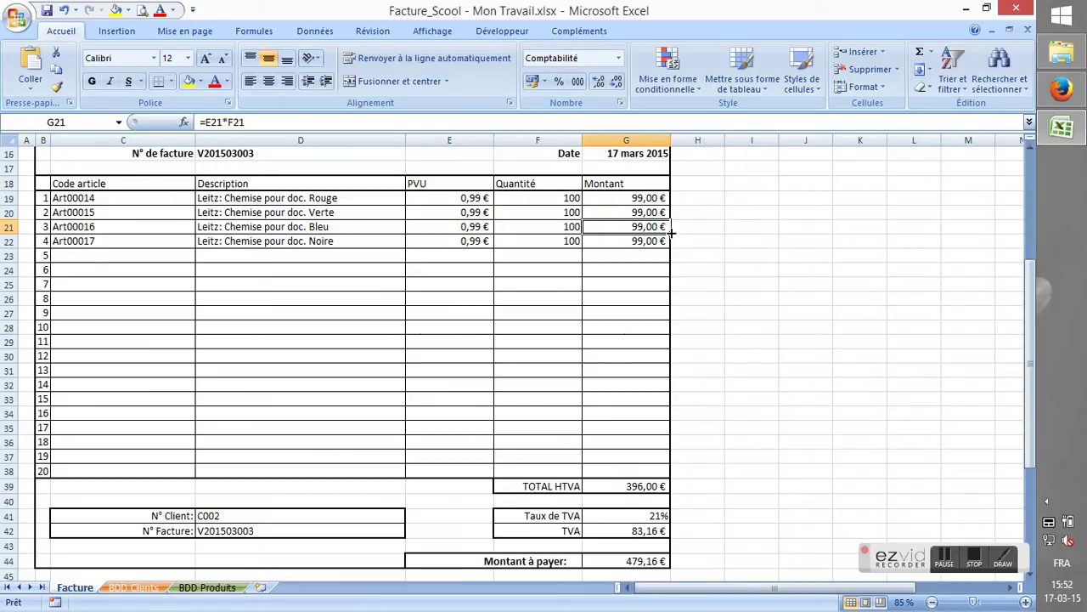
left_click_drag(671, 232, 672, 232)
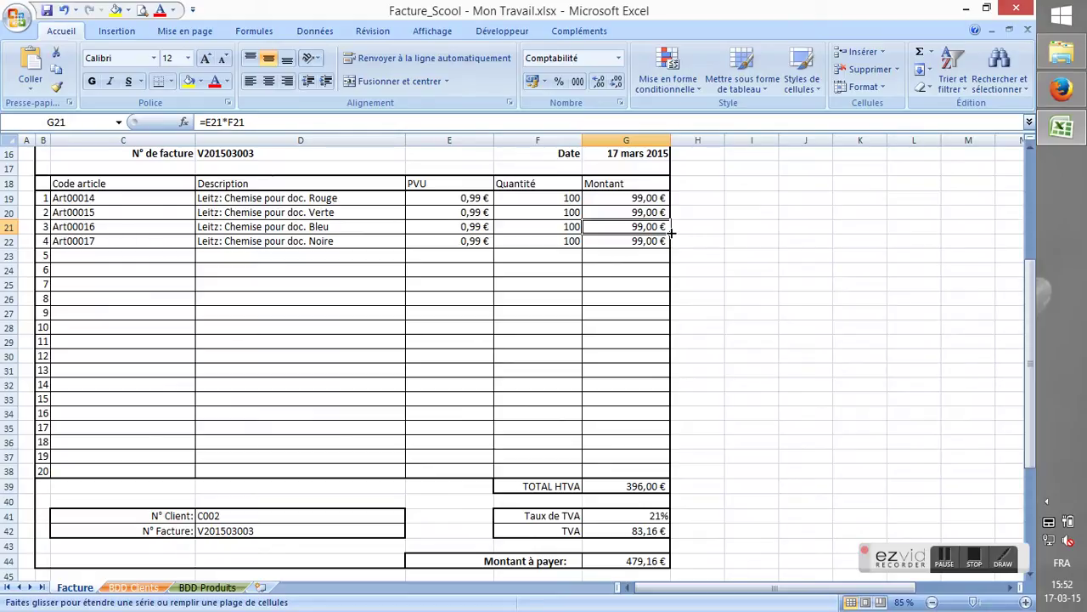
left_click_drag(671, 232, 667, 476)
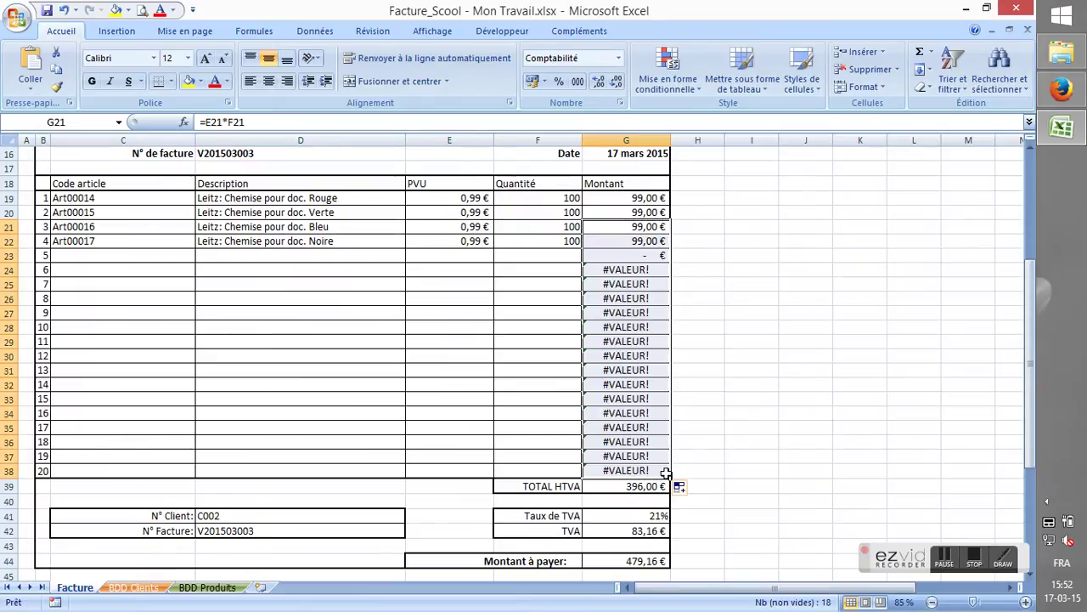
Step: Inspect the filled formulas on the empty invoice lines and clear the range G24:G38
left_click(638, 280)
left_click(636, 271)
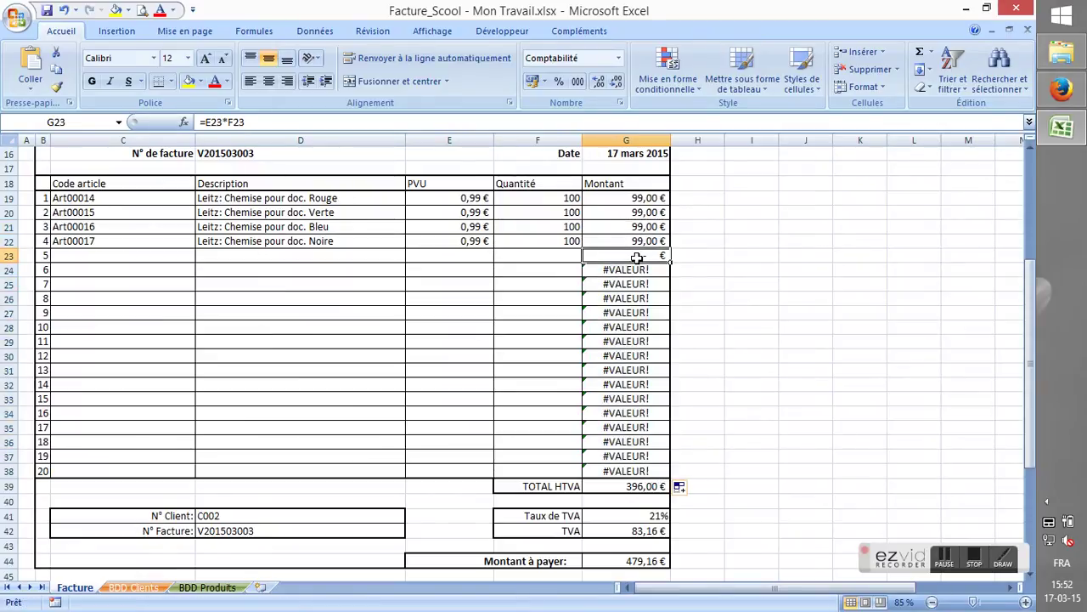
left_click(633, 255)
left_click(634, 270)
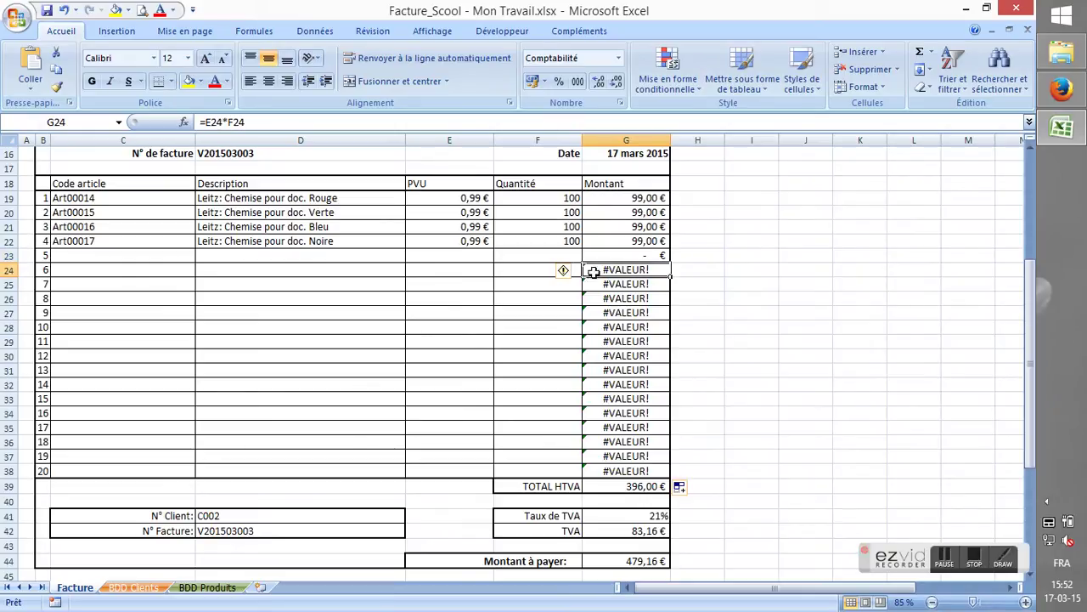
left_click(487, 269)
left_click(610, 270)
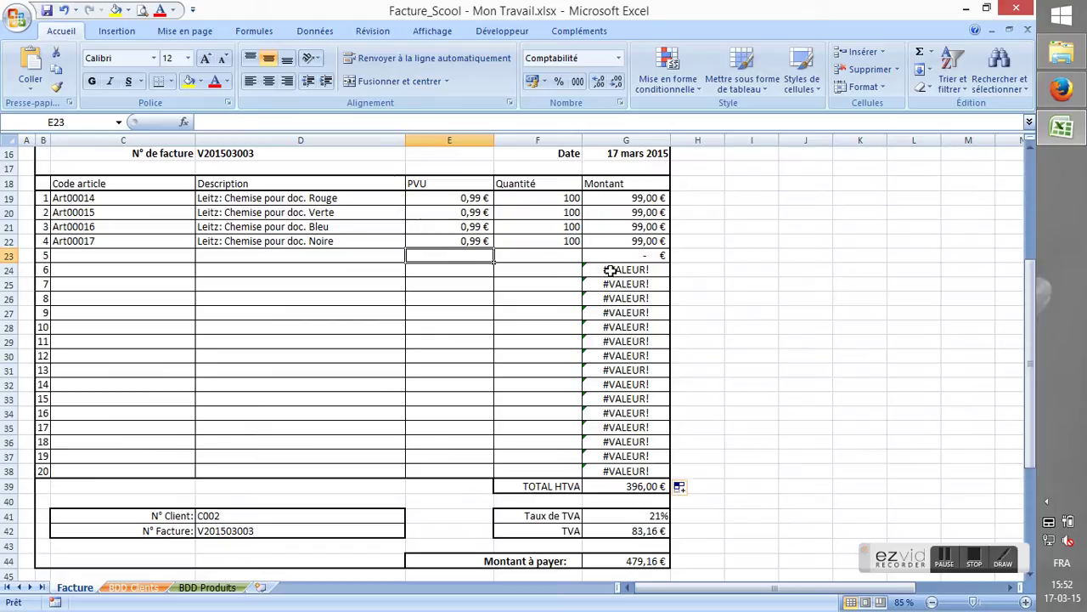
left_click_drag(600, 269, 610, 471)
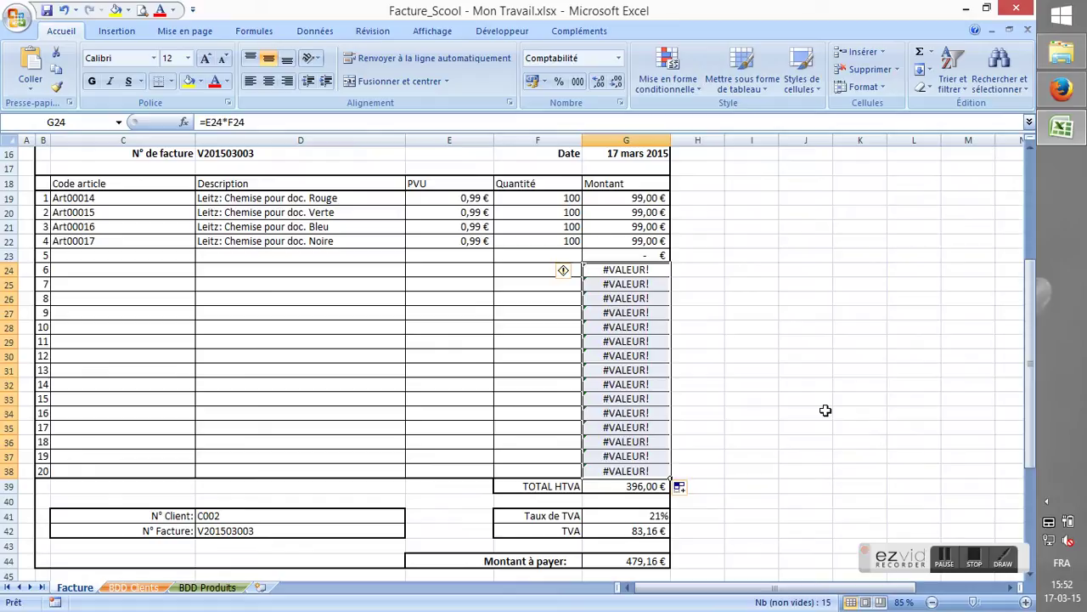
key("Delete")
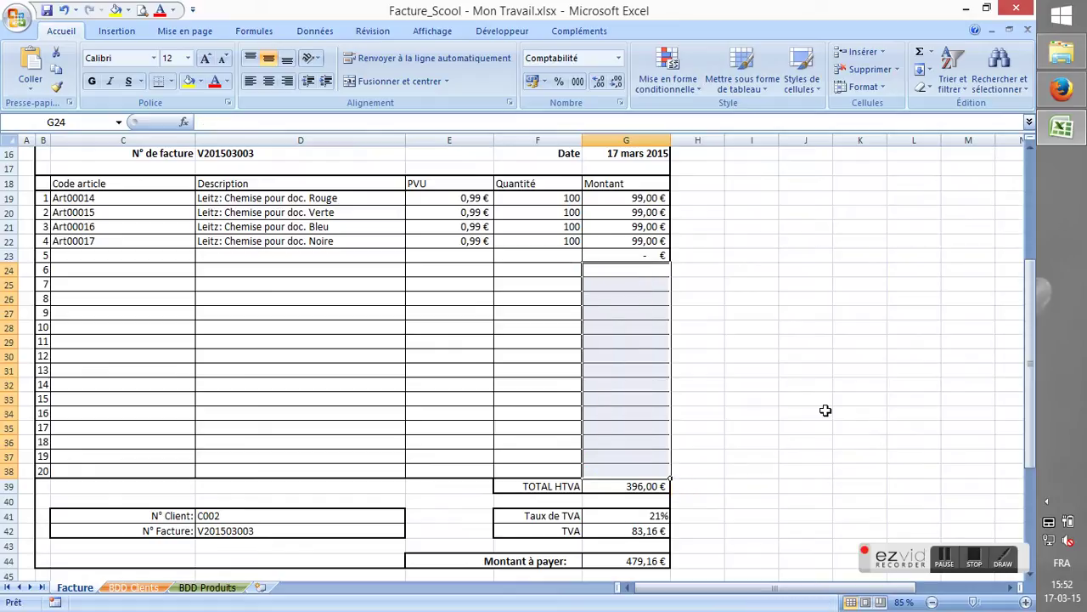
Step: Clear the remaining Montant formula on empty invoice line 5, in G23
left_click(624, 284)
left_click(620, 268)
left_click(620, 301)
left_click(625, 254)
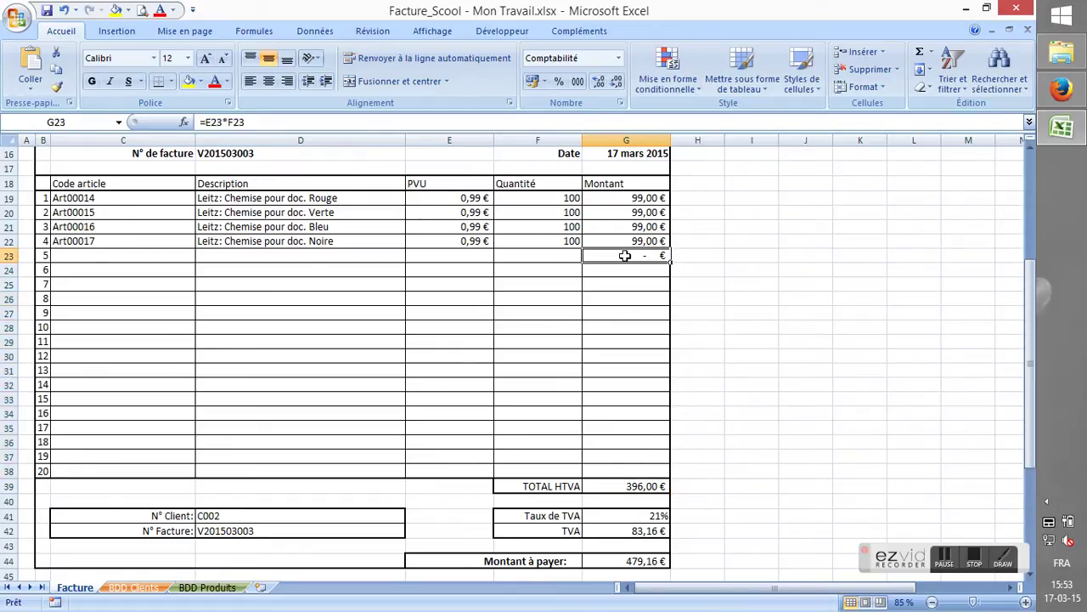
key("Delete")
Step: Calculate TOTAL HTVA in G39 by summing the Montant column with =somme(G19:G38)
scroll(722, 358, "down", 1)
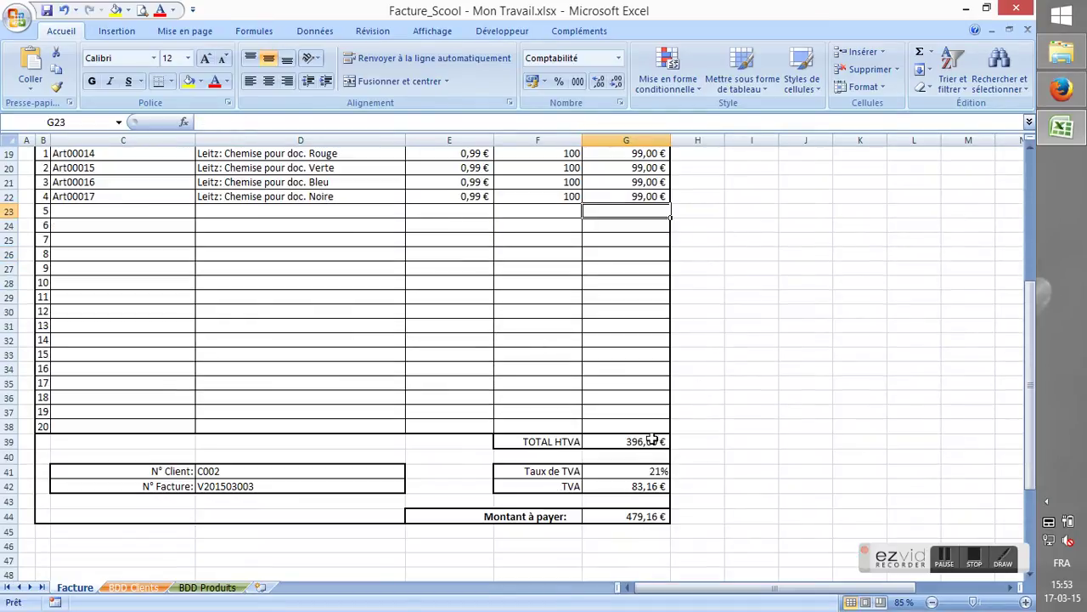
scroll(692, 422, "up", 1)
key("ctrl+Down")
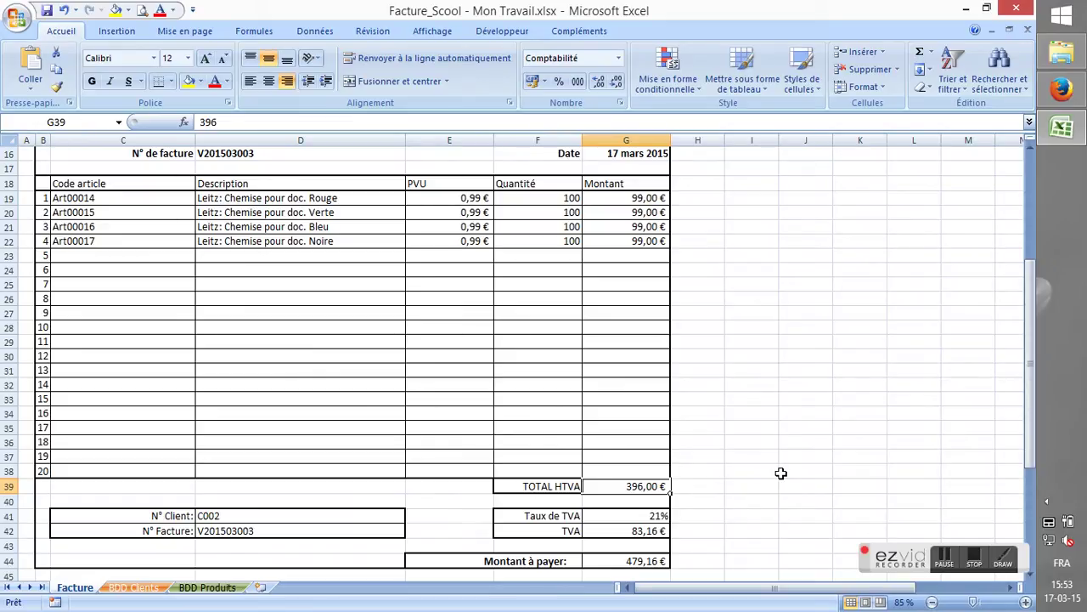
type("=")
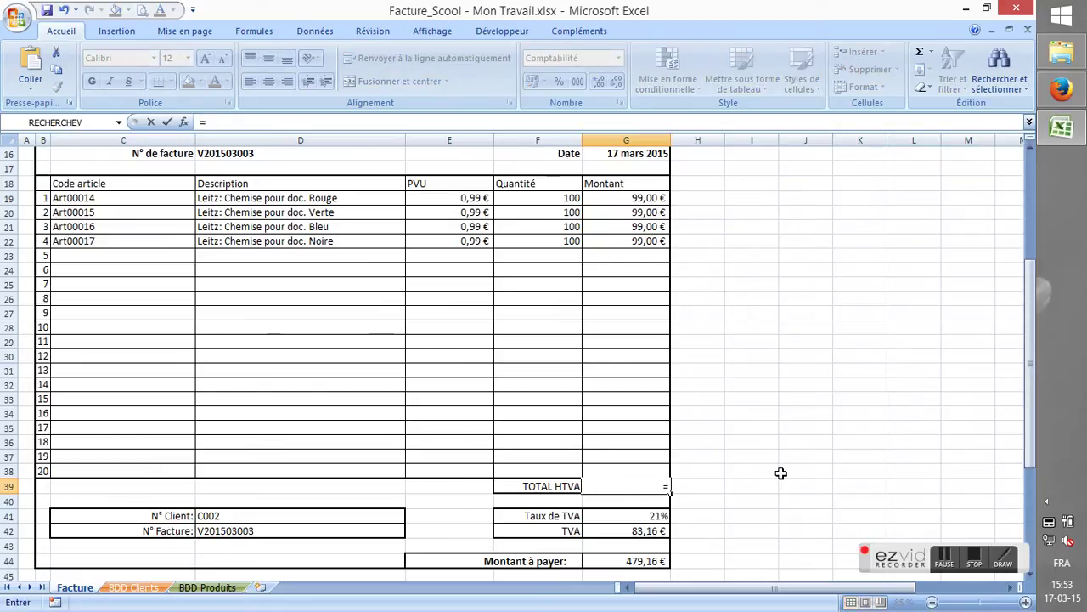
type("somme(")
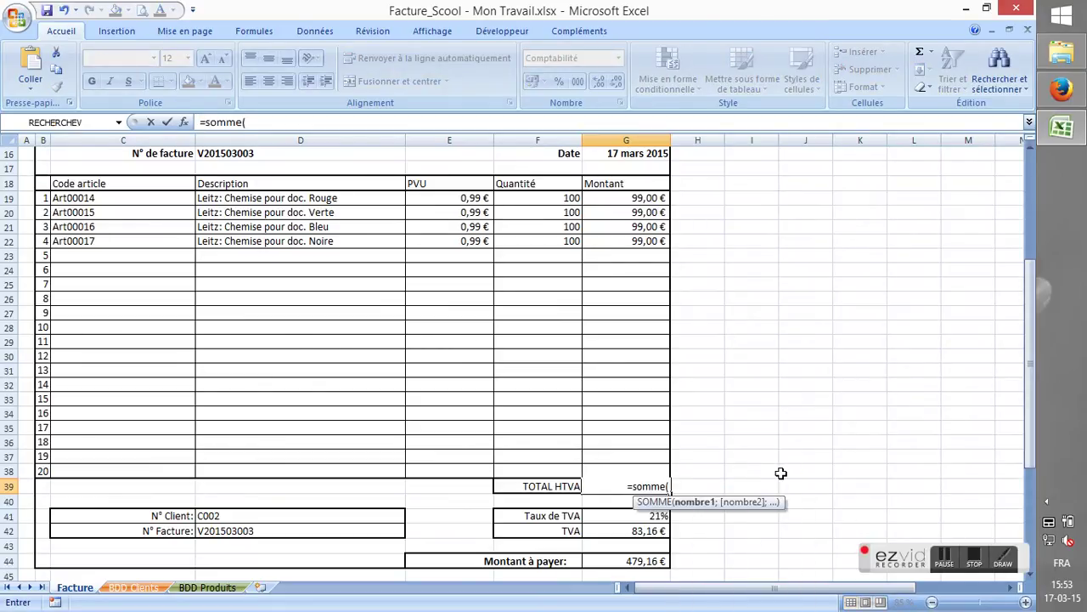
left_click(644, 198)
left_click_drag(643, 198, 627, 471)
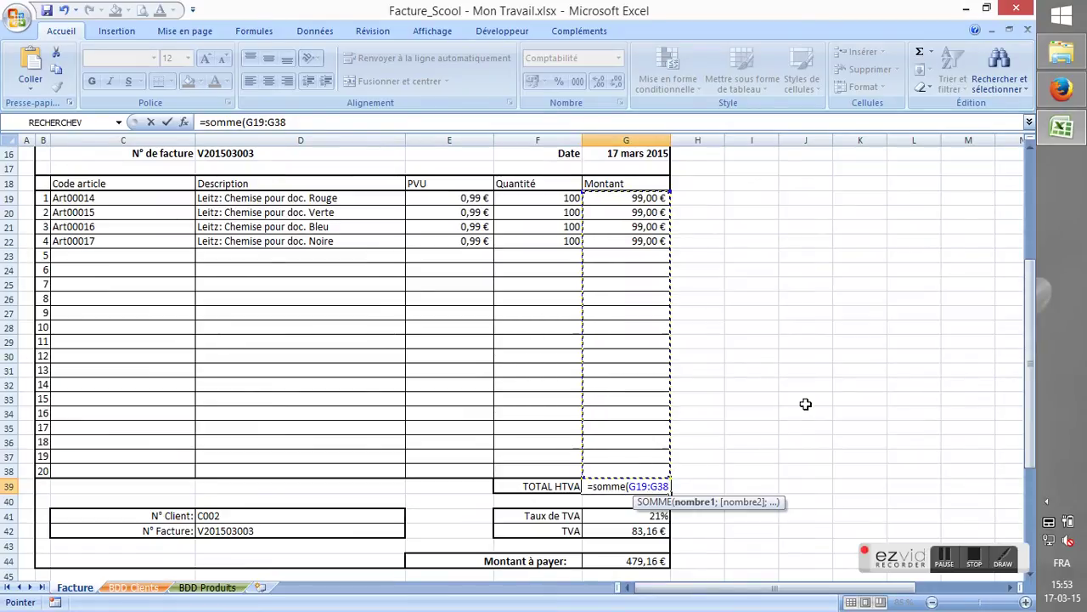
type(")")
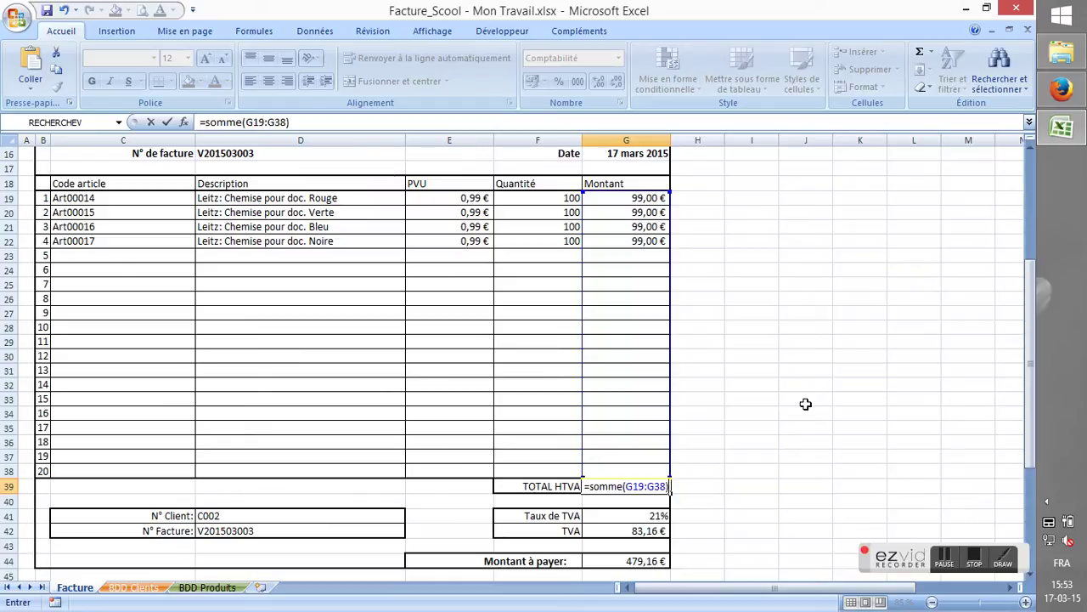
key("Return")
Step: Calculate the TVA amount in G42 as rate times total with =G41*G39, and go to the Montant à payer cell
key("Return")
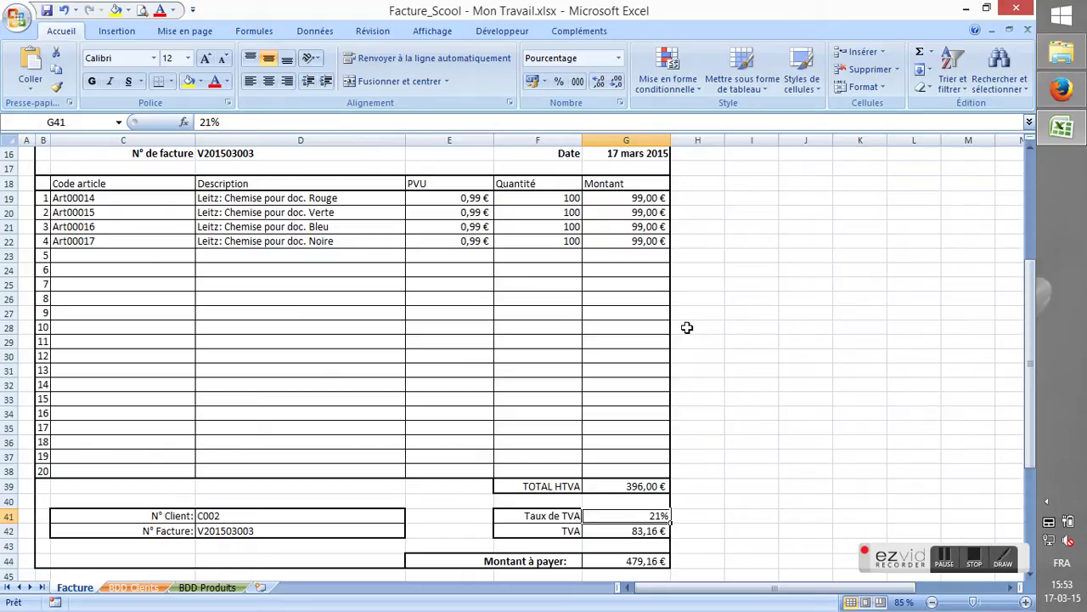
key("Down")
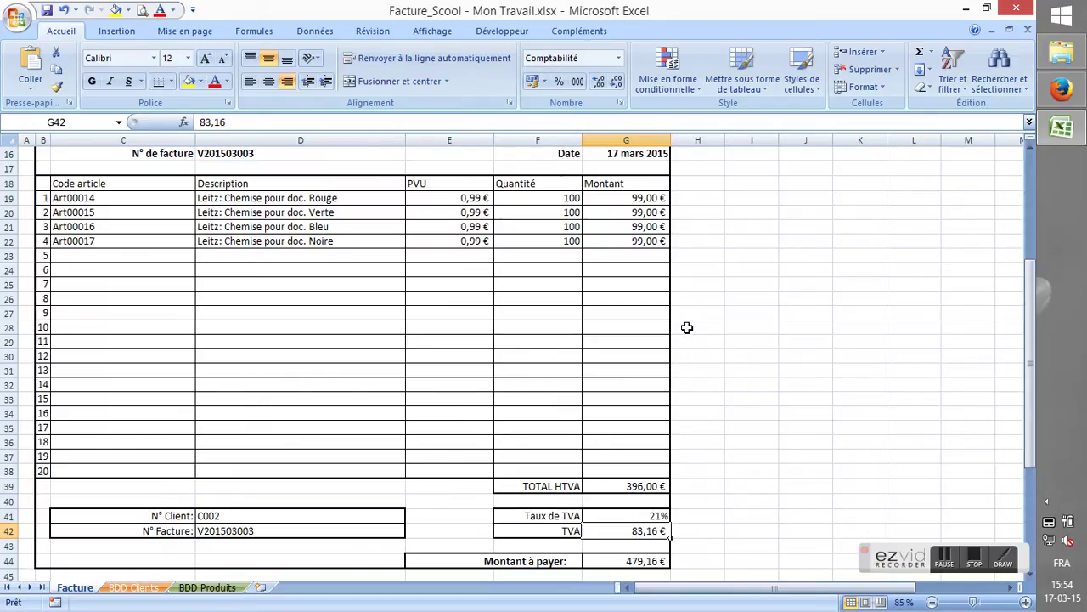
type("=")
key("Up")
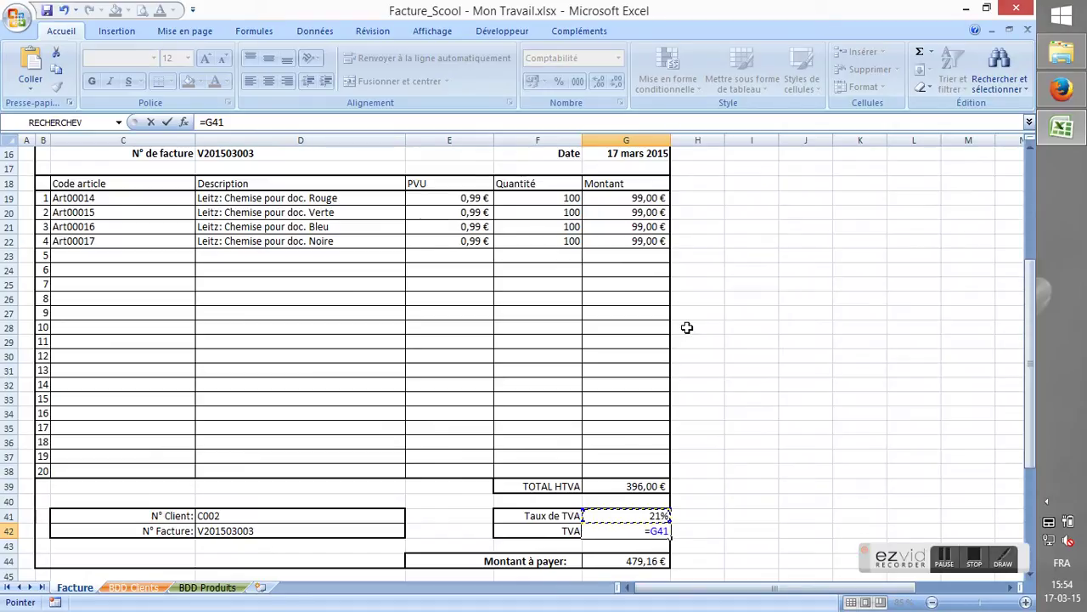
type("*")
key("Up")
key("Up")
key("Up")
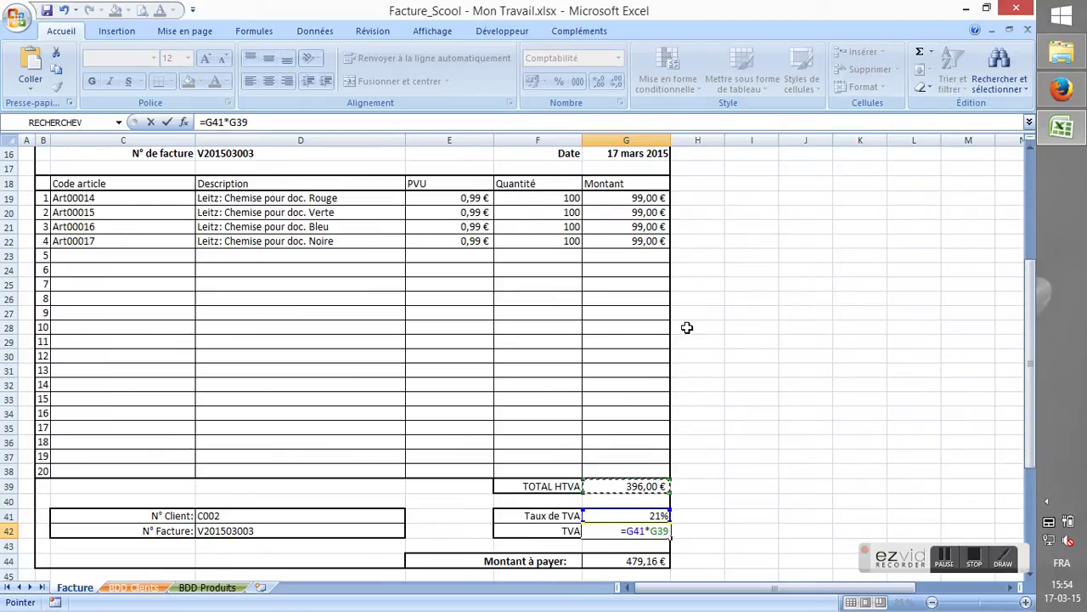
key("Return")
key("Down")
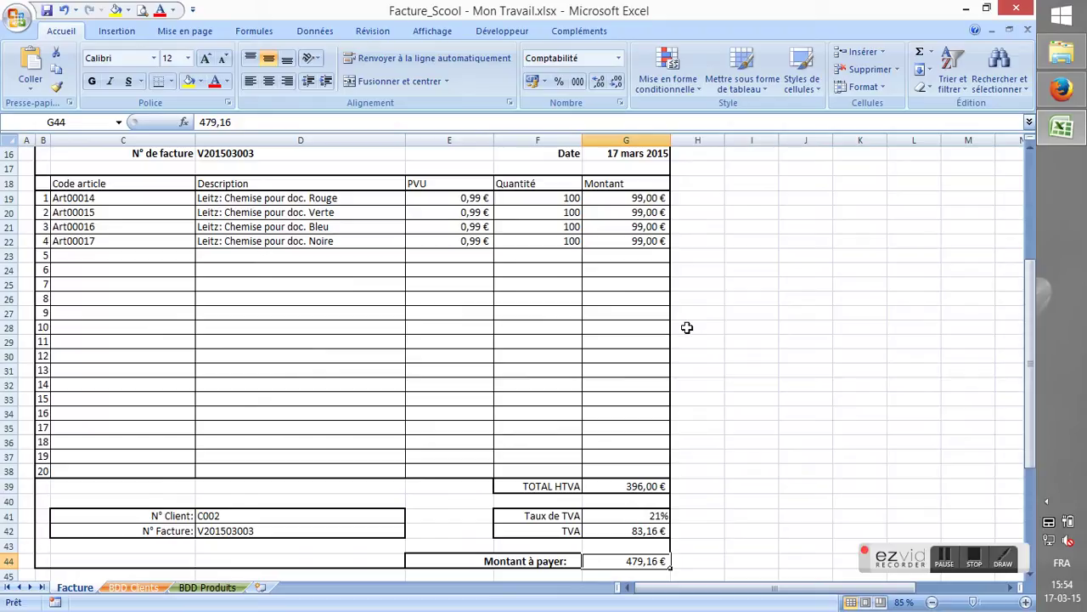
Step: Calculate Montant à payer in G44 as total plus TVA with =G39+G42
type("=")
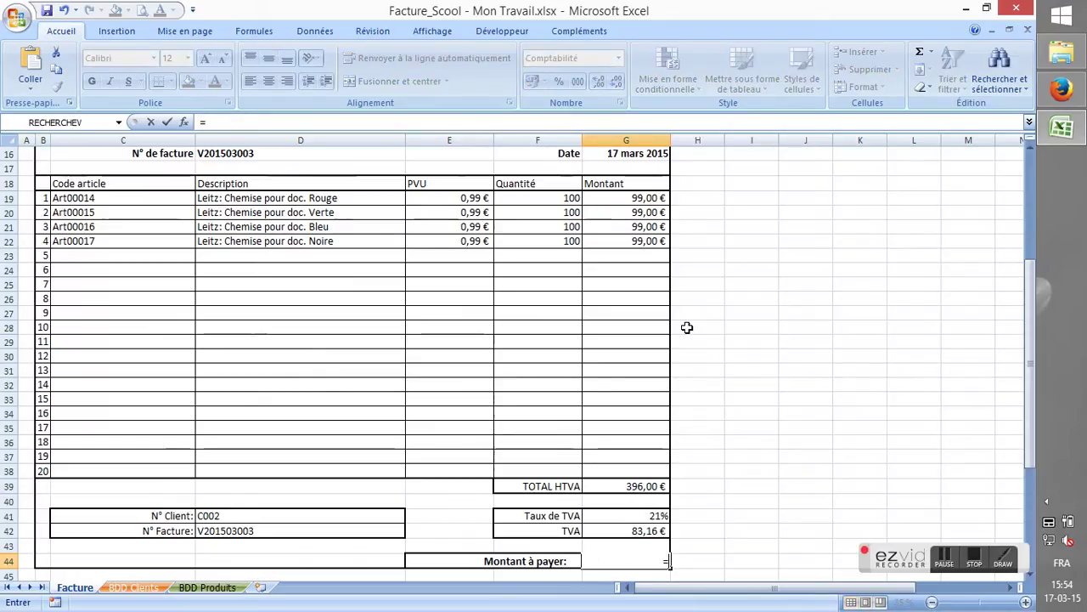
key("Up")
key("Up")
key("Up")
key("Up")
key("Up")
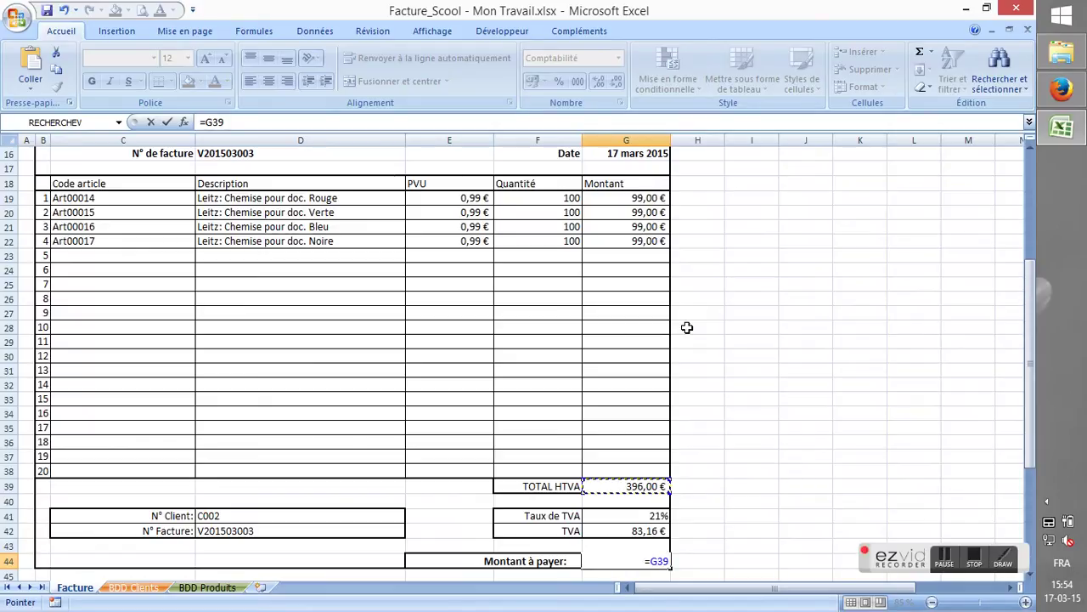
type("+")
key("Up")
key("Up")
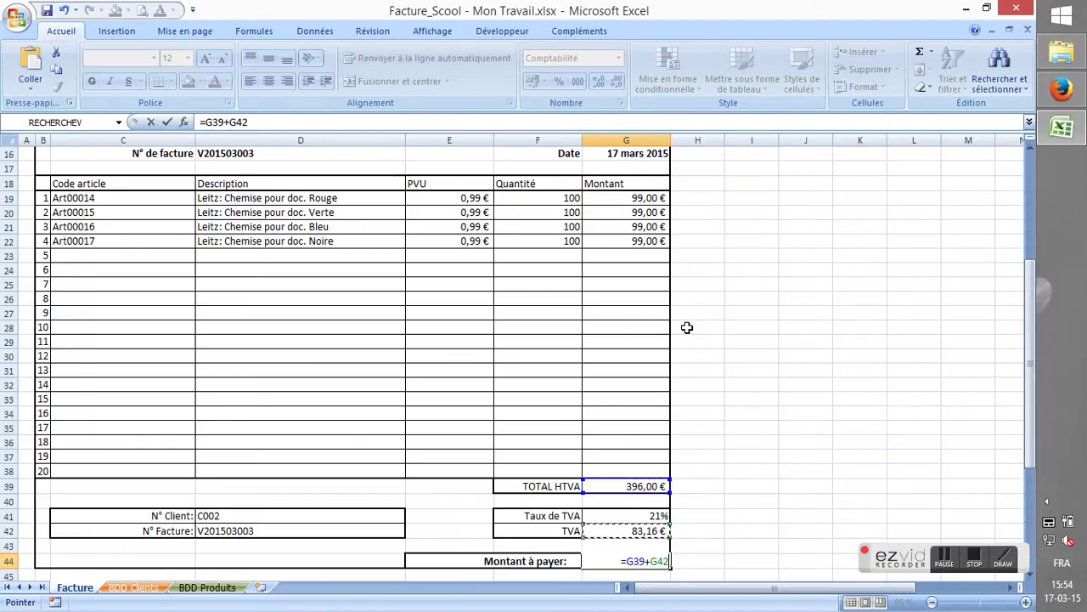
key("ctrl+Return")
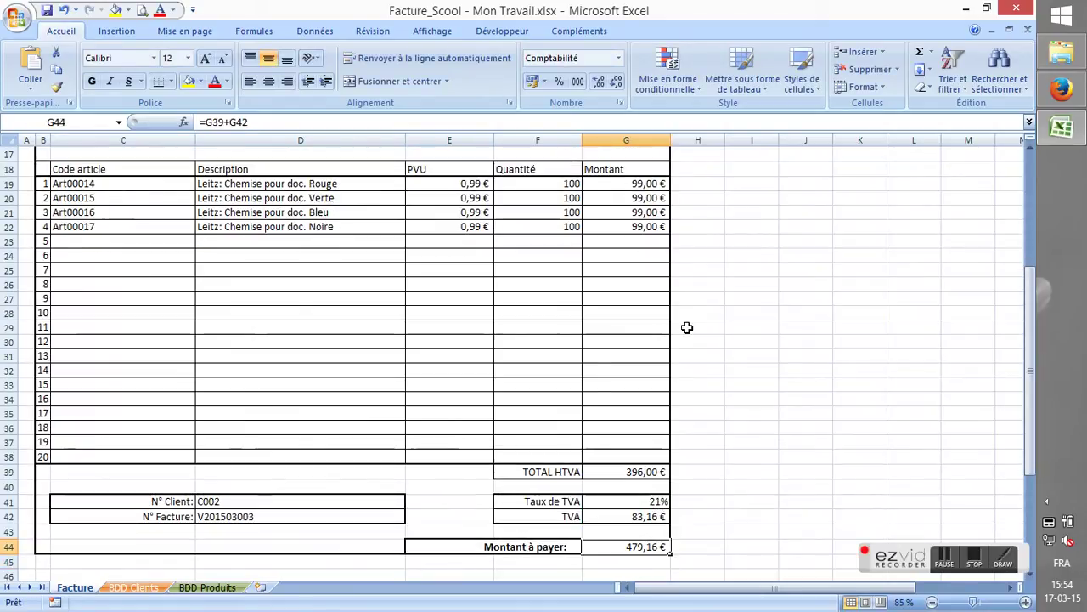
Step: Review the Facture sheet from the amount payable up through the line amounts to the client details block
key("Up")
key("Up")
key("Up")
key("Up")
key("Up")
key("Up")
key("Up")
key("Up")
key("Up")
key("Up")
key("Up")
key("Up")
key("Up")
key("Up")
key("Up")
key("Up")
key("Up")
key("Up")
key("Up")
key("Up")
key("Up")
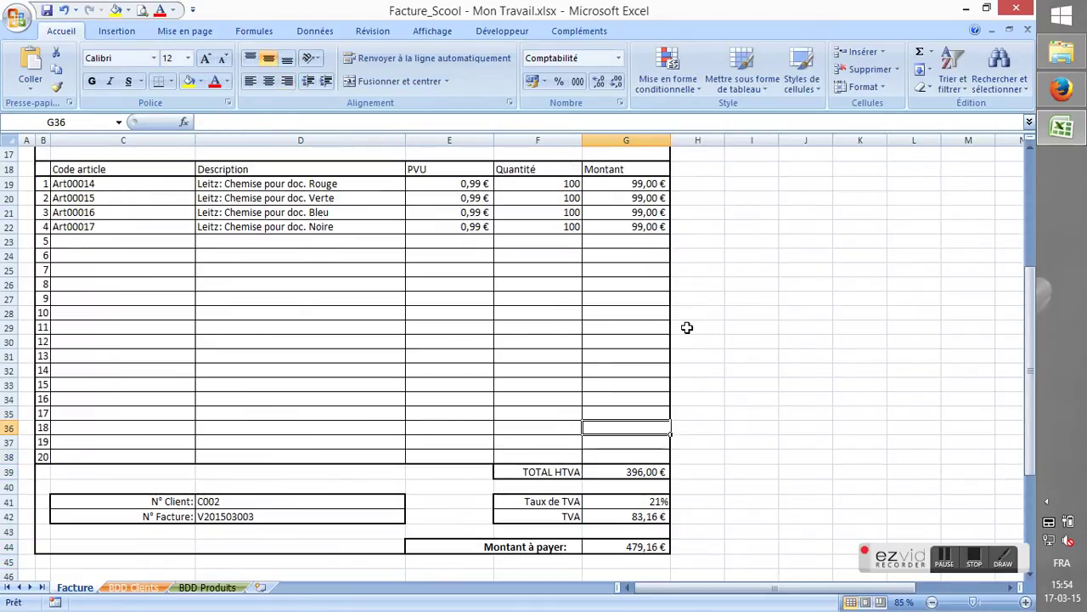
key("Up")
key("Up")
key("Up")
key("Up")
key("Up")
key("Up")
key("Up")
key("Up")
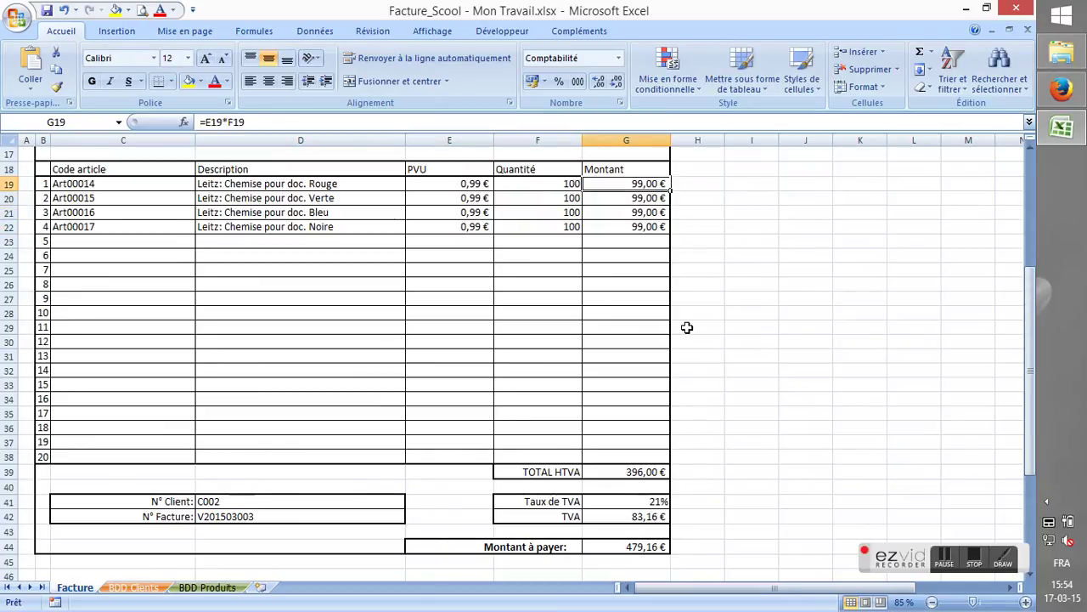
key("Up")
key("Up")
key("Up")
key("Up")
key("Up")
key("Up")
key("Up")
key("Up")
key("Up")
key("Up")
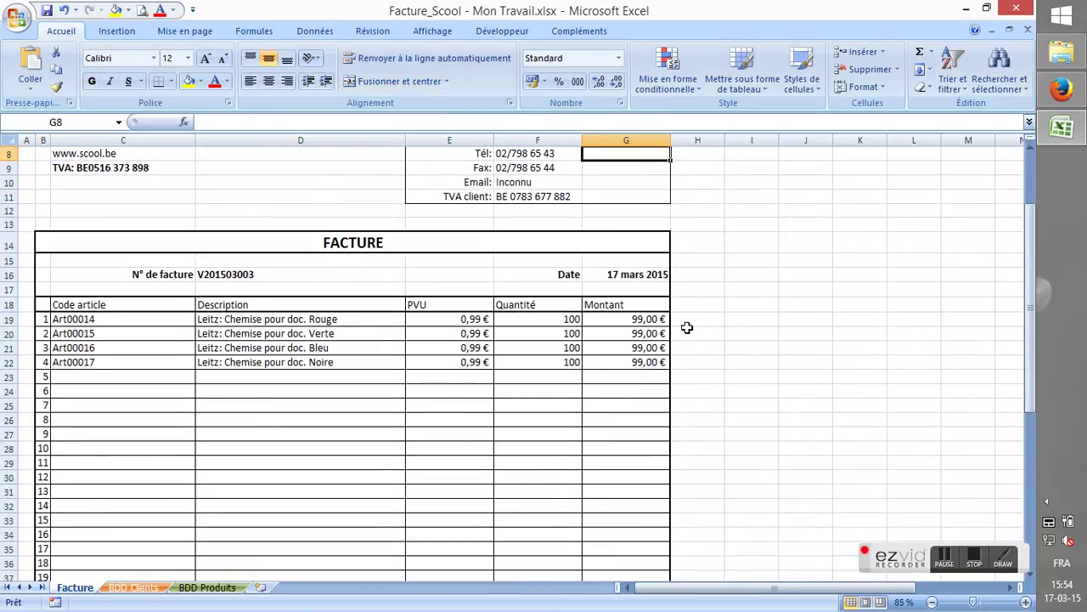
key("Up")
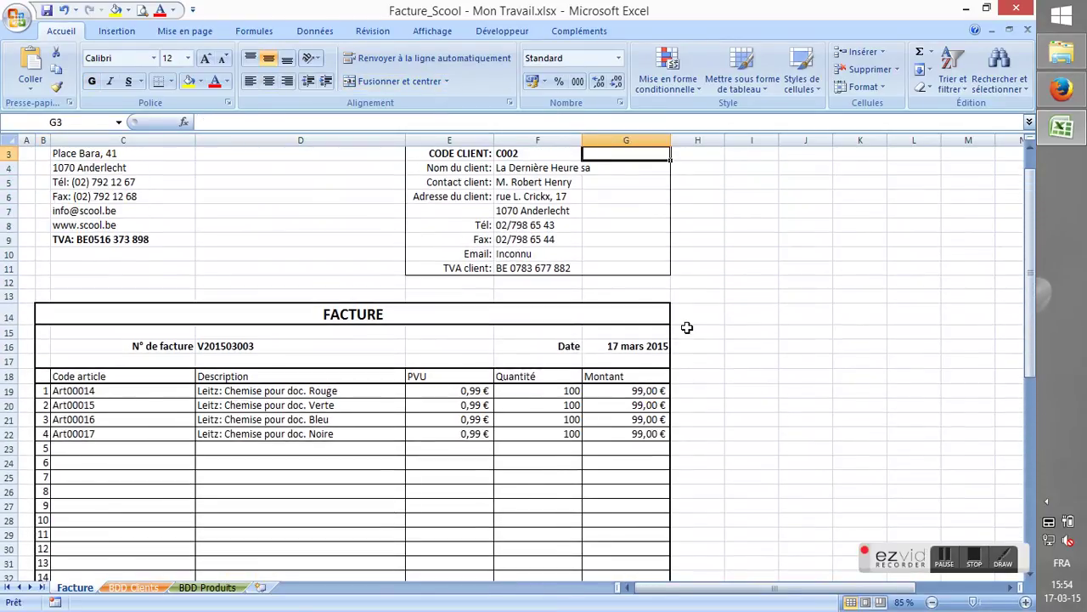
Step: Link the N° Client cell D41 to the CODE CLIENT cell in the invoice header with =F3
scroll(573, 340, "down", 1)
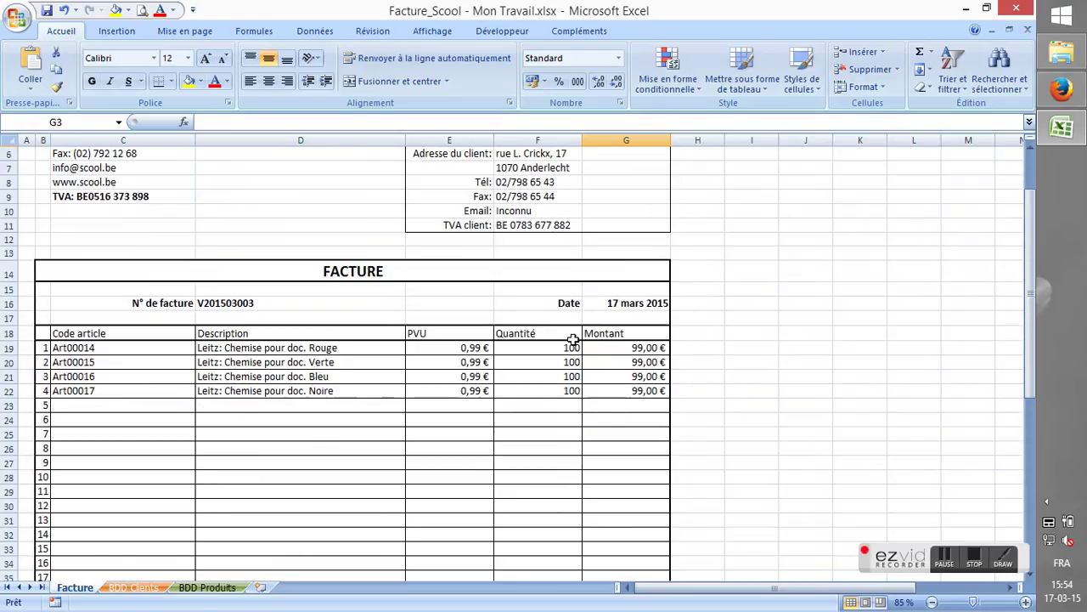
scroll(573, 340, "down", 4)
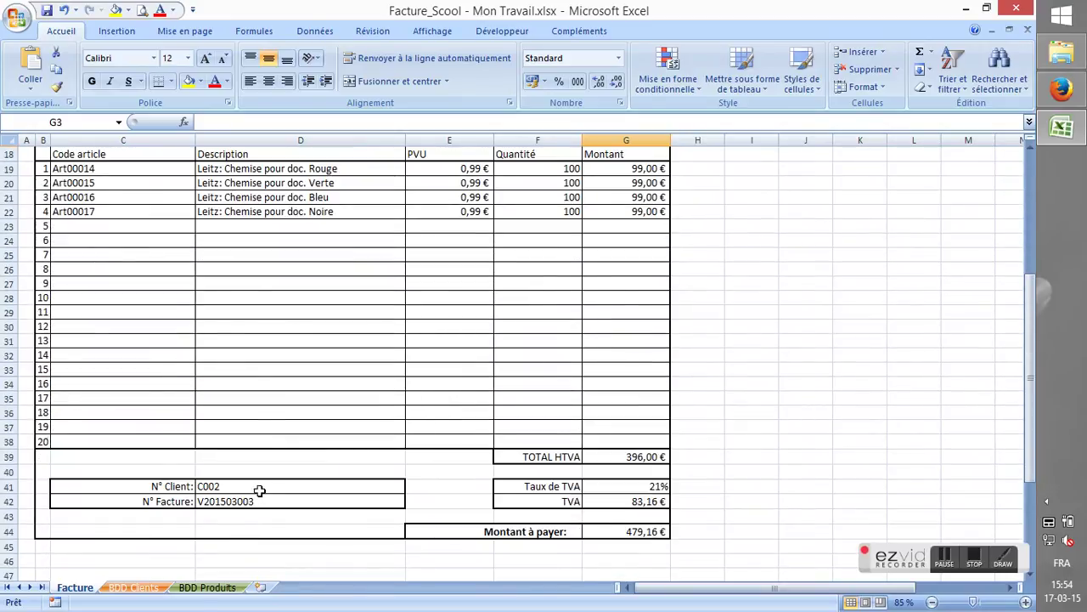
left_click(395, 487)
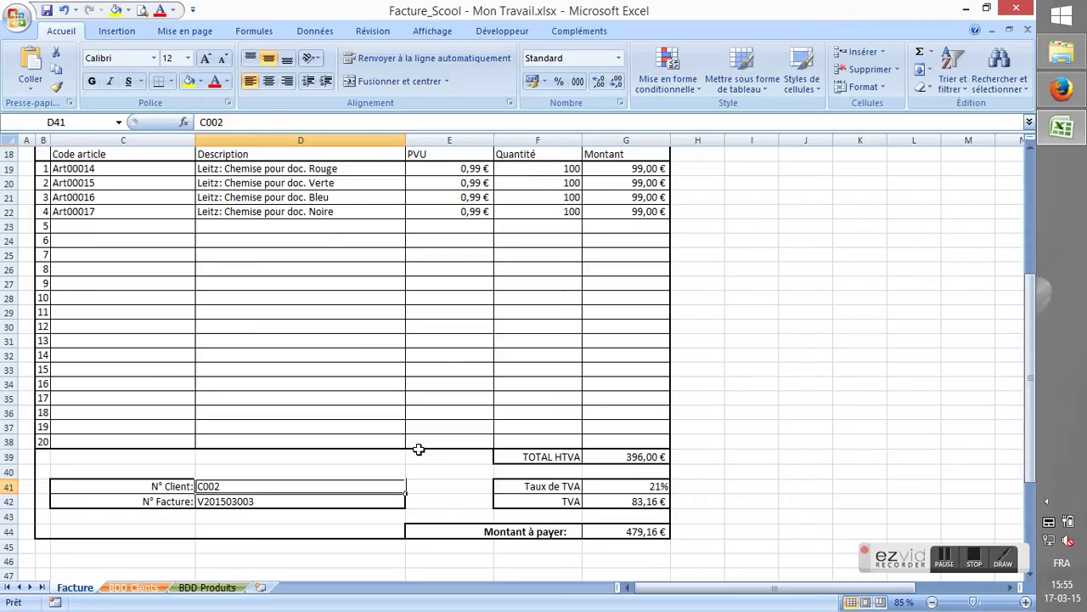
type("=")
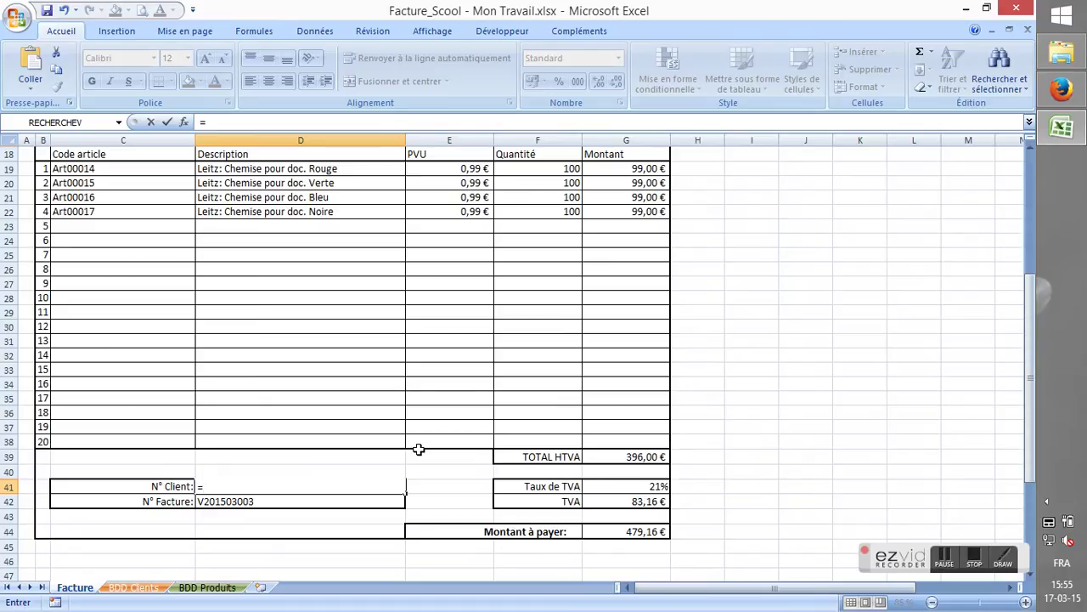
scroll(419, 448, "up", 6)
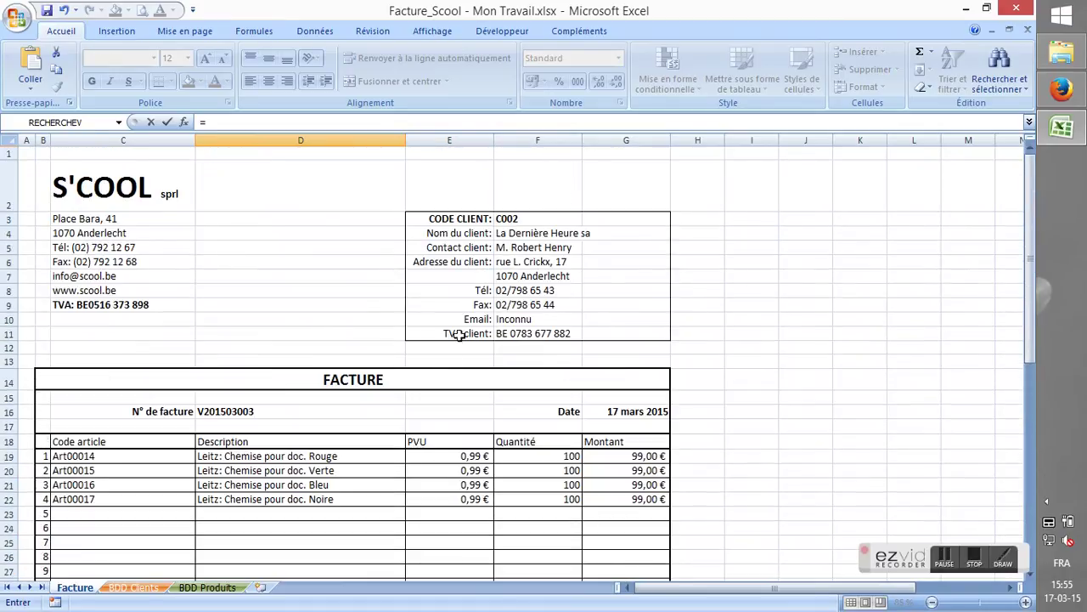
left_click(519, 218)
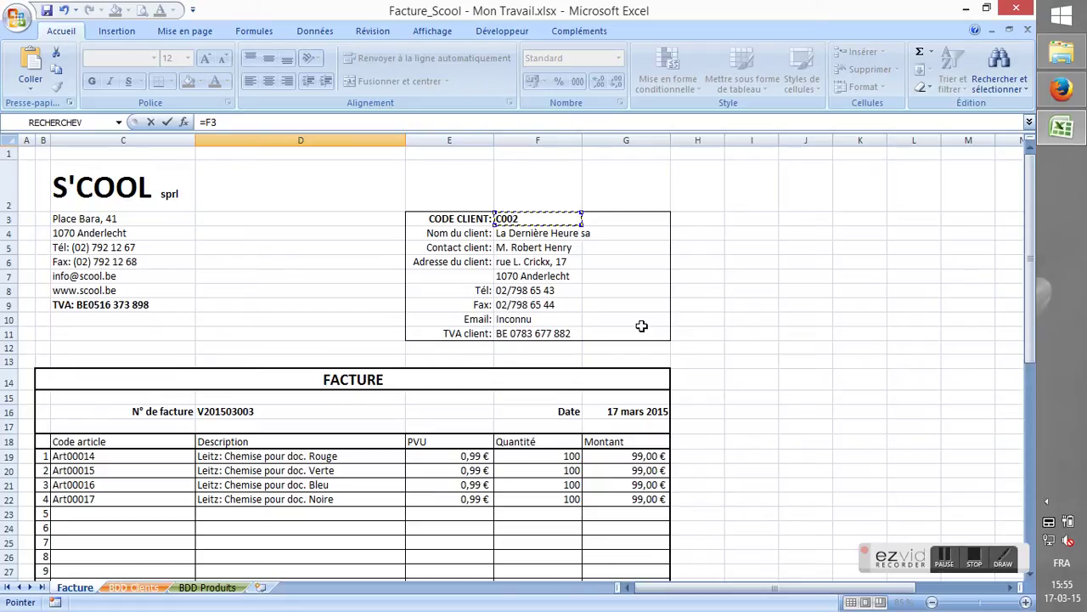
key("Return")
key("Up")
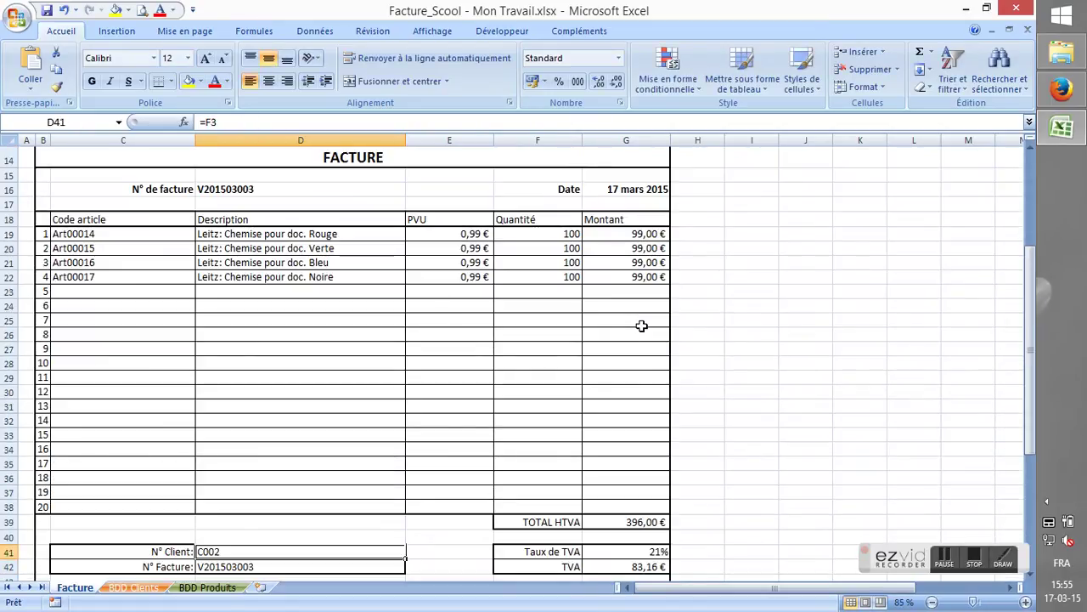
Step: Test the client link by entering a different client code in F3 and inspecting the N° Client cell D41
scroll(641, 326, "up", 5)
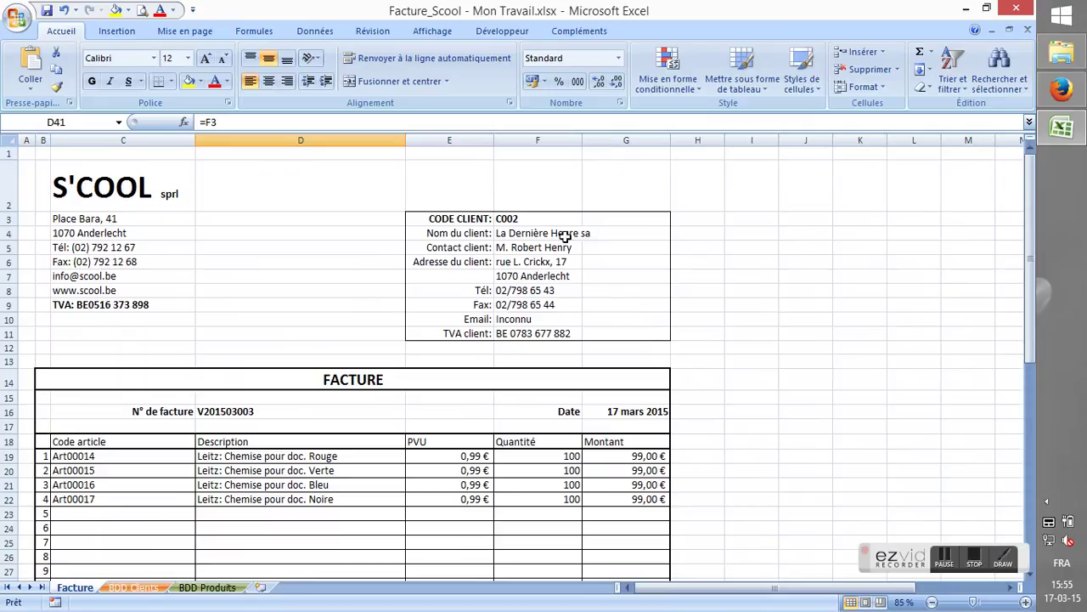
left_click(551, 219)
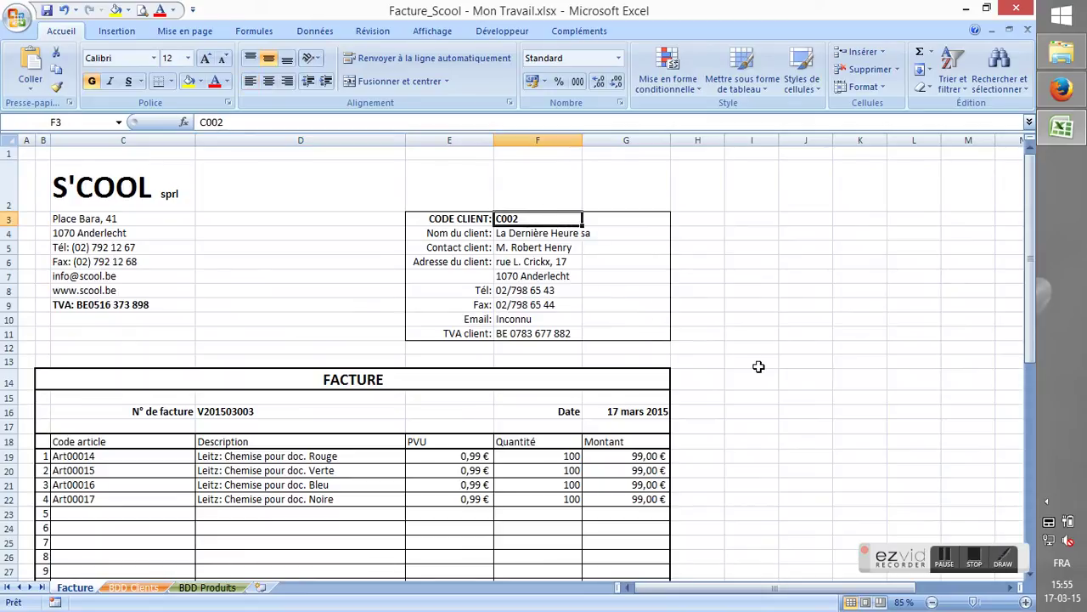
type("C010")
key("Return")
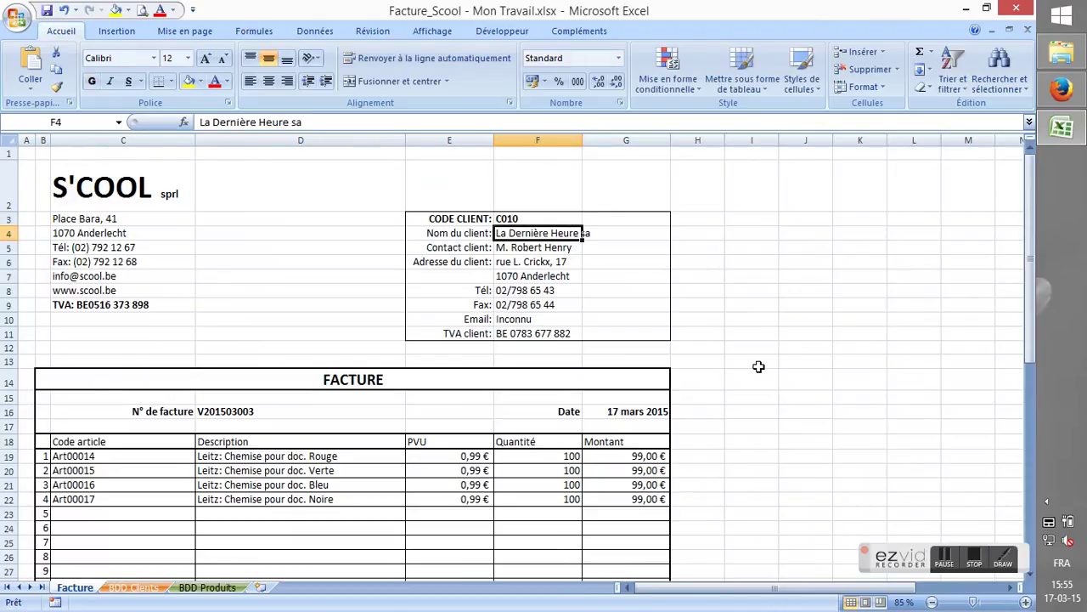
scroll(759, 366, "down", 6)
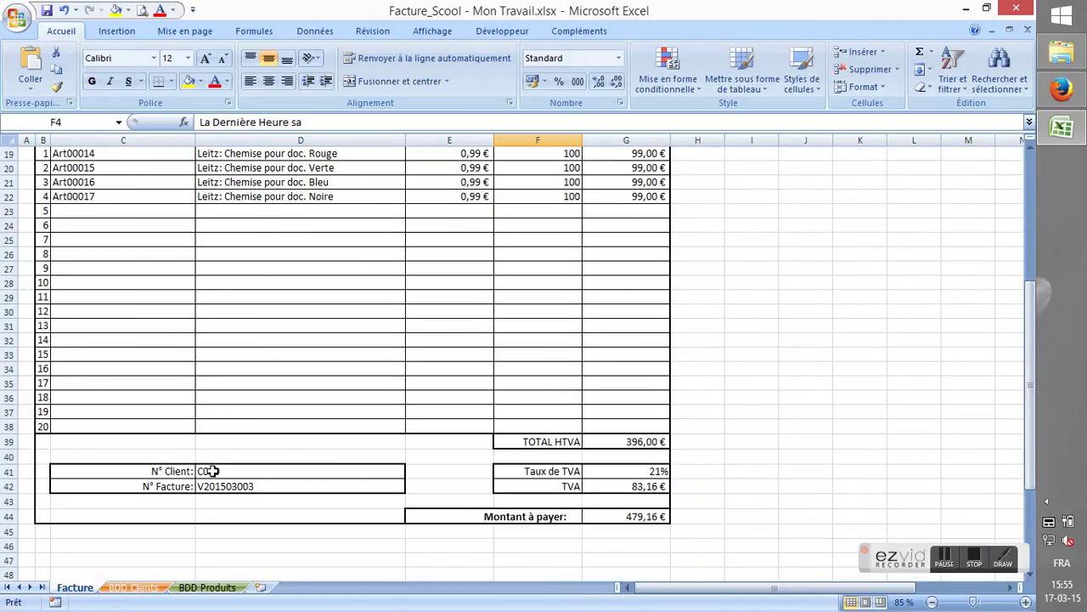
left_click(210, 471)
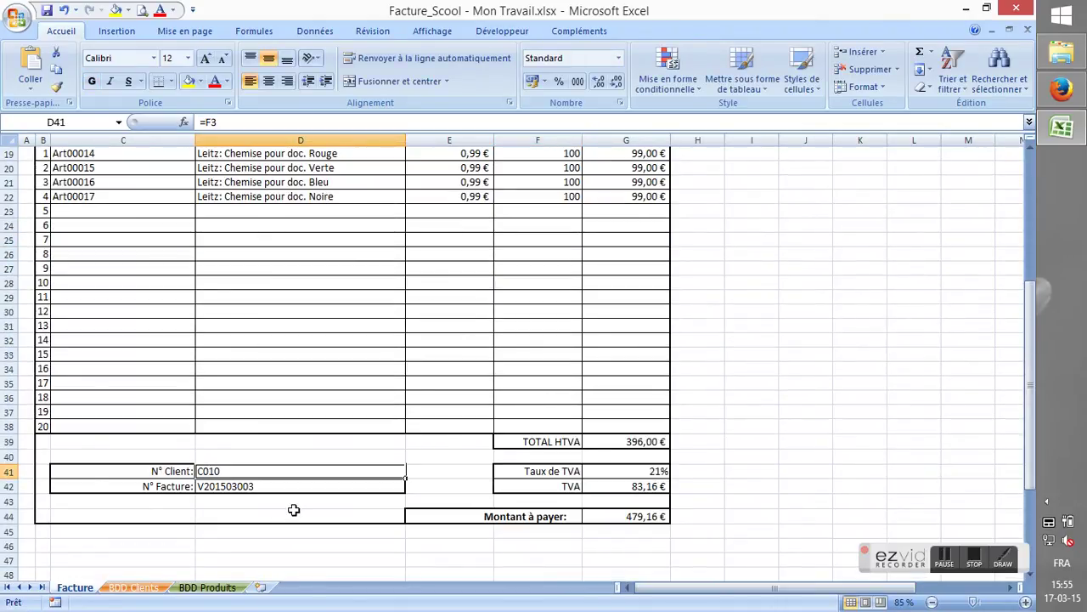
Step: Restore the original client code in F3 and check the linked N° Client cell D41 again
scroll(293, 510, "up", 6)
left_click(513, 216)
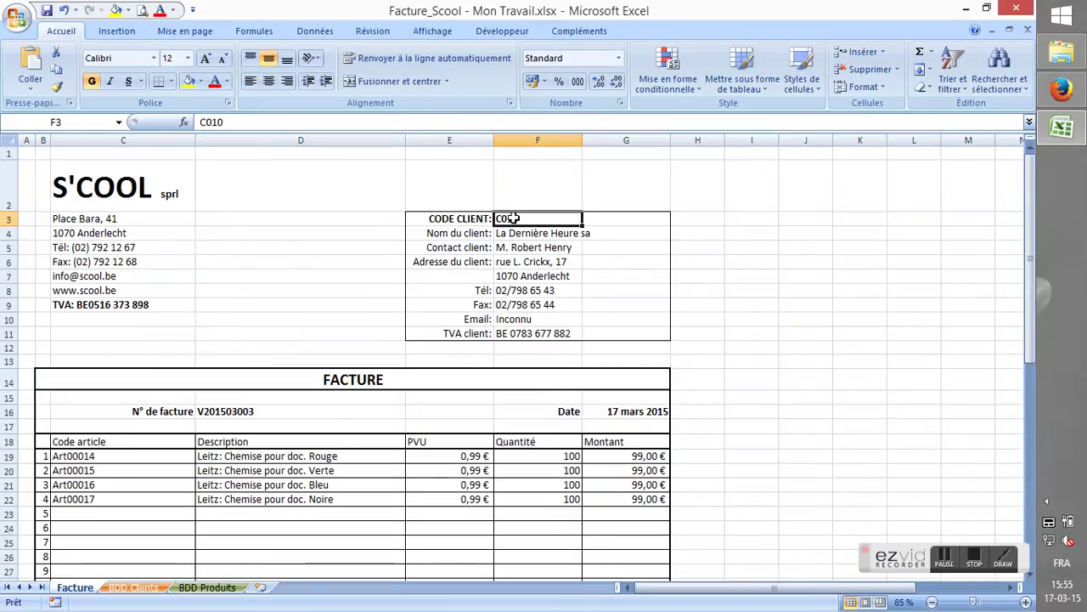
type("C")
key("Return")
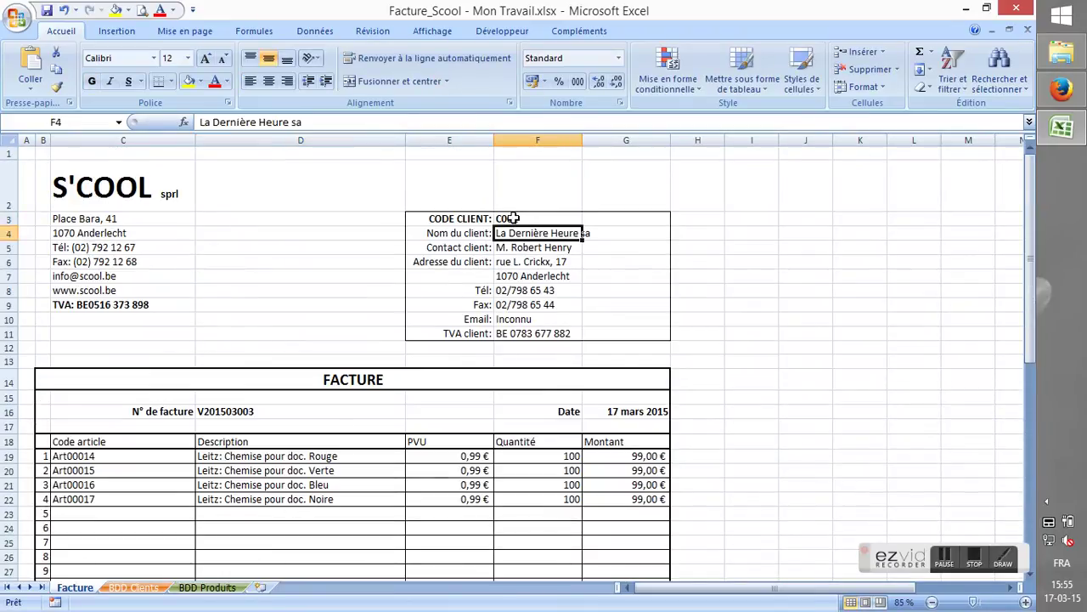
scroll(514, 219, "down", 6)
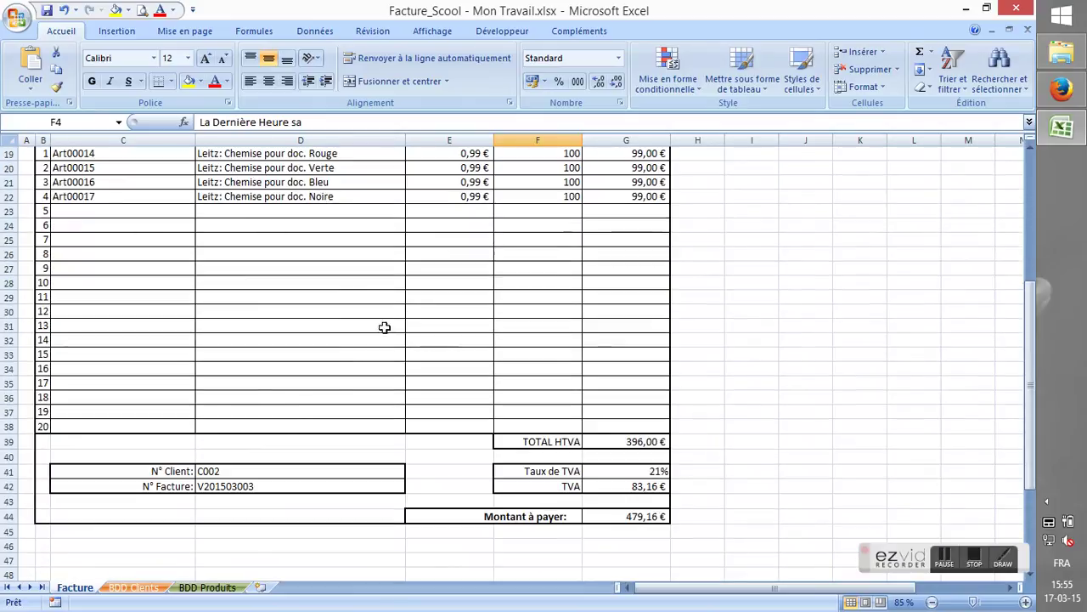
left_click(231, 471)
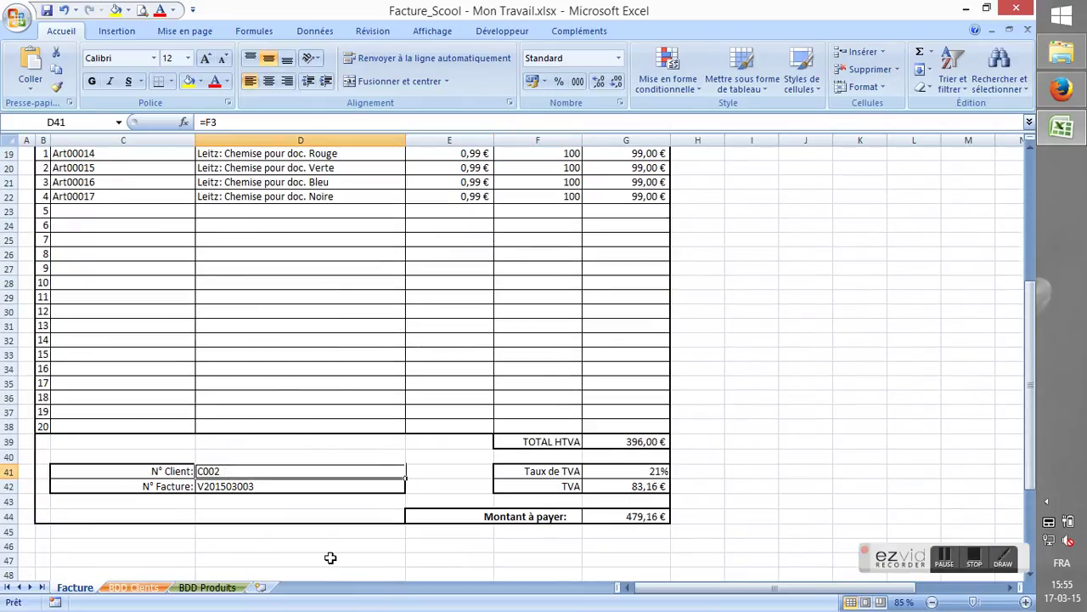
Step: Link the N° Facture cell D42 to the invoice number in the FACTURE heading with =D16
left_click(257, 487)
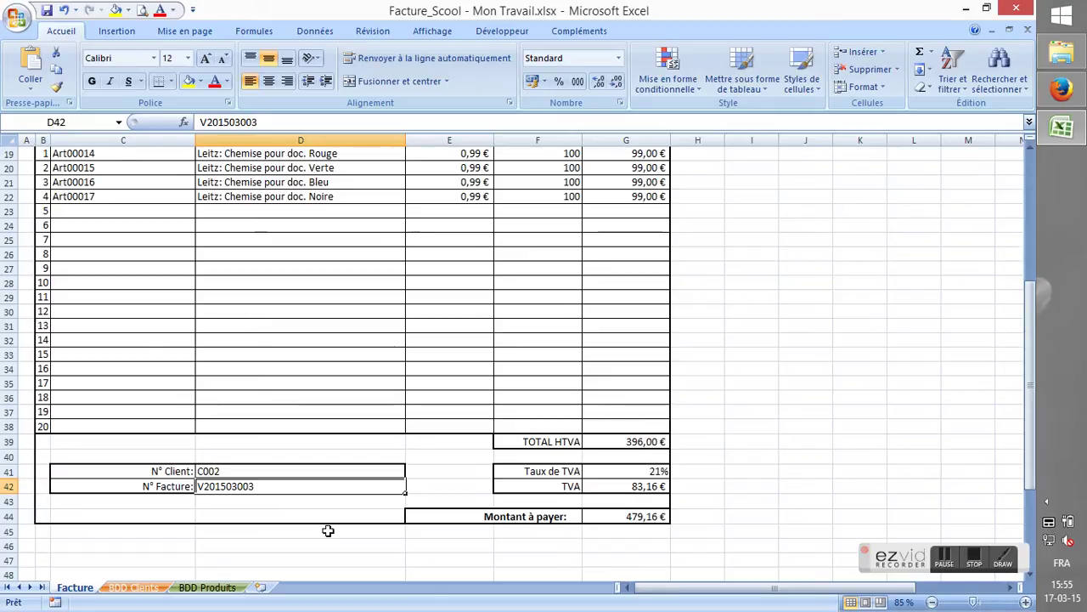
type("=")
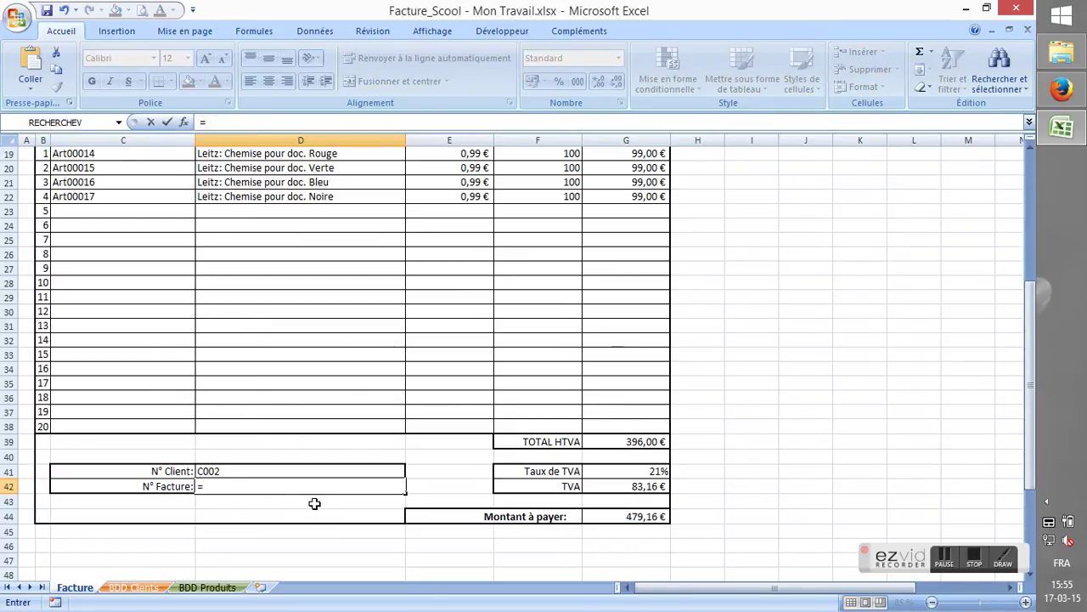
scroll(313, 503, "up", 4)
left_click(241, 289)
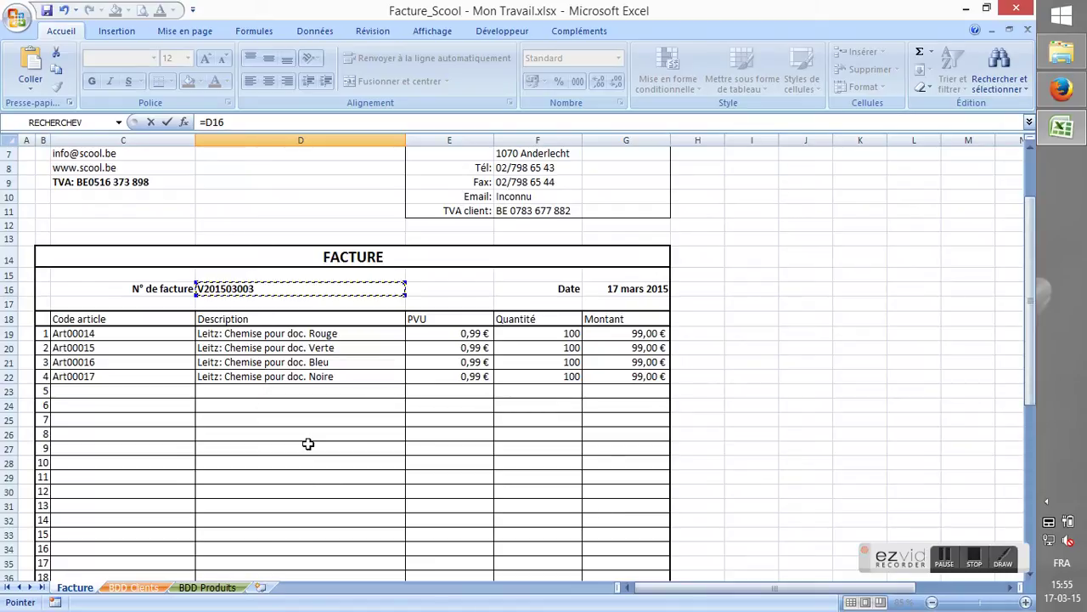
key("Return")
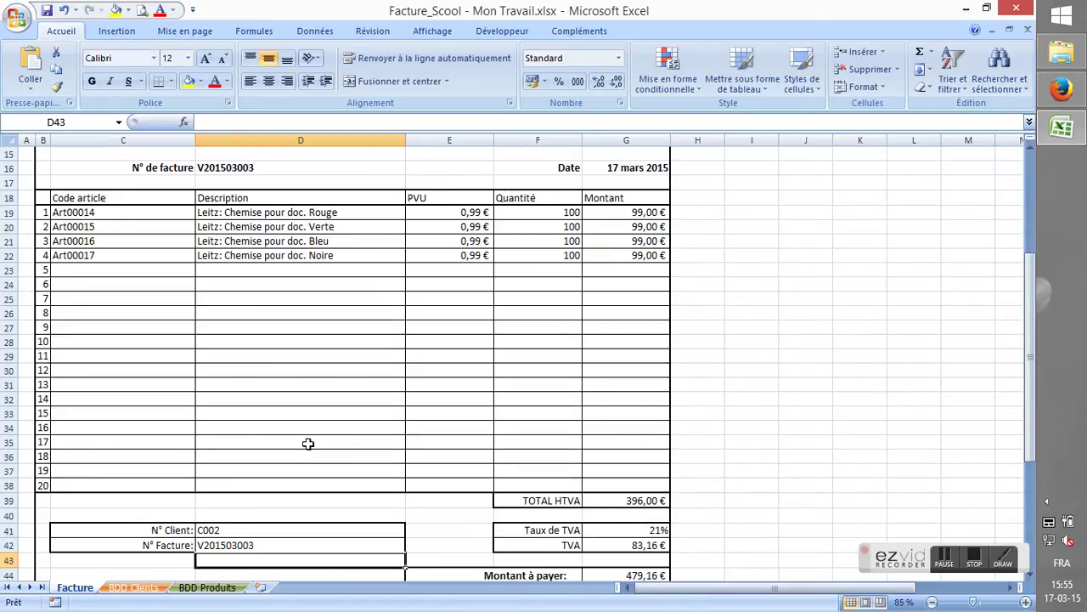
key("Up")
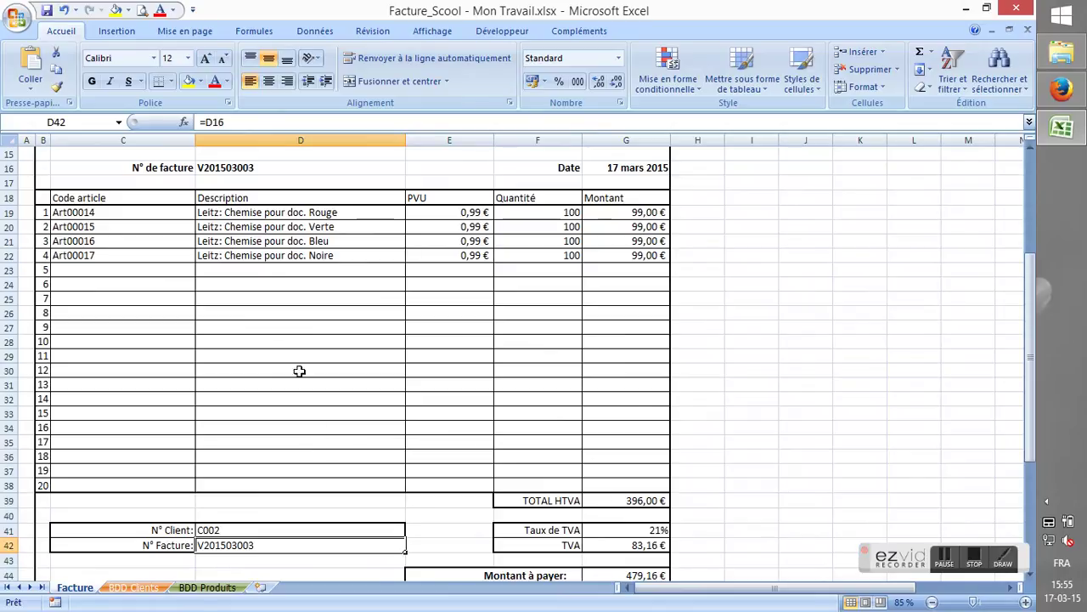
Step: Replace the fixed invoice date in G16 with the formula =AUJOURDHUI()
scroll(293, 333, "up", 1)
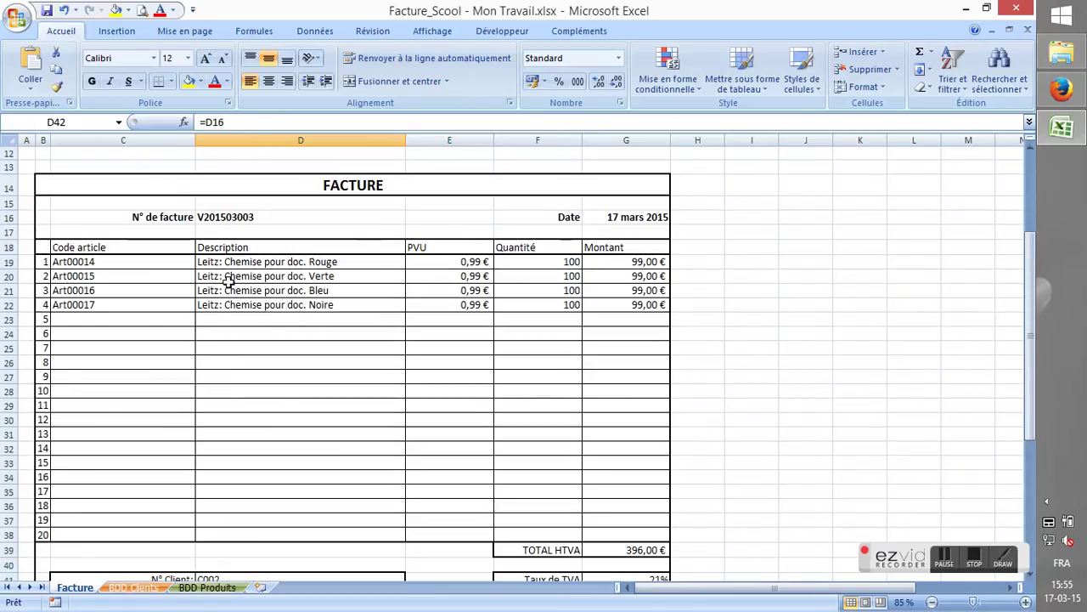
left_click(174, 216)
left_click(208, 217)
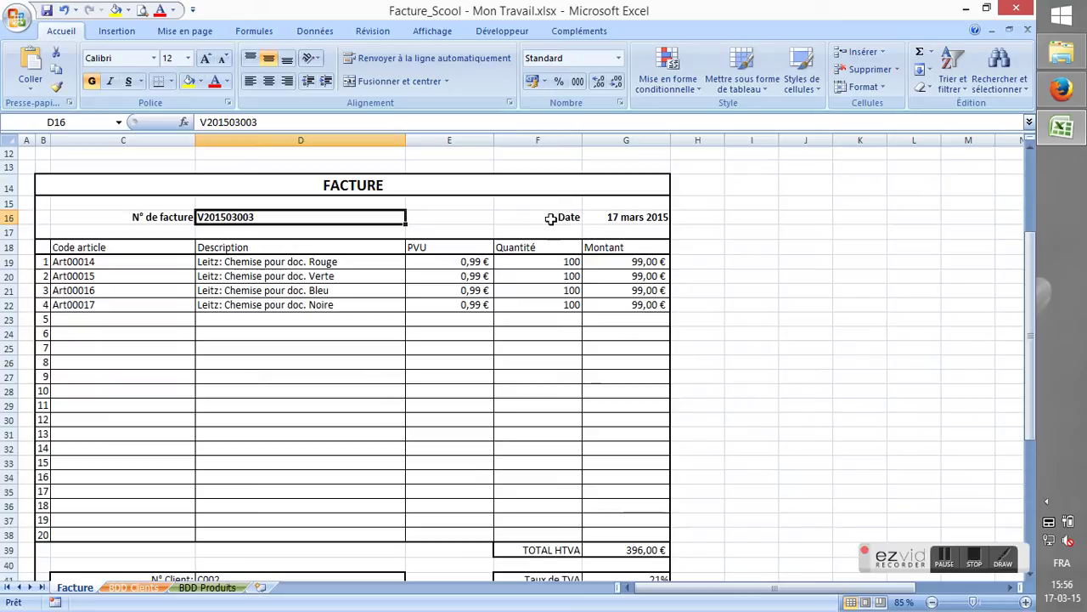
left_click(551, 217)
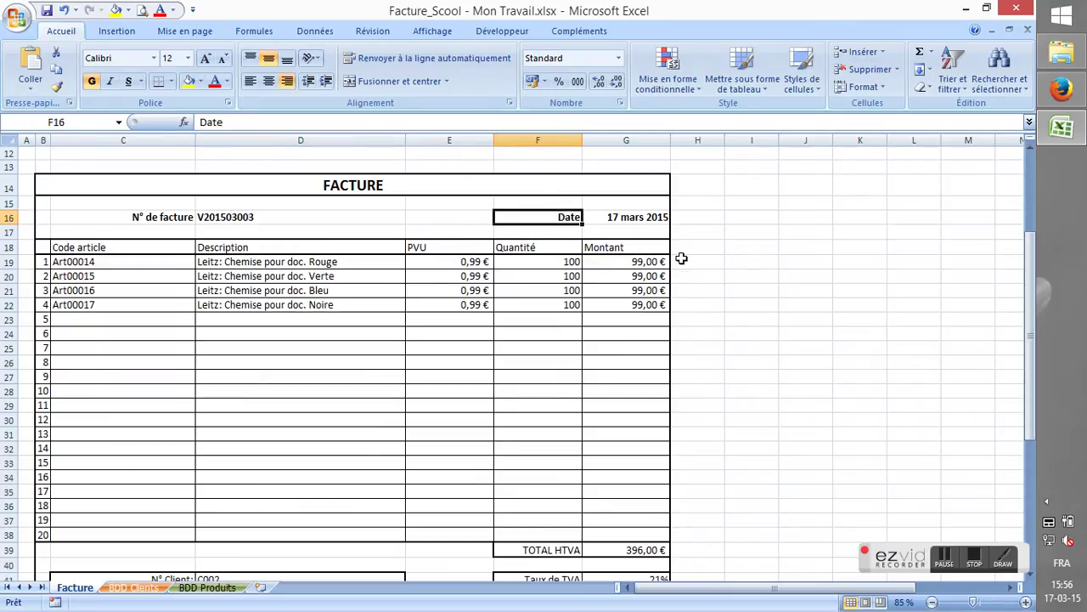
scroll(671, 339, "up", 4)
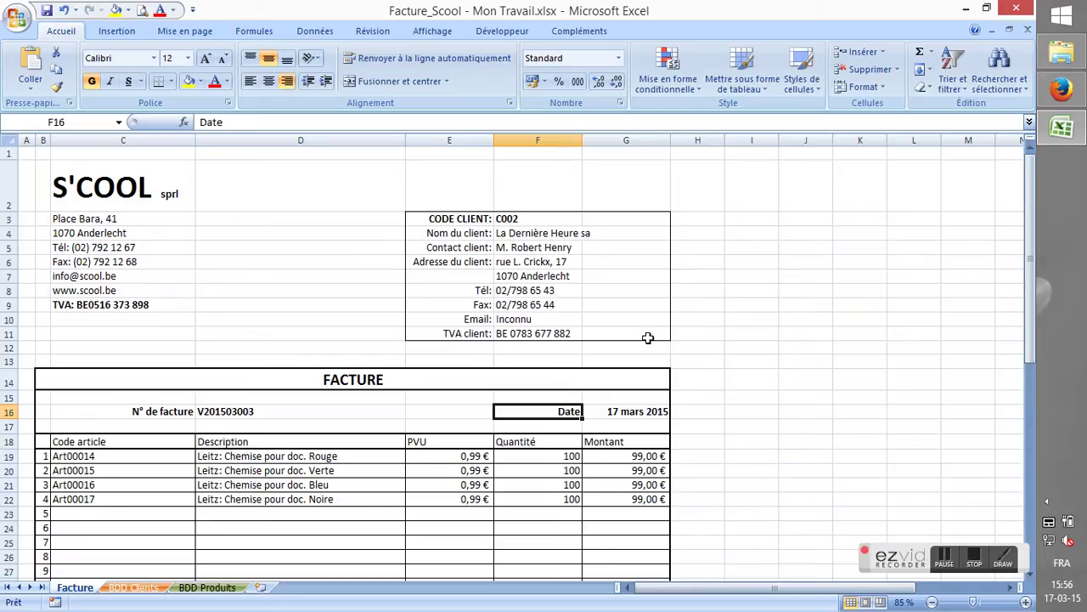
left_click(633, 412)
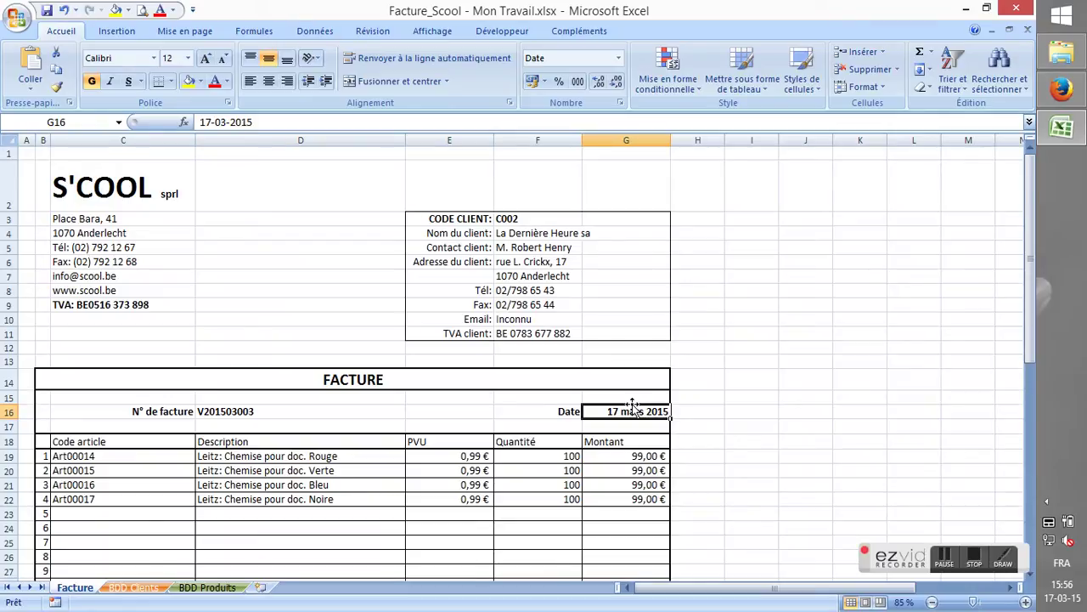
type("=")
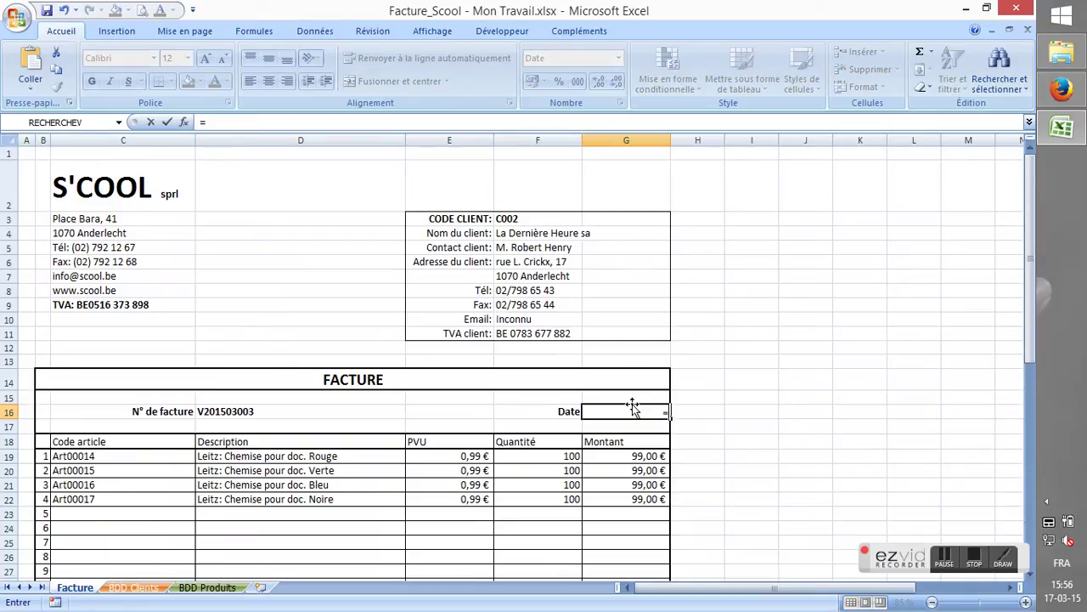
type("au")
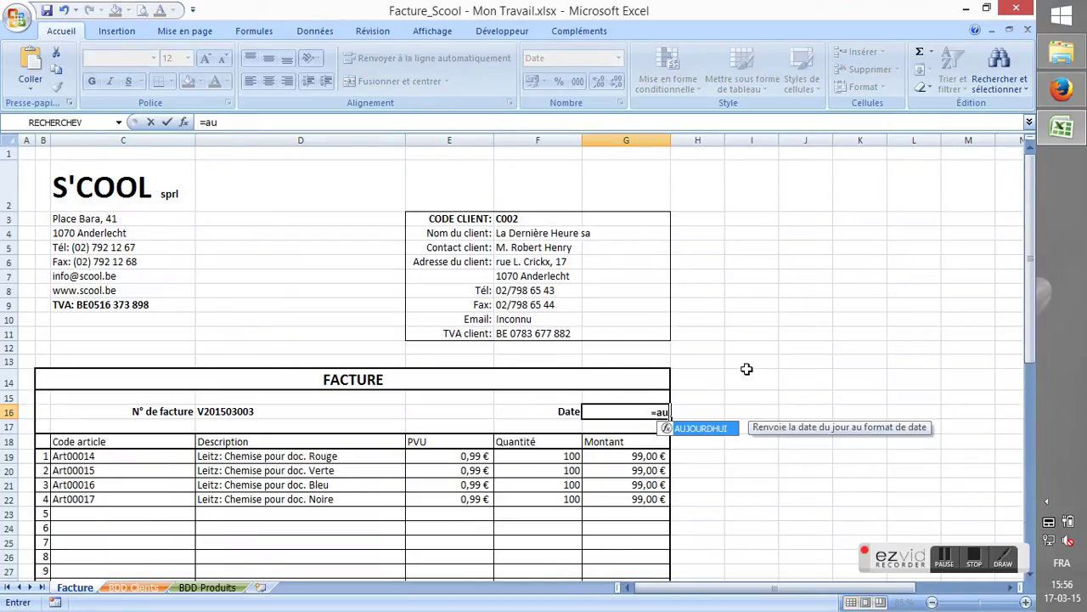
type("jourdhui")
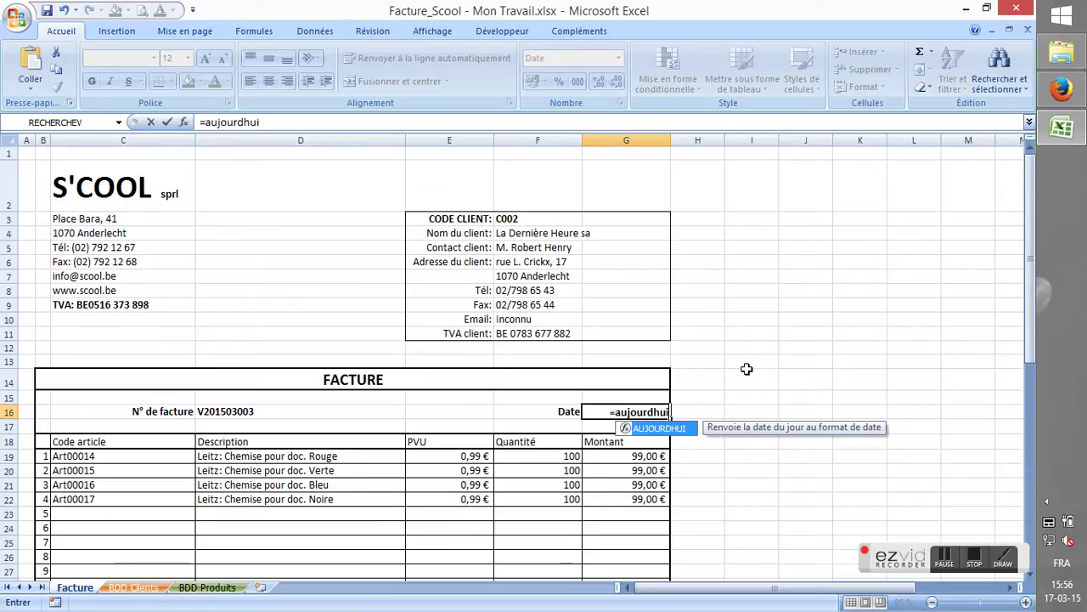
type("(")
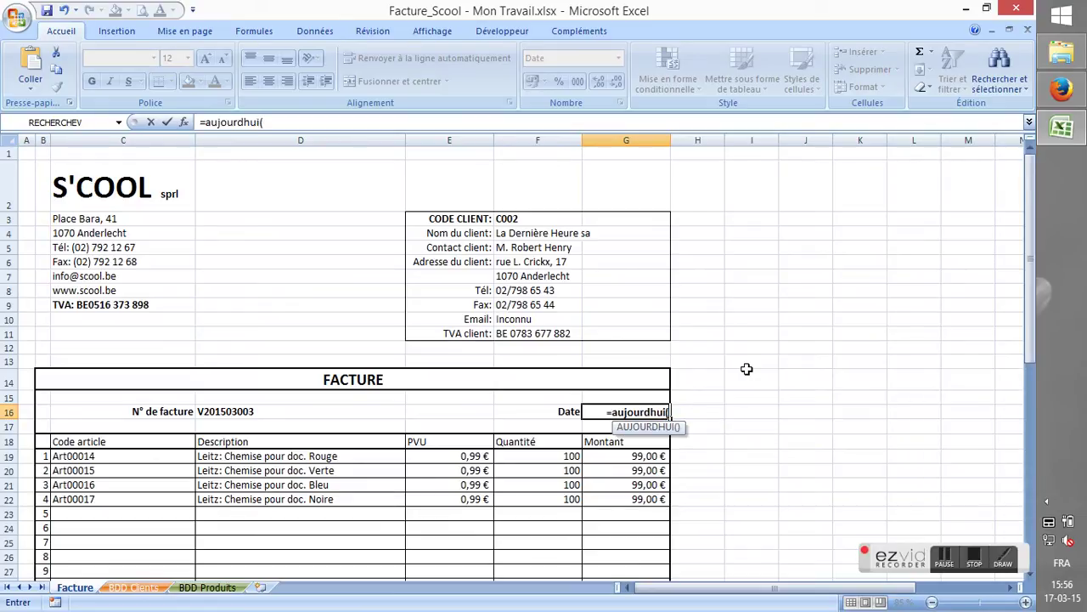
type(")")
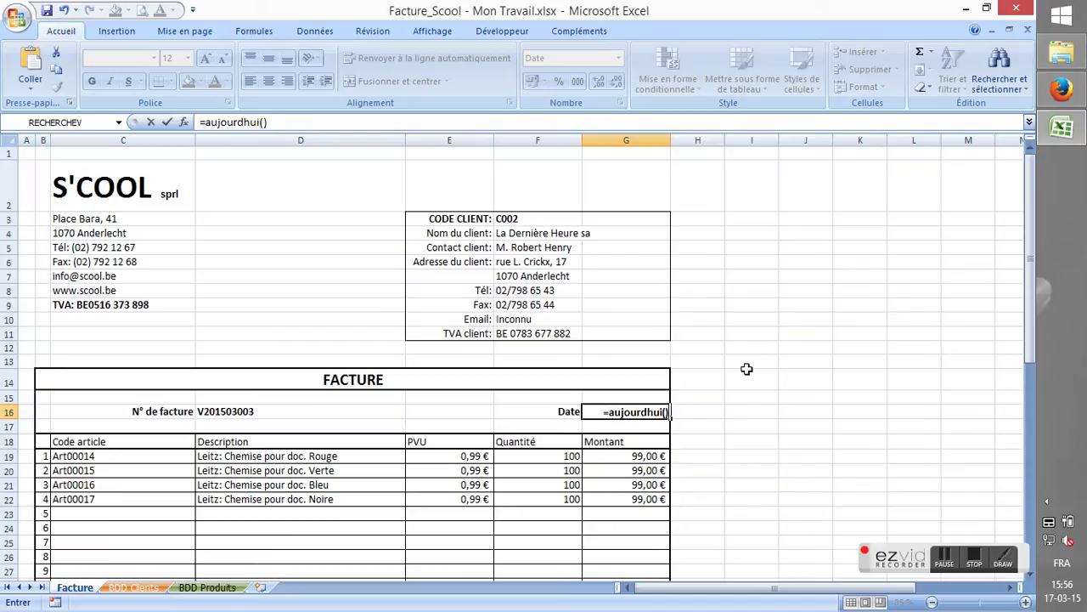
key("Return")
key("Up")
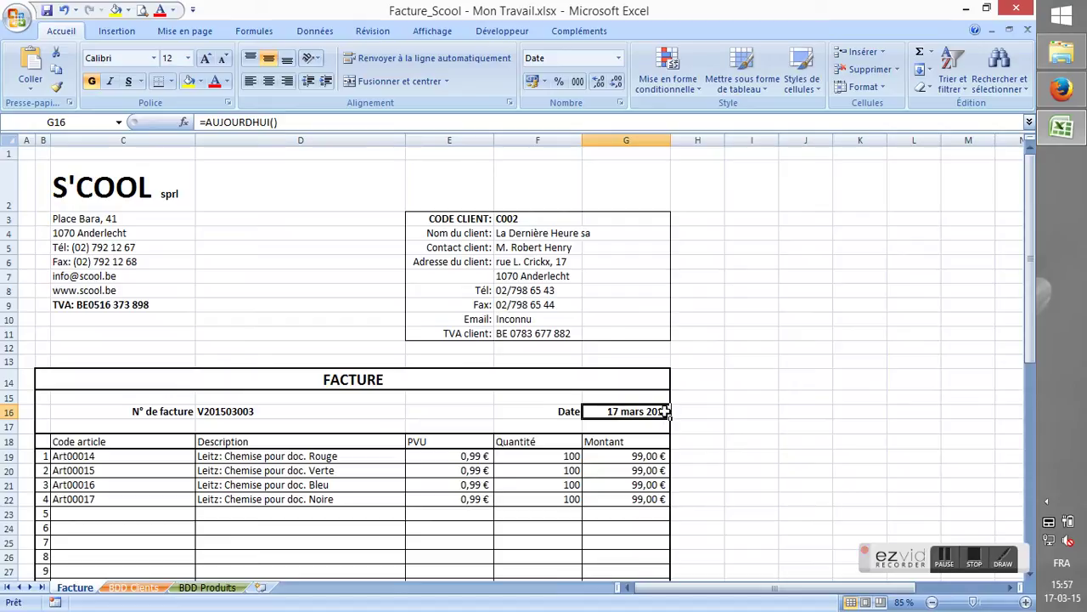
Step: Copy the Montant formula from G22 down through G30
scroll(681, 372, "down", 6)
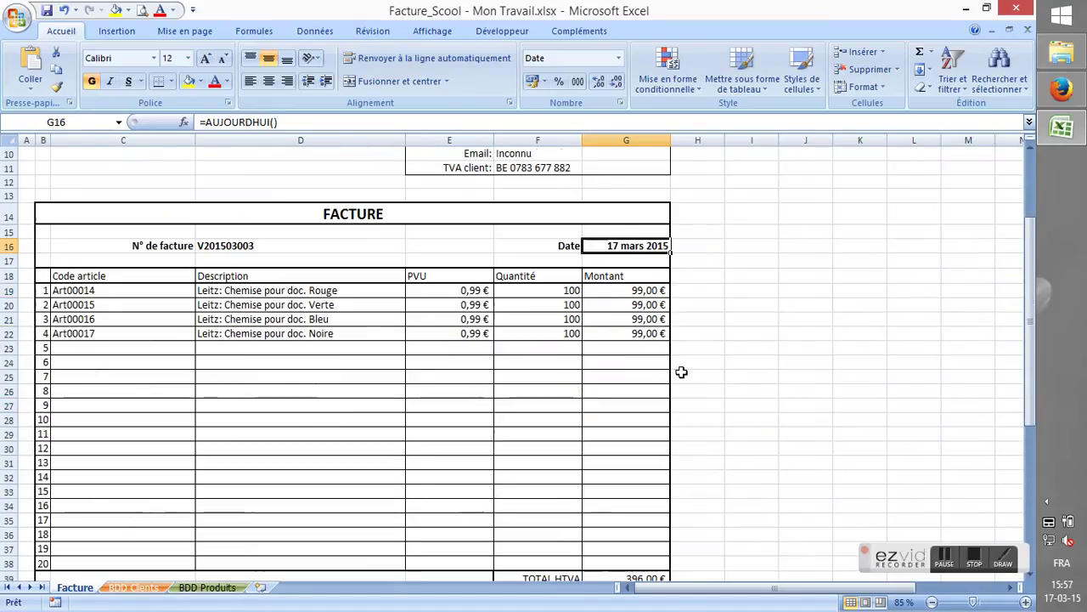
scroll(681, 372, "down", 1)
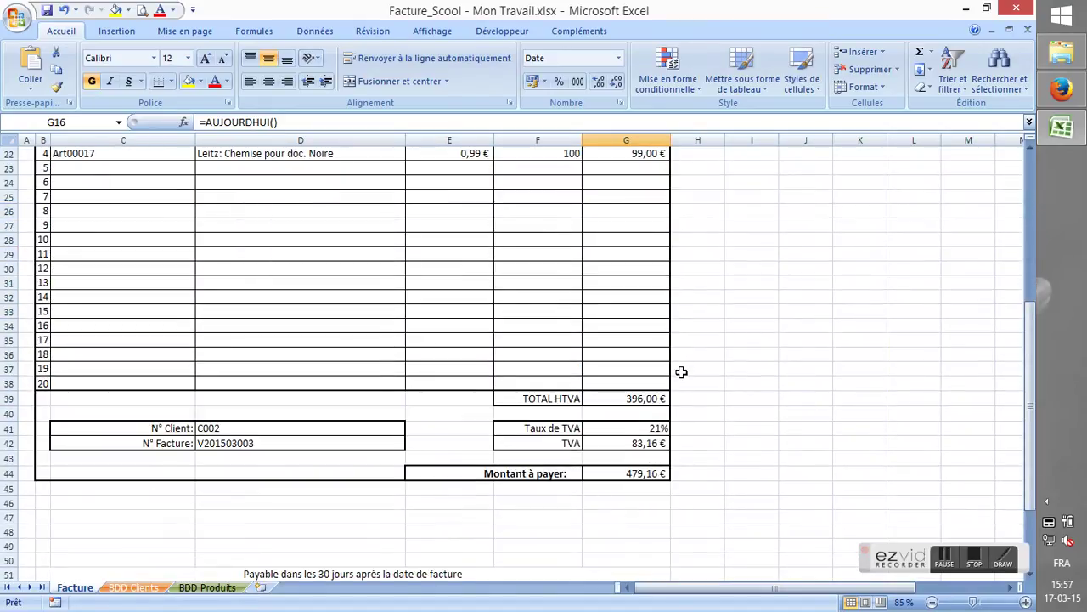
scroll(312, 479, "up", 1)
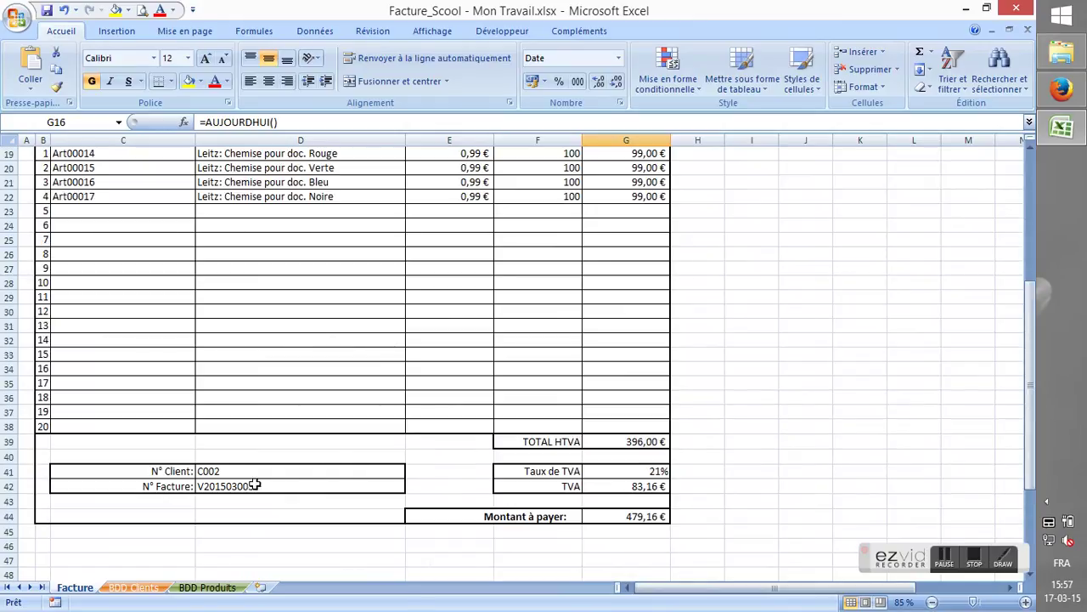
scroll(396, 437, "up", 3)
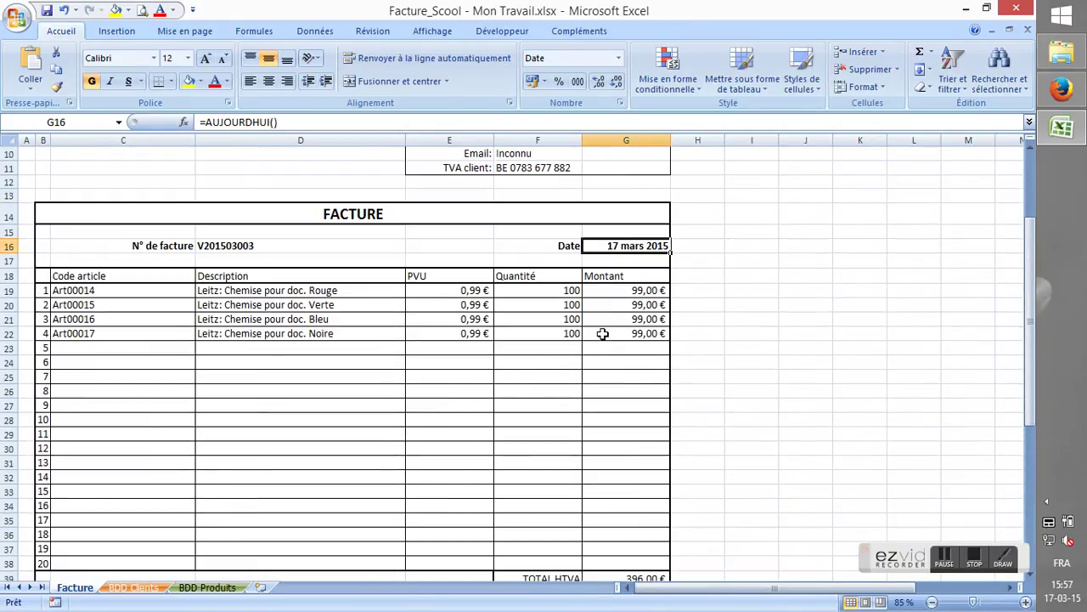
scroll(604, 333, "up", 1)
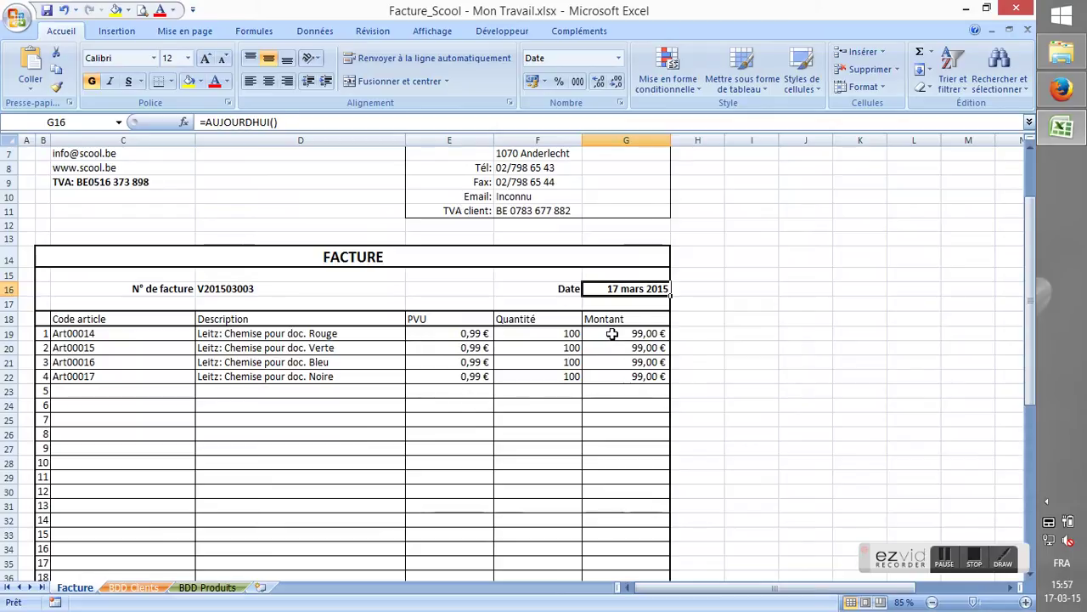
left_click(612, 334)
left_click(615, 347)
left_click(629, 376)
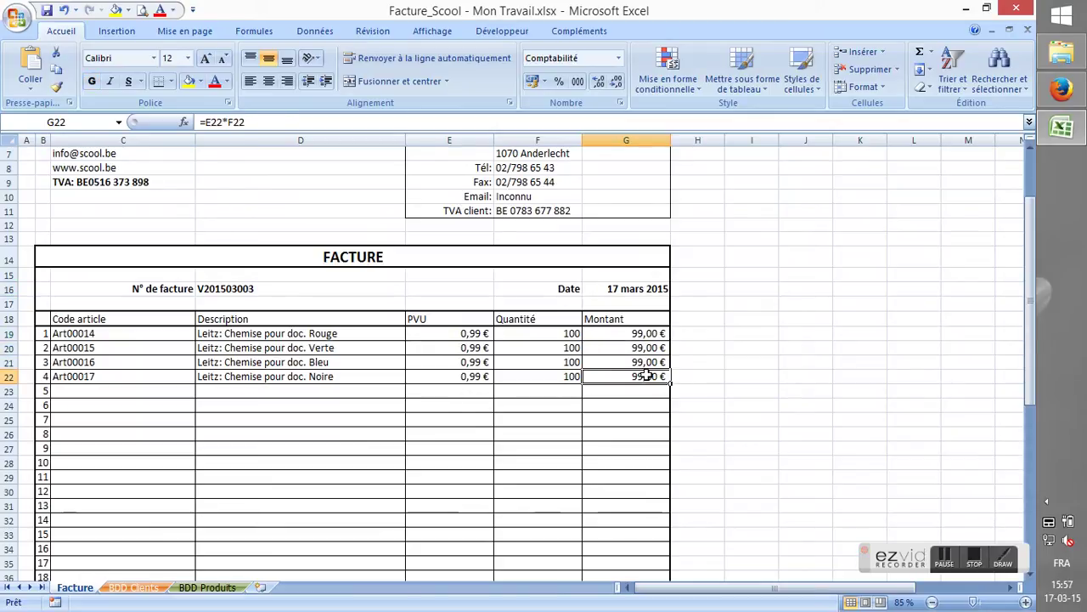
left_click_drag(672, 384, 672, 458)
left_click(734, 431)
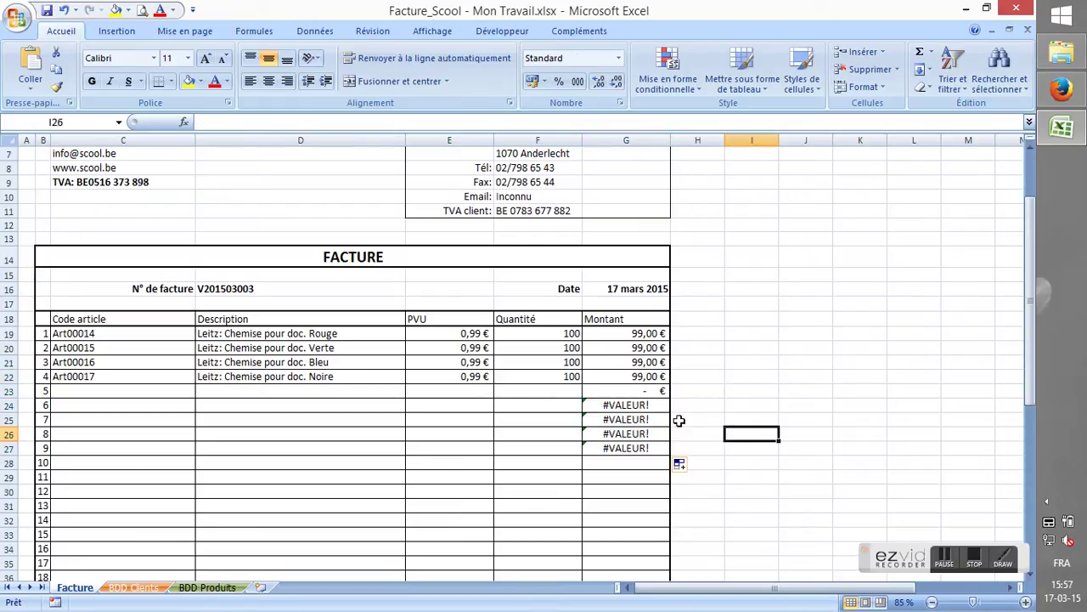
scroll(646, 400, "down", 1)
left_click_drag(653, 365, 672, 459)
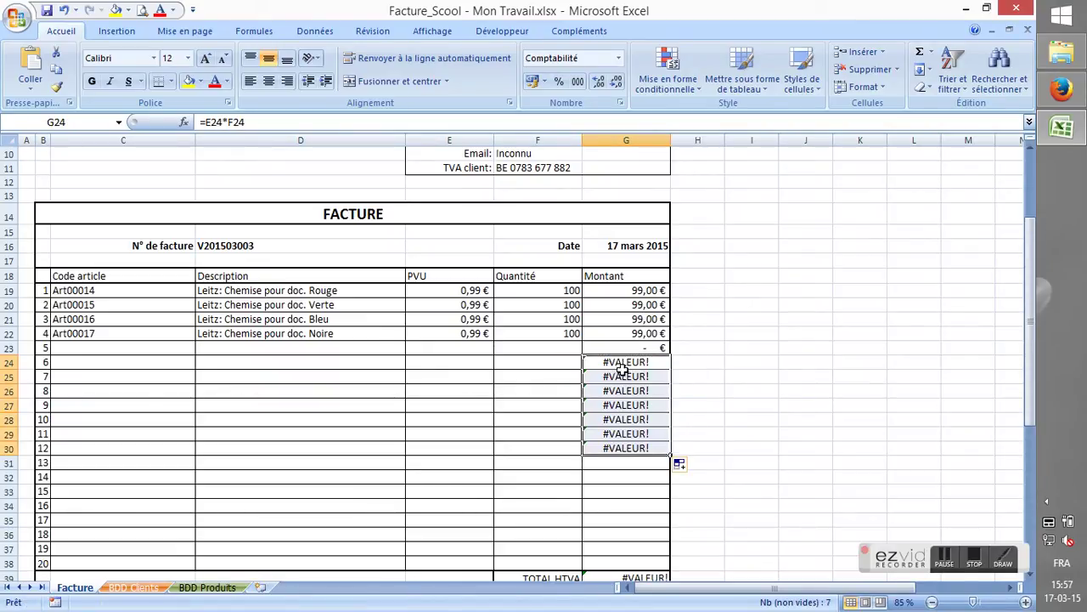
Step: Enter a test unit price of 1 in E24 and format it as euro accounting, Français (Belgique)
left_click(500, 366)
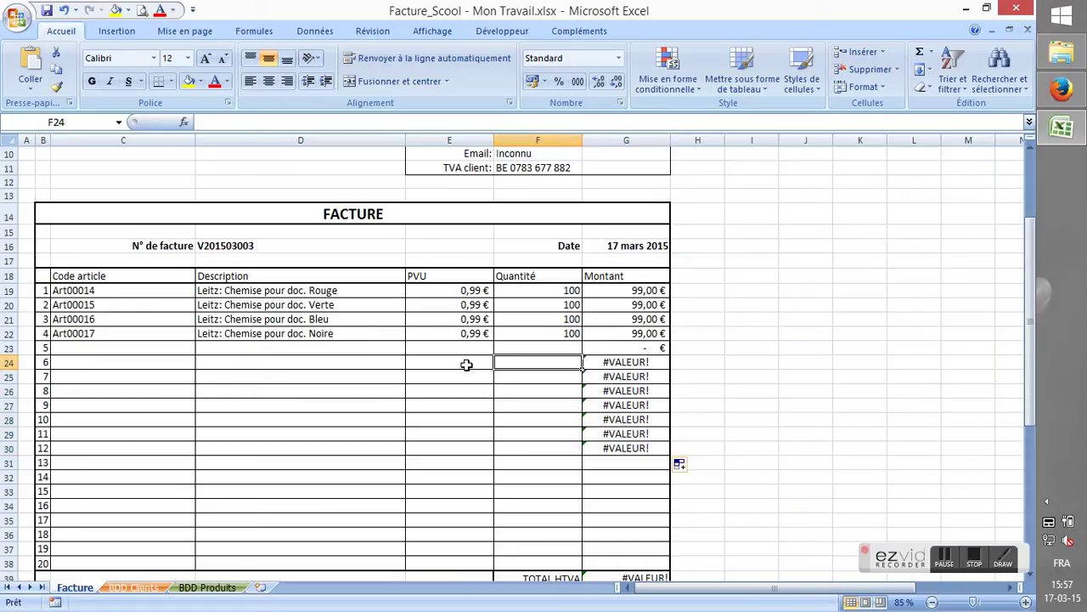
left_click(481, 364)
left_click(505, 364)
left_click(467, 359)
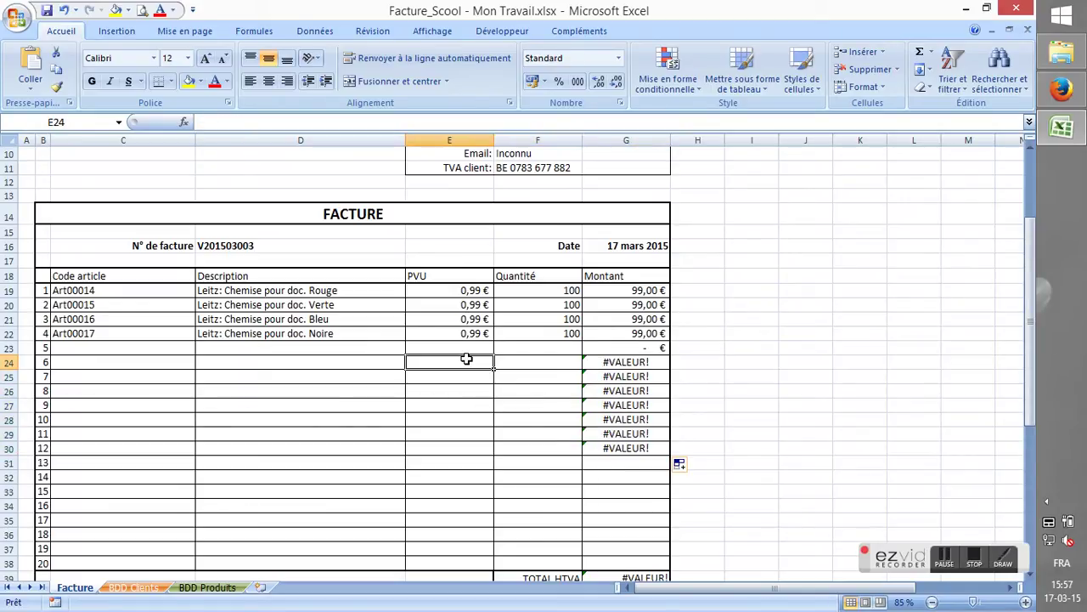
type("1")
key("Tab")
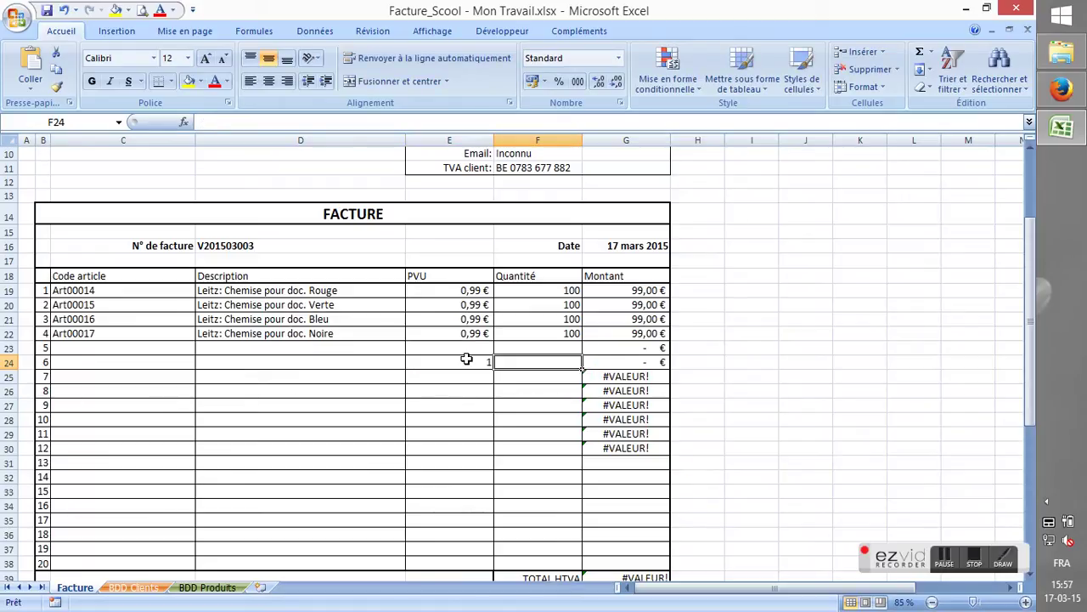
left_click(467, 360)
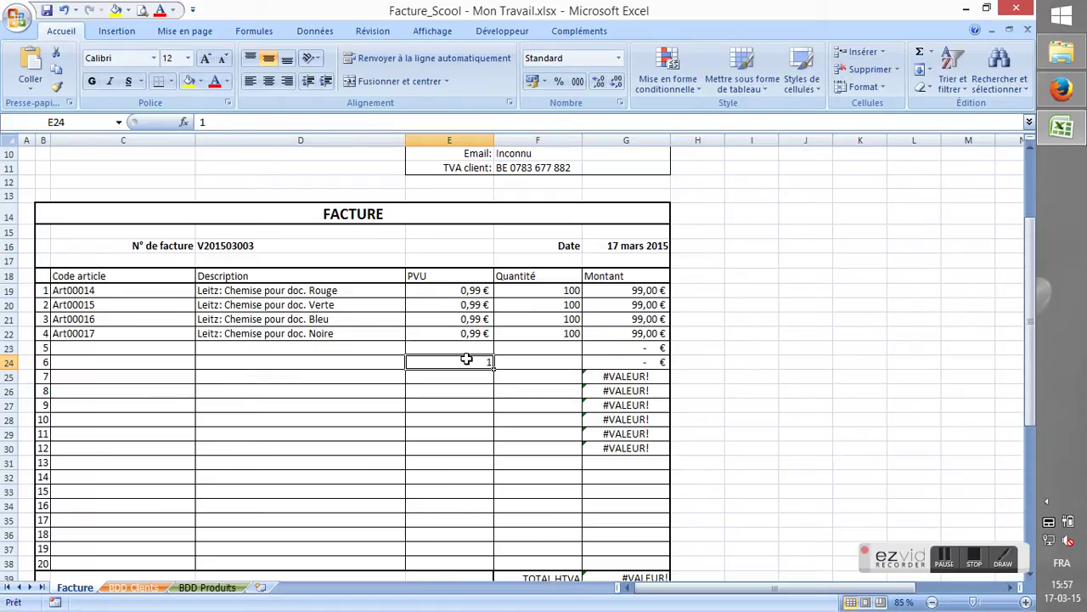
left_click(544, 83)
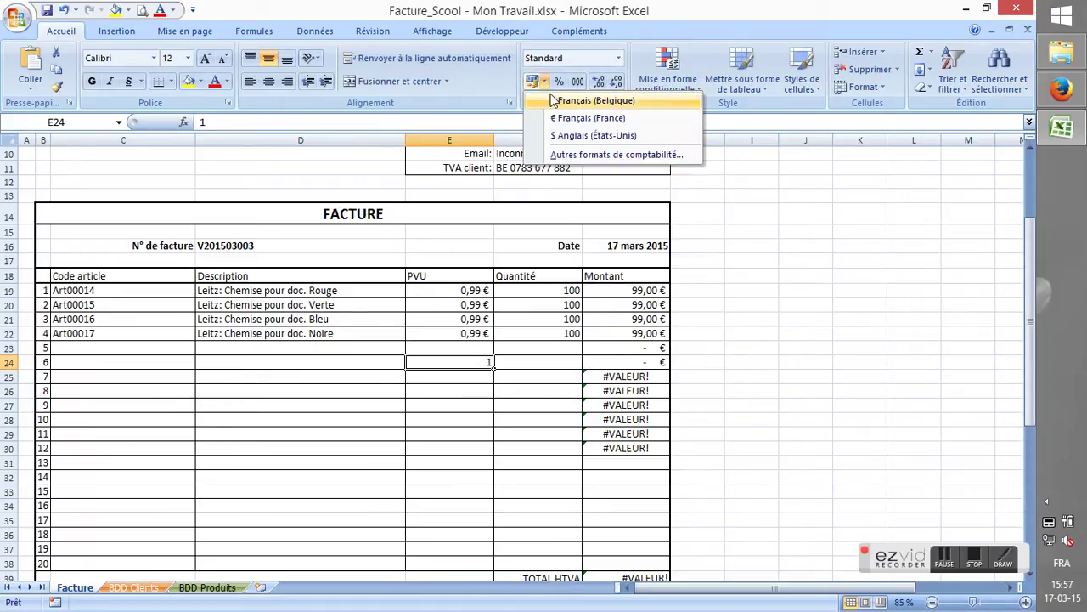
left_click(553, 100)
Step: Enter a test quantity of 5 in F24 and check the amount calculated in G24
left_click(535, 360)
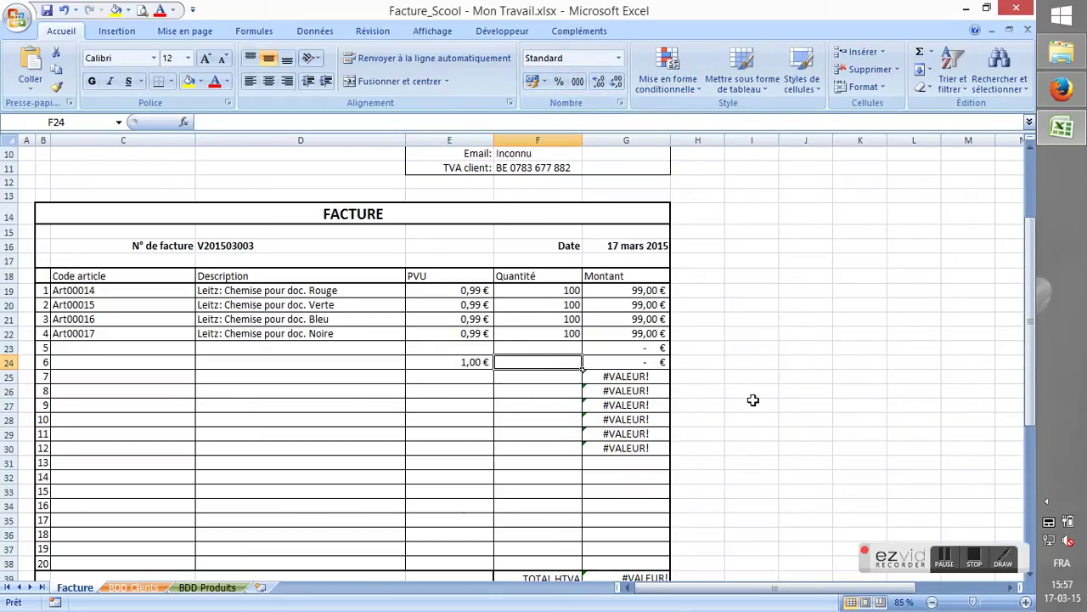
type("5")
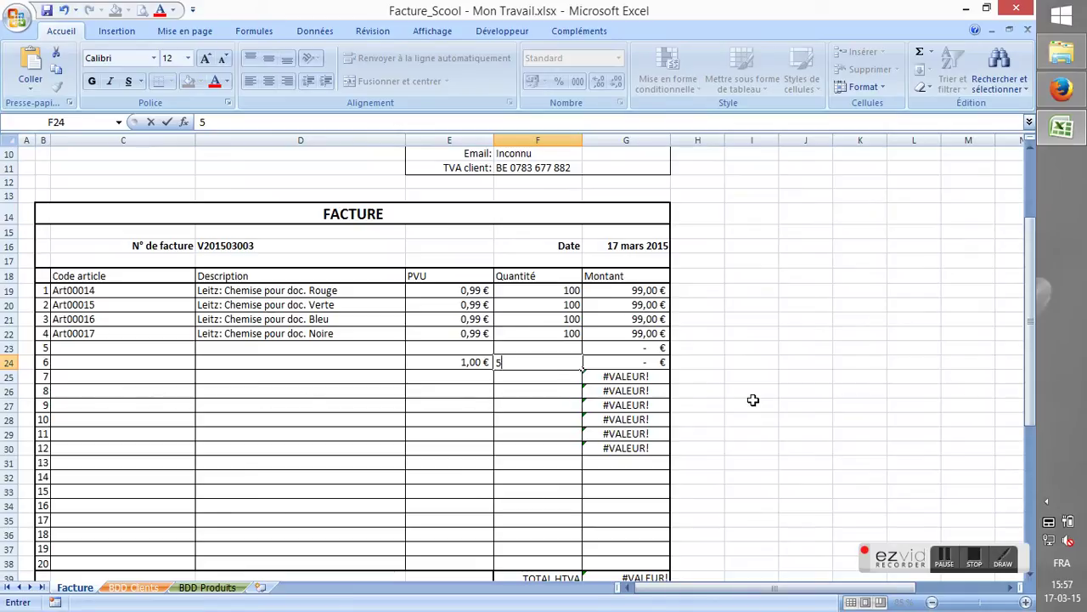
key("Tab")
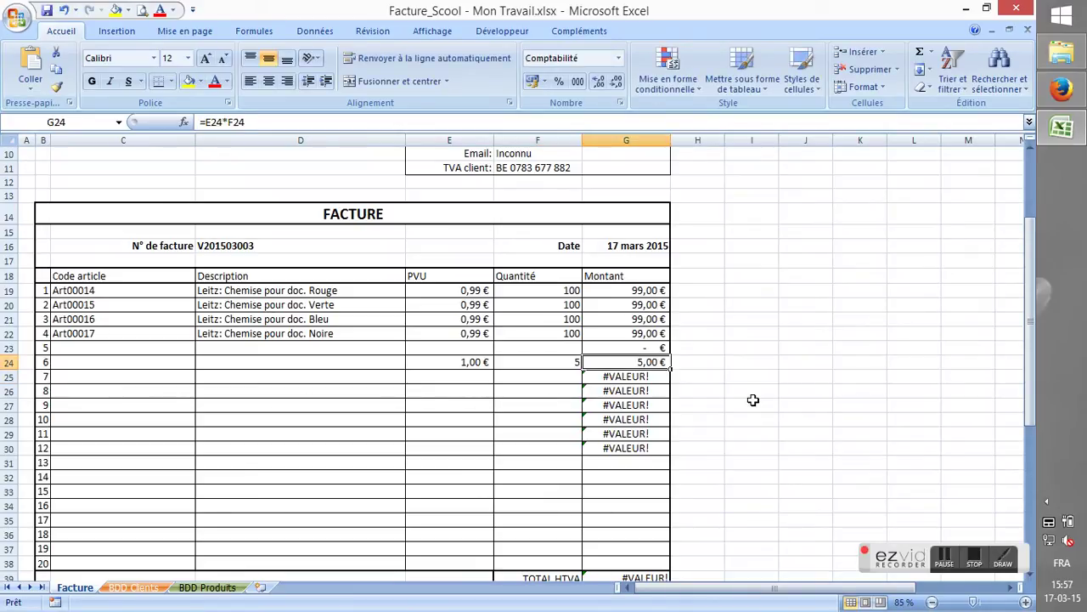
key("Left")
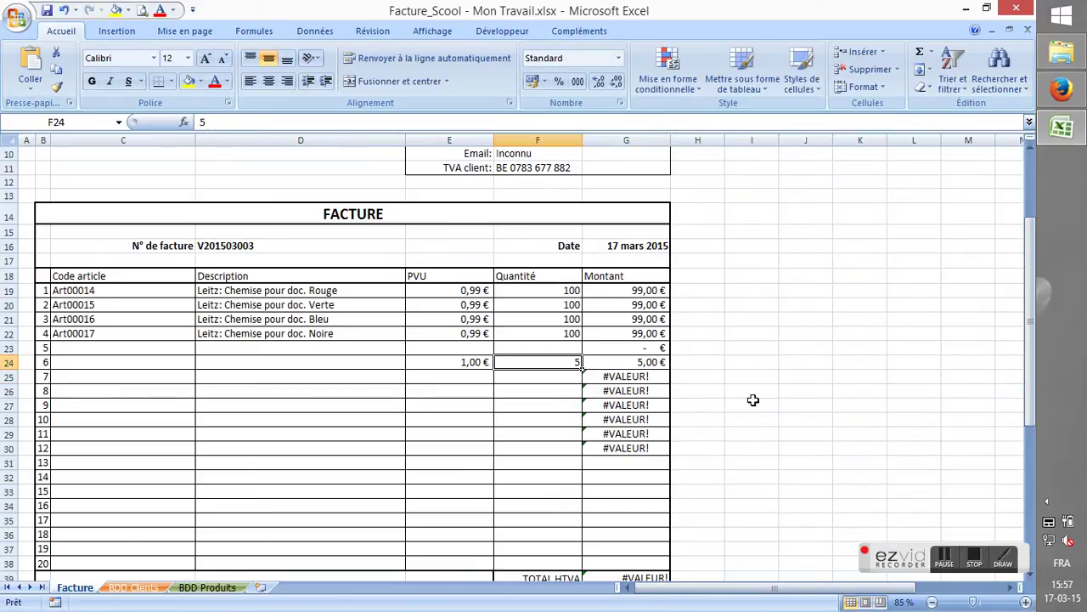
key("Left")
key("Right")
key("Right")
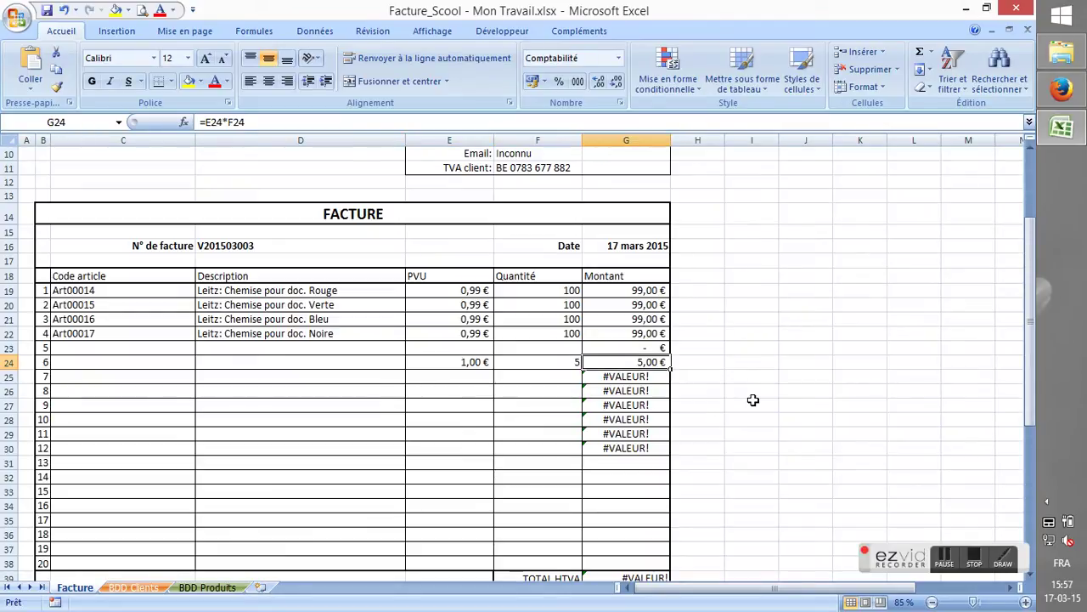
Step: Clear the test unit price in E24 and the test quantity in F24
key("shift+Left")
key("shift+Left")
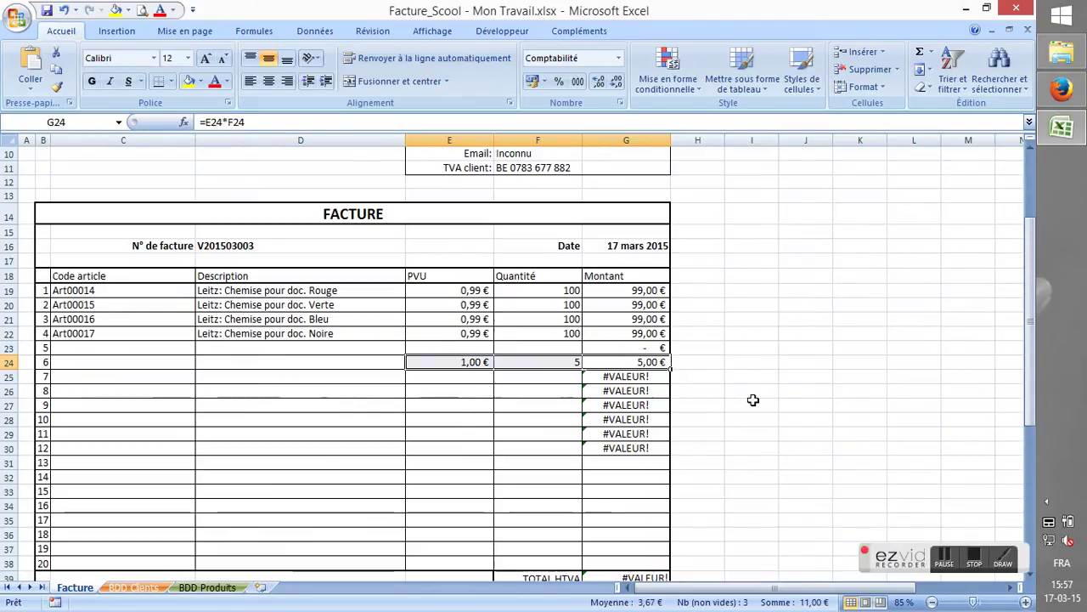
key("Left")
key("shift+Left")
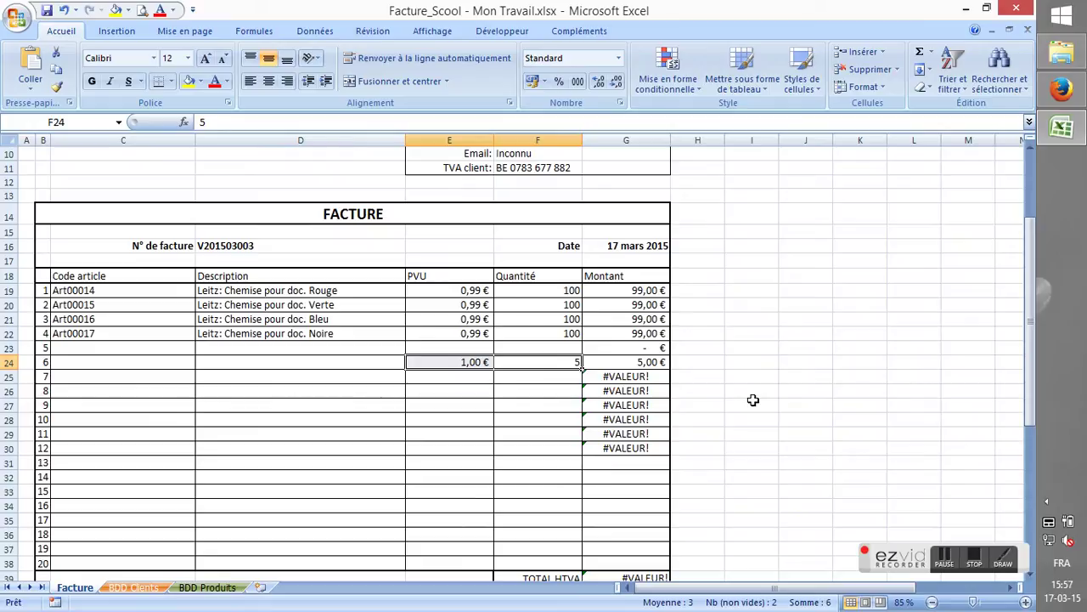
key("Left")
key("Delete")
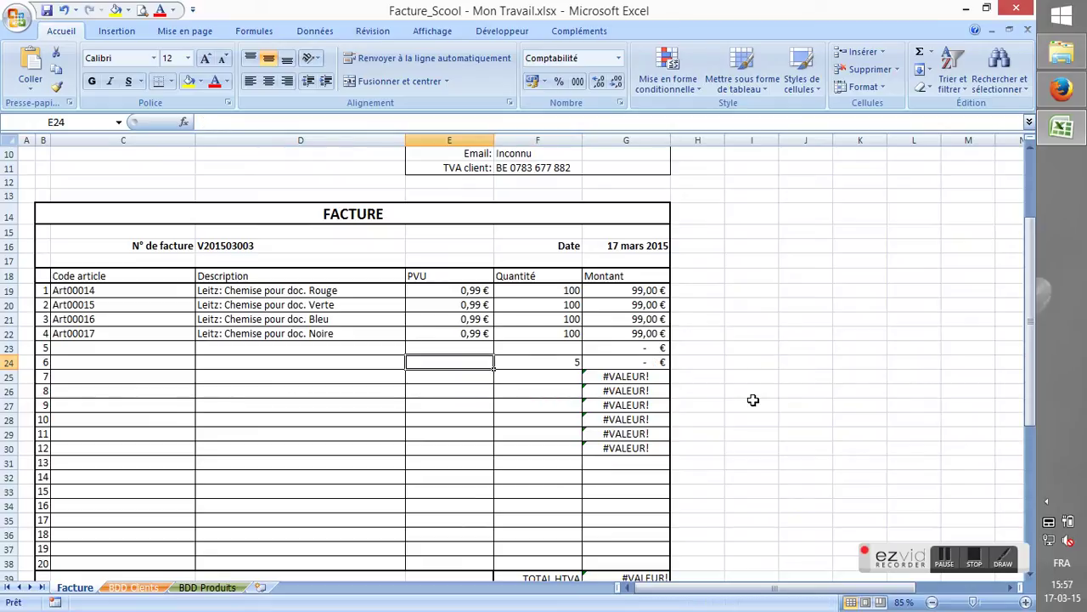
key("Right")
key("Delete")
key("Down")
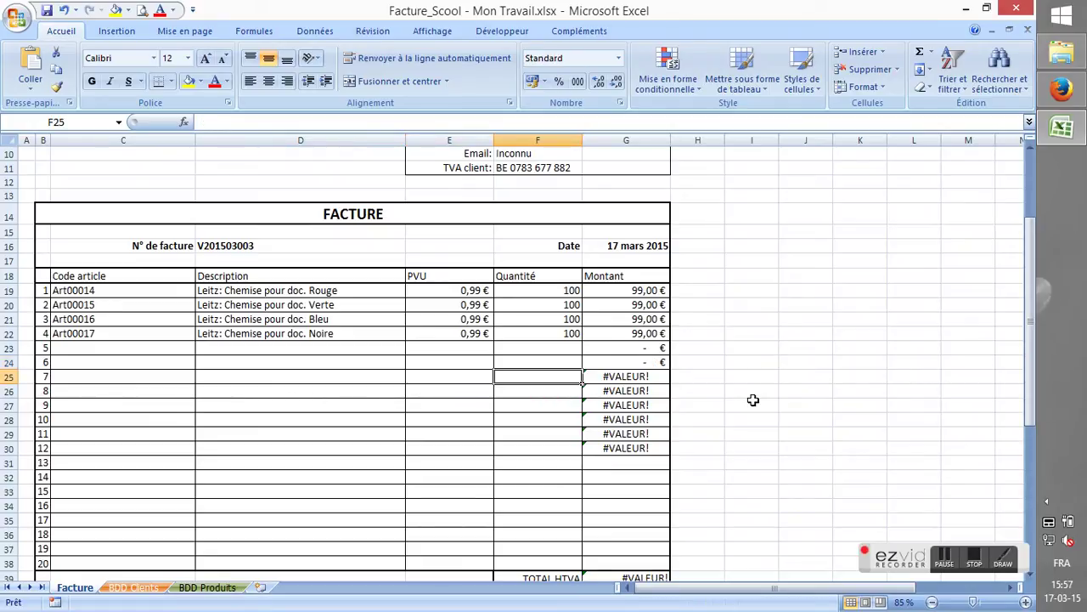
Step: Examine the Montant column cells between G19 and G29, comparing their formulas and results for filled and empty article lines
key("Right")
key("Up")
key("Up")
key("Up")
key("Down")
key("Down")
key("Down")
key("Down")
key("Down")
key("Down")
key("Down")
key("Up")
key("Up")
key("Up")
key("Up")
key("Up")
key("Down")
key("Up")
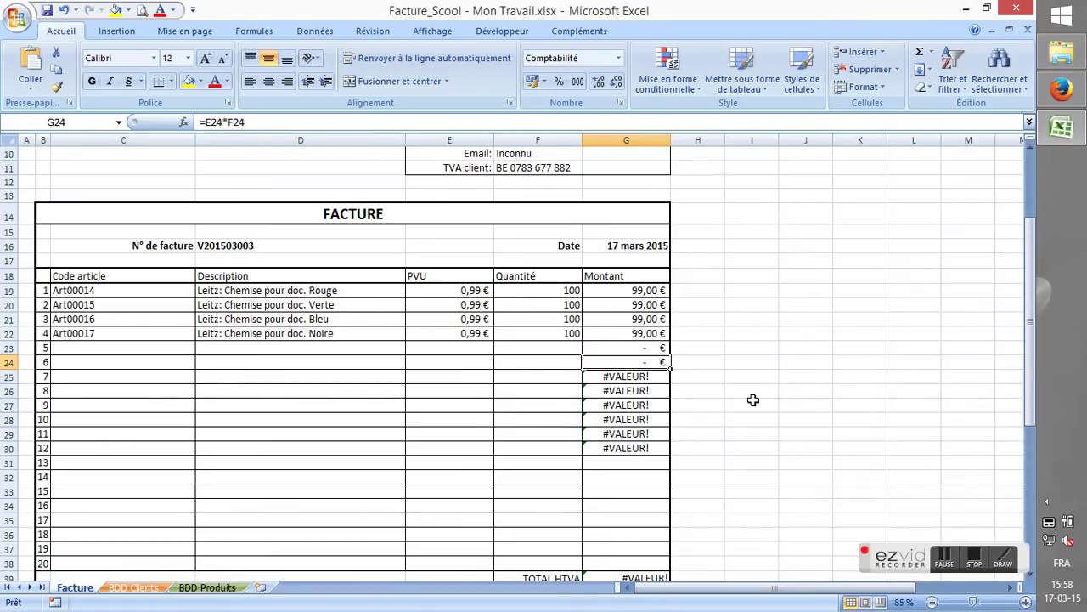
key("Up")
key("Up")
key("Up")
key("Up")
key("Up")
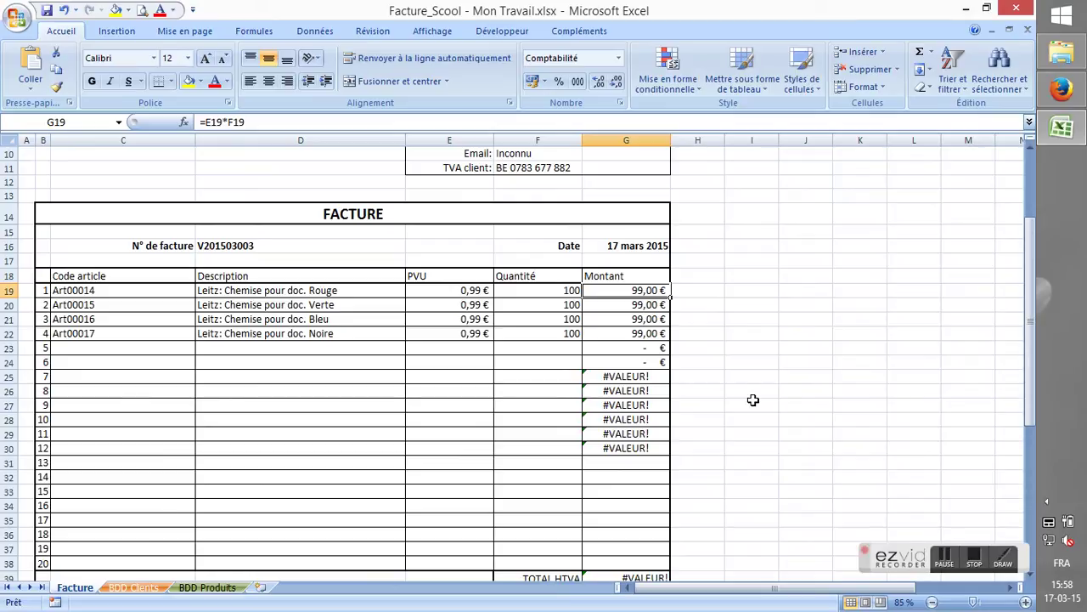
Step: Replace the Montant formula in G19 with =SI(ESTVIDE(F19);"";E19*F19) so an empty quantity gives a blank amount
type("=")
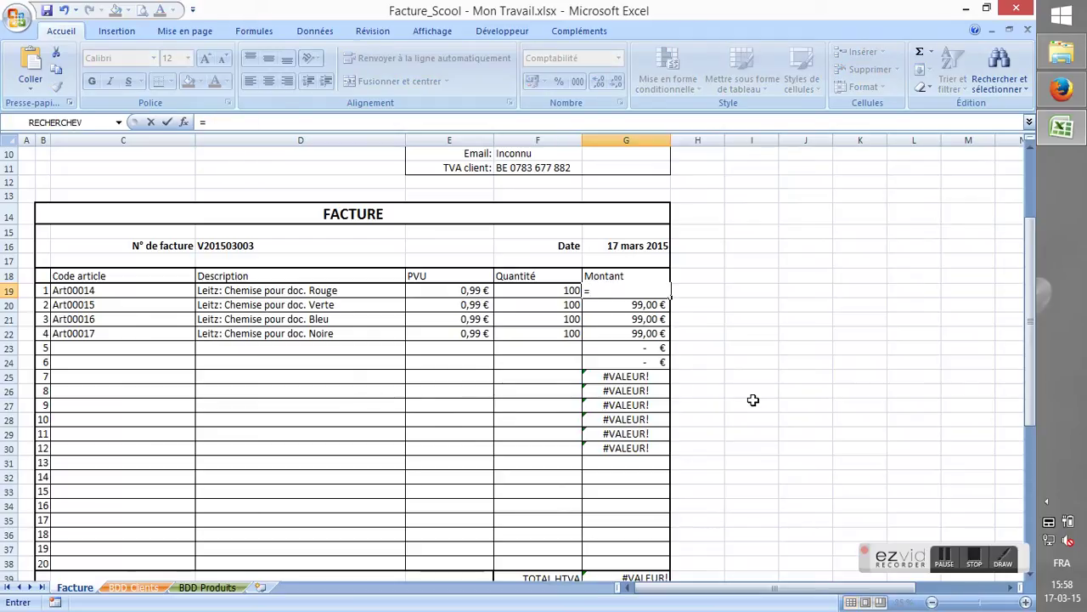
type("si")
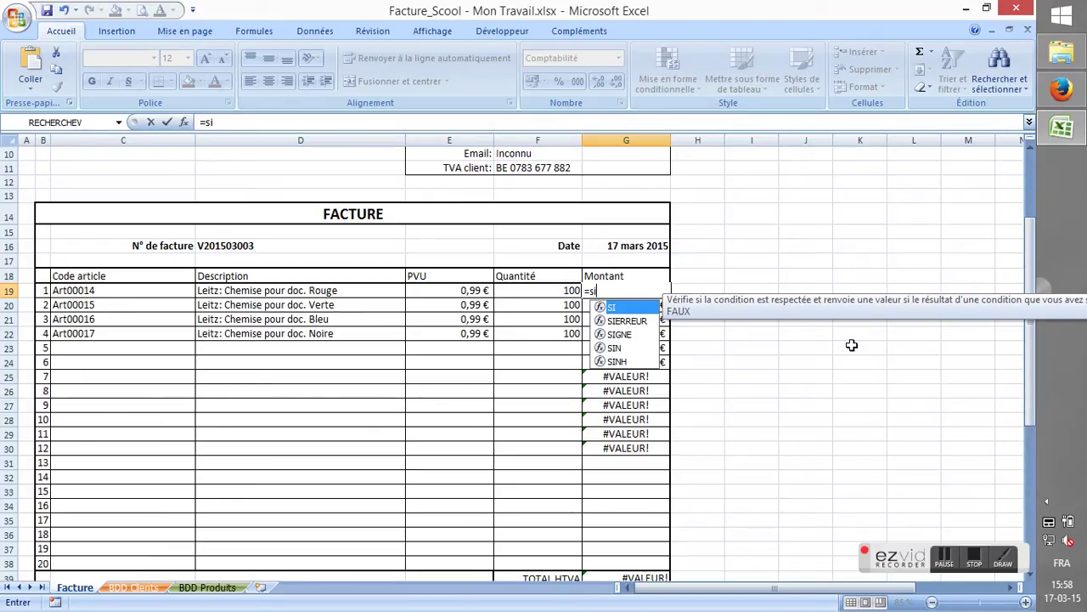
type("(")
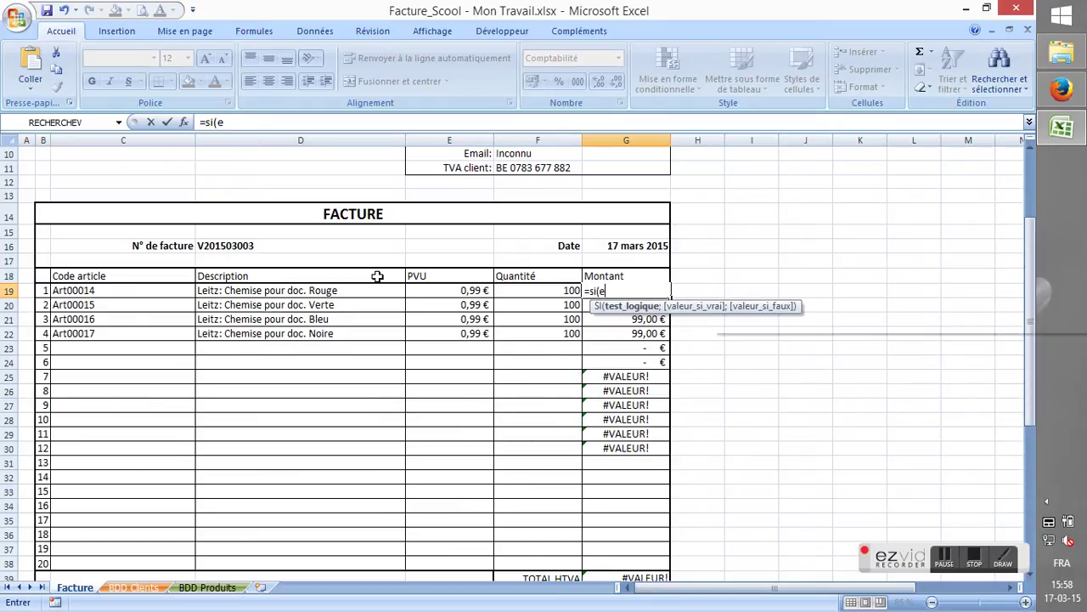
type("est")
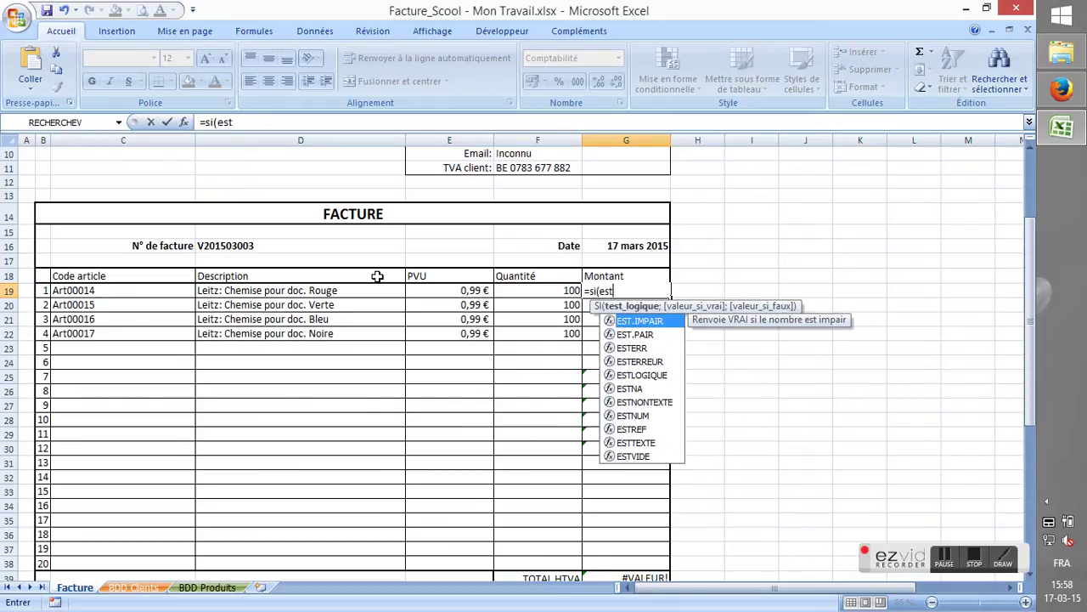
type("vide")
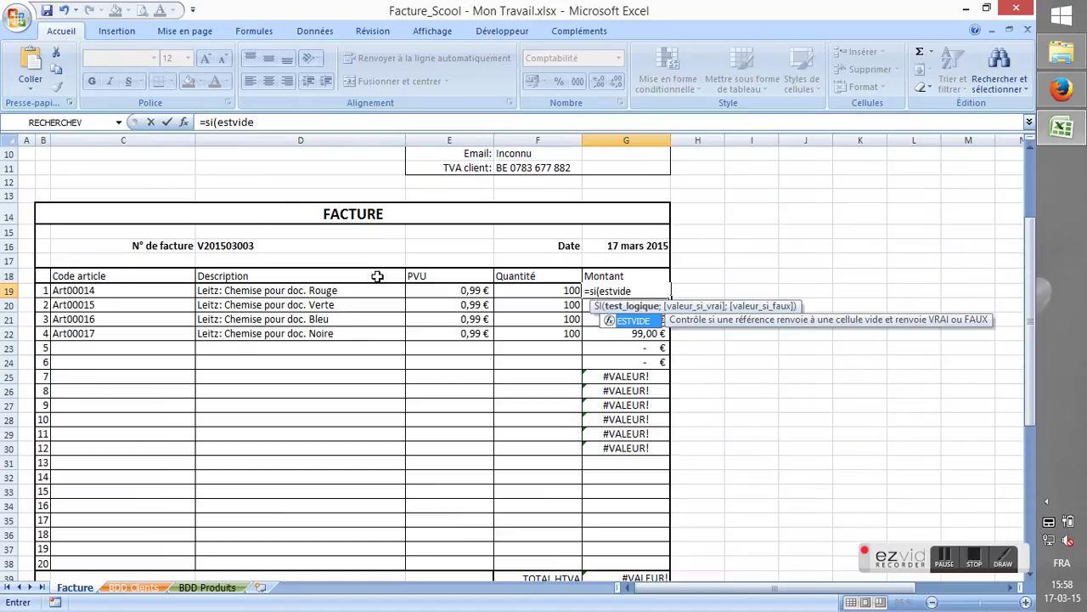
type("(")
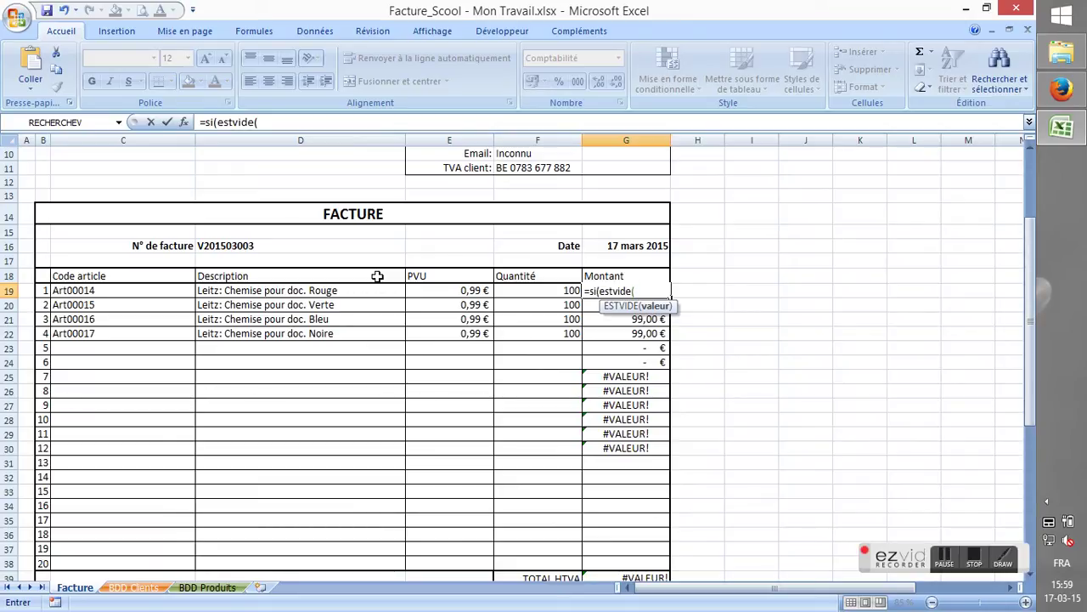
left_click(514, 291)
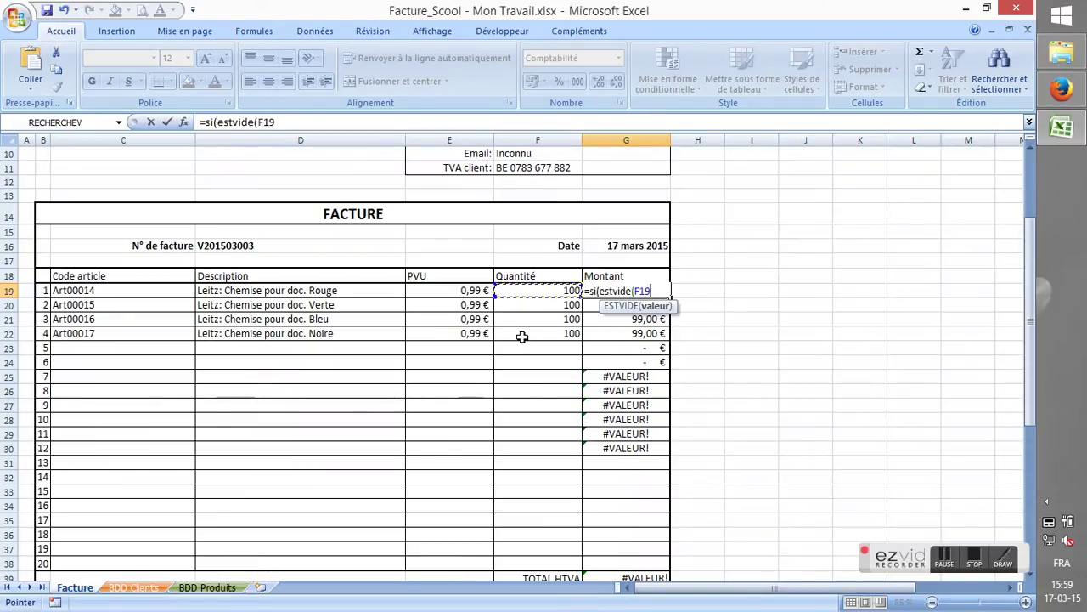
type(")")
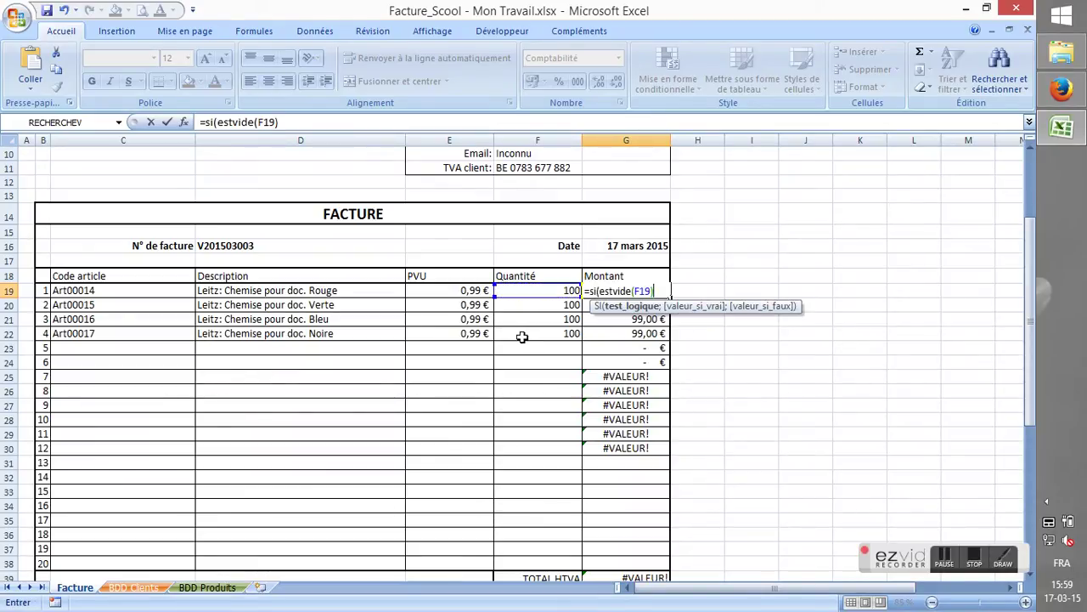
type(";")
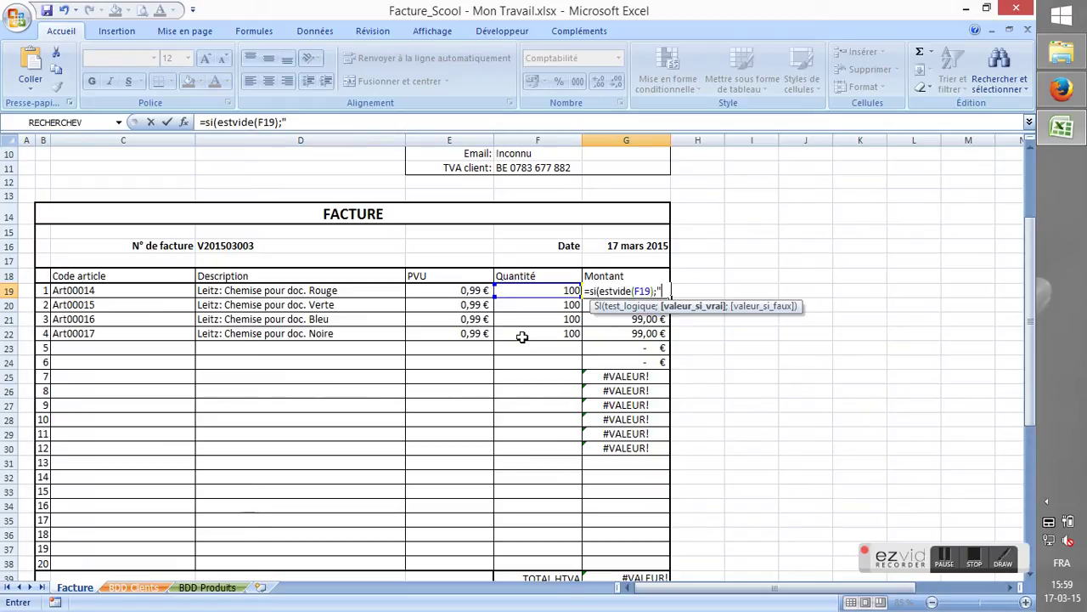
type("\";")
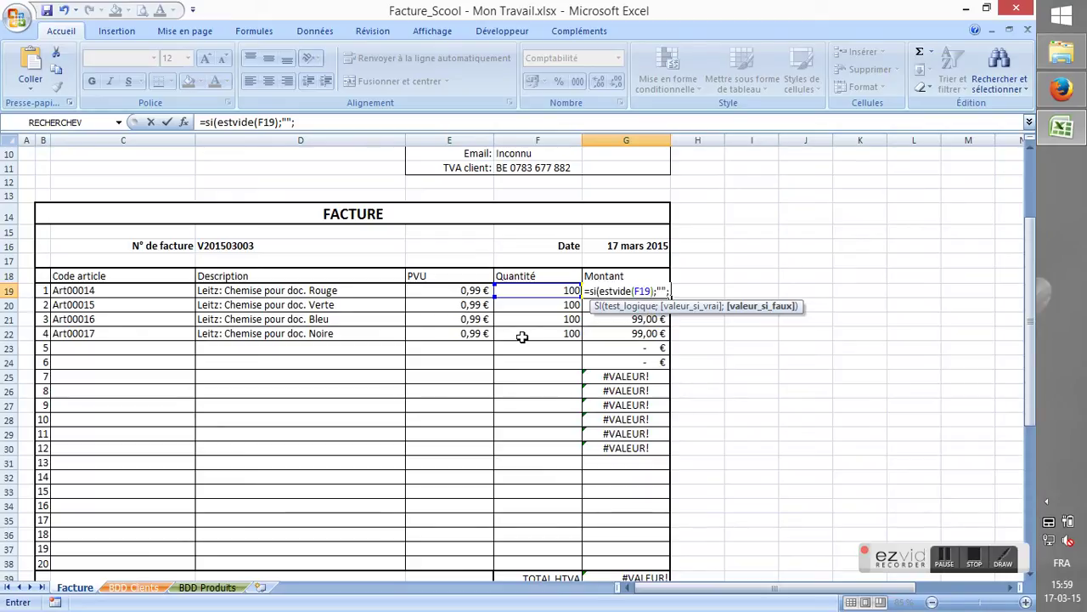
left_click(467, 290)
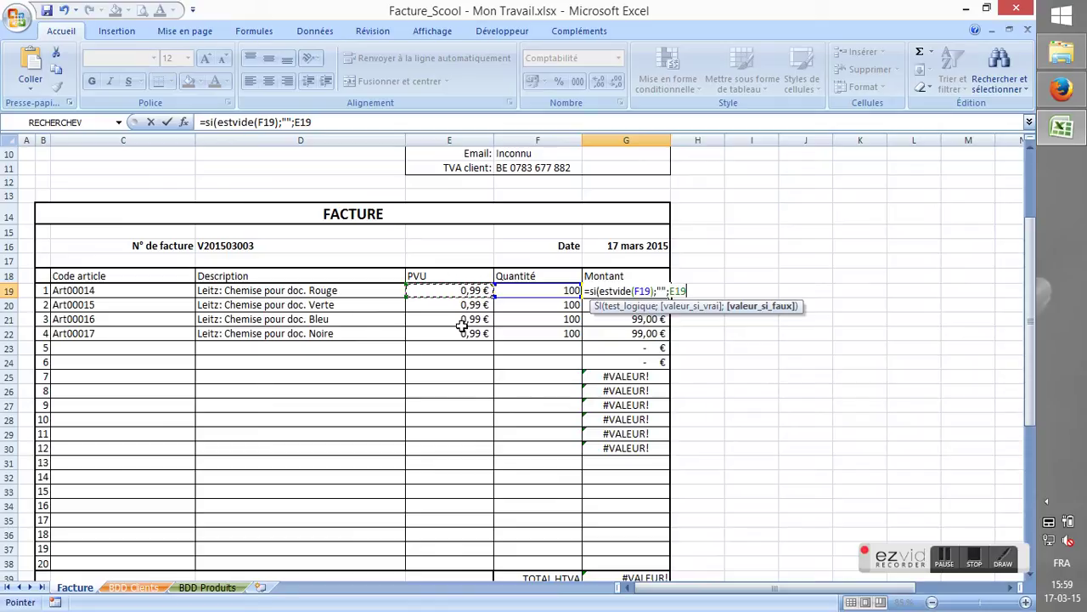
type("*")
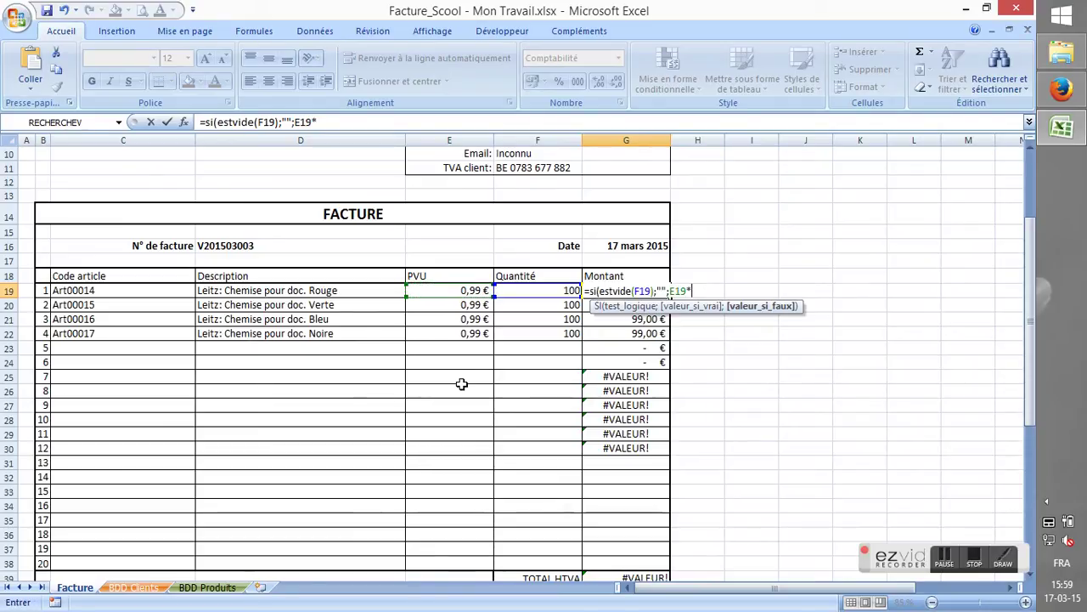
left_click(549, 291)
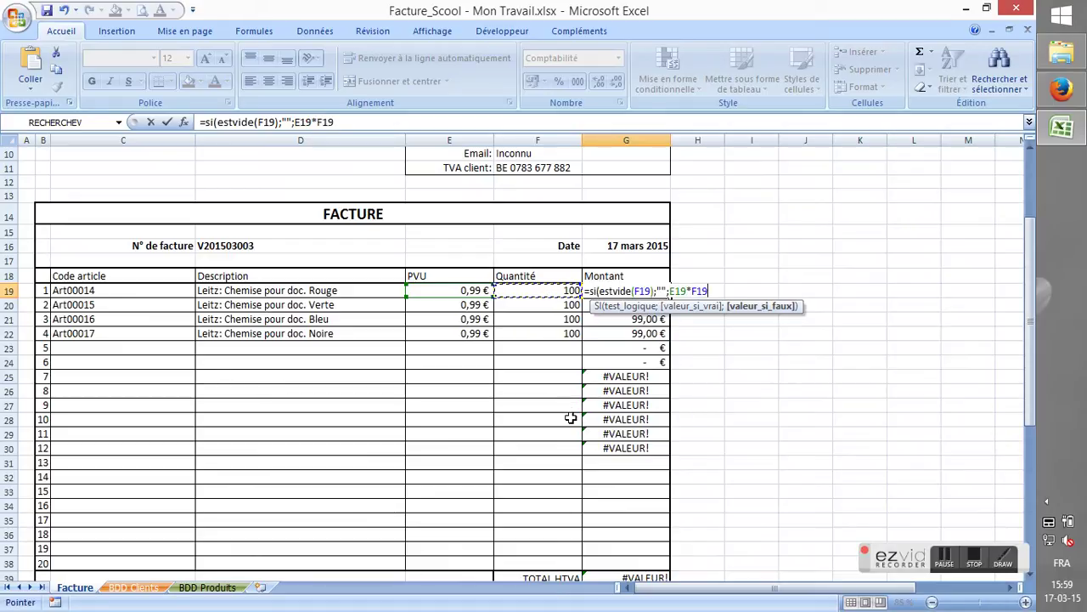
type(")")
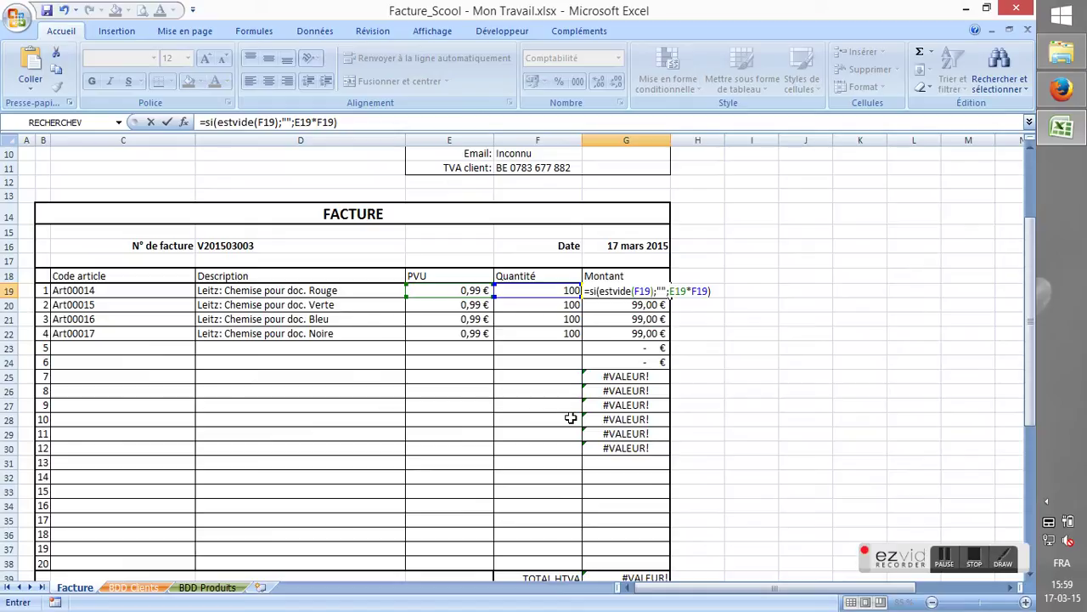
key("Return")
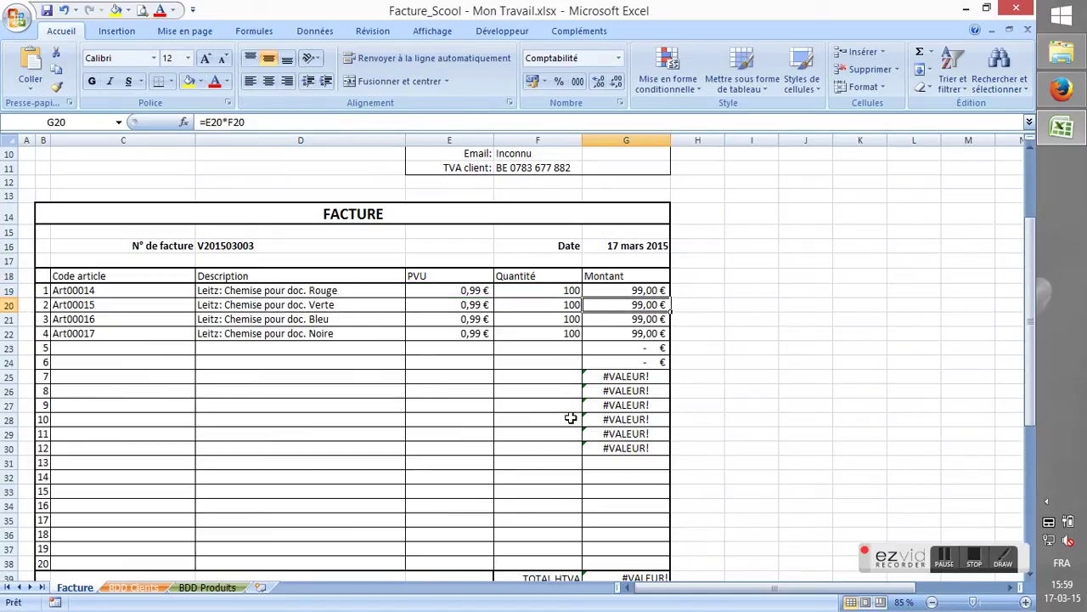
Step: Test the G19 formula by clearing the quantity in F19, then re-enter 100 there
key("Up")
key("Left")
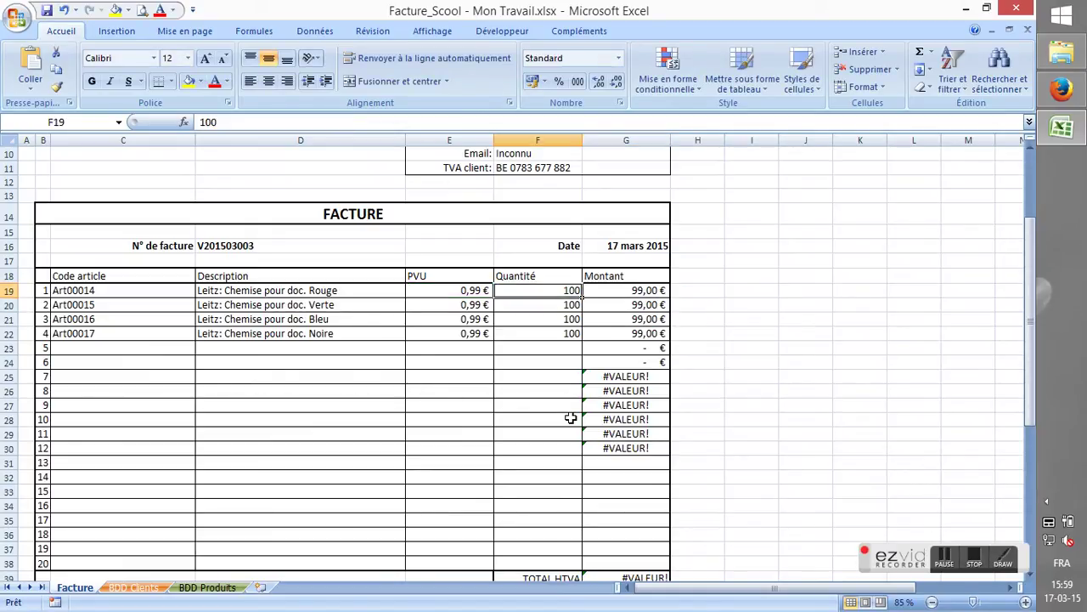
key("Delete")
key("Down")
key("Down")
key("Up")
key("Up")
type("100")
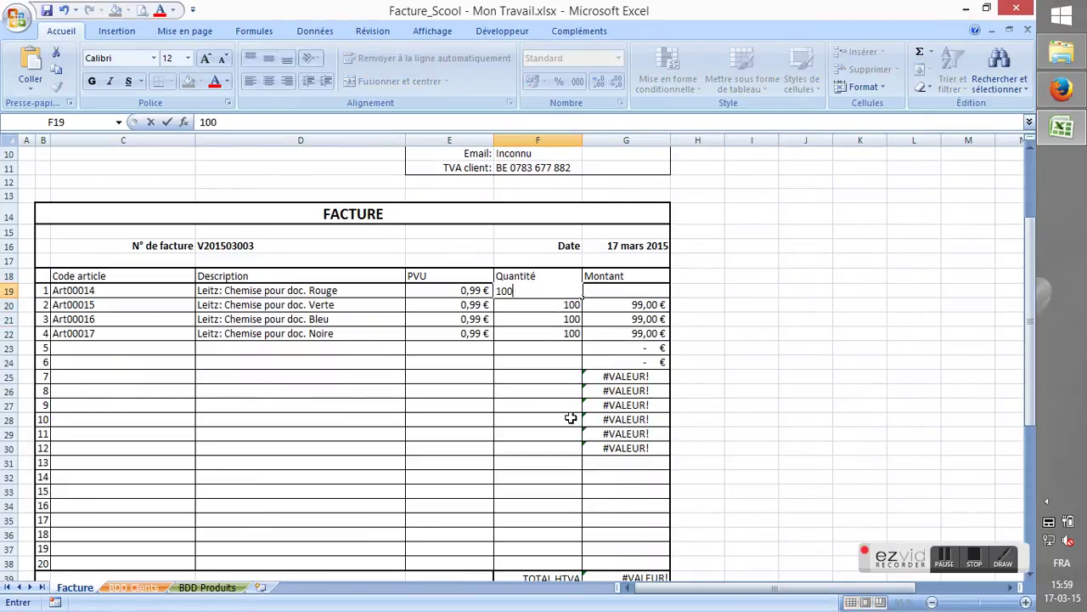
key("Return")
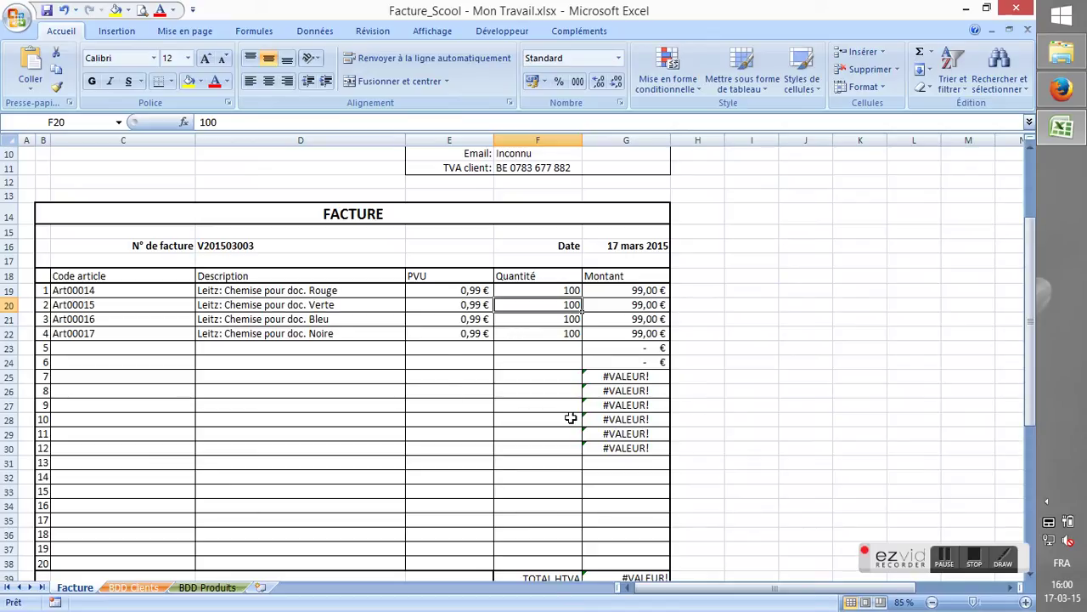
Step: Replace the Montant formula in G20 with =SI(ESTVIDE(F20);"";E20*F20)
key("Right")
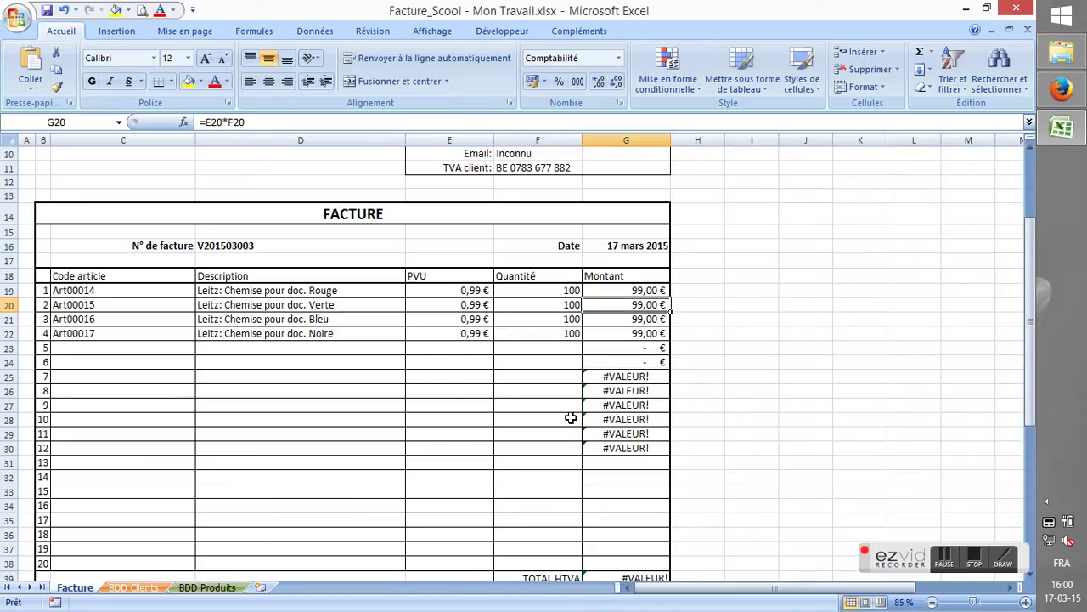
type("=")
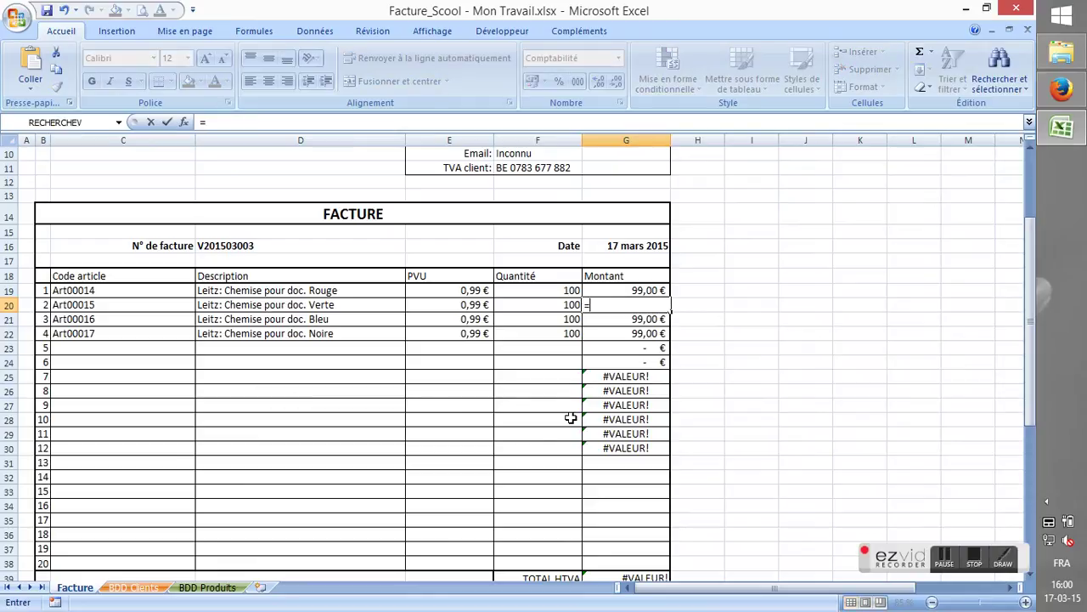
type("si(")
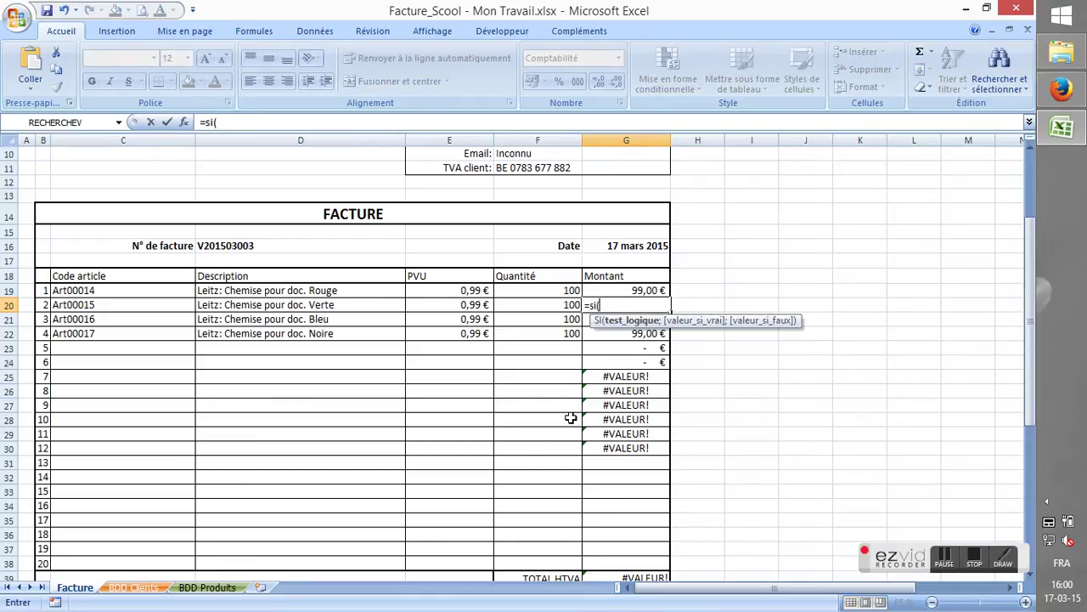
type("estvide")
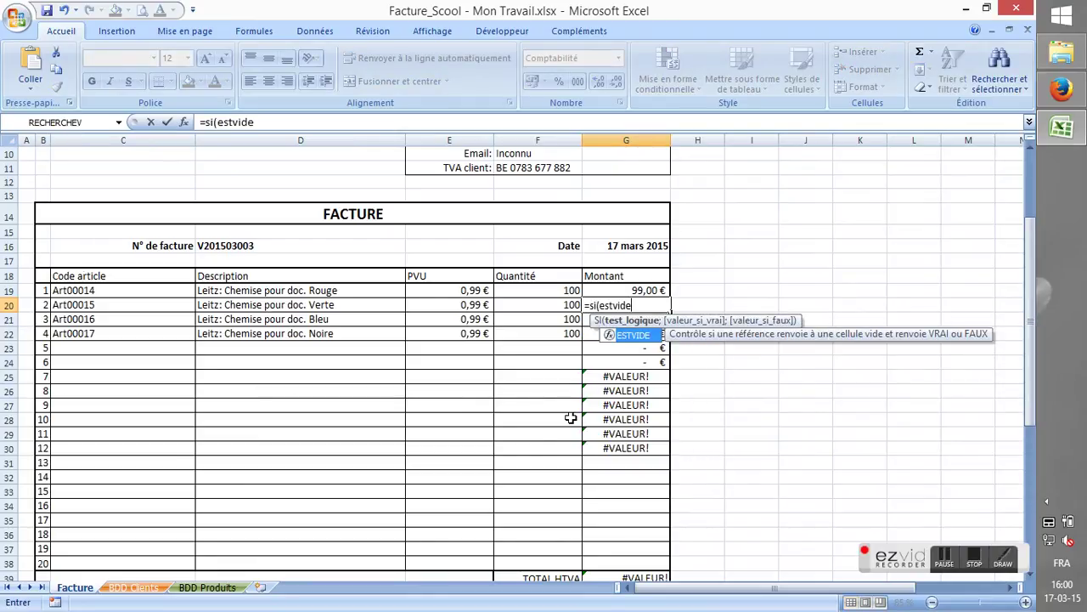
type("(")
left_click(503, 305)
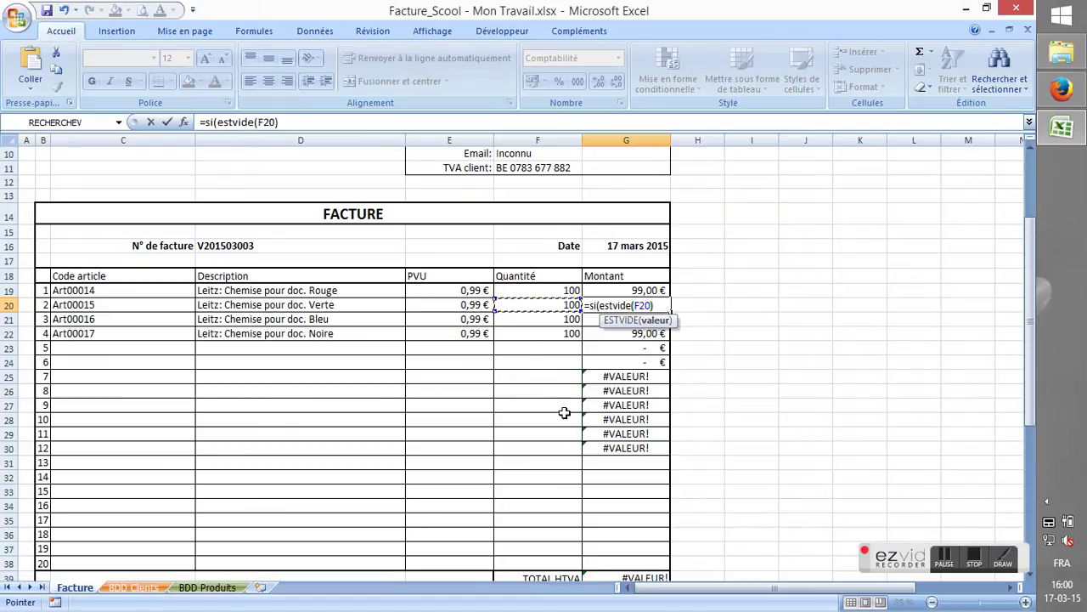
type(");")
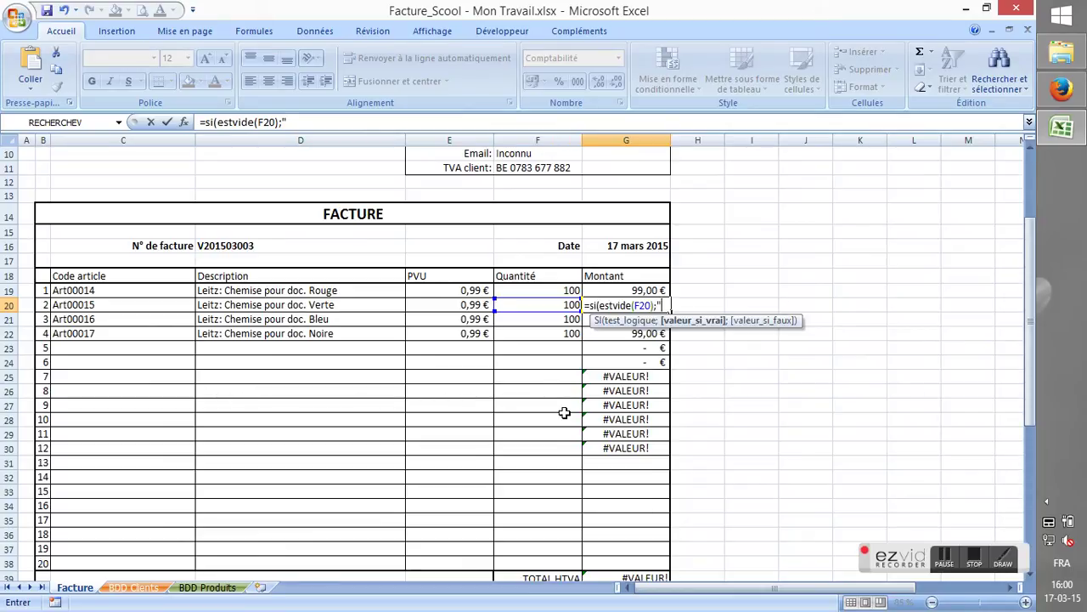
type("\"\";")
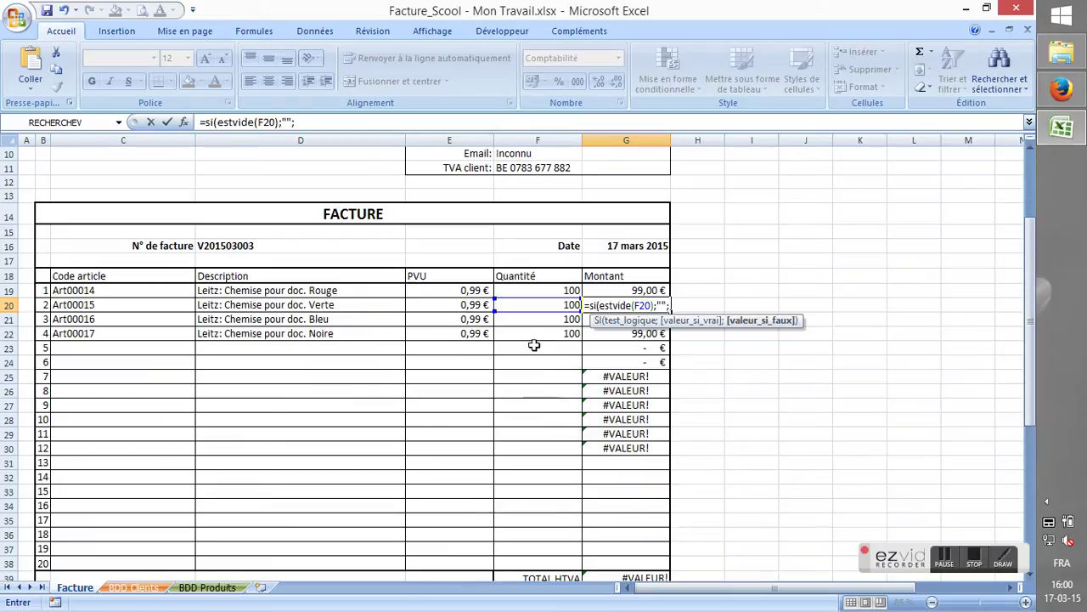
left_click(476, 304)
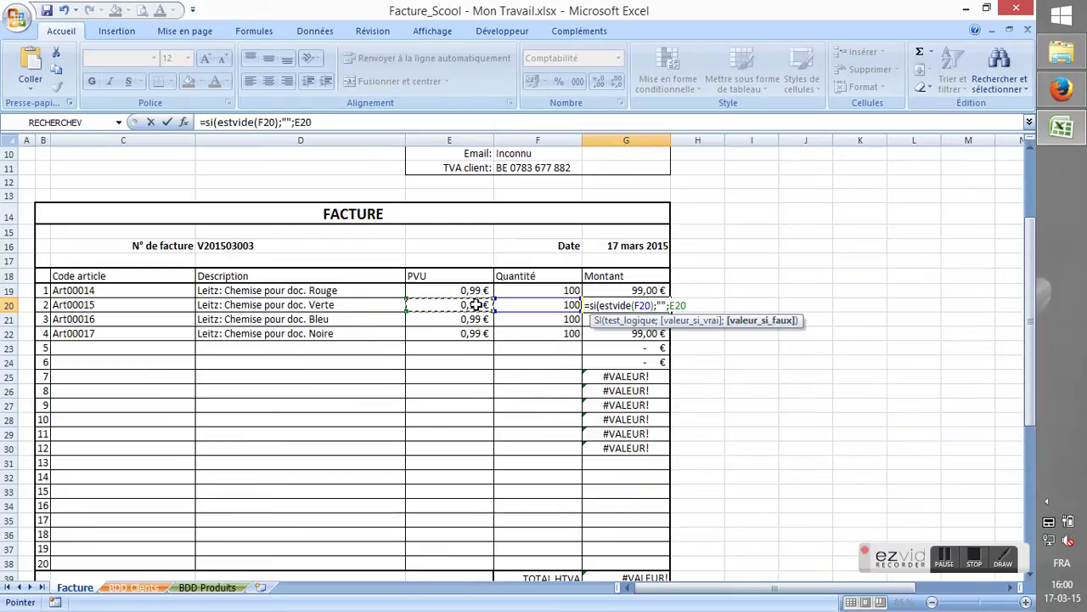
type("*")
left_click(508, 304)
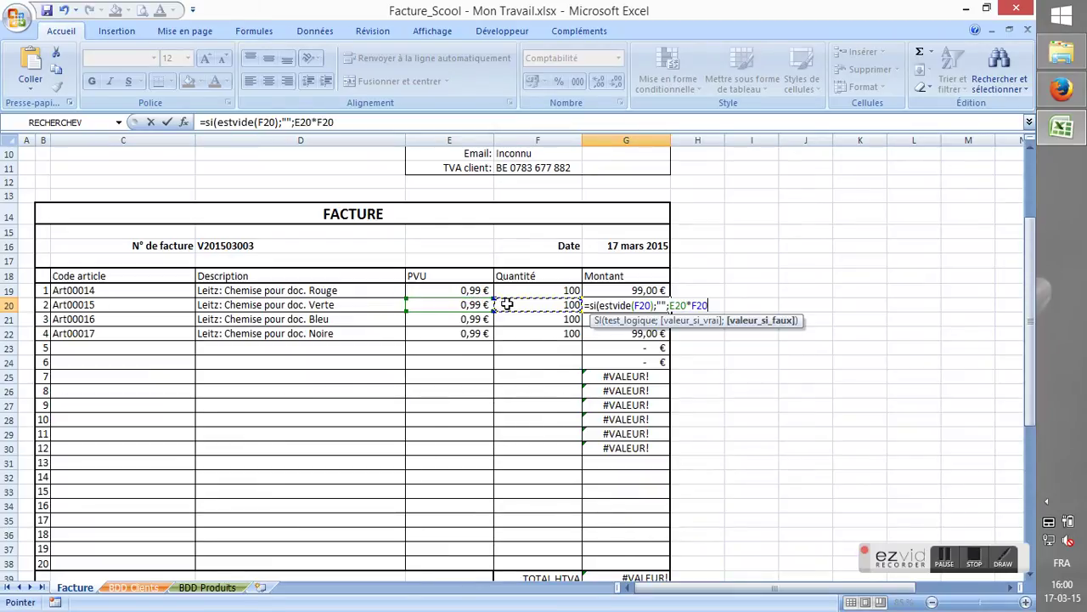
type(")")
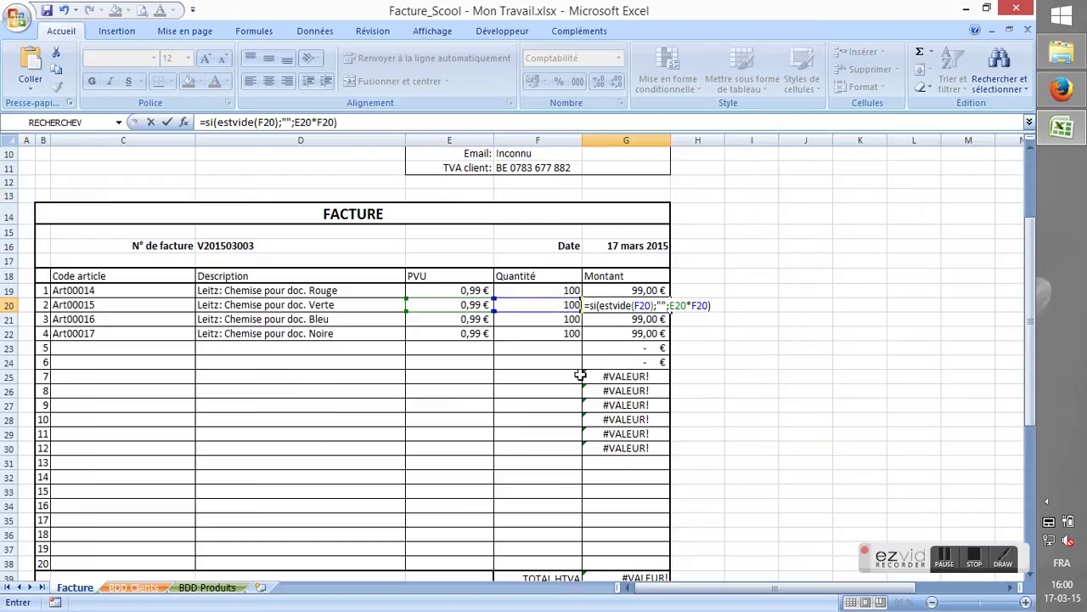
key("Return")
Step: Enter =SI(ESTVIDE(F21);"";E21*F21) as the Montant formula in G21 and reselect that cell
type("=si")
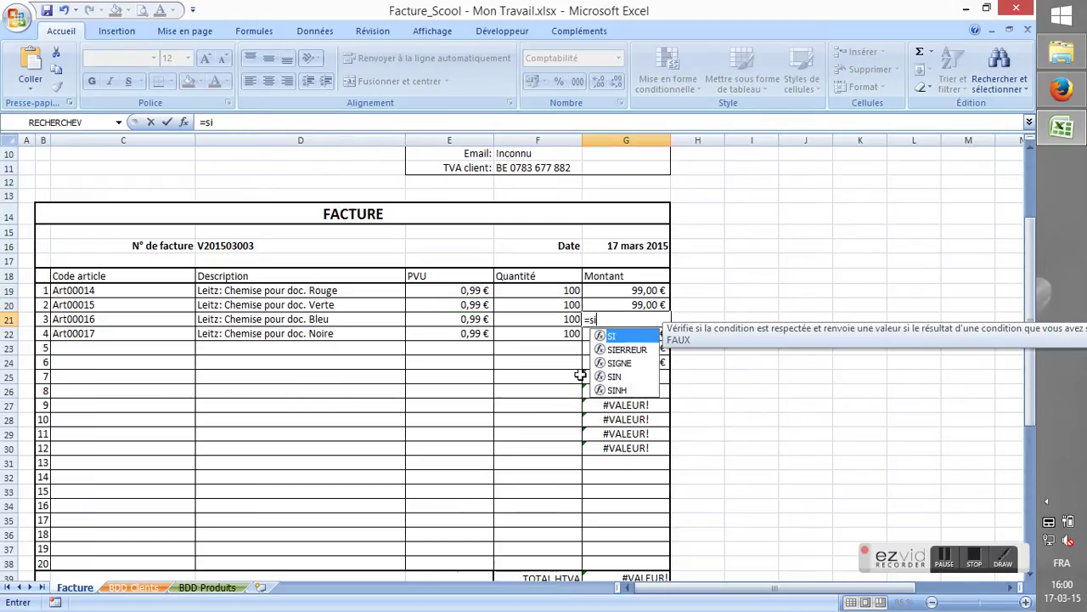
type("(estvide(")
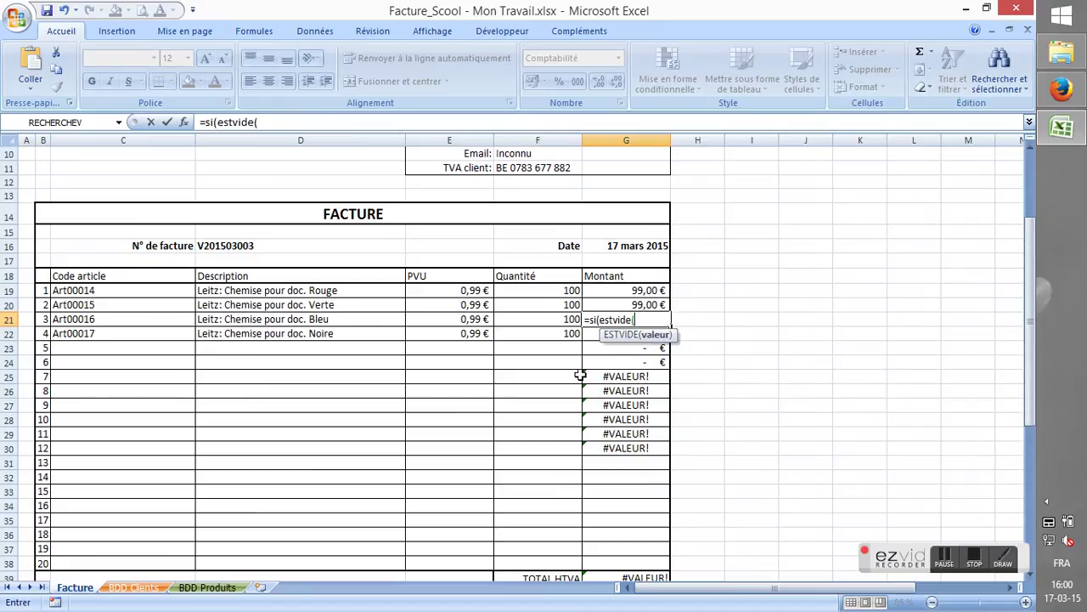
left_click(510, 320)
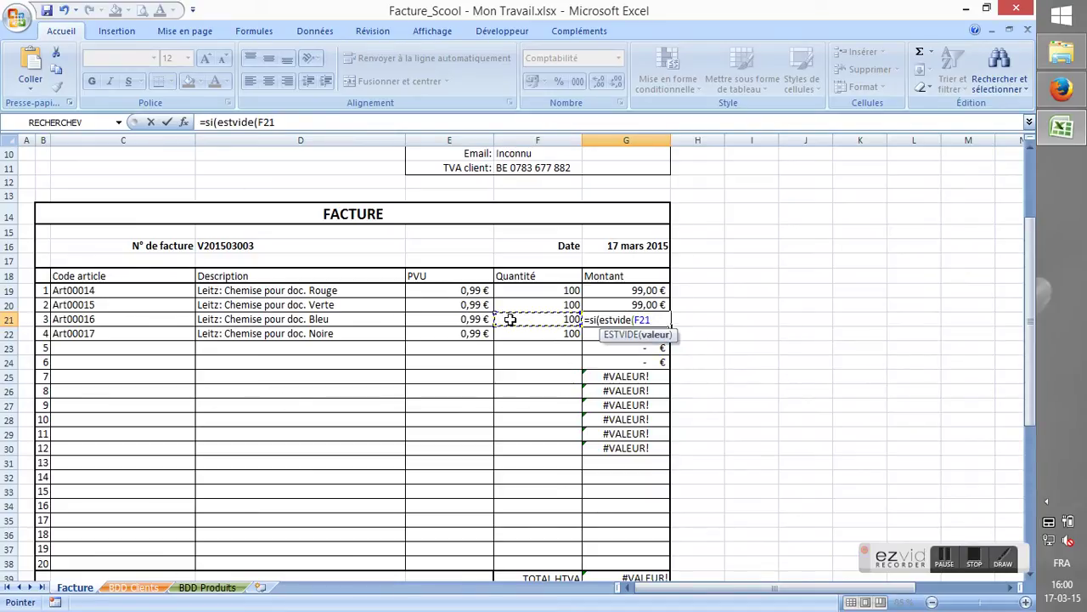
type(");")
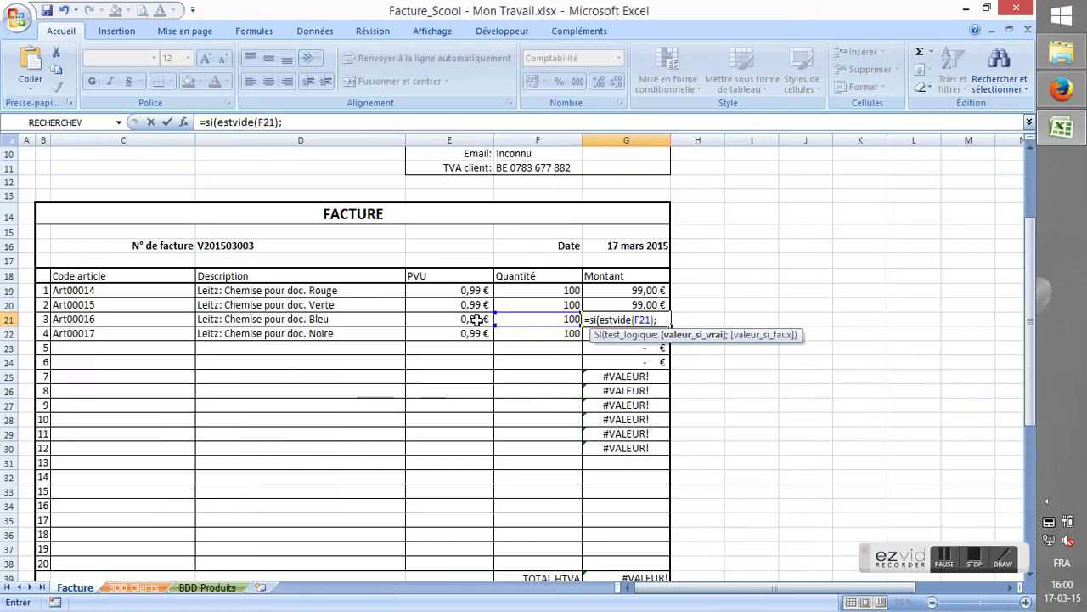
type(";")
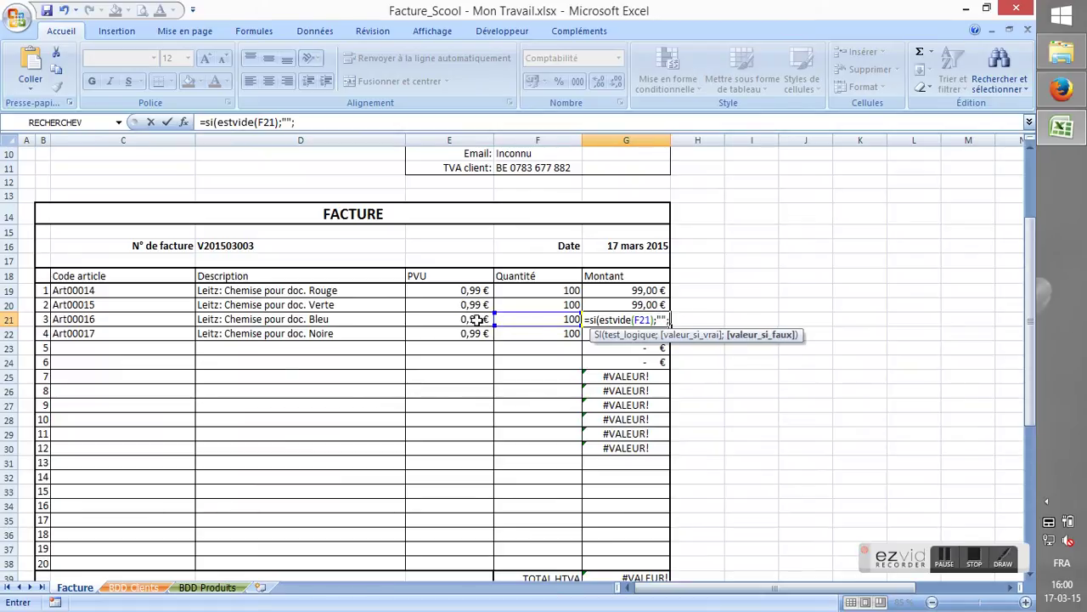
left_click(462, 319)
type("*")
left_click(501, 320)
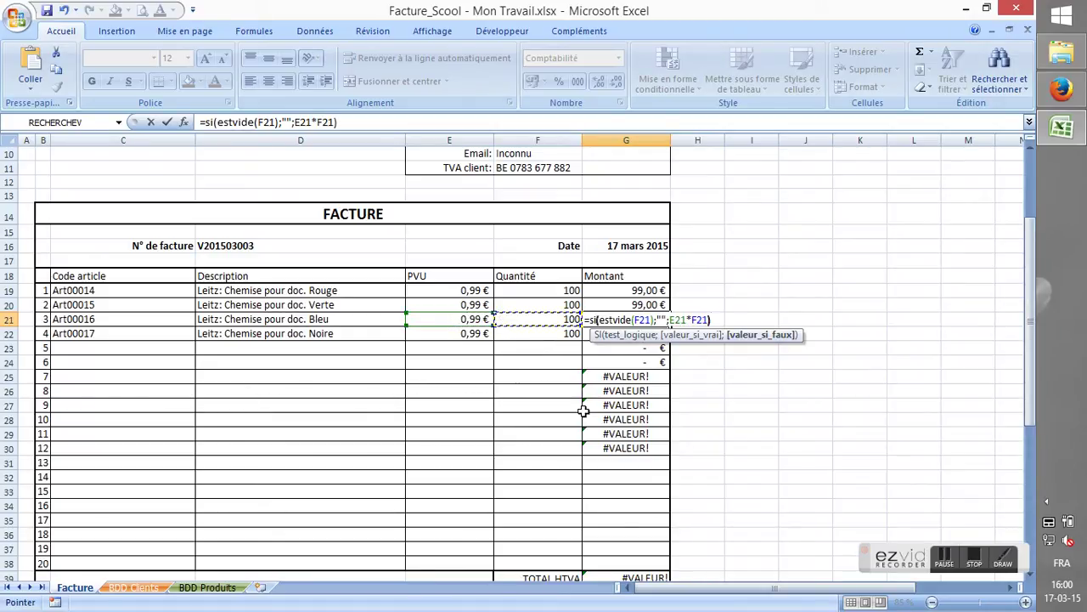
key("Return")
key("Up")
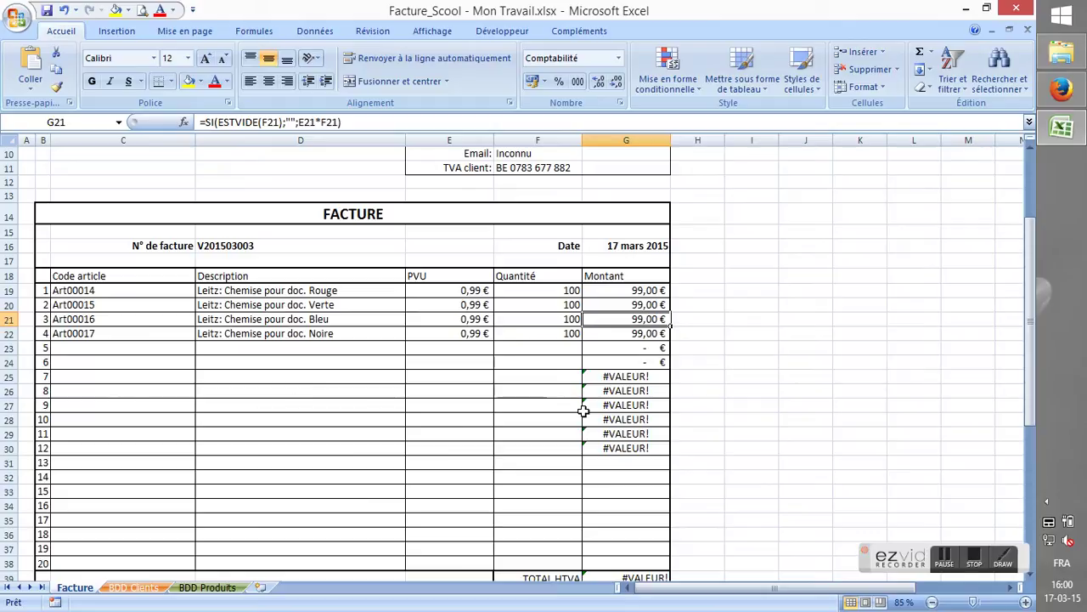
Step: Copy the Montant formula from G21 down through G38 to cover all remaining invoice lines
left_click_drag(671, 329, 665, 567)
left_click(705, 477)
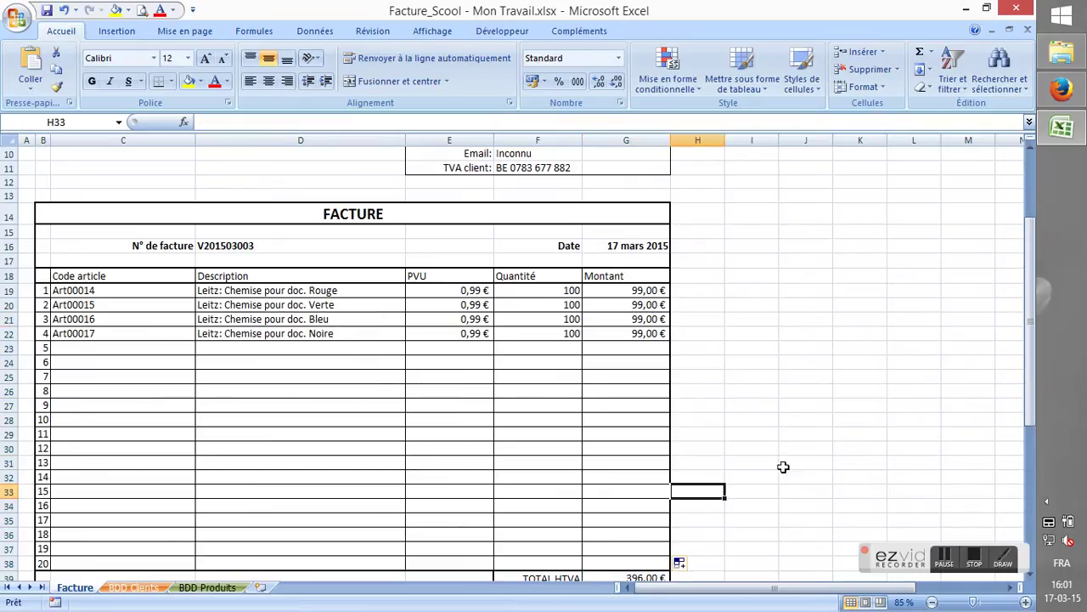
scroll(801, 453, "down", 2)
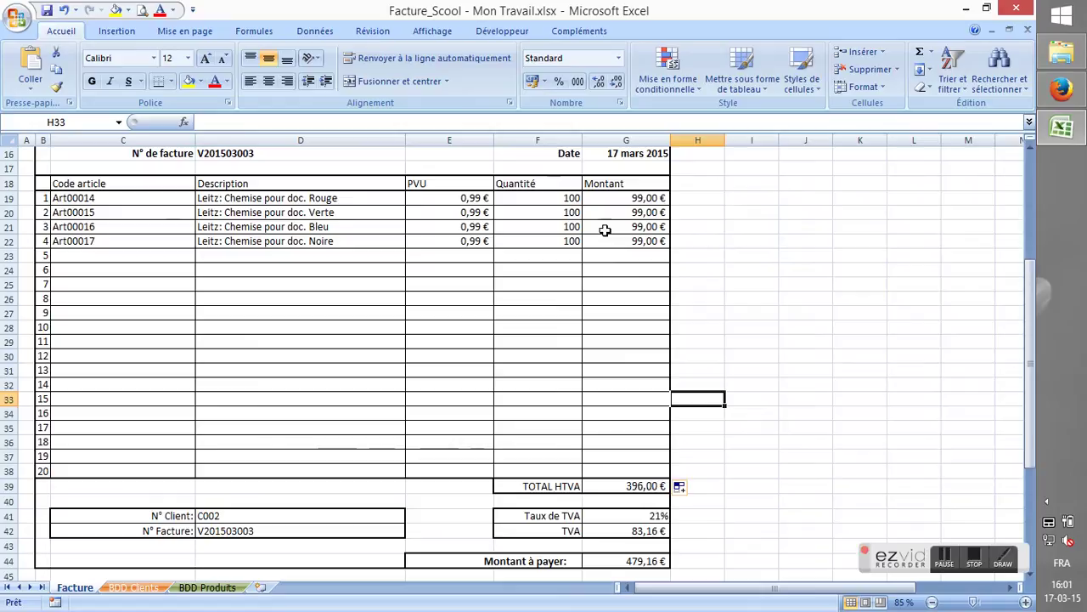
Step: Check the Montant formulas in G19:G23 against the quantities entered in column F
left_click(610, 200)
left_click_drag(551, 208, 550, 239)
left_click(621, 224)
left_click_drag(621, 223, 626, 242)
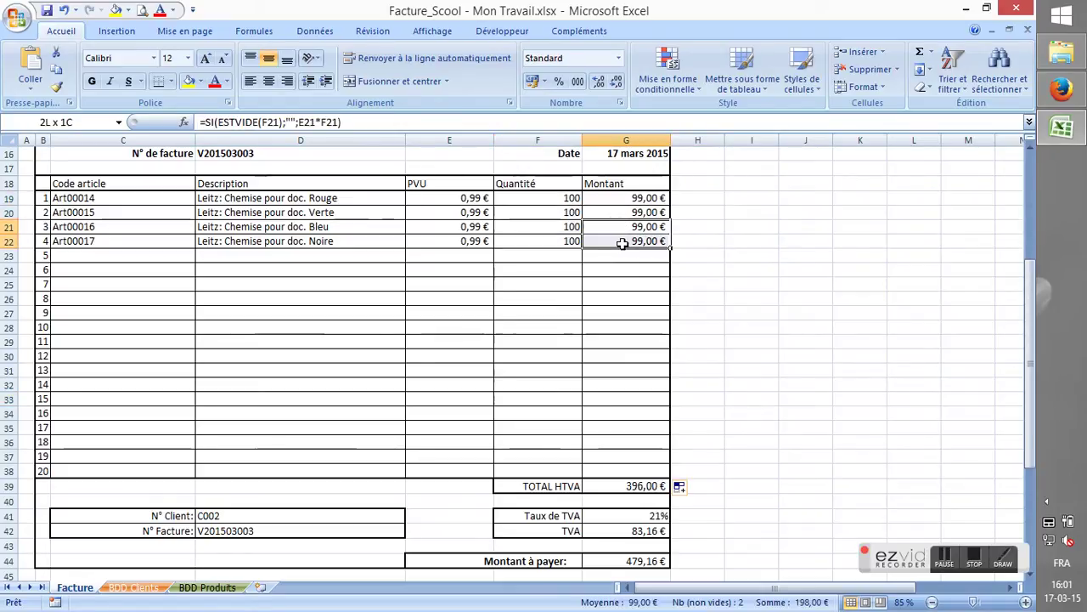
left_click(520, 255)
left_click(614, 255)
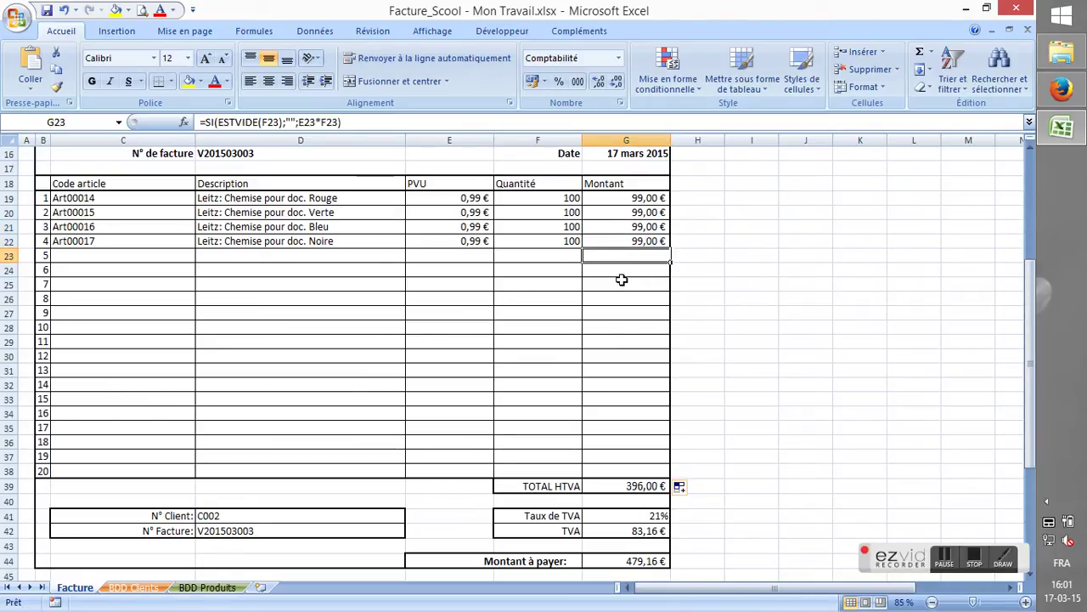
Step: Test the line 5 amount with quantity 5 in F23 and unit price 8 in E23, and clear both cells again
left_click(514, 256)
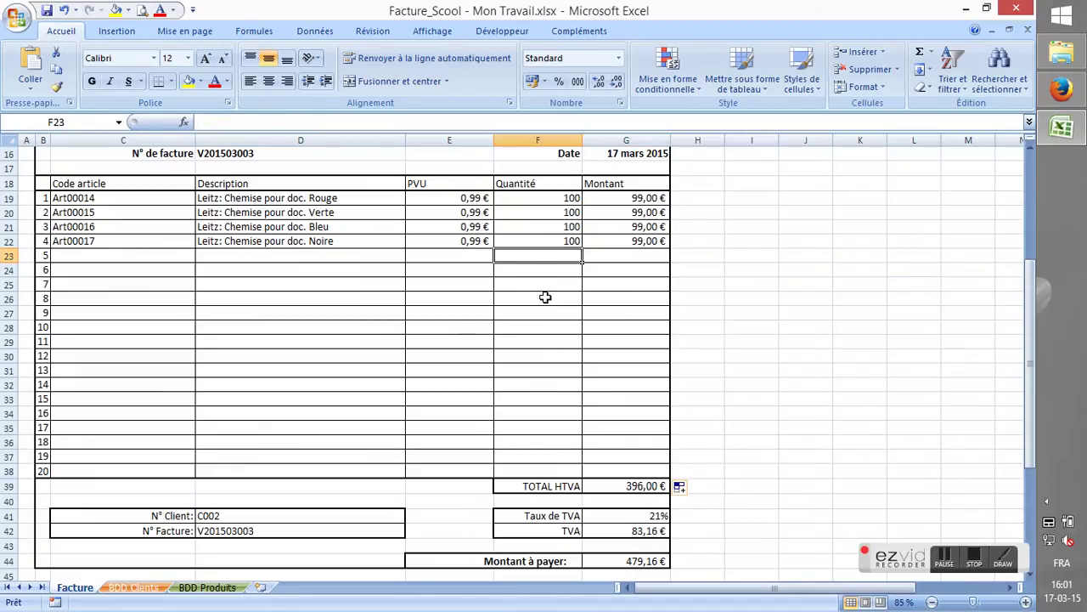
type("5")
key("Tab")
left_click(635, 284)
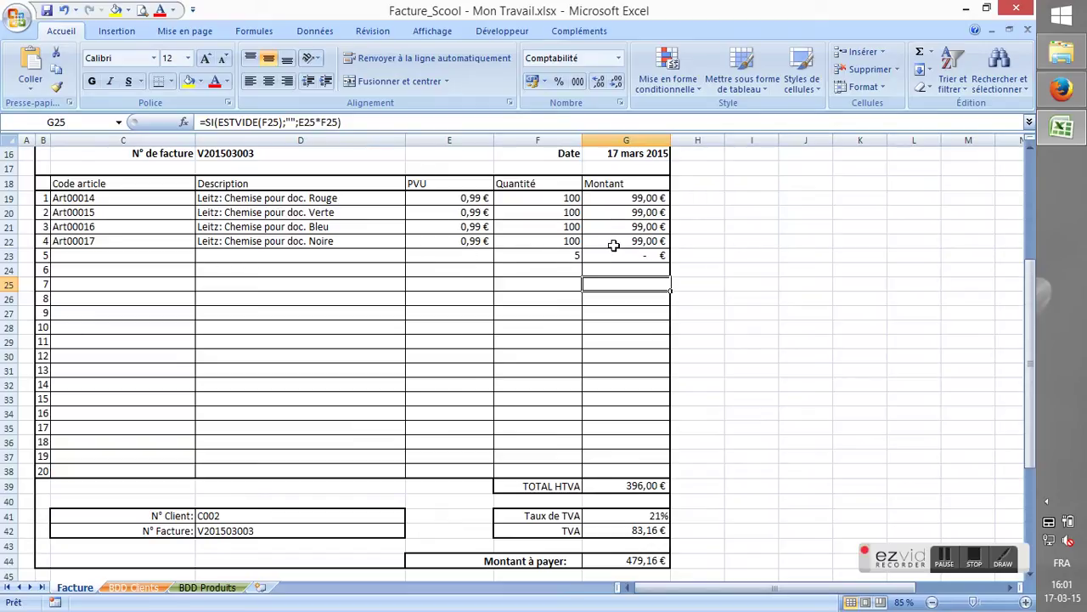
left_click(480, 256)
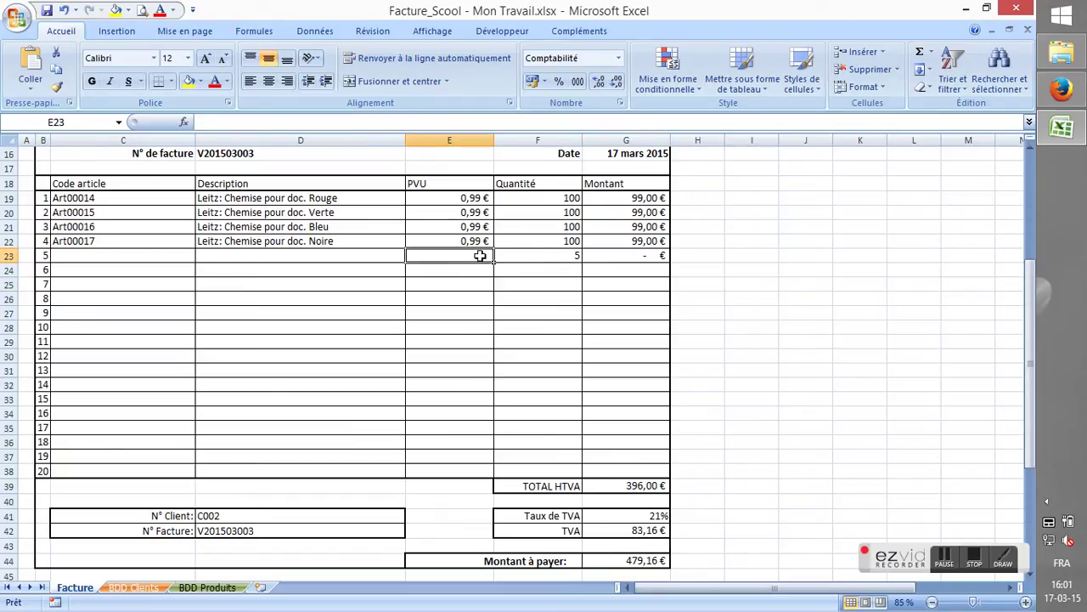
type("8")
key("Return")
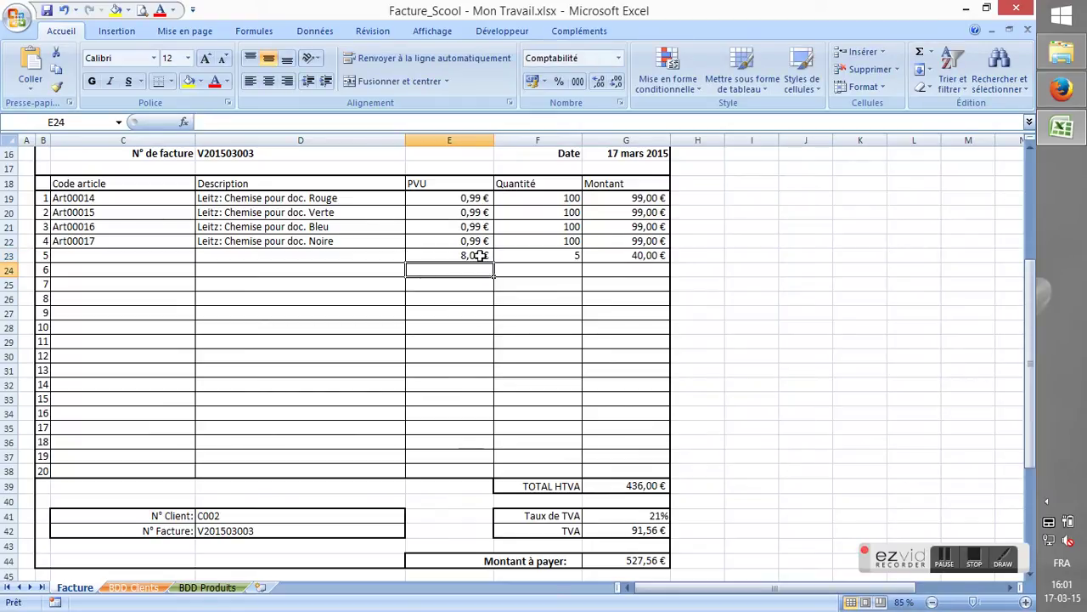
left_click(646, 251)
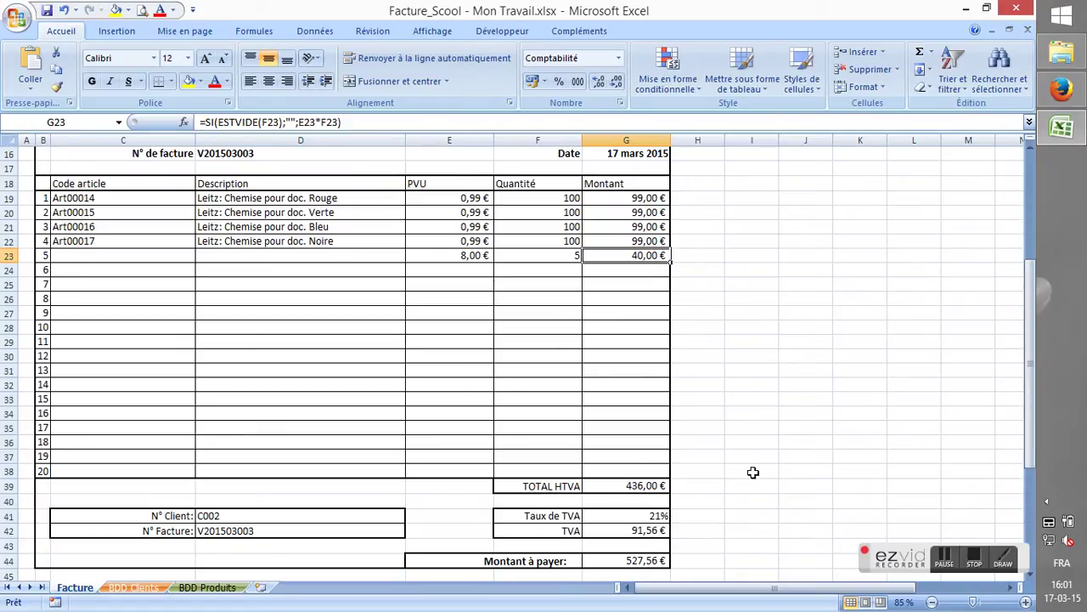
left_click_drag(447, 254, 527, 255)
key("Delete")
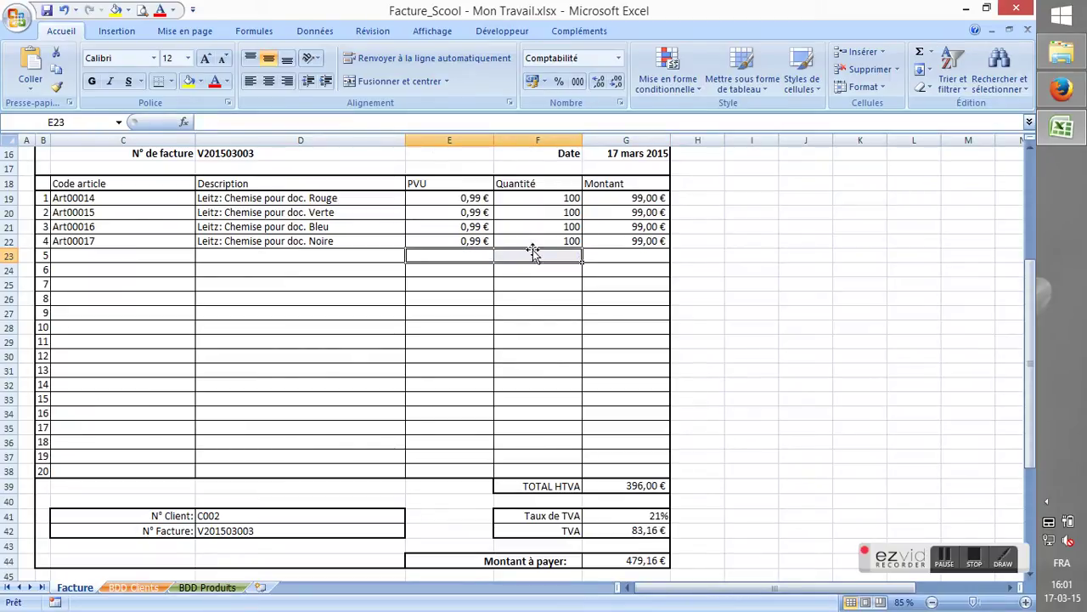
Step: Review the Montant formulas in the empty invoice lines against their blank quantity cells
left_click(614, 297)
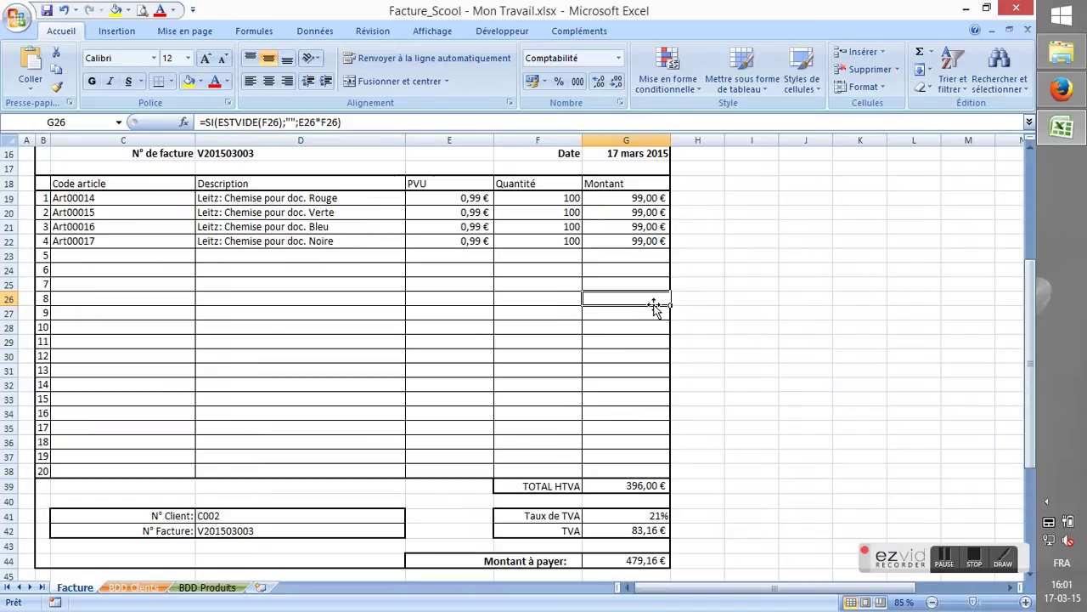
scroll(655, 308, "down", 1)
scroll(654, 308, "up", 2)
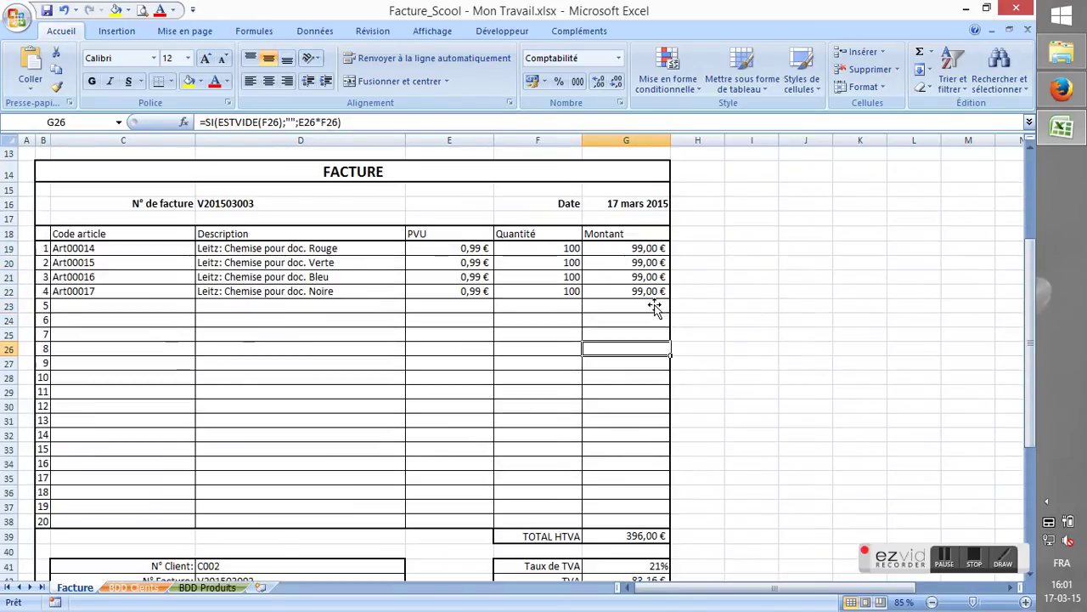
left_click_drag(652, 290, 649, 351)
left_click_drag(533, 305, 533, 361)
left_click_drag(629, 303, 631, 362)
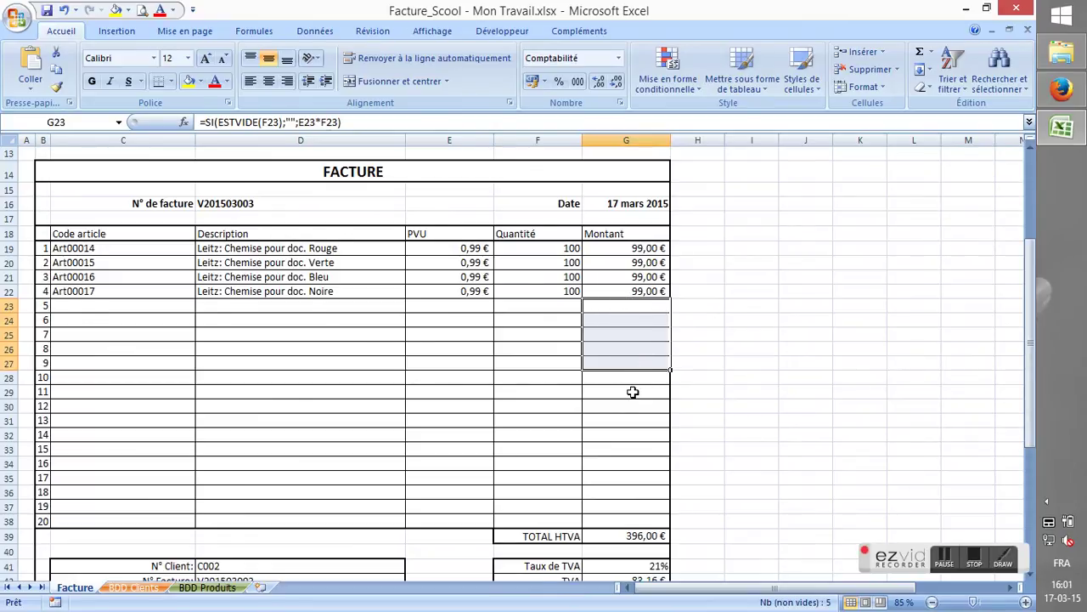
Step: Compare the client code in F3 and client name in F4 with the Nom column of the BDD Clients sheet
scroll(631, 389, "up", 3)
scroll(633, 391, "up", 1)
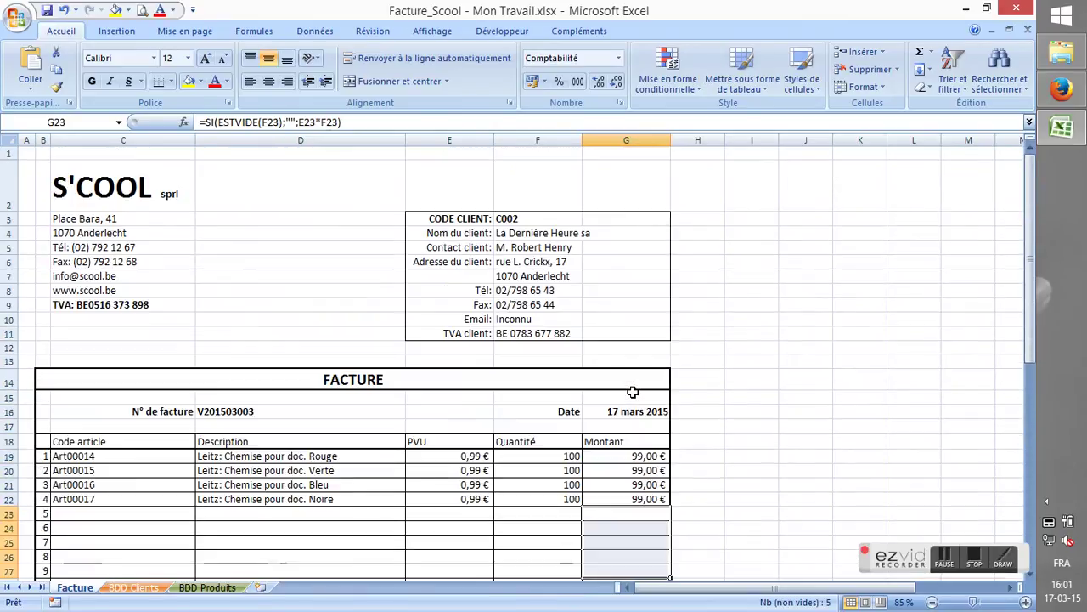
left_click(553, 235)
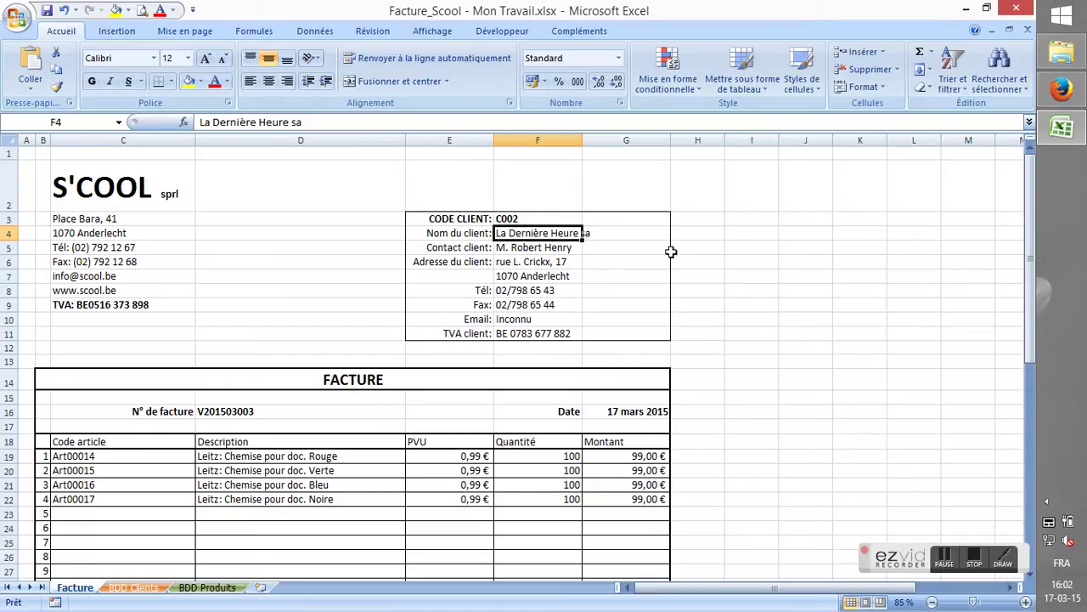
left_click(563, 219)
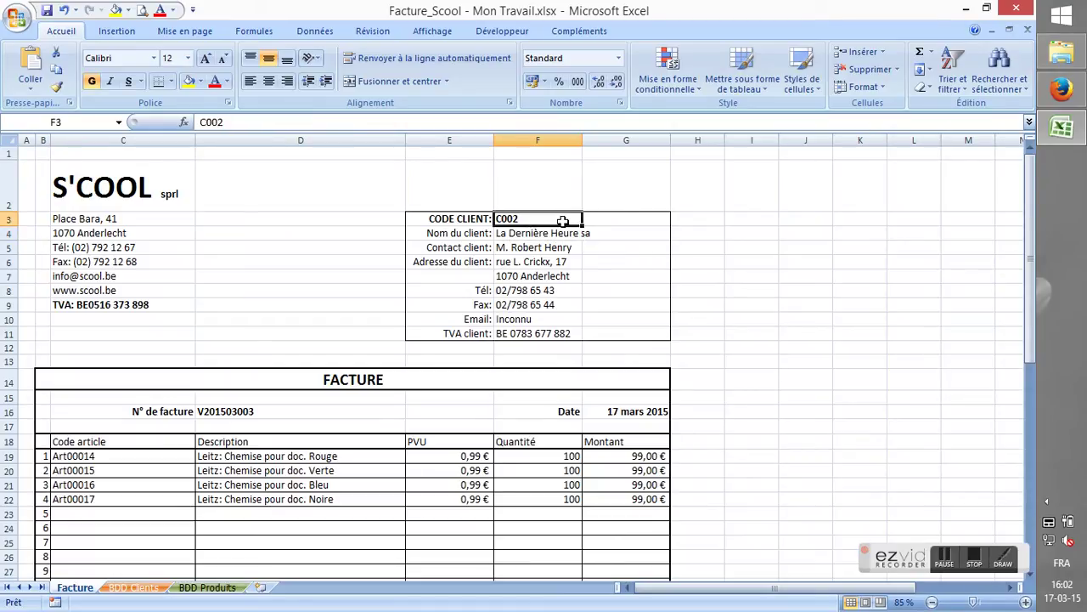
left_click(557, 232)
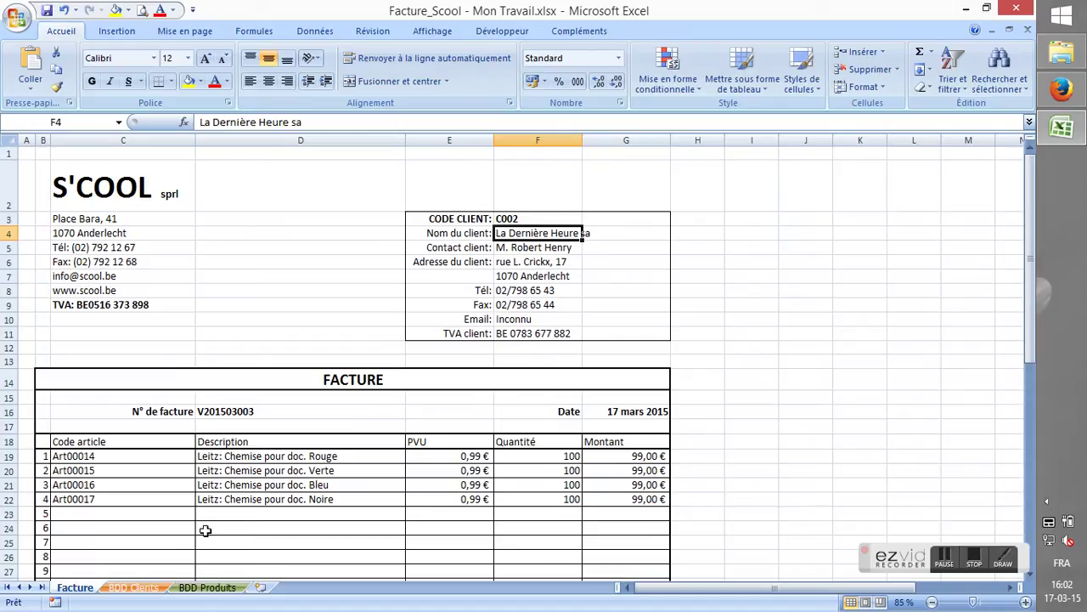
left_click(136, 587)
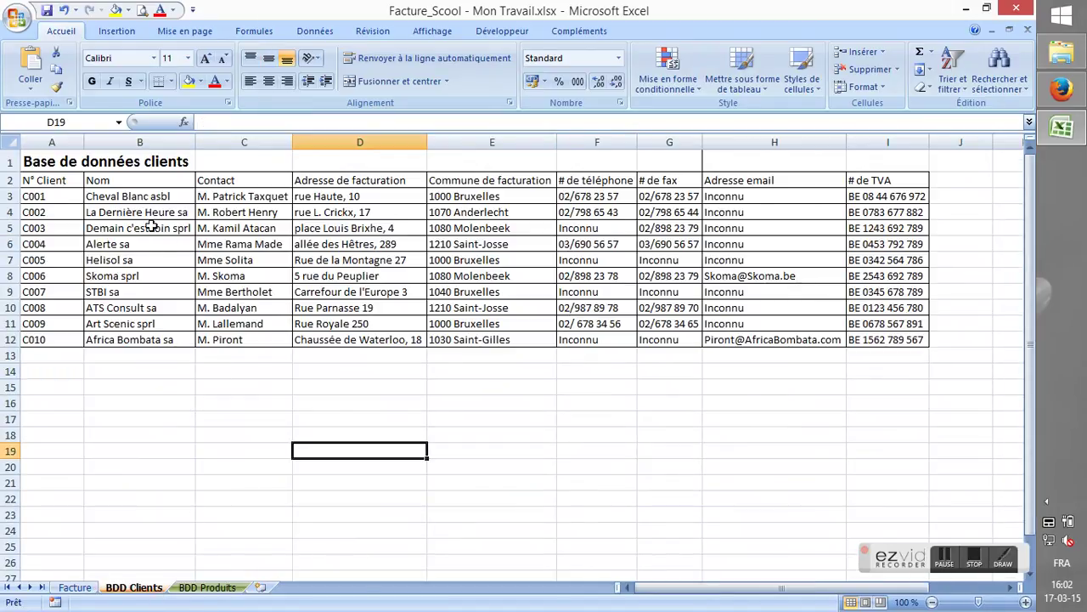
left_click(138, 196)
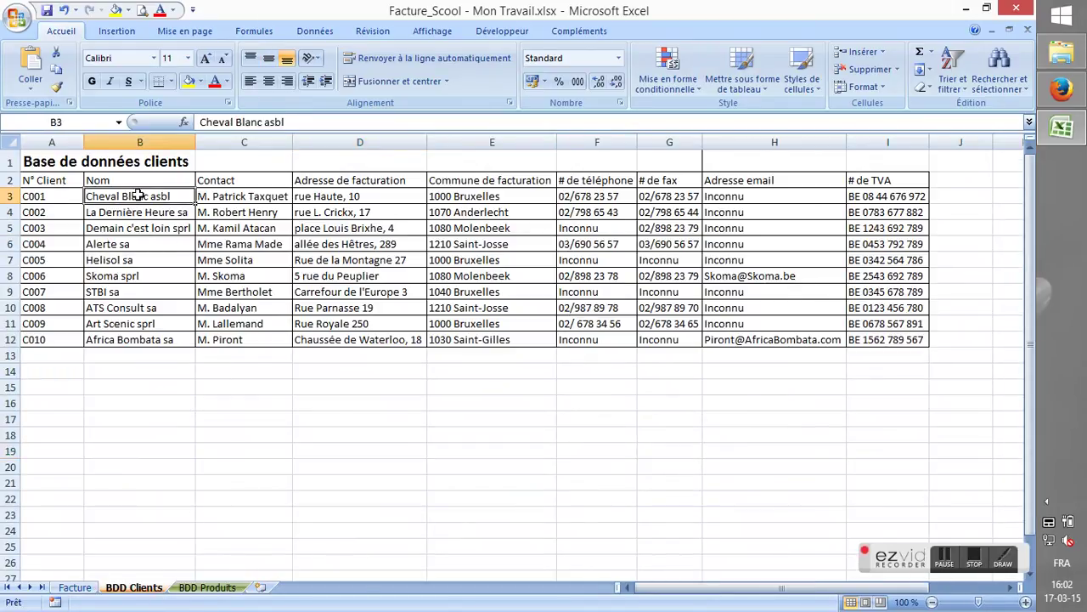
left_click(75, 587)
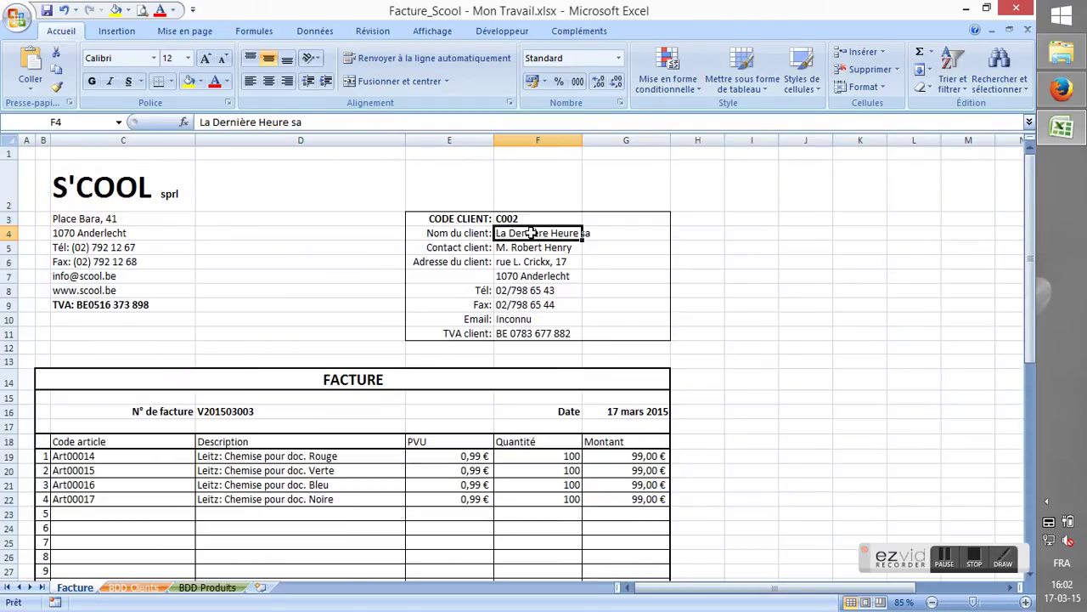
Step: Start a RECHERCHEV formula in the client name cell F4, using the client code in F3 as the lookup value
type("=")
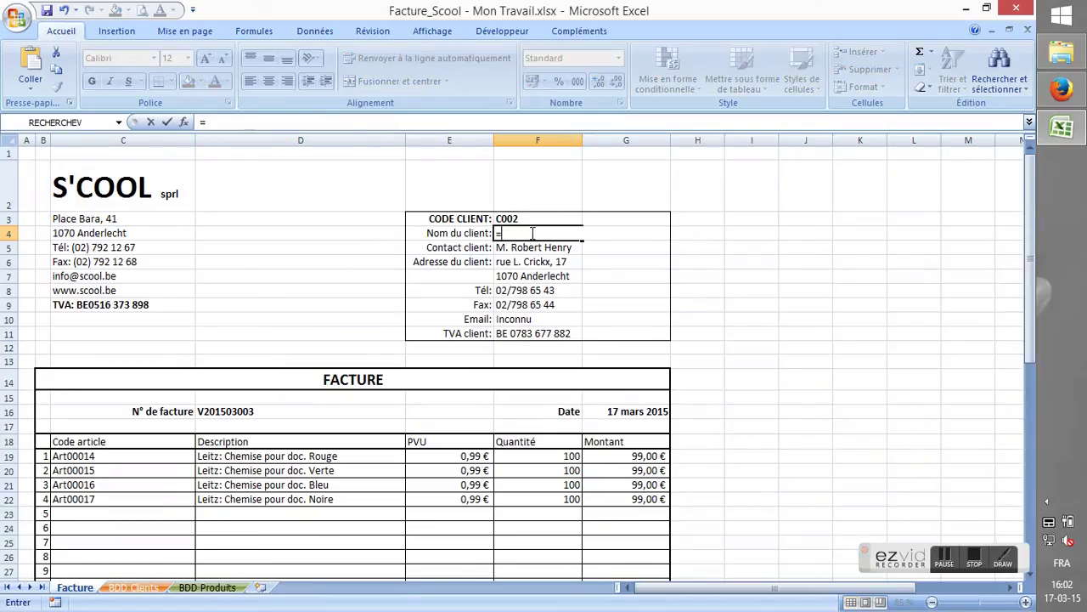
type("reche")
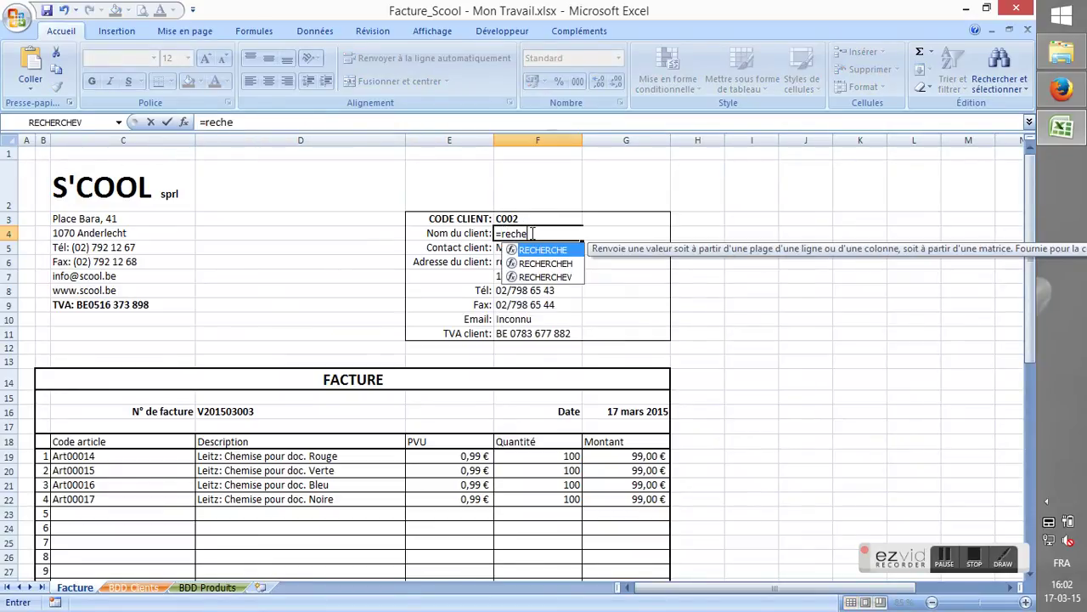
type("rchev")
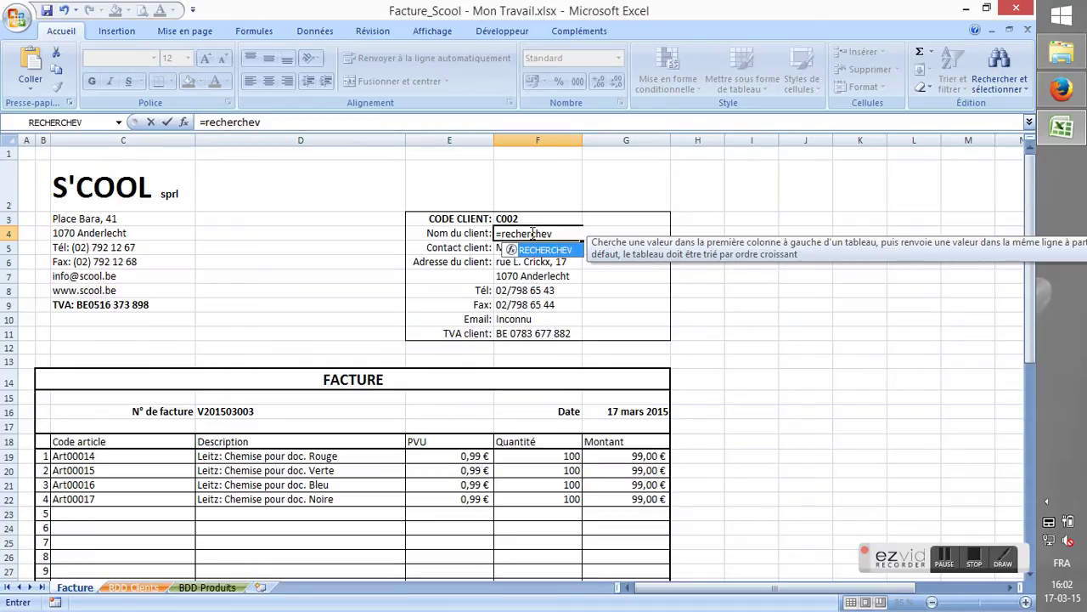
type("(")
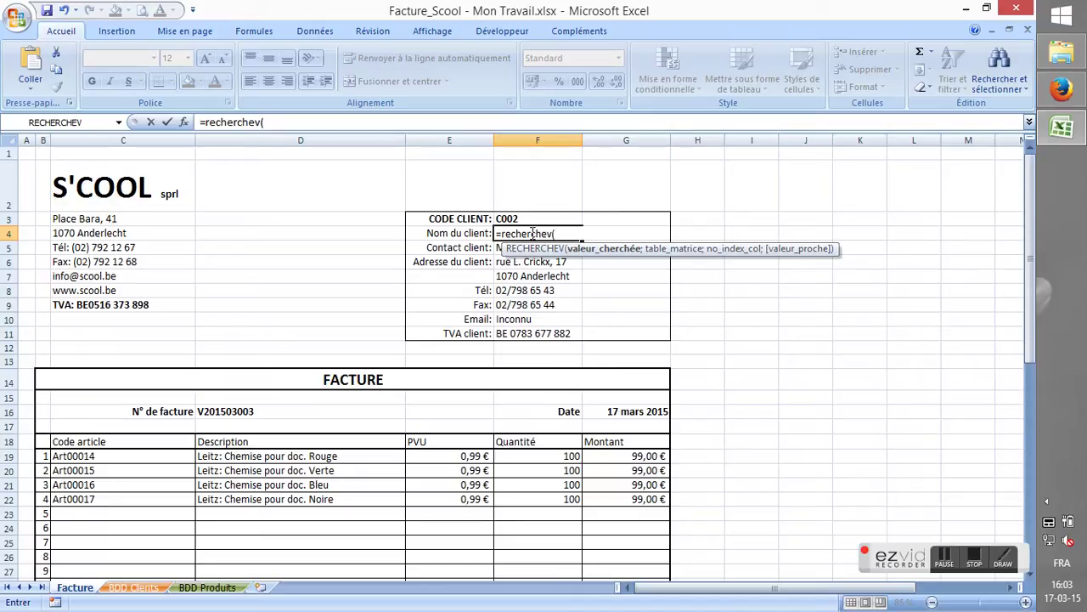
left_click(527, 218)
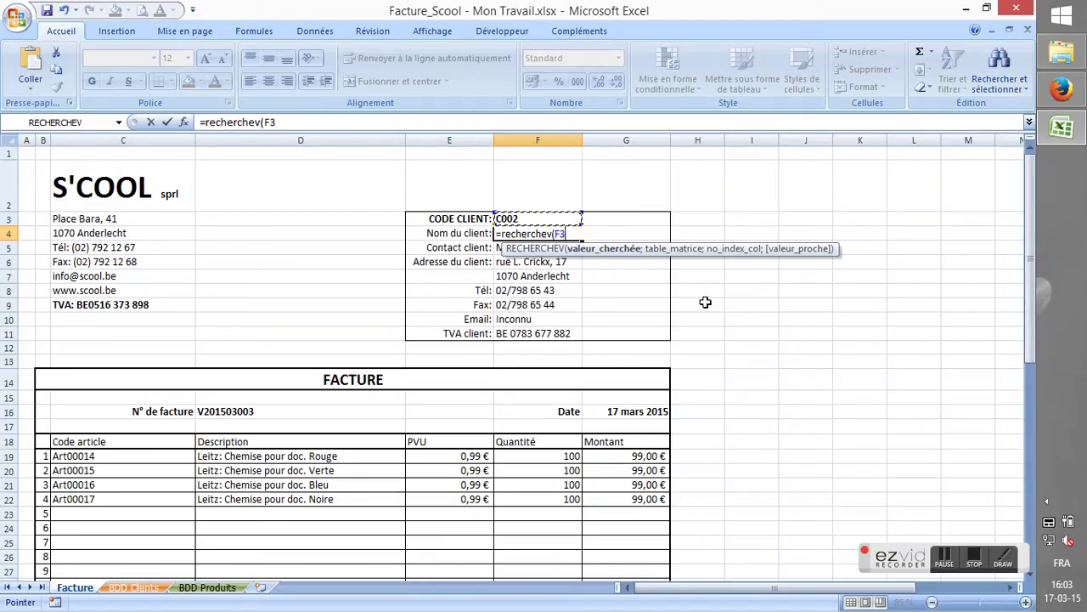
type(";")
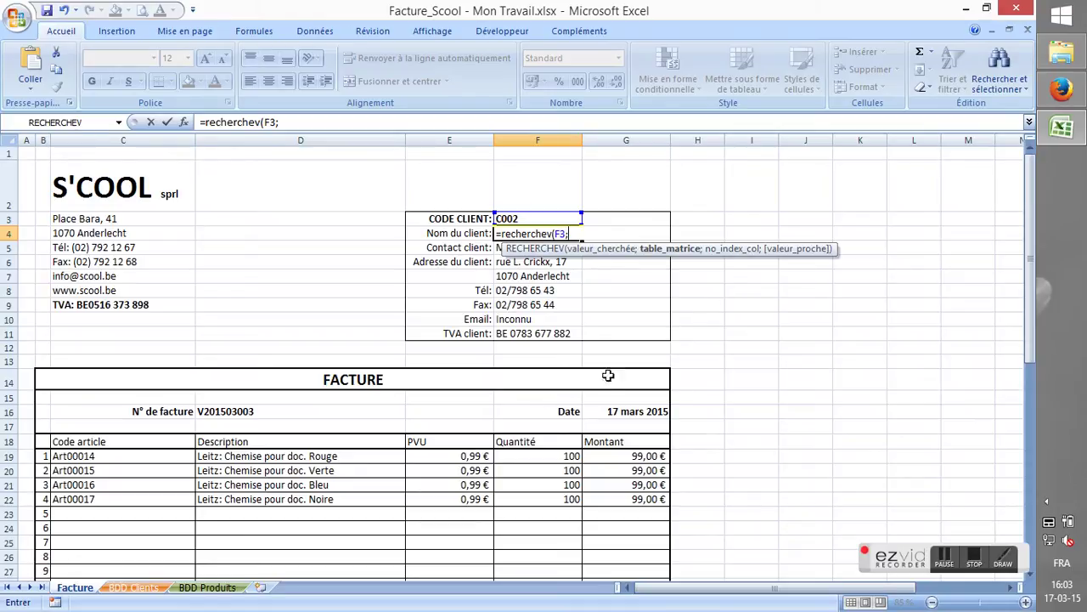
Step: Set the lookup table of the RECHERCHEV formula to A3:I12 on the BDD Clients sheet, ready for the column index argument
left_click(119, 592)
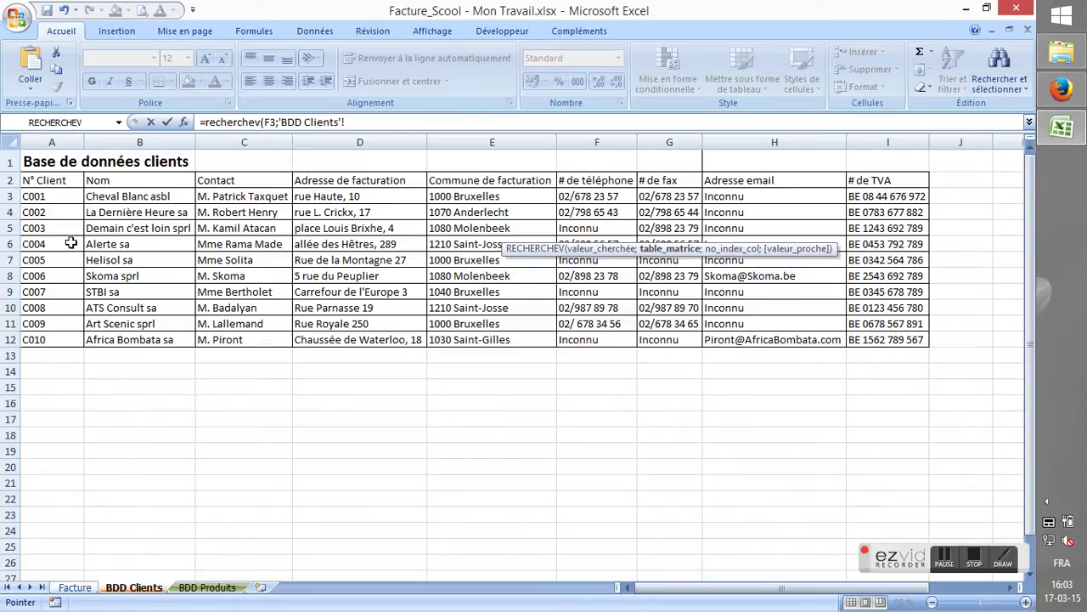
left_click(65, 200)
left_click_drag(65, 200, 39, 341)
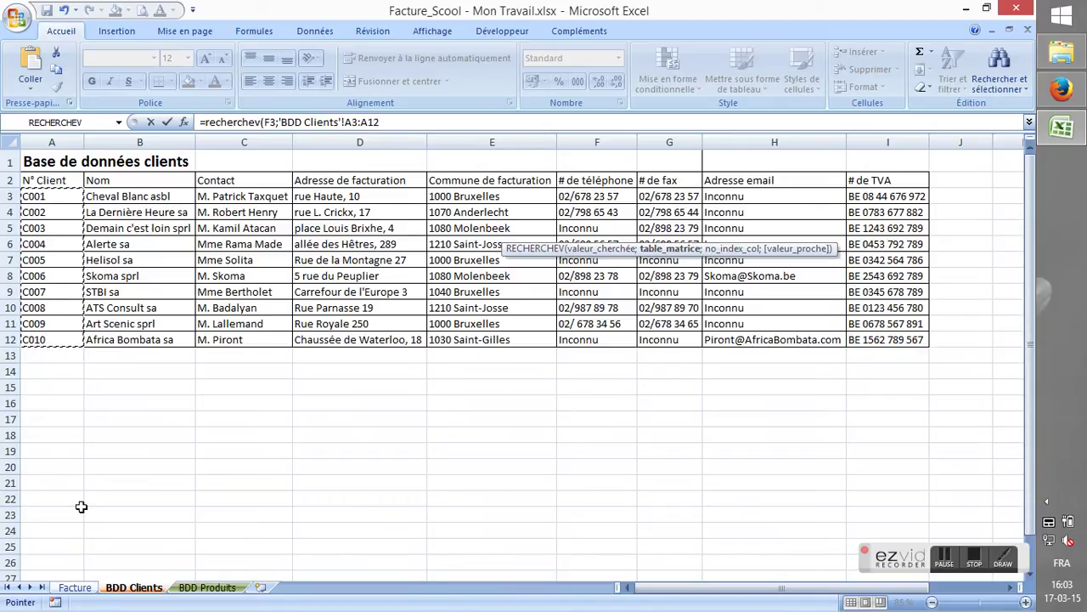
left_click(51, 195)
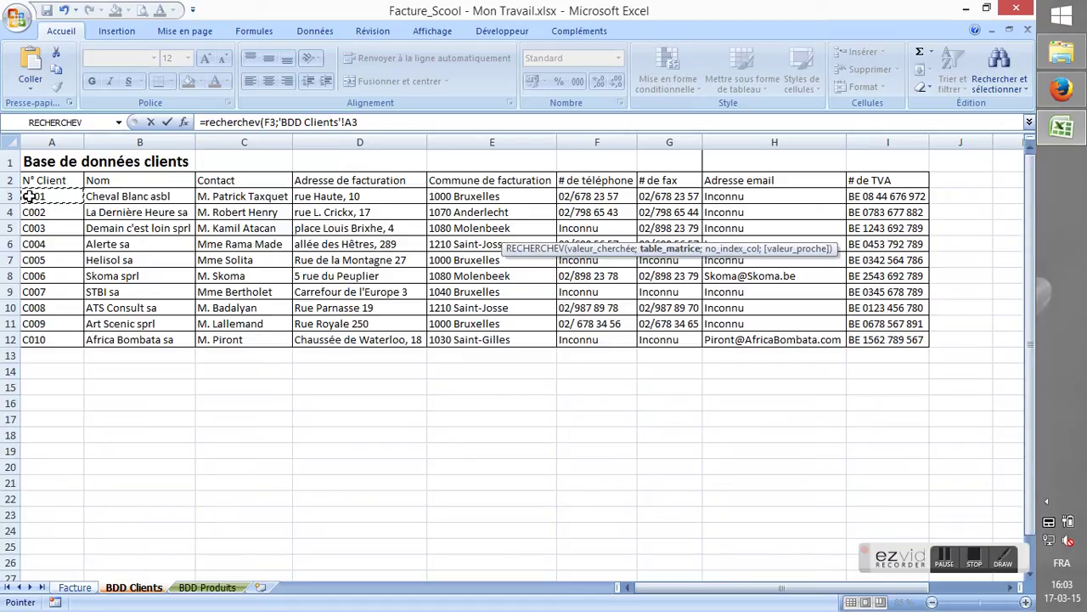
left_click(25, 161)
left_click(49, 182)
left_click(54, 196)
left_click_drag(64, 195, 875, 339)
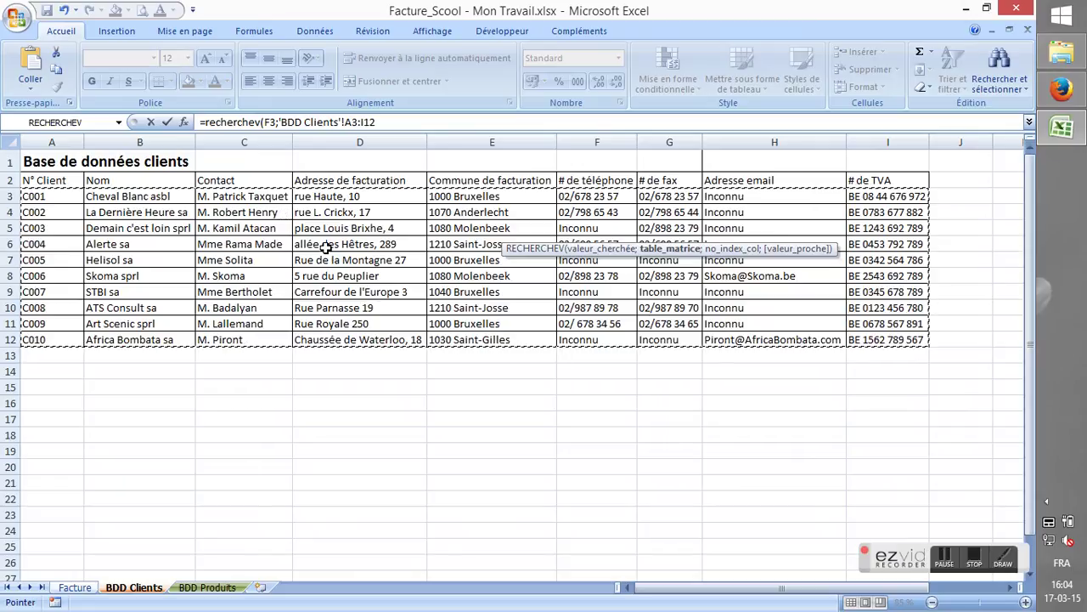
type(";")
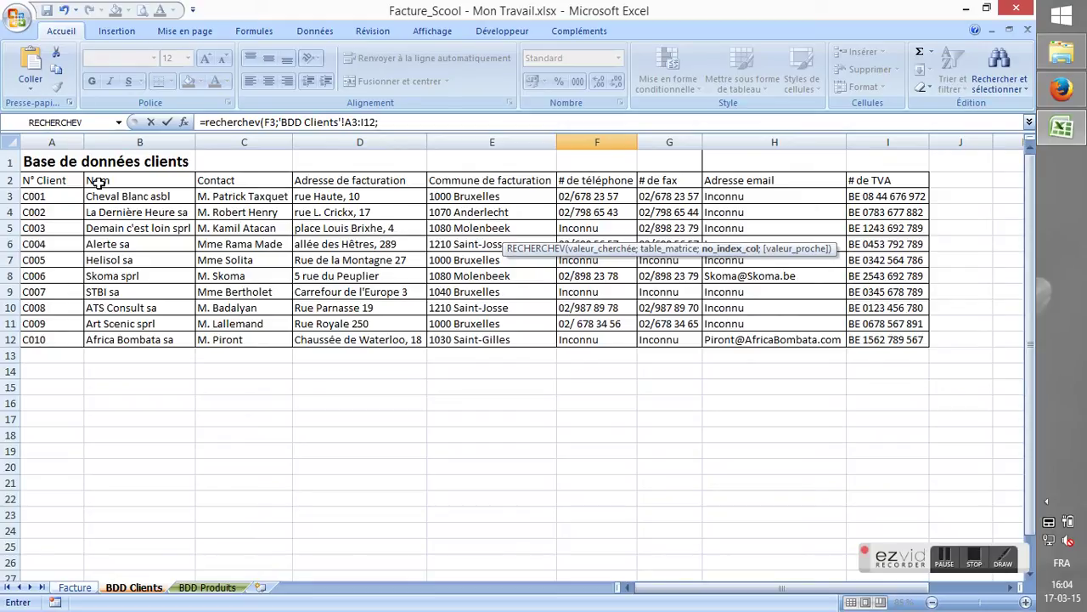
left_click(78, 588)
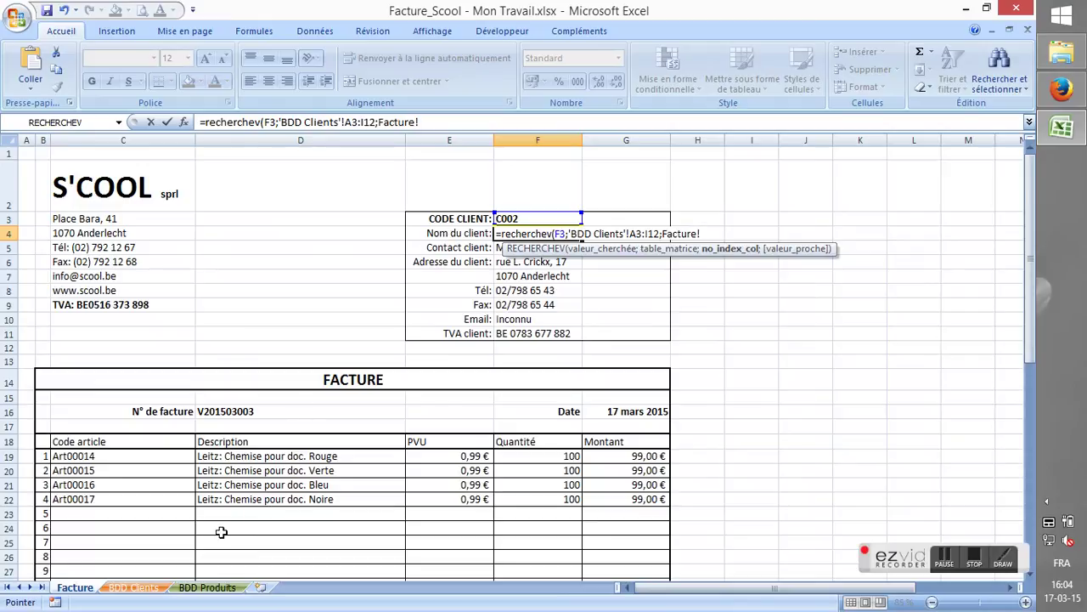
left_click(135, 587)
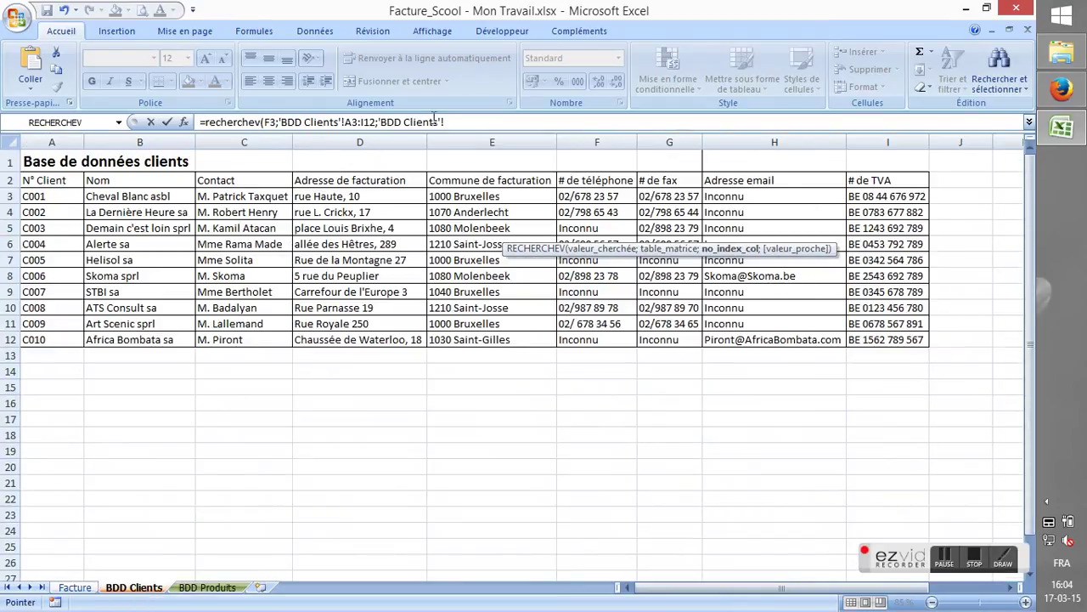
left_click_drag(445, 121, 378, 121)
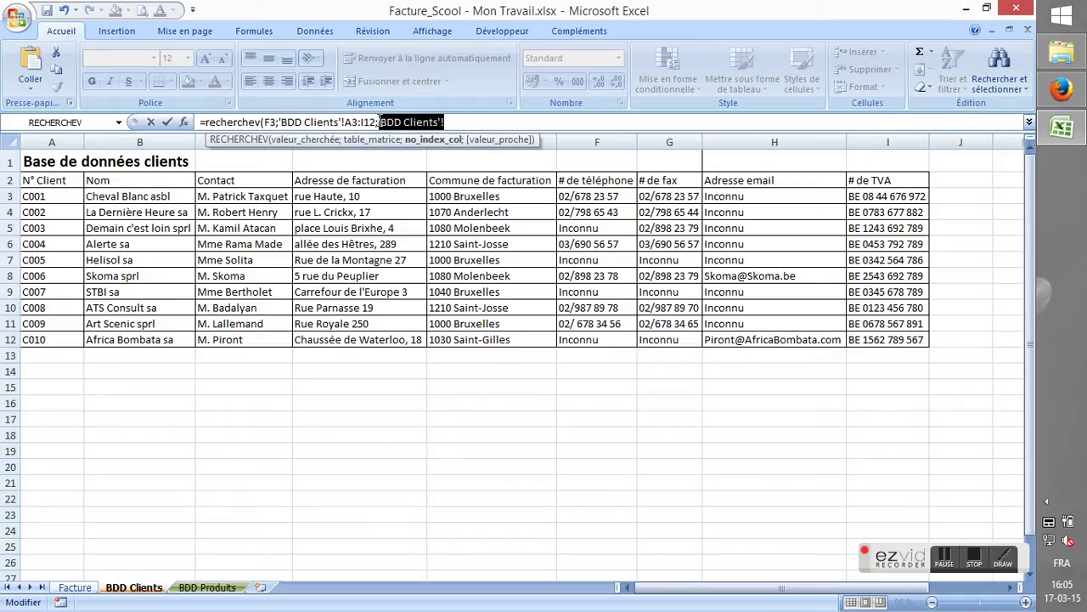
key("BackSpace")
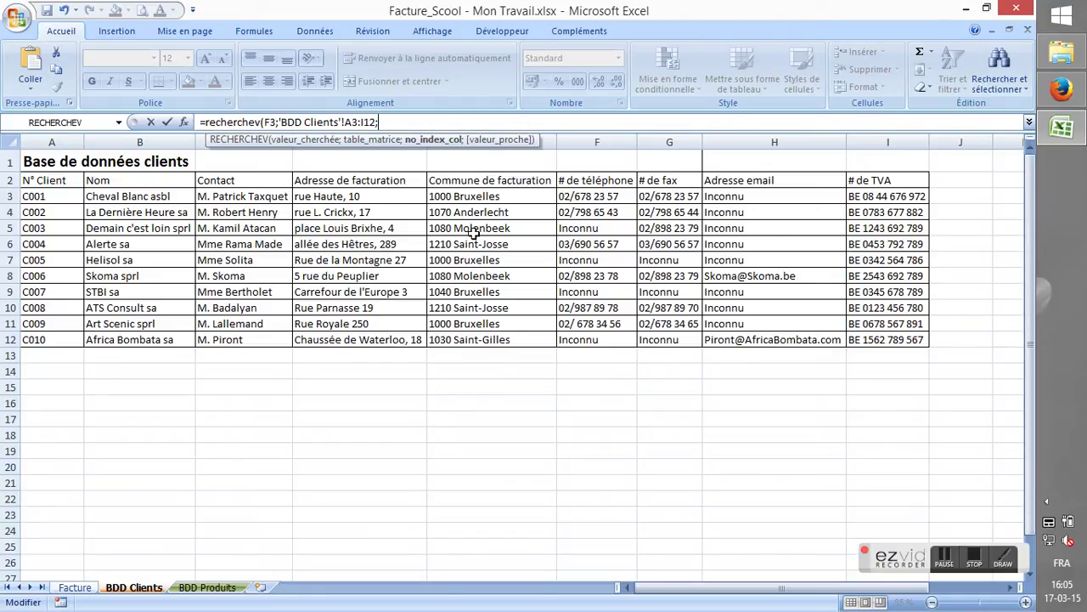
Step: Complete the RECHERCHEV formula in the client name cell F4 with column index 2 and exact match FAUX
type("2;faux")
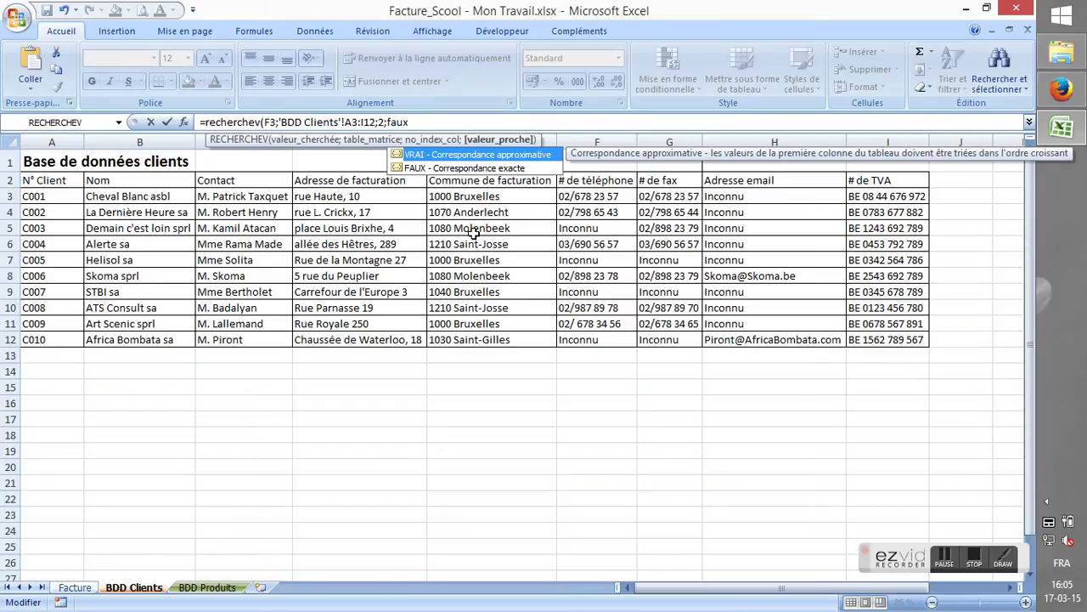
type(")")
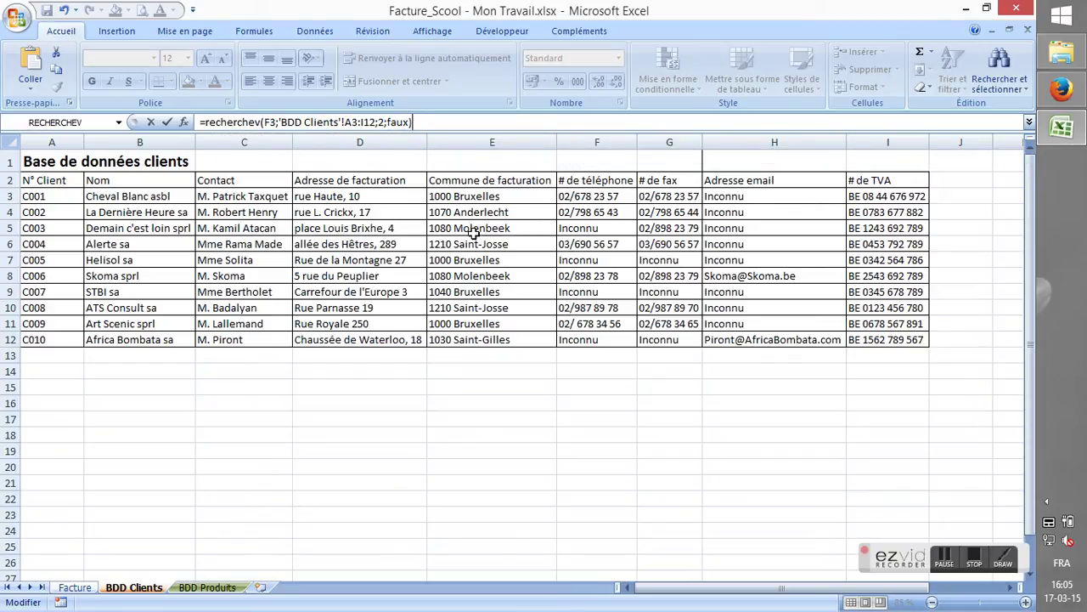
key("Return")
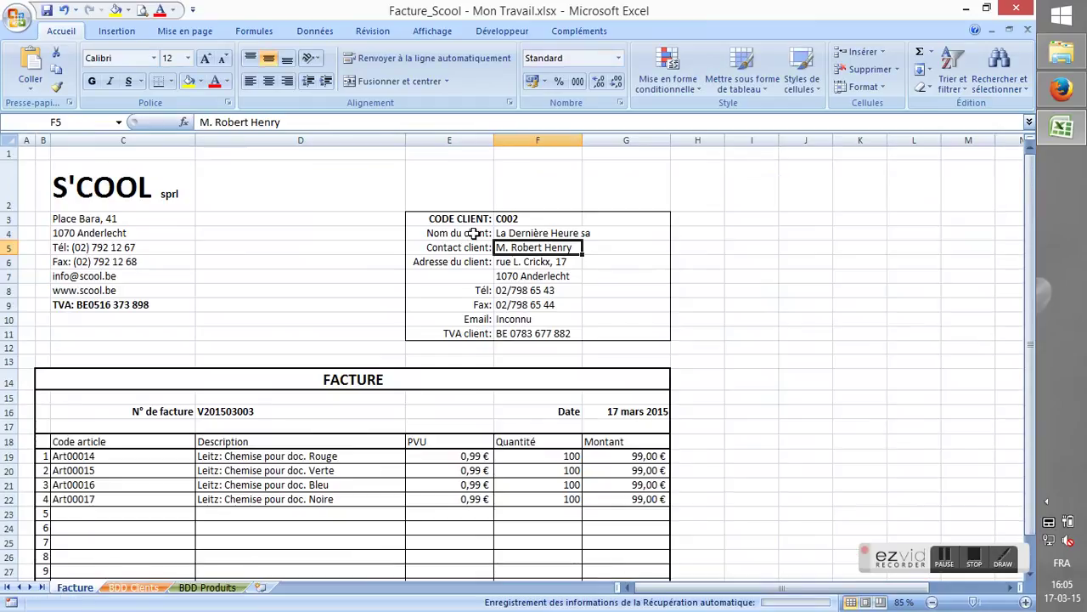
key("Up")
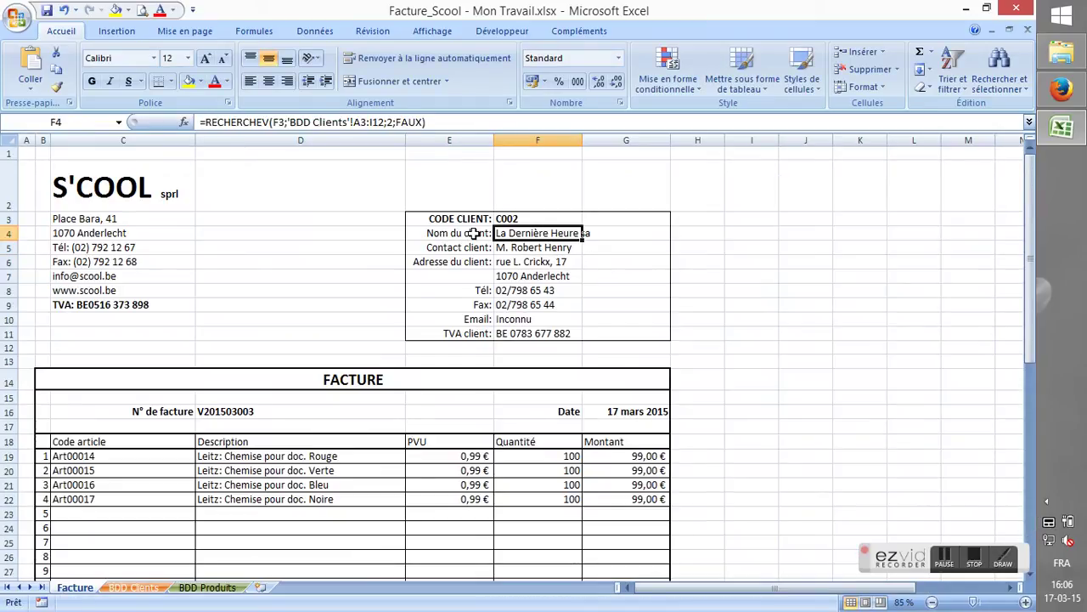
Step: Test the name lookup by changing the client code in F3 to STBI sa's code and comparing the result with BDD Clients
key("Down")
key("Up")
key("Up")
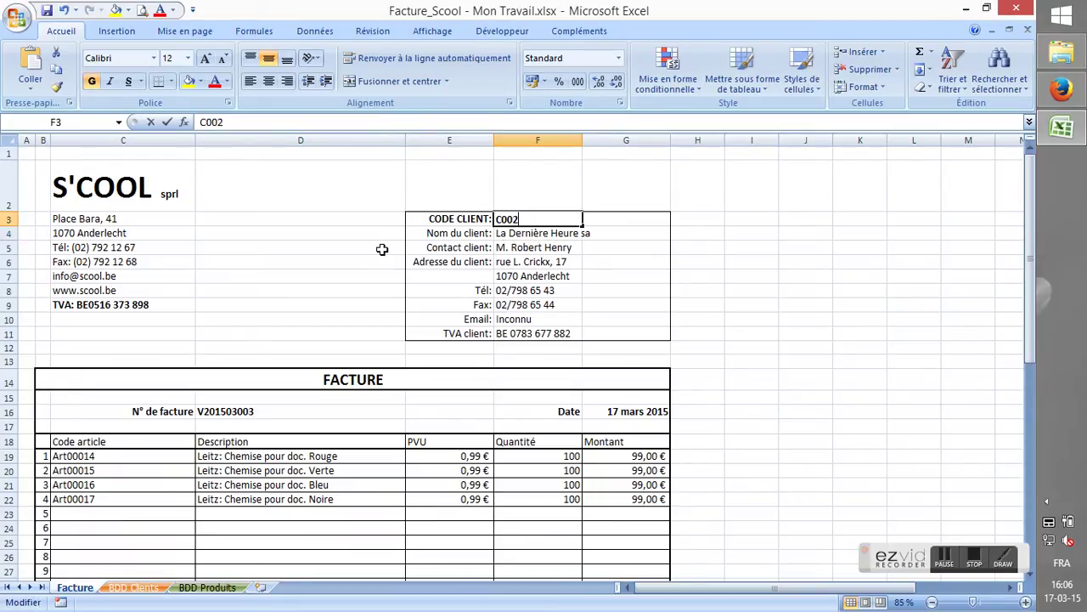
key("F2")
key("shift+Left")
key("shift+Left")
key("shift+Left")
type("00")
key("BackSpace")
type("7")
key("Return")
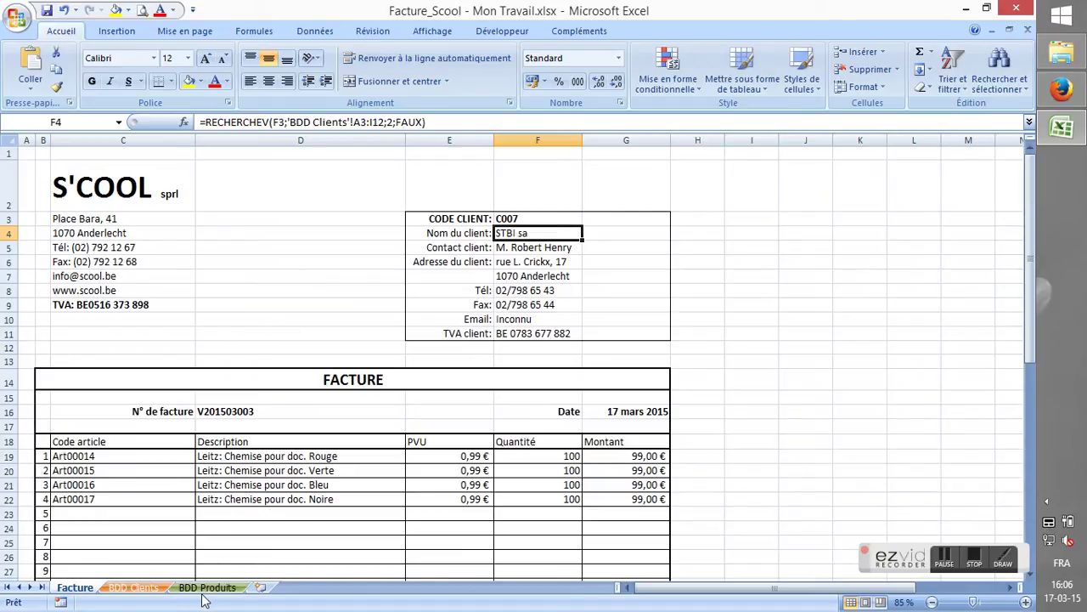
left_click(136, 587)
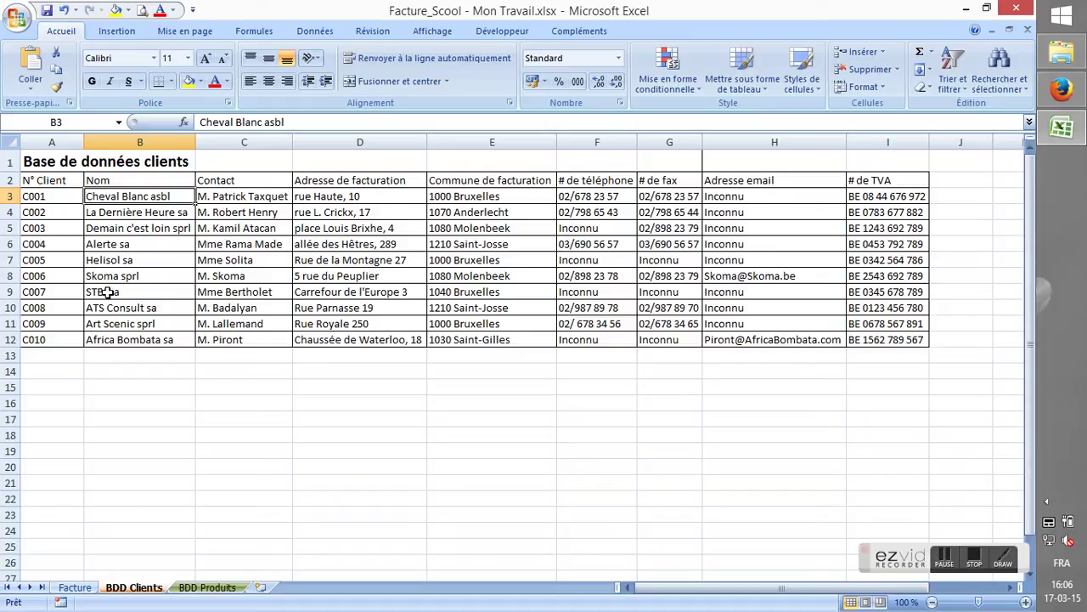
left_click(75, 587)
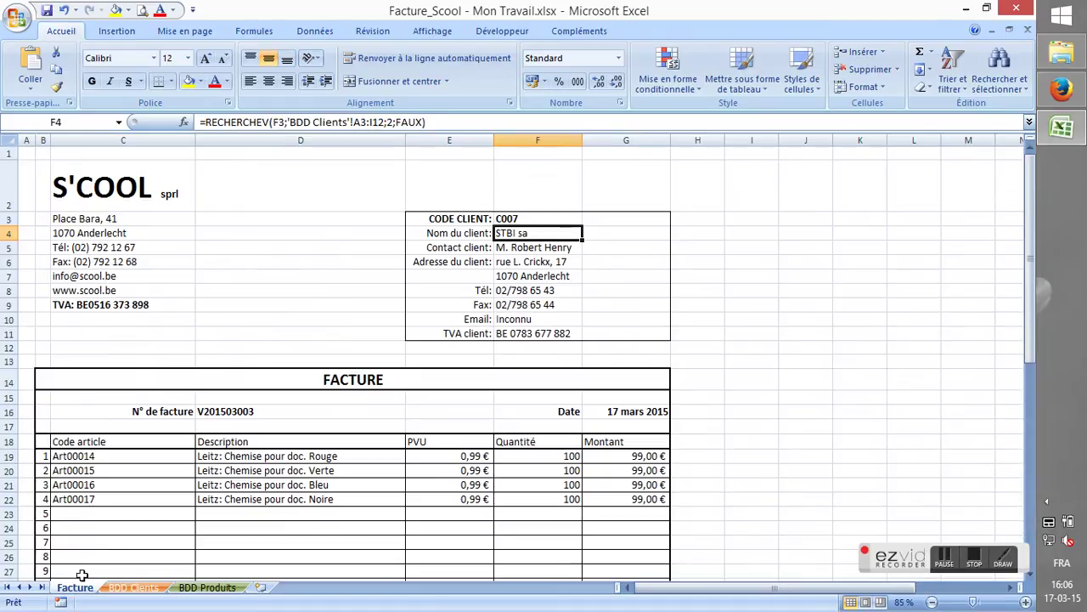
Step: Set the client code in F3 back to the code of La Dernière Heure sa
left_click(530, 246)
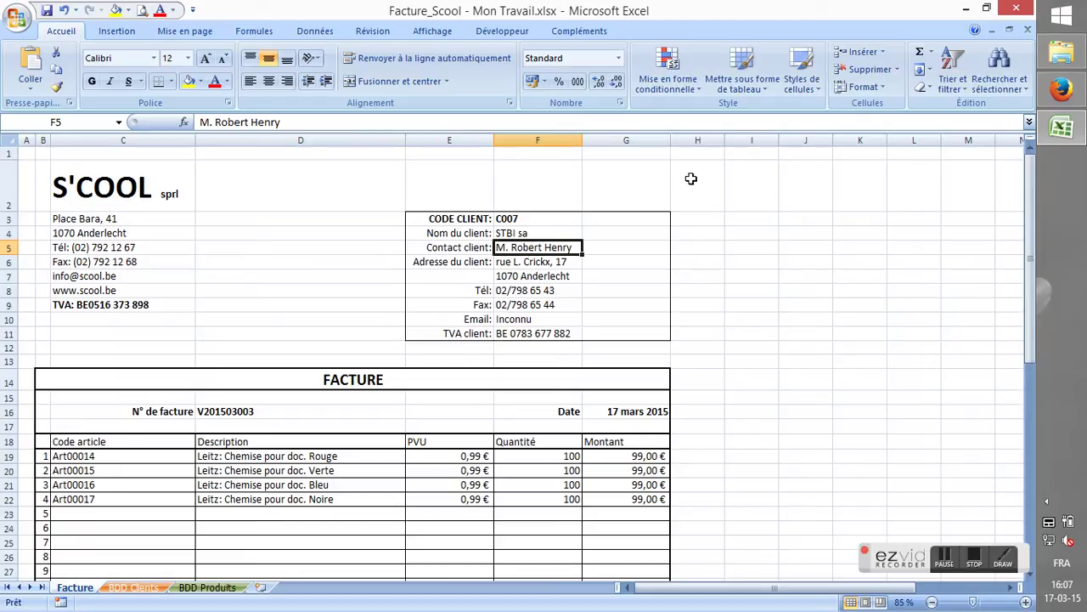
key("Up")
key("Up")
type("C002")
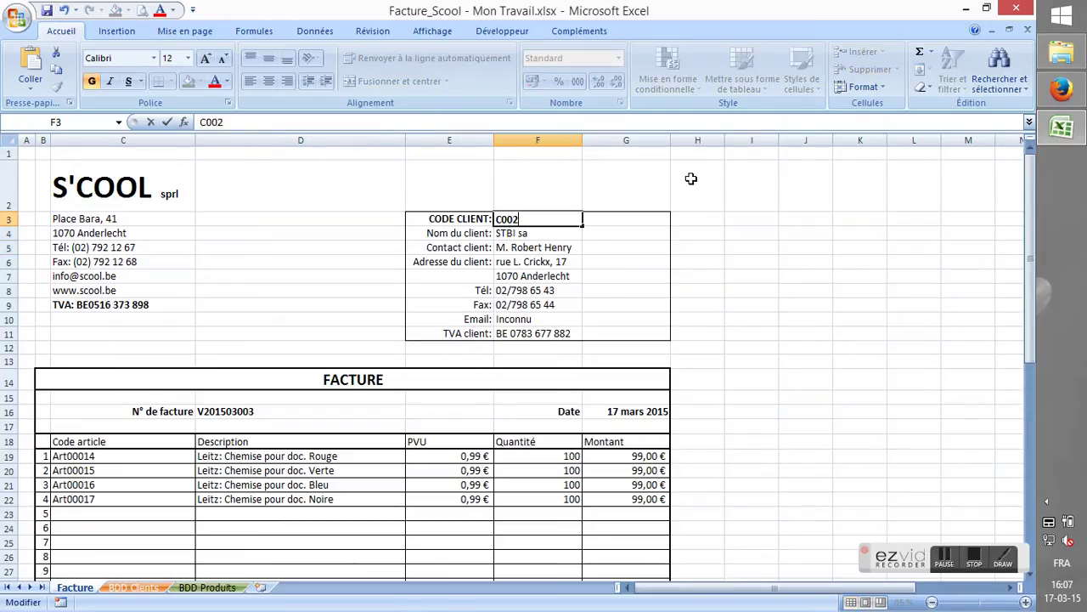
key("Return")
Step: Enter a RECHERCHEV formula in contact cell F5 with lookup value F3, table 'BDD Clients'!A3:I12, column index 3 and exact match FAUX
key("Down")
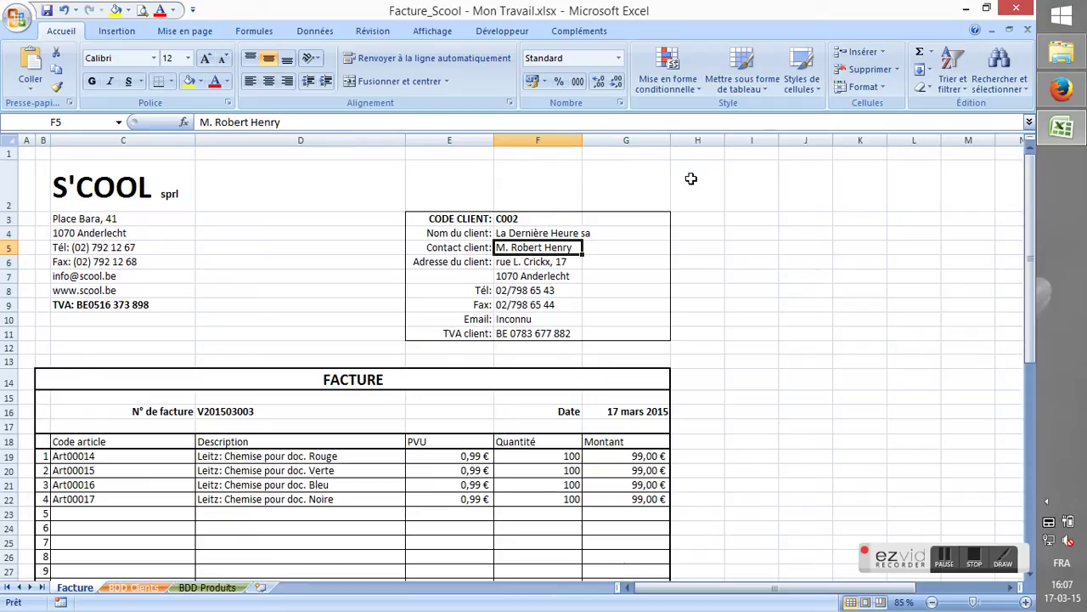
type("=re")
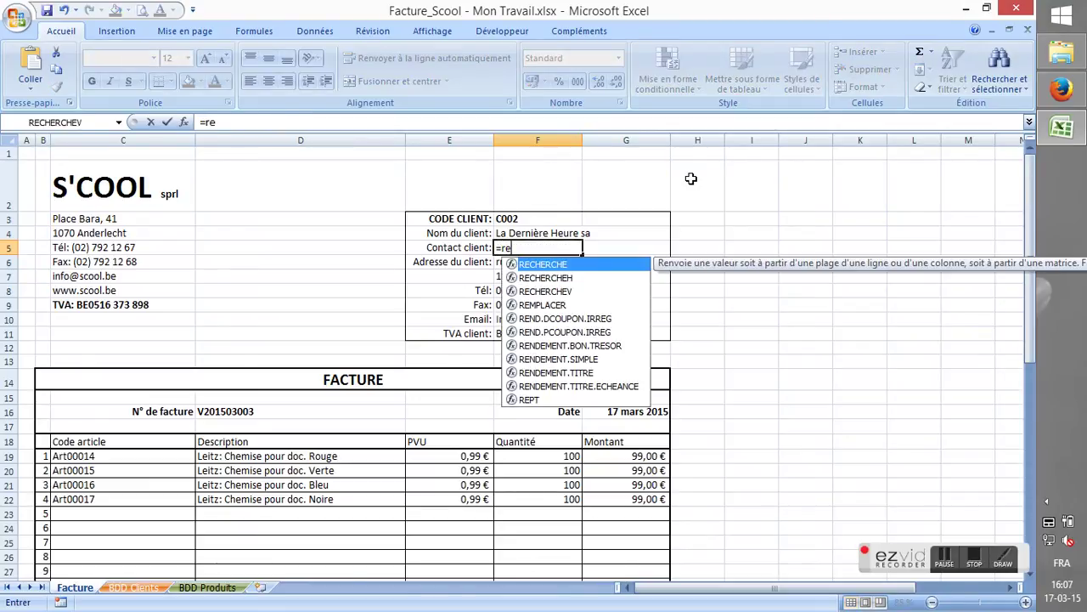
type("cherchev(")
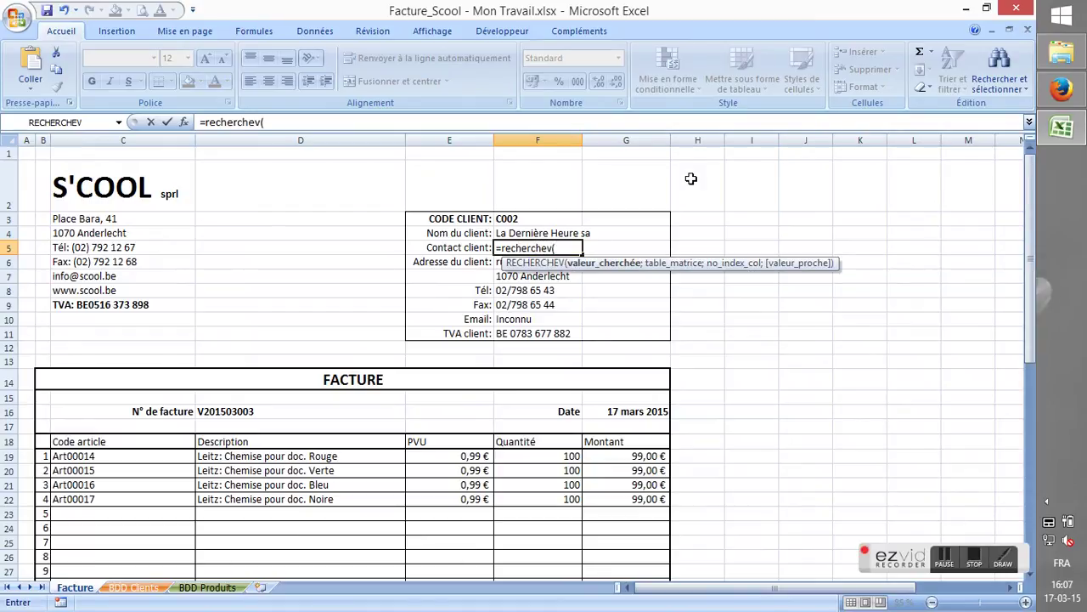
left_click(529, 218)
type(";")
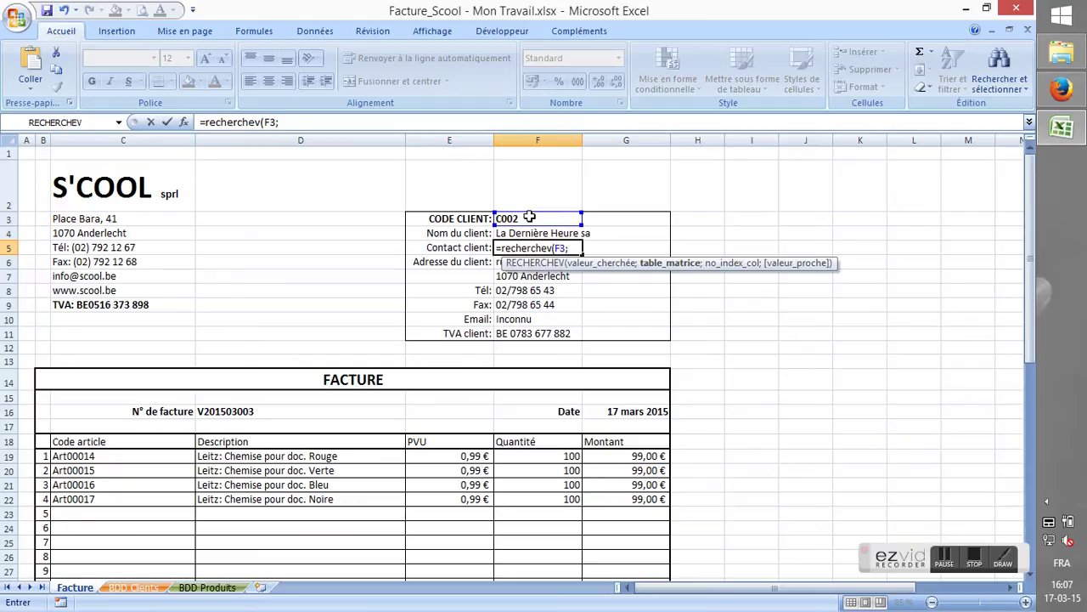
left_click(143, 588)
left_click_drag(42, 199, 888, 340)
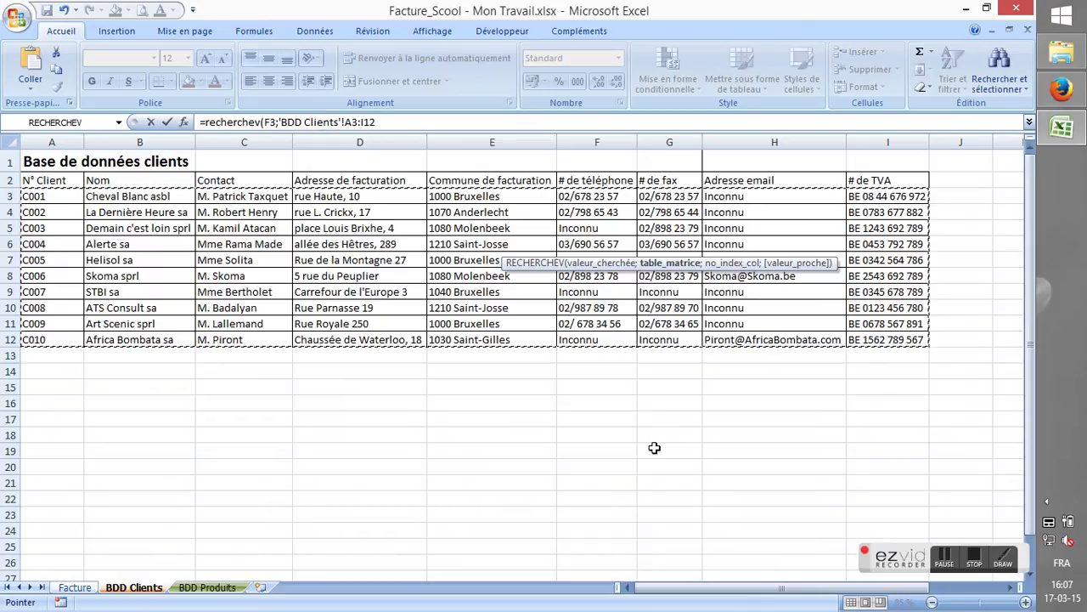
type(";")
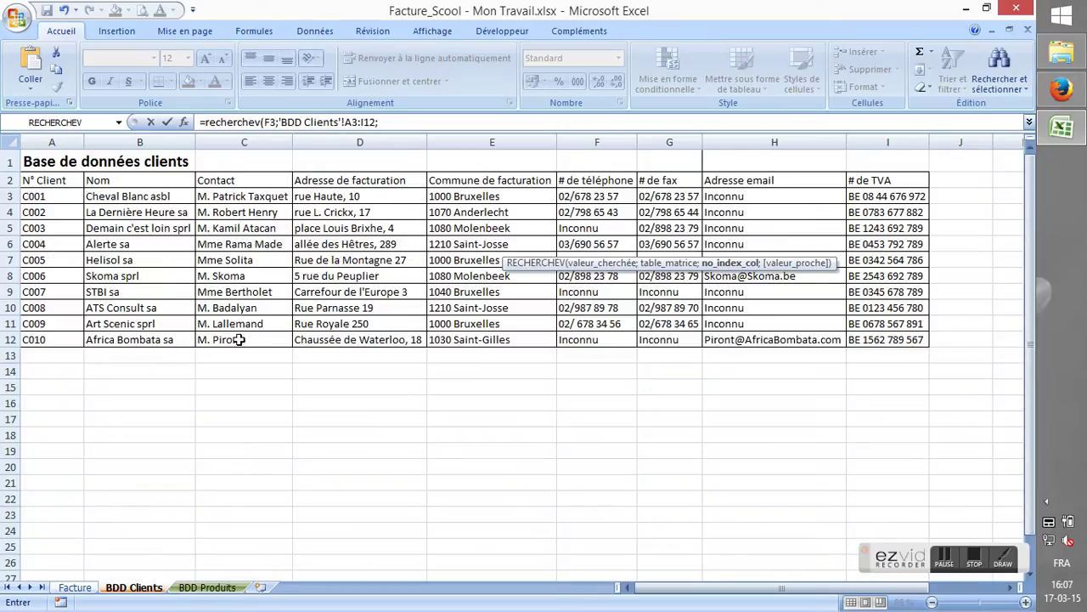
type("3;faux")
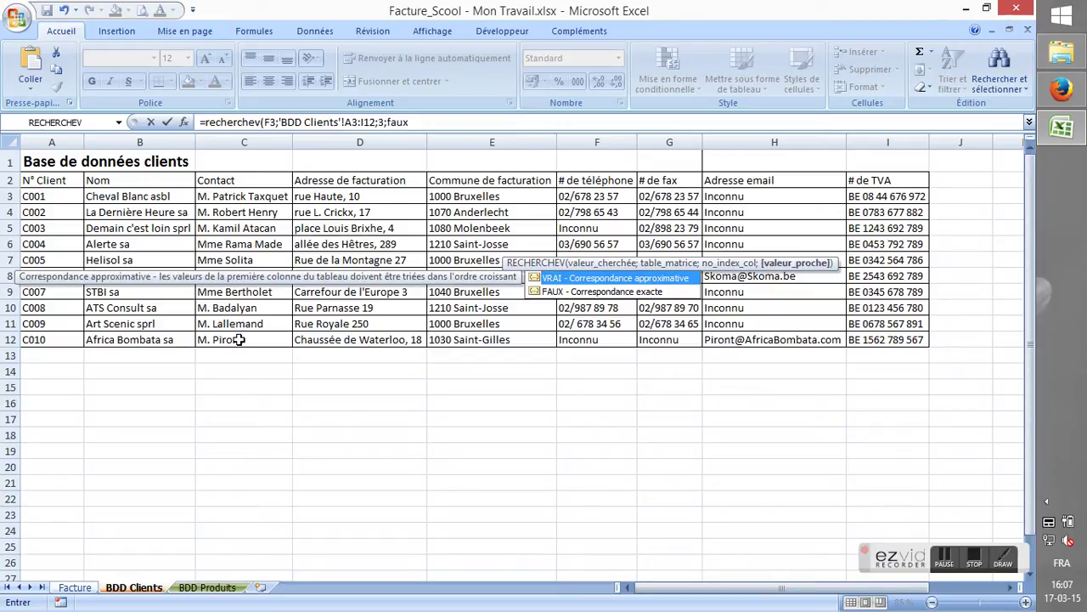
type(")")
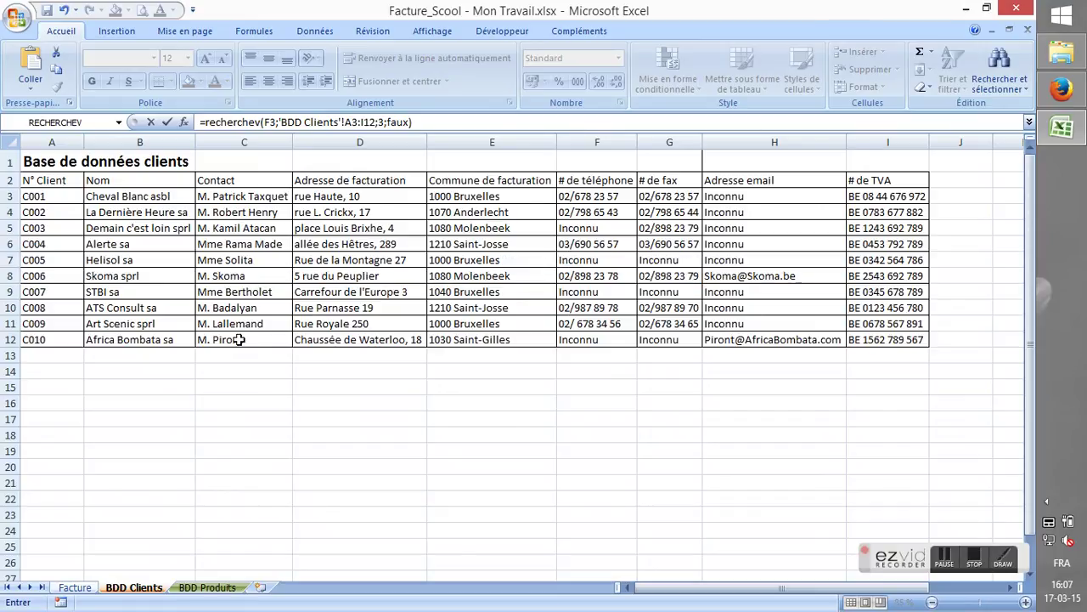
key("Return")
key("Up")
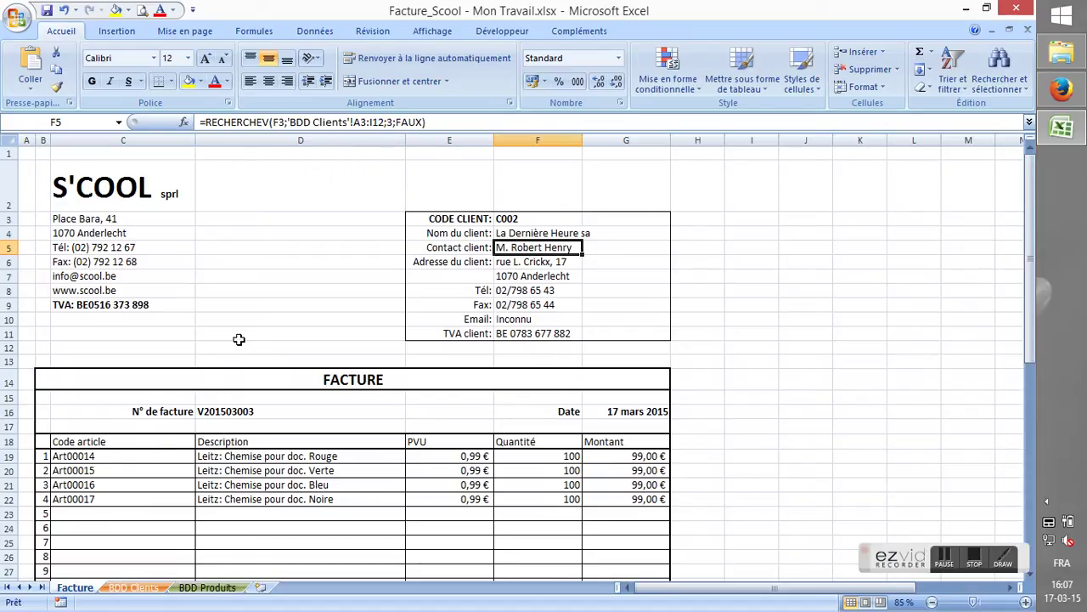
Step: Enter a RECHERCHEV formula in address cell F6 with lookup value F3, table 'BDD Clients'!A3:I12, column index 4 and exact match FAUX
key("Down")
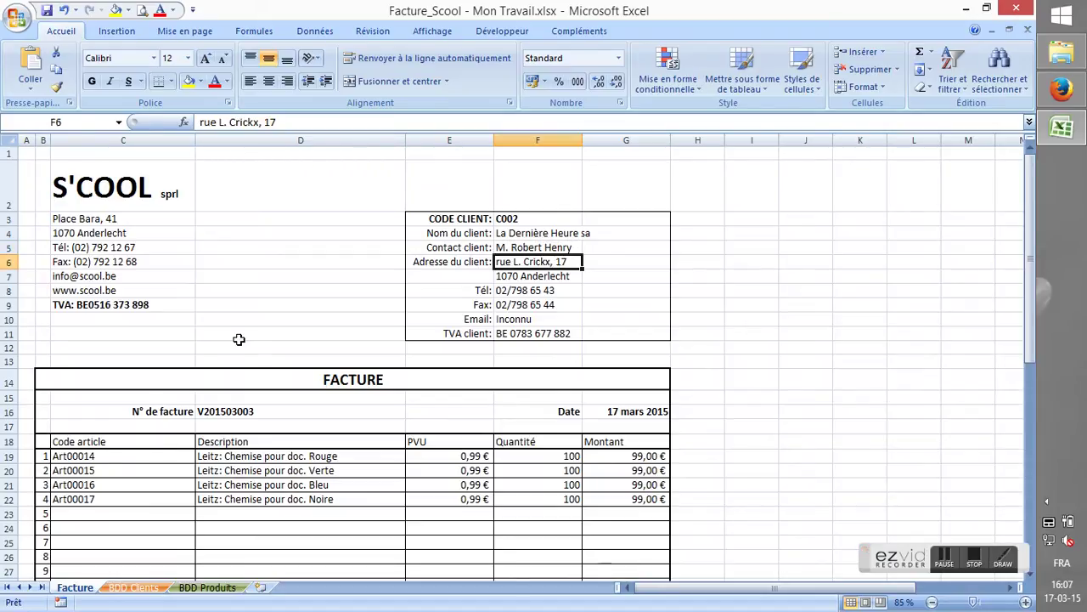
type("=reche")
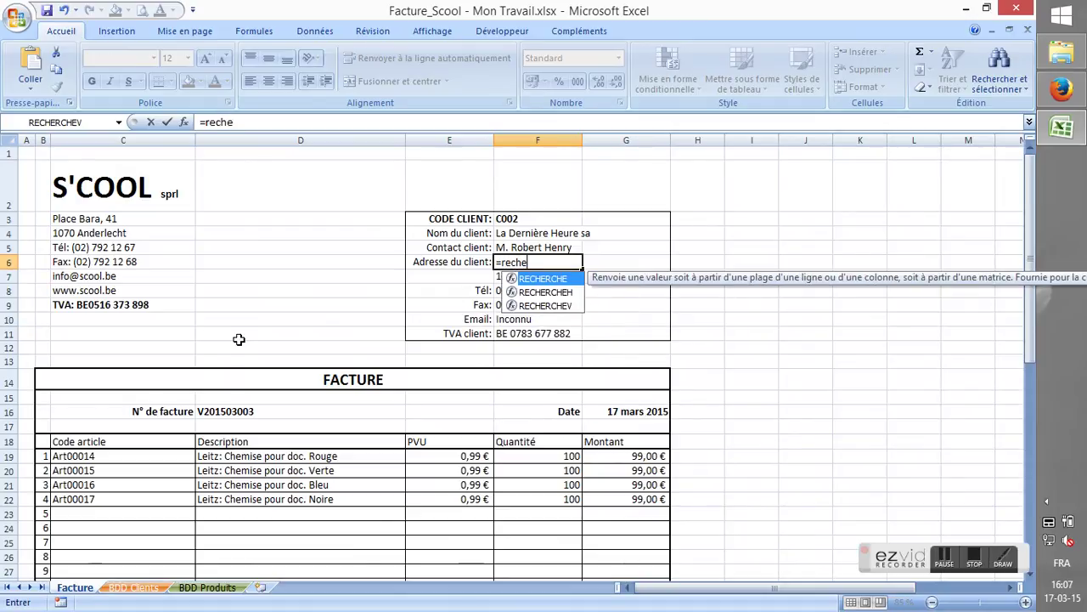
type("rchev(")
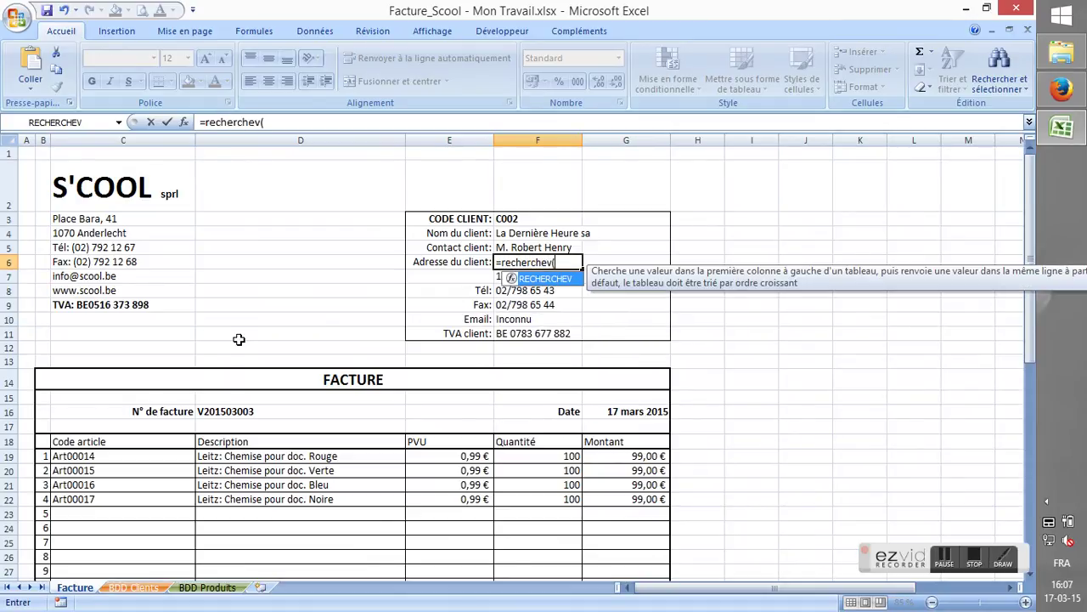
key("Up")
key("Up")
key("Up")
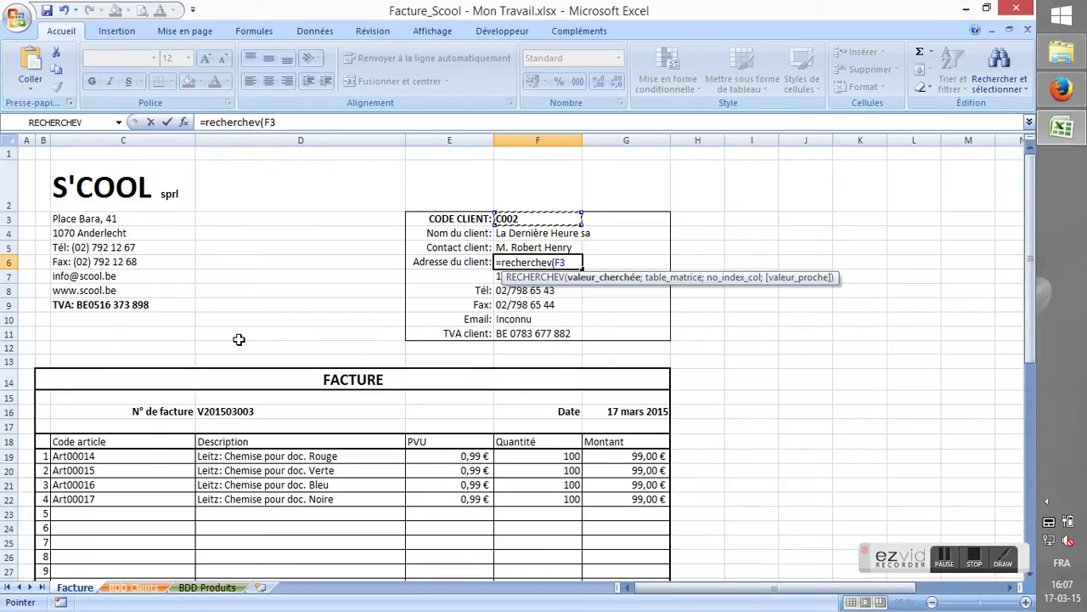
type(";")
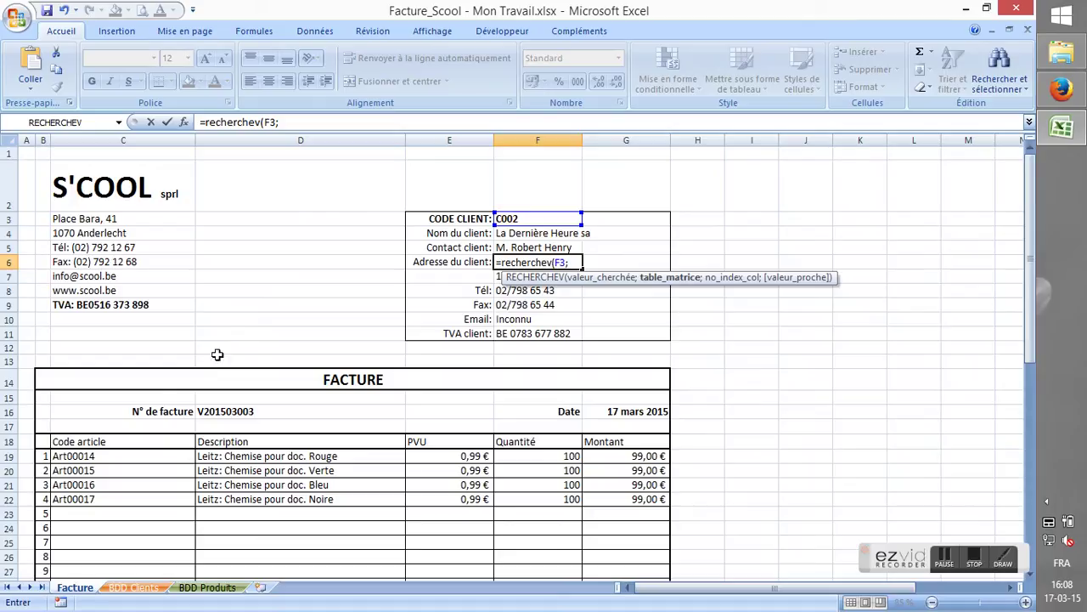
left_click(133, 588)
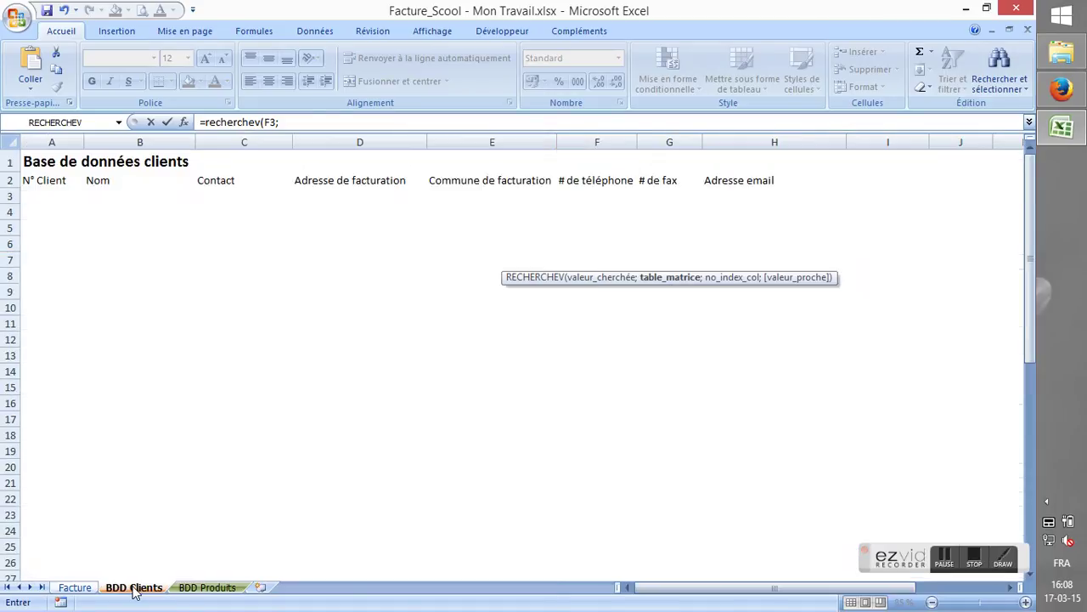
left_click_drag(53, 195, 863, 339)
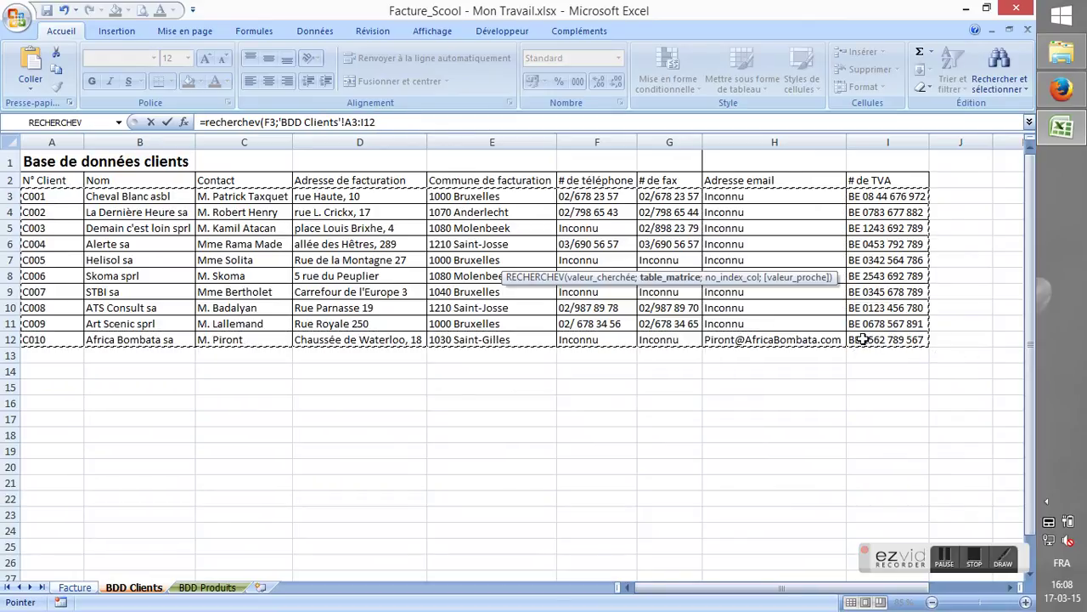
type(";")
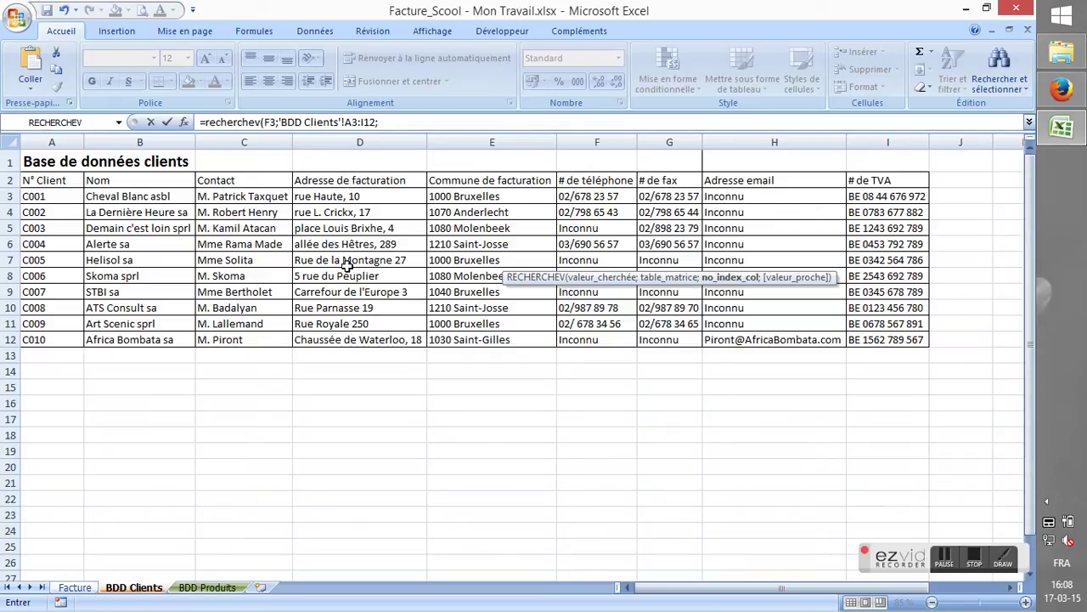
type("4;faux")
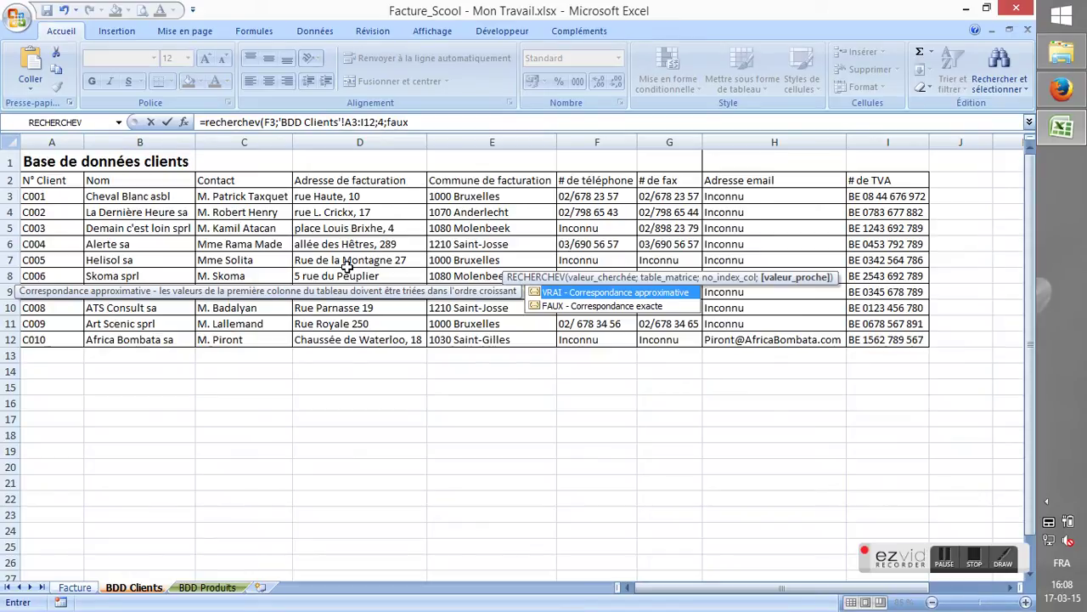
type(")")
key("Return")
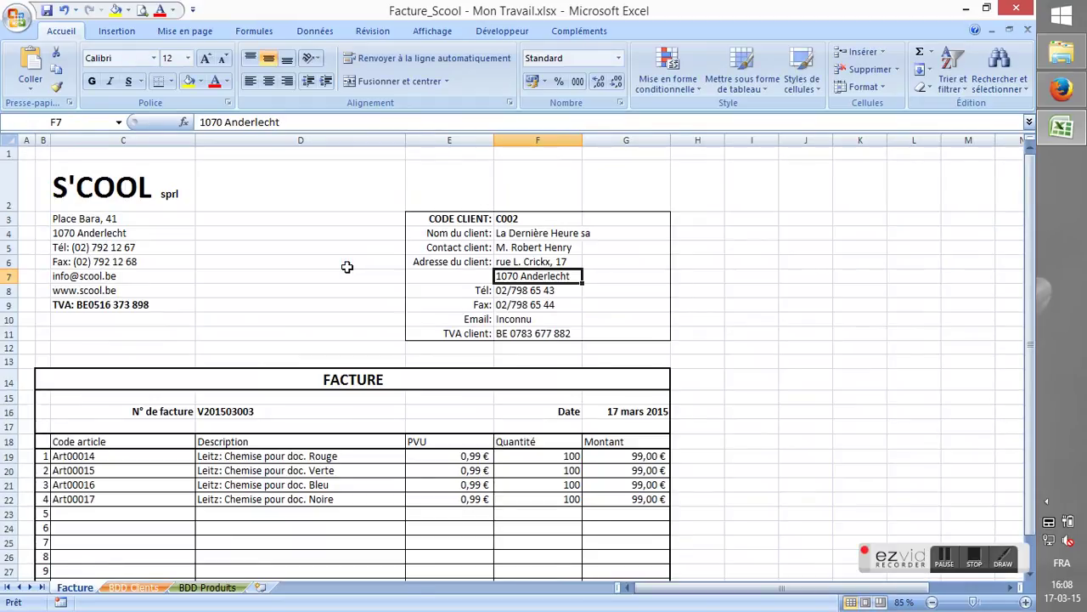
Step: Enter a RECHERCHEV formula in town cell F7 with lookup value F3, table 'BDD Clients'!A3:I12, column index 4 and exact match FAUX
type("=recherchev")
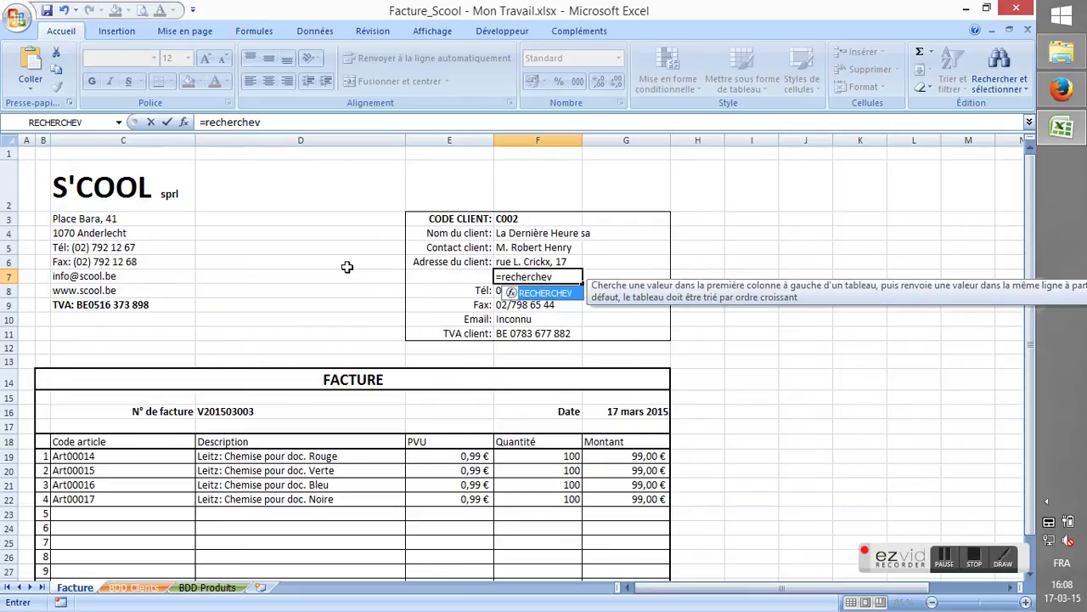
type("(")
left_click(514, 220)
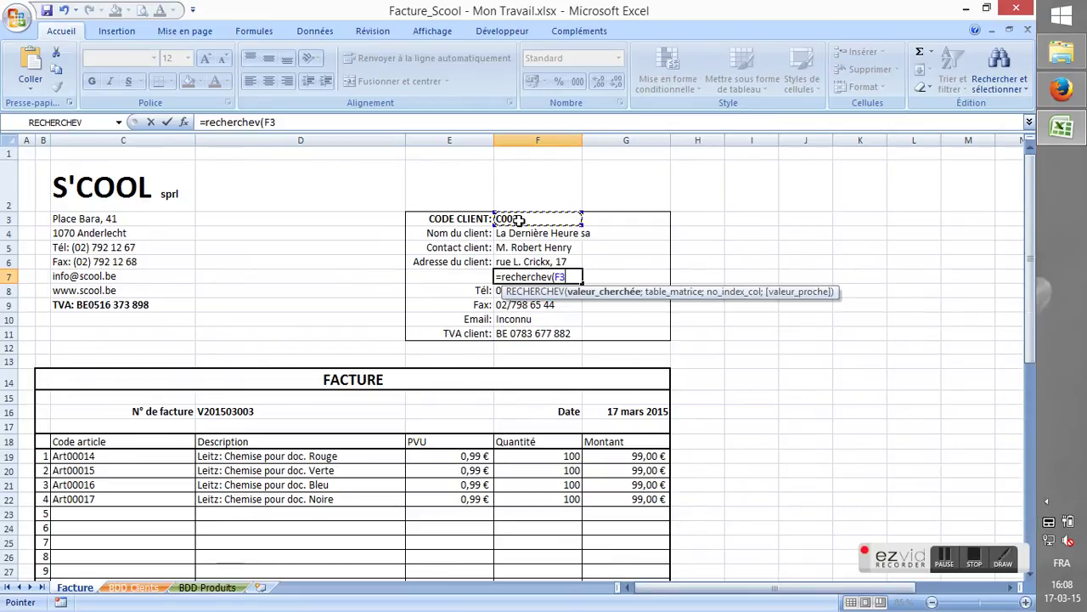
type(";")
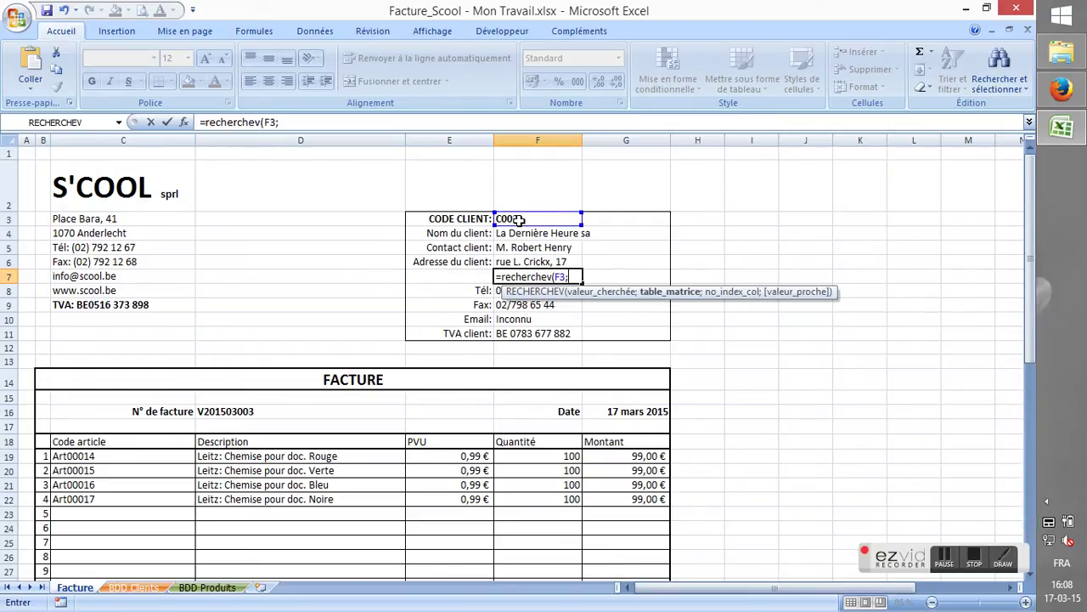
left_click(134, 587)
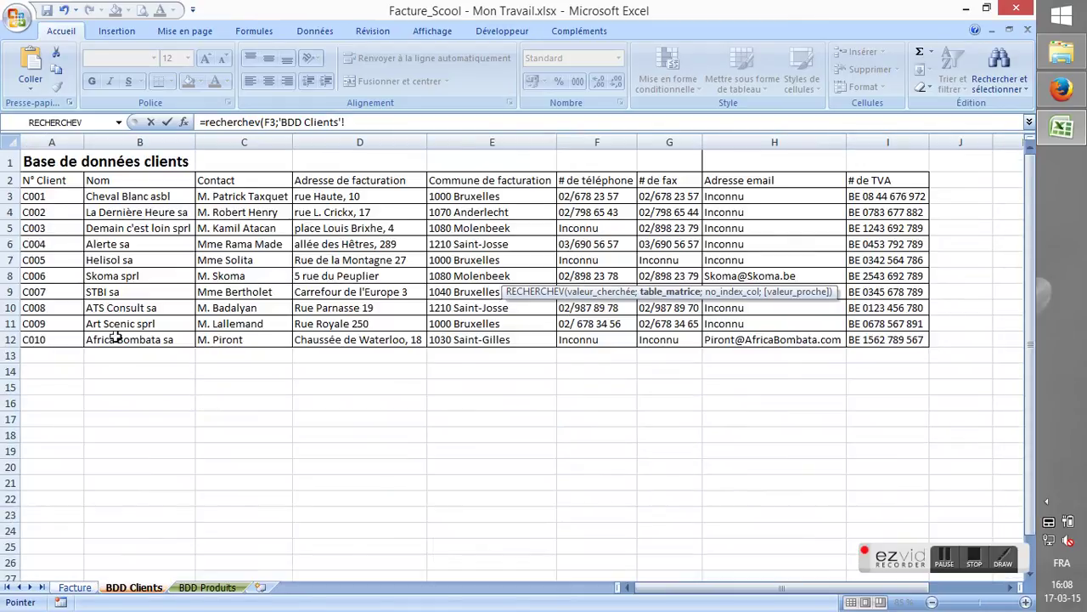
left_click_drag(54, 197, 854, 338)
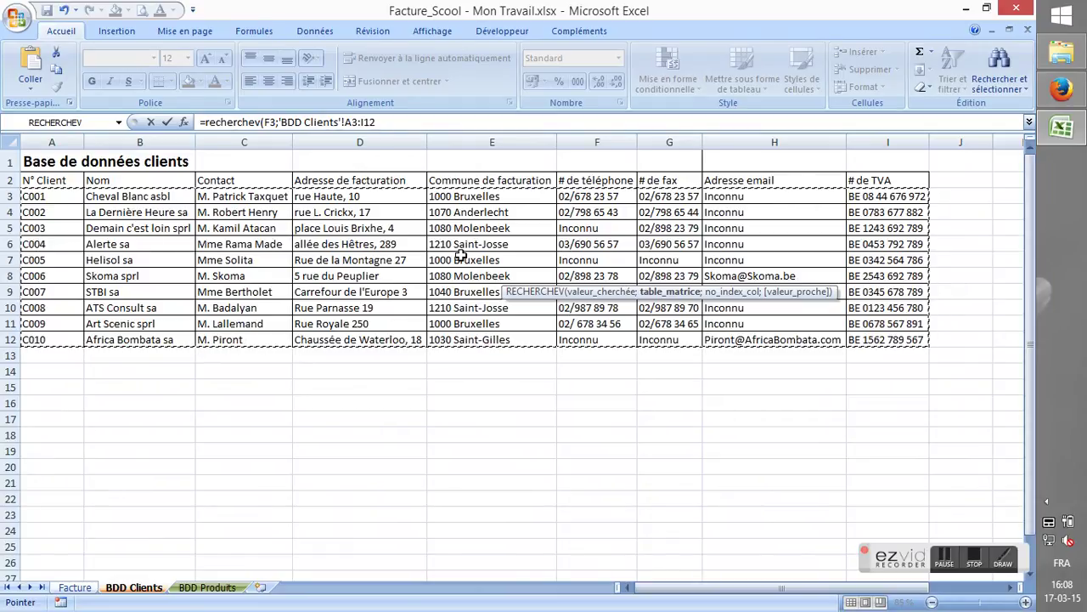
type(";")
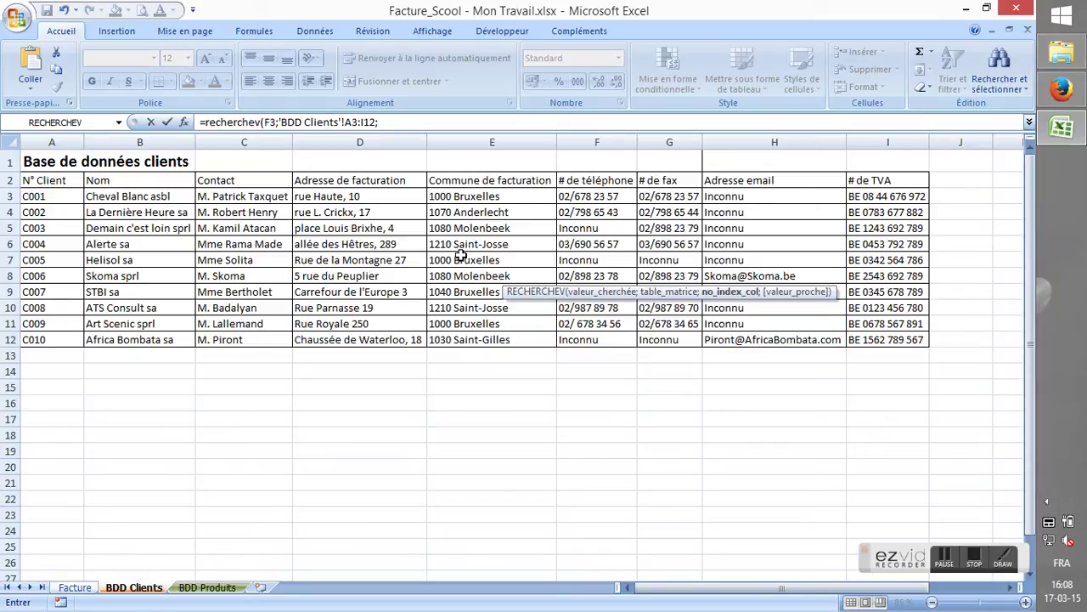
type("4;faux")
type(")")
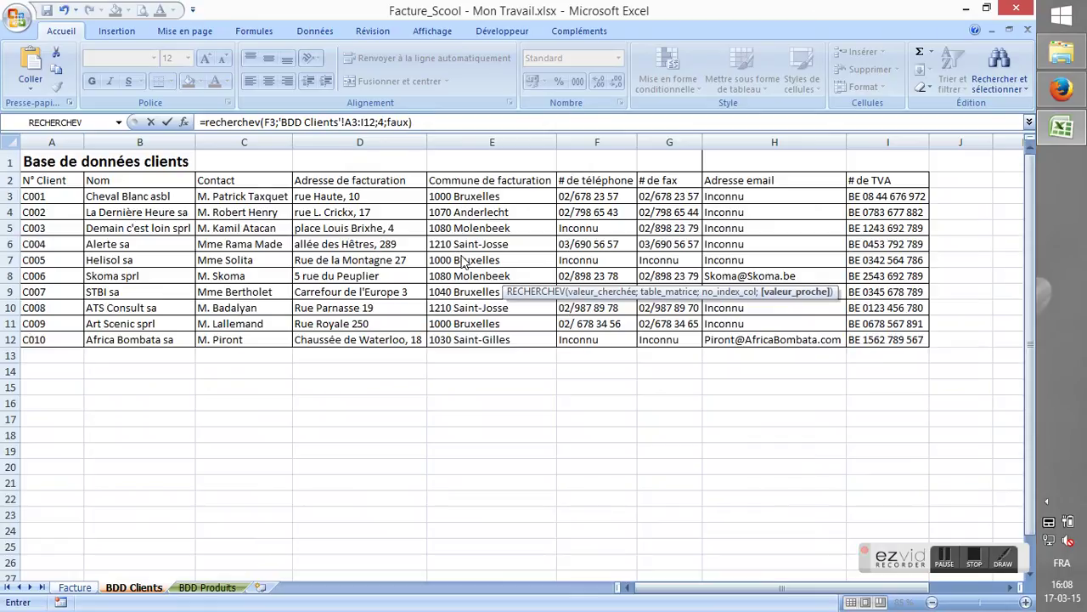
key("Return")
Step: Set the column index in F7's RECHERCHEV formula to 5
key("Up")
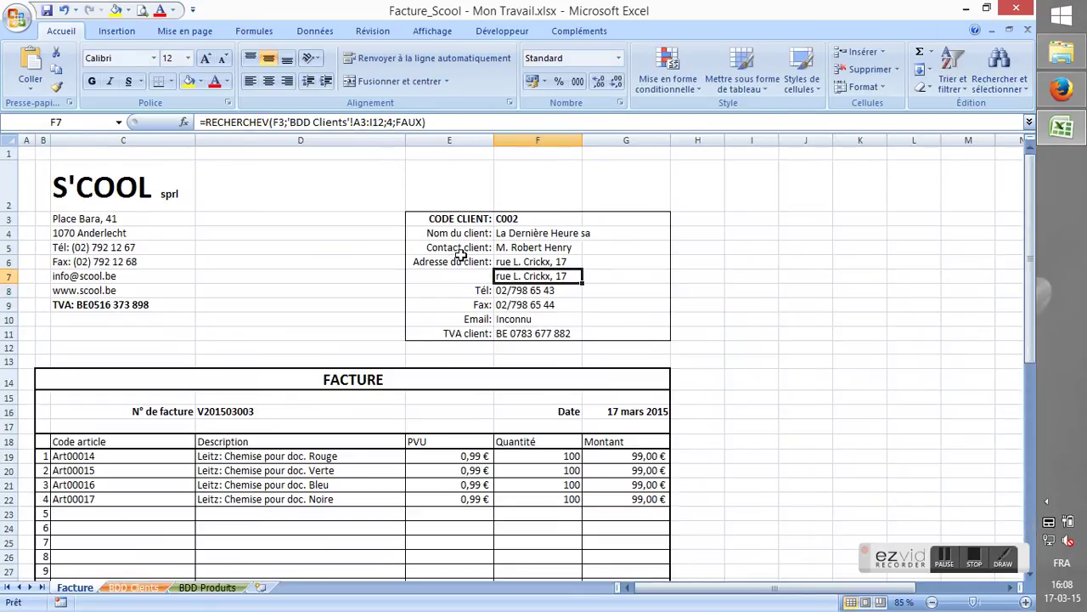
key("F2")
key("Left")
key("Left")
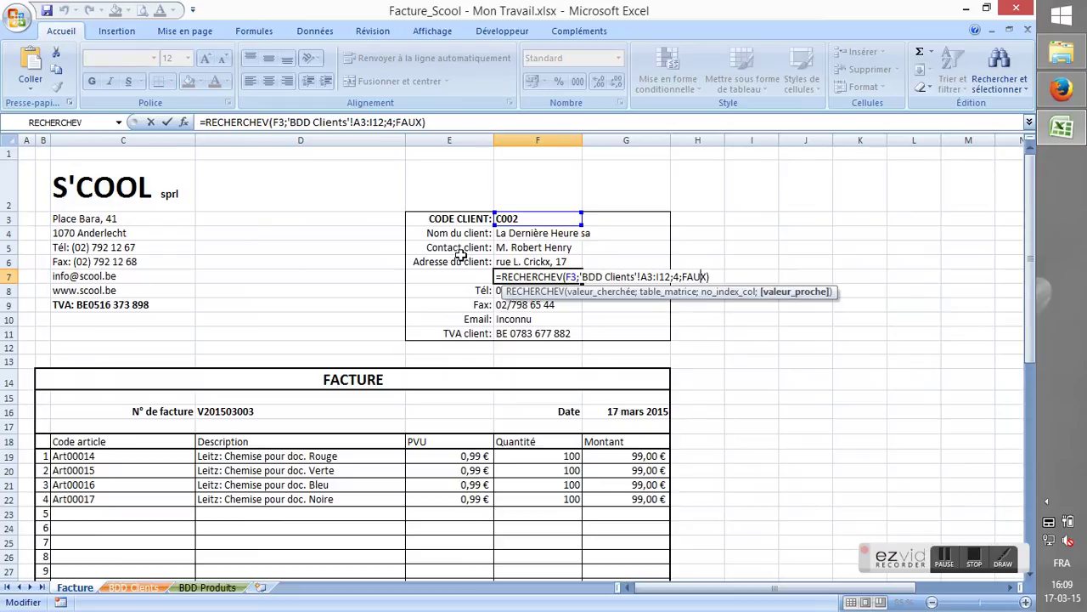
key("Left")
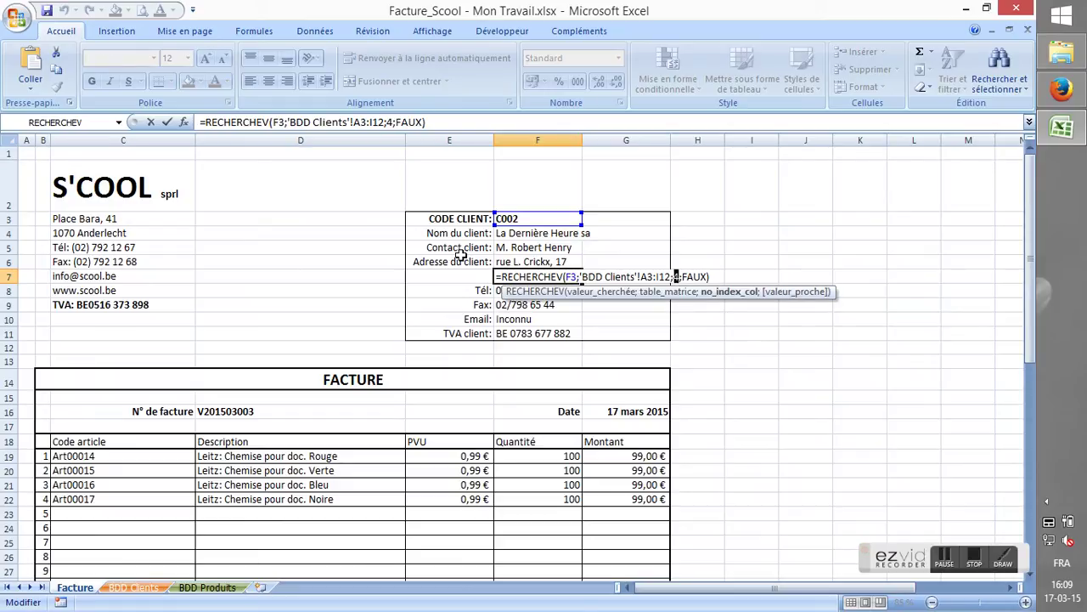
type("5")
key("Return")
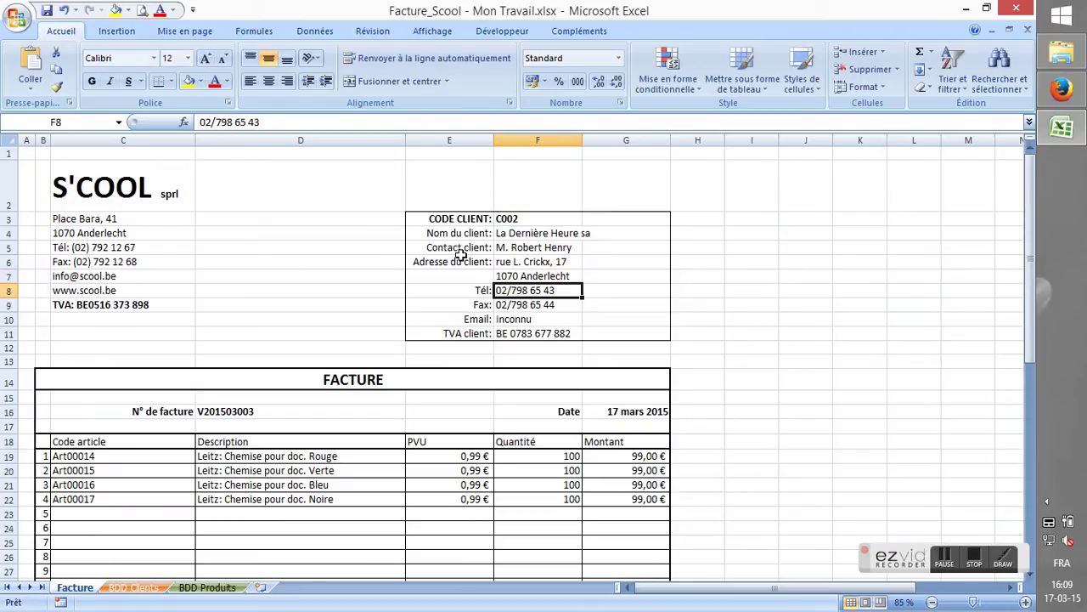
Step: Enter a RECHERCHEV formula in phone cell F8 with only table 'BDD Clients'!A3:I12, column index 6 and FAUX, omitting the lookup value
type("=")
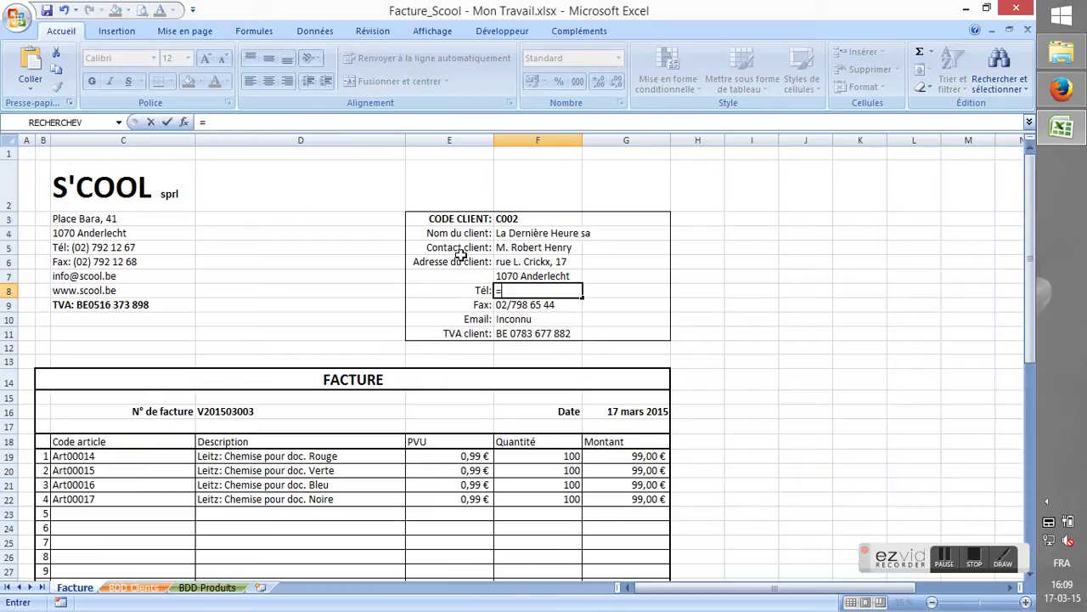
type("recherchev(")
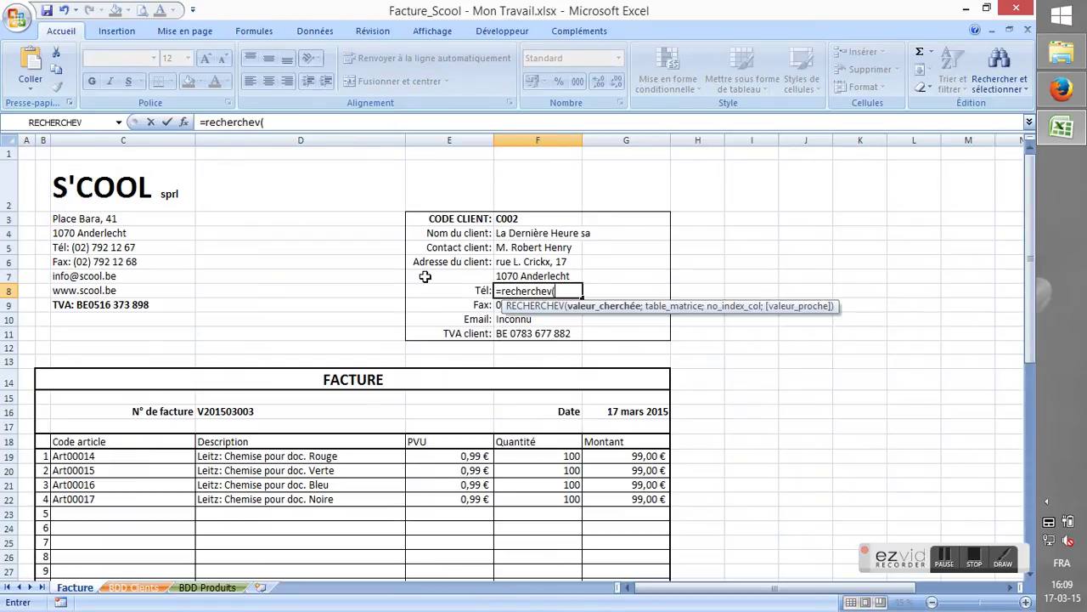
left_click(136, 587)
left_click_drag(58, 196, 857, 335)
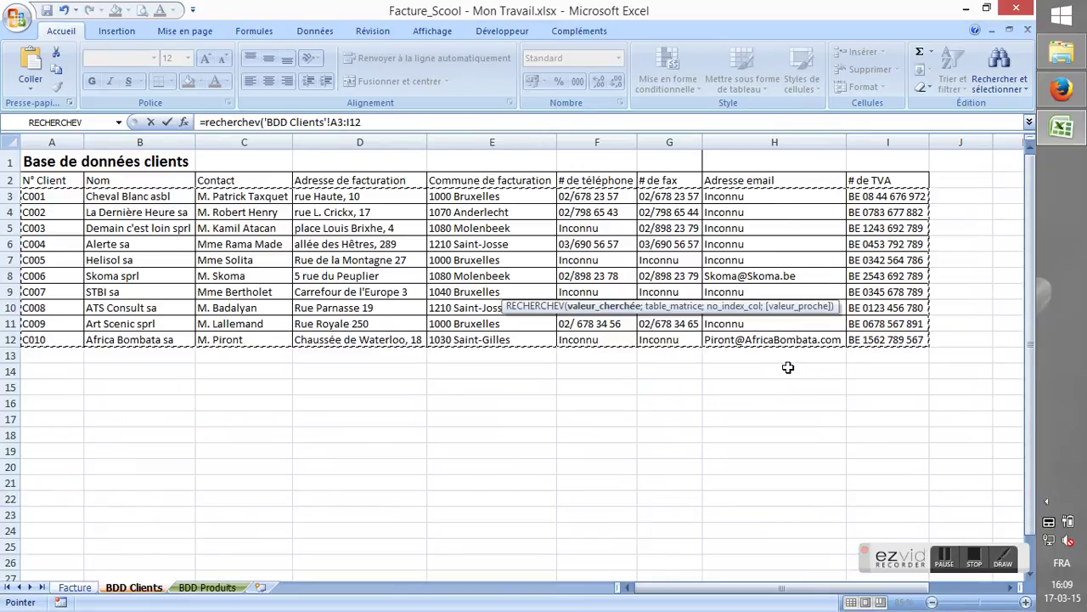
type(";6;faux")
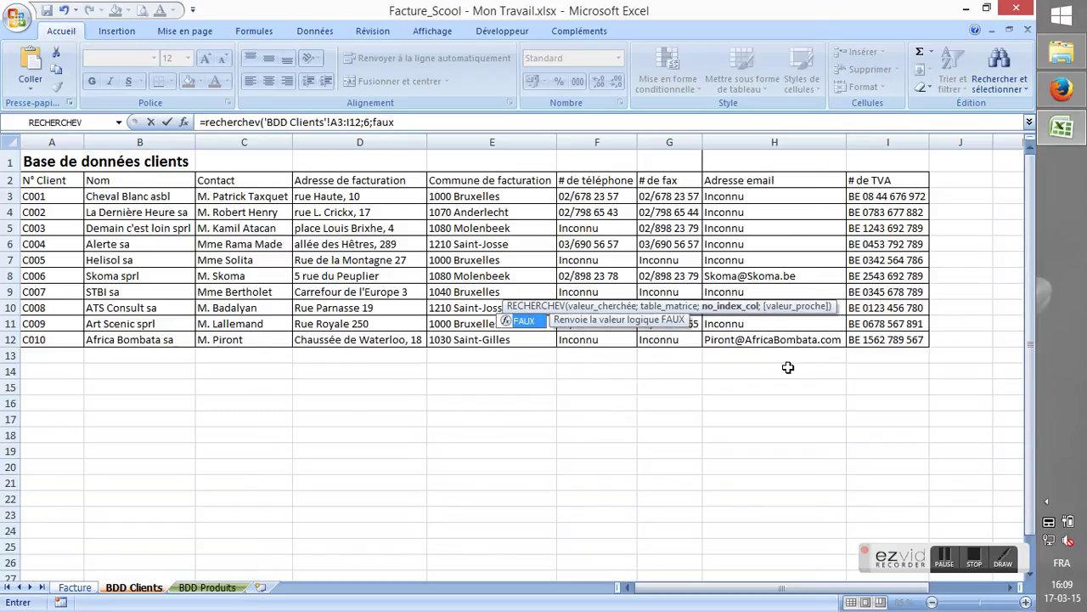
type(")")
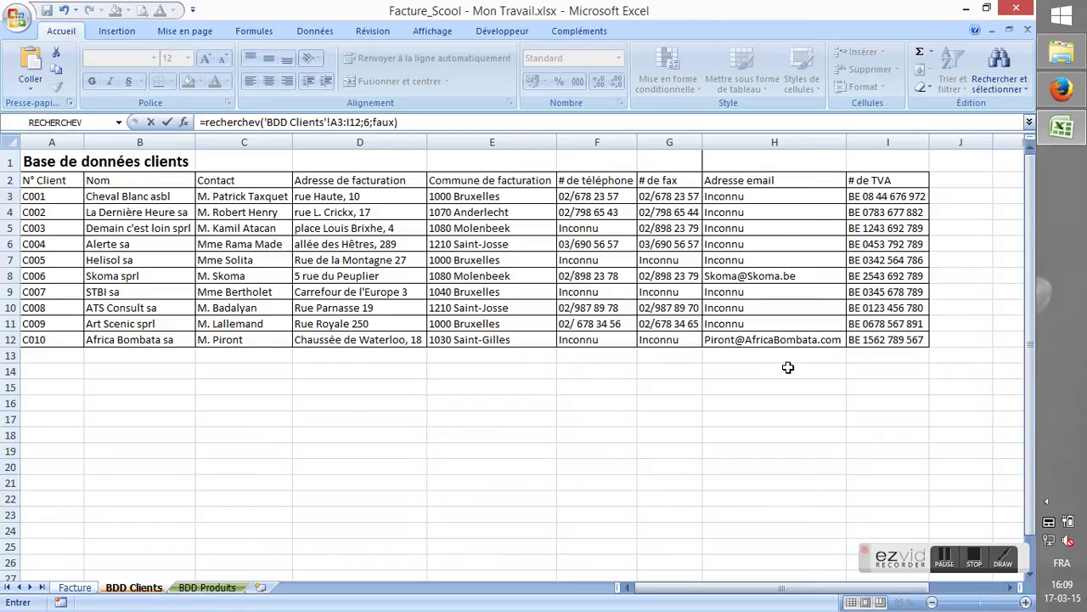
key("Return")
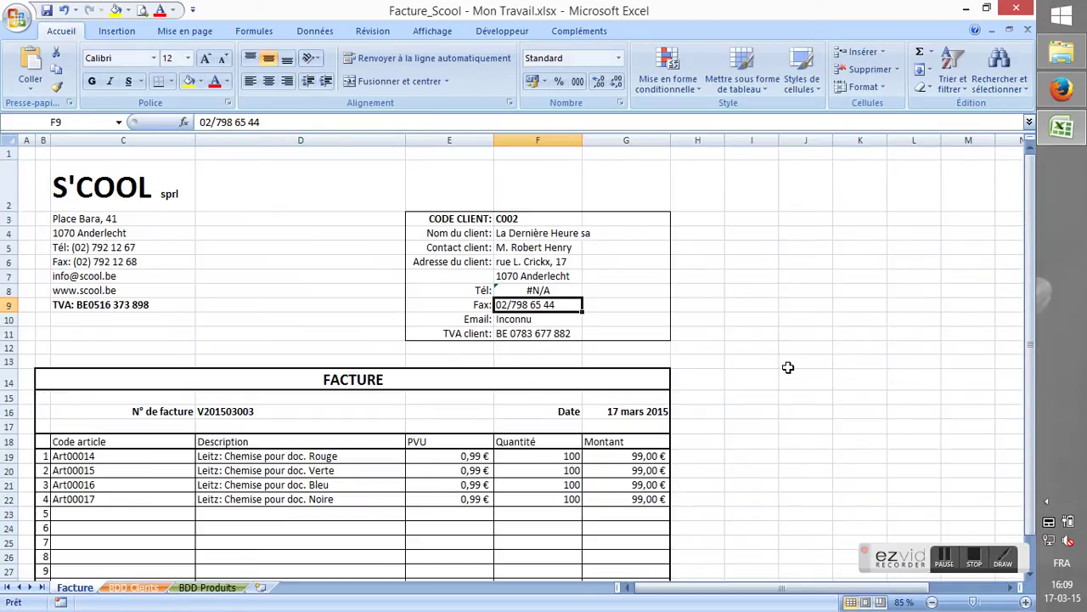
Step: Open the function arguments of F8's RECHERCHEV formula and move FAUX from No_index_col to Valeur_proche
left_click(533, 290)
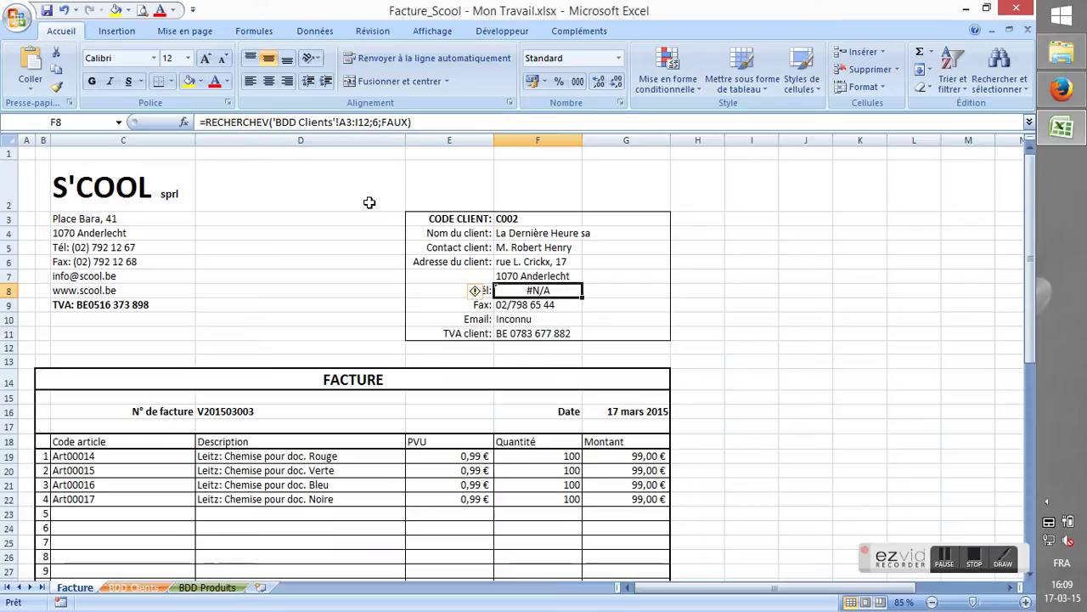
left_click(185, 123)
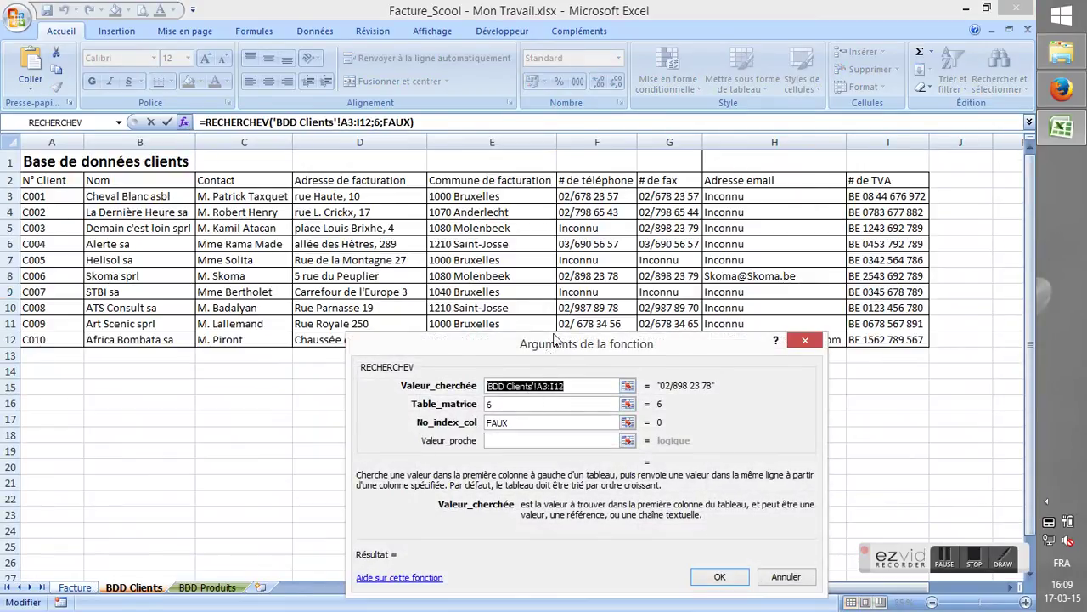
left_click_drag(554, 340, 584, 164)
left_click_drag(608, 214, 510, 213)
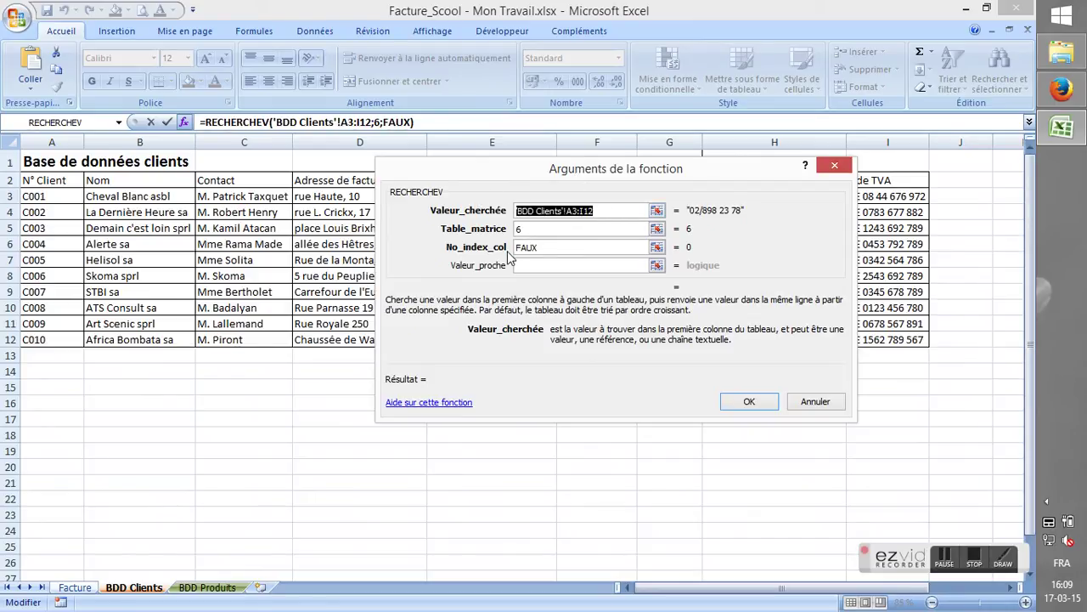
double_click(520, 229)
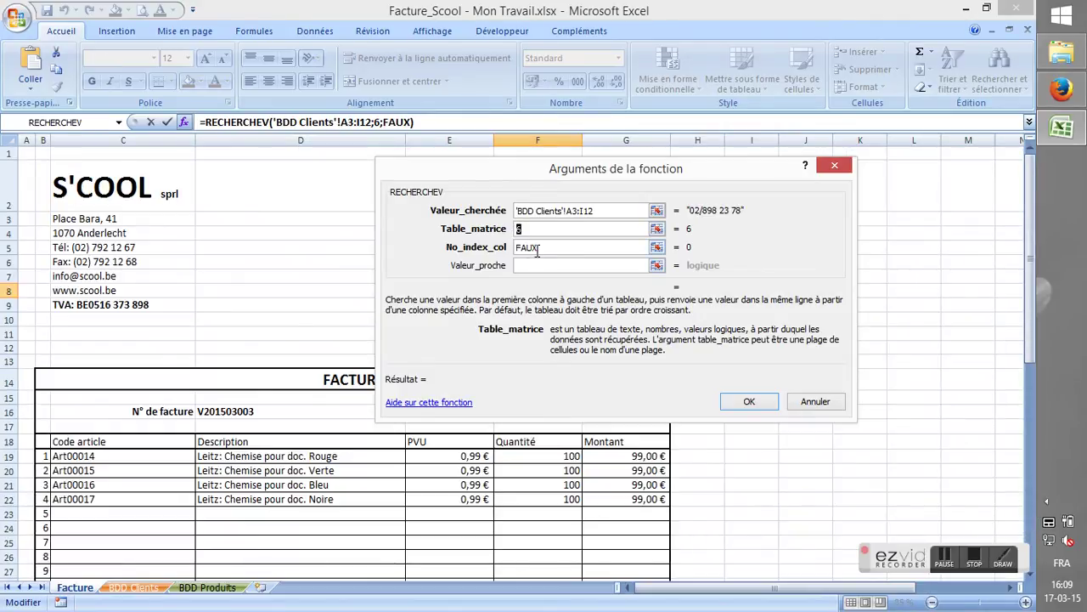
left_click_drag(537, 248, 513, 249)
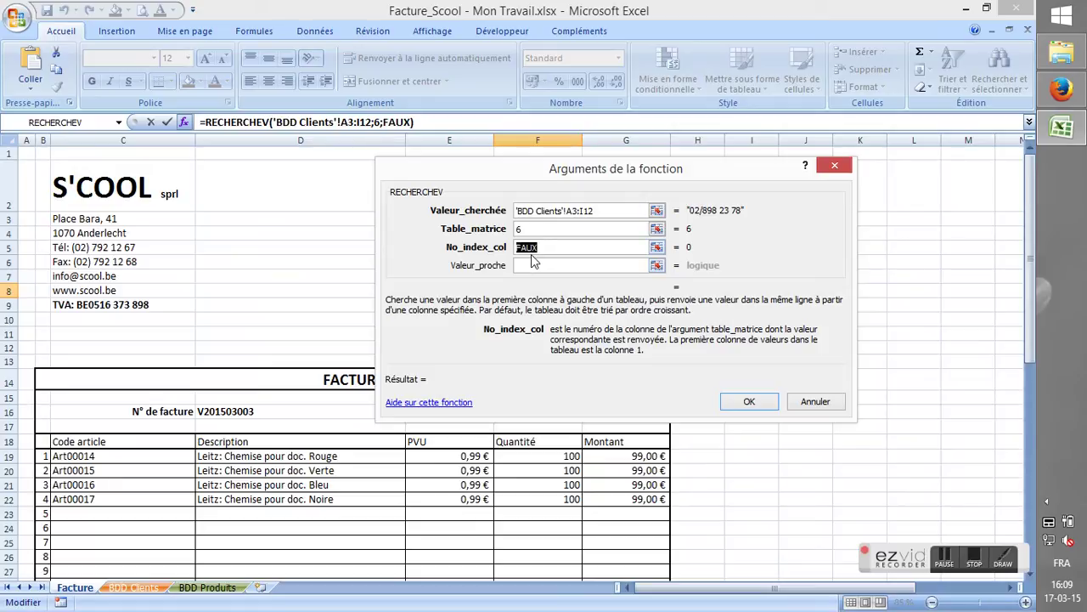
key("ctrl+x")
left_click(537, 266)
key("ctrl+v")
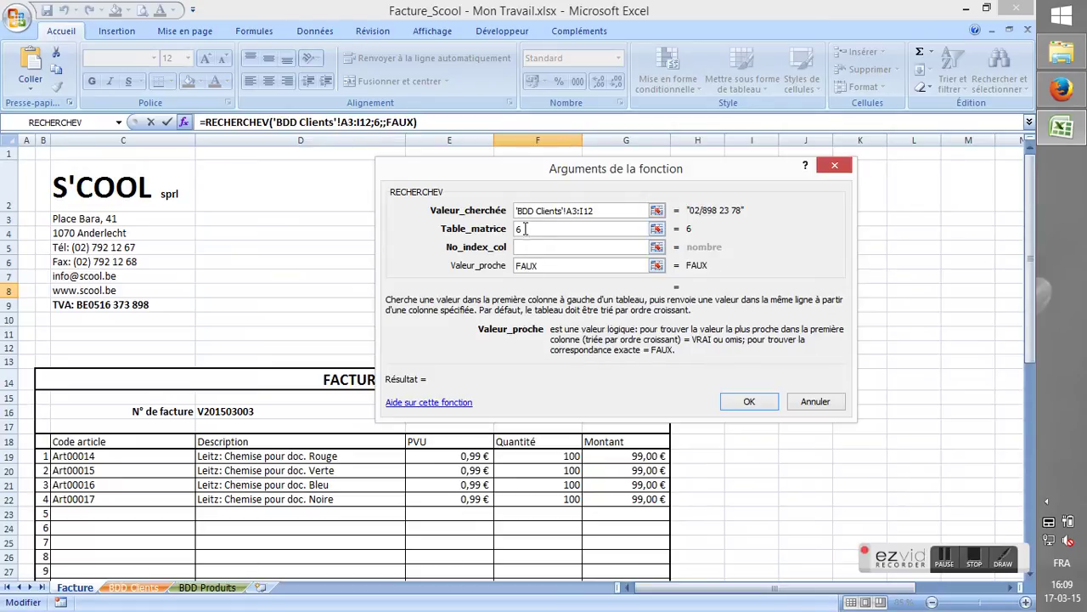
Step: Move the 6 to No_index_col and the range 'BDD Clients'!A3:I12 to Table_matrice in F8's function arguments
left_click_drag(526, 228, 515, 230)
key("ctrl+x")
left_click(531, 247)
key("ctrl+v")
left_click_drag(600, 211, 513, 217)
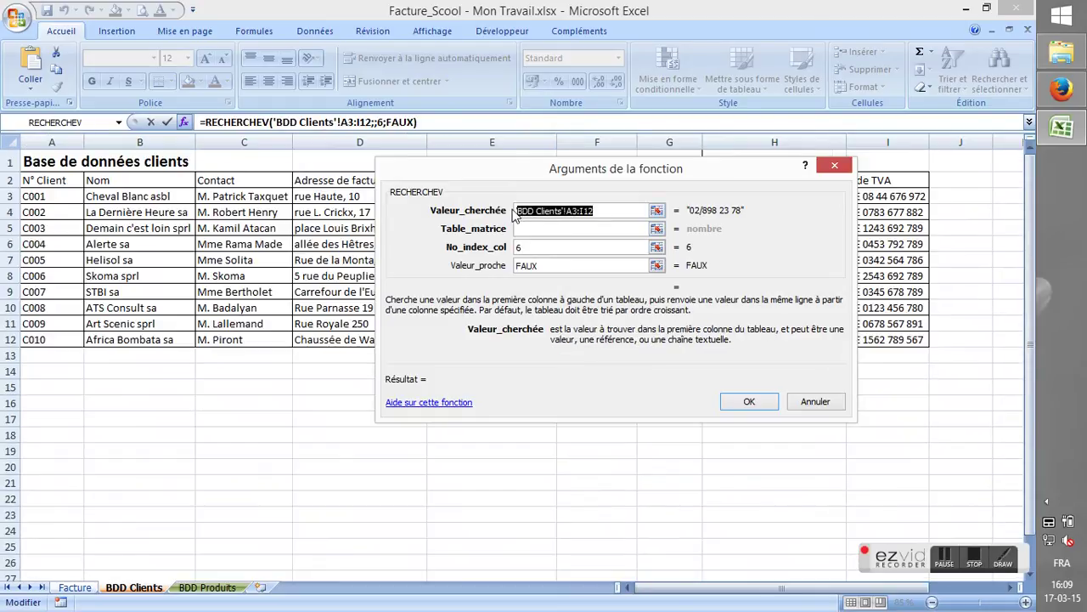
key("ctrl+x")
left_click(536, 226)
key("ctrl+v")
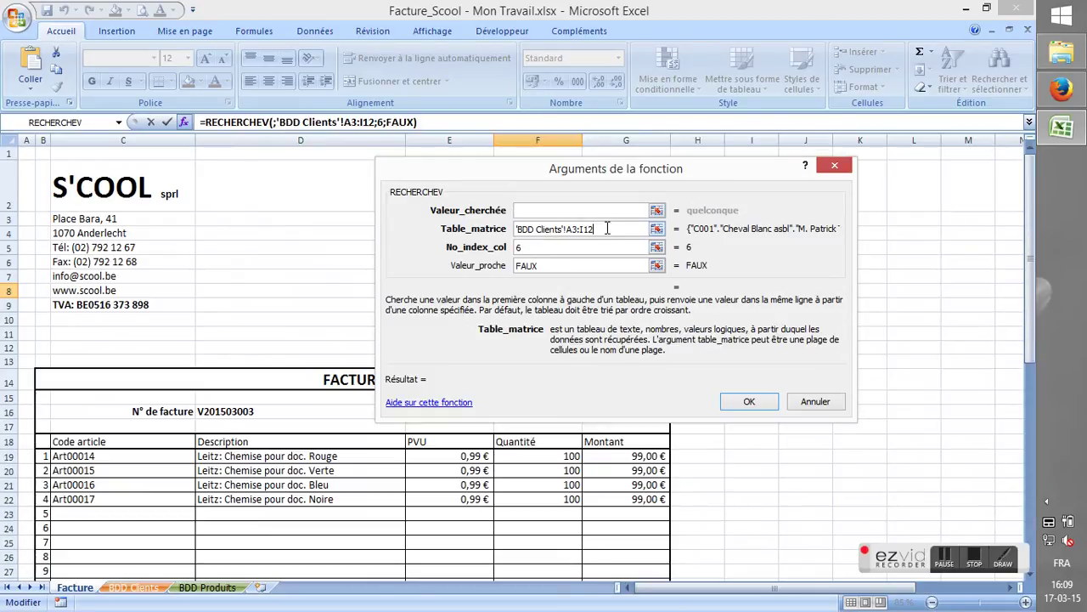
Step: Set Valeur_cherchée to client code cell F3 and apply the corrected formula in F8
left_click_drag(633, 183, 442, 327)
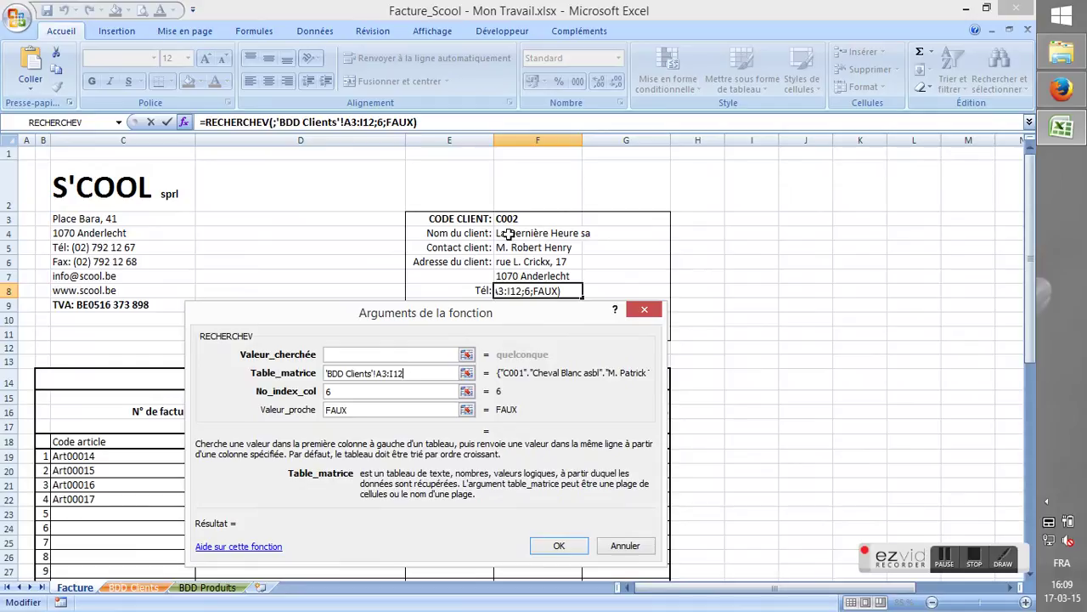
left_click(425, 353)
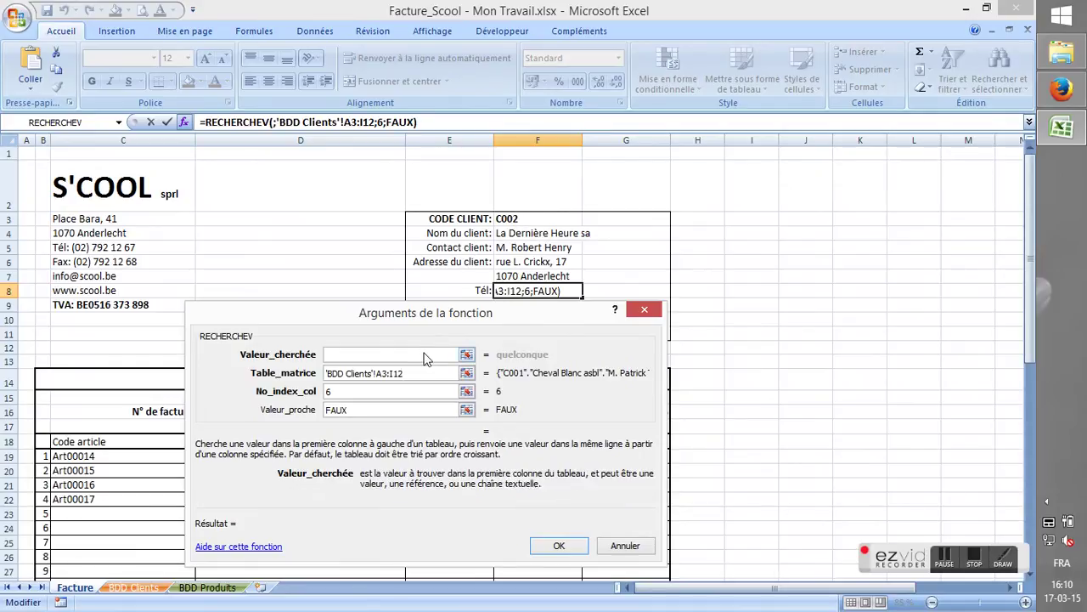
left_click(501, 221)
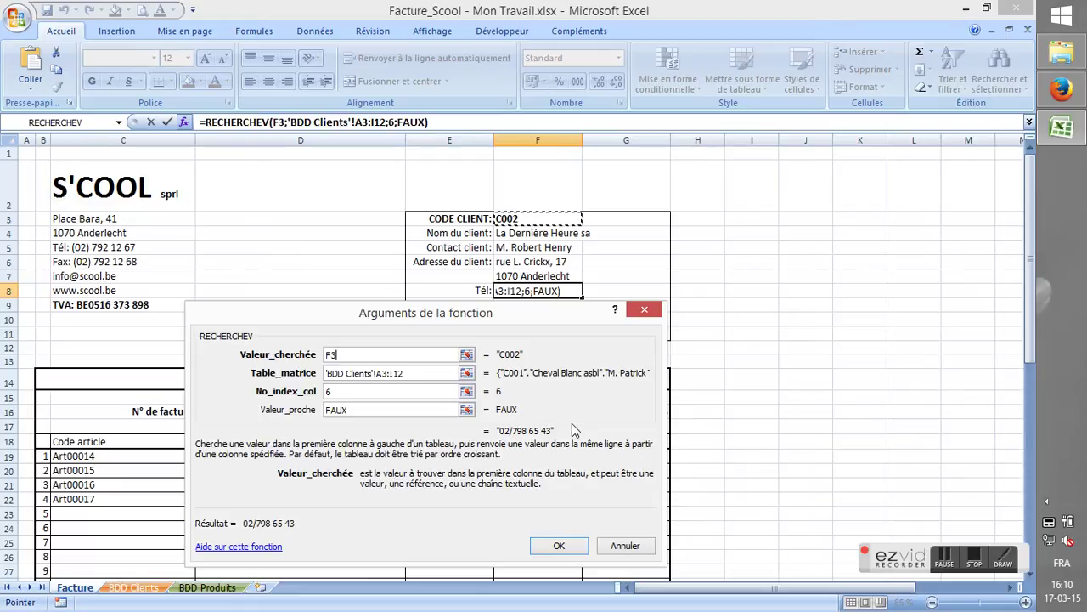
key("Return")
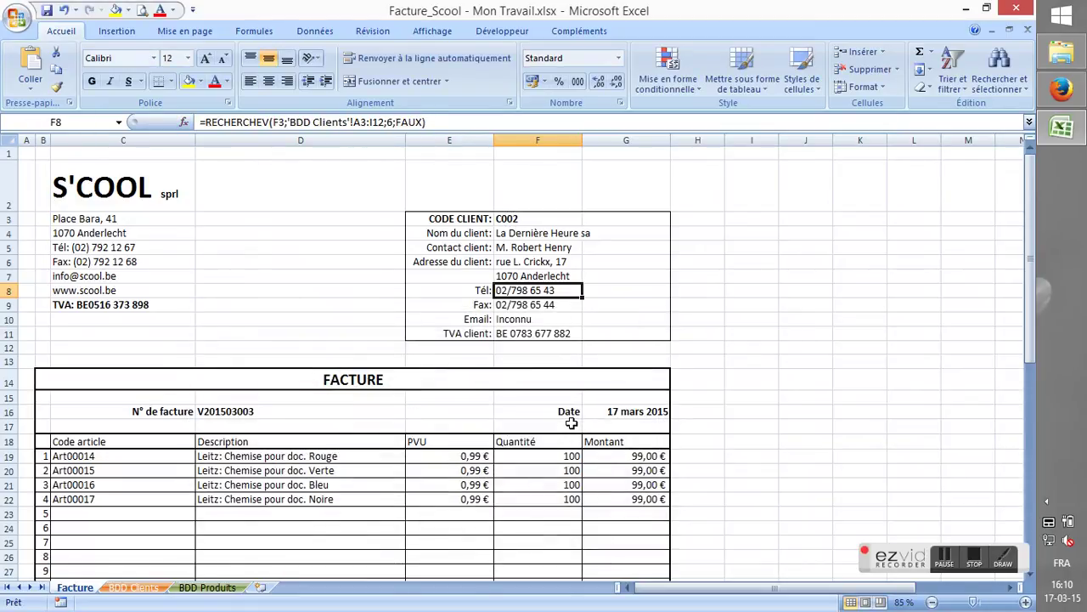
Step: Enter a RECHERCHEV formula in fax cell F9 with lookup value F3, table 'BDD Clients'!A3:I12, column index 7 and exact match FAUX
key("Down")
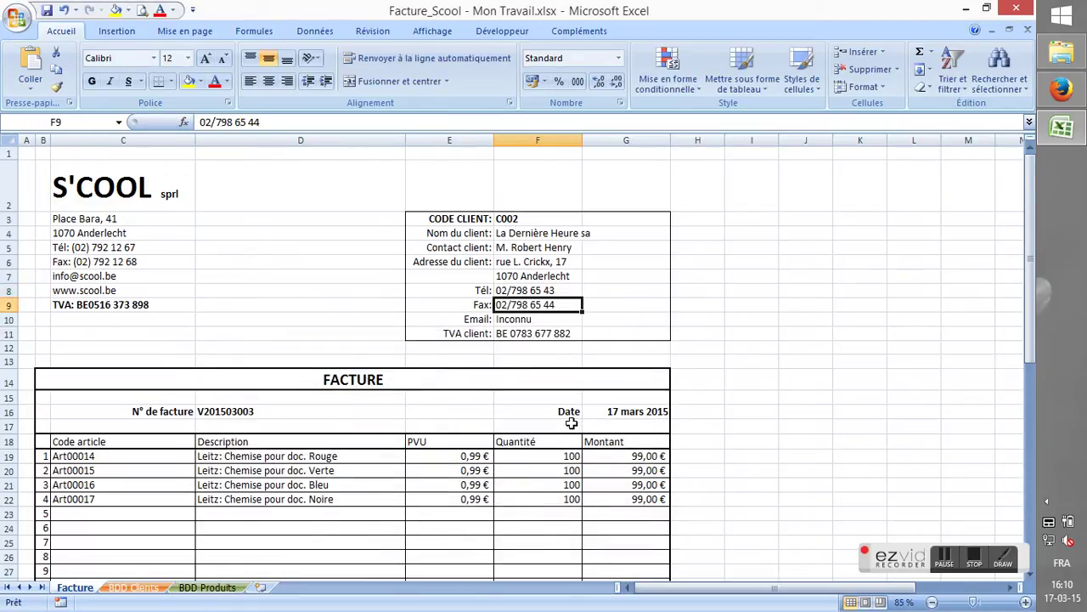
type("=rech")
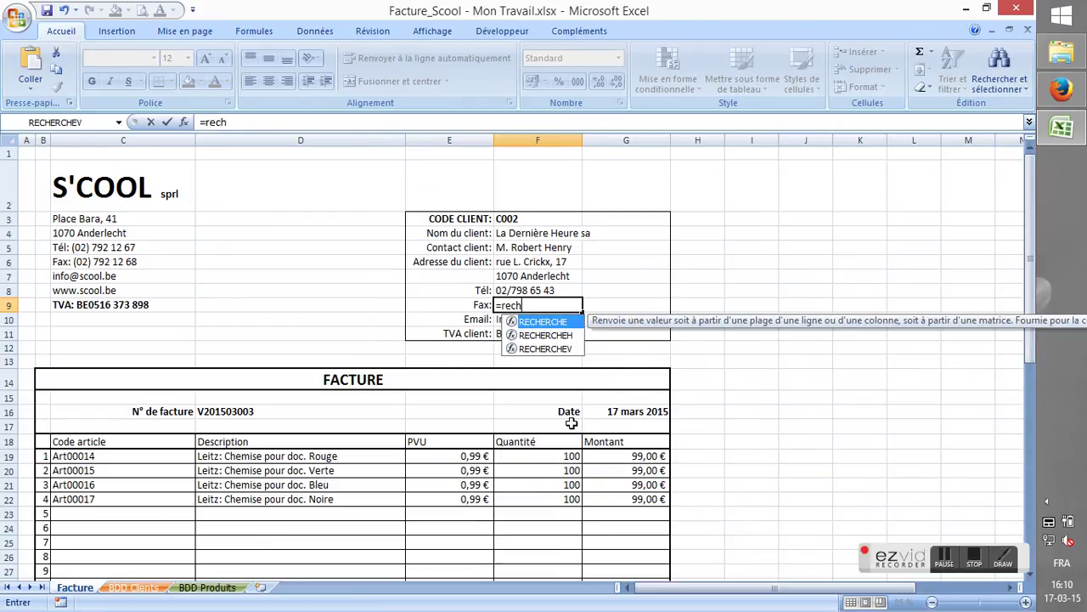
type("erchev(")
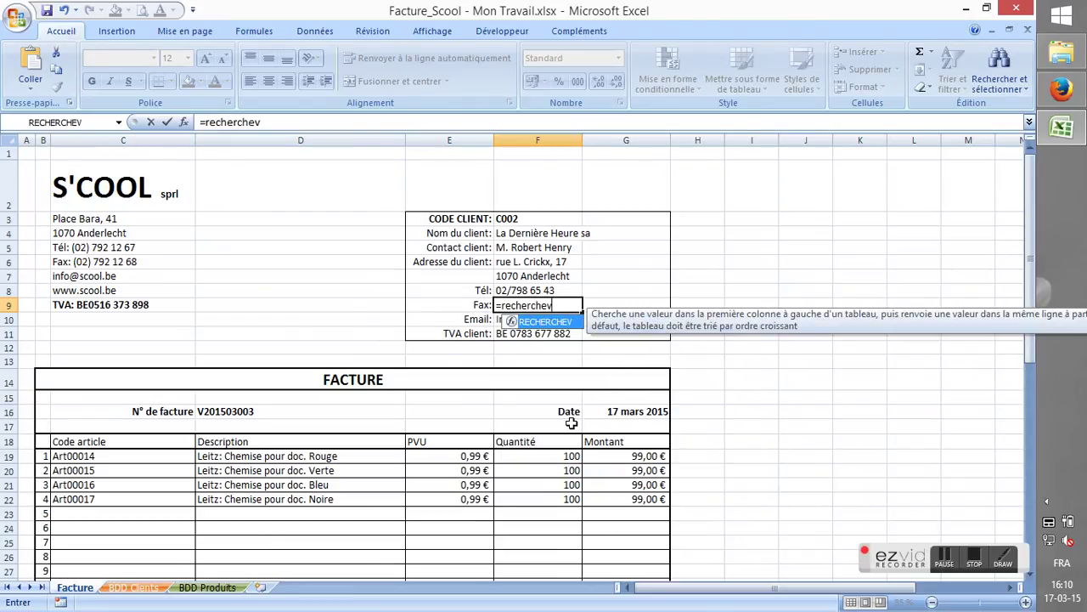
left_click(536, 219)
type(";")
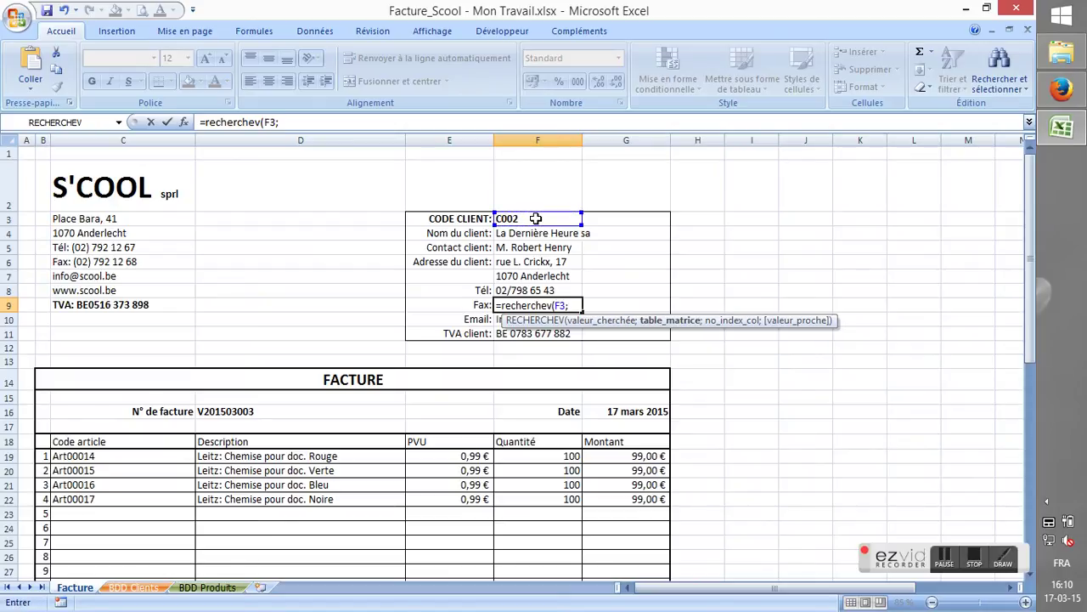
left_click(133, 587)
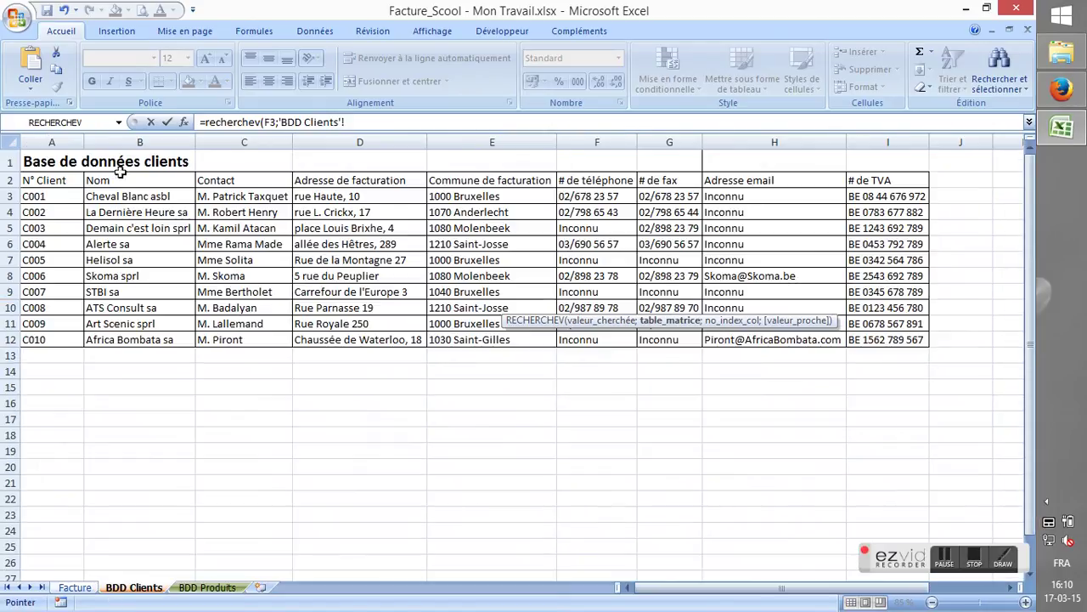
left_click_drag(51, 193, 873, 341)
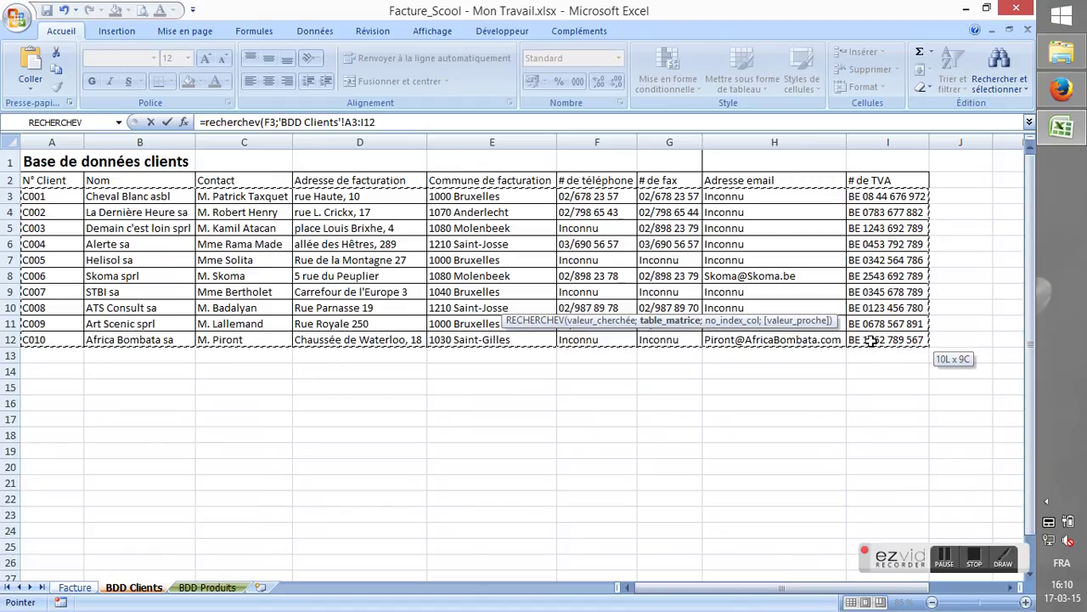
type(";7")
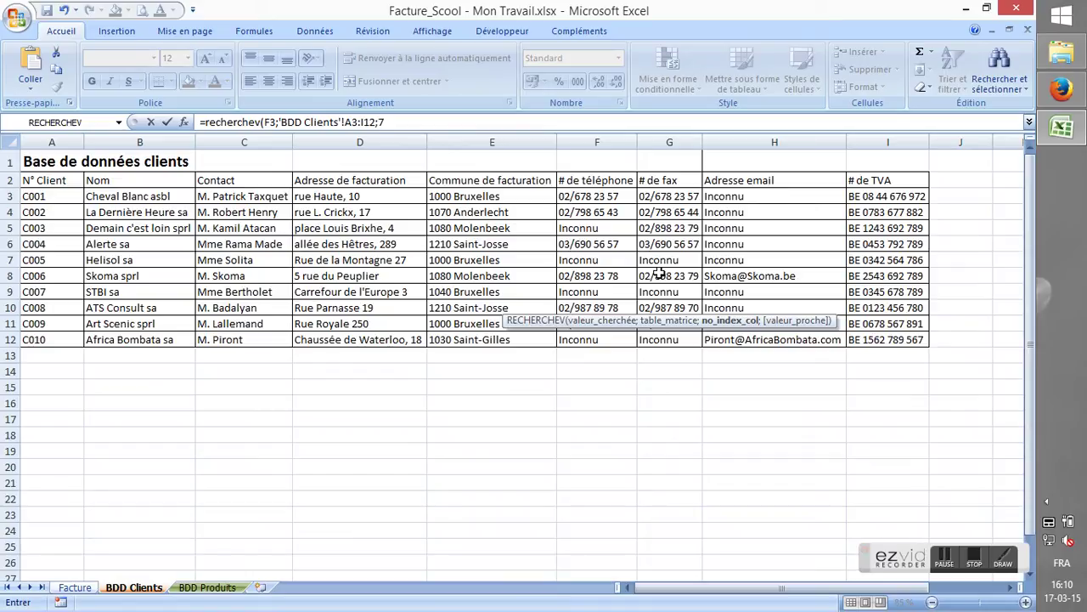
type(";faux")
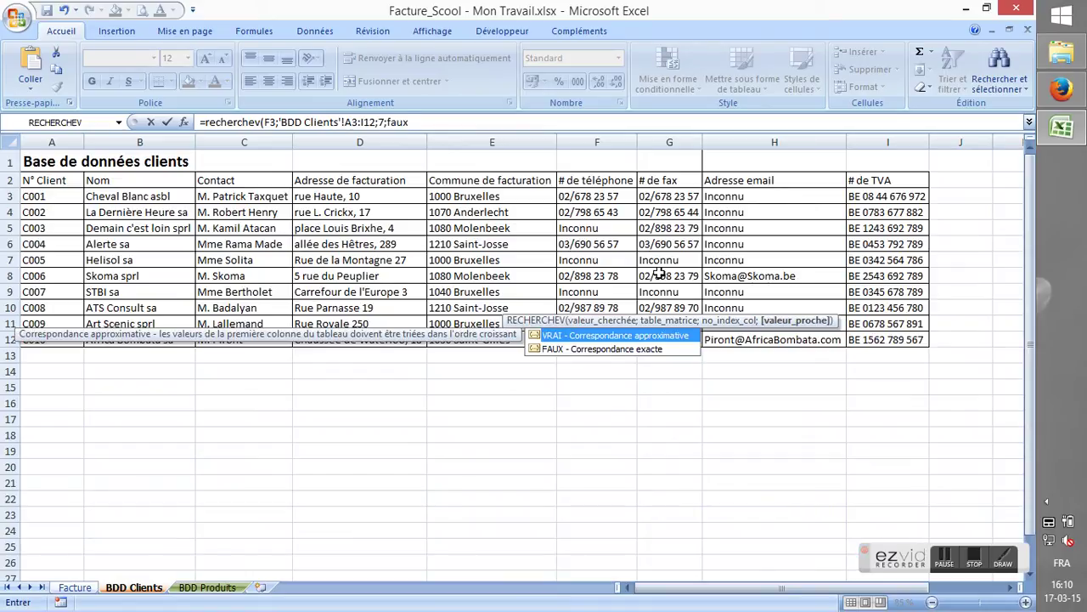
Step: Finish and confirm the fax number lookup formula =RECHERCHEV(F3;'BDD Clients'!A3:I12;7;FAUX) in cell F9
type(")")
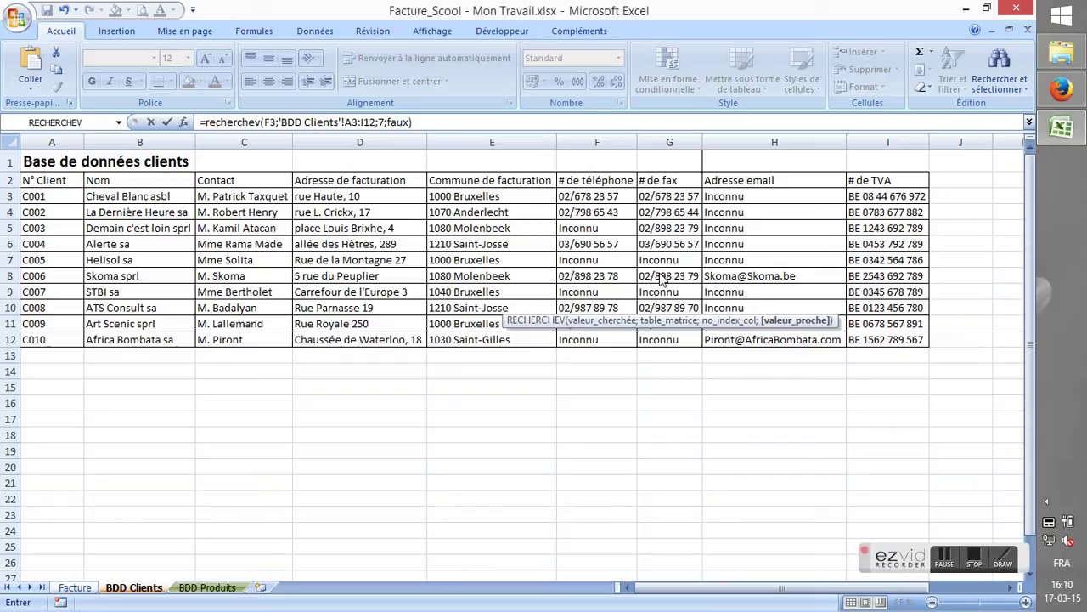
key("Return")
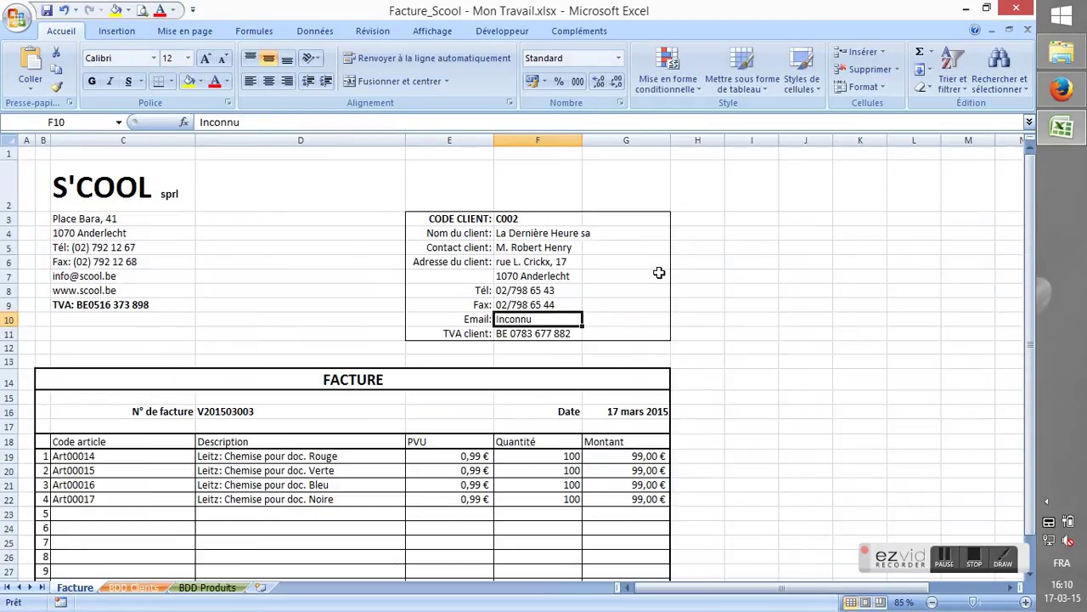
key("Up")
key("Down")
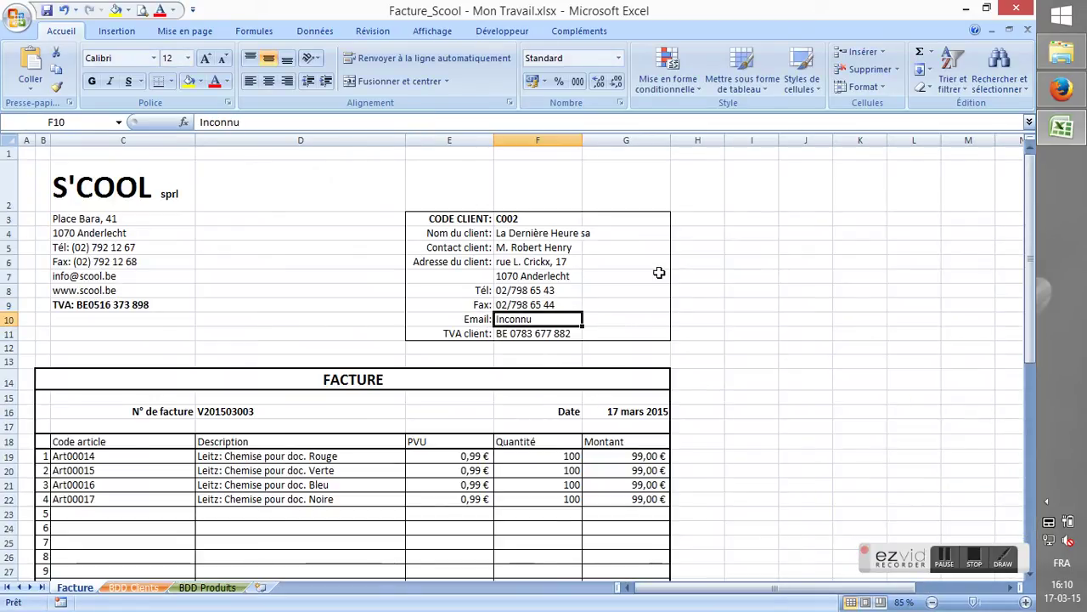
Step: Enter the email lookup formula =RECHERCHEV(F3;'BDD Clients'!A3:I12;8;FAUX) in cell F10 of the Facture sheet
type("=r")
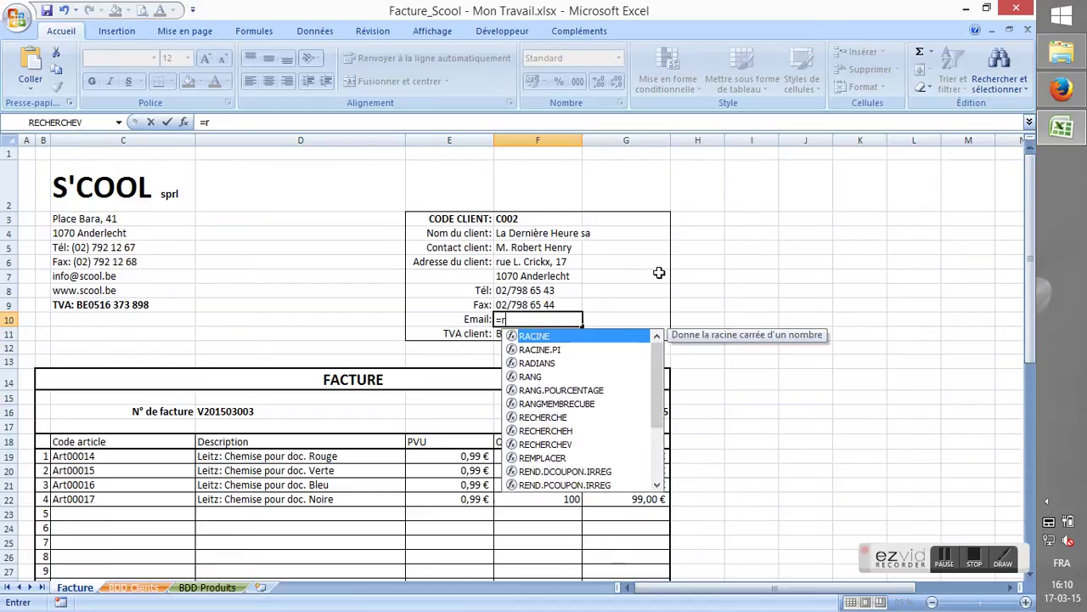
type("echerchev")
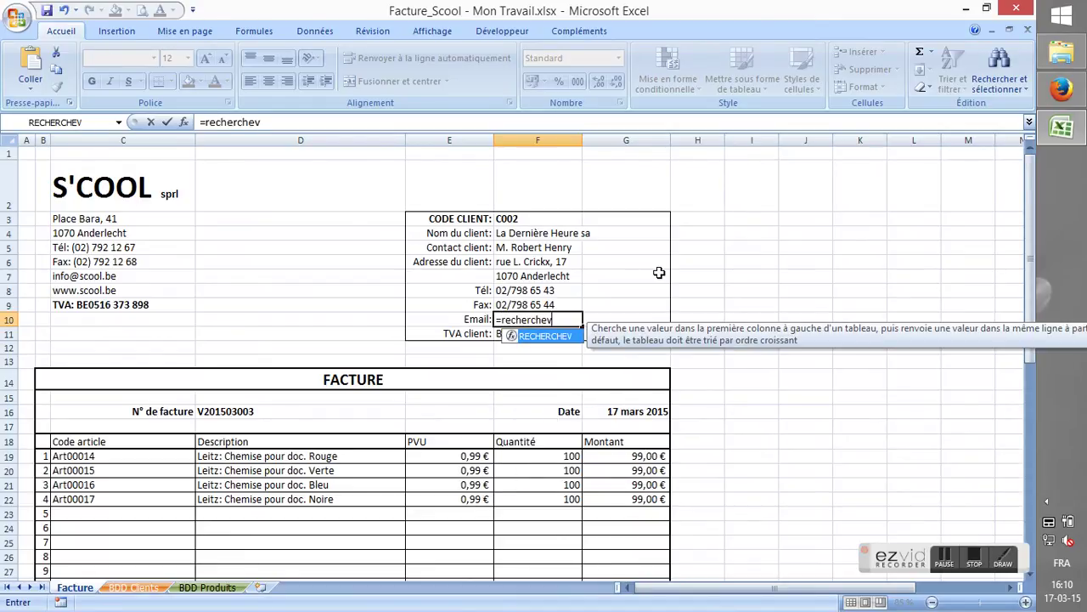
type("(")
left_click(569, 218)
type(";")
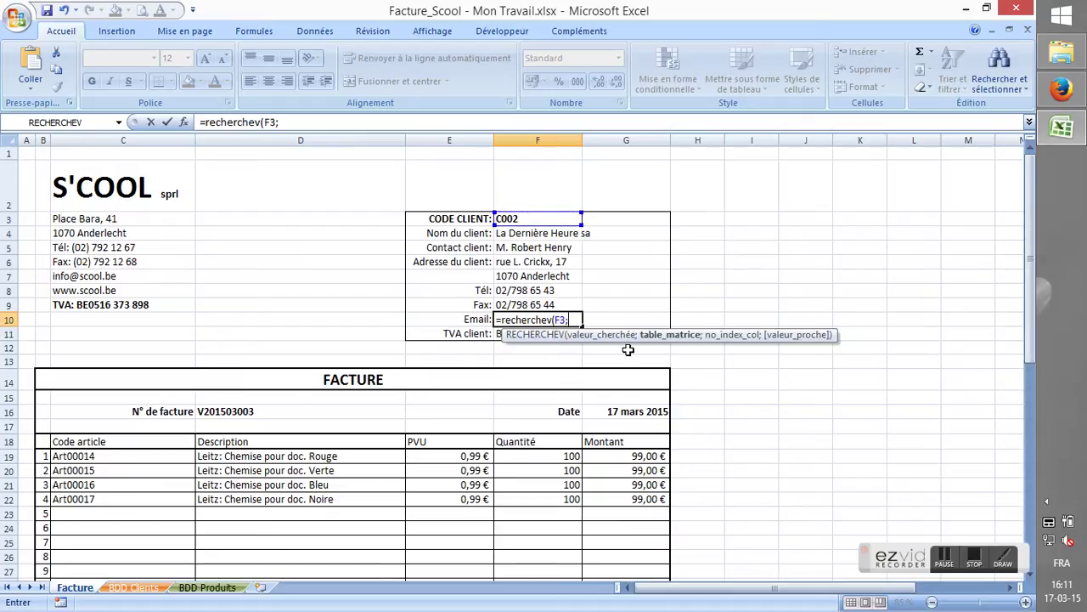
left_click(131, 587)
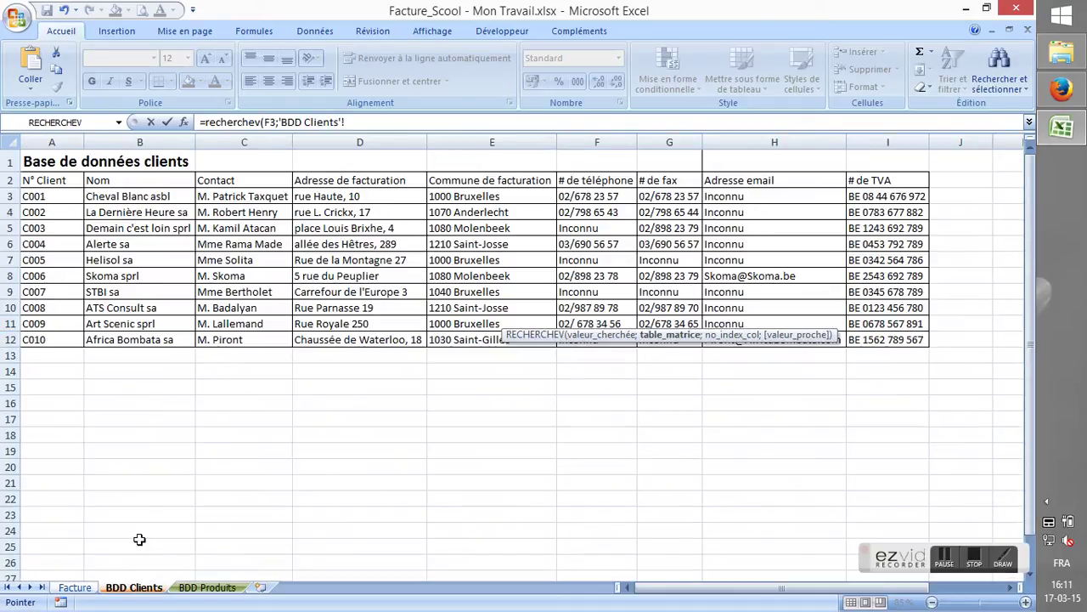
left_click(66, 204)
left_click_drag(66, 204, 914, 339)
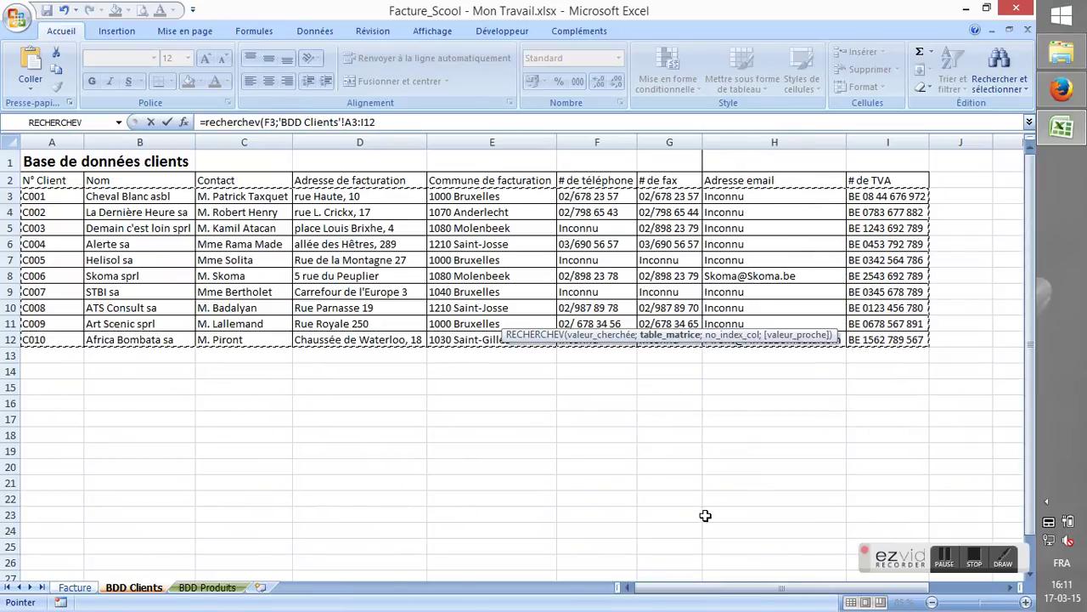
type(";")
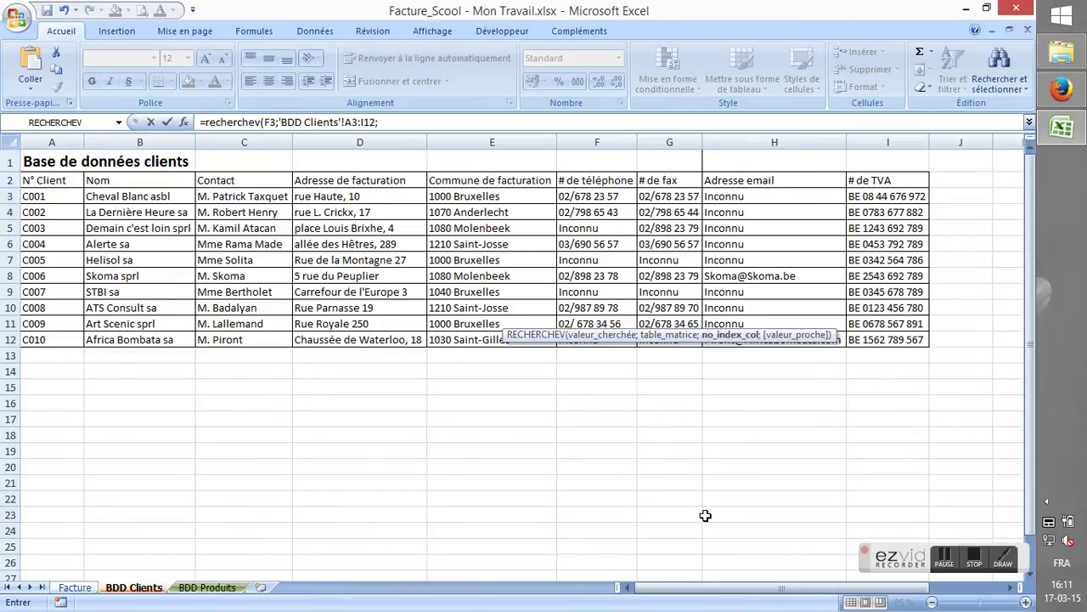
type("8")
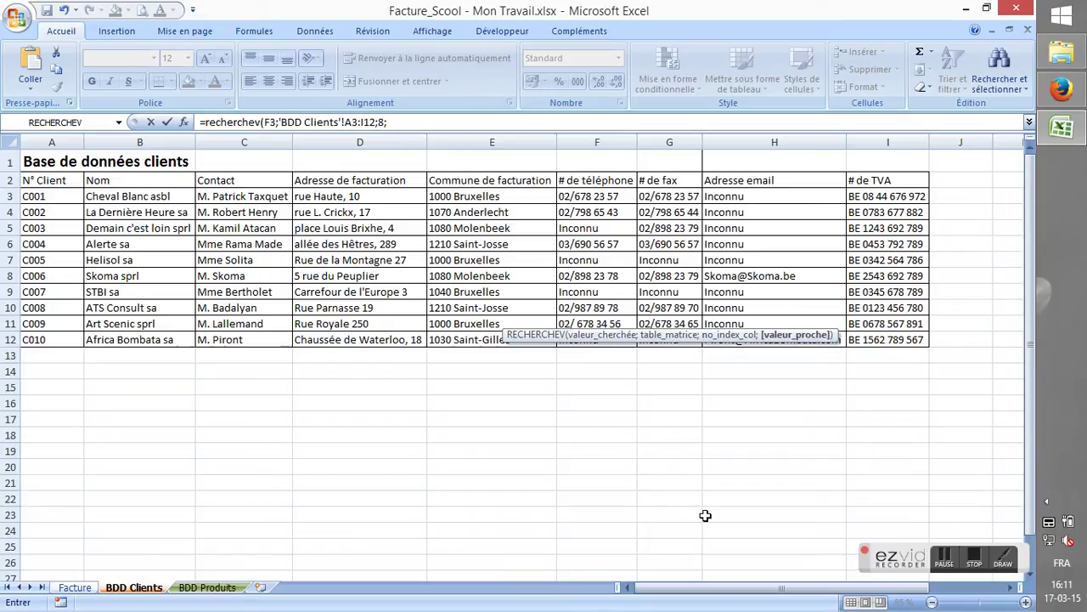
type(";")
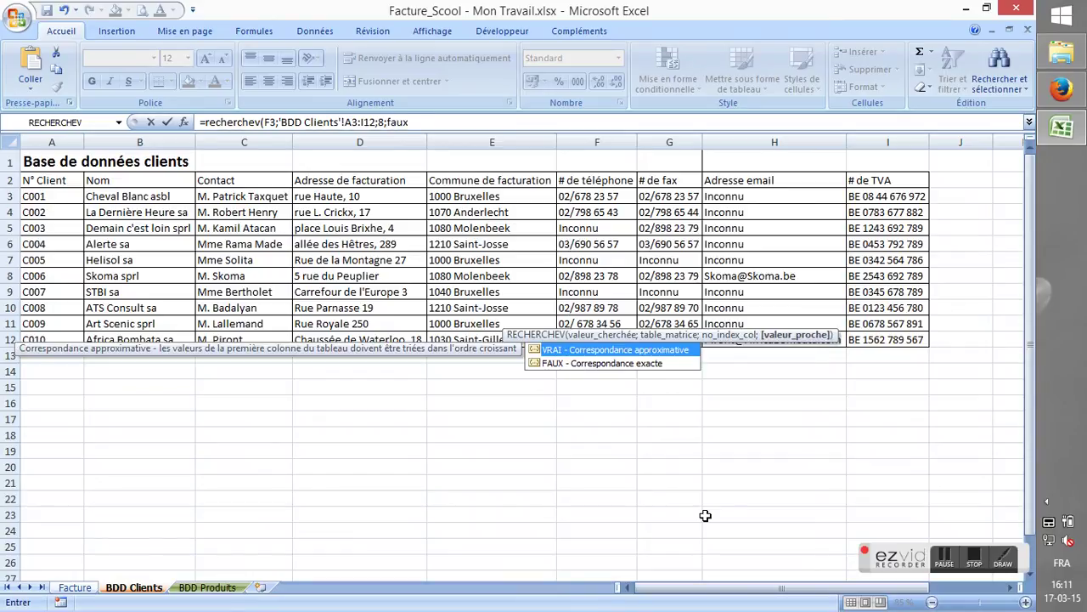
type("faux")
key("Return")
key("Up")
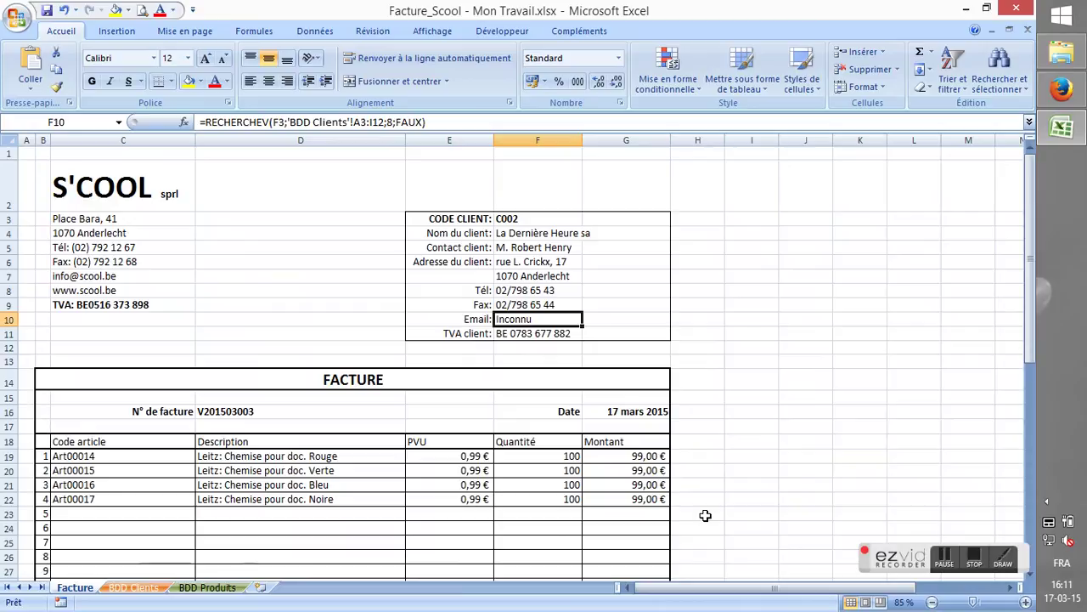
Step: Write a RECHERCHEV formula in the TVA client cell F11 with table 'BDD Clients'!A3:I12, column 9 and faux, without a lookup value
key("Down")
type("=")
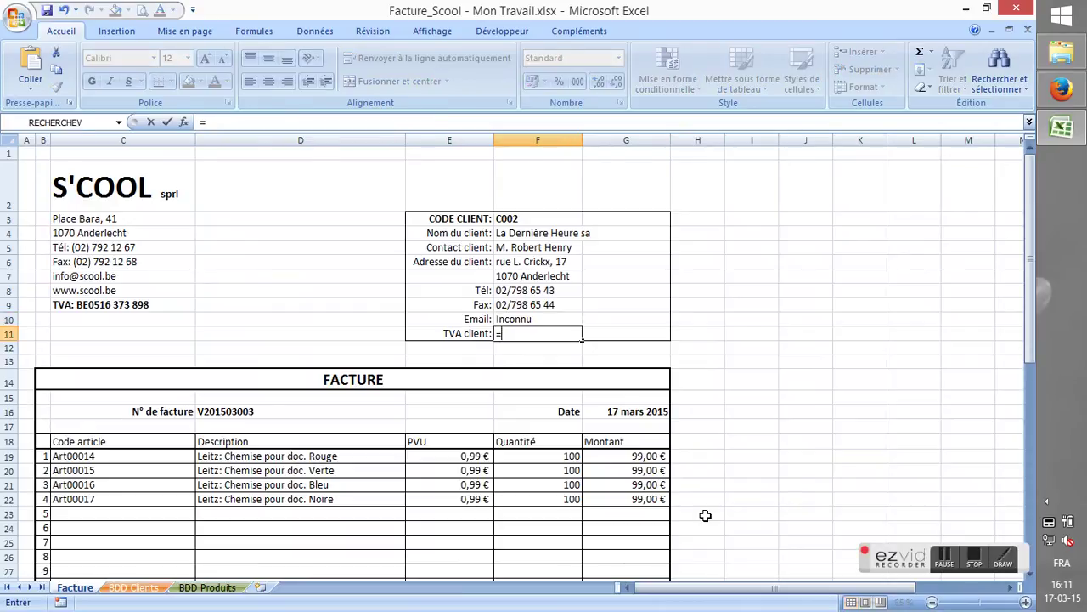
type("recher")
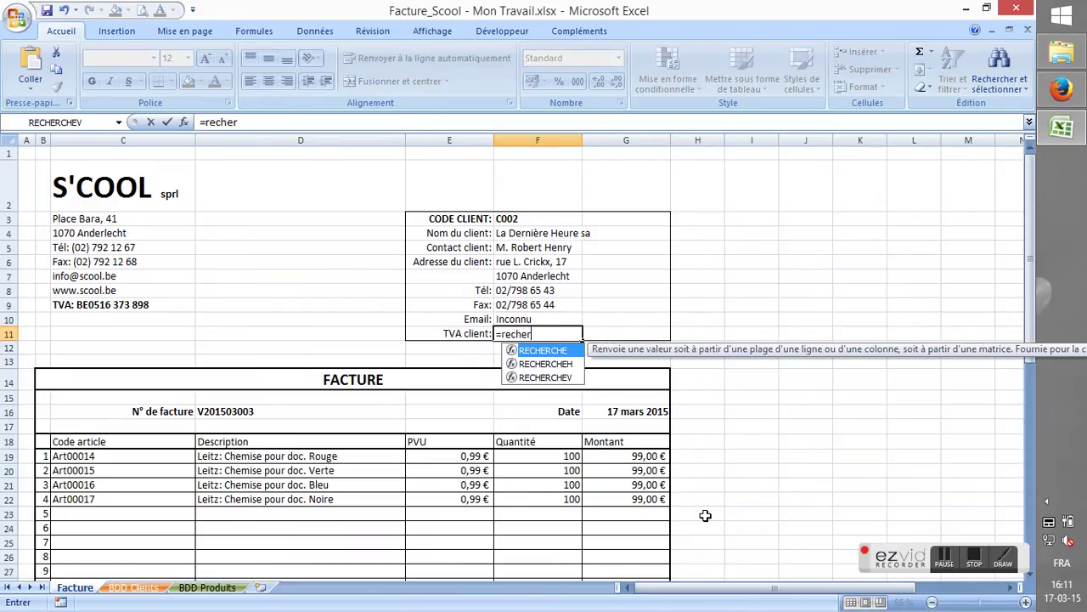
type("chev(")
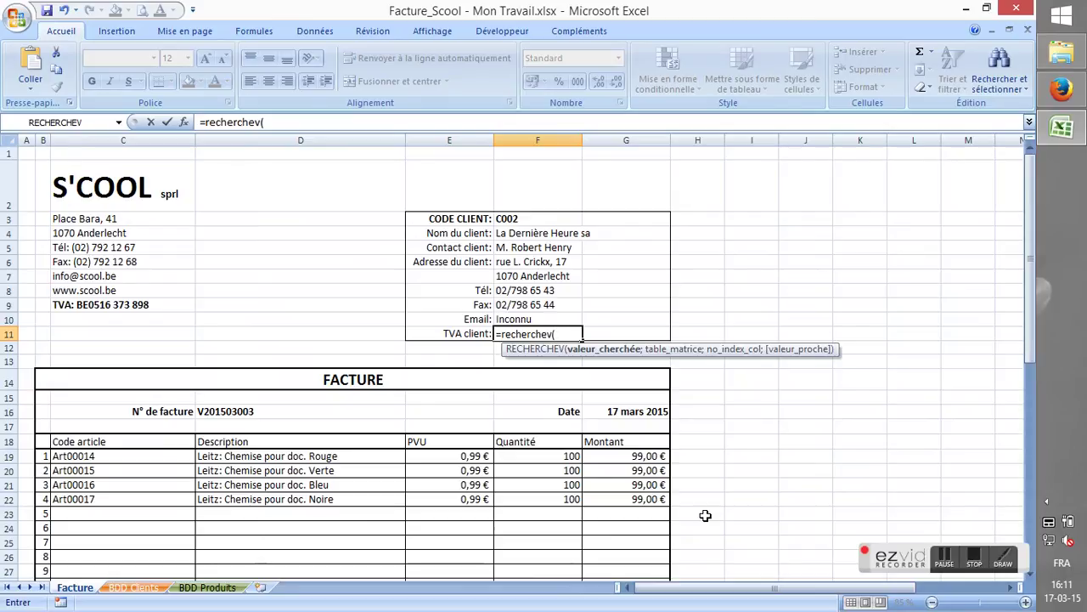
left_click(143, 590)
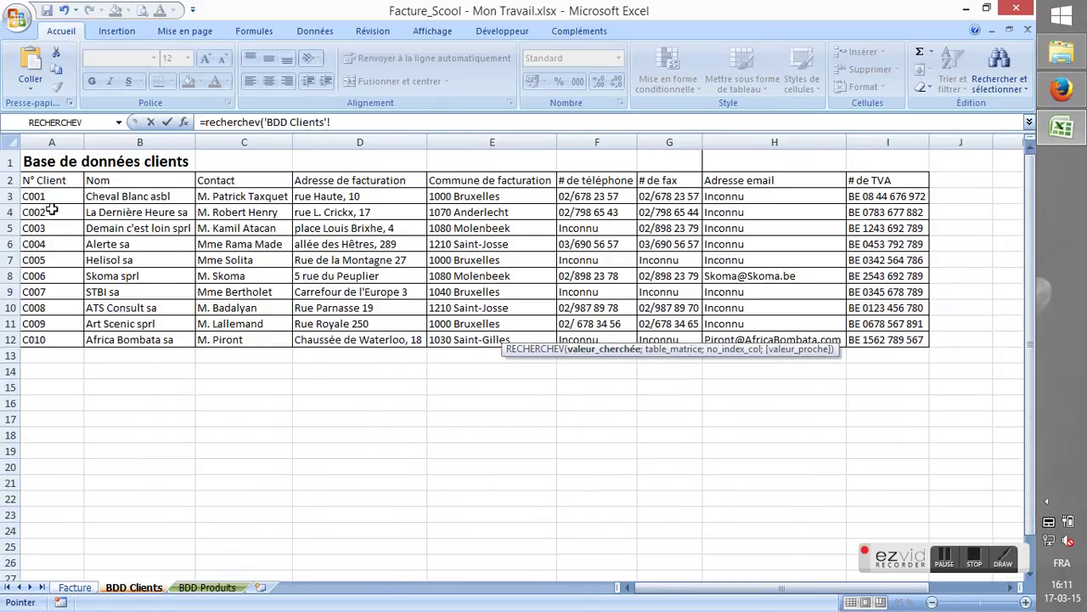
left_click_drag(51, 196, 848, 344)
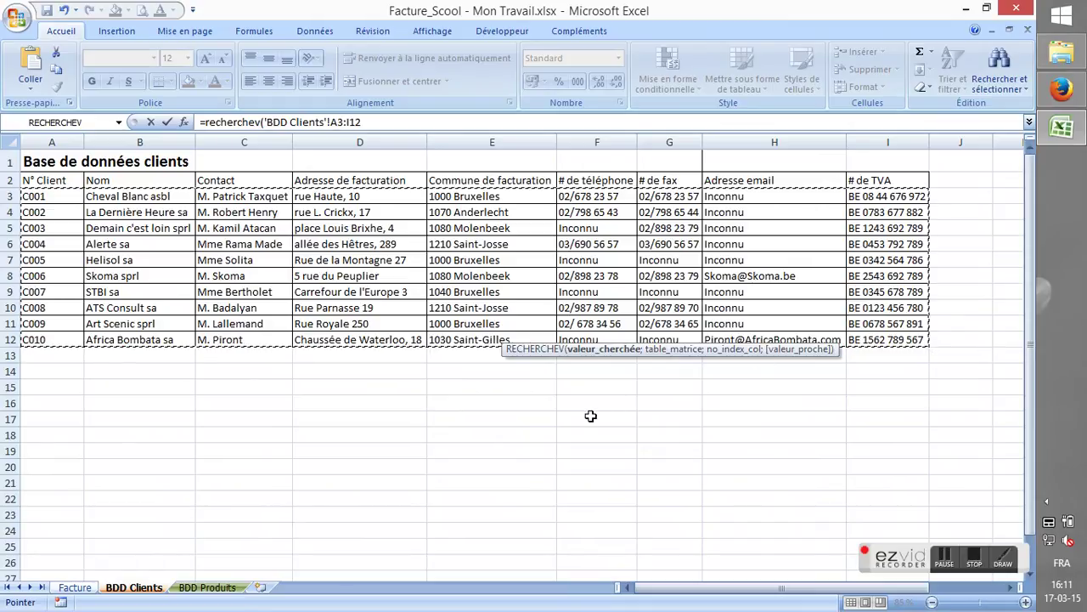
type(";")
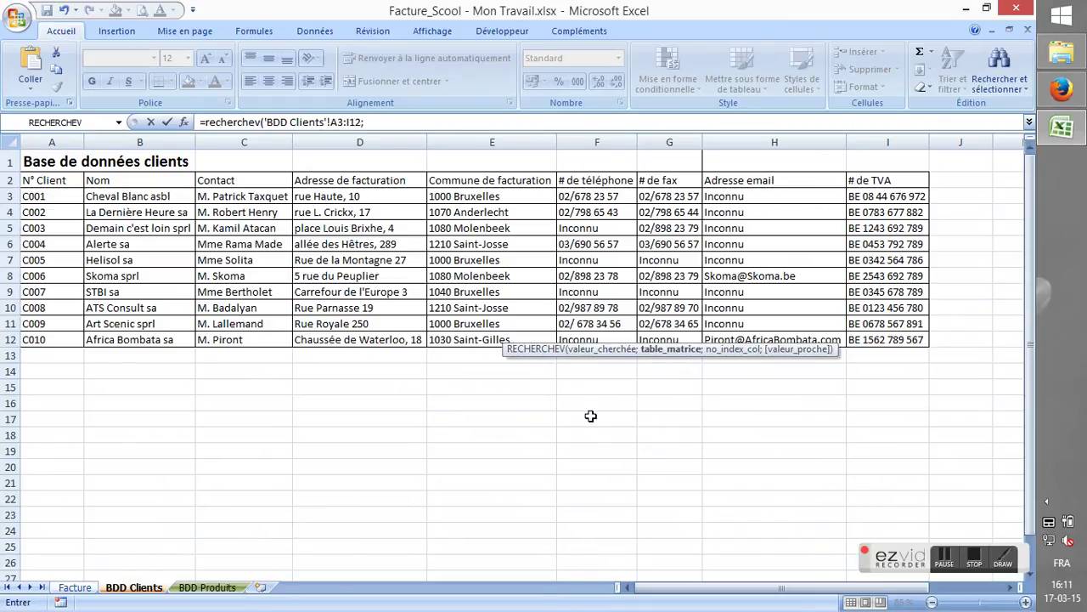
type("9;")
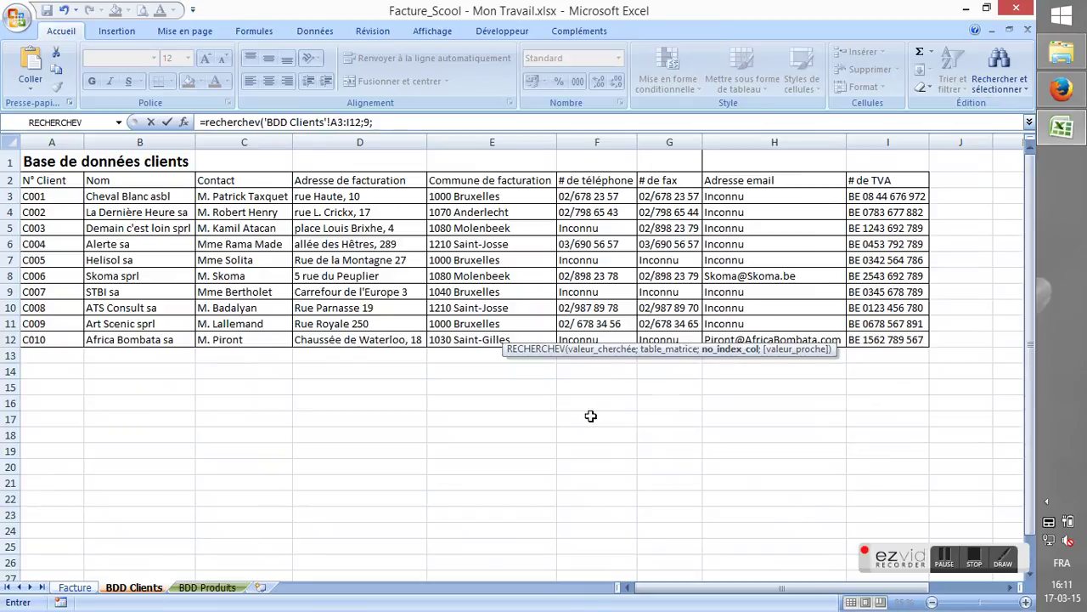
type("faux")
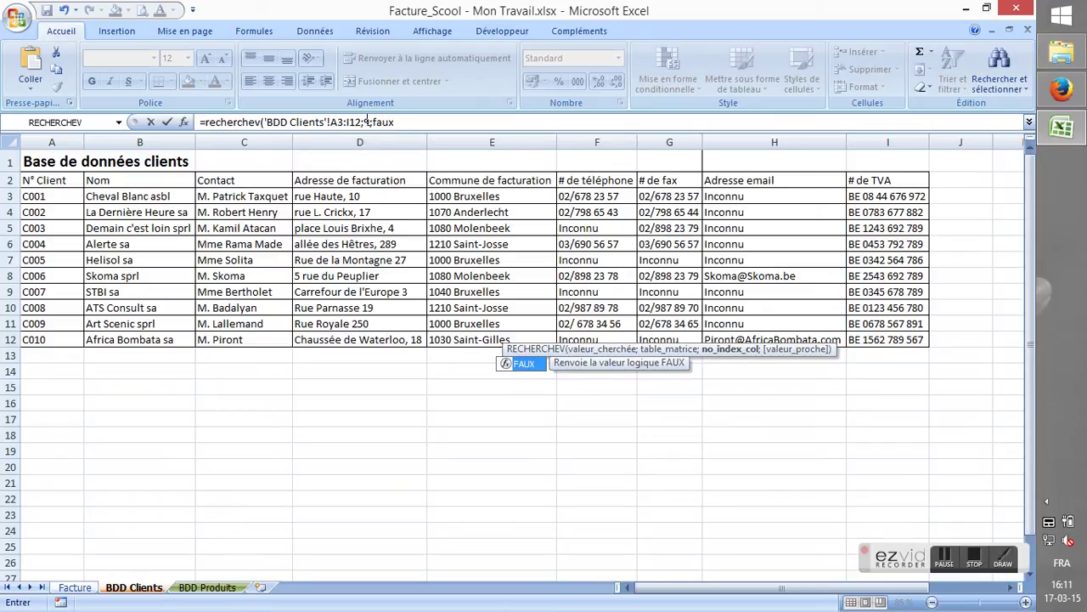
Step: Insert Facture!F3 as the lookup value before the table range in the F11 formula and confirm the formula
left_click(265, 121)
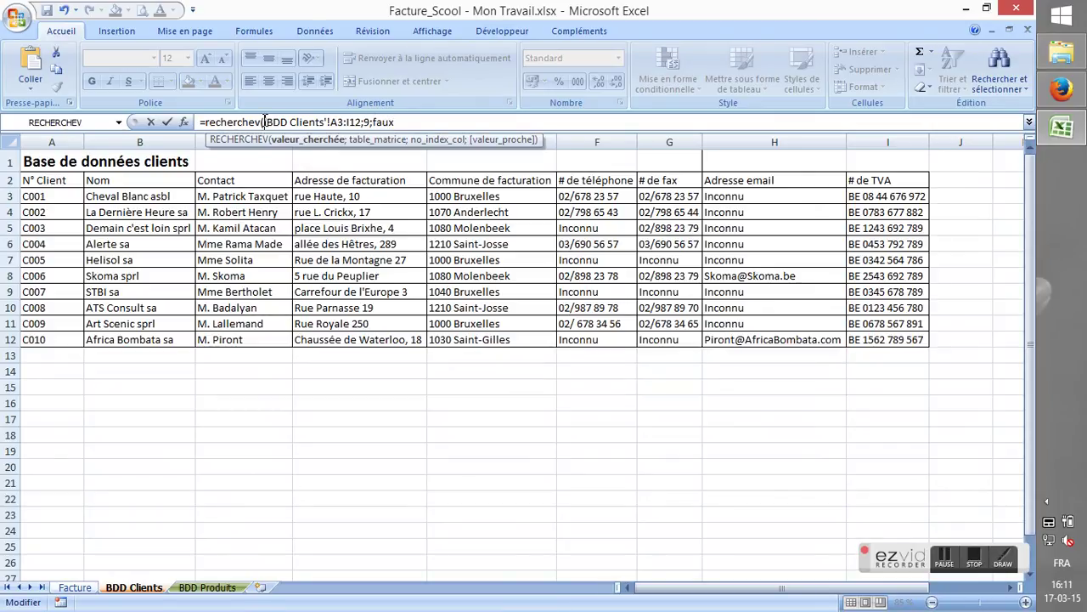
type(";")
key("BackSpace")
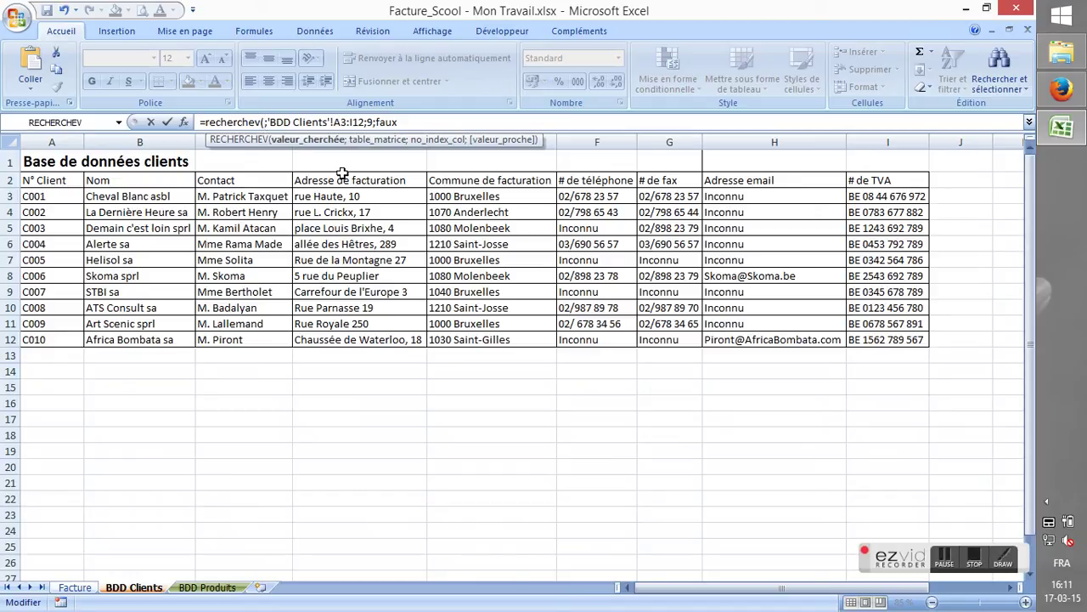
left_click(84, 590)
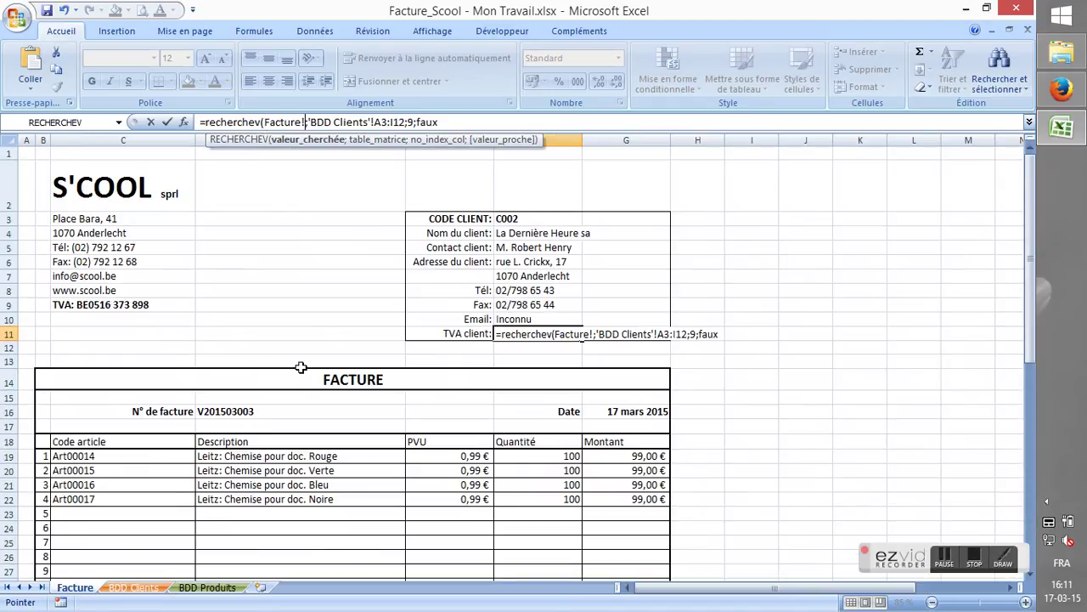
left_click(514, 217)
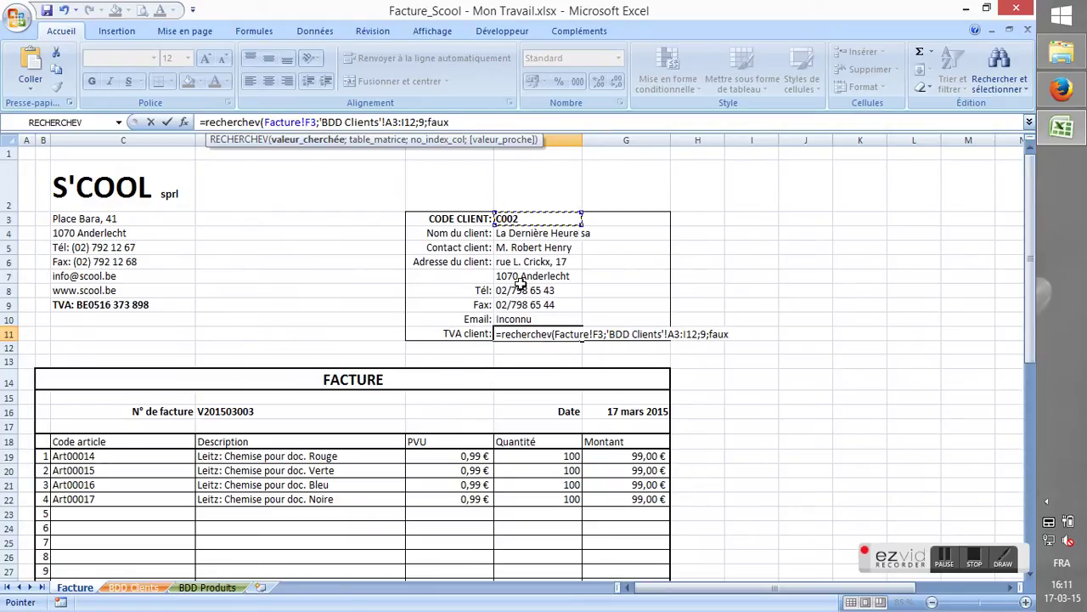
key("Right")
key("Left")
left_click(484, 122)
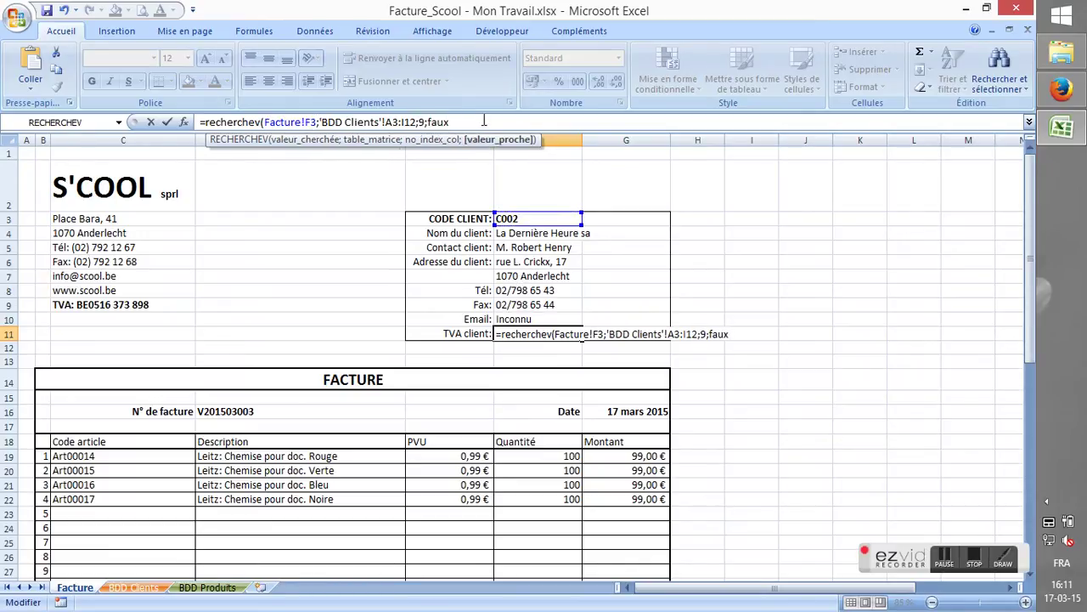
key("Return")
Step: Review the RECHERCHEV formulas in the client block cells F4 to F11 one by one
key("Up")
key("Up")
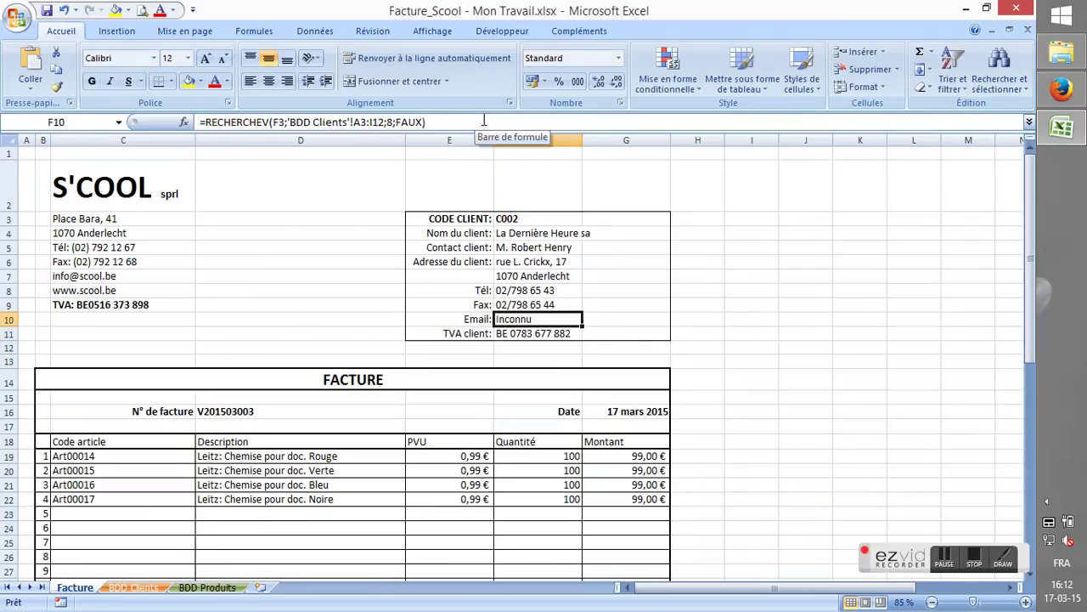
key("Up")
key("Up")
key("Up")
key("Up")
key("Up")
key("Up")
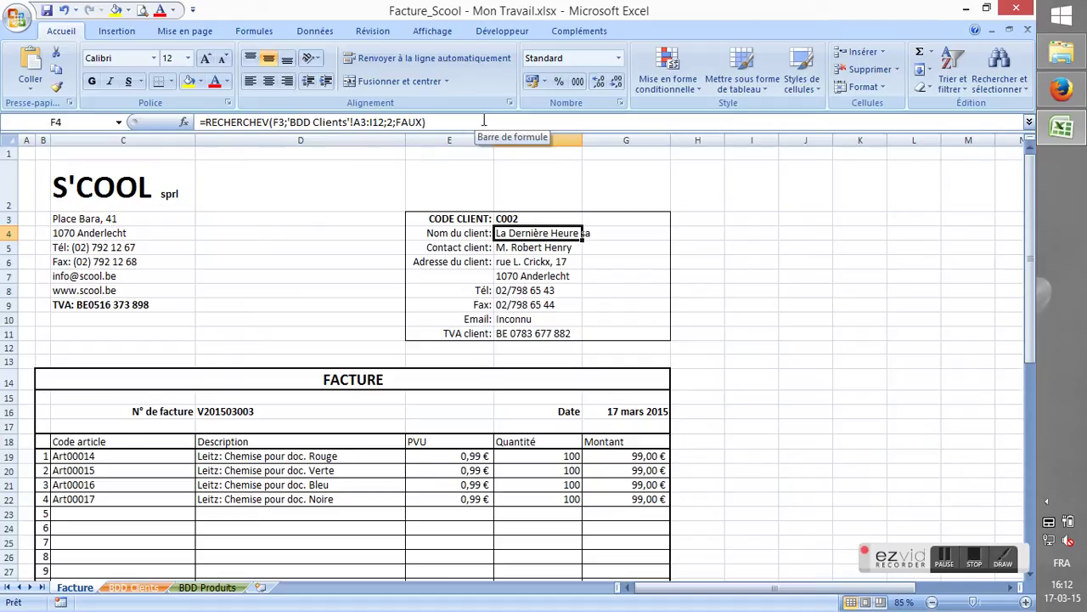
key("Up")
key("Down")
key("Down")
key("Down")
key("Down")
key("Down")
key("Down")
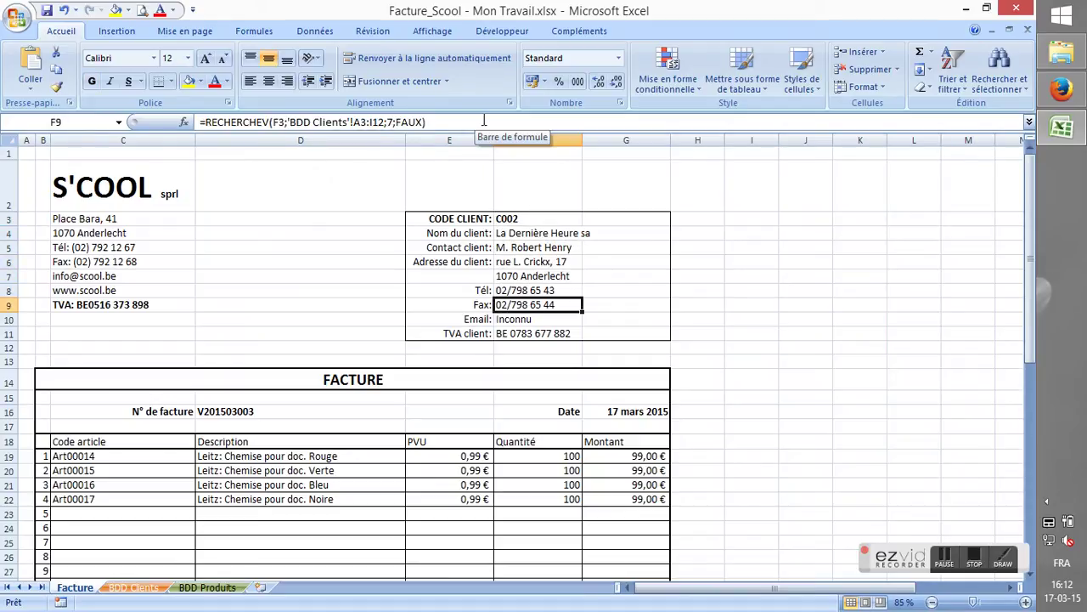
key("Down")
key("Down")
key("Up")
key("Up")
key("Up")
key("Up")
key("Up")
key("Up")
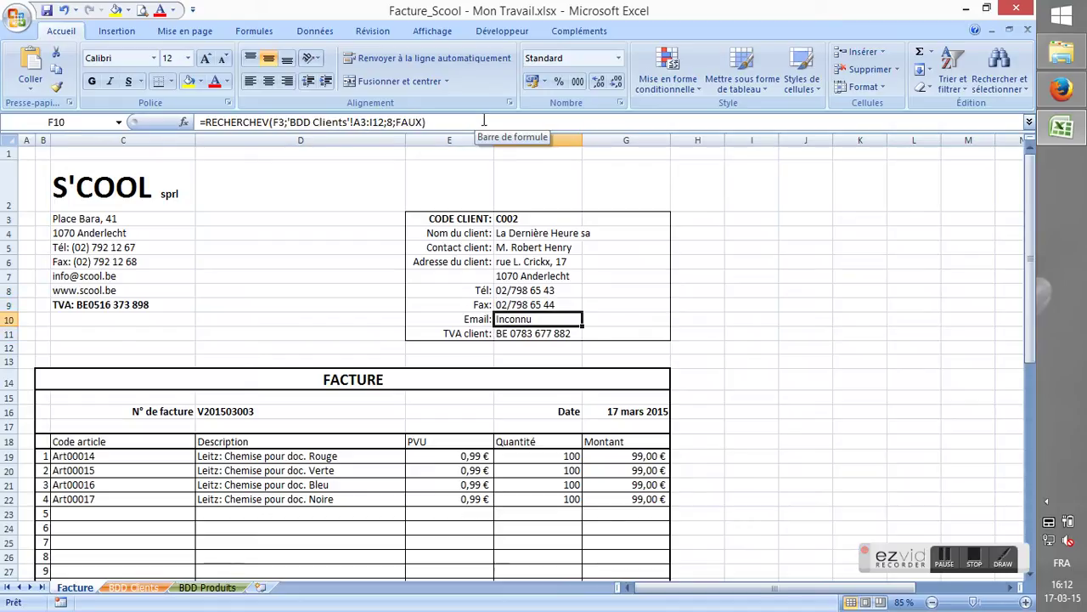
Step: Change the client code in F3 to that of the last client in BDD Clients to test the lookups
key("Up")
key("Up")
key("F2")
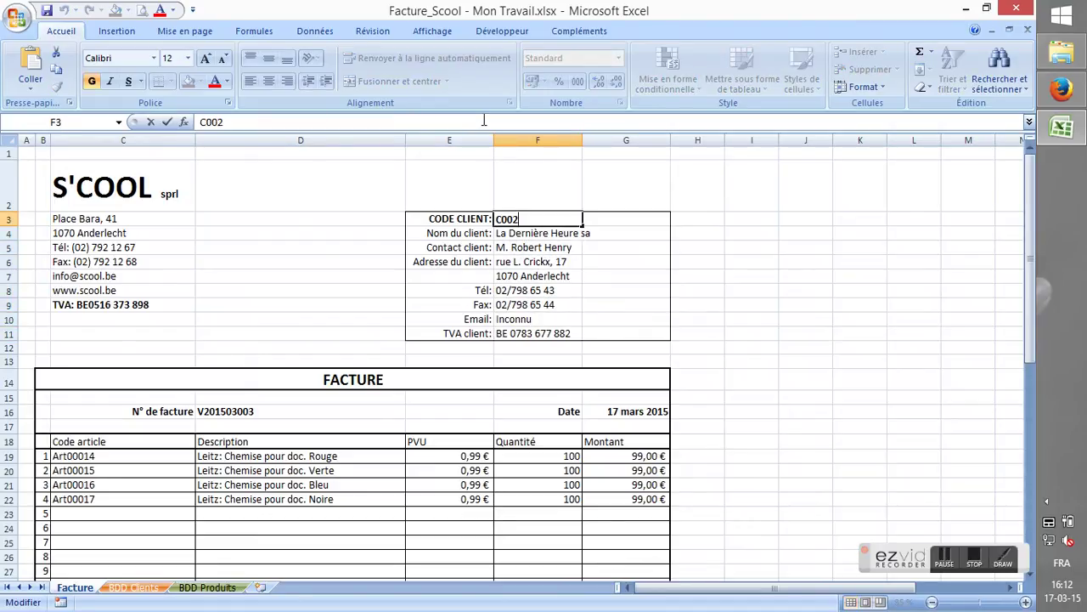
type("1")
key("Return")
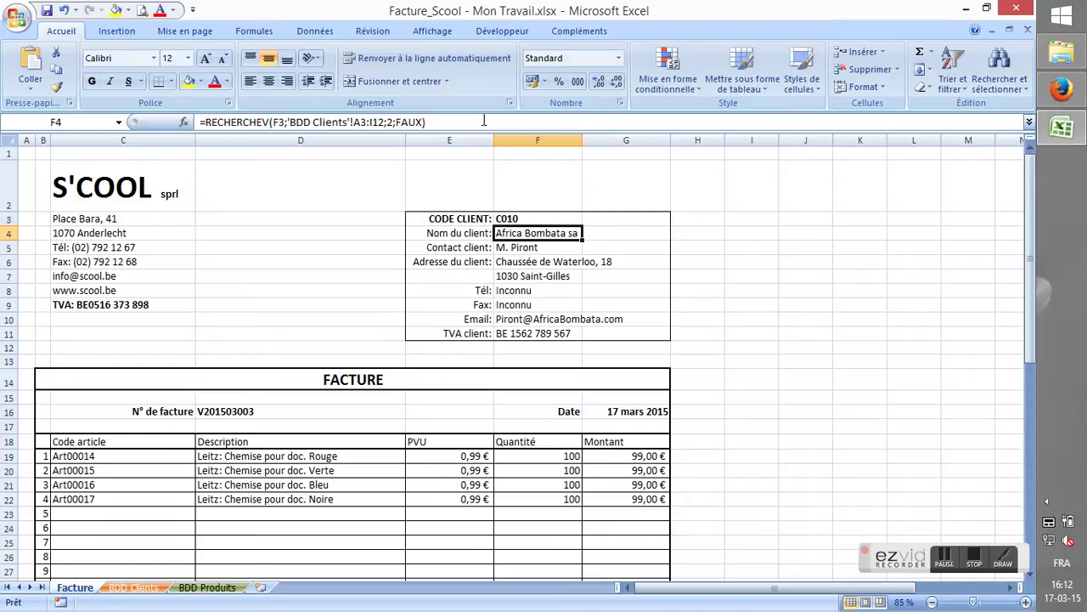
Step: Change the client code in F3 to that of the second-to-last client in BDD Clients
key("Up")
key("Left")
key("Right")
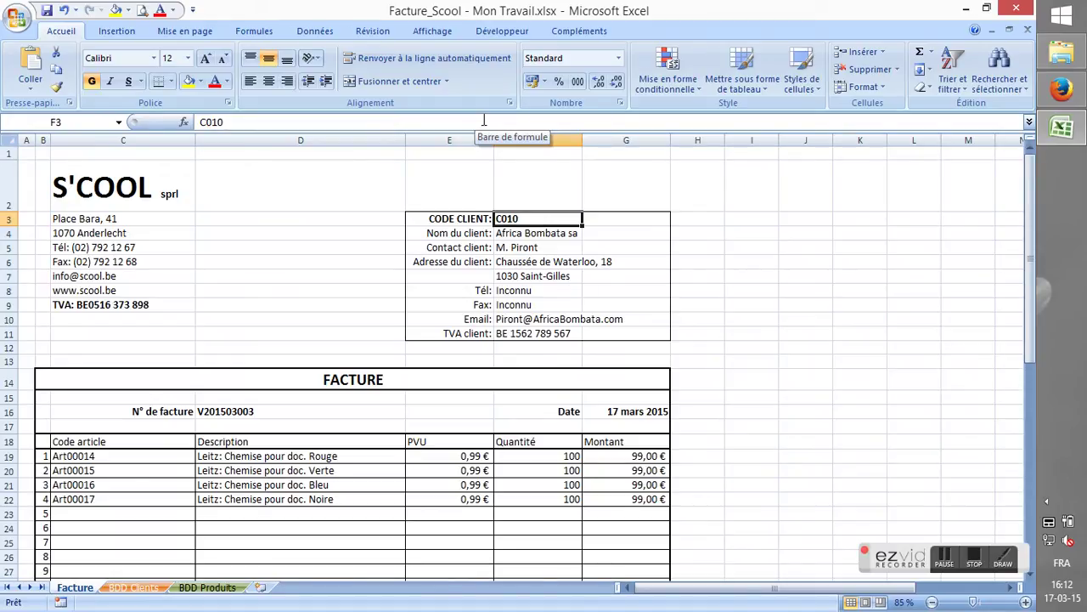
key("F2")
type("0")
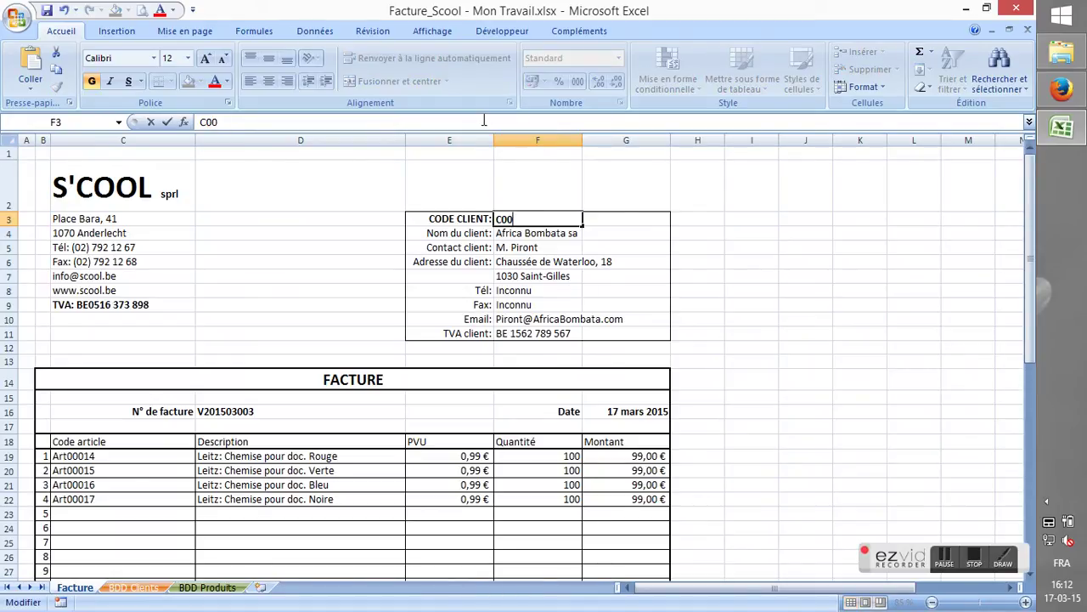
type("9")
key("Return")
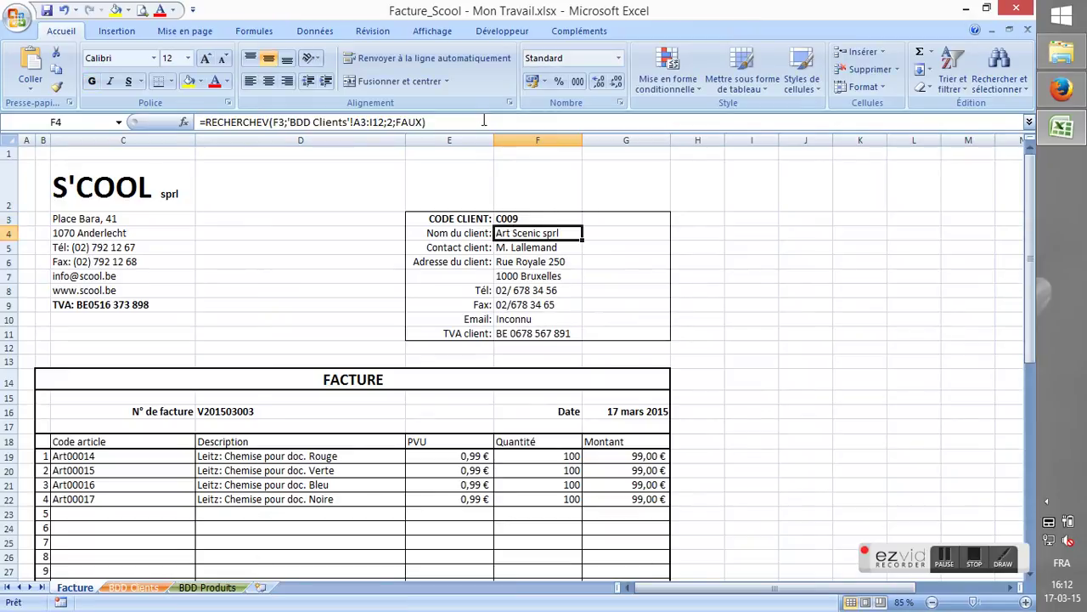
Step: Change the client code in F3 to that of the fourth client to test the lookups
key("Up")
key("F2")
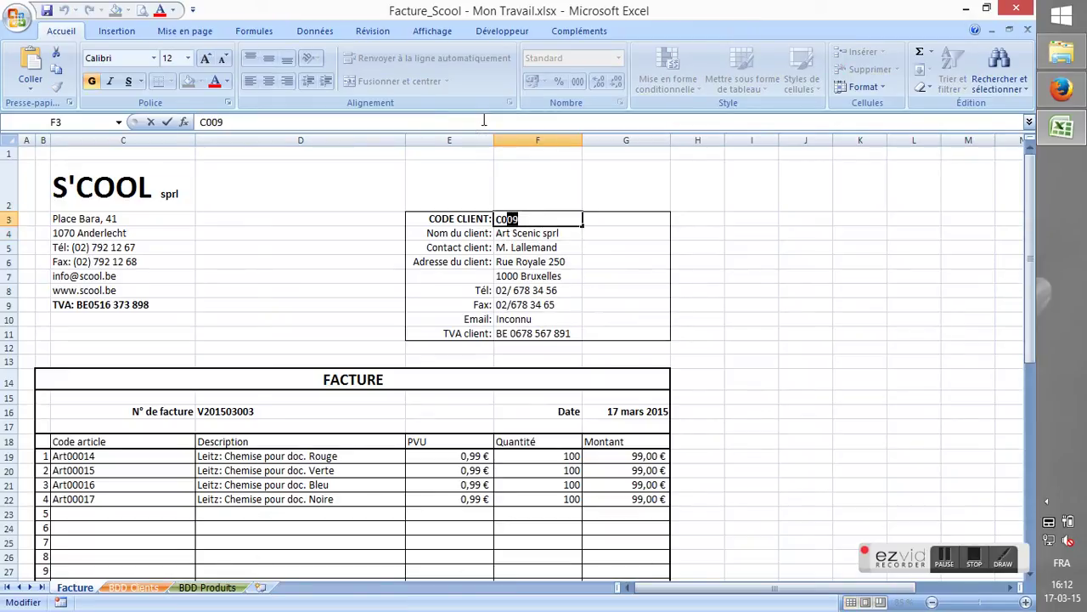
type("04")
key("Return")
Step: Change the client code in F3 to that of the second client in BDD Clients
key("Up")
key("F2")
key("shift+Left")
type("2")
key("Return")
key("Down")
key("Down")
key("Up")
key("Up")
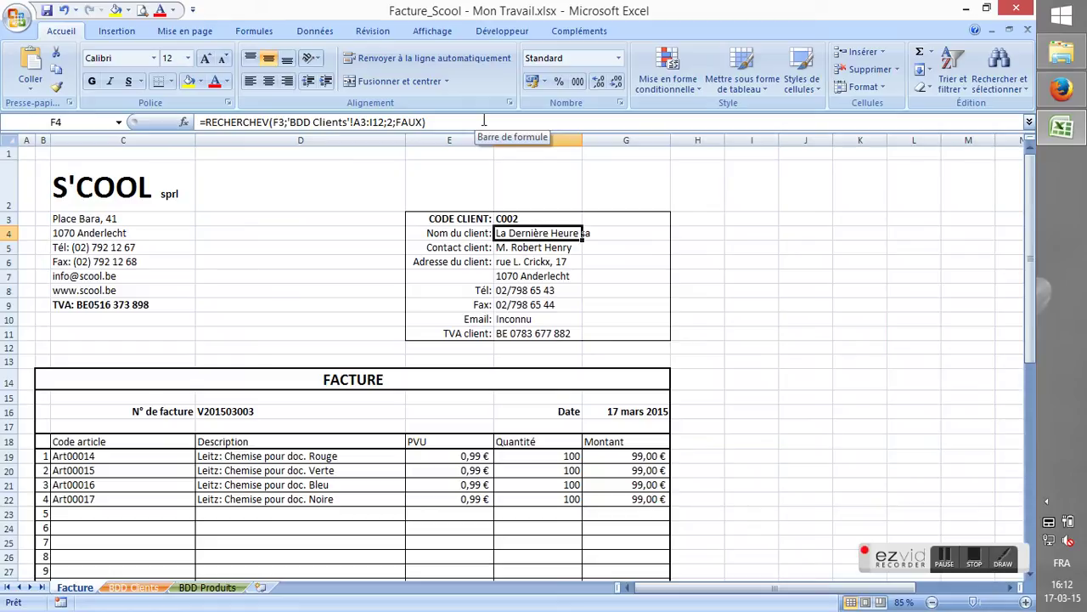
key("Down")
key("Down")
key("Down")
key("Down")
key("Down")
key("Down")
key("Down")
key("Down")
key("Down")
key("Down")
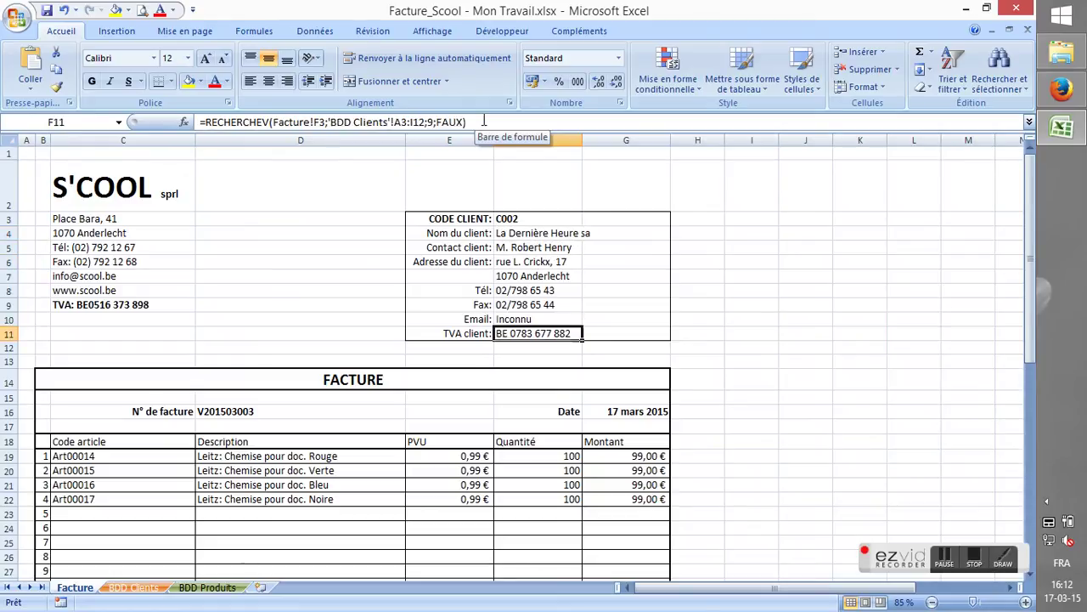
key("Down")
key("Down")
key("Down")
key("Down")
key("Down")
key("Down")
key("Down")
key("Down")
key("Down")
key("Down")
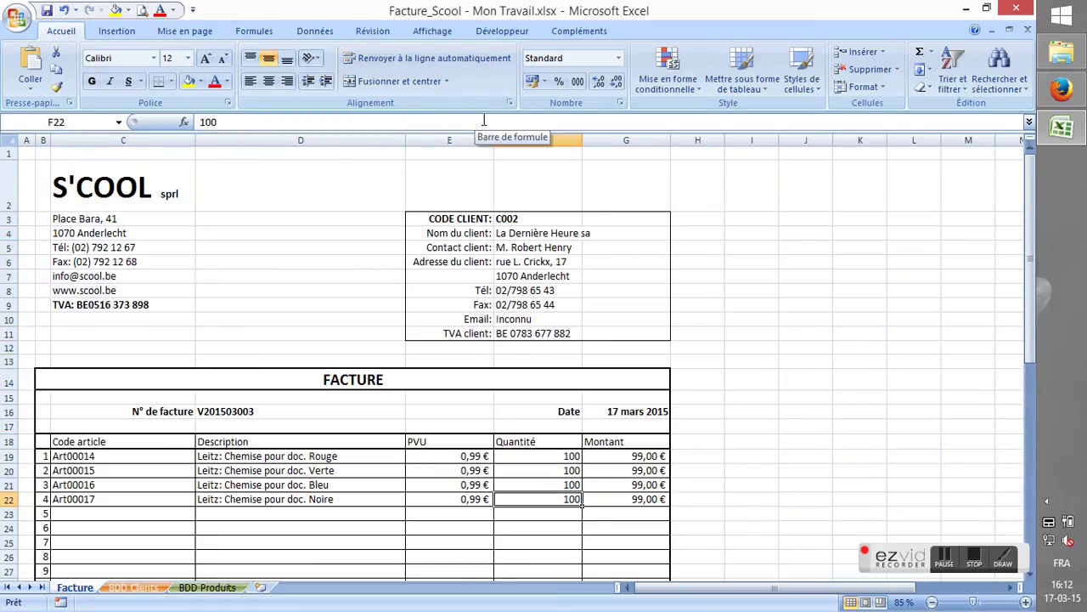
key("Down")
key("Down")
key("Down")
key("Down")
key("Down")
key("Down")
key("Down")
key("Down")
key("Down")
key("Down")
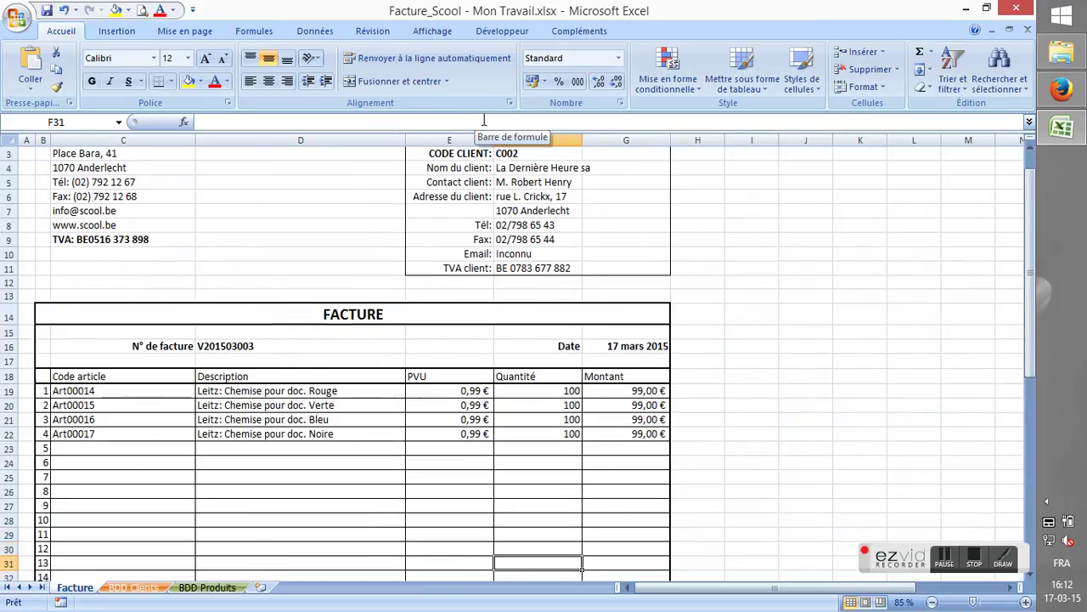
key("Up")
key("Up")
key("Up")
key("Up")
key("Up")
key("Up")
key("Up")
key("Up")
key("Up")
key("Up")
key("Up")
key("Up")
key("Up")
key("Up")
key("Up")
key("Up")
key("Up")
key("Up")
key("Up")
key("Up")
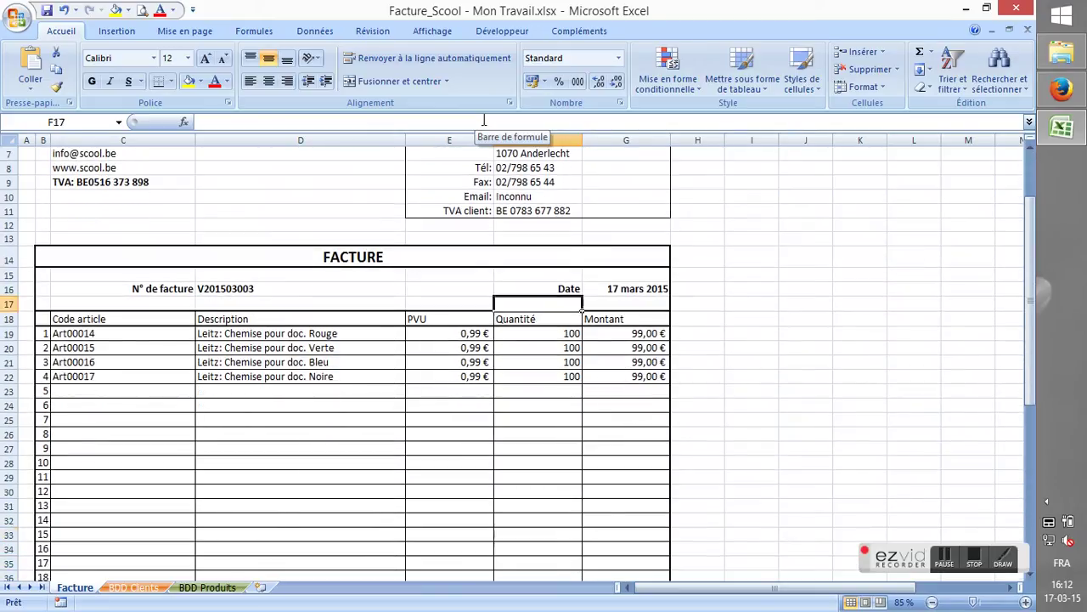
key("Up")
key("Up")
key("Up")
key("Up")
key("Down")
key("Down")
key("Down")
key("Down")
key("Down")
key("Down")
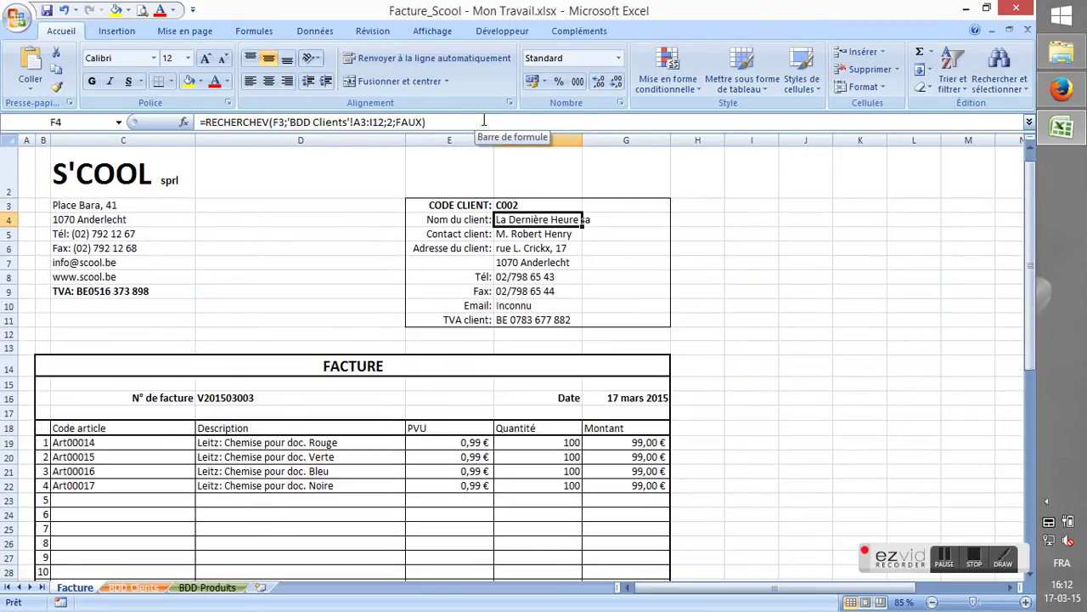
key("Down")
key("Down")
key("Down")
key("Down")
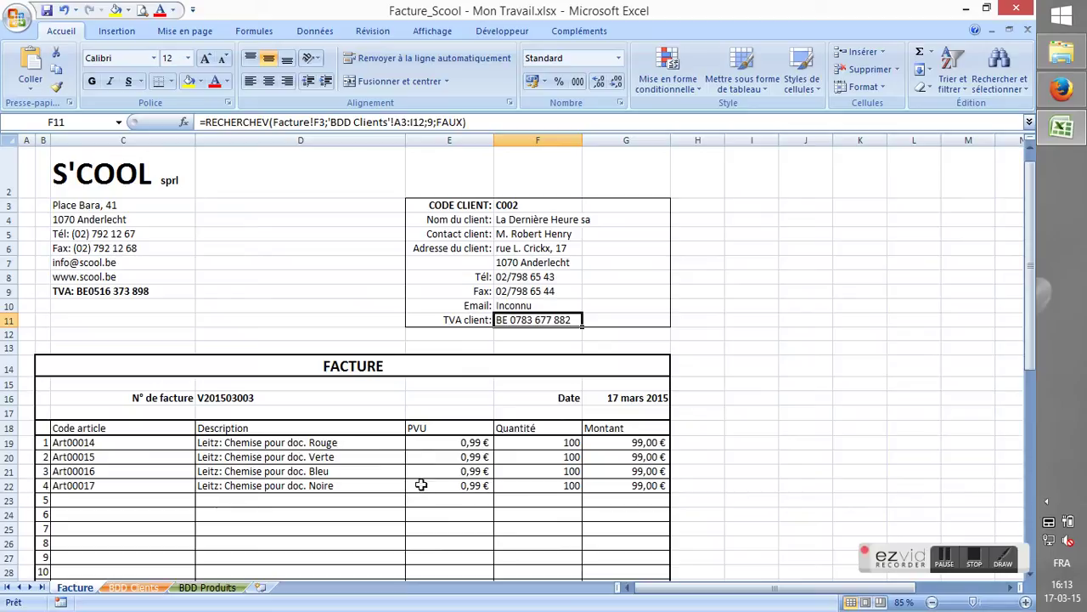
Step: Start a RECHERCHEV formula in Description cell D19 with article code cell C19 as the lookup value
left_click(343, 444)
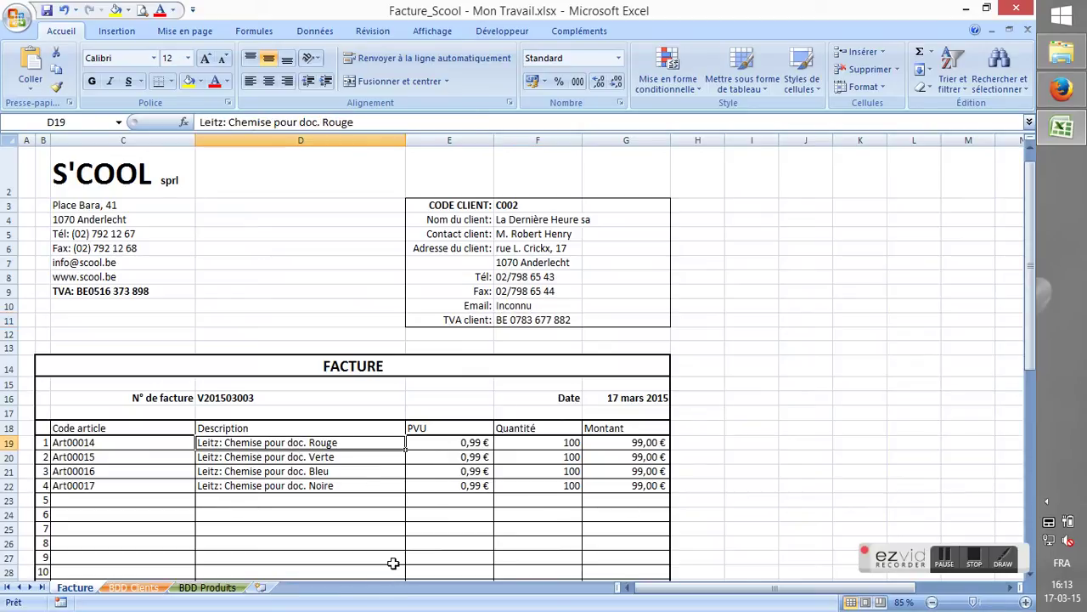
type("=r")
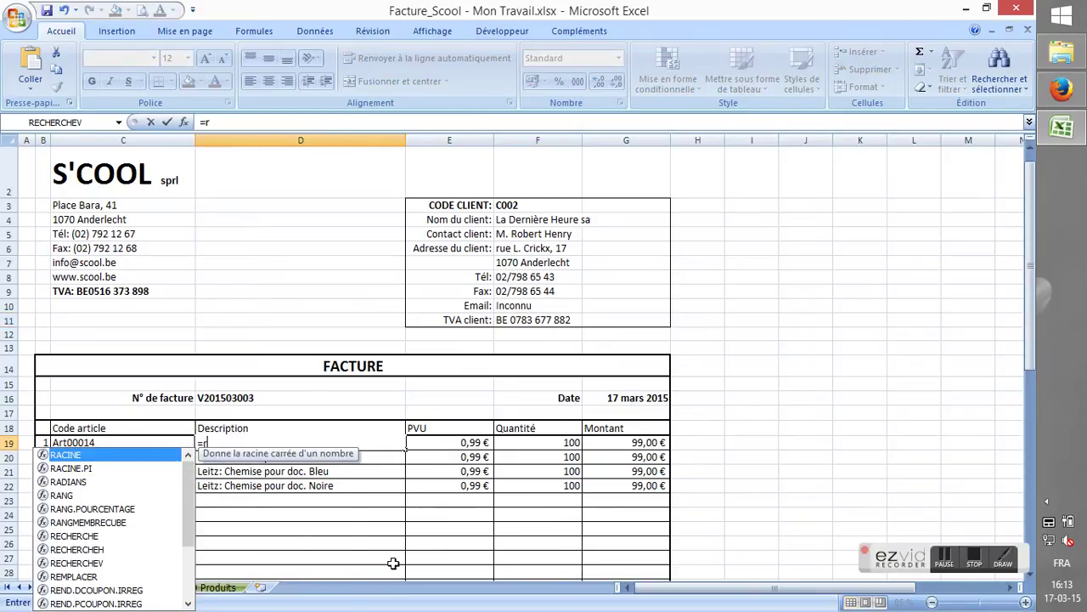
type("echerche")
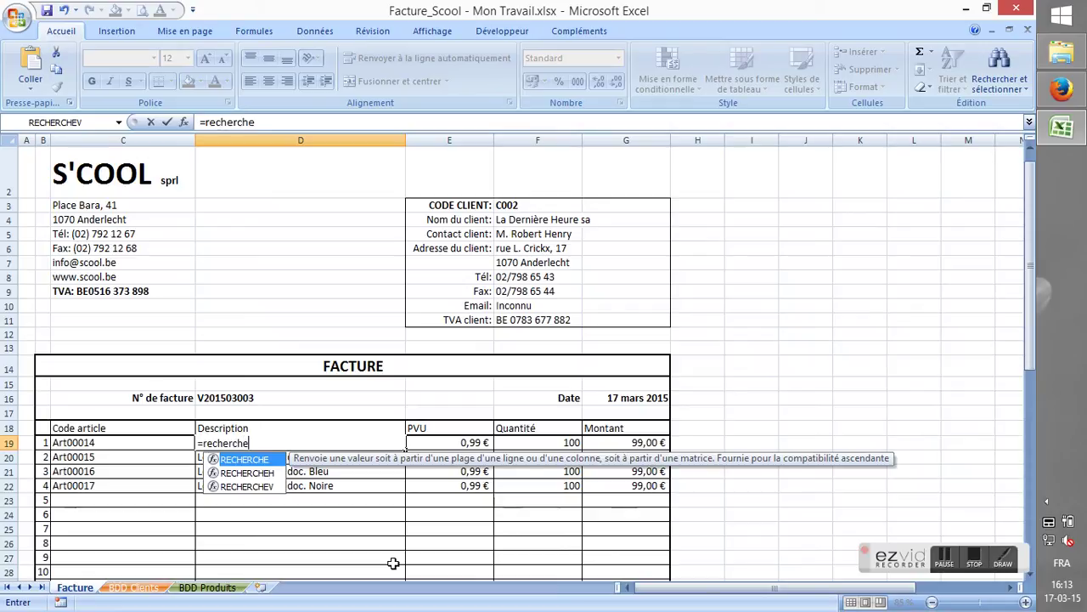
type("v")
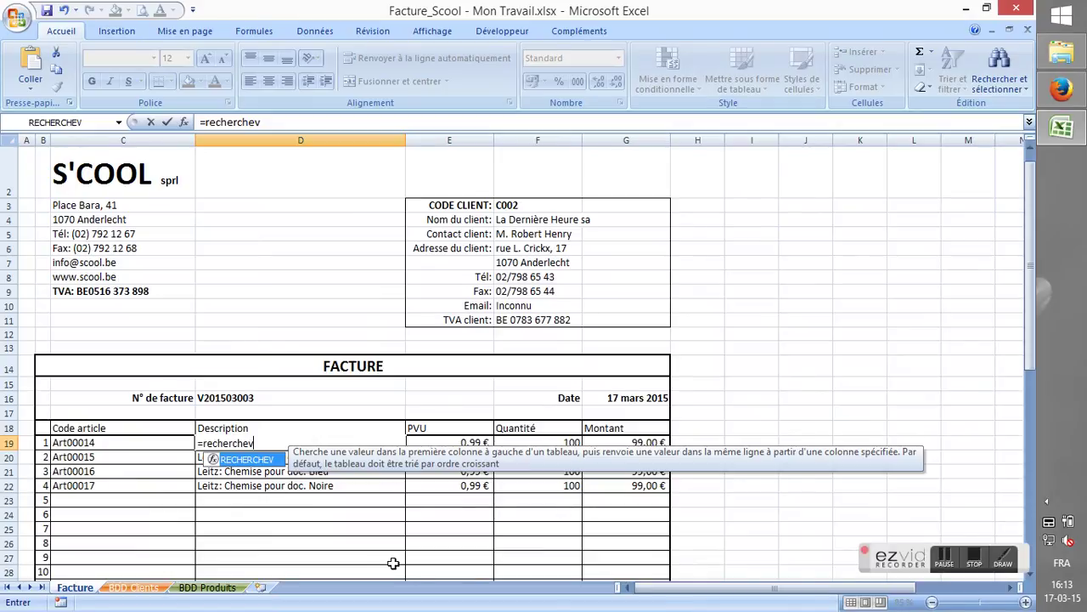
type("(")
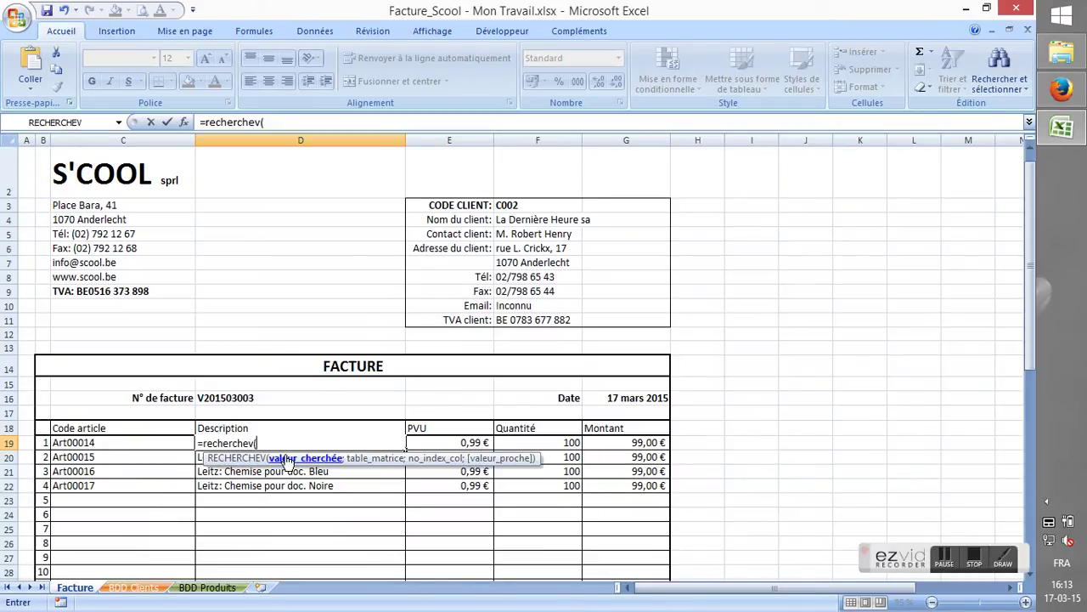
left_click(108, 441)
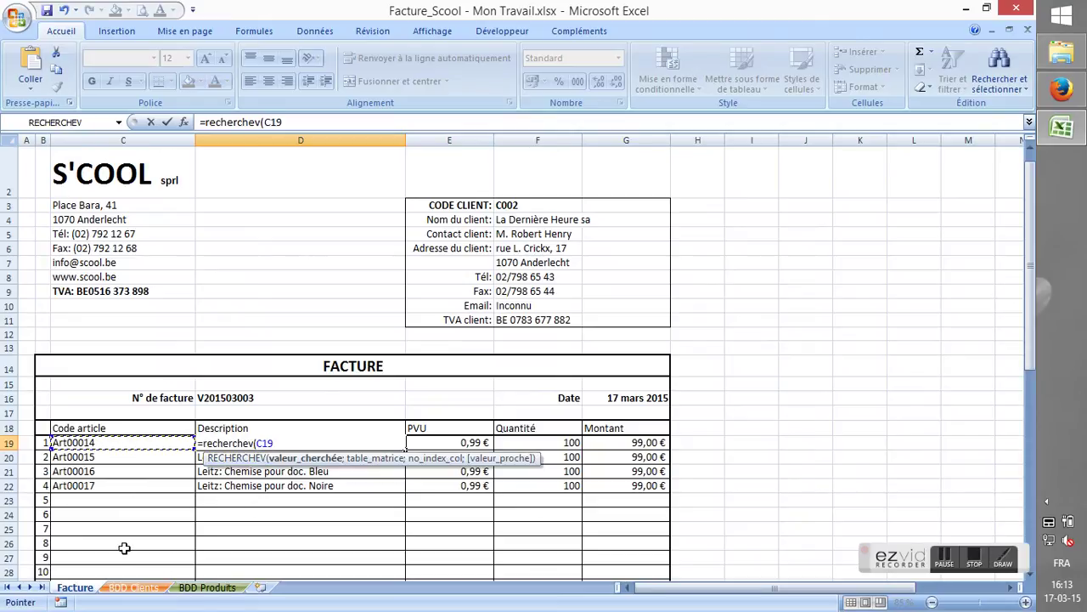
type(";")
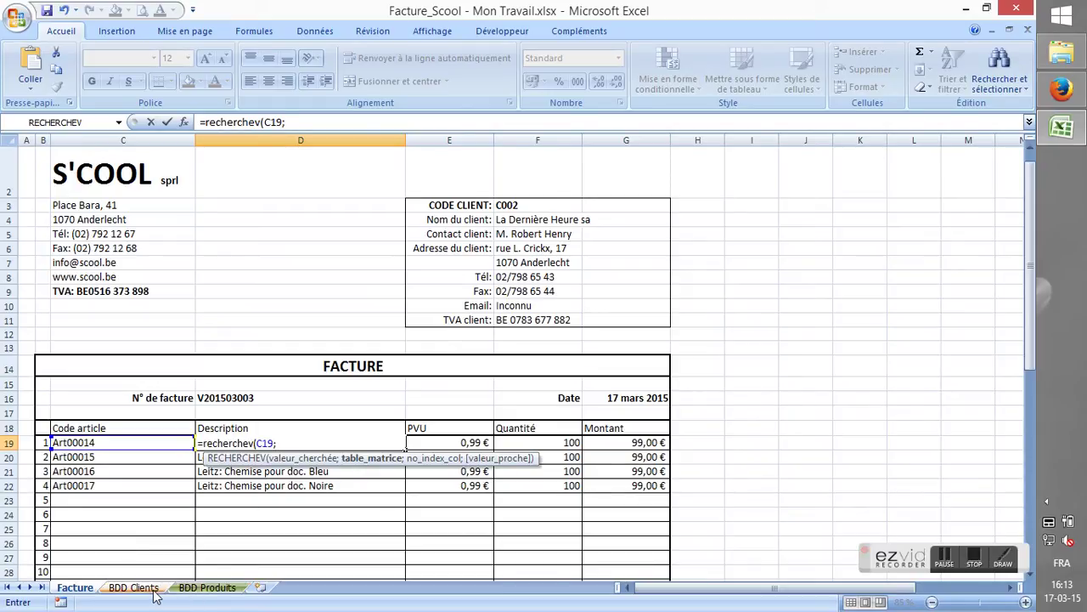
Step: Add the range A3:C31 of the BDD Produits sheet as the table argument of the D19 formula
left_click(203, 588)
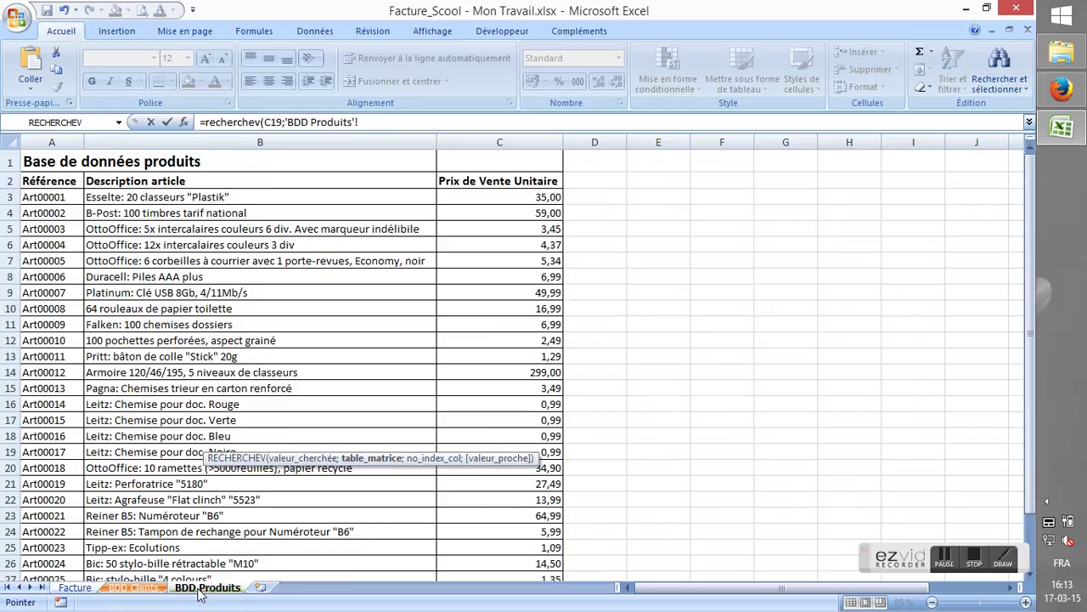
left_click(34, 198)
left_click_drag(34, 198, 486, 544)
scroll(484, 542, "up", 2)
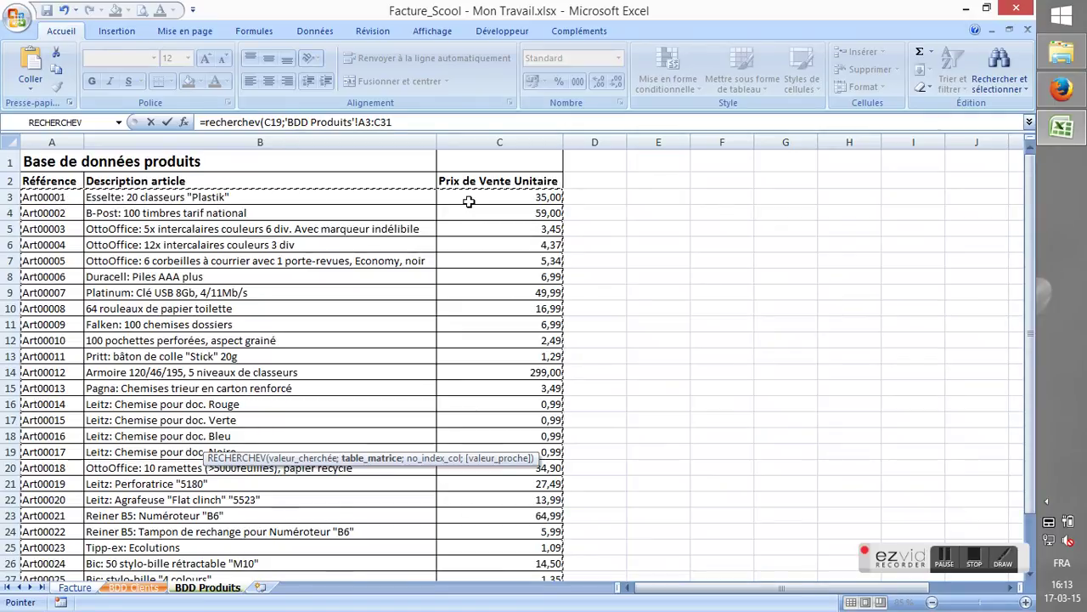
scroll(471, 338, "down", 3)
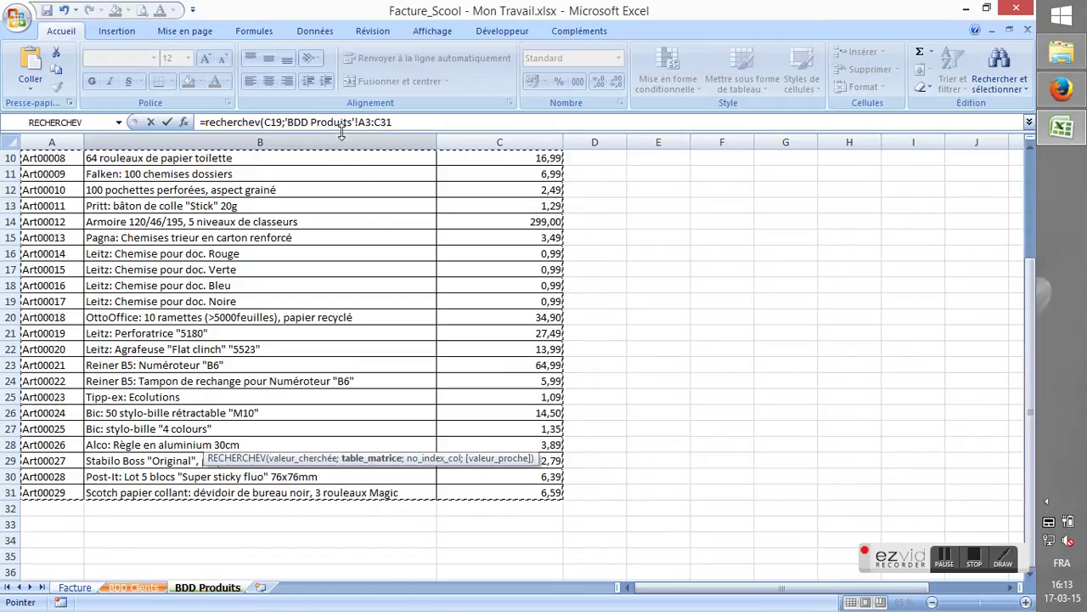
left_click(401, 122)
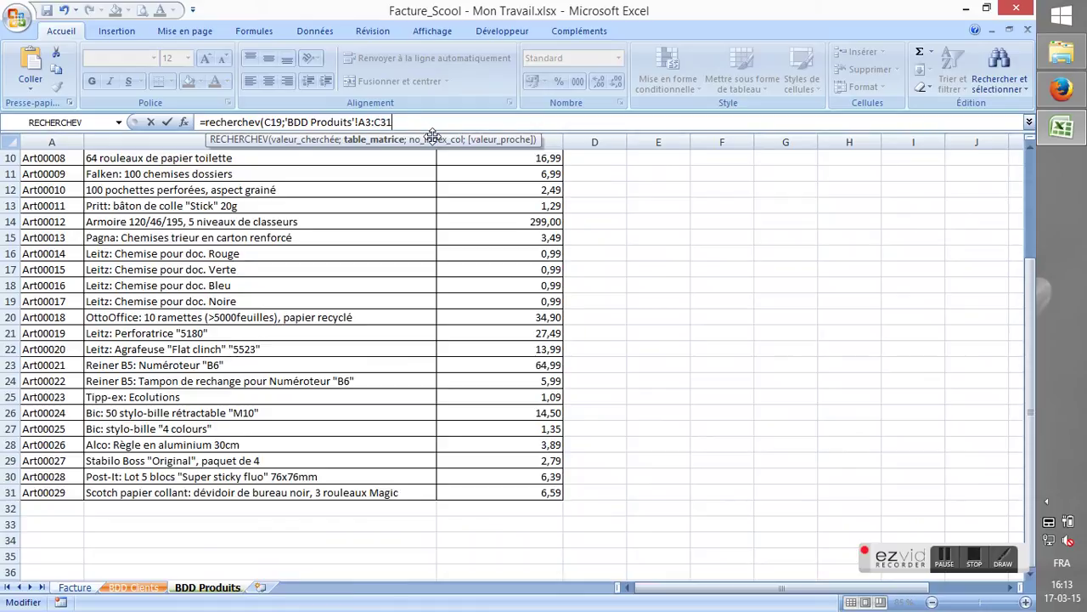
type(";")
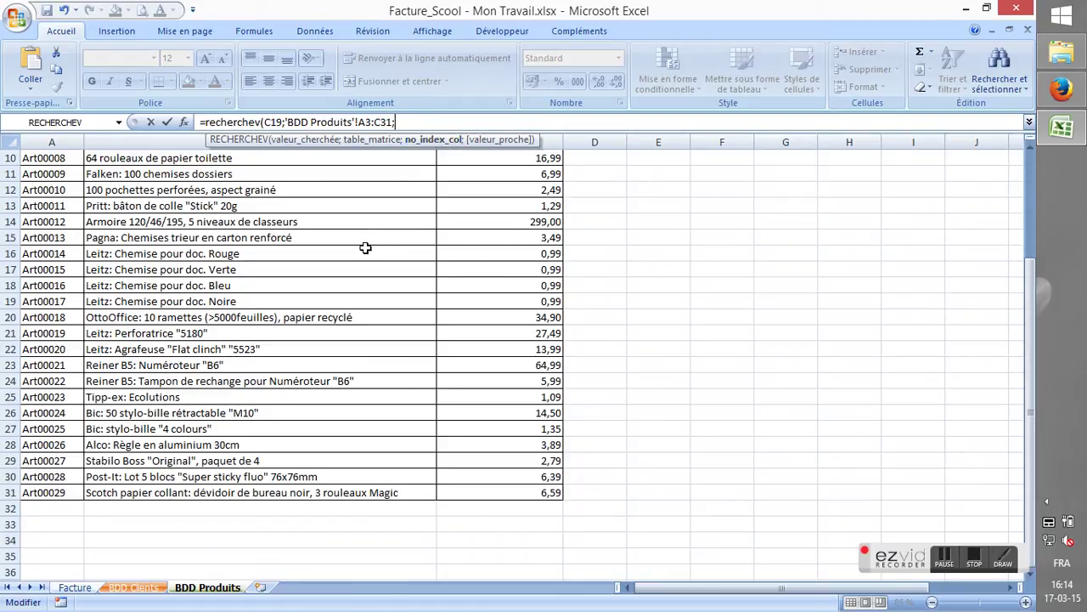
Step: Complete the D19 formula with column index 2 and FAUX for an exact match, and confirm it
left_click_drag(1026, 270, 1029, 228)
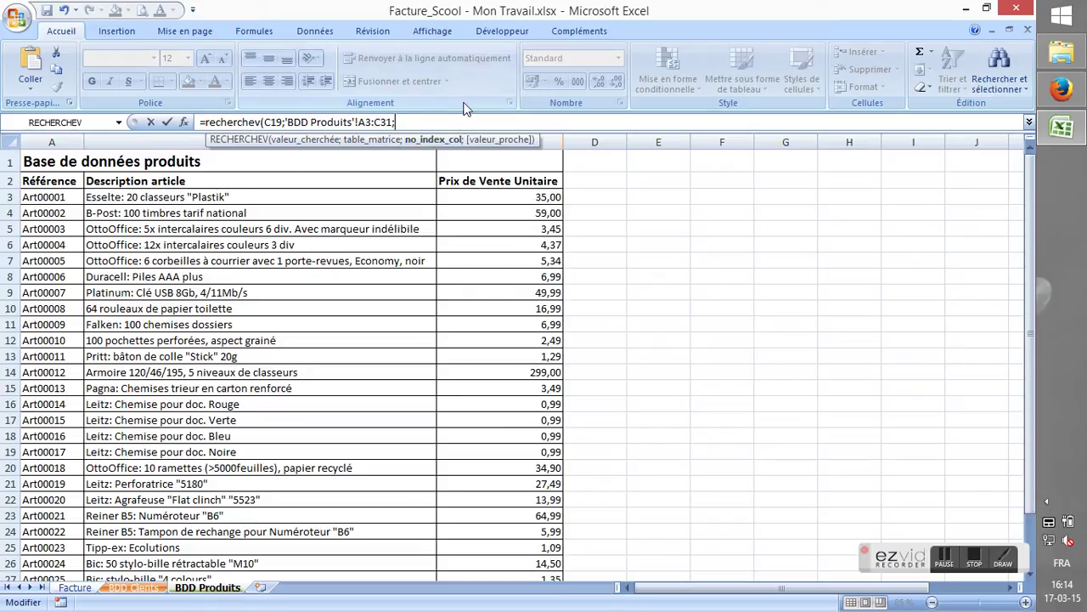
type("2")
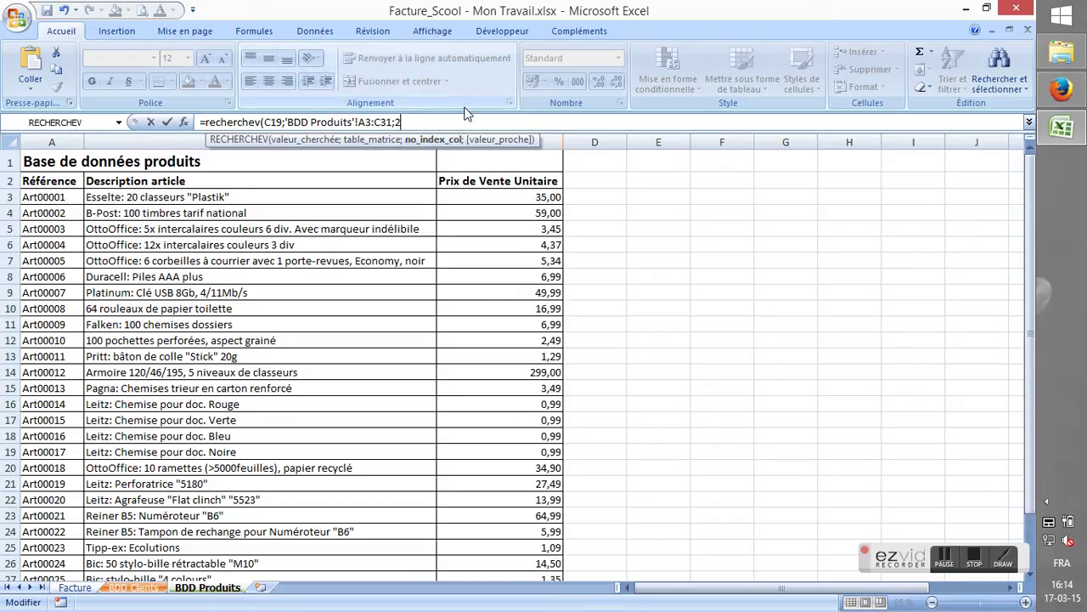
type(";faux)")
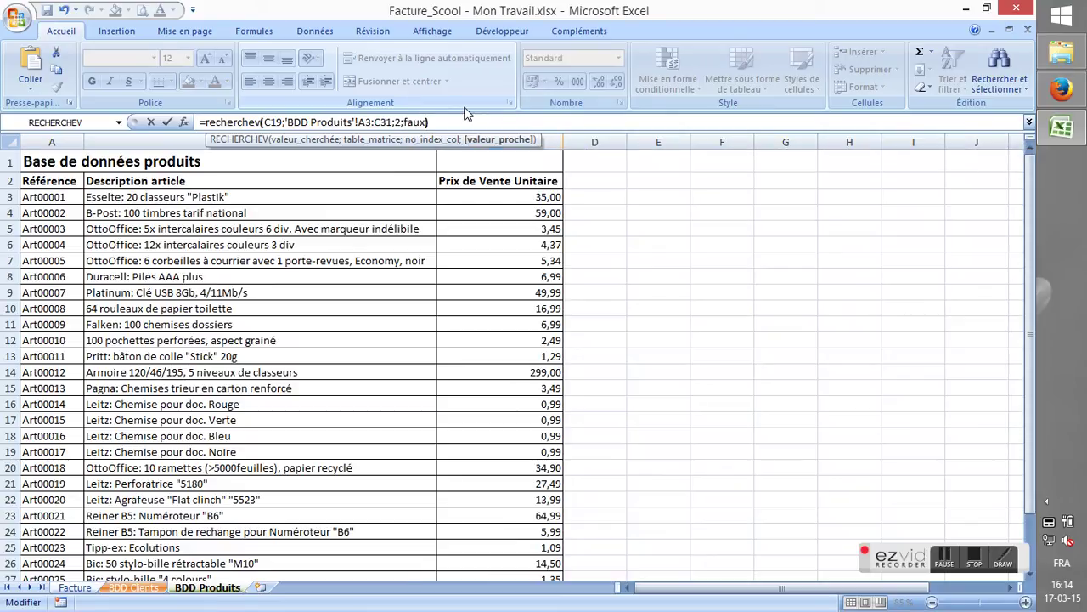
key("Return")
key("Up")
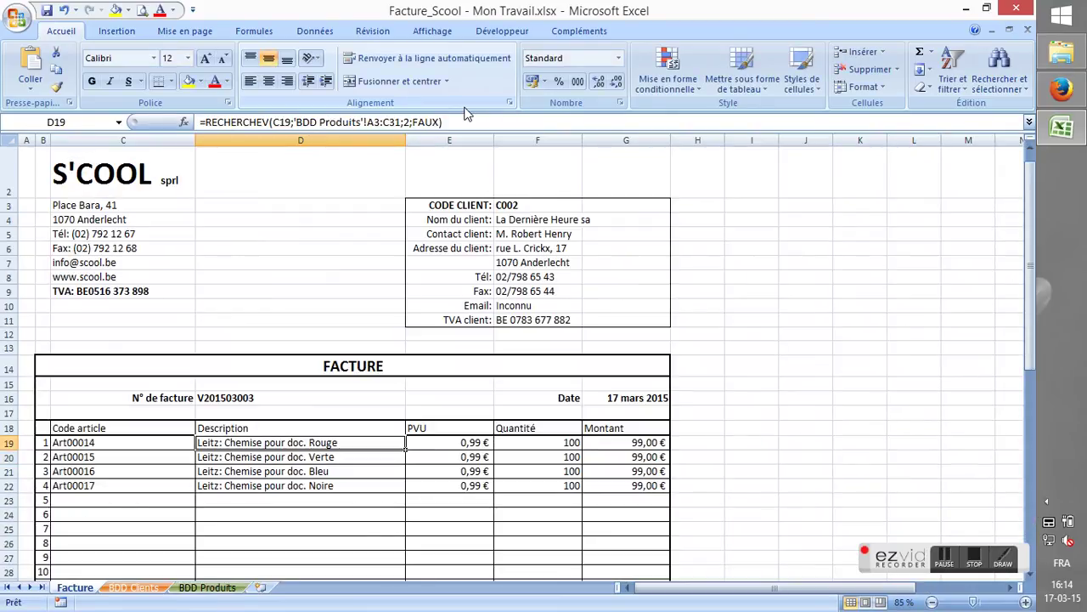
Step: Start a RECHERCHEV formula in Description cell D20 with article code cell C20 as the lookup value
key("Down")
key("Up")
key("Down")
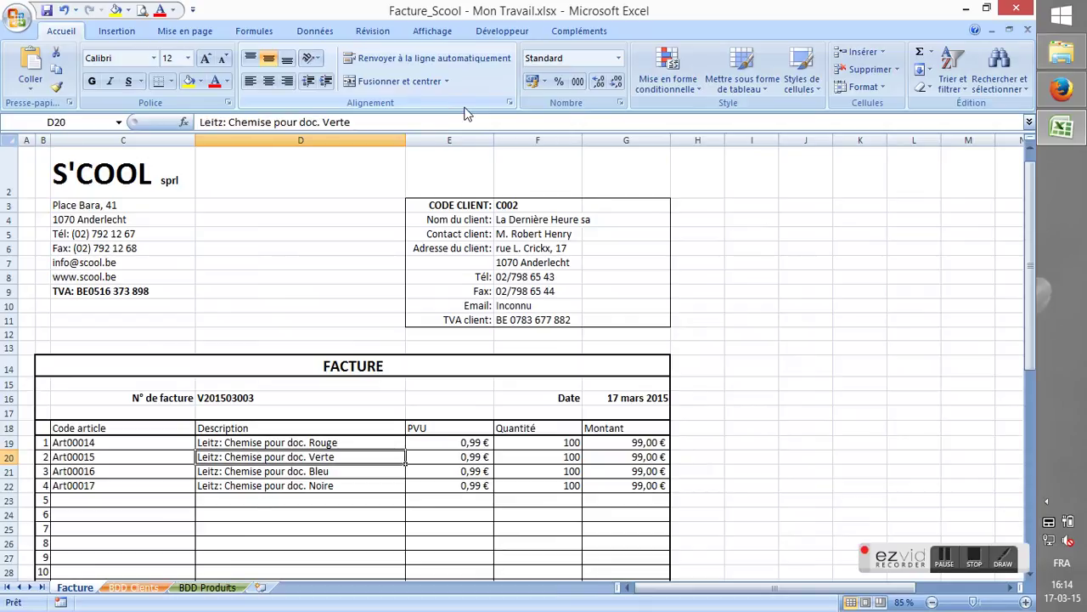
key("Up")
key("Down")
type("=rec")
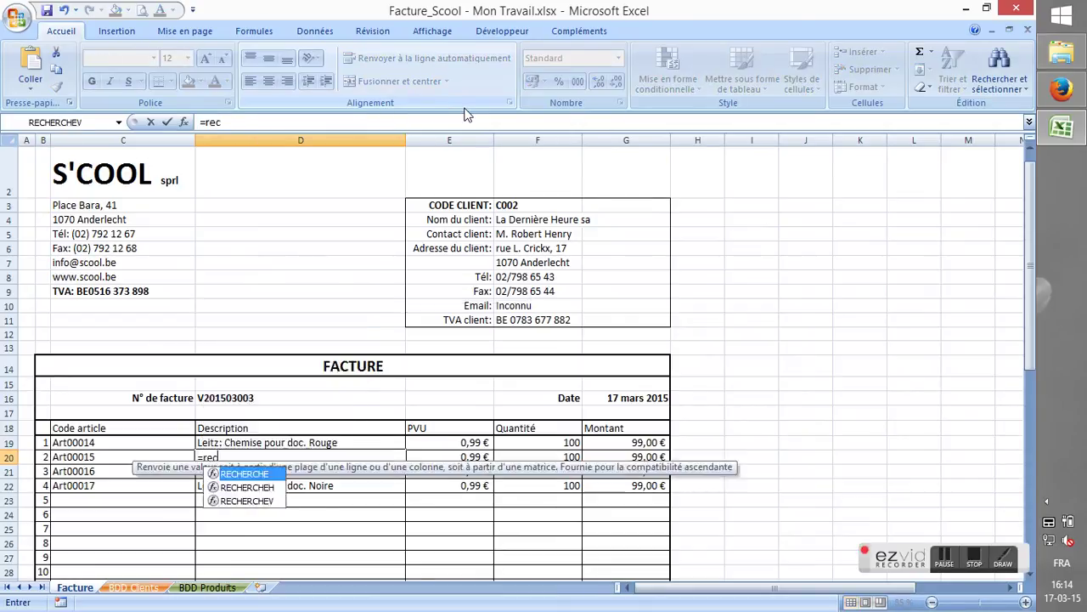
type("herche")
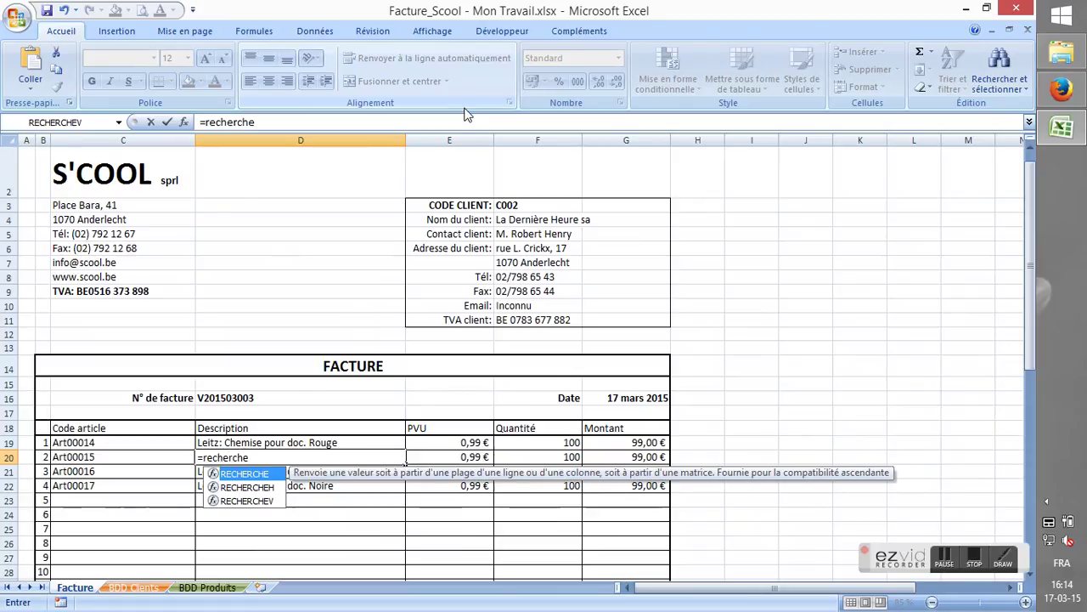
type("v(")
key("Left")
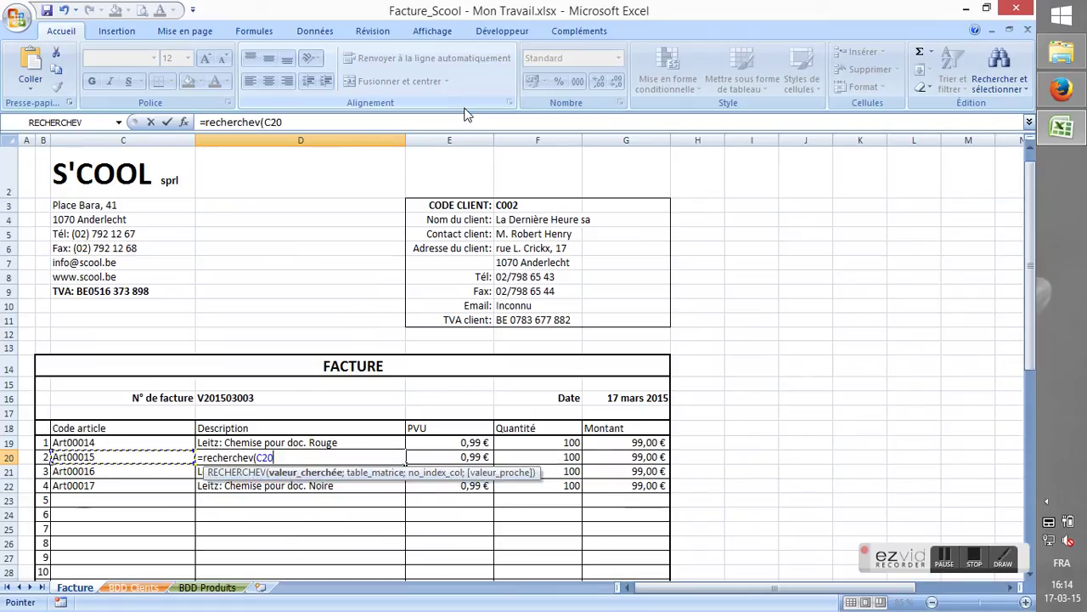
type(";")
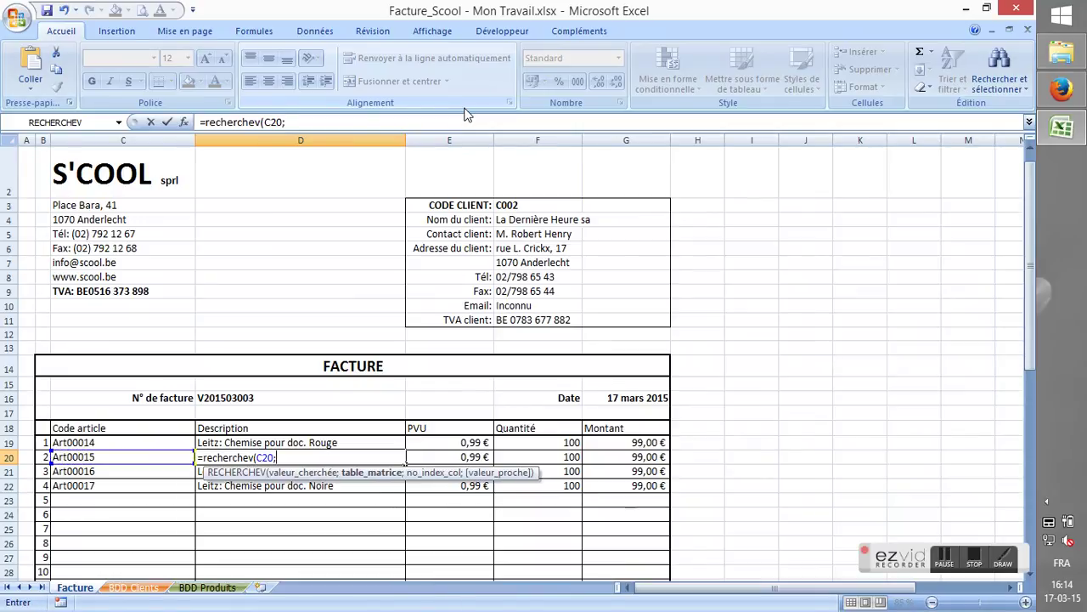
Step: Complete the D20 formula with the BDD Produits range A3:C31, column index 2 and FAUX, and confirm it
left_click(204, 586)
left_click_drag(58, 196, 527, 552)
type(";2")
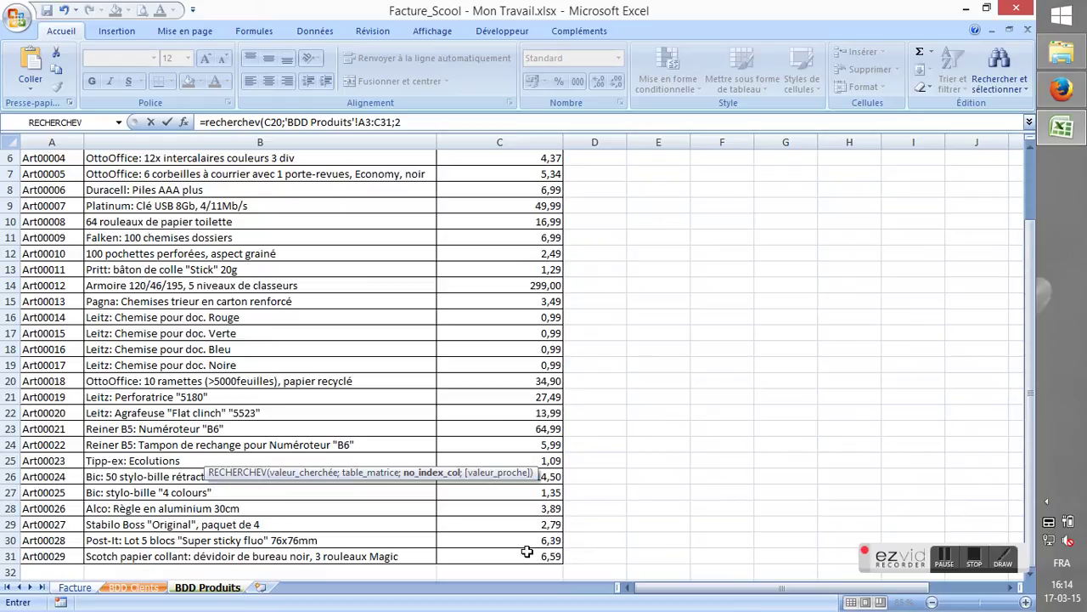
type(";faux")
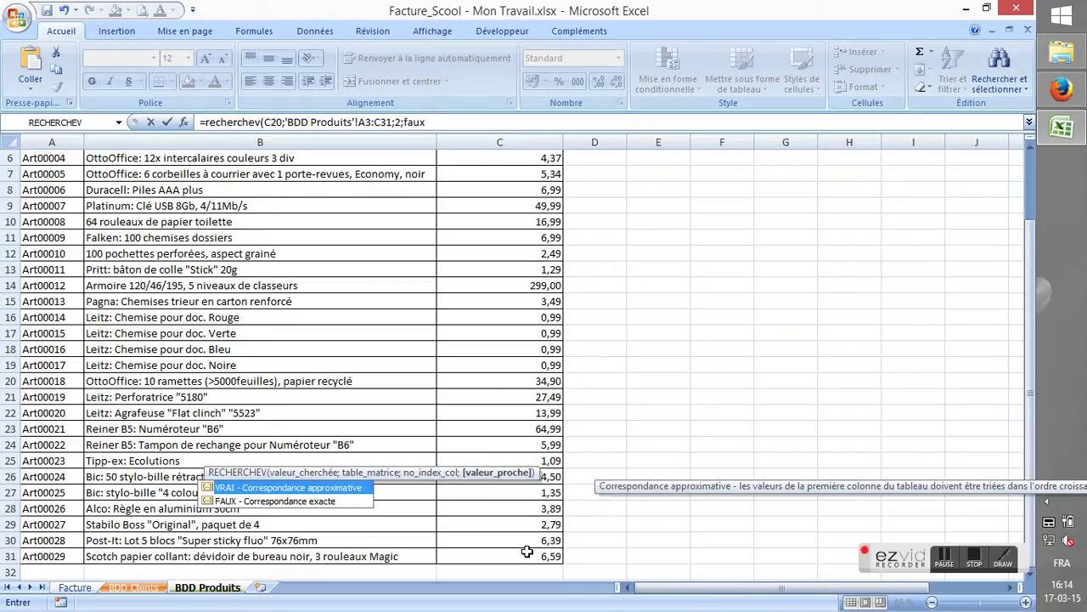
key("Return")
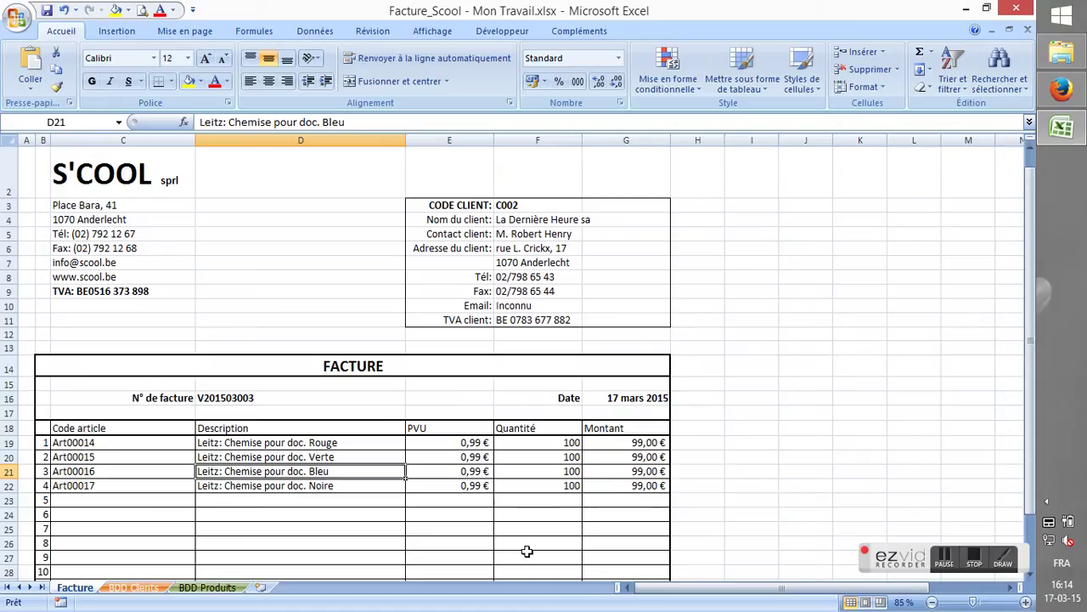
Step: Start a RECHERCHEV formula in Description cell D21 with article code cell C21 as the lookup value
type("=r")
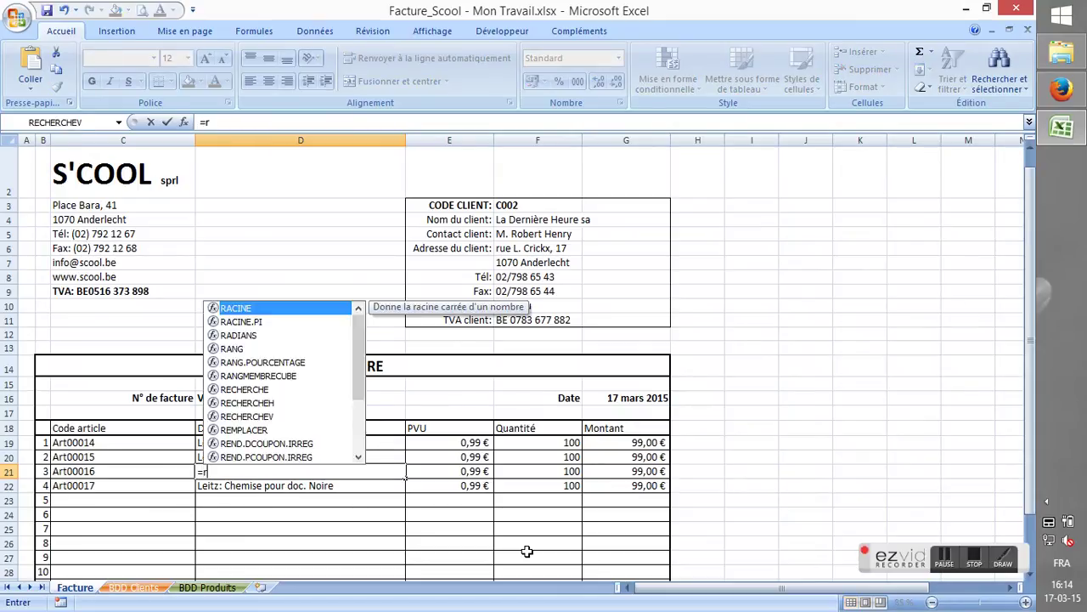
type("echerchev(")
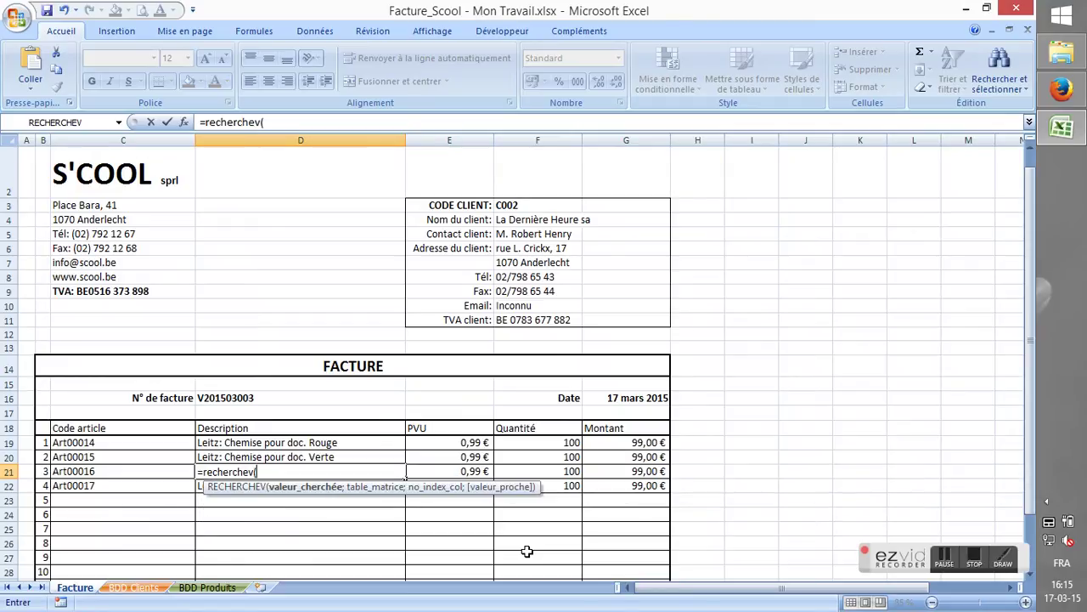
left_click(171, 472)
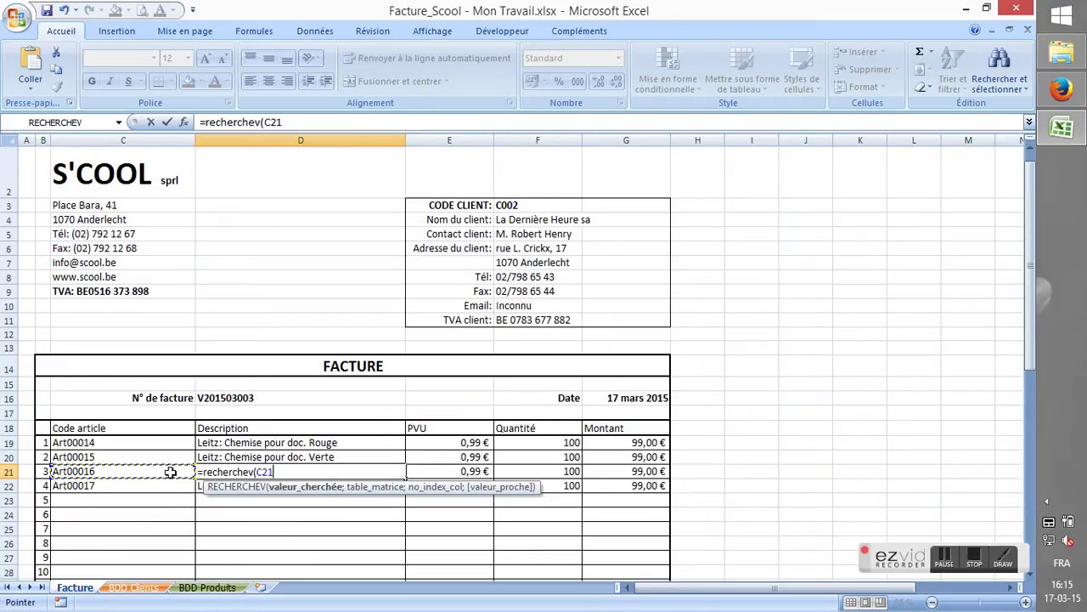
type(";")
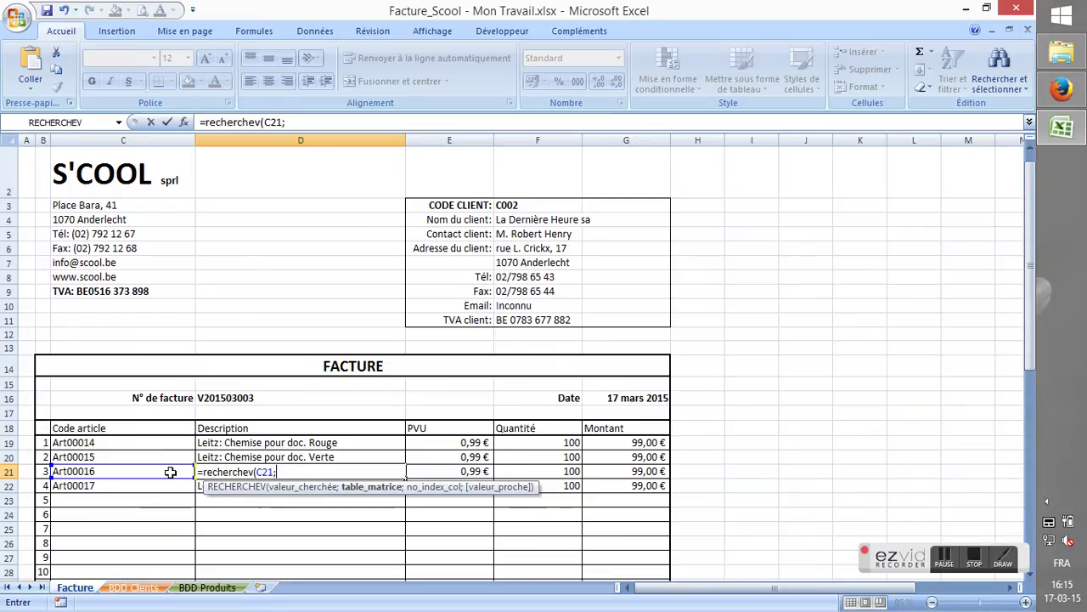
Step: Complete the D21 formula with the BDD Produits range A3:C31, column index 2 and FAUX, and confirm it
left_click(189, 589)
scroll(94, 205, "up", 2)
left_click_drag(57, 198, 484, 554)
type(";")
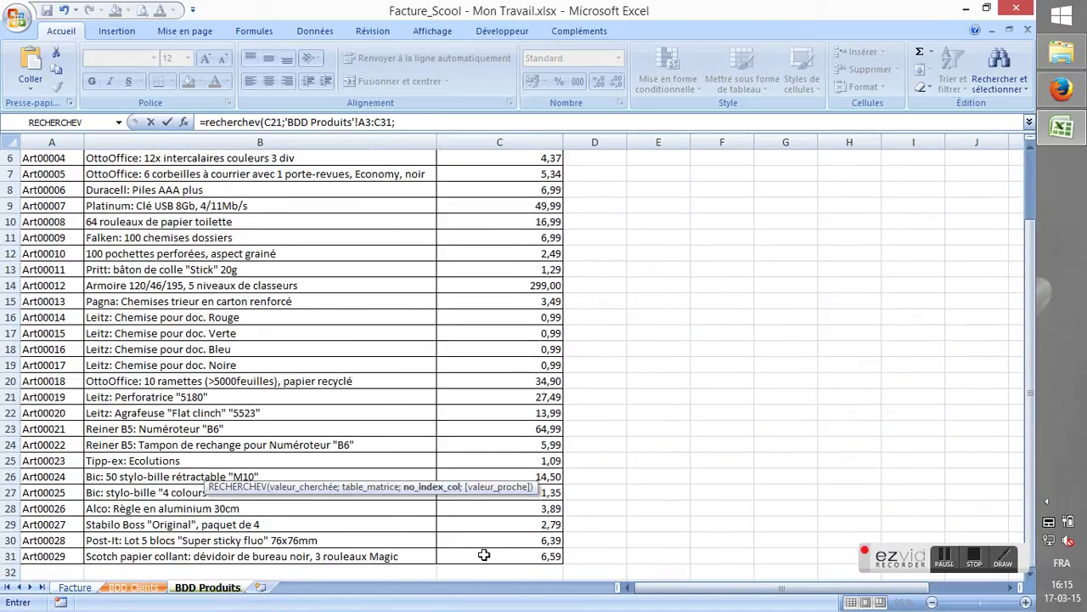
type("2;")
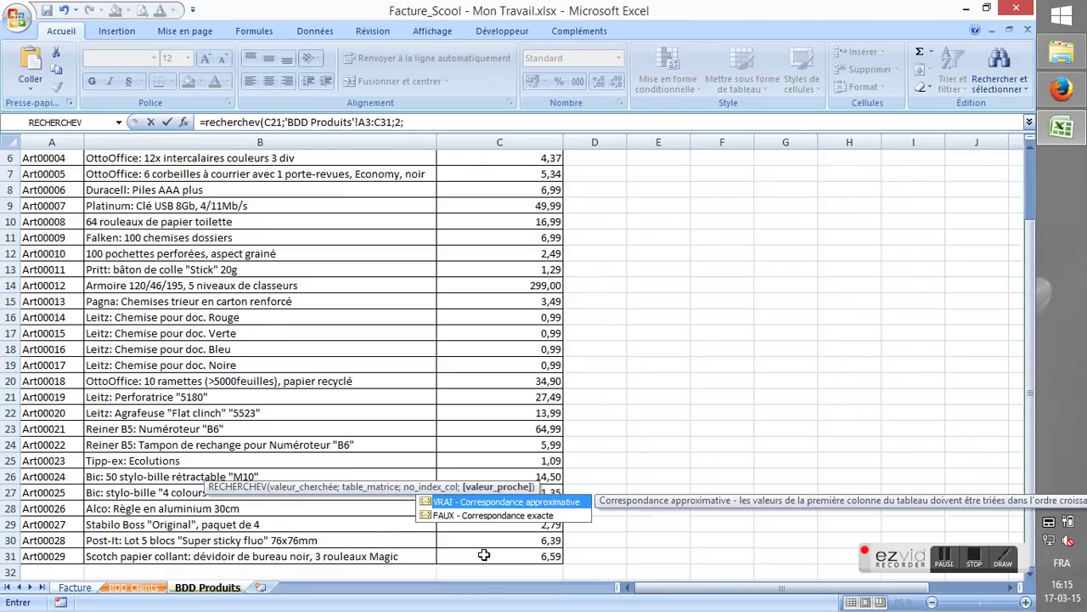
type("faux)")
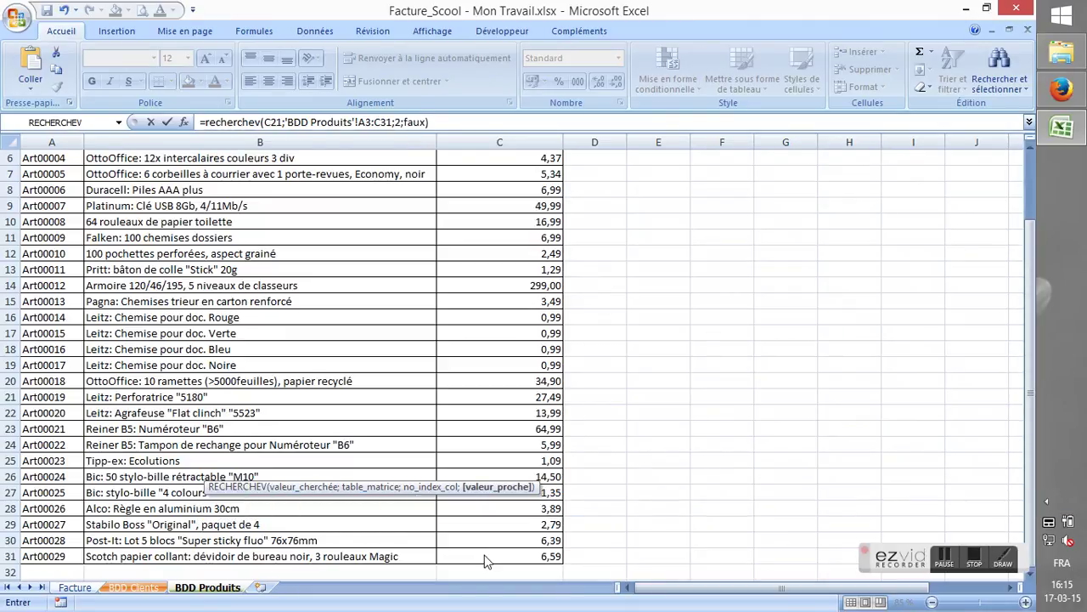
key("Return")
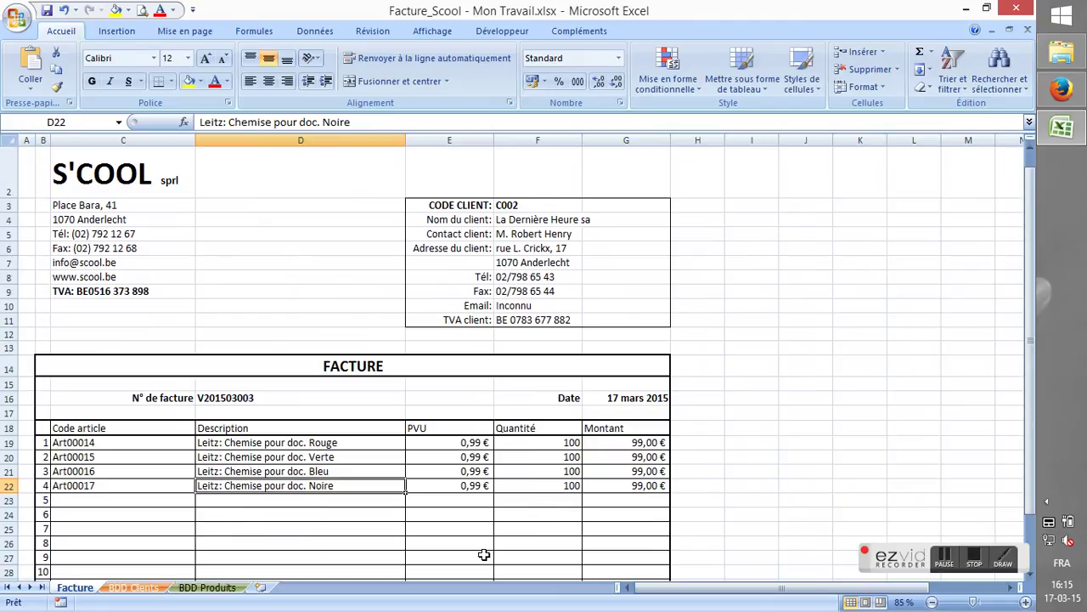
Step: Fill the D21 formula down the Description column through D36
left_click(366, 471)
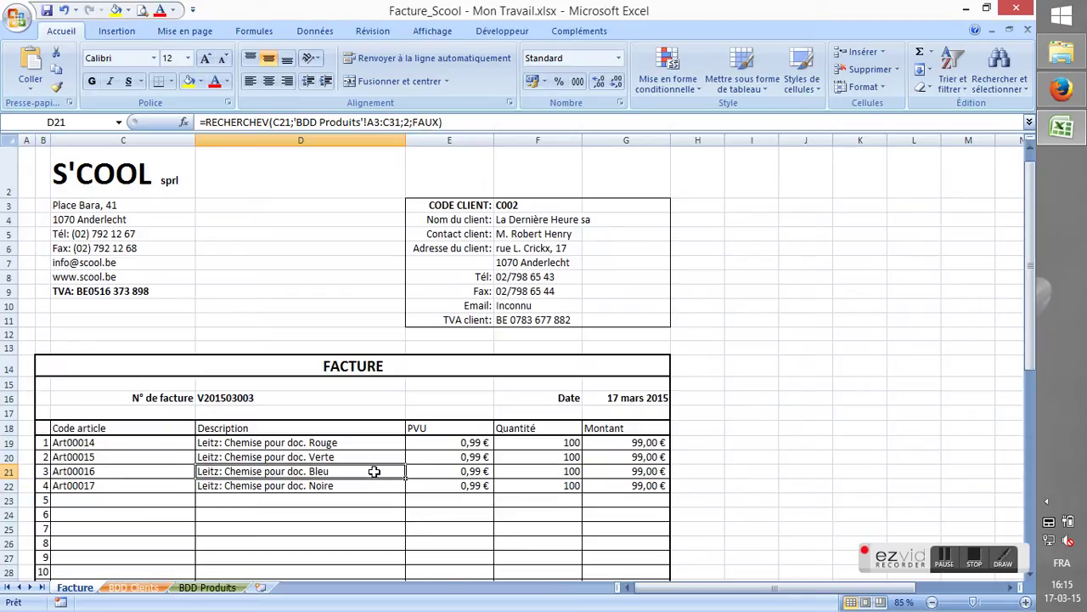
left_click(374, 456)
scroll(374, 456, "down", 2)
left_click(376, 346)
left_click_drag(407, 356, 406, 563)
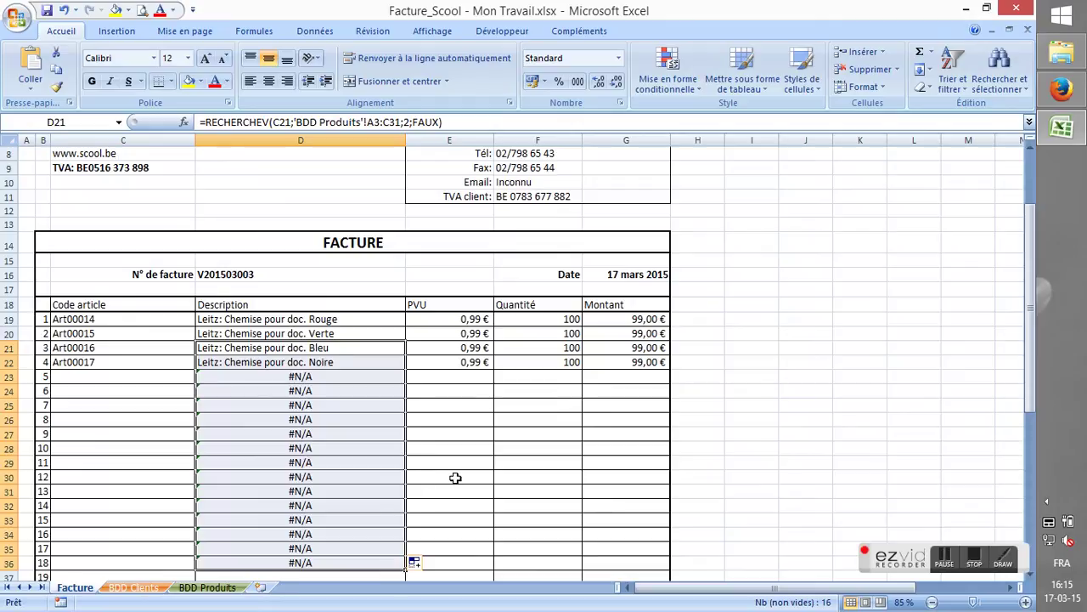
Step: Enter the article code Art00001 in cell C23 on invoice line 5
scroll(455, 477, "down", 1)
left_click(87, 335)
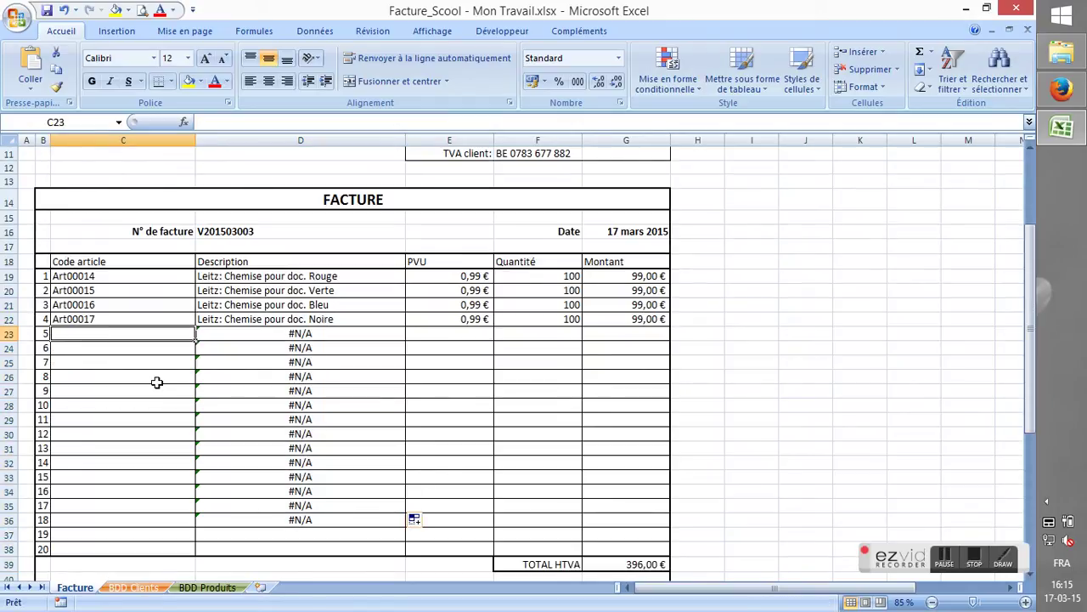
type("A")
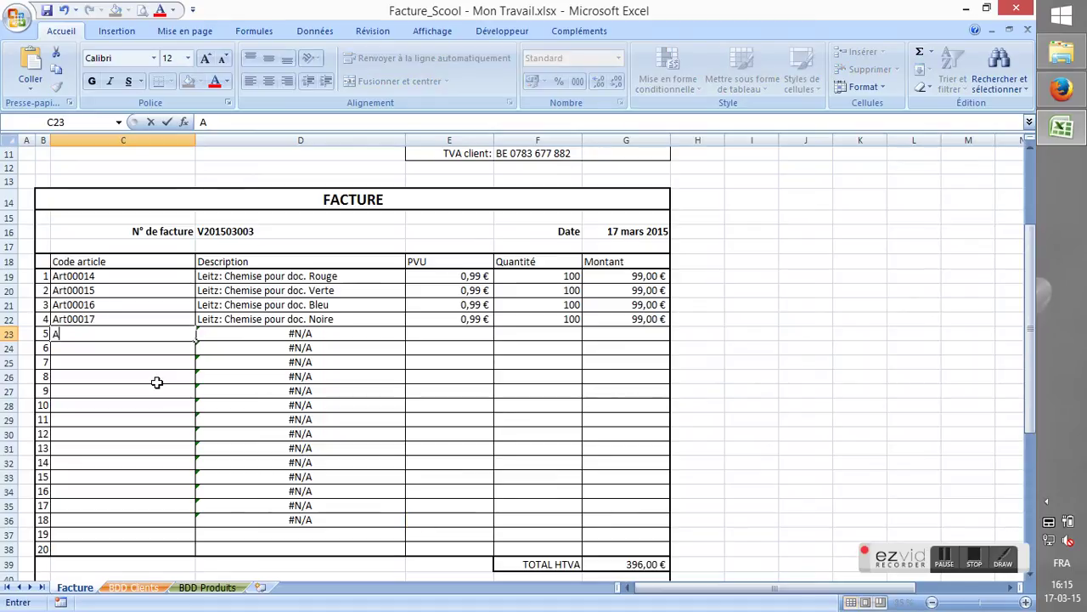
type("rt0")
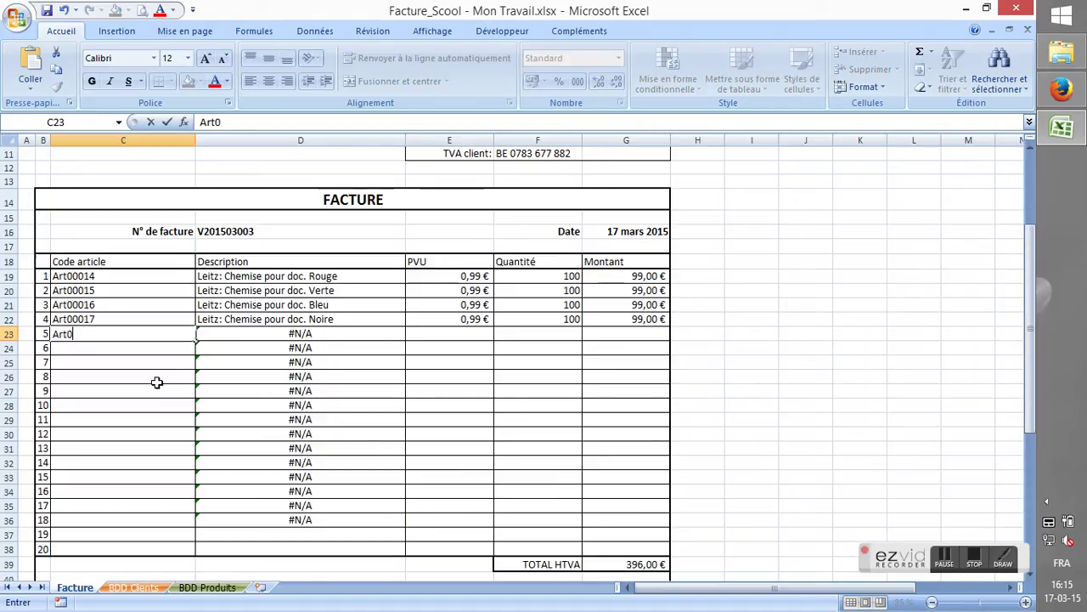
type("000")
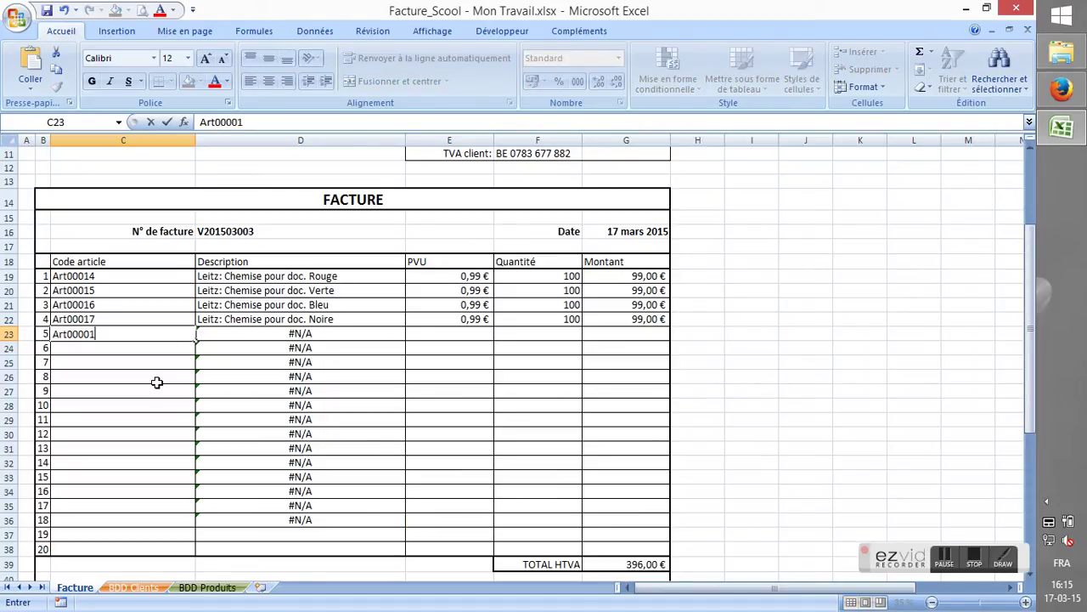
key("Return")
Step: Check the article codes in C19 to C23 and the lookup formula in D23
key("Up")
key("Right")
key("Left")
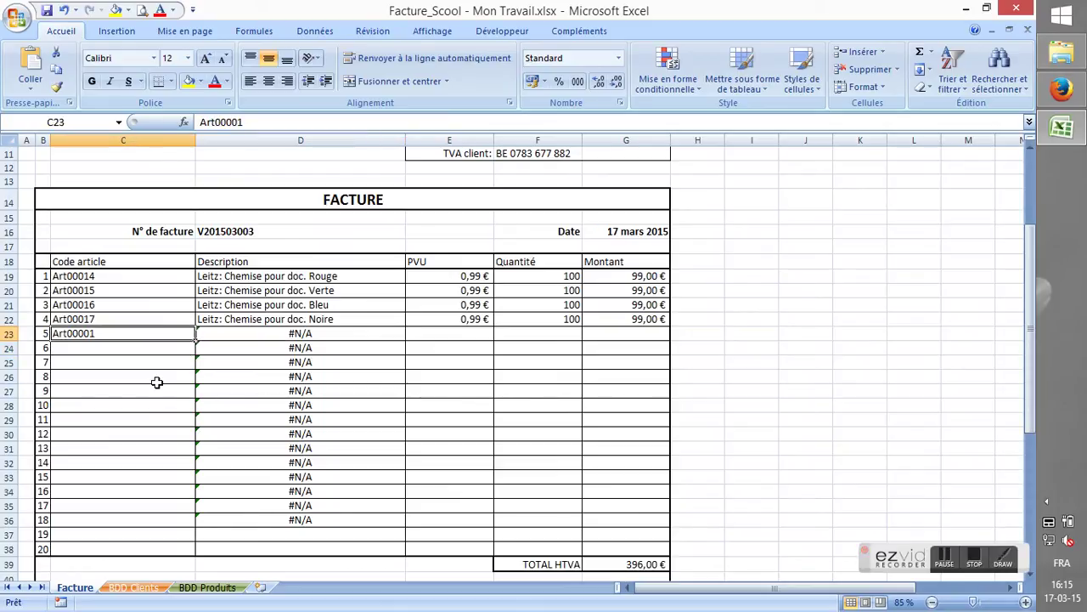
key("Up")
key("Up")
key("Up")
key("Up")
key("Down")
key("Down")
key("Down")
key("Down")
key("Right")
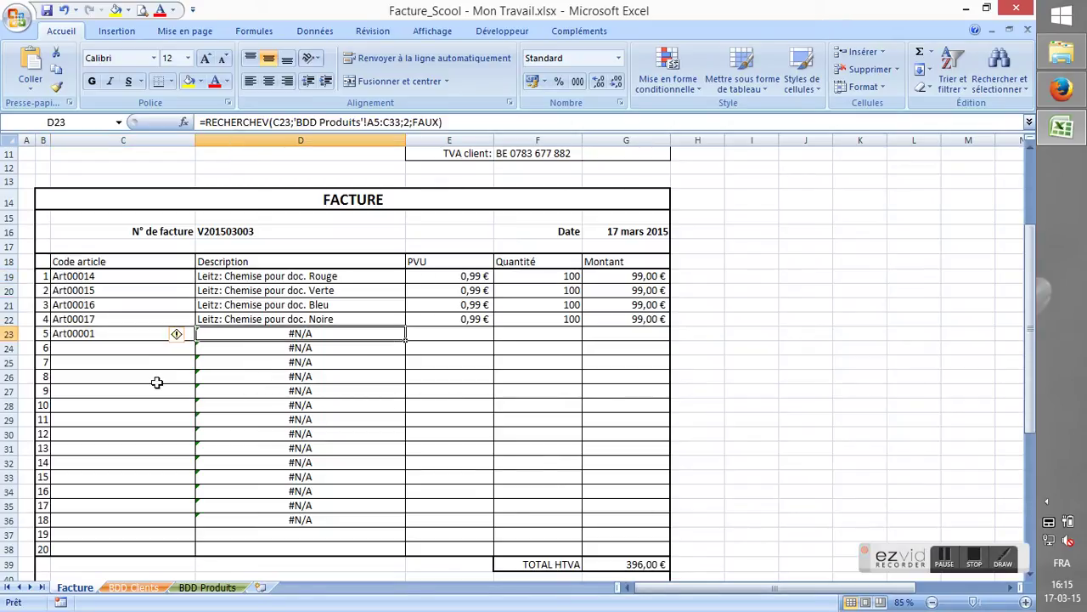
Step: Change the article code in cell C19 to Art00001
key("Up")
key("Up")
key("Up")
key("Up")
key("Left")
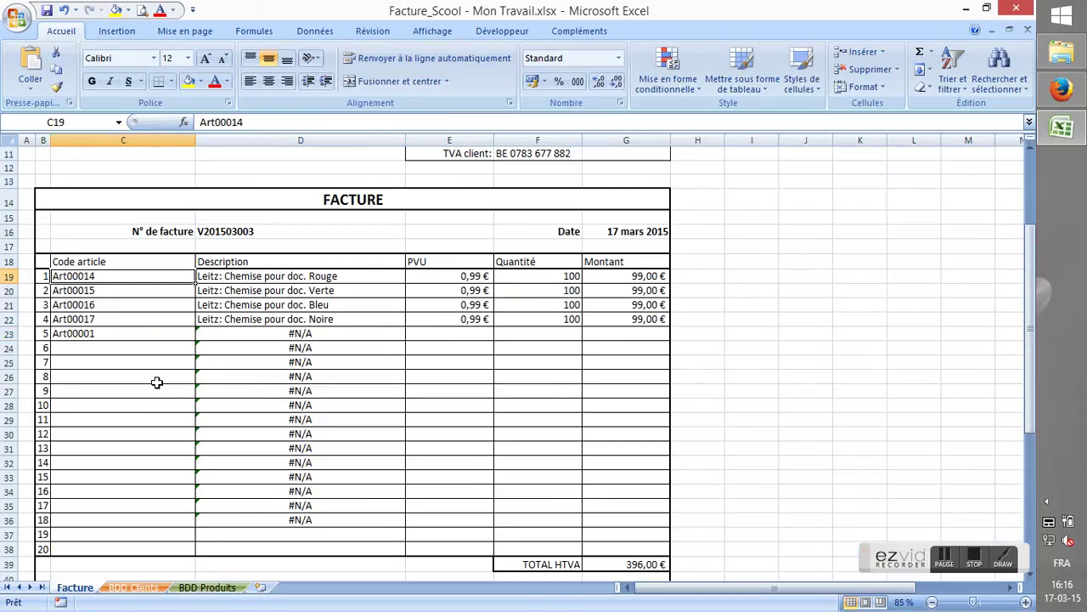
key("F2")
key("shift+Left")
key("shift+Left")
type("0")
key("Return")
Step: Compare the lookup formulas in D19 and D23, which both use the same article code
key("Up")
key("Right")
key("Down")
key("Down")
key("Down")
key("Down")
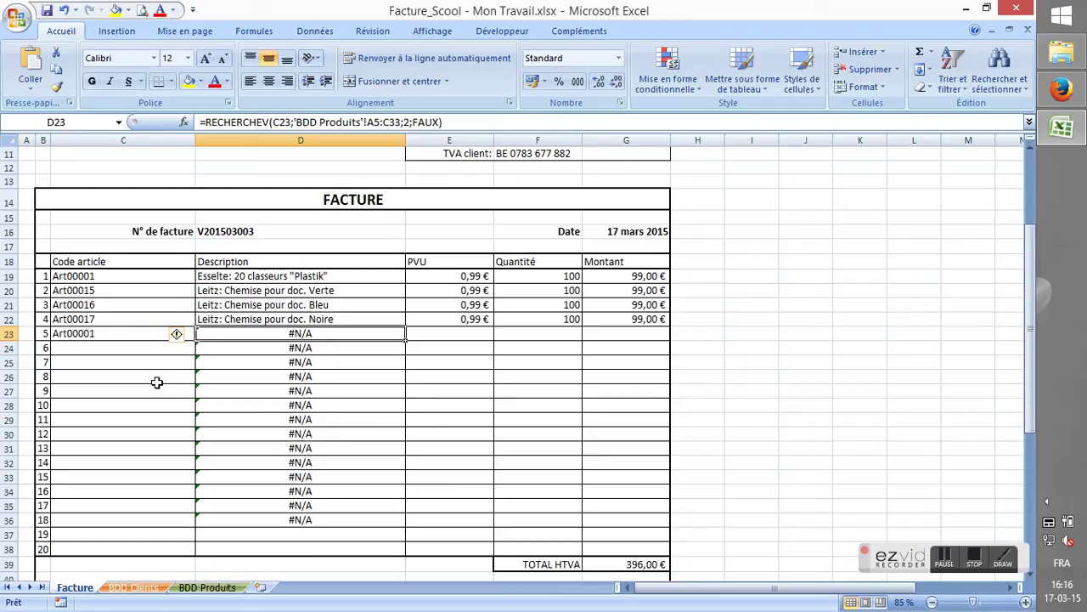
key("Up")
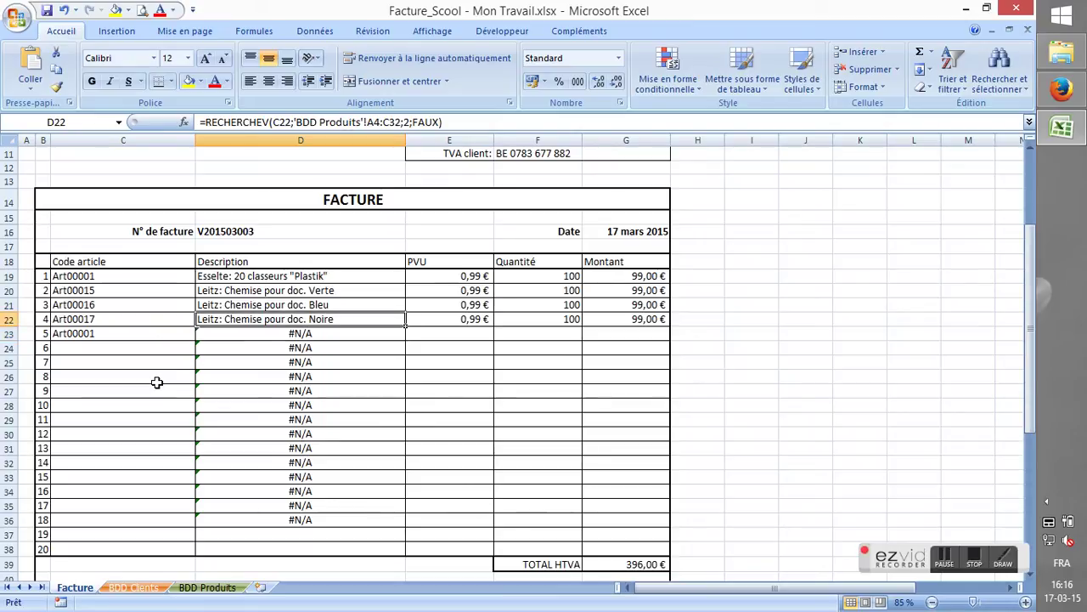
key("Up")
key("Up")
key("Up")
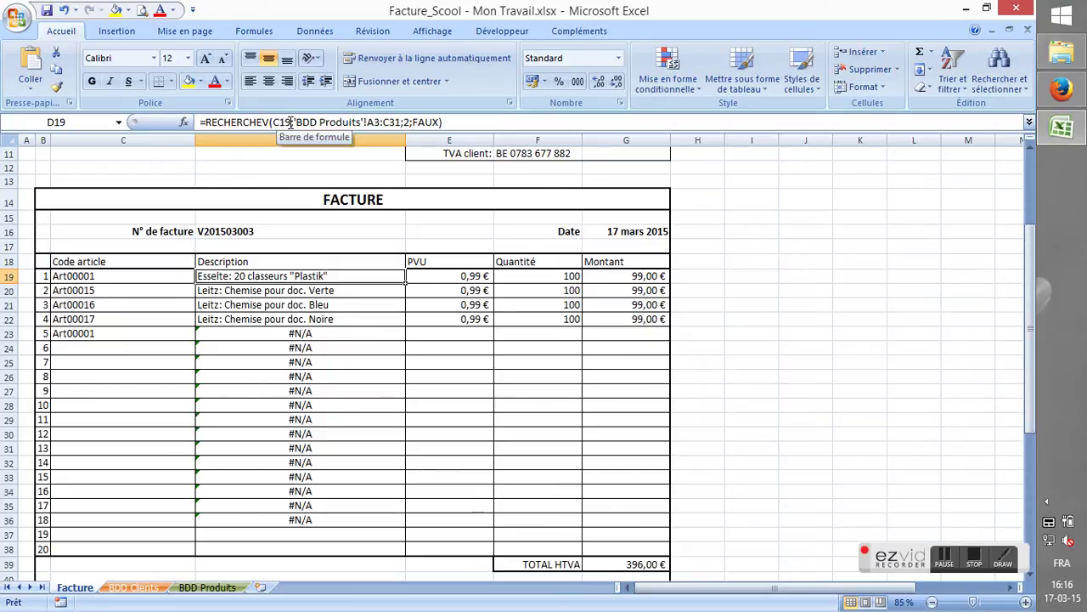
Step: Examine how the lookup value reference changes in the Description formulas from D19 down to D29
key("Down")
key("Down")
key("Down")
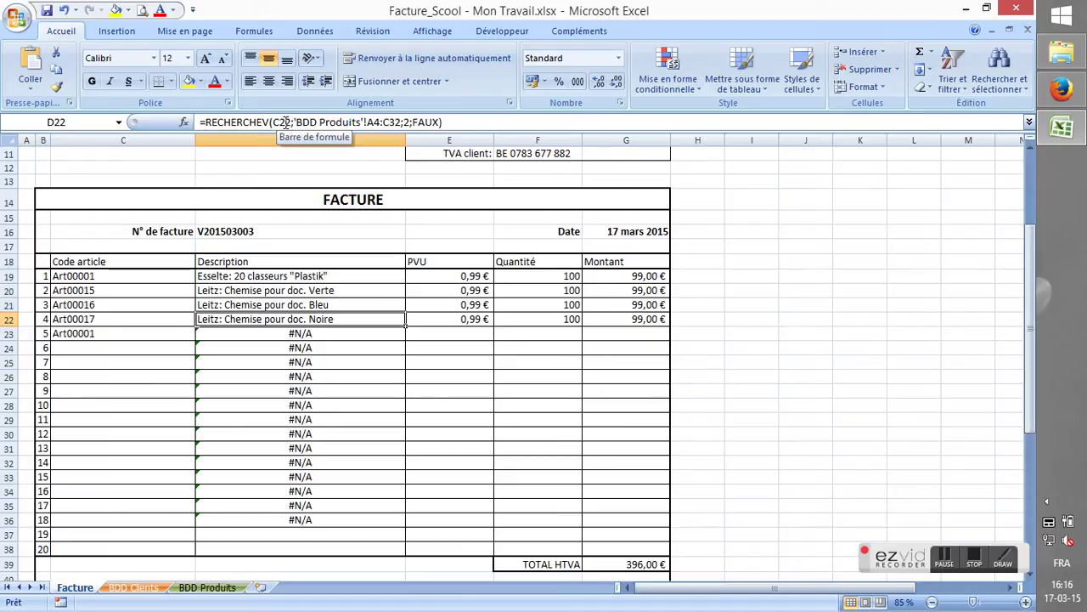
key("Down")
key("Down")
key("Down")
key("Down")
key("Down")
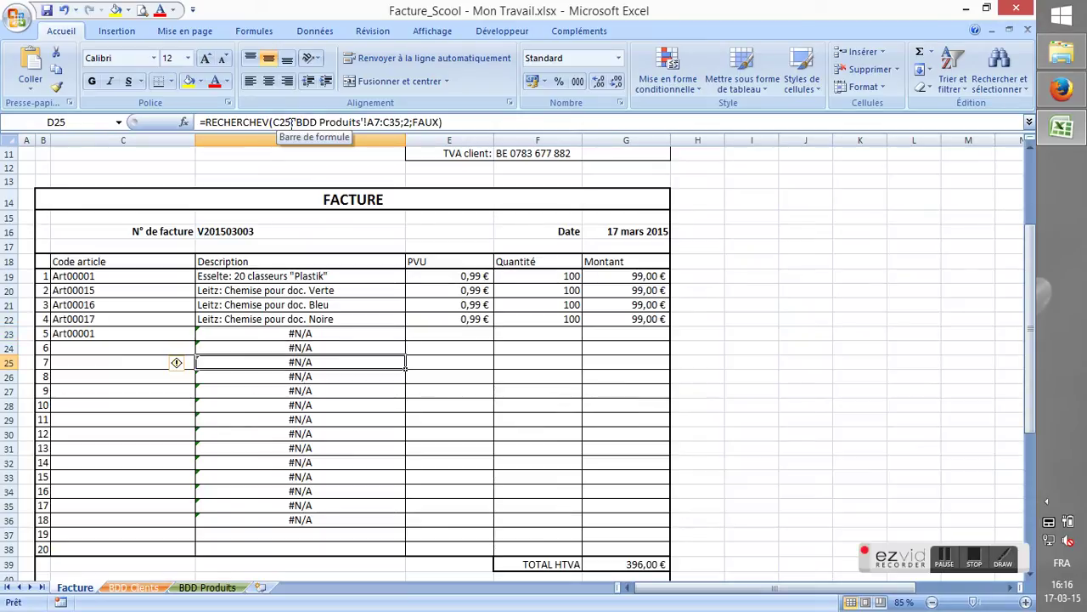
key("Down")
key("Down")
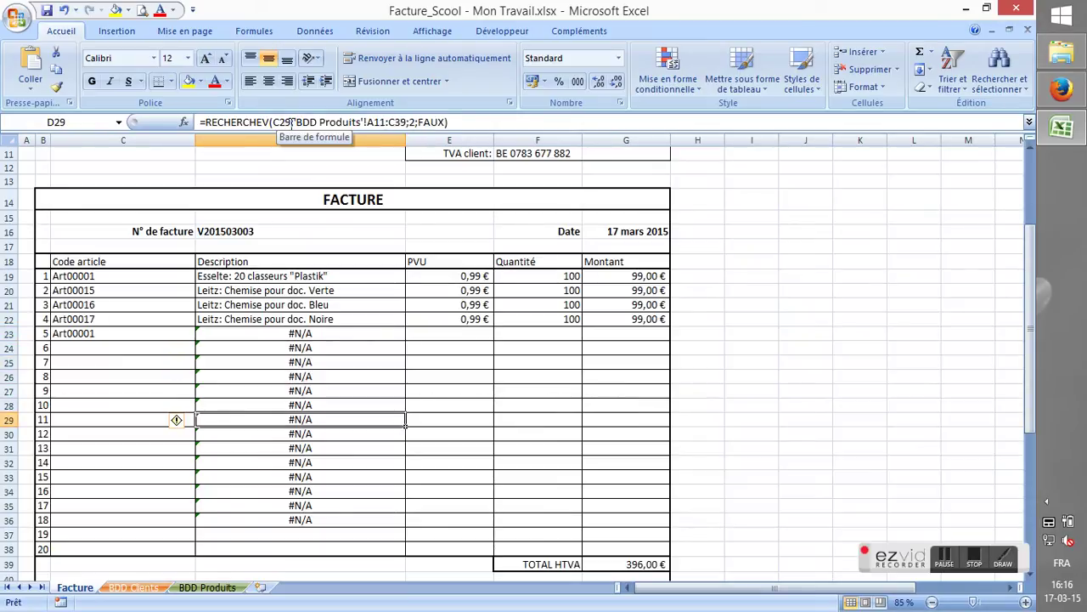
key("Up")
key("Up")
key("Up")
key("Up")
key("Up")
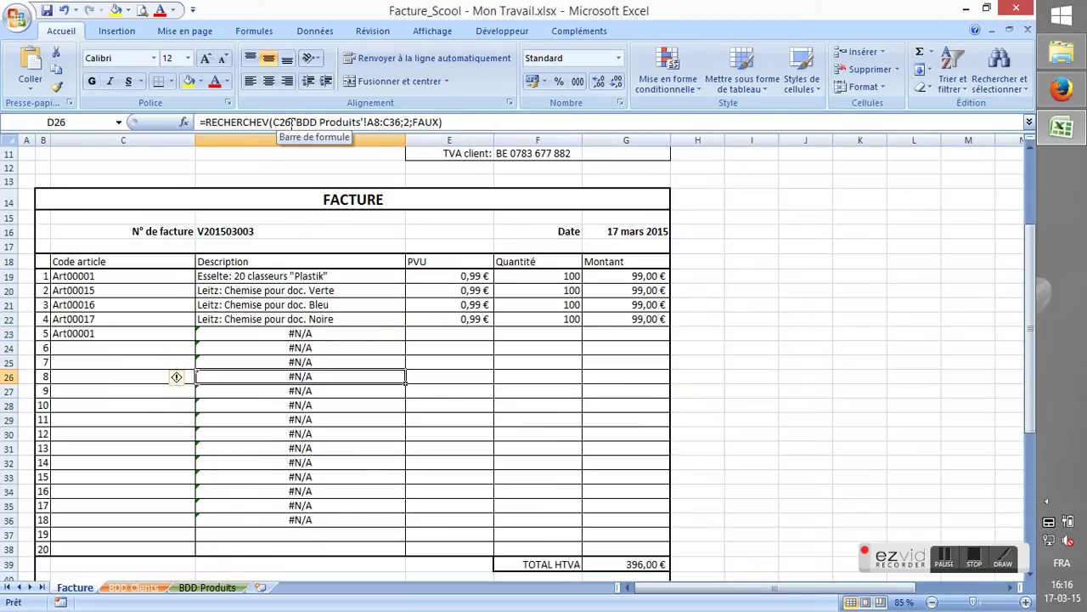
Step: Examine how the BDD Produits table range shifts in the Description formulas between D21 and D28
key("Up")
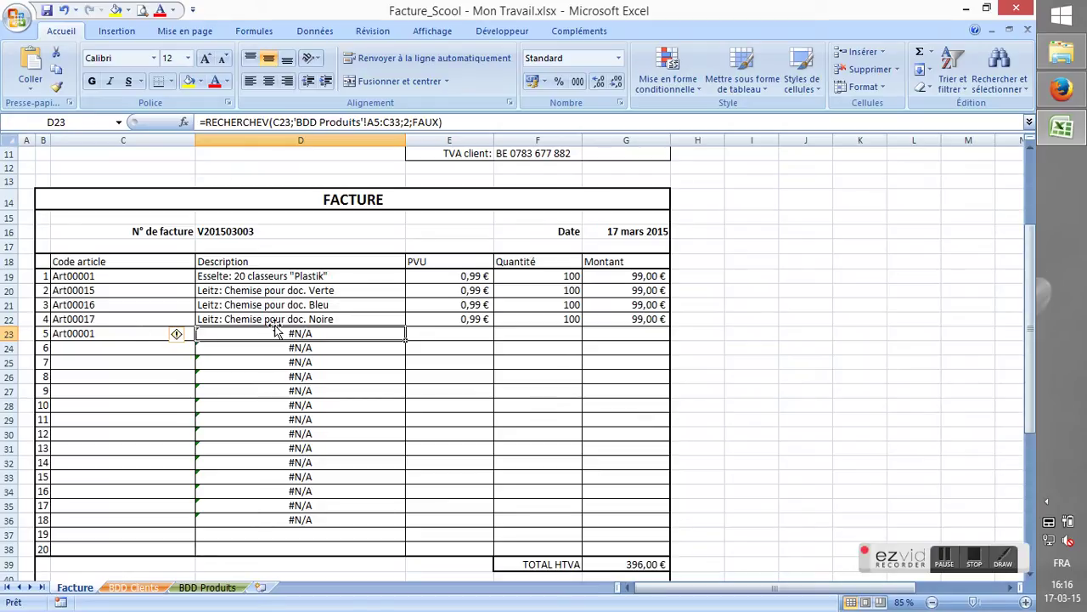
key("Up")
key("Up")
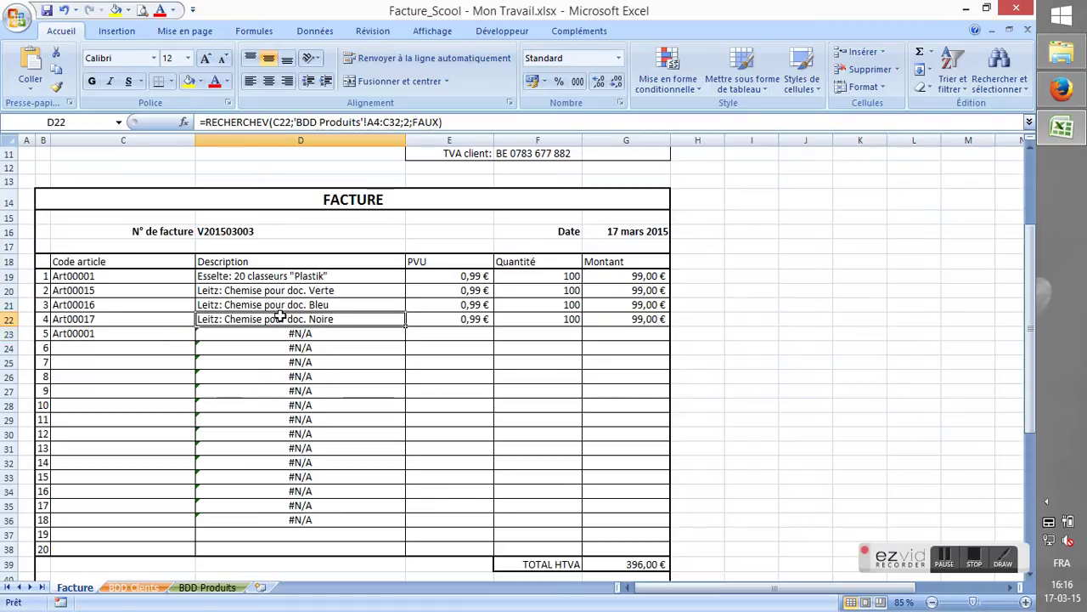
key("Down")
key("Down")
key("Down")
key("Up")
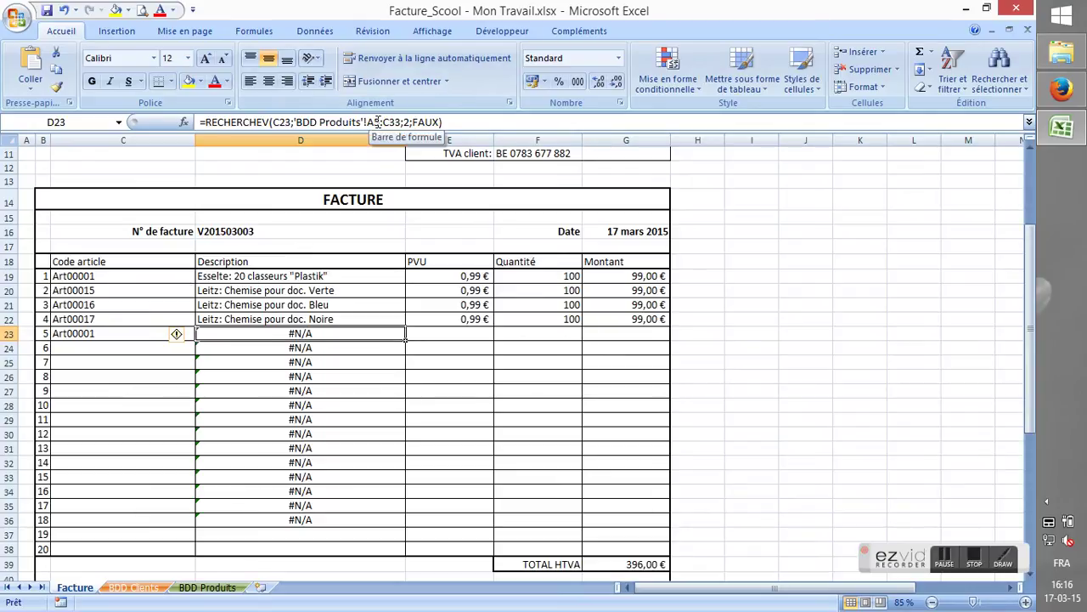
key("Up")
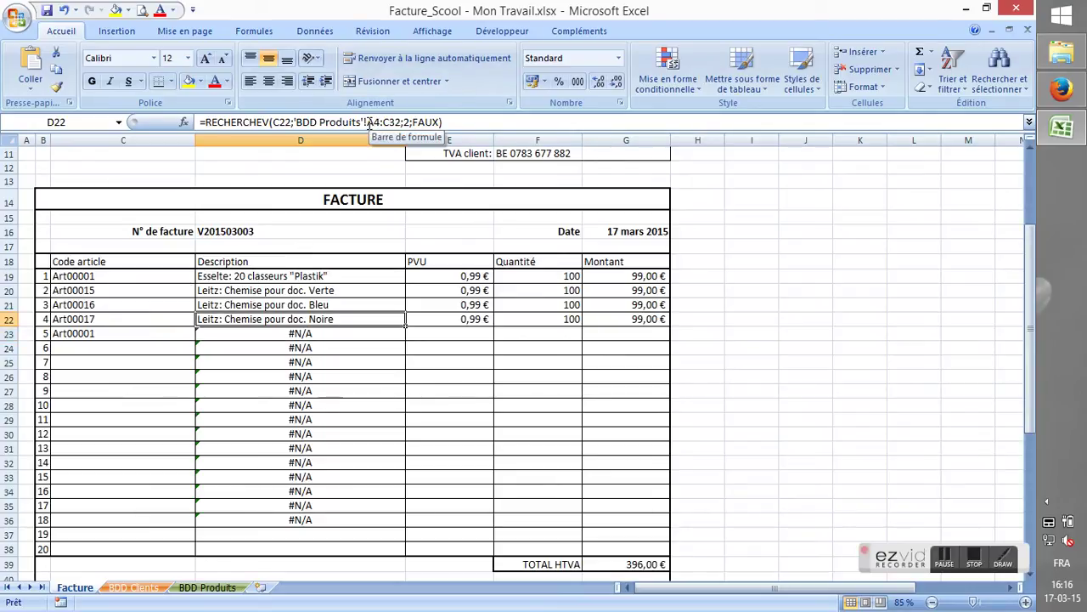
key("Up")
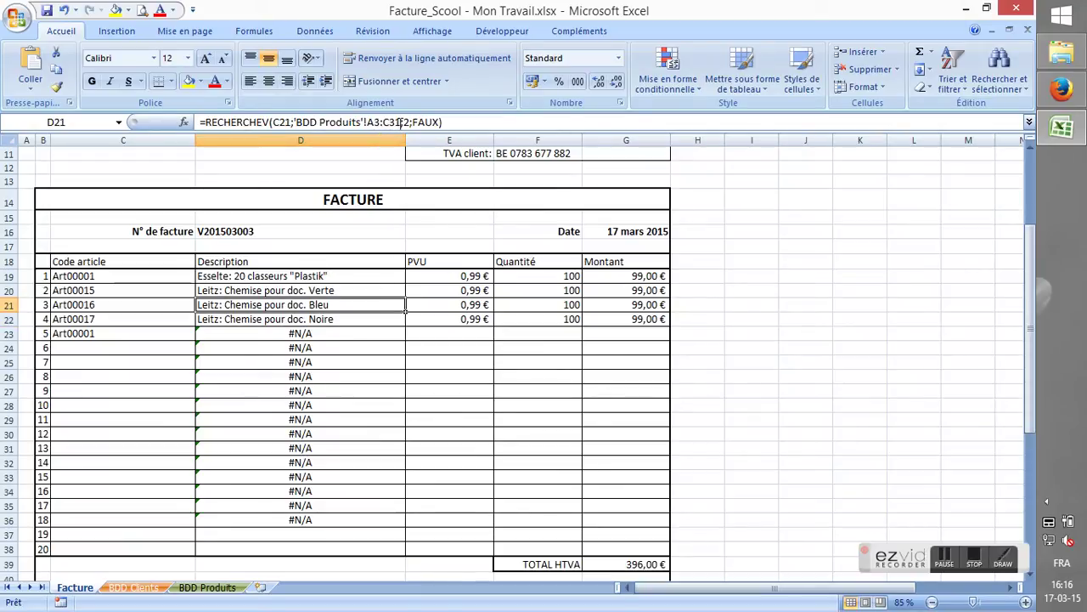
key("Down")
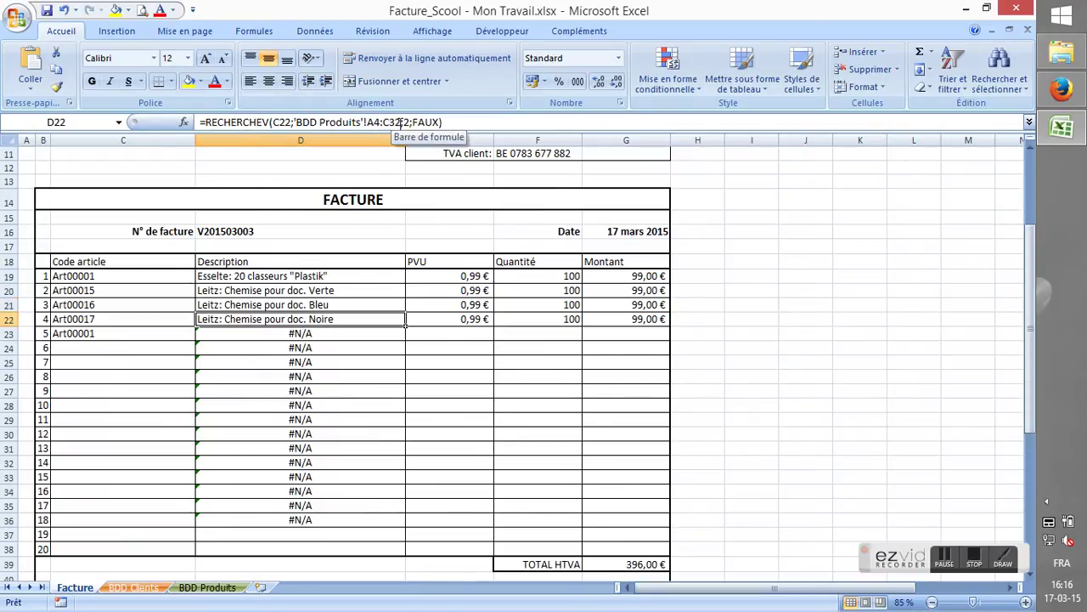
key("Down")
key("Down")
key("Down")
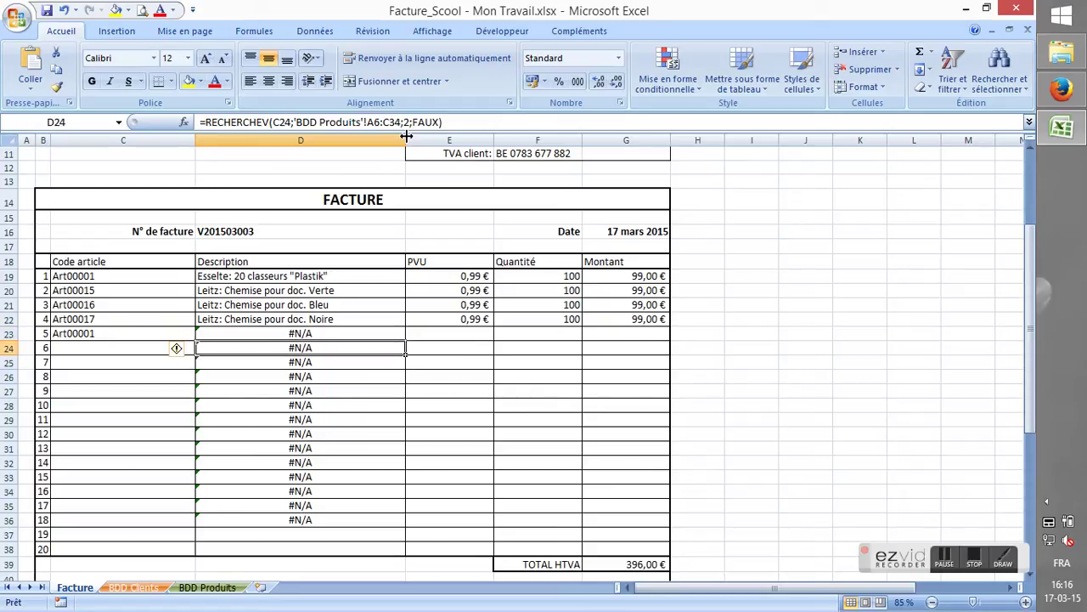
key("Down")
key("Down")
key("Down")
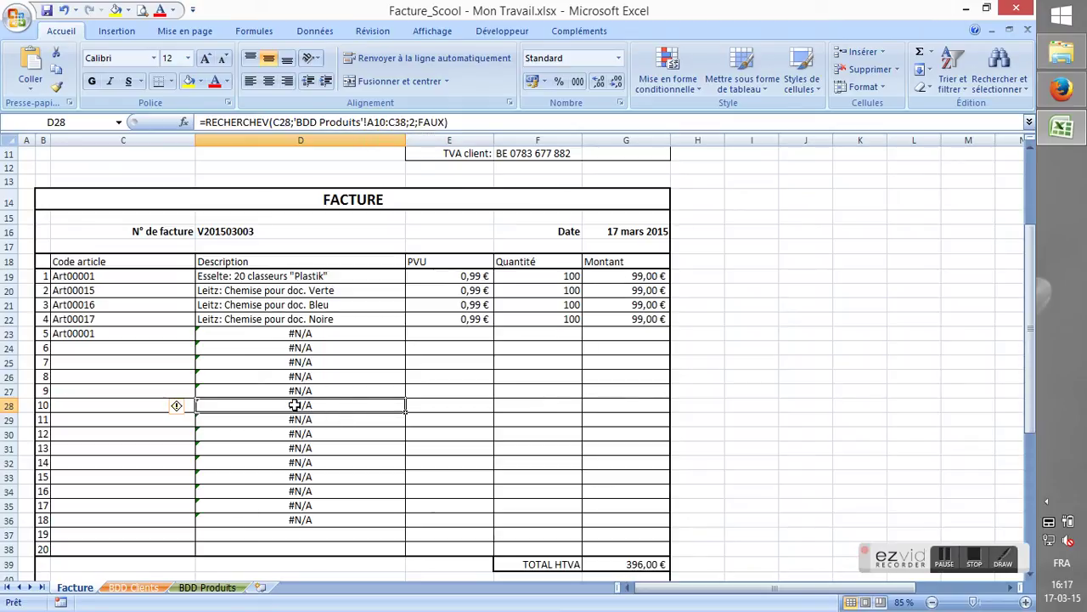
Step: Make the BDD Produits table range absolute as $A$3:$C$31 in the RECHERCHEV formula of D20
left_click(290, 278)
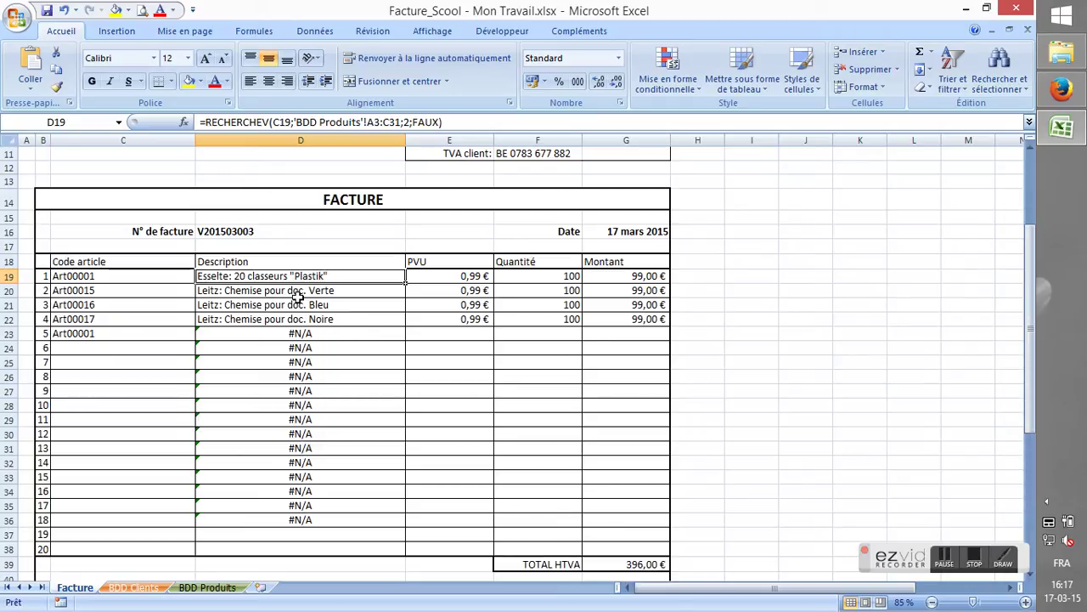
left_click(298, 294)
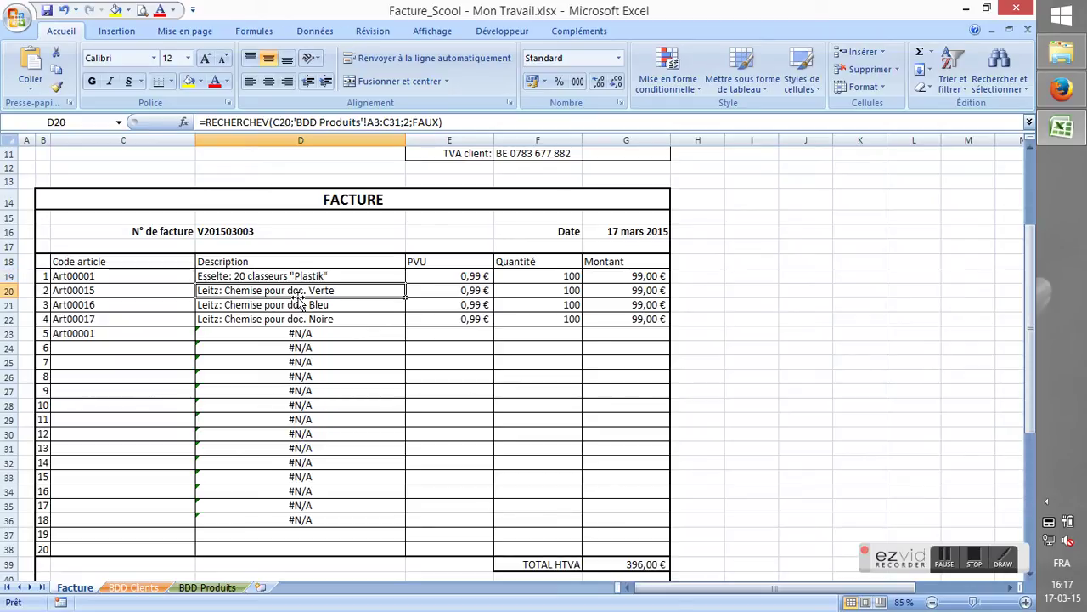
double_click(298, 294)
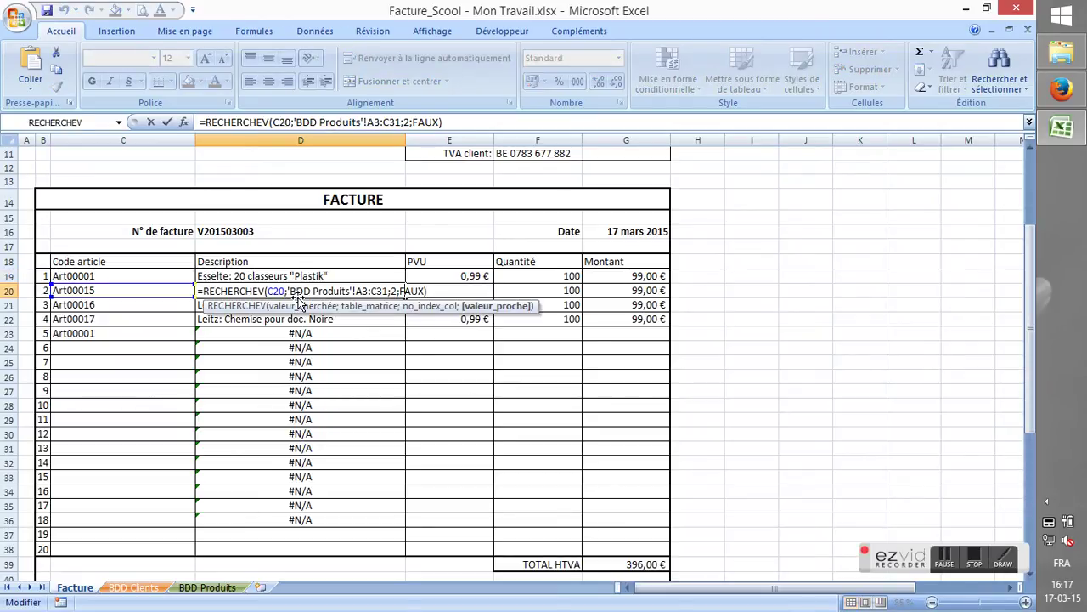
key("Left")
key("Left")
key("shift+Left")
key("shift+Left")
key("shift+Left")
key("shift+Left")
key("shift+Left")
key("shift+Left")
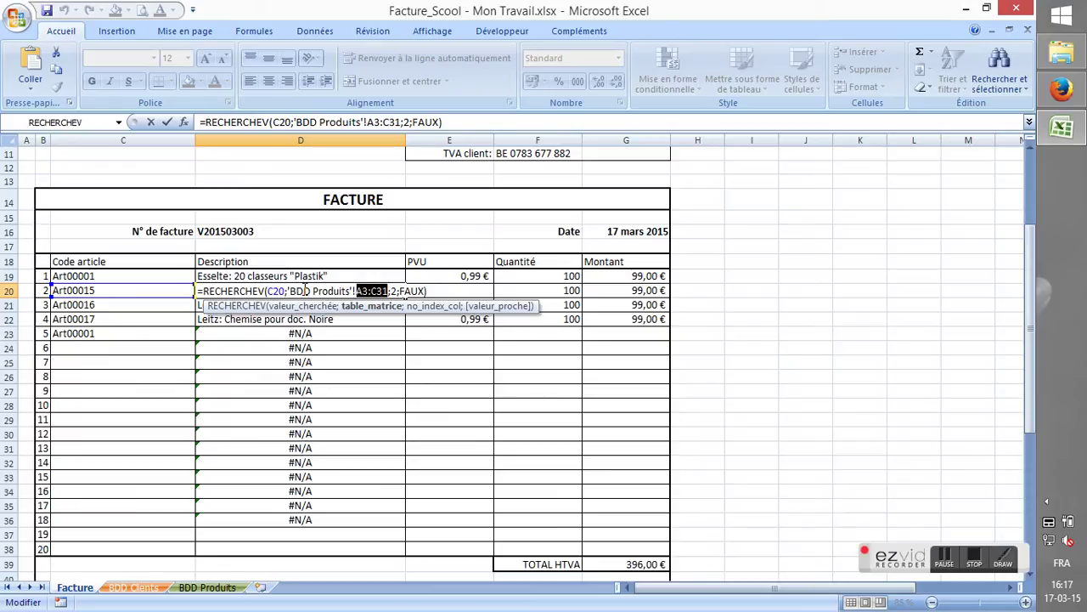
key("F4")
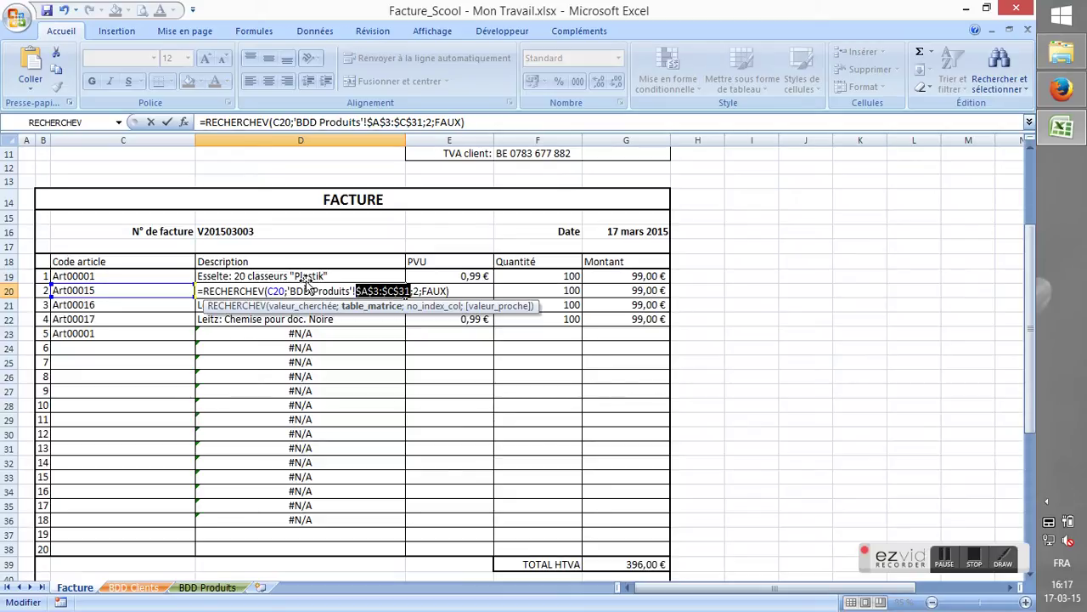
key("Return")
key("Up")
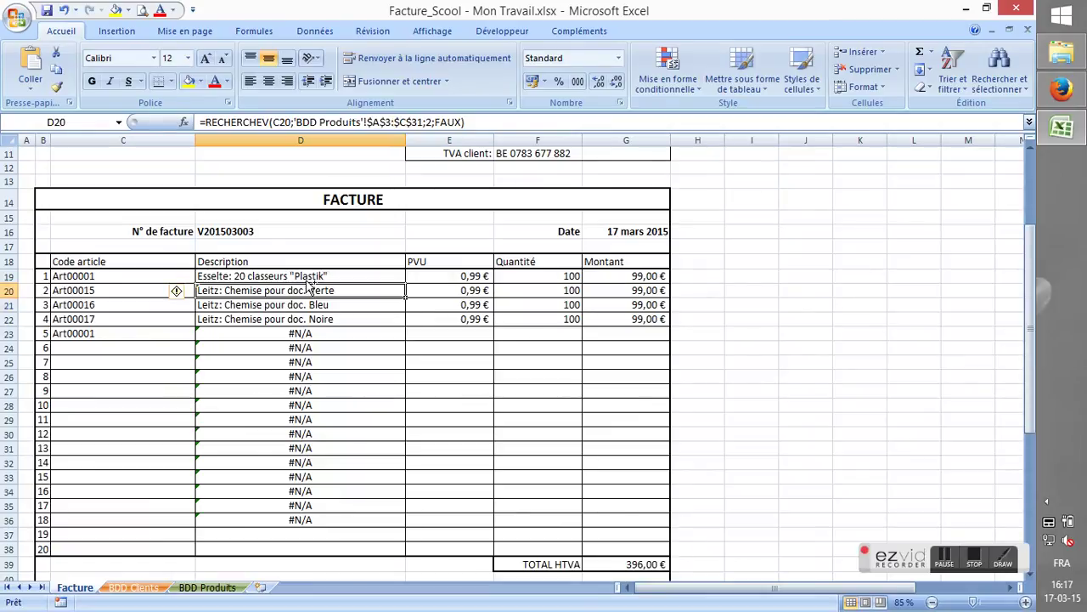
Step: Copy the D20 formula into D21 through D23, and fill it down the Description column to D38
key("ctrl+c")
key("Down")
key("ctrl+v")
key("Down")
key("Down")
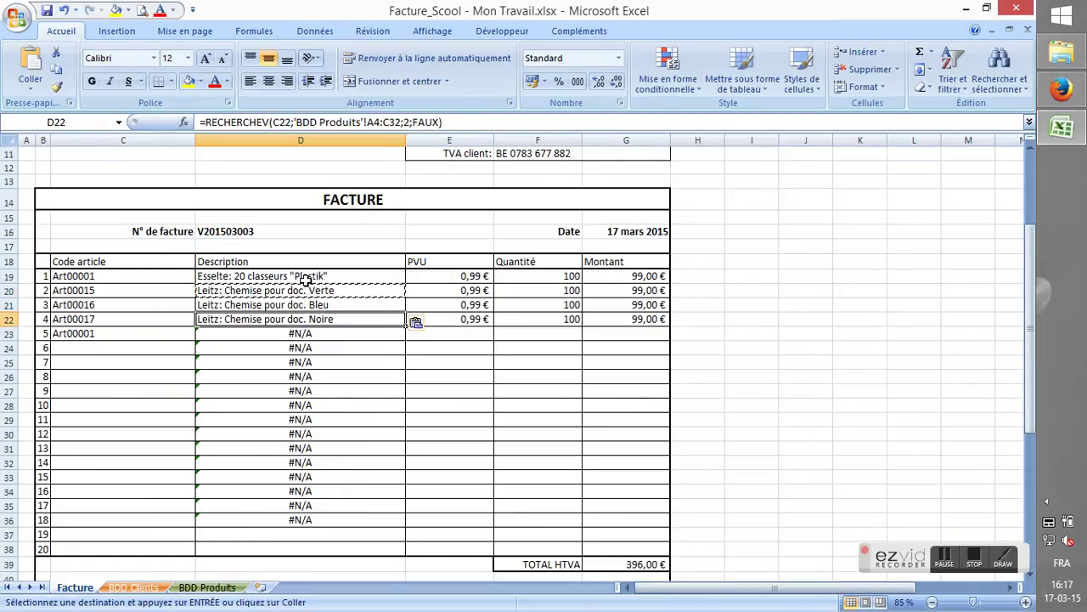
key("ctrl+v")
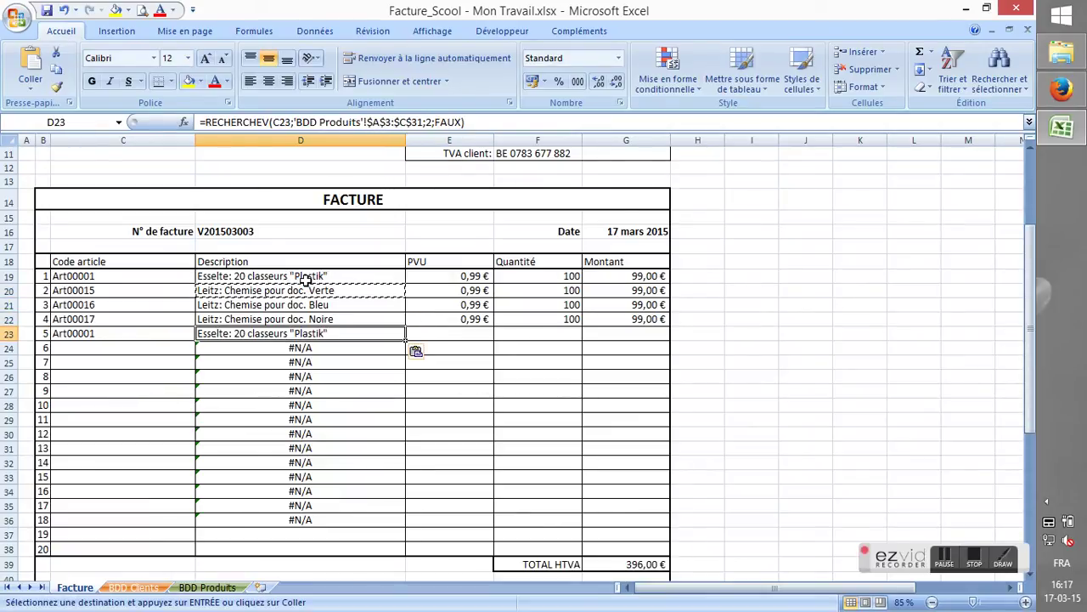
left_click_drag(406, 340, 395, 554)
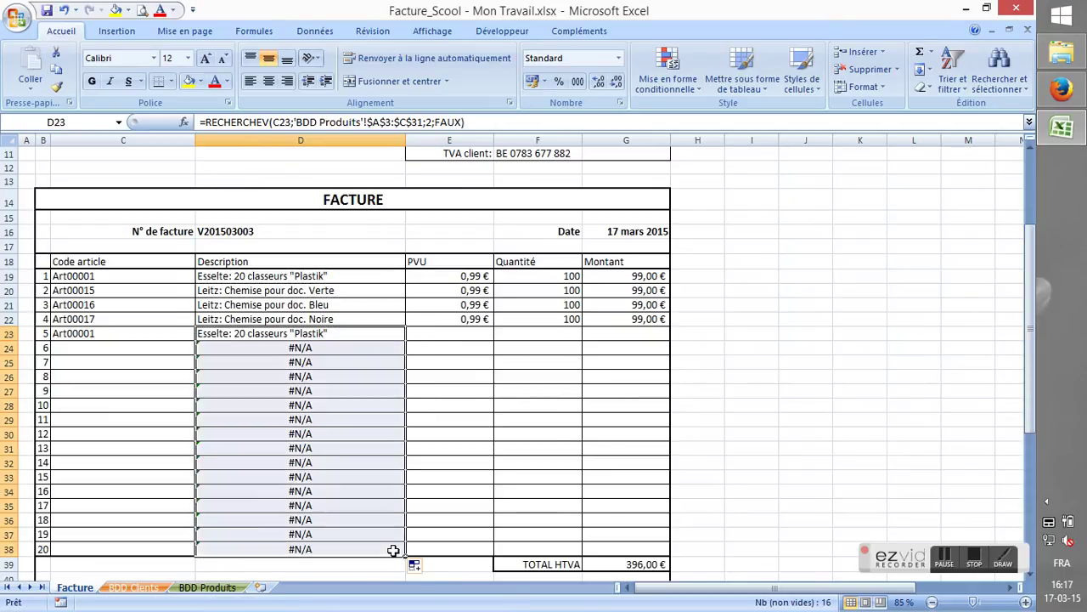
Step: Check the lookup value and table range references in the copied Description formulas, from D20 down through the empty rows
left_click(347, 361)
left_click_drag(348, 347, 351, 544)
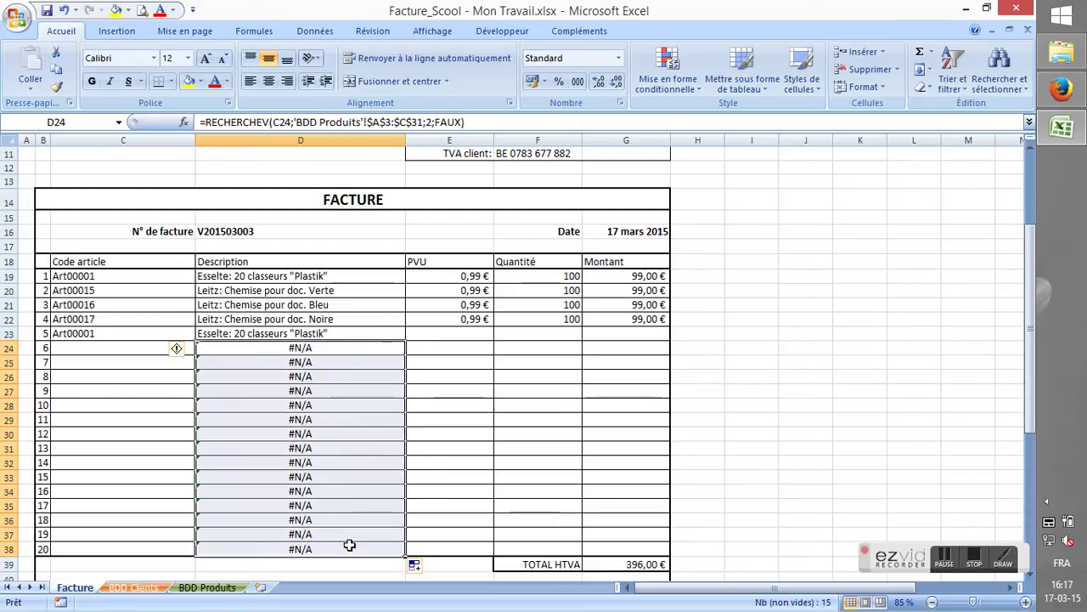
left_click(371, 331)
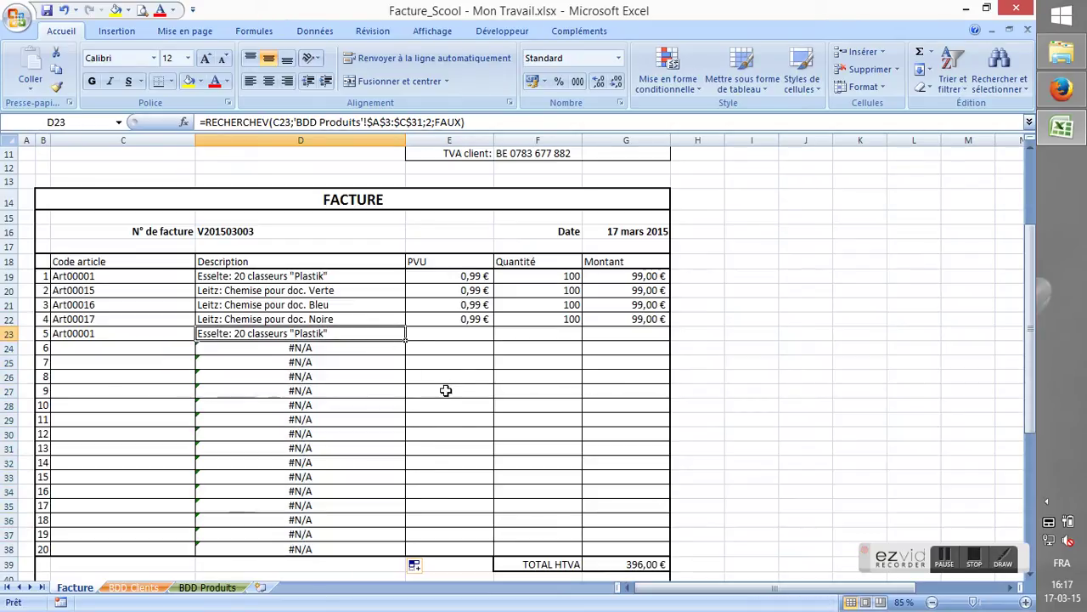
key("Up")
key("Up")
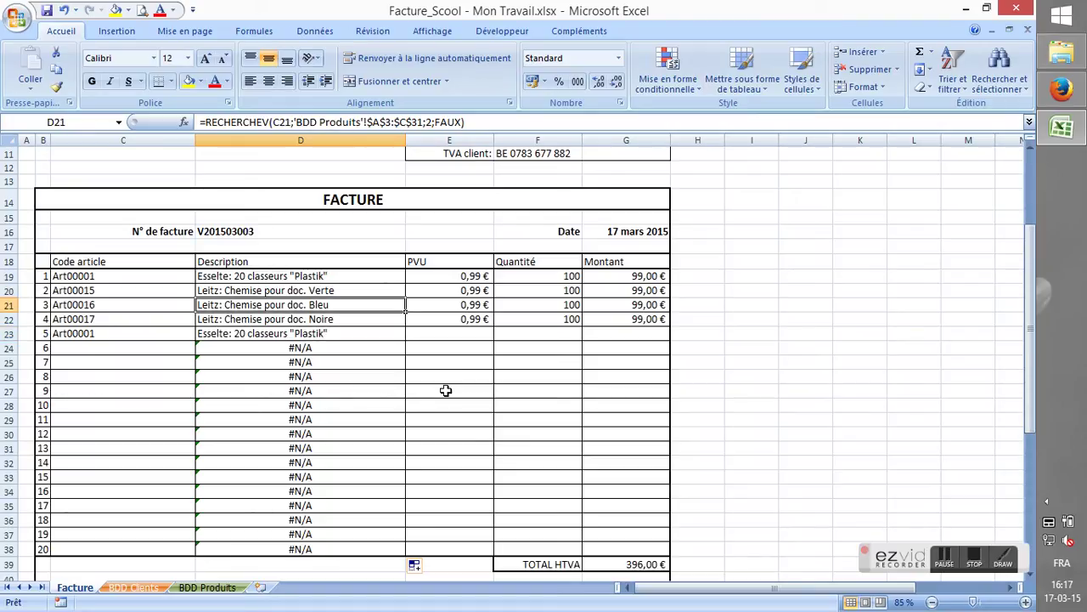
key("Up")
key("Down")
key("Down")
key("Down")
key("Down")
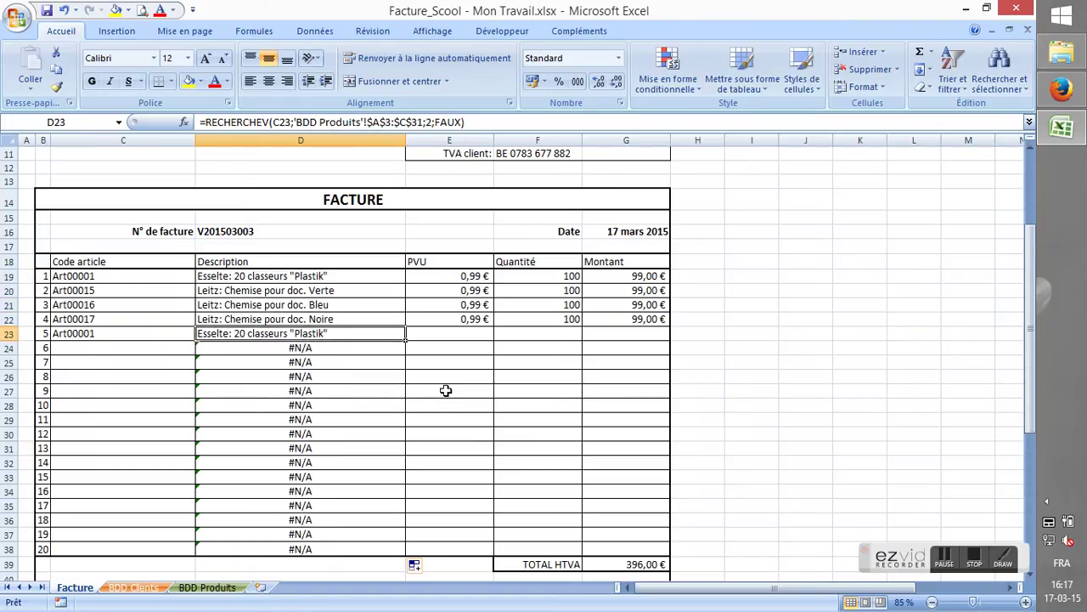
key("Down")
key("Down")
key("Down")
key("Up")
key("Up")
key("Up")
key("Up")
key("Down")
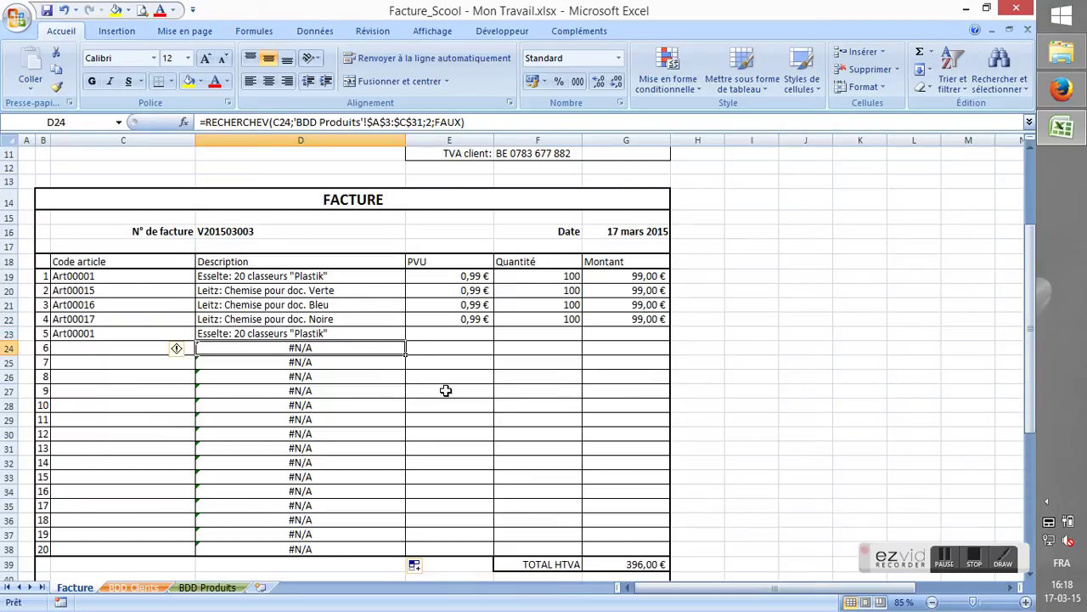
key("Down")
key("Down")
key("Down")
key("Down")
key("Up")
key("Up")
key("Up")
key("Up")
Step: Enter the article code Art00003 in C24 to test the description lookup on invoice line 6
key("Left")
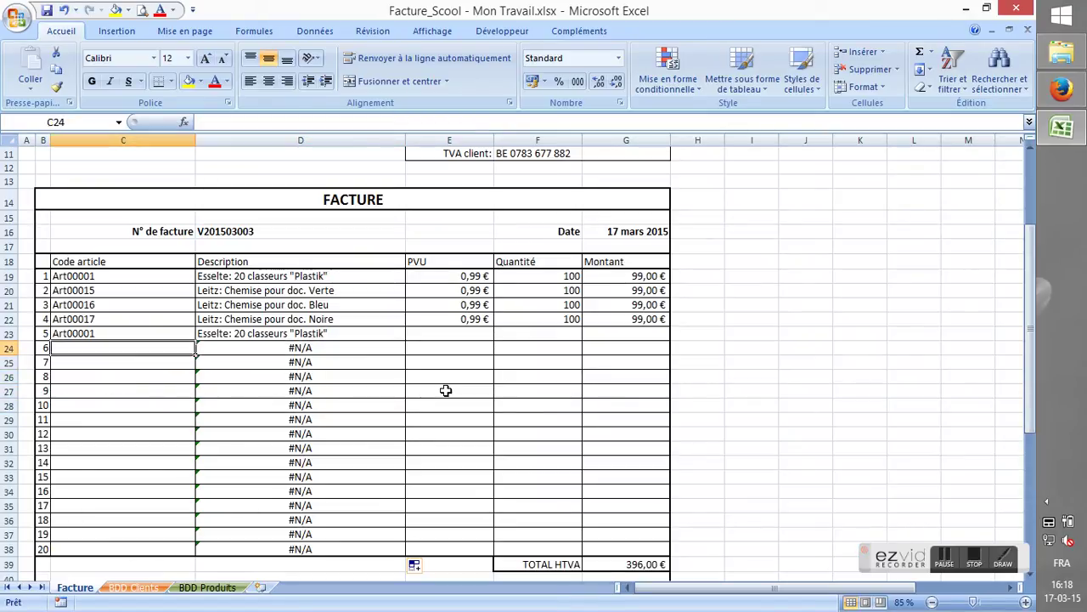
type("Art000")
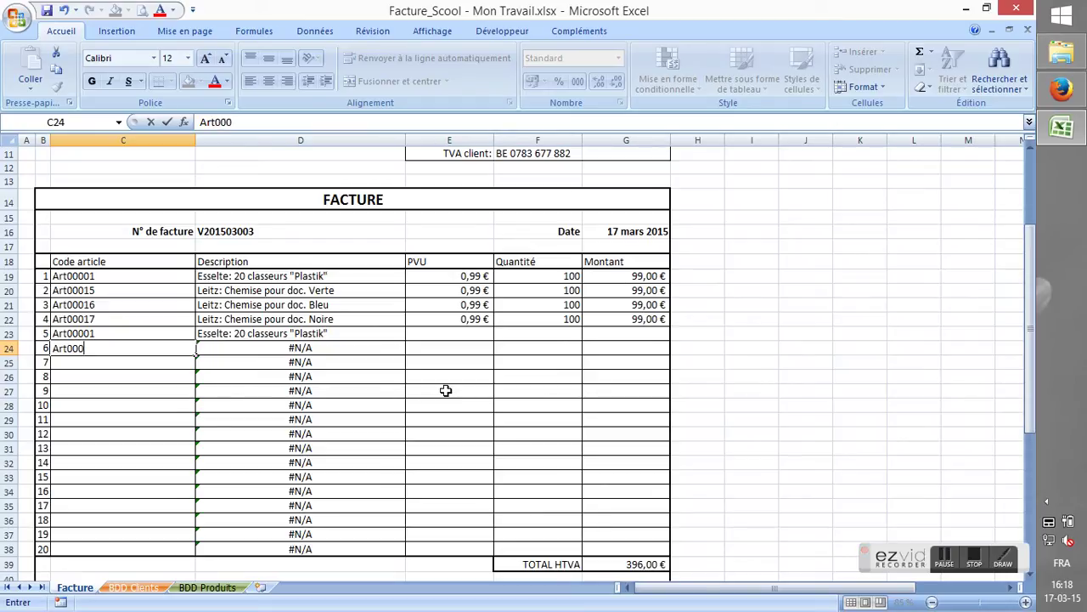
type("03")
key("Return")
key("Up")
key("Right")
key("Down")
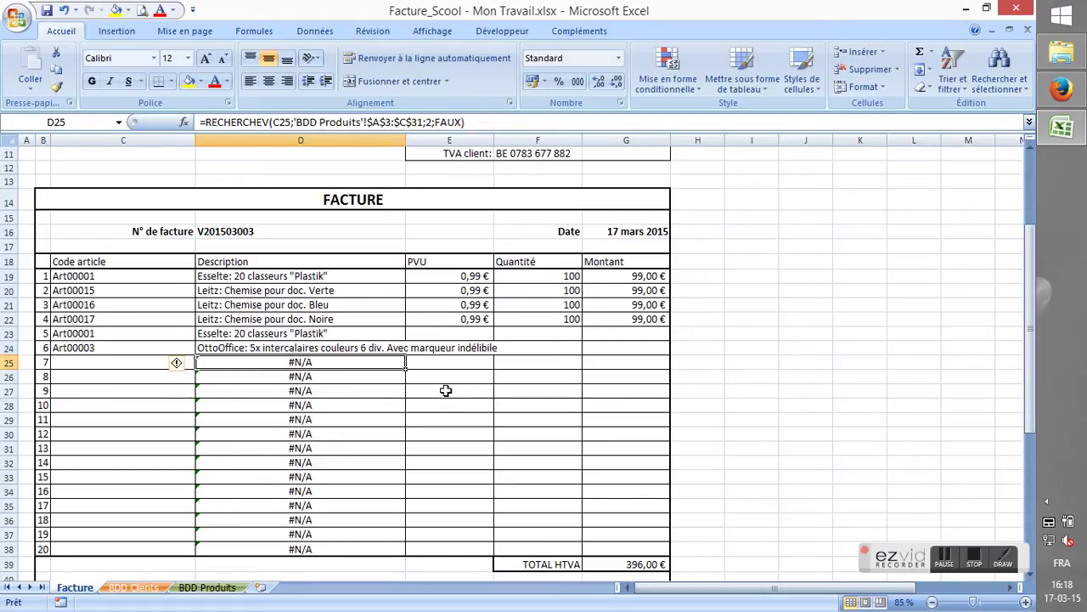
Step: Compare the empty article code cells from C25 down to C38 with the Description lookups beside them
key("Left")
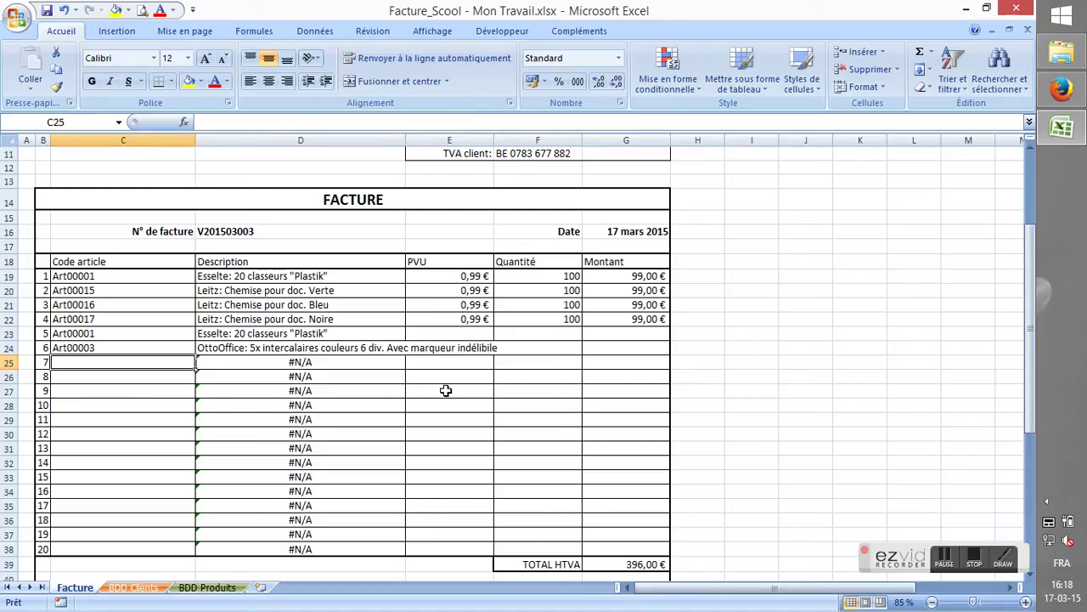
key("Right")
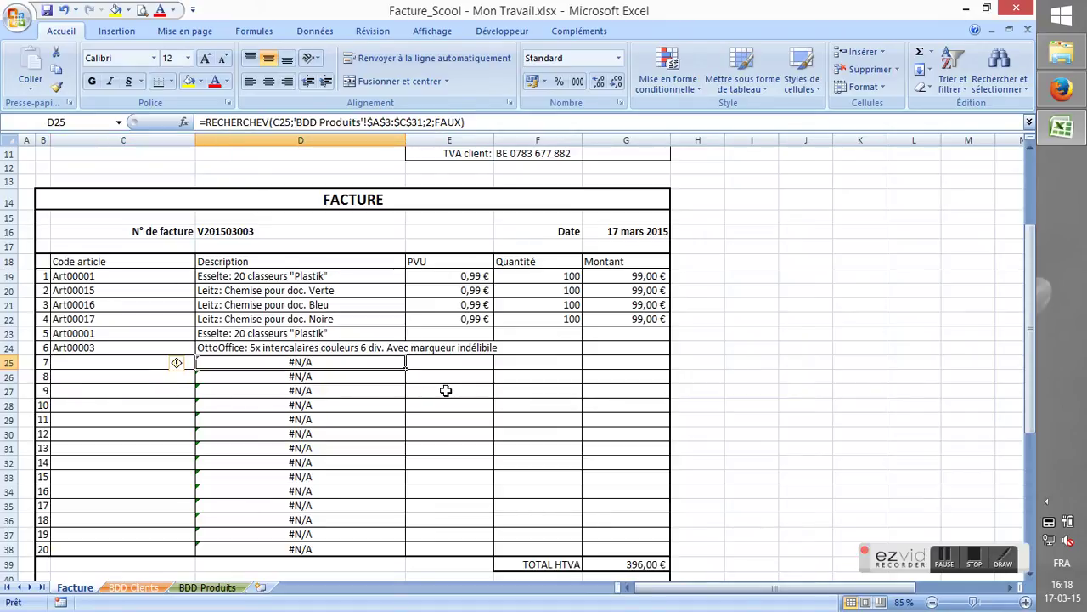
key("Left")
key("Right")
key("Left")
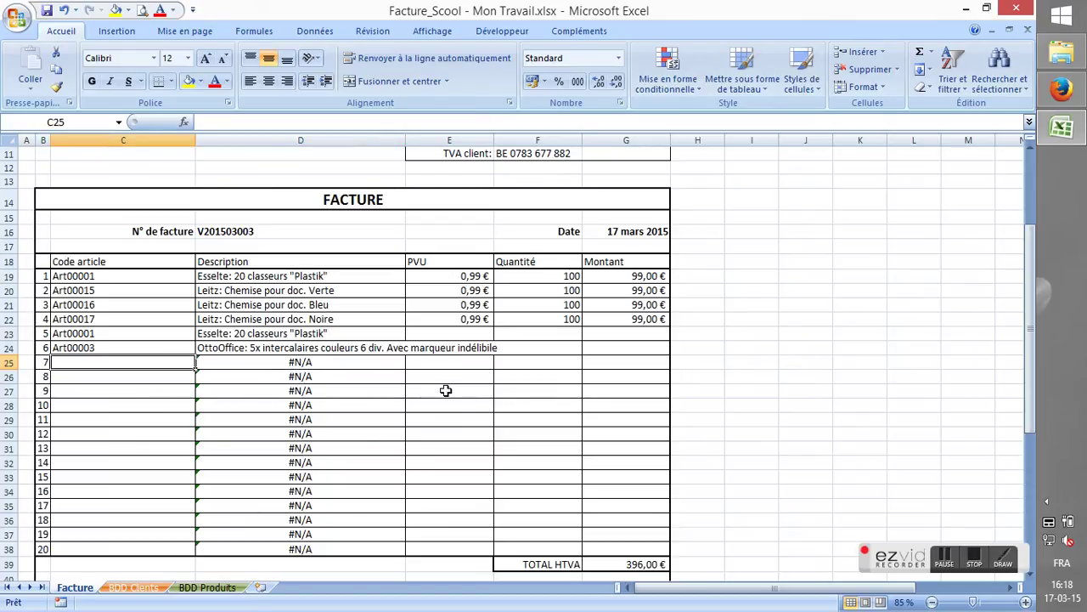
key("Right")
key("Up")
key("Left")
key("Down")
key("Down")
key("Down")
key("Down")
key("Down")
key("Down")
key("Down")
key("Down")
key("Down")
key("Down")
key("Down")
key("Down")
key("Down")
key("Down")
key("Down")
key("Up")
key("Up")
key("Up")
key("Up")
key("Up")
key("Up")
key("Up")
key("Up")
key("Up")
key("Up")
key("Up")
key("Up")
key("Up")
key("Up")
key("Up")
key("Up")
key("Up")
key("Up")
key("Down")
key("Down")
key("Down")
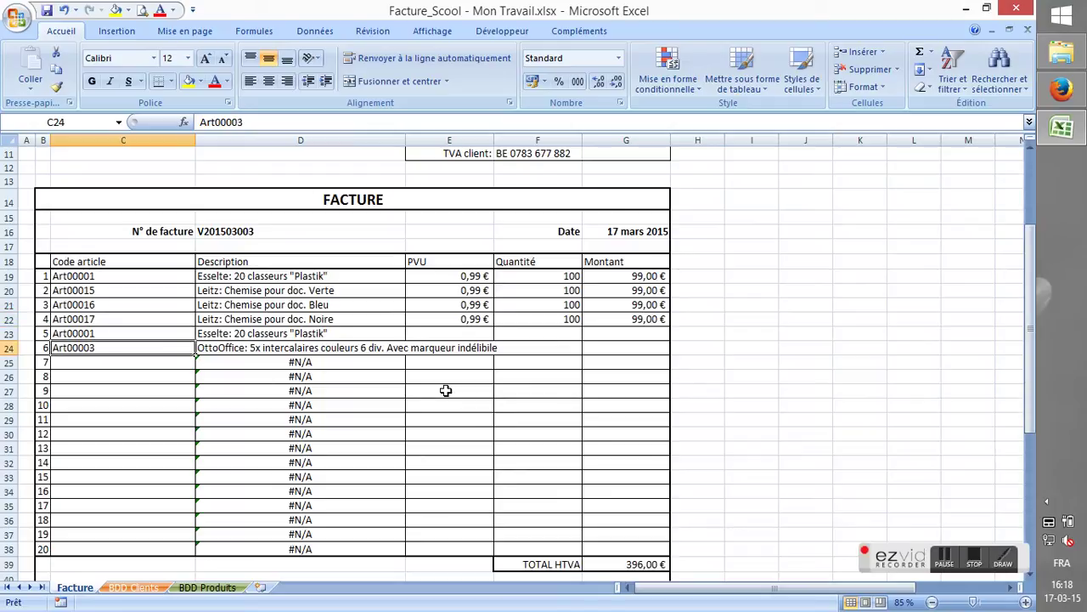
Step: Examine how the Montant formula in G22 handles an empty quantity, along with the other cells of that invoice line
key("Right")
key("Right")
key("Right")
key("Right")
key("Up")
key("Up")
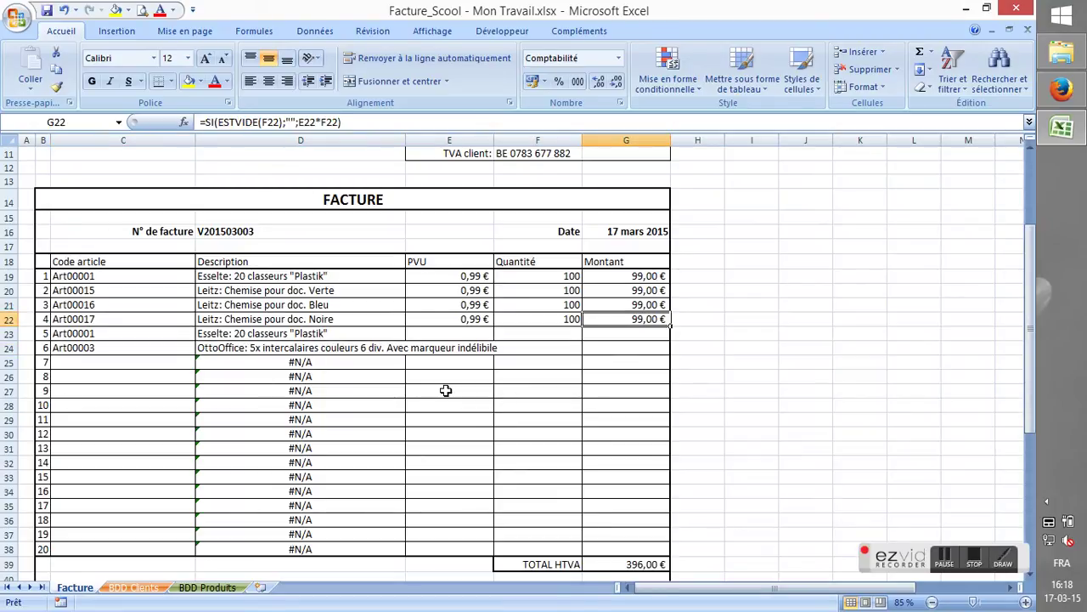
key("Left")
key("Left")
key("Left")
key("Left")
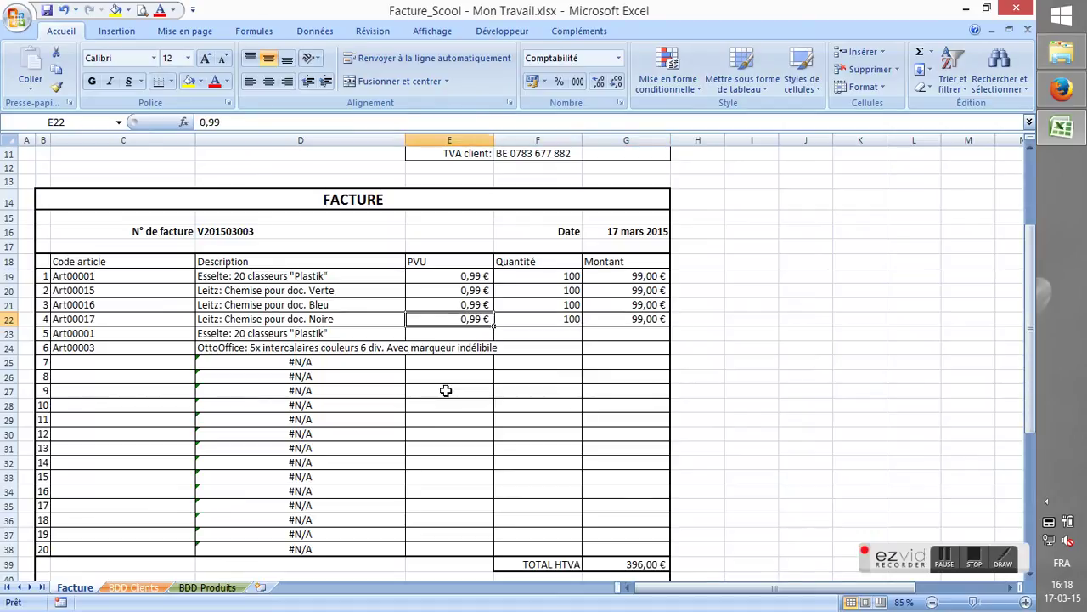
key("Right")
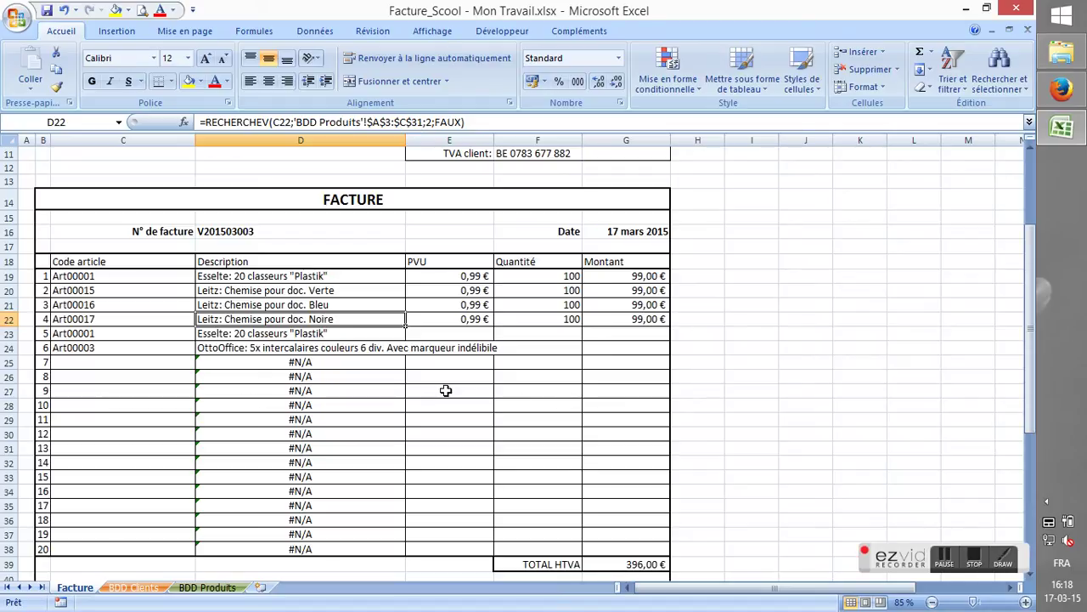
Step: Replace the lookup formula in D19 with the start of an SI formula that uses ESTVIDE as its logical test
key("Up")
key("Up")
key("Up")
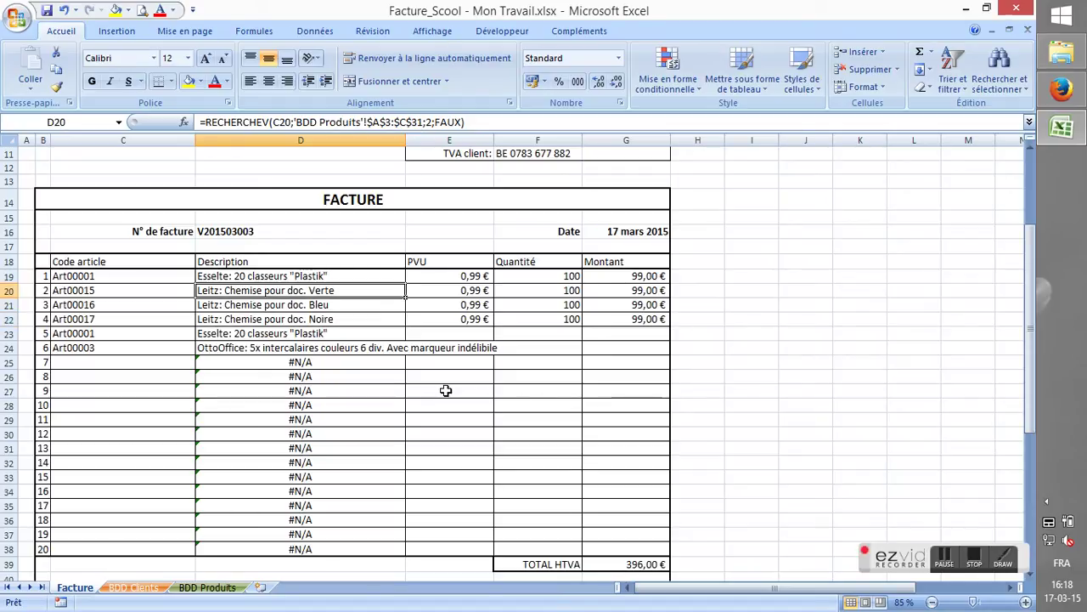
key("F2")
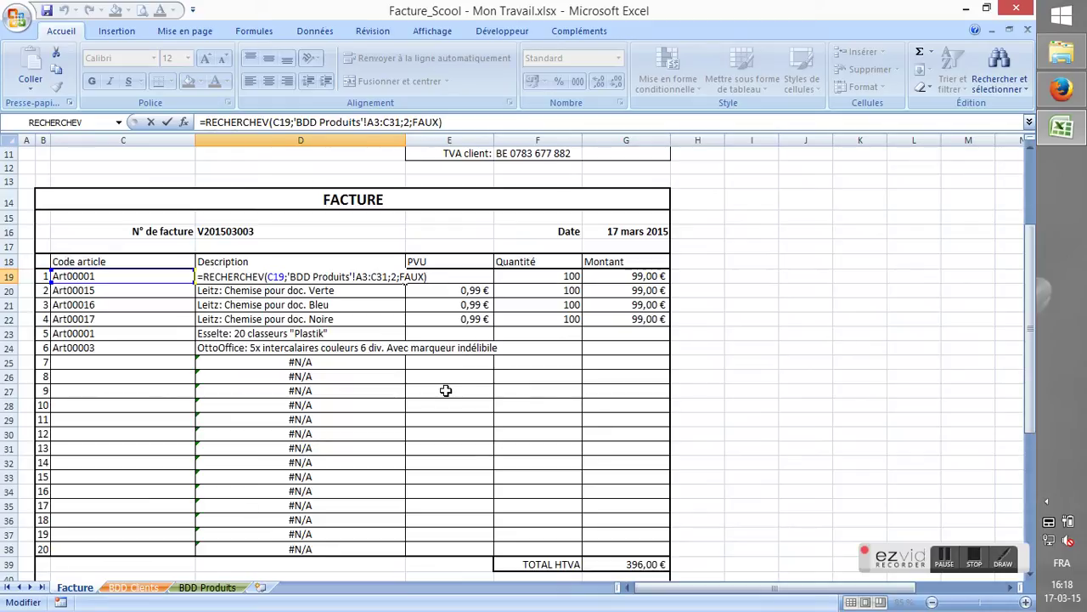
key("Left")
key("shift+Home")
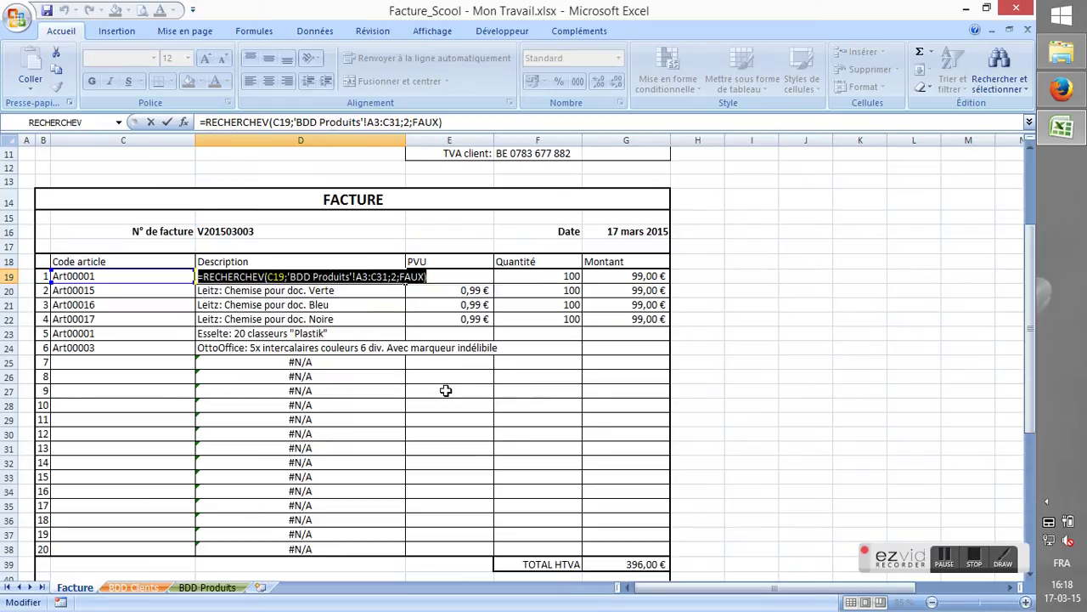
type("=")
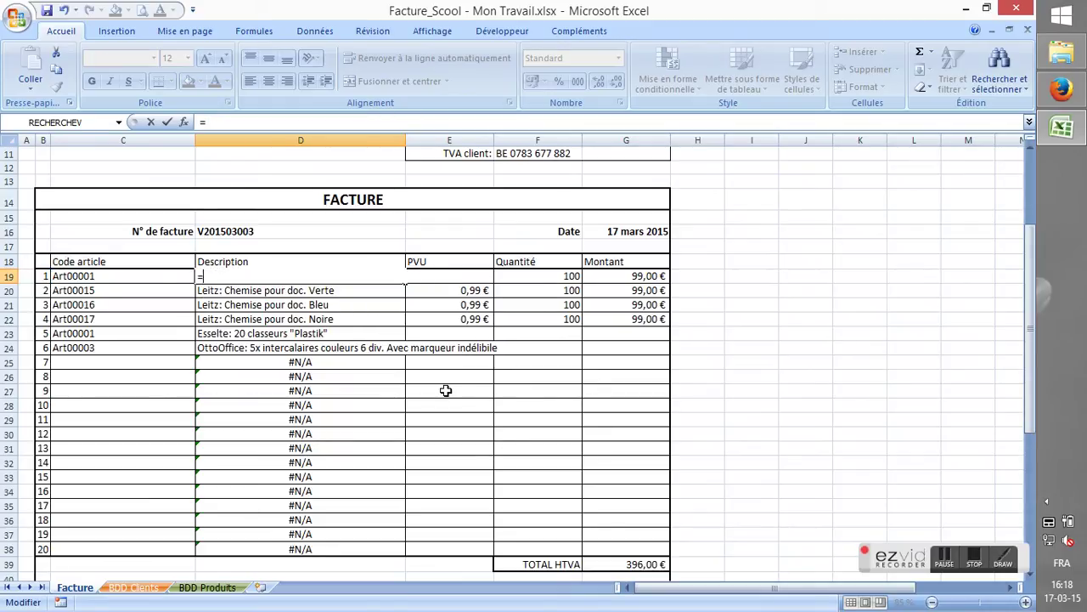
type("si")
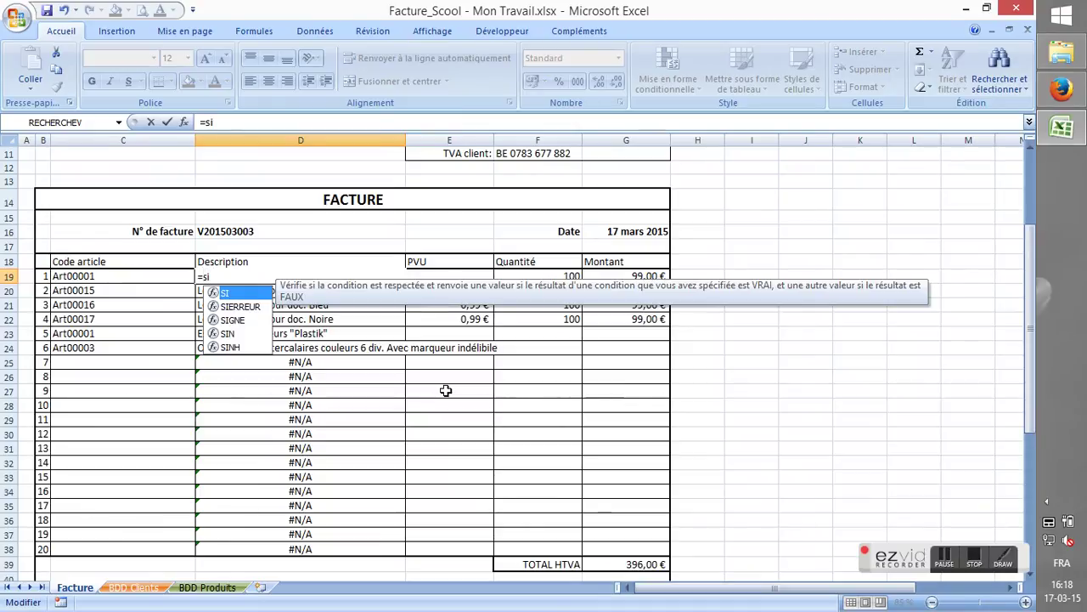
type("(e")
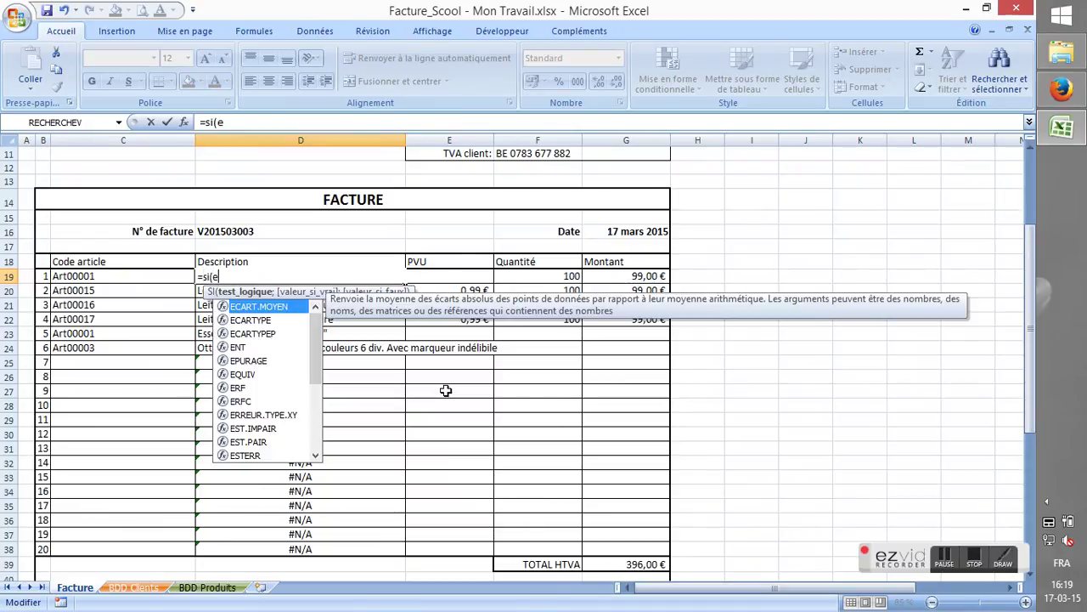
type("x")
key("BackSpace")
type("stvide(")
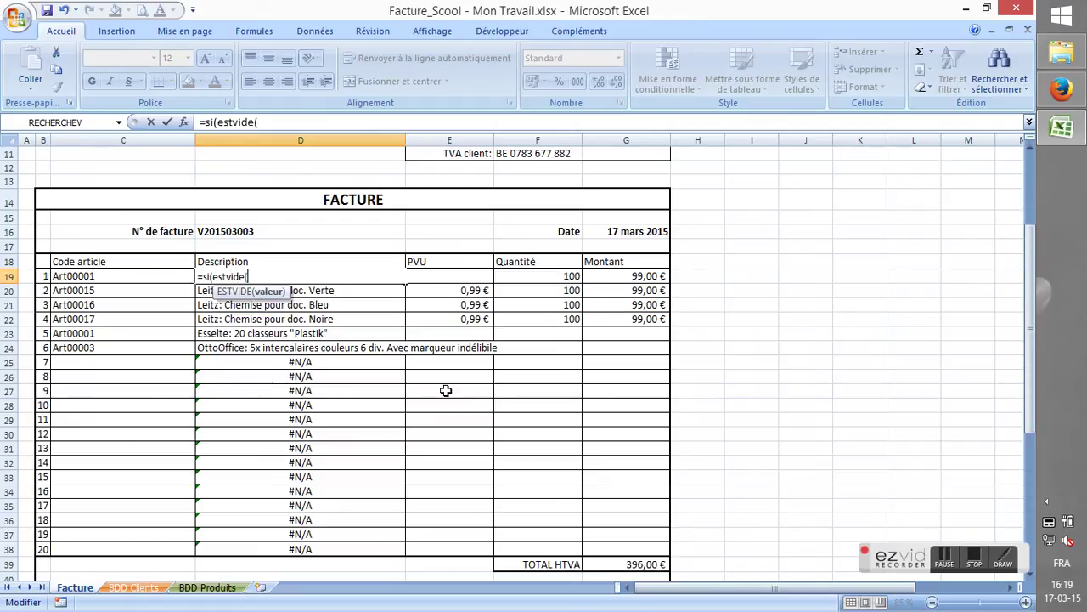
Step: Complete the ESTVIDE test in D19's SI formula with C19, and set an empty text "" as the value if true
key("Left")
key("Right")
key("F2")
left_click(167, 276)
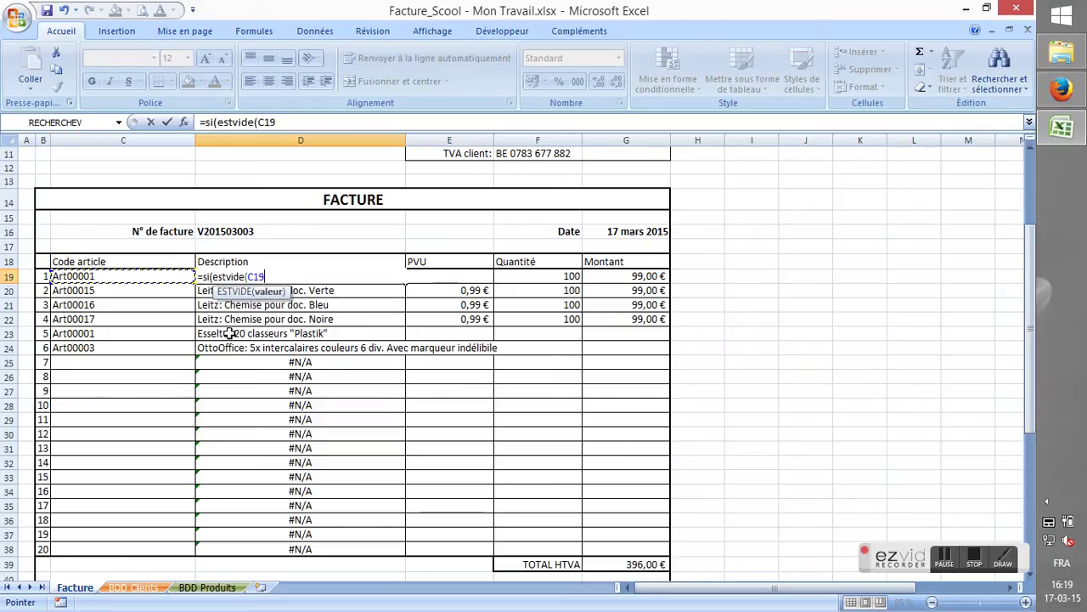
type(")")
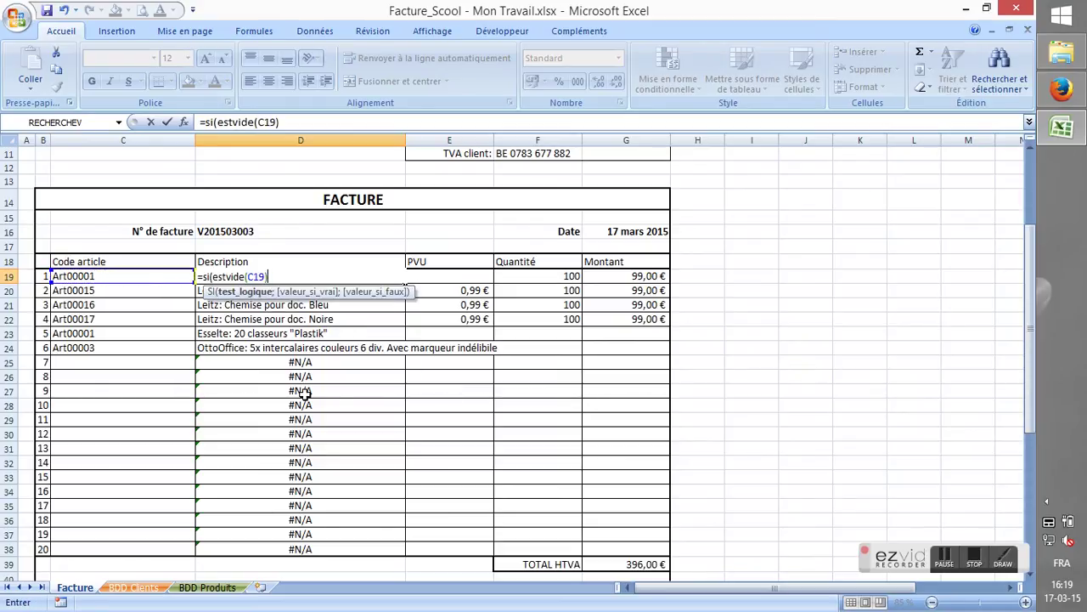
type(";\"\"")
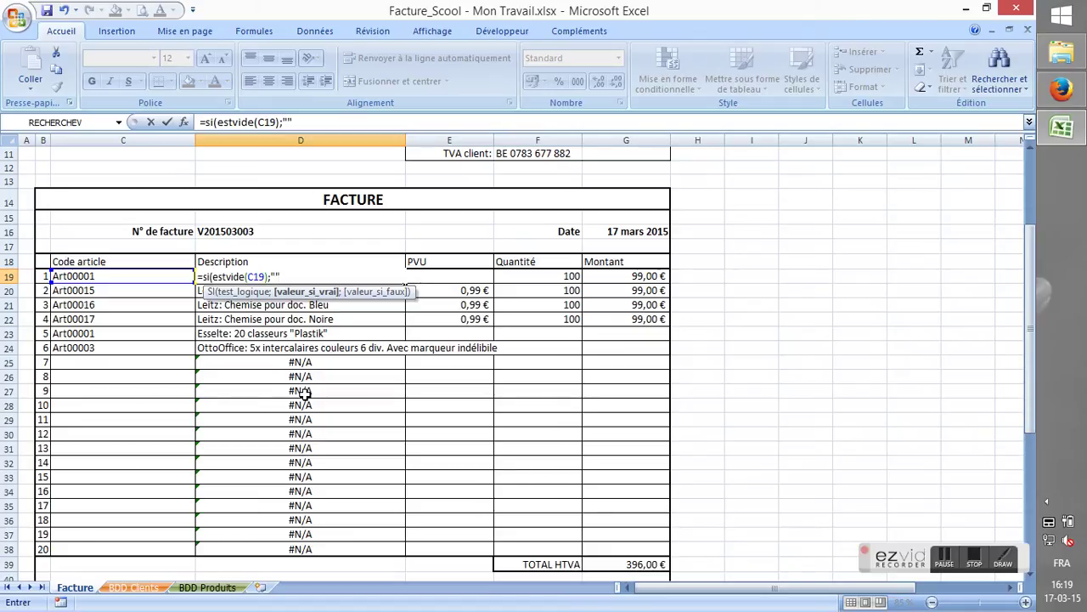
type(";")
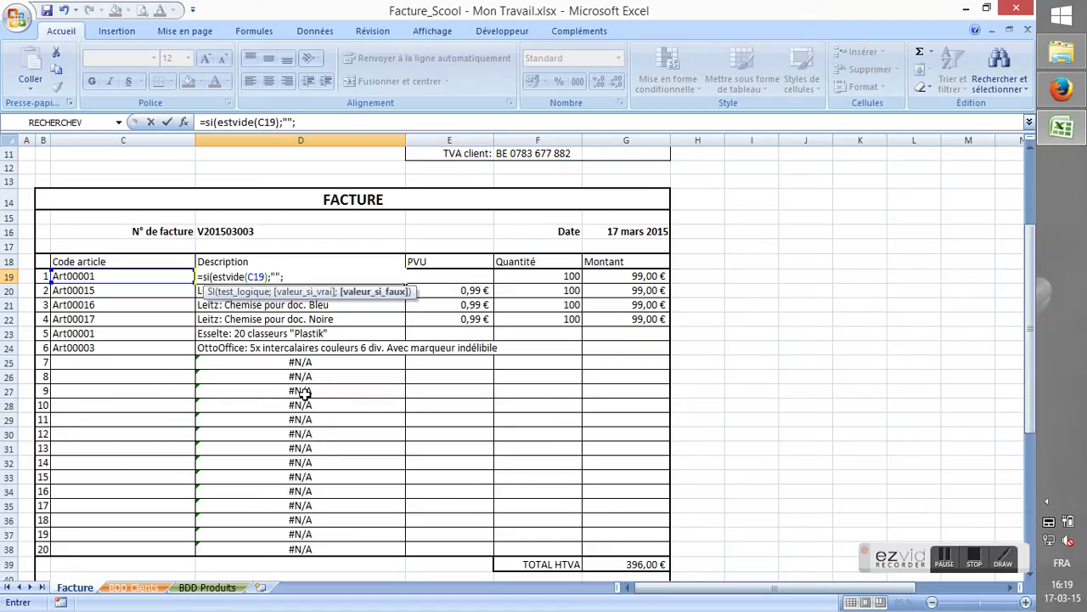
Step: Add RECHERCHEV as the value if false in D19's formula, with C19 as the lookup value
type("re")
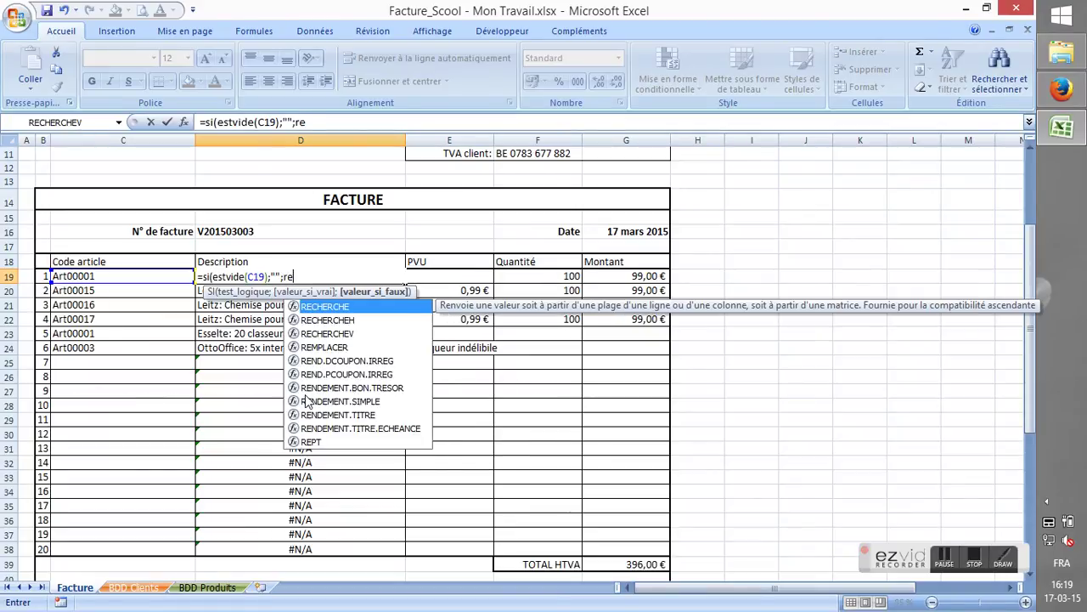
type("cherche")
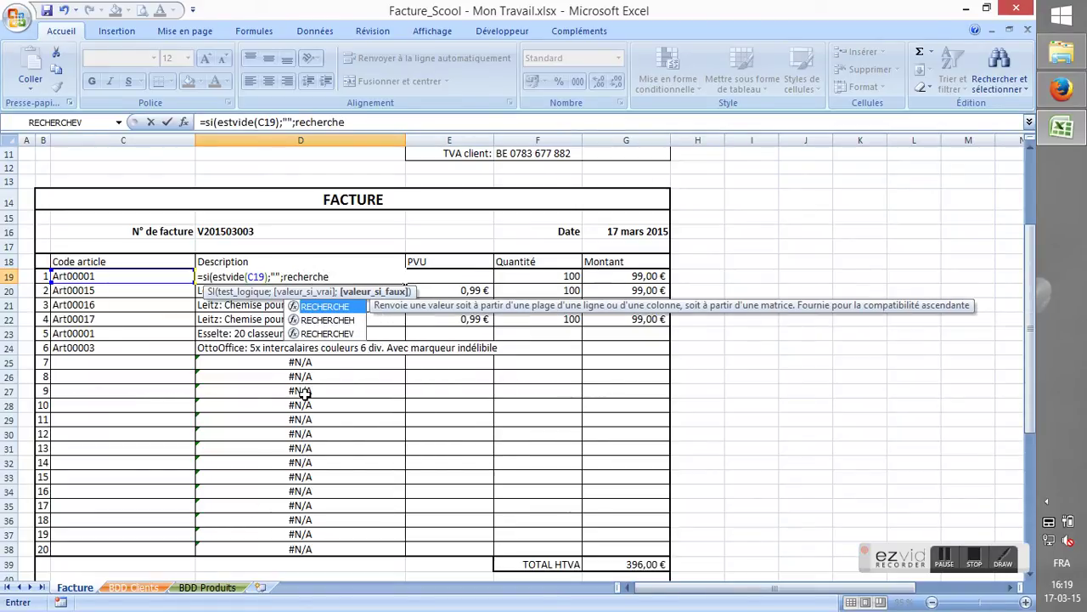
type("v(")
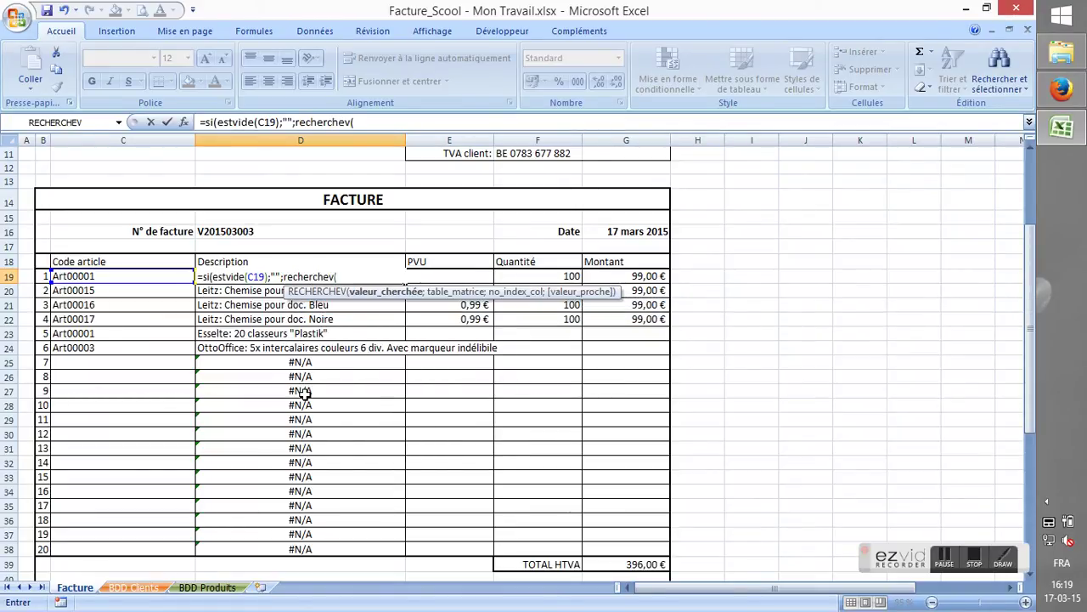
left_click(137, 277)
type(";")
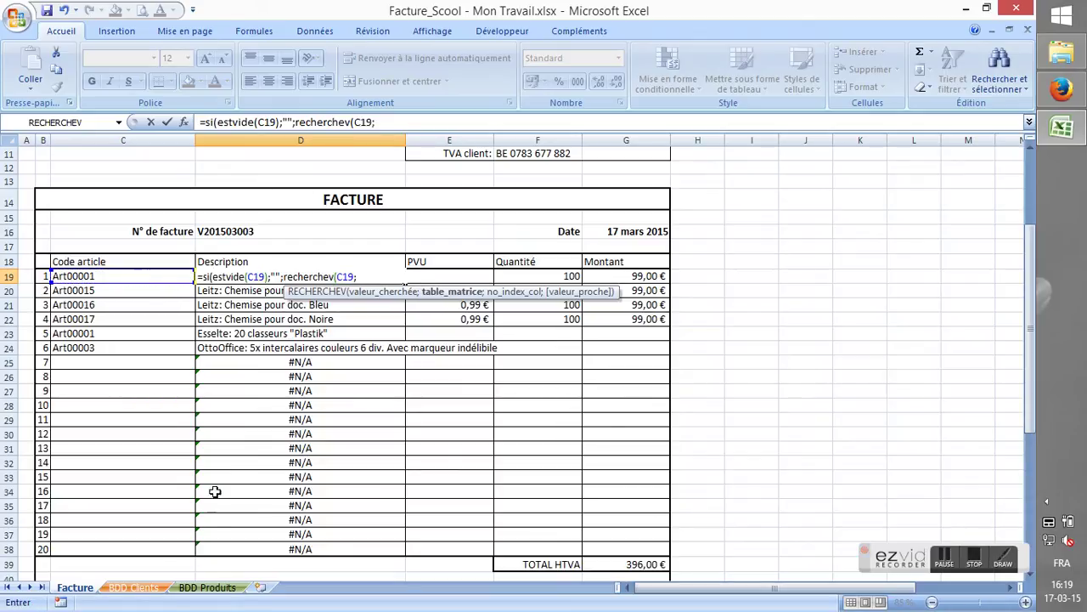
Step: Set the RECHERCHEV table in D19 to the absolute range $A$3:$C$31 on the BDD Produits sheet
left_click(187, 588)
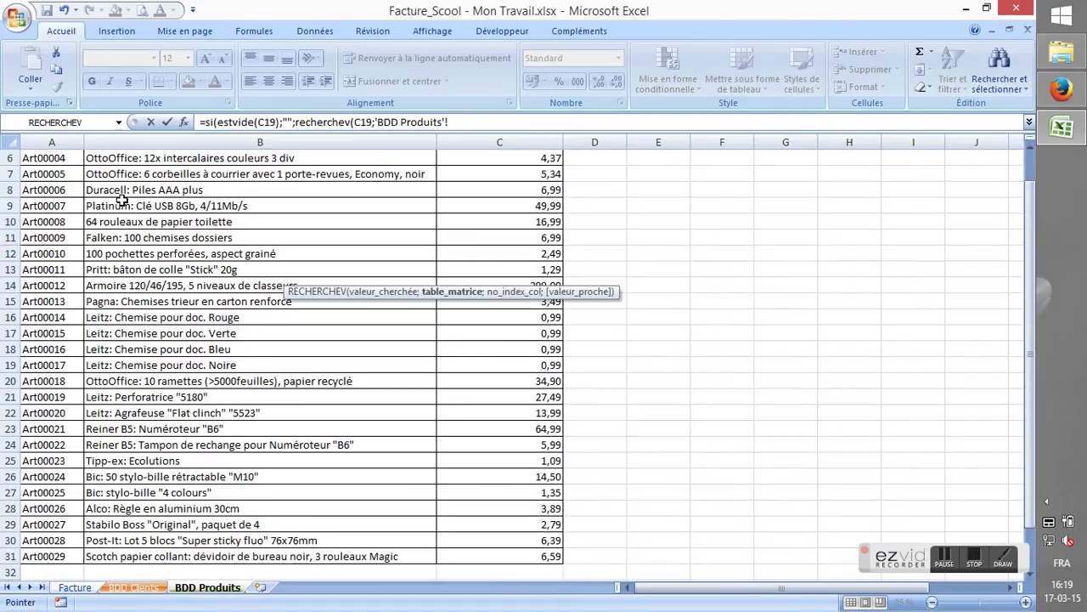
scroll(128, 187, "up", 2)
left_click(62, 197)
left_click_drag(62, 198, 505, 531)
key("F4")
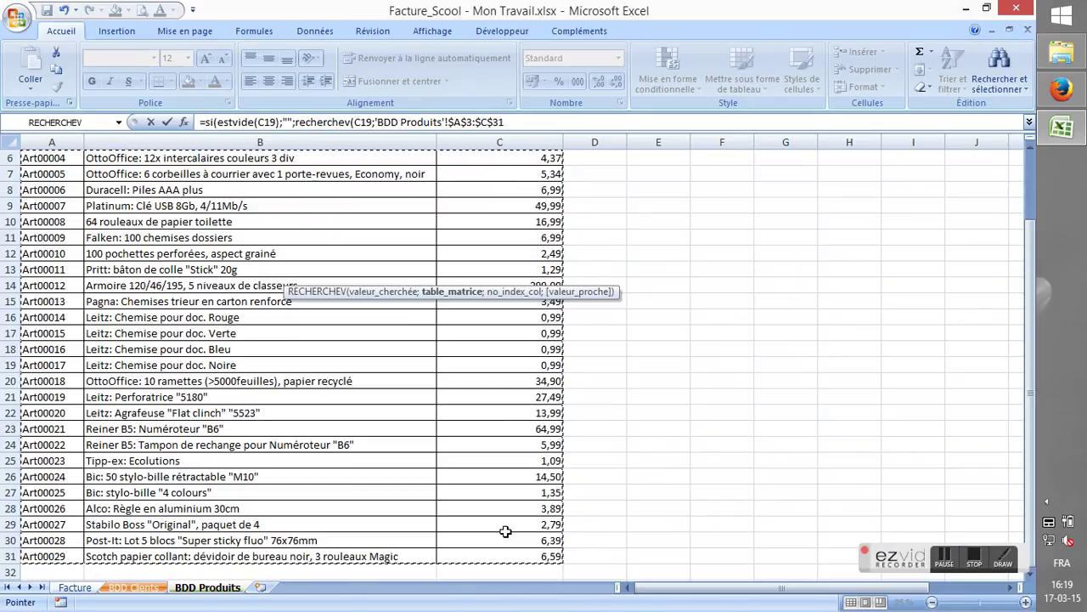
Step: Finish the D19 formula with column index 2 and FAUX for an exact match, and enter it
type(";")
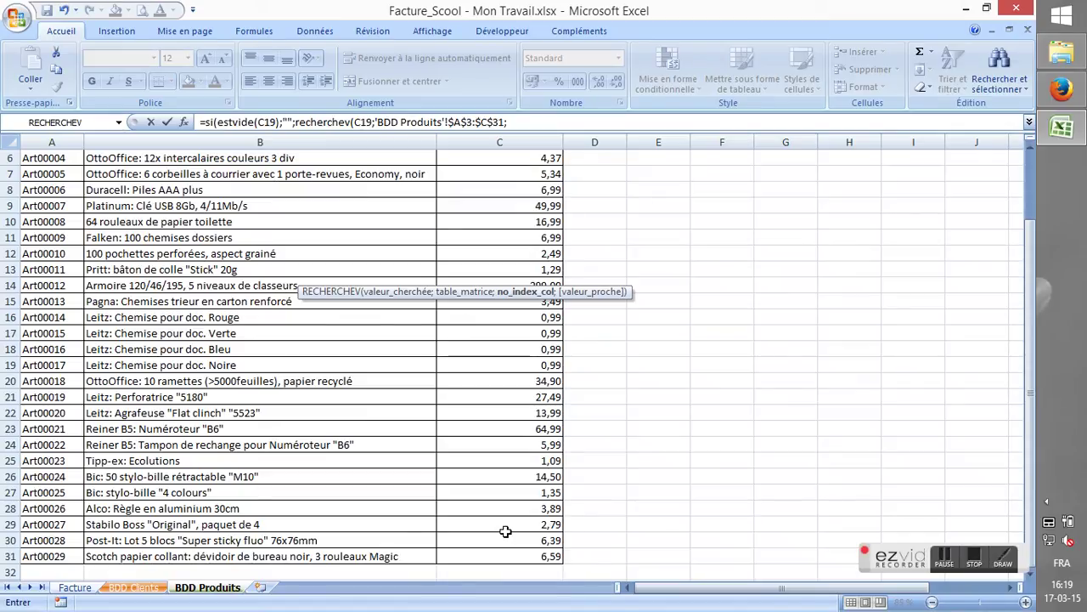
type("2;")
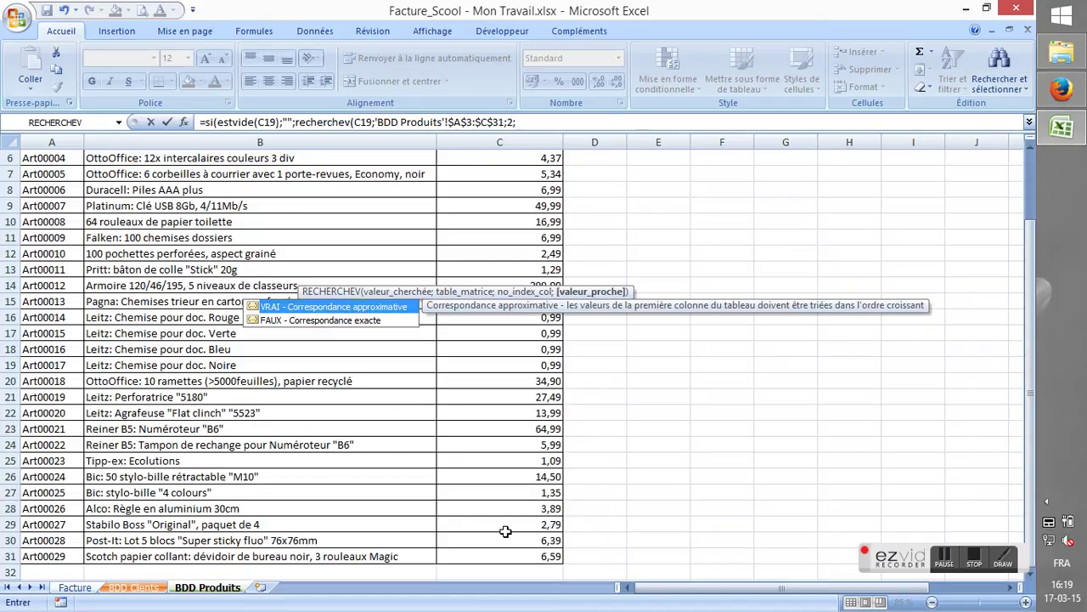
type("faux)")
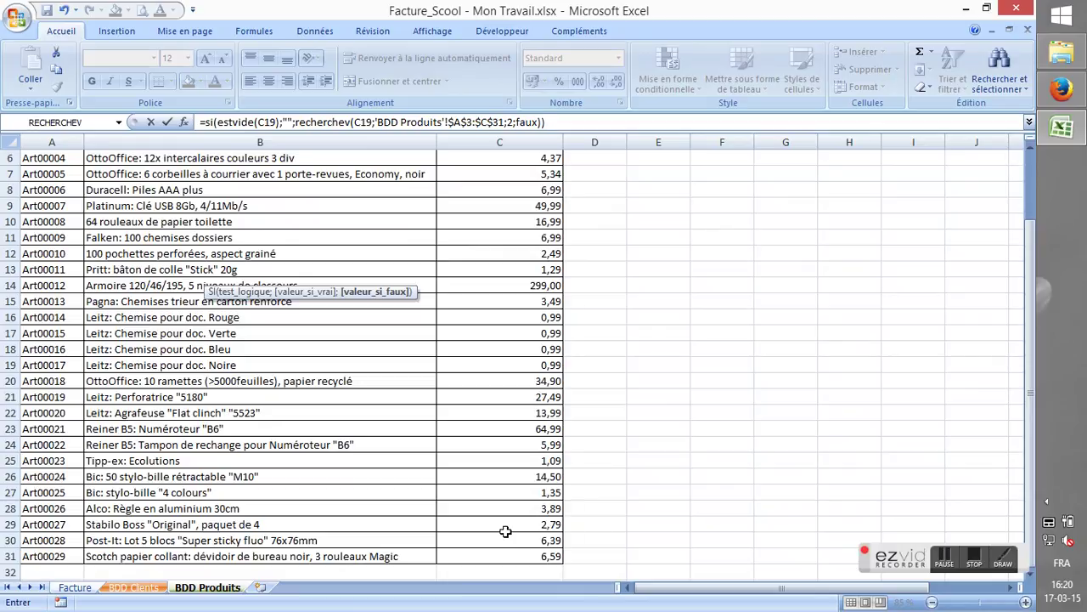
key("Return")
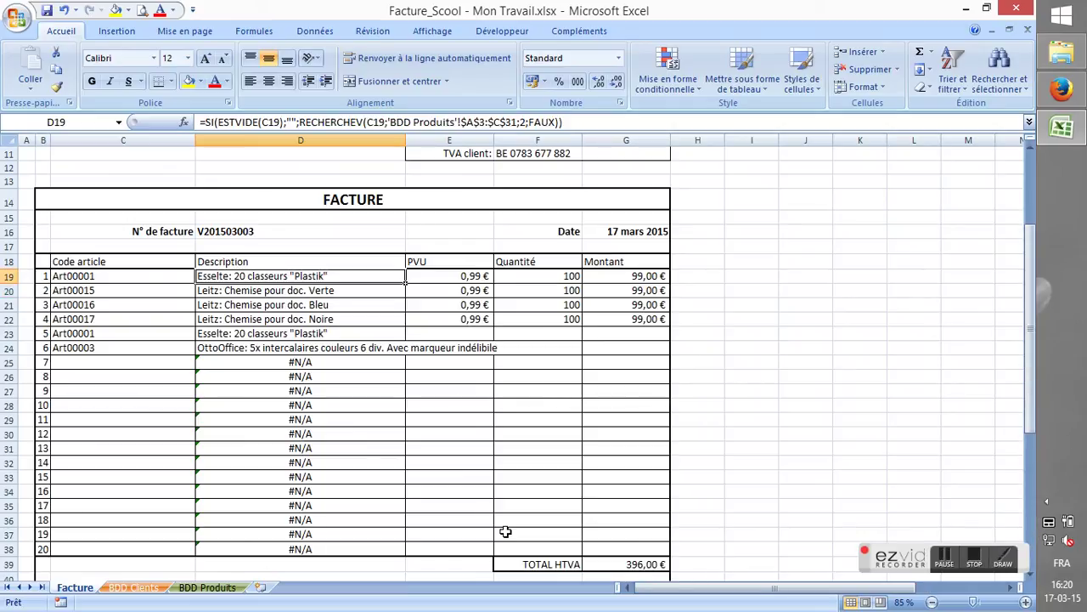
Step: Clear the article code in C19 to test how the D19 description handles an empty code
key("Left")
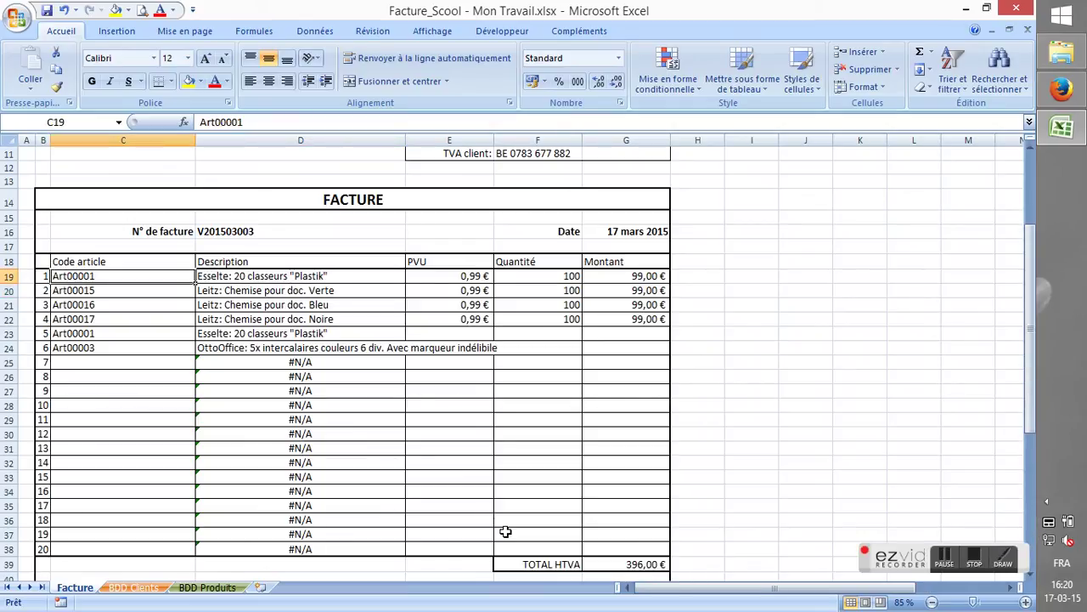
key("Delete")
key("Down")
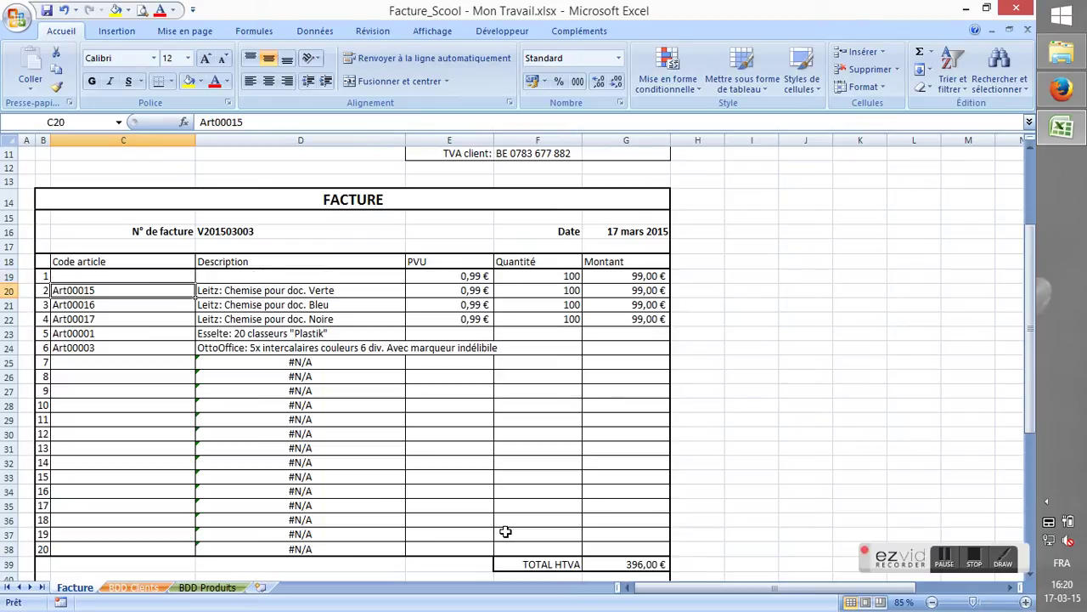
key("Up")
key("Right")
key("Left")
key("Right")
key("Left")
Step: Enter the article code Art00001 in C19 to test the description lookup in D19
type("A")
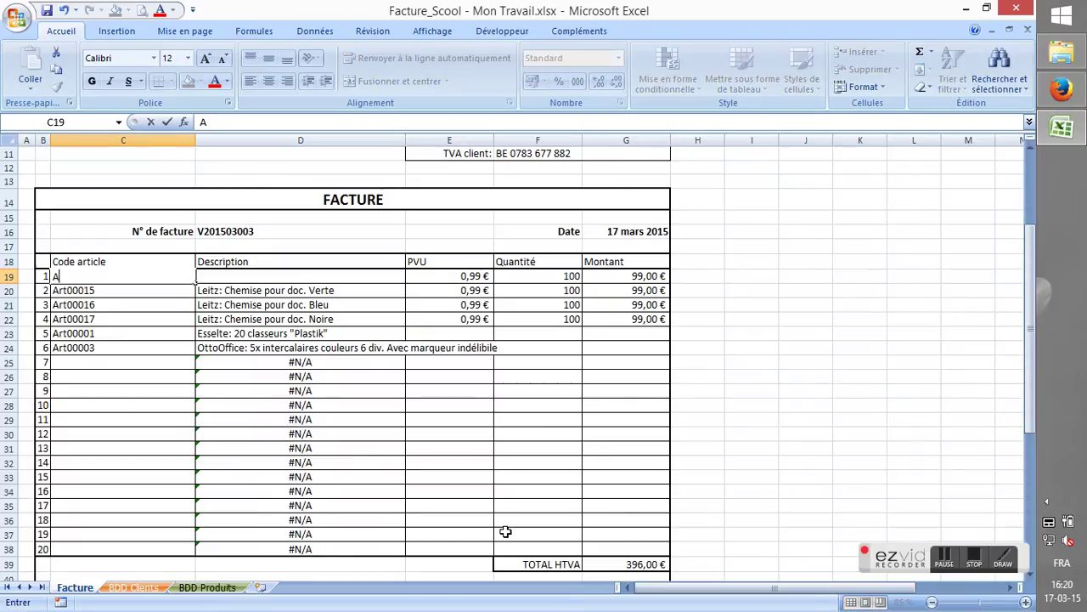
type("rt00001")
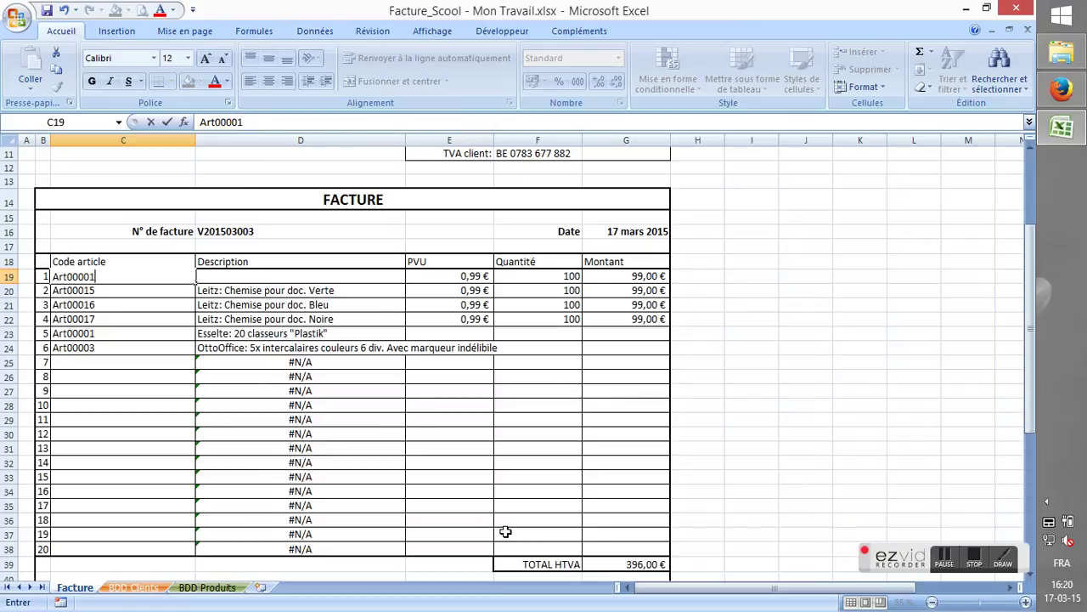
key("Return")
key("Up")
key("Right")
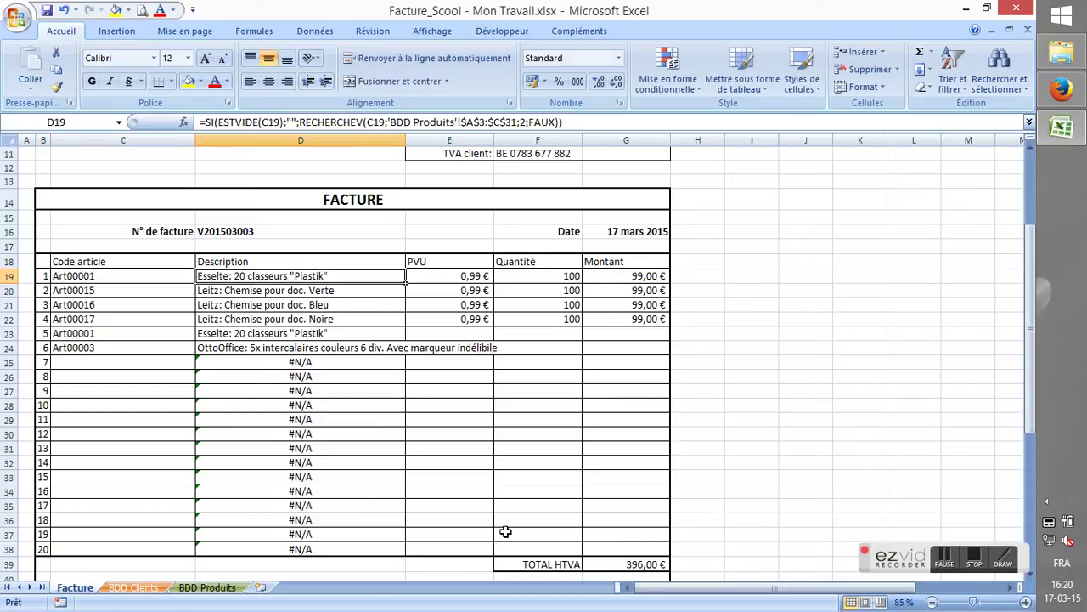
Step: Change the article code in C19 to Art00014
key("Left")
key("F2")
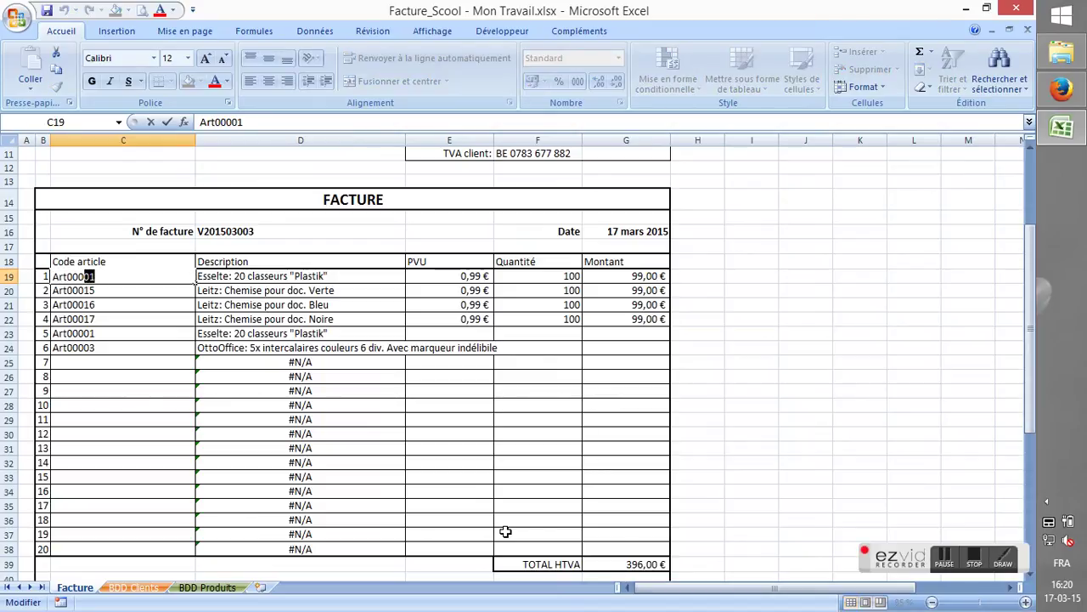
key("BackSpace")
key("BackSpace")
type("14")
key("Return")
key("Up")
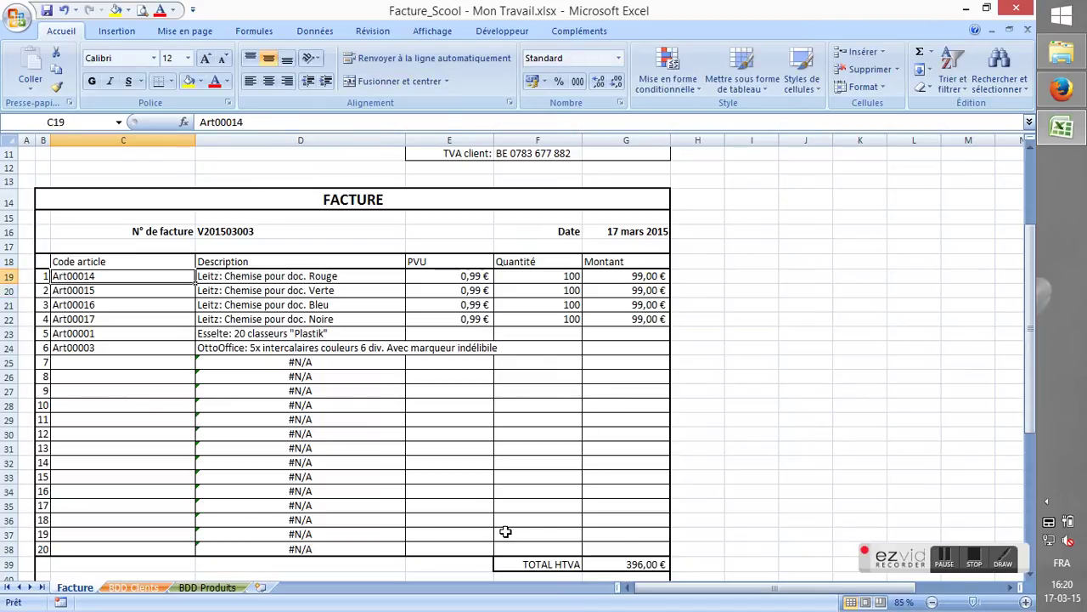
Step: Replace the D20 lookup with the start of an SI formula testing ESTVIDE(C20), with "" as the value if true
key("Right")
key("Right")
key("Left")
key("Down")
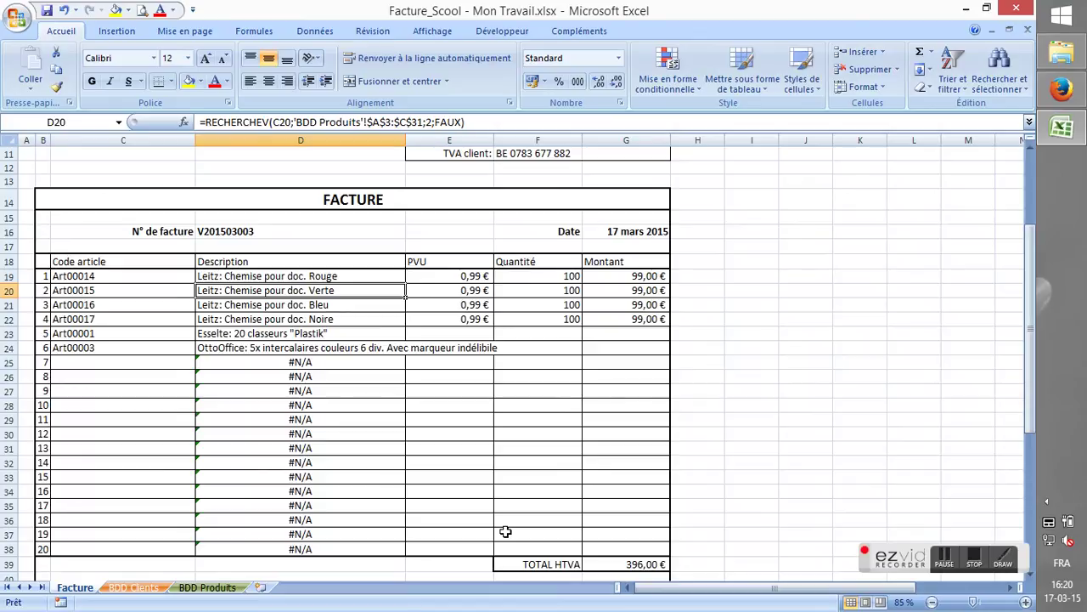
type("=si(")
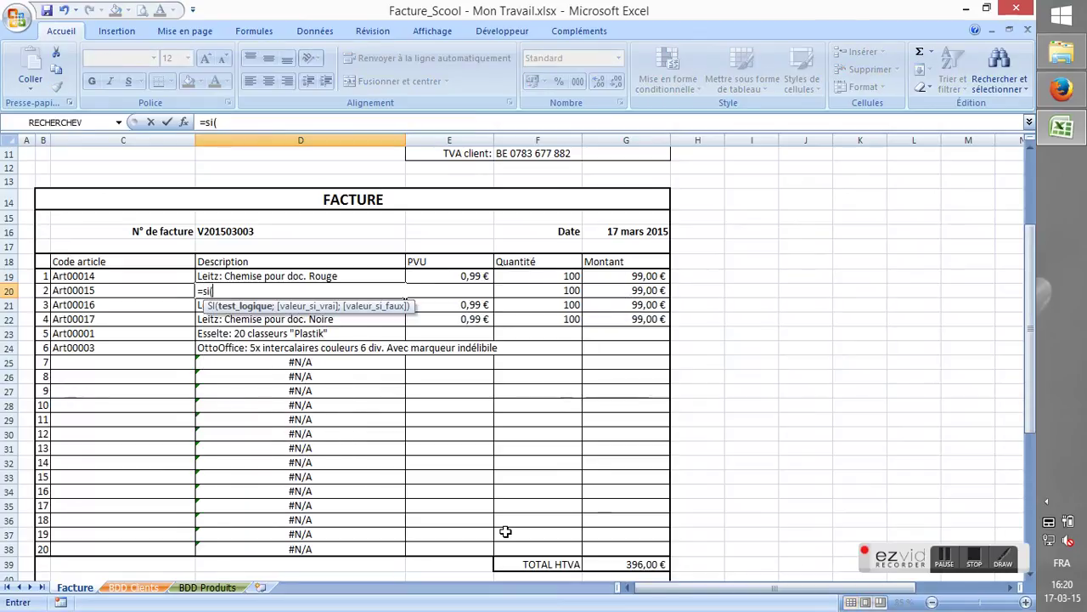
type("estvide(")
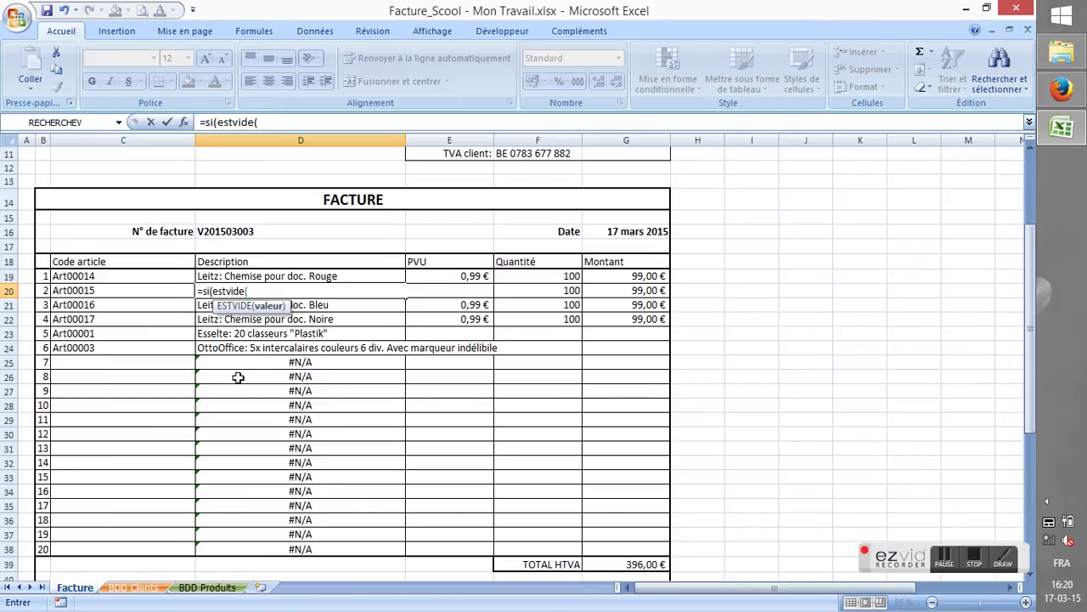
left_click(174, 289)
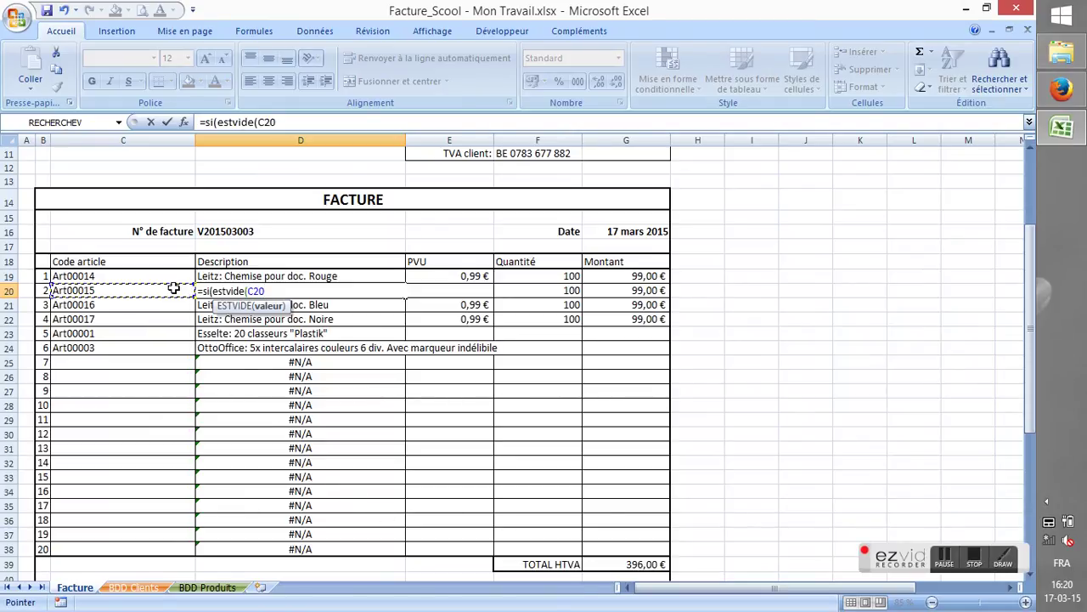
type(");")
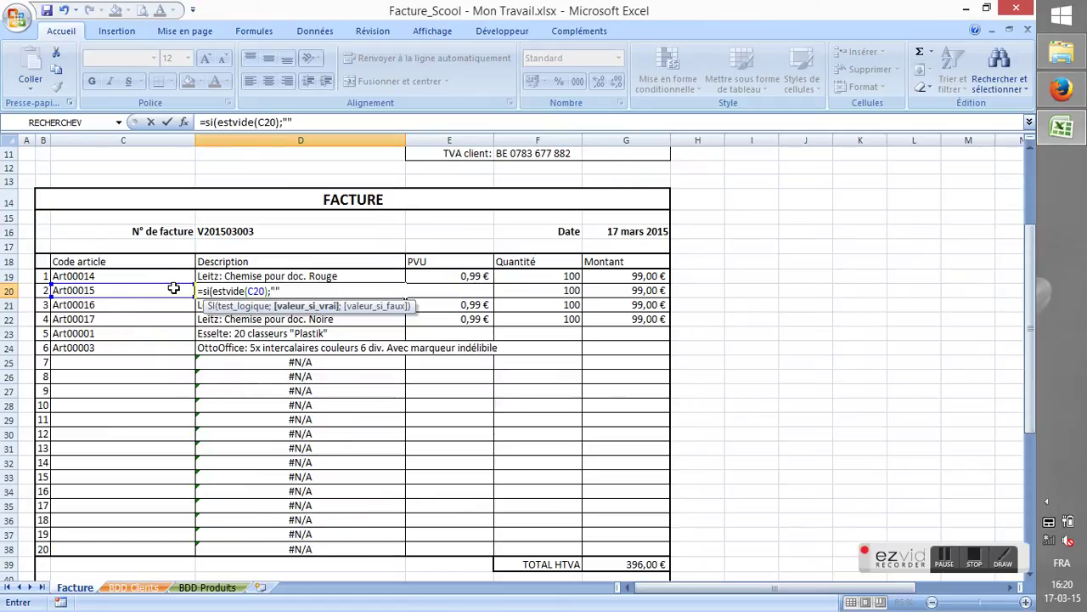
type("\"\";")
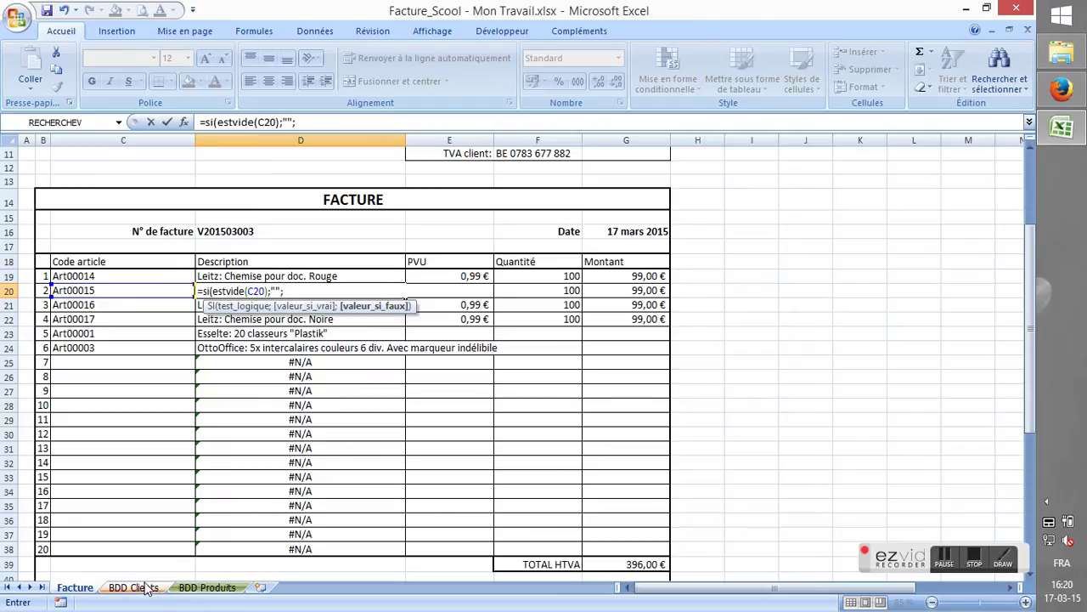
left_click(206, 587)
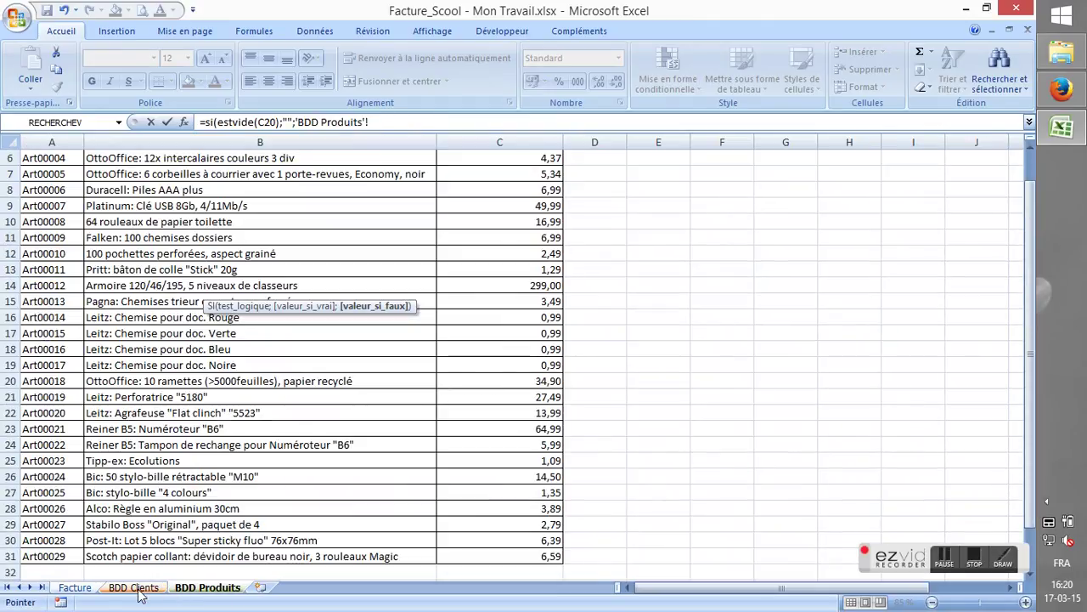
left_click(80, 589)
left_click_drag(338, 122, 295, 121)
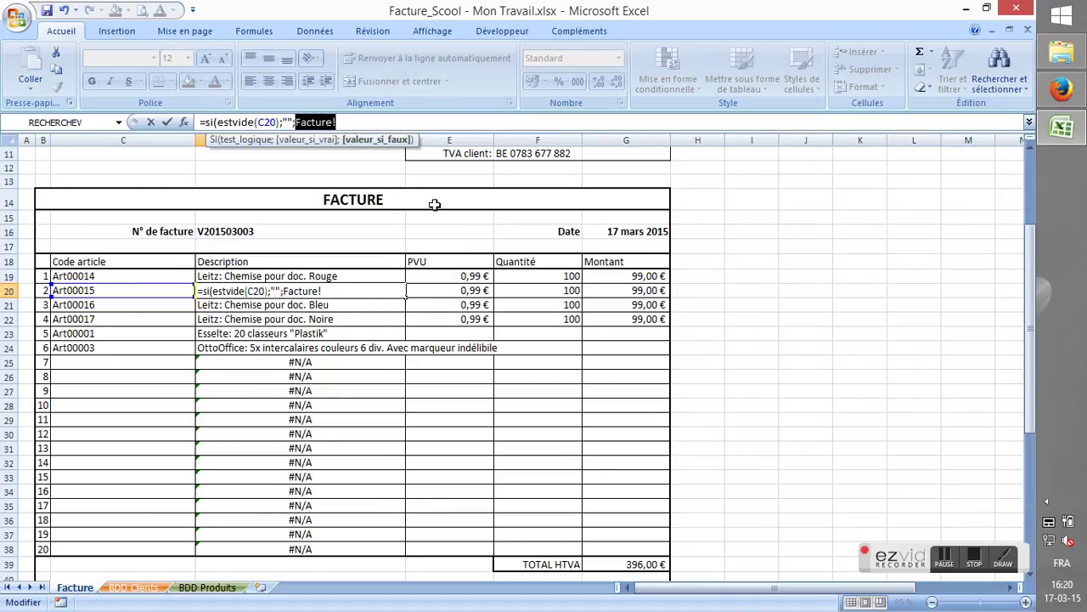
Step: Nest RECHERCHEV as the value if false in D20, looking up Facture!C20 in the absolute range 'BDD Produits'!$A$3:$C$31
type("re")
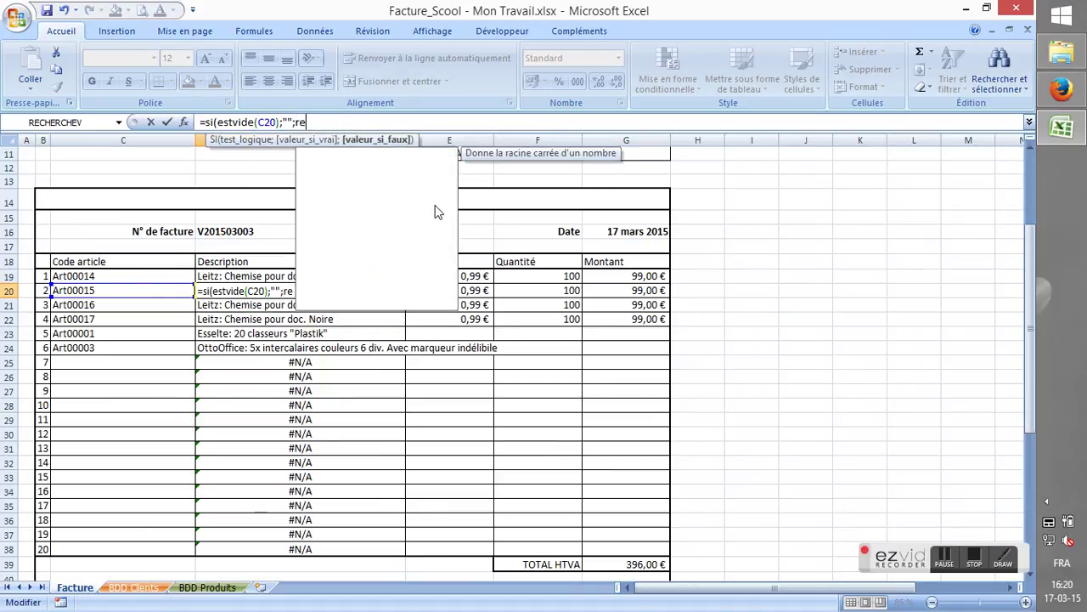
type("cherchev(")
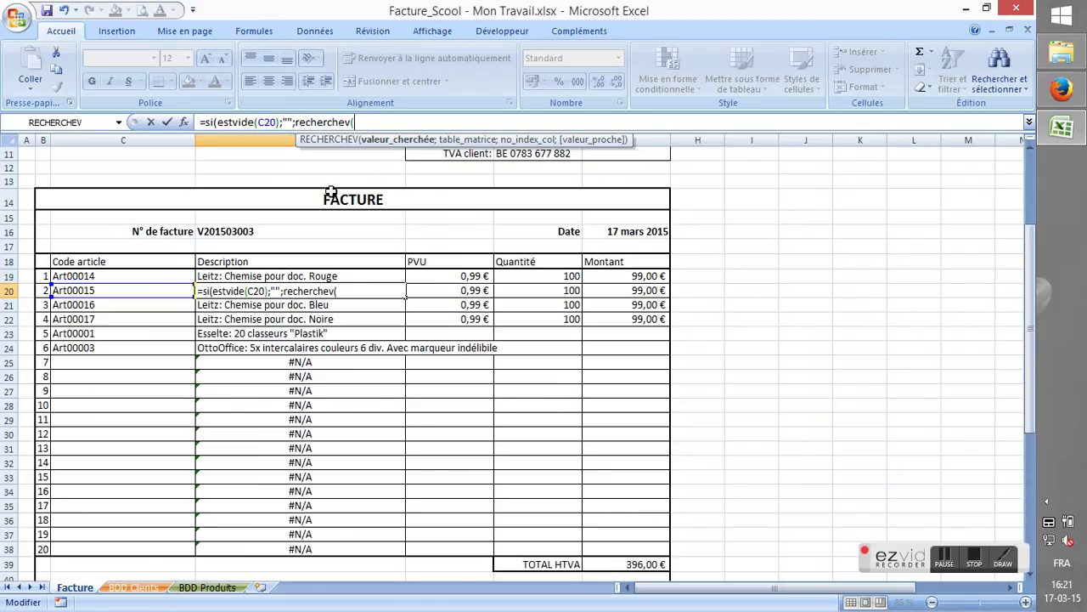
left_click(117, 289)
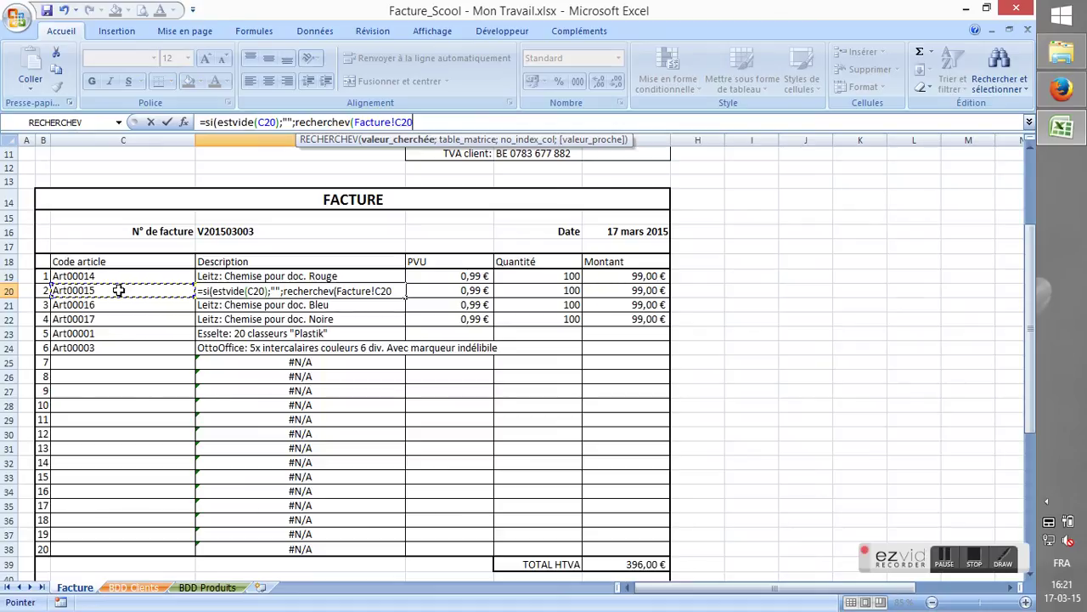
type(";")
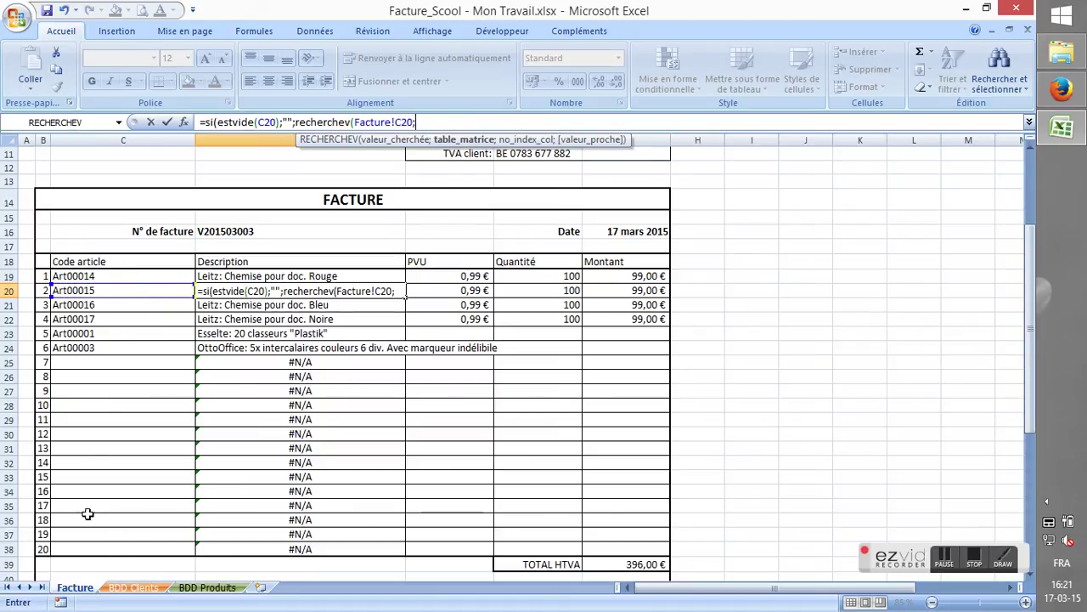
left_click(183, 589)
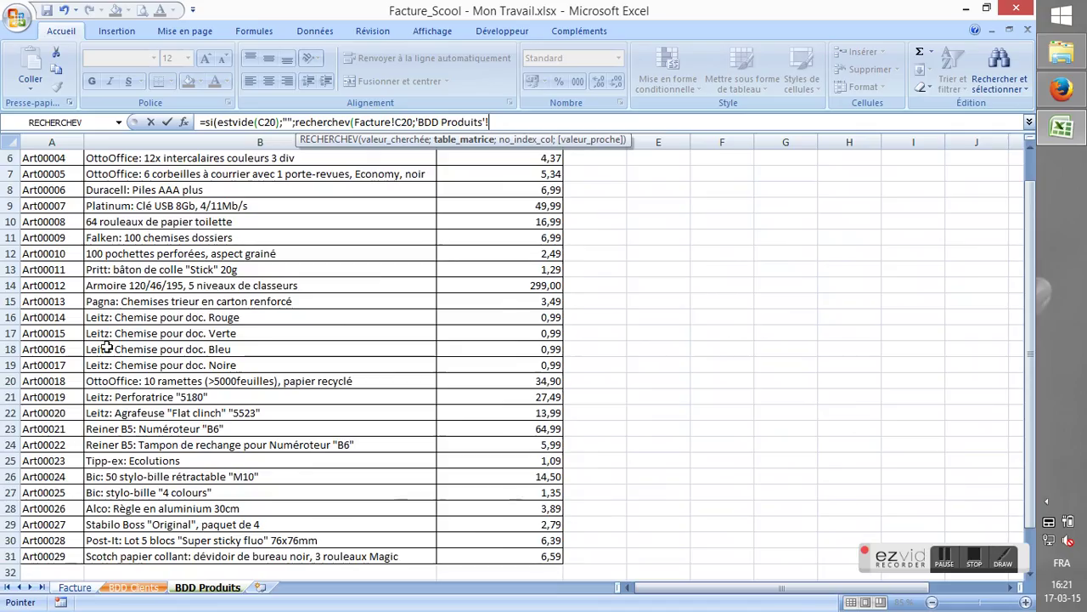
left_click_drag(471, 555, 40, 197)
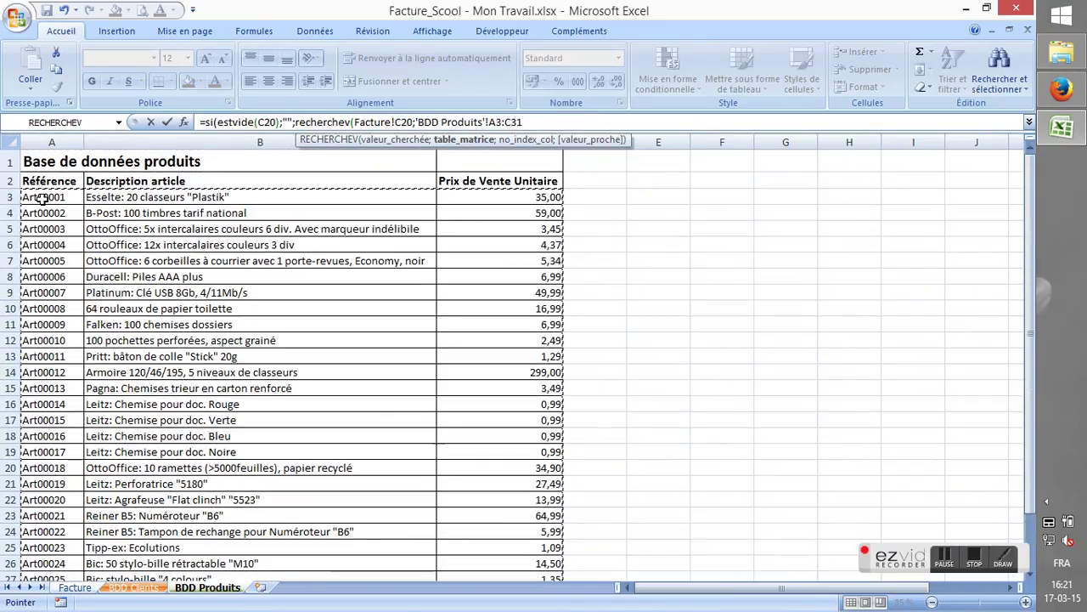
key("F4")
type(")")
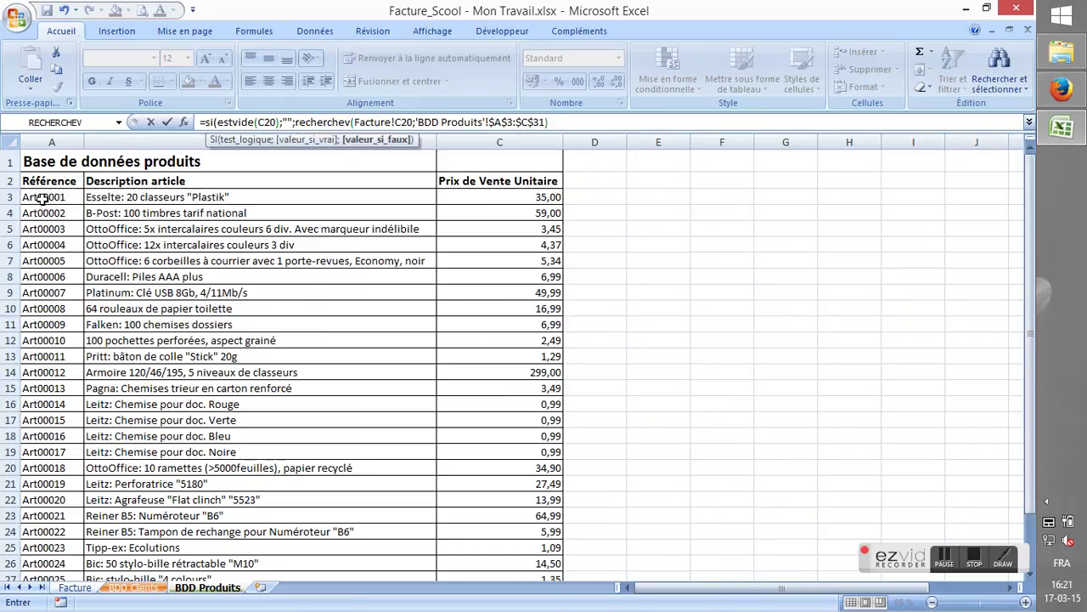
key("BackSpace")
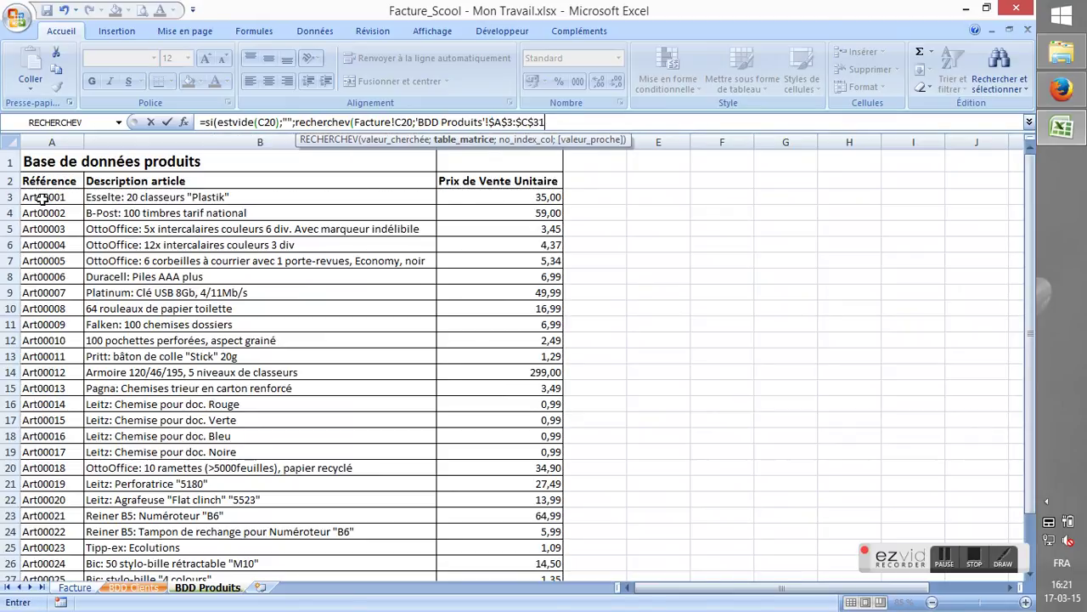
Step: Complete the D20 formula with column index 2 and FAUX for an exact match
type(";2")
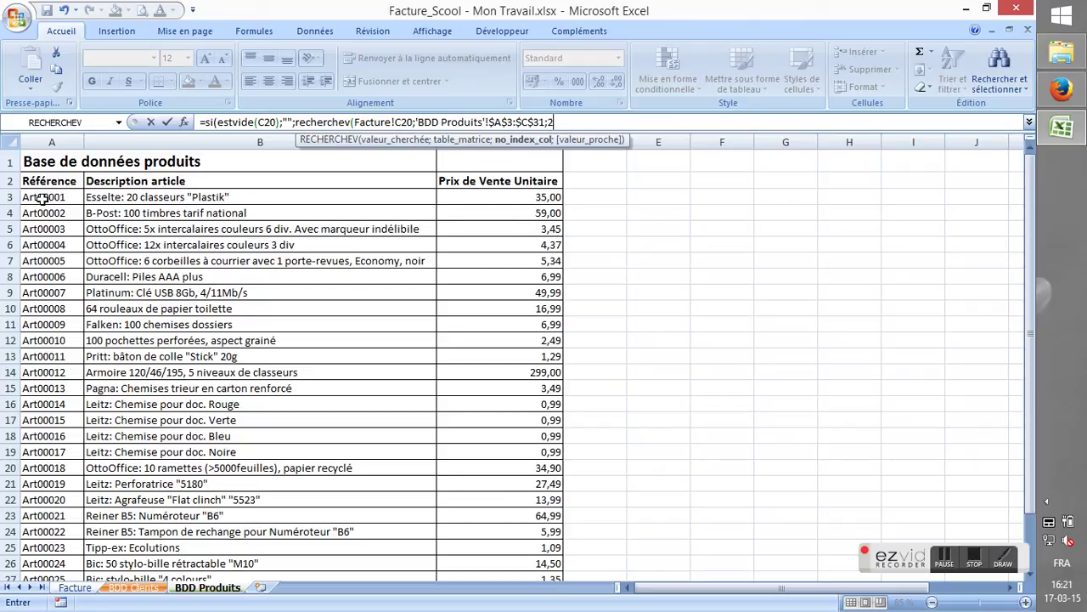
type(";faux")
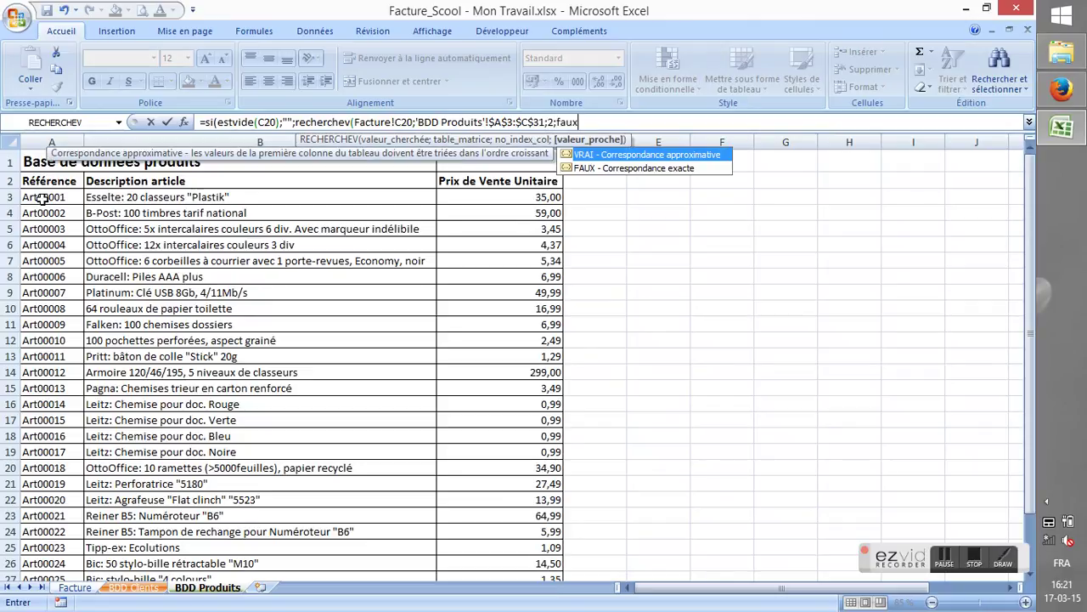
key("Escape")
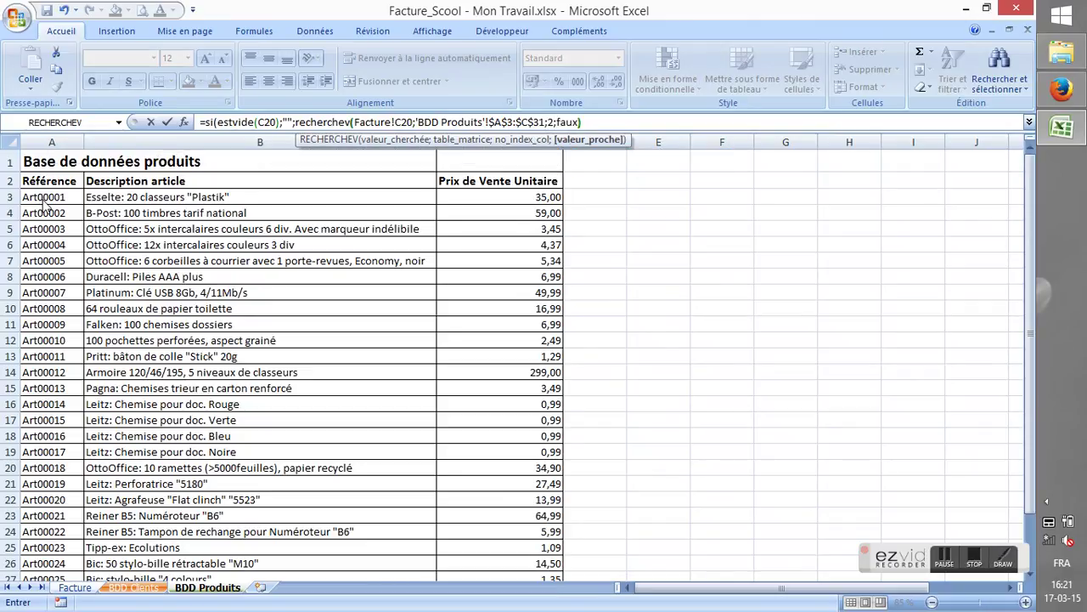
type(")")
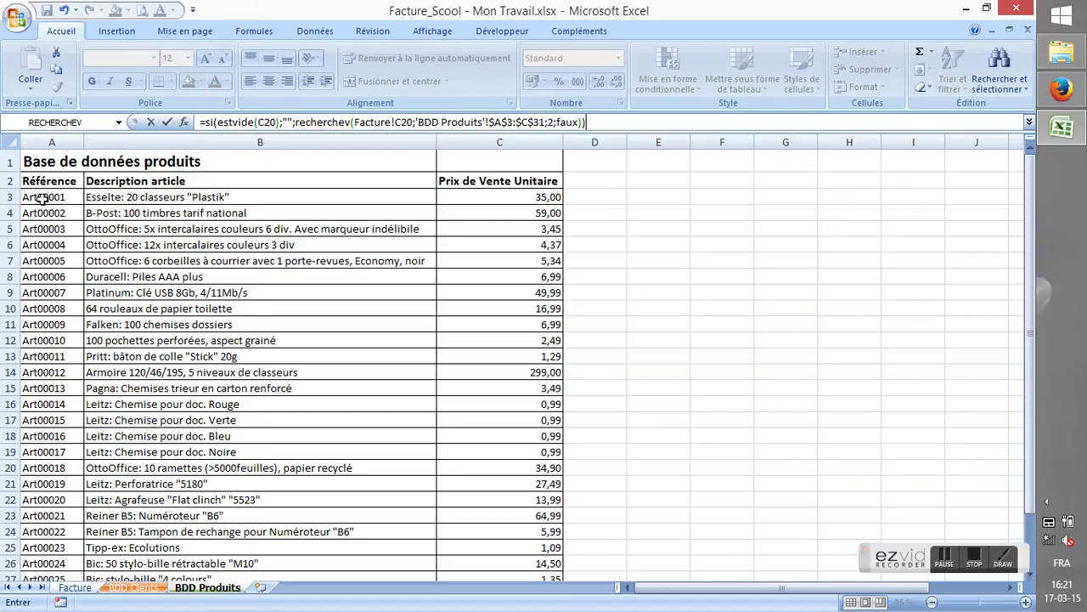
key("Return")
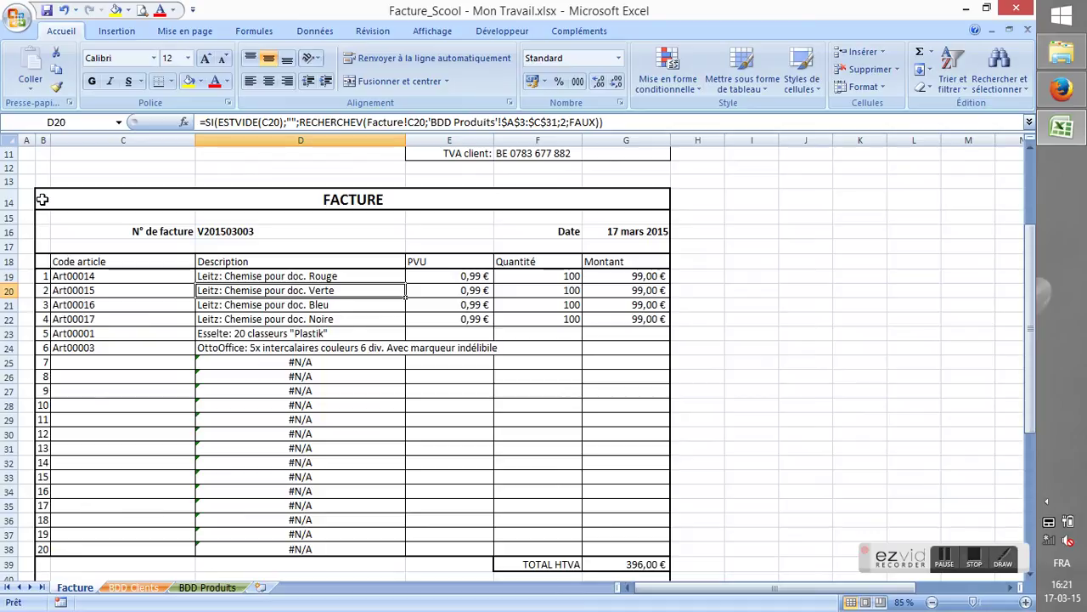
Step: Fill the D20 formula down the Description column to D38
key("ctrl+c")
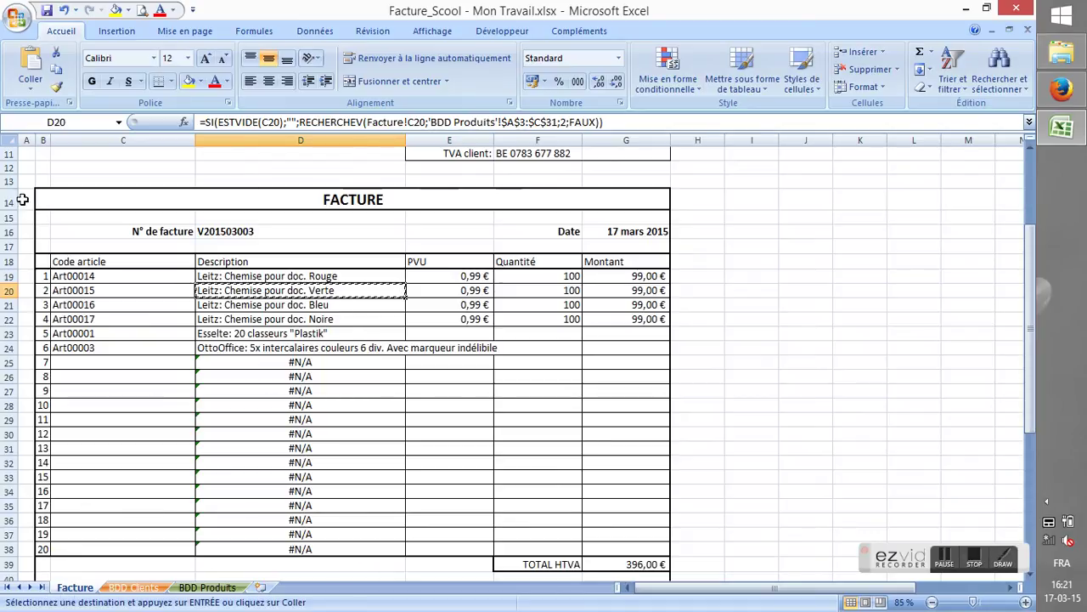
key("Escape")
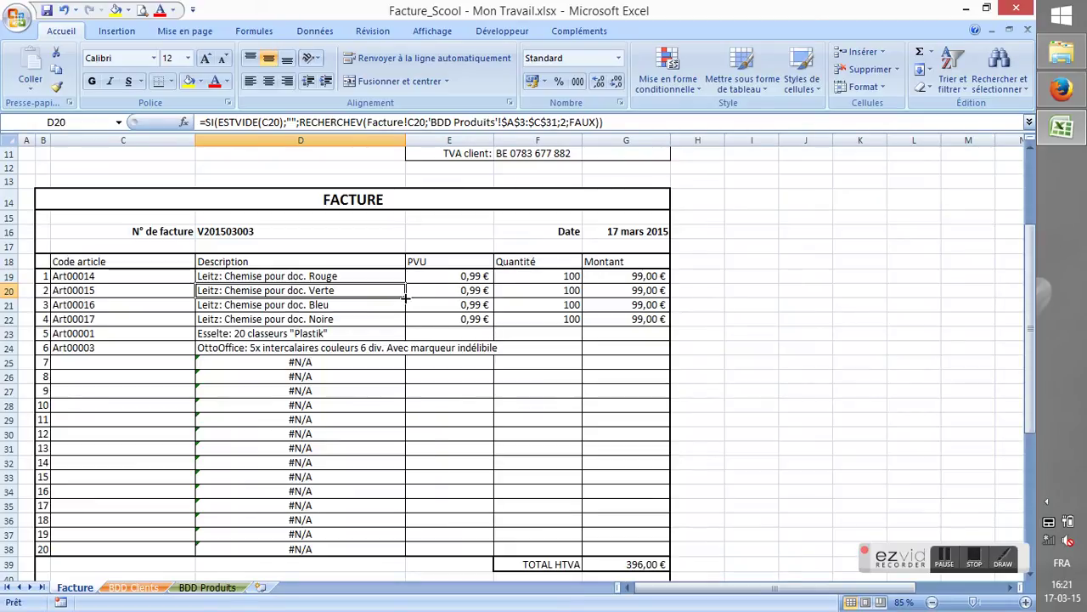
left_click_drag(405, 296, 383, 550)
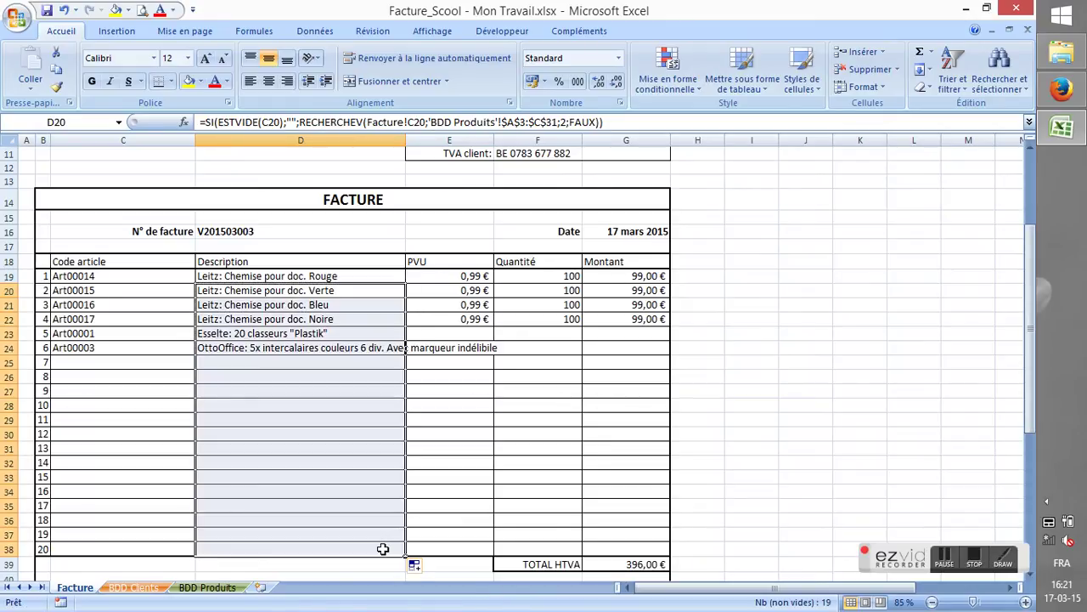
left_click(353, 377)
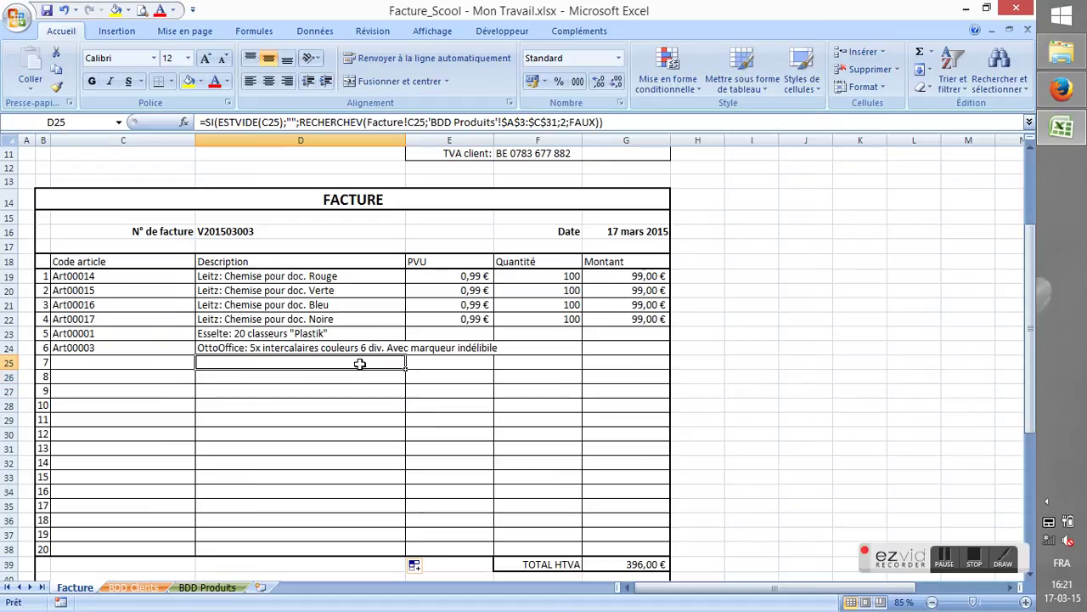
Step: Clear the article codes in C24 and C23
left_click(97, 348)
key("Delete")
key("Up")
key("Delete")
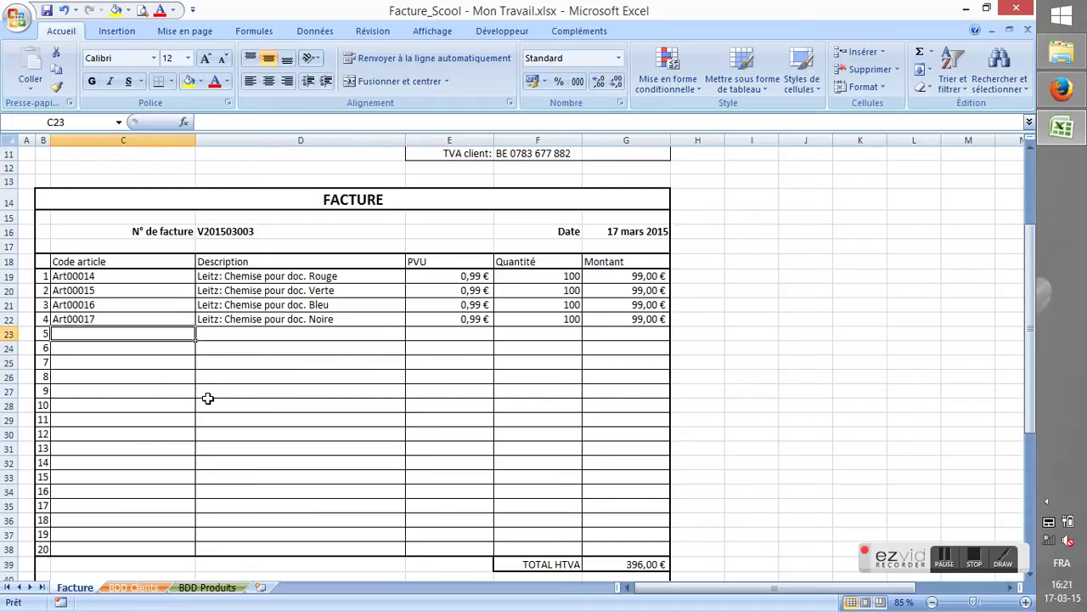
key("Down")
key("Down")
key("Down")
key("Down")
key("Down")
key("Down")
key("Up")
key("Up")
key("Up")
key("Up")
key("Up")
key("Up")
Step: Enter the article codes Art00010, Art00011 and Art00028 in C24, C25 and C26 to test the description lookups
key("Down")
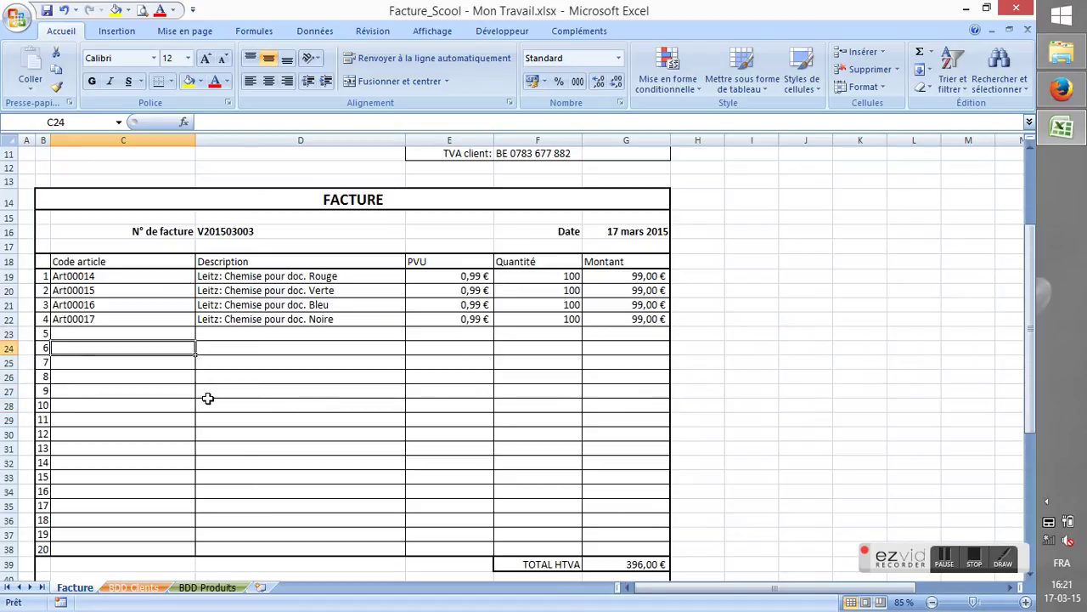
type("Art")
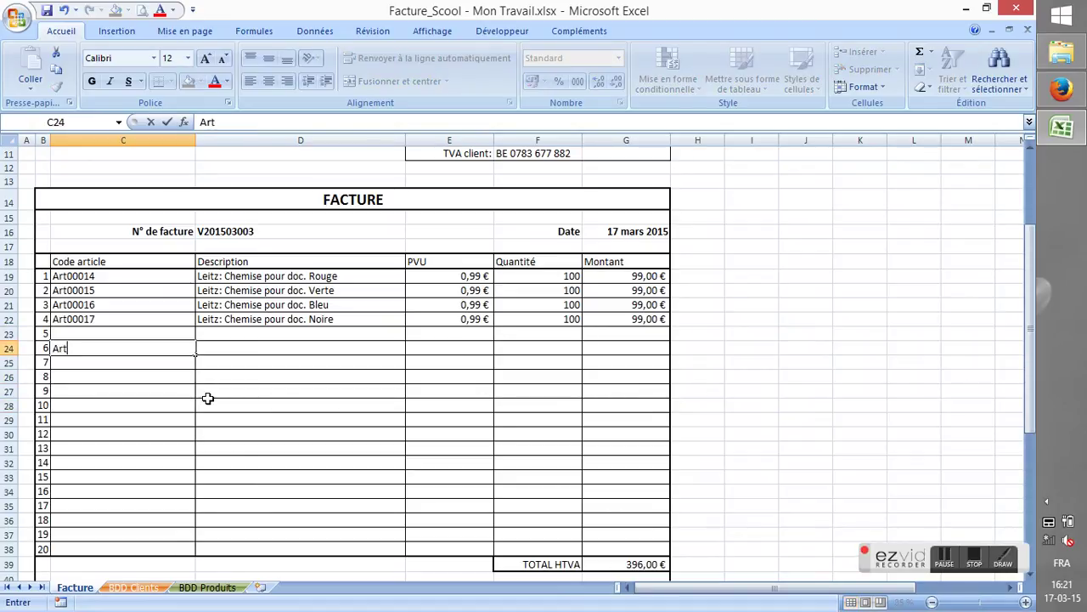
type("00010")
key("Return")
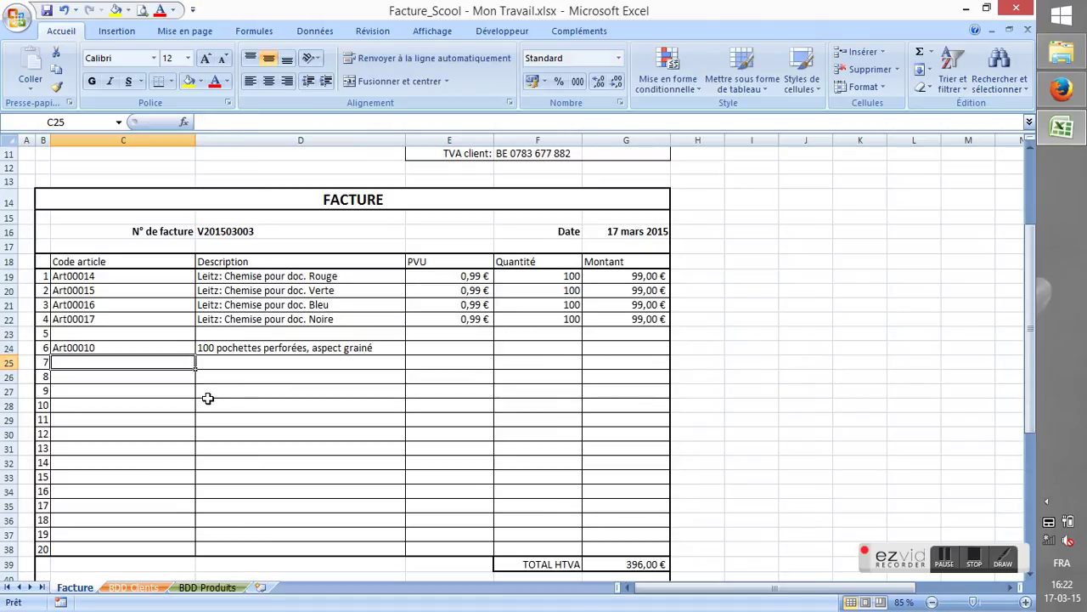
type("Art0001")
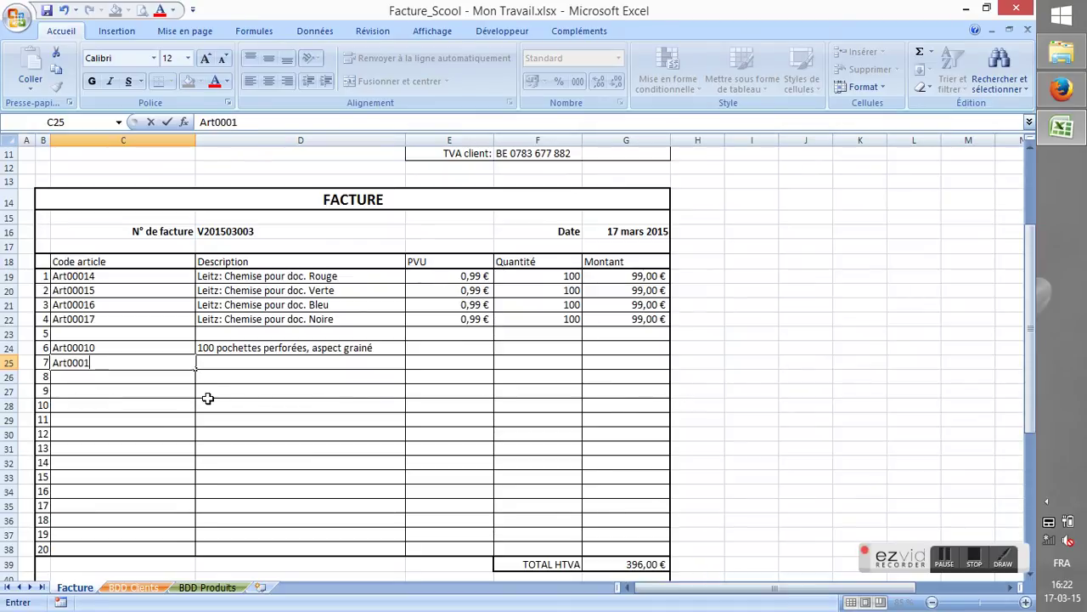
type("1")
key("Return")
type("Art000")
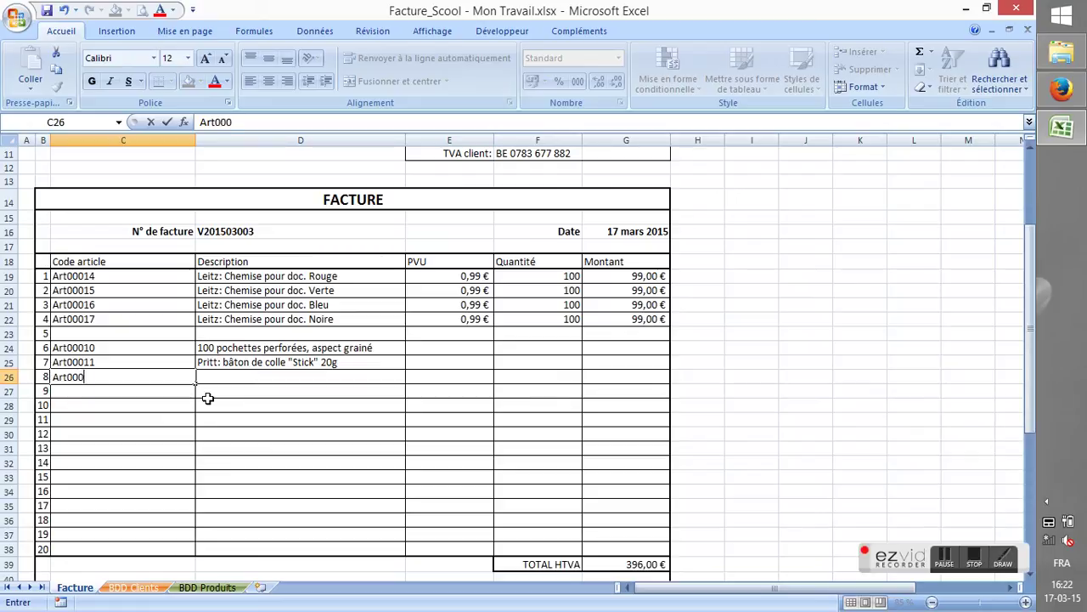
type("28")
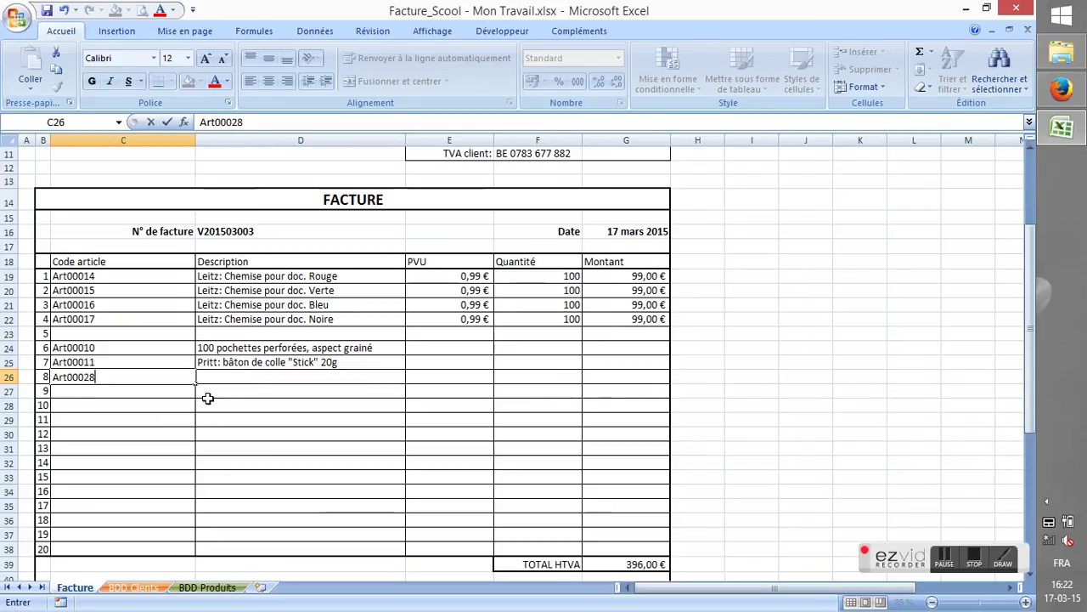
key("Return")
Step: Examine the new article codes and their looked-up descriptions in C24:D26
key("Up")
key("Right")
key("Up")
key("Up")
key("shift+Down")
key("shift+Down")
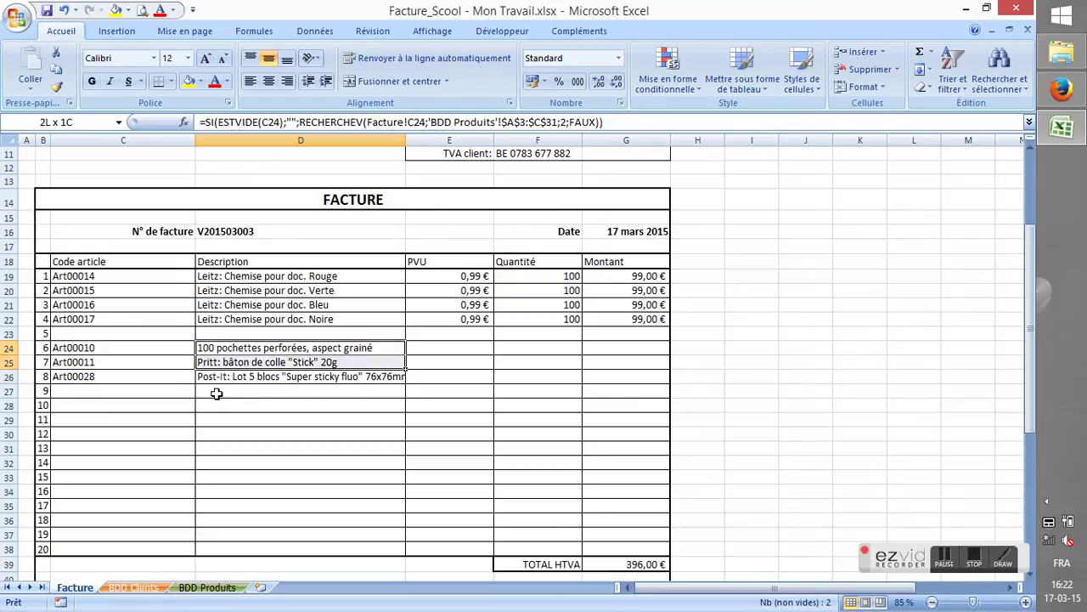
key("shift+Left")
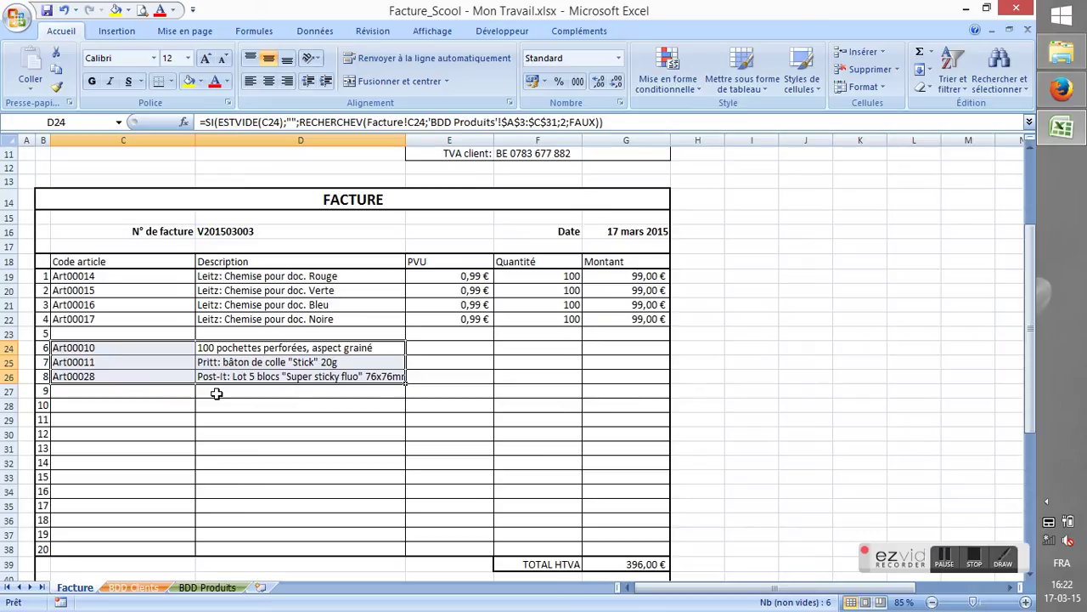
Step: Replace the unit price in E19 with the start of a RECHERCHEV formula using C19 as the lookup value
key("Up")
key("Up")
key("Right")
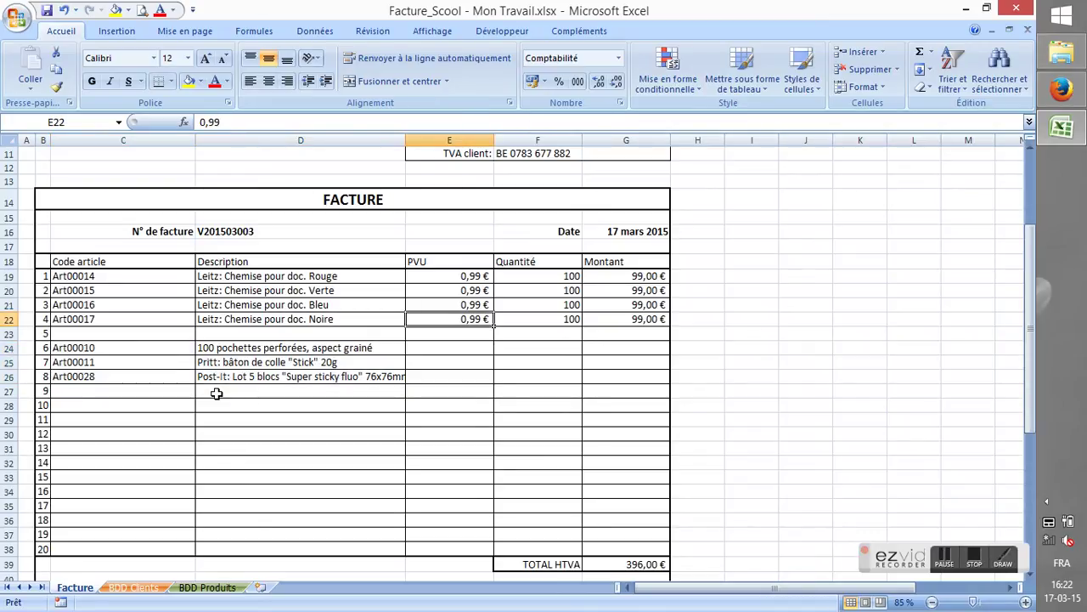
key("Up")
key("Up")
key("Up")
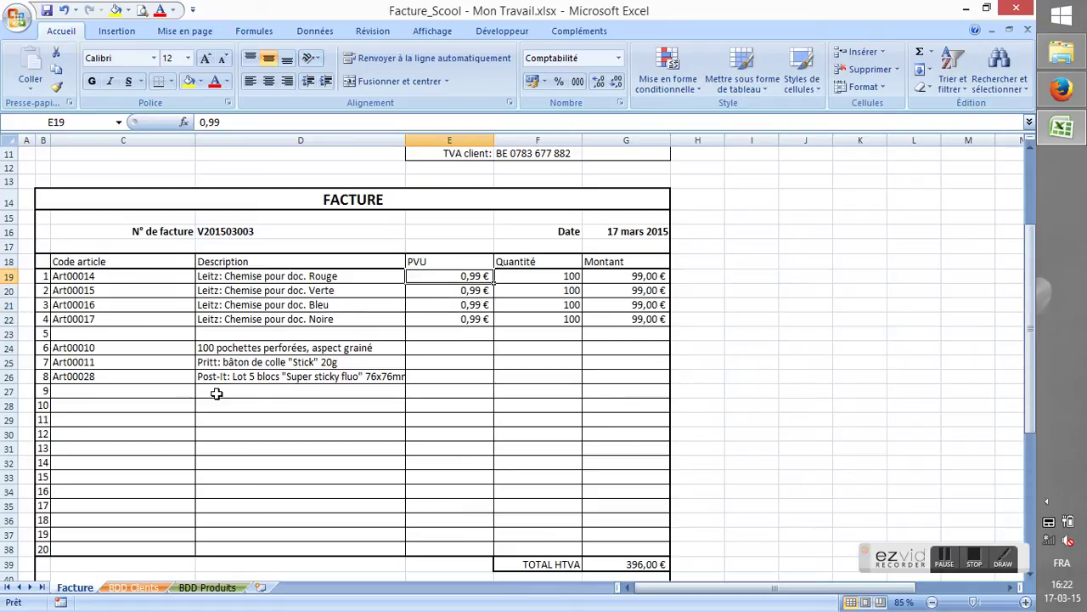
type("=")
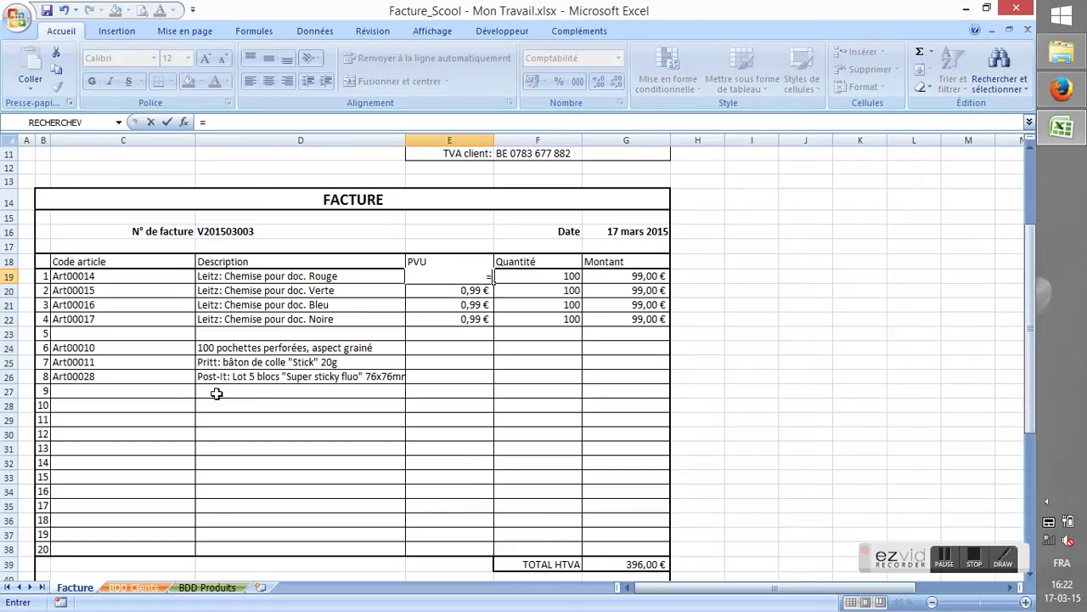
type("recherche")
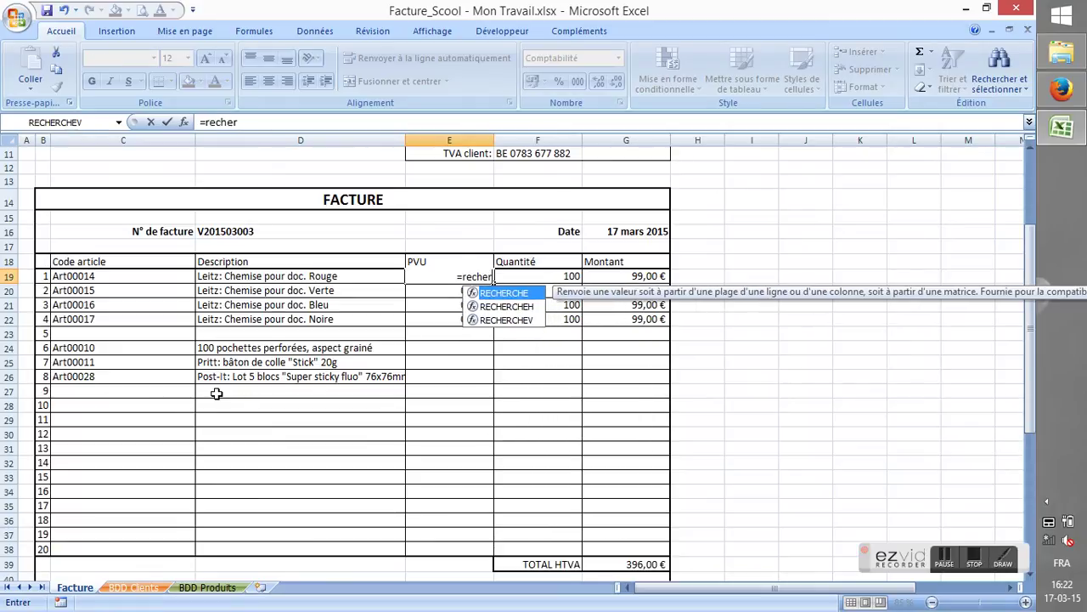
type("v")
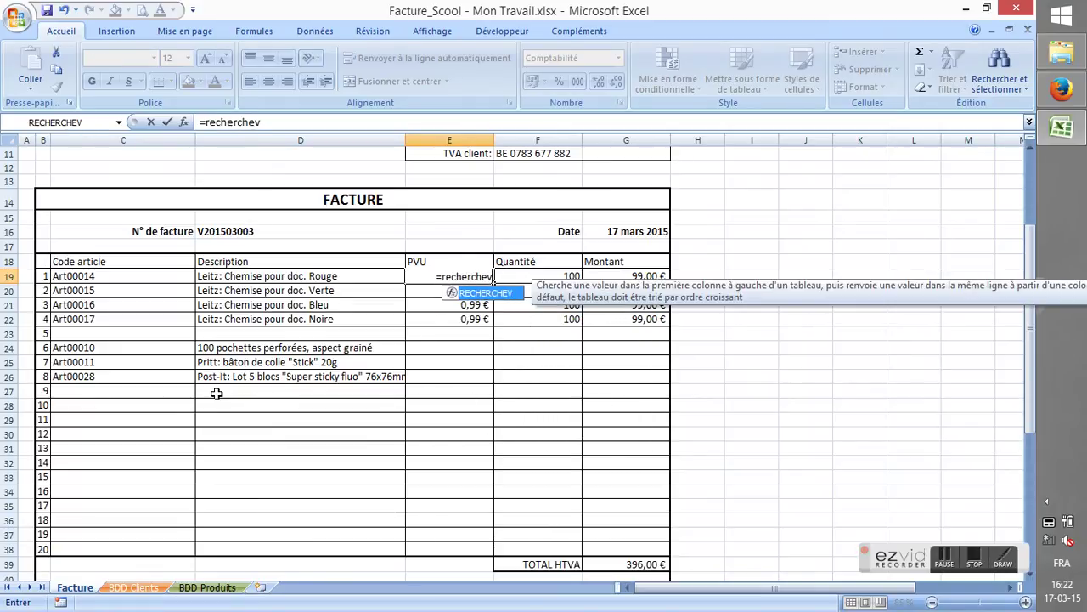
type("(")
key("Left")
key("Left")
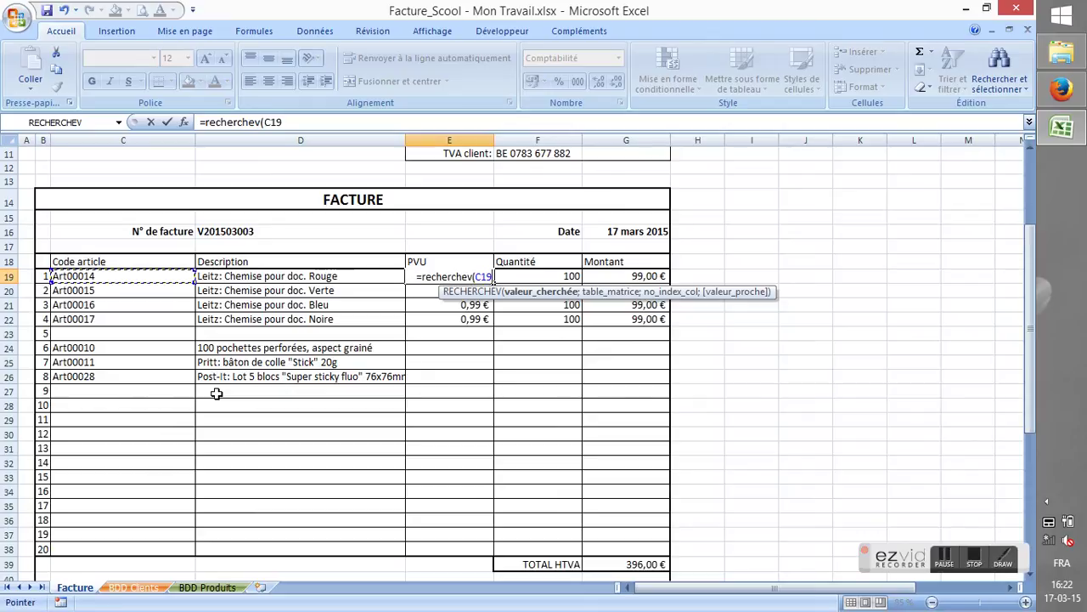
type(";")
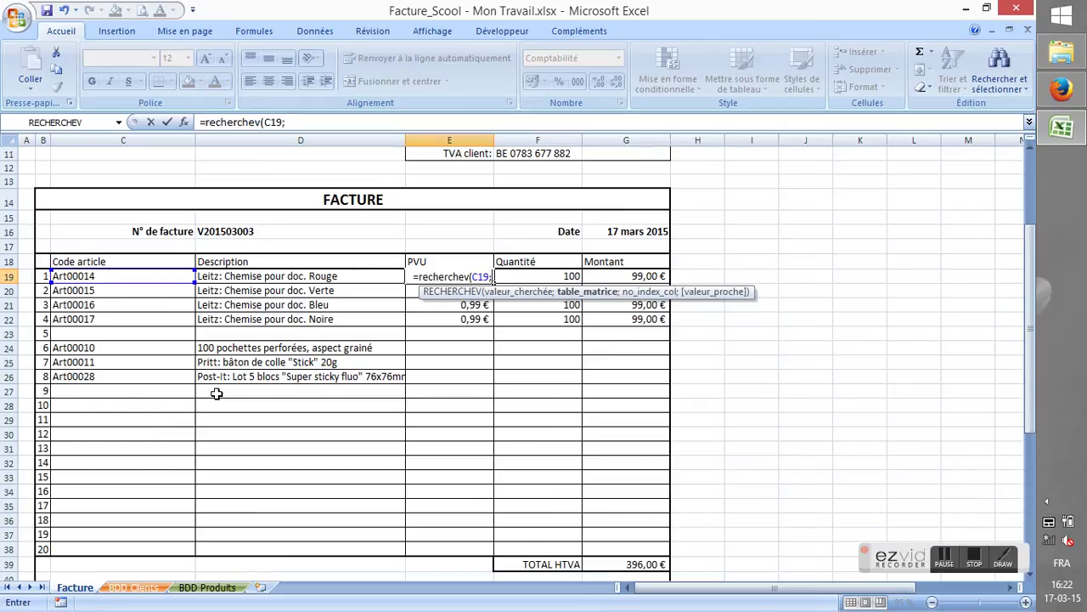
Step: Set the E19 formula's lookup table to the absolute range 'BDD Produits'!$A$3:$C$31
left_click(205, 587)
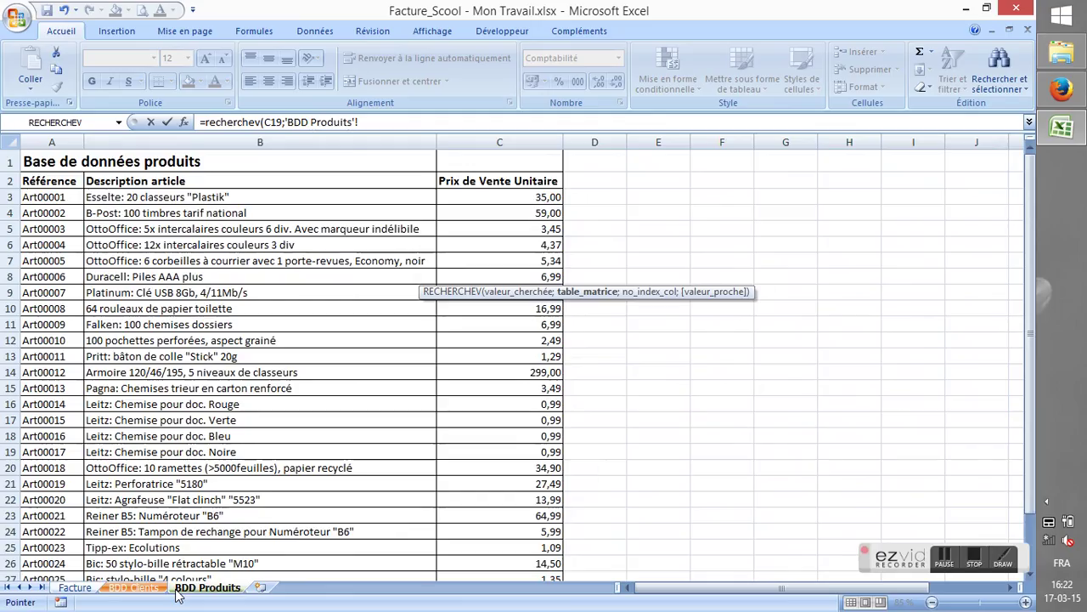
left_click_drag(32, 196, 493, 556)
key("F4")
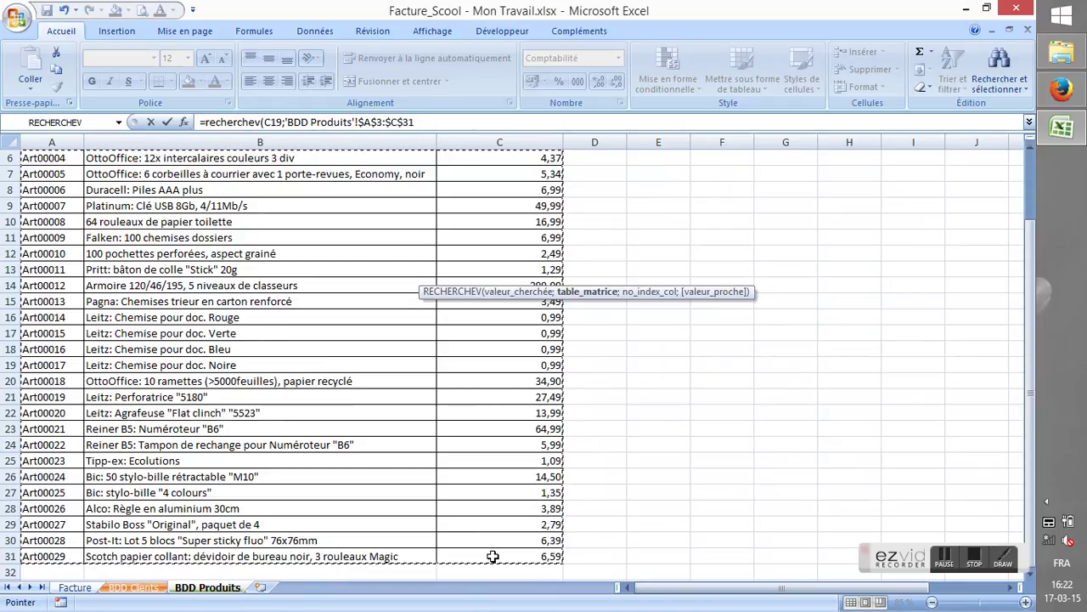
Step: Complete the E19 RECHERCHEV formula with column index 3 and exact match FAUX
type(";")
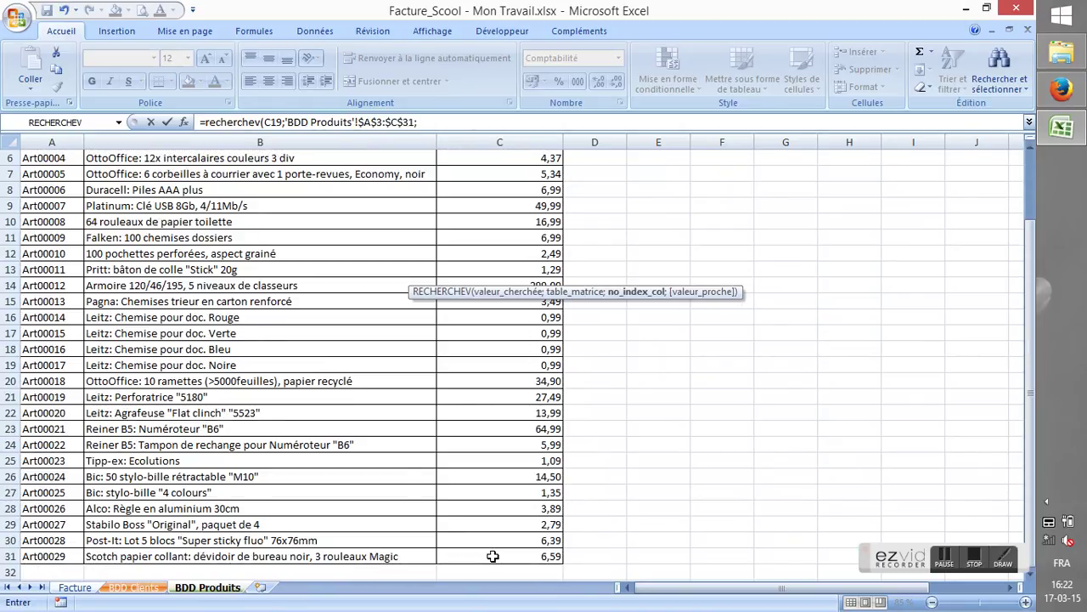
scroll(371, 446, "up", 2)
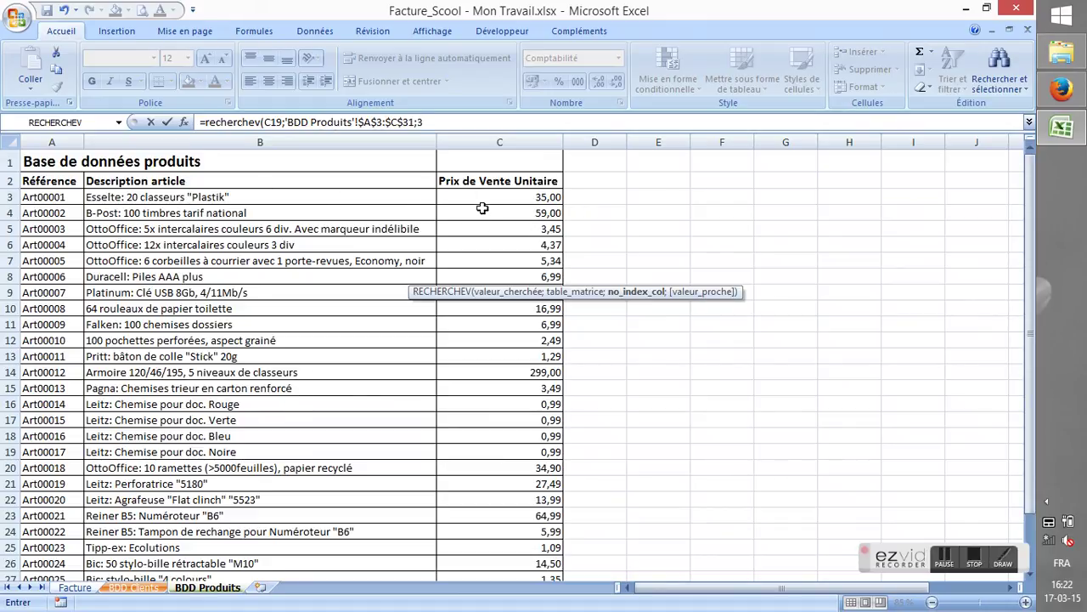
type(";fa")
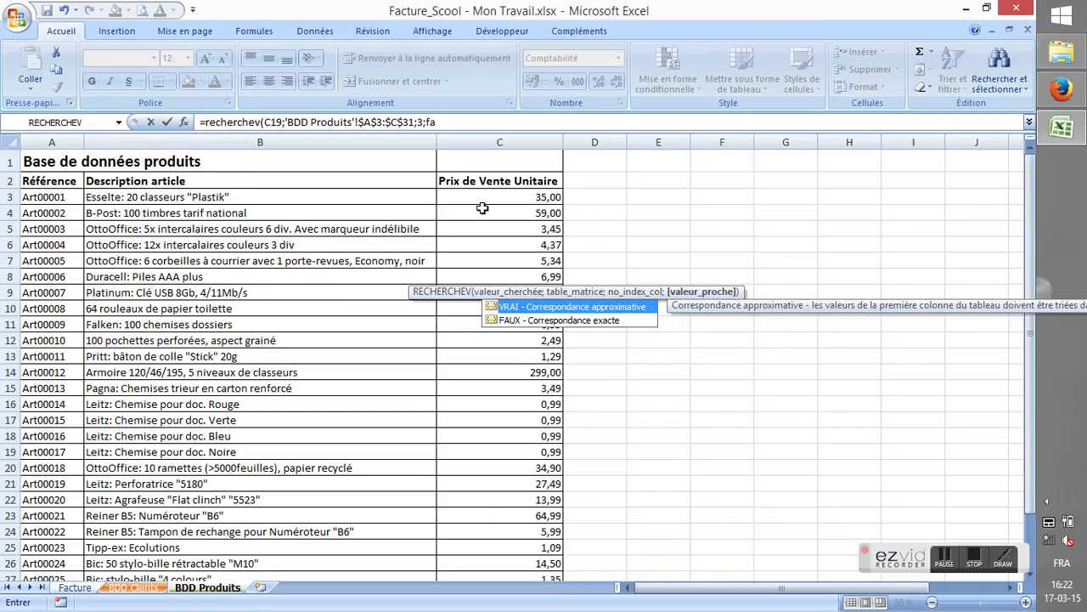
type("ux)")
key("Return")
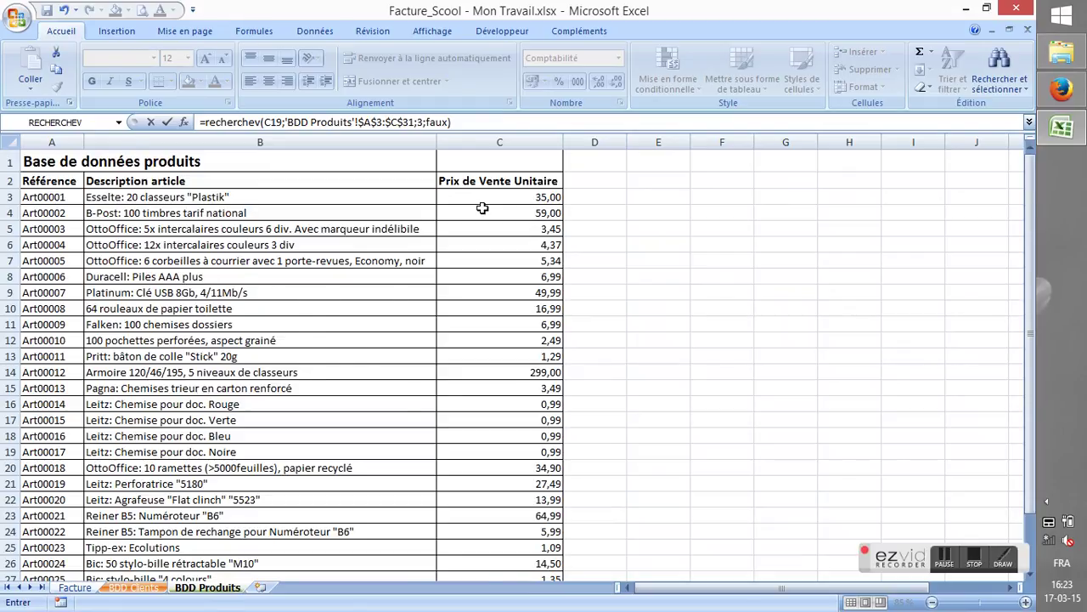
key("Return")
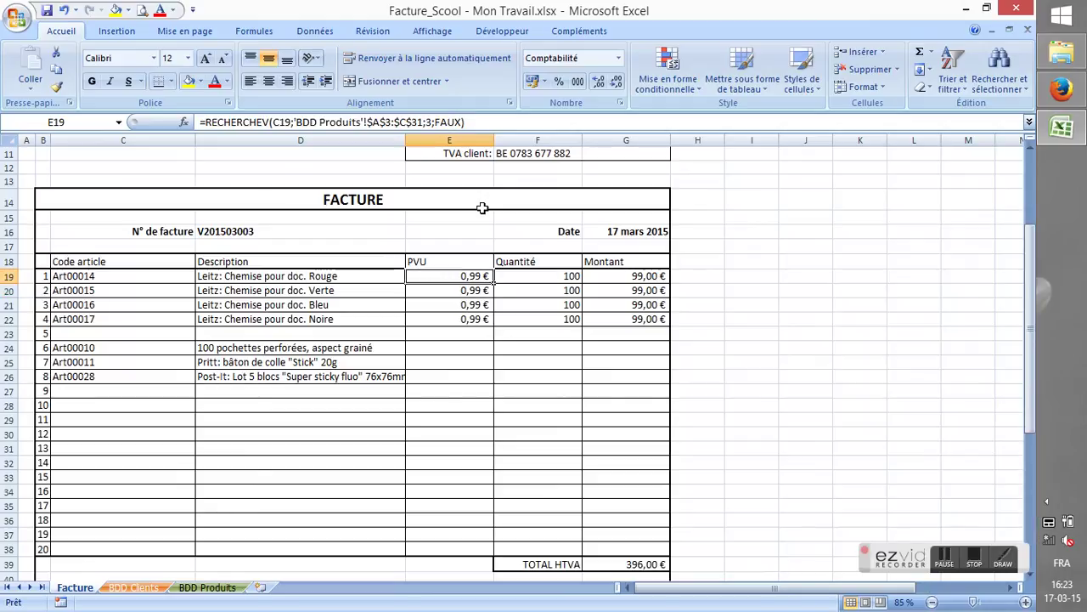
Step: Replace the unit price in E20 with the start of a RECHERCHEV formula using C20 as the lookup value
key("Down")
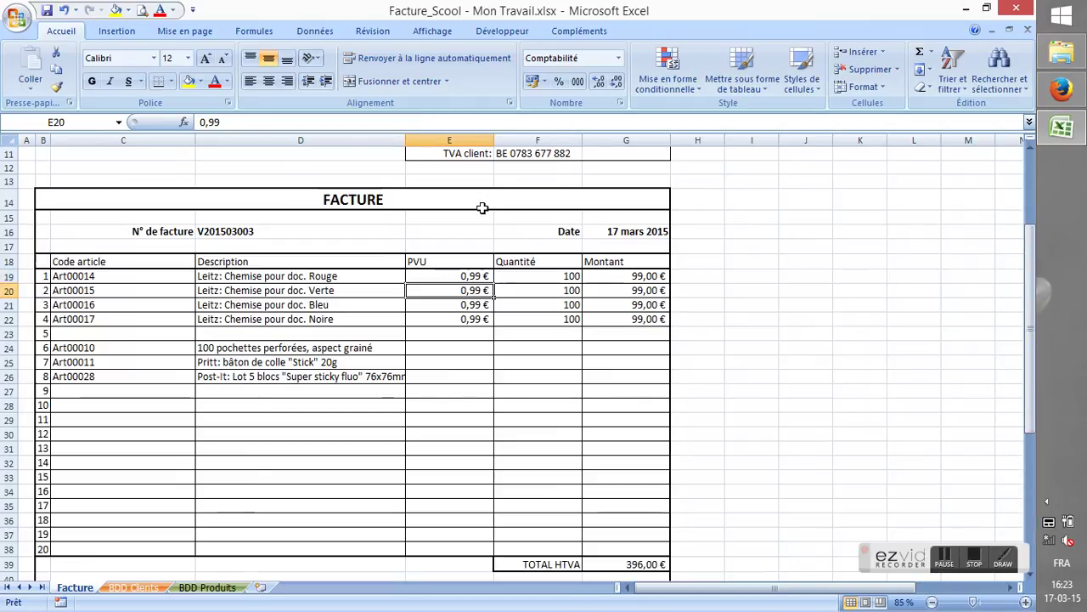
type("=recher")
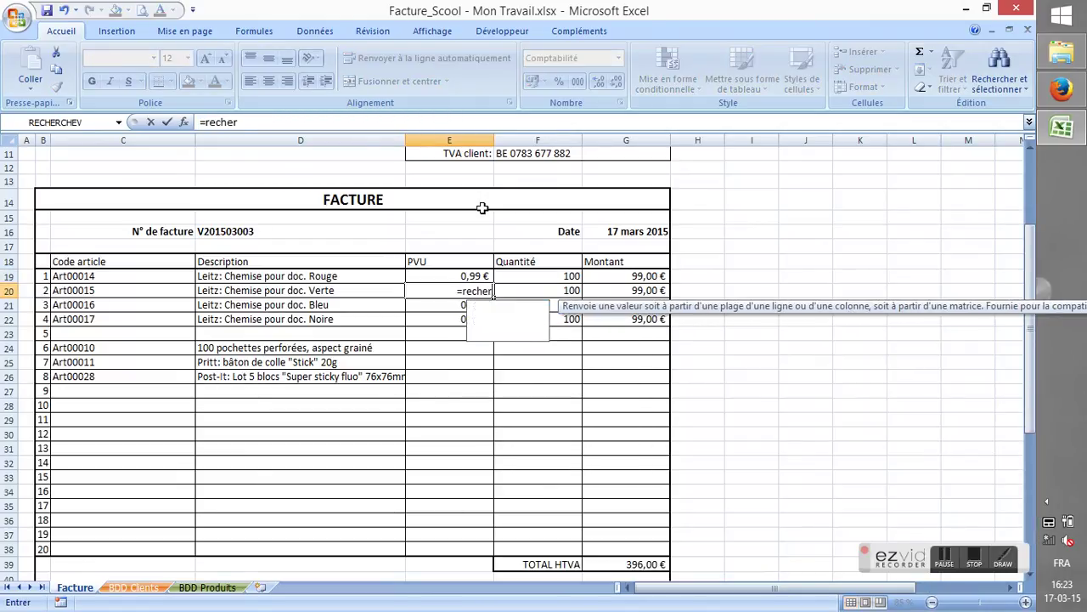
type("chev(")
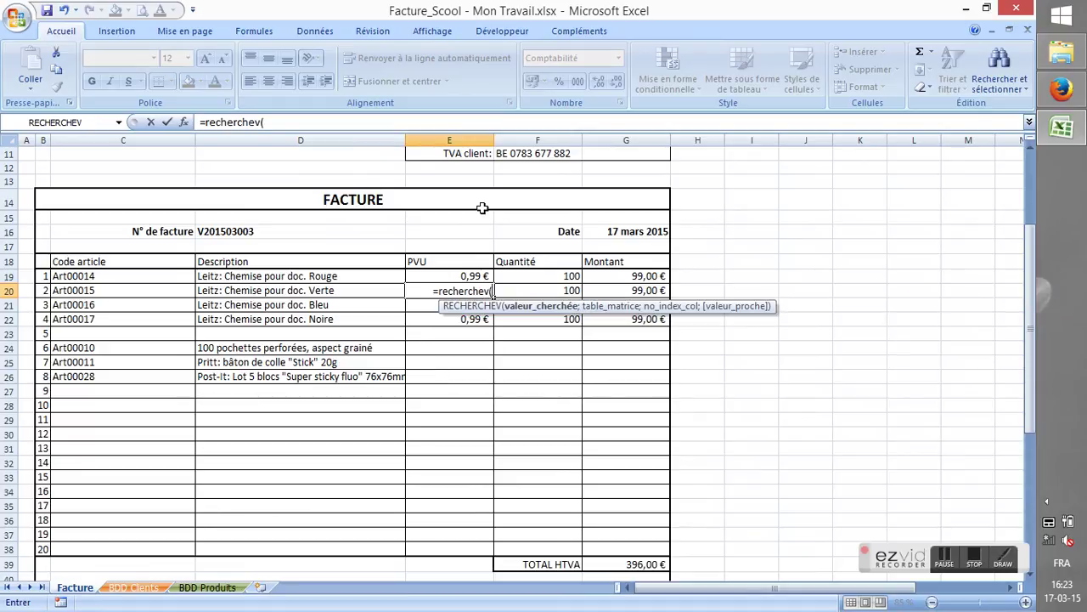
key("Left")
key("Left")
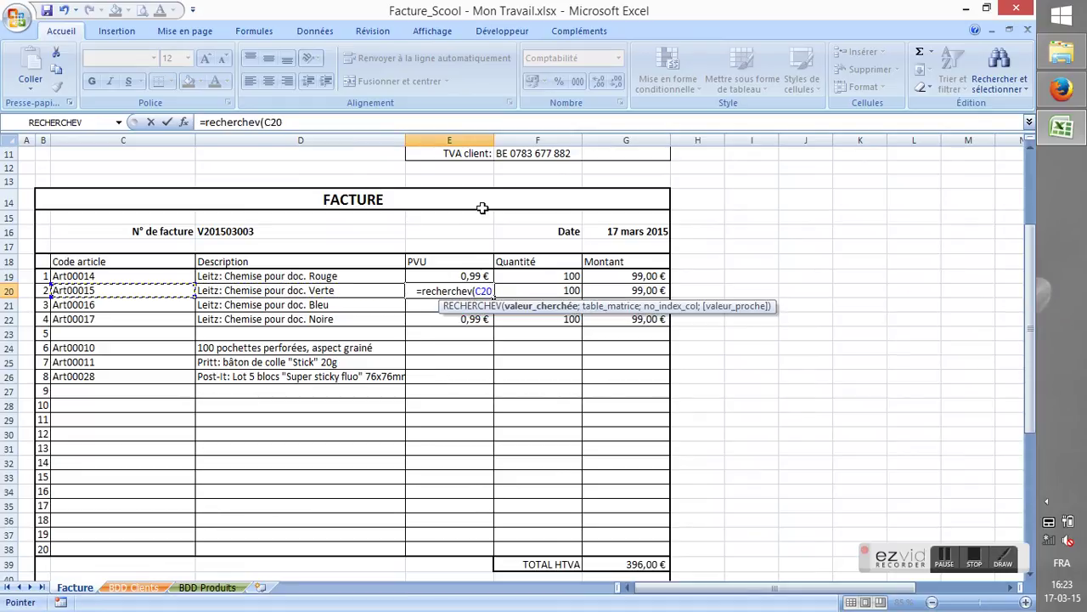
type(";")
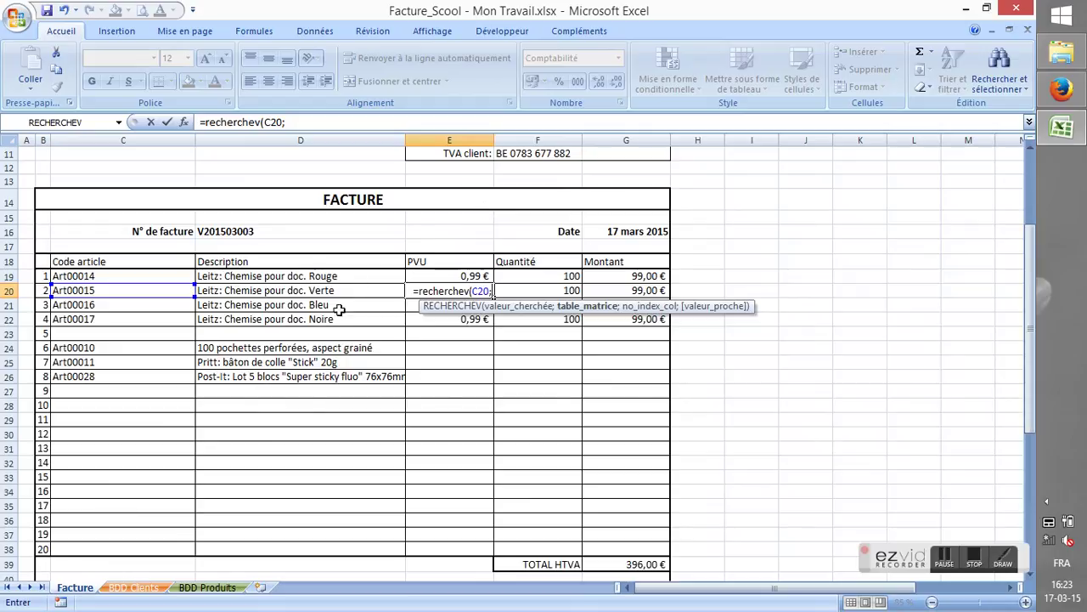
Step: Complete the E20 formula with the absolute table range 'BDD Produits'!$A$3:$C$31, column index 3 and exact match FAUX
left_click(208, 587)
left_click_drag(38, 197, 503, 541)
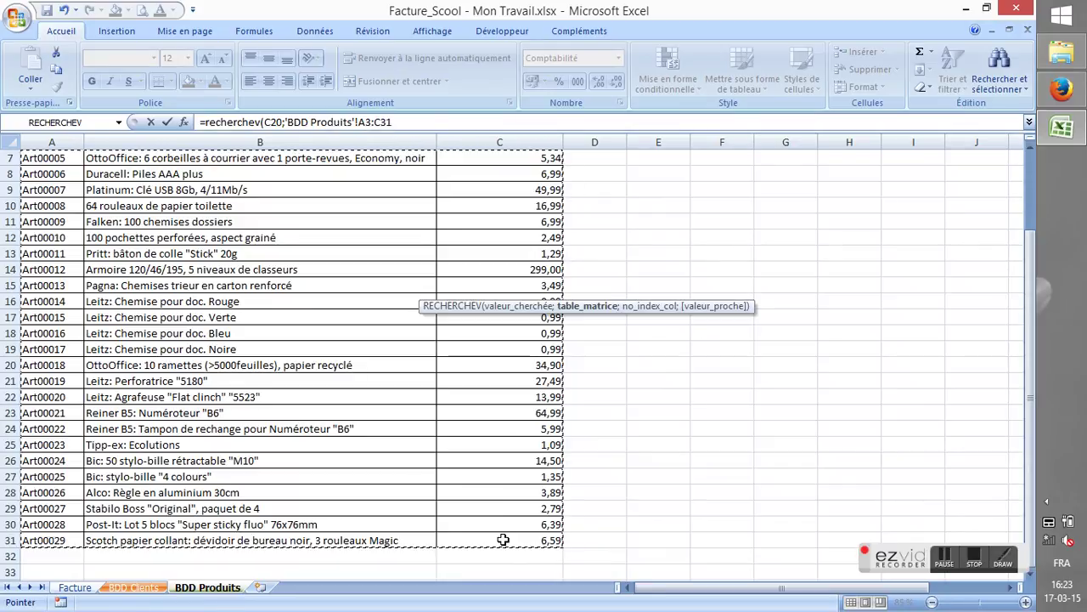
key("F4")
type(";")
type("31;3")
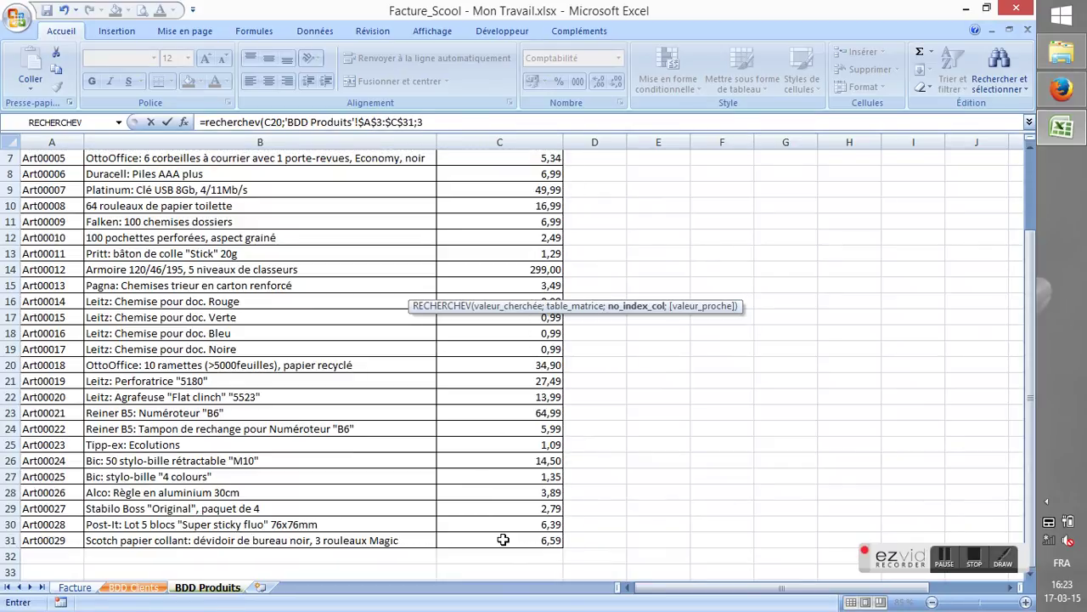
type(";faux")
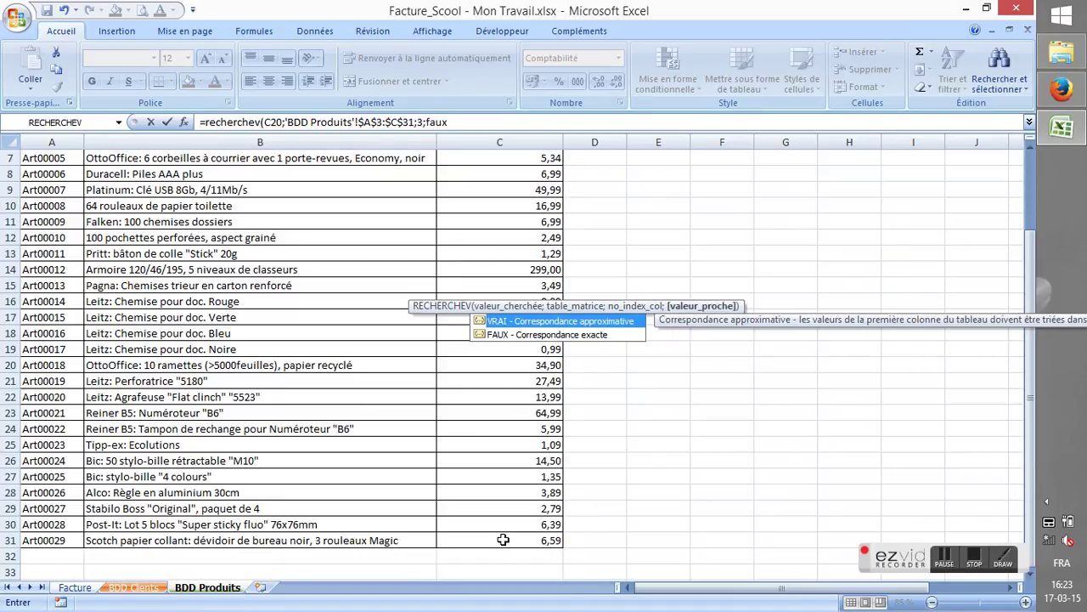
type(")")
key("Return")
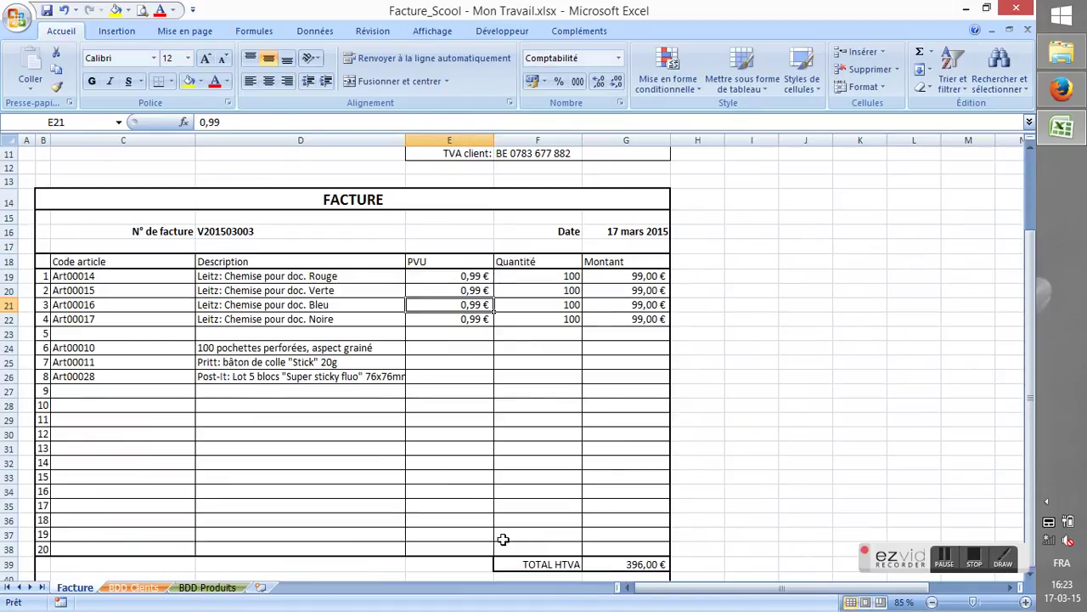
Step: Copy the E20 unit price formula down through E26
key("Up")
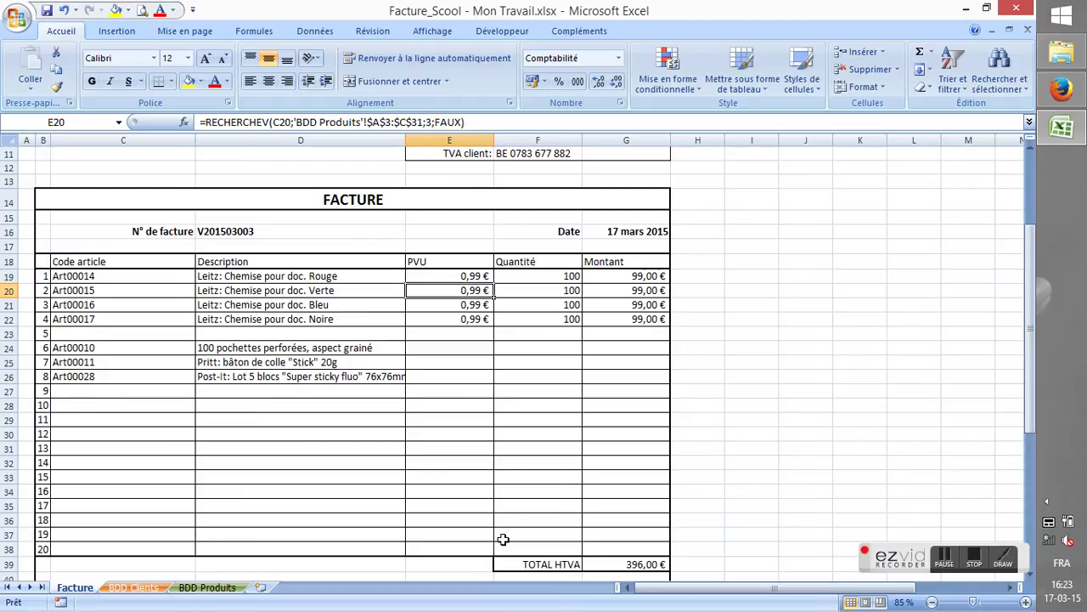
key("ctrl+c")
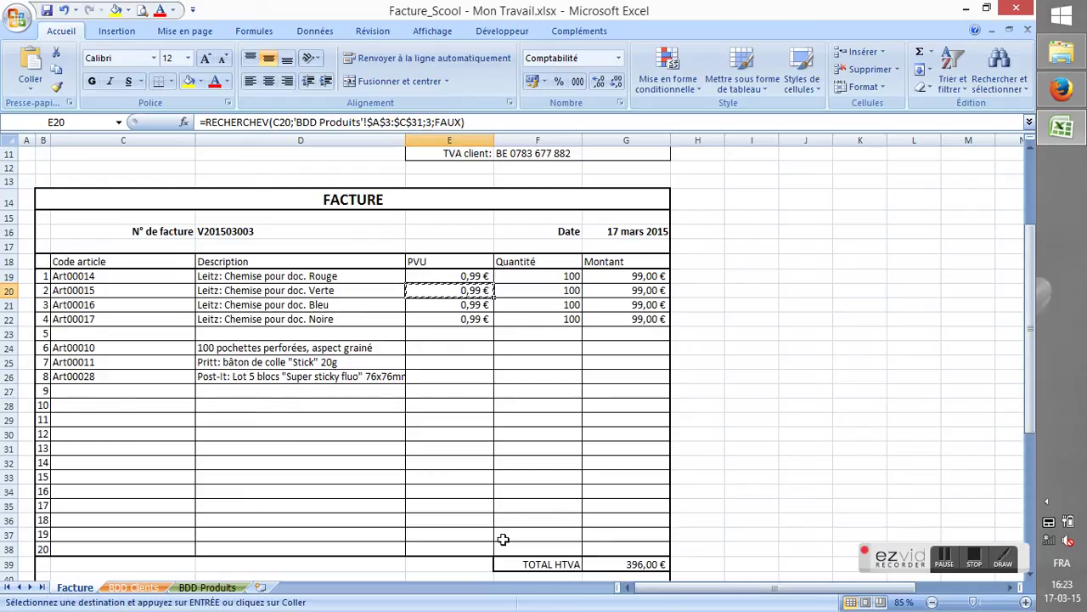
key("shift+Down")
key("shift+Down")
key("shift+Down")
key("shift+Down")
key("shift+Down")
key("shift+Down")
key("ctrl+v")
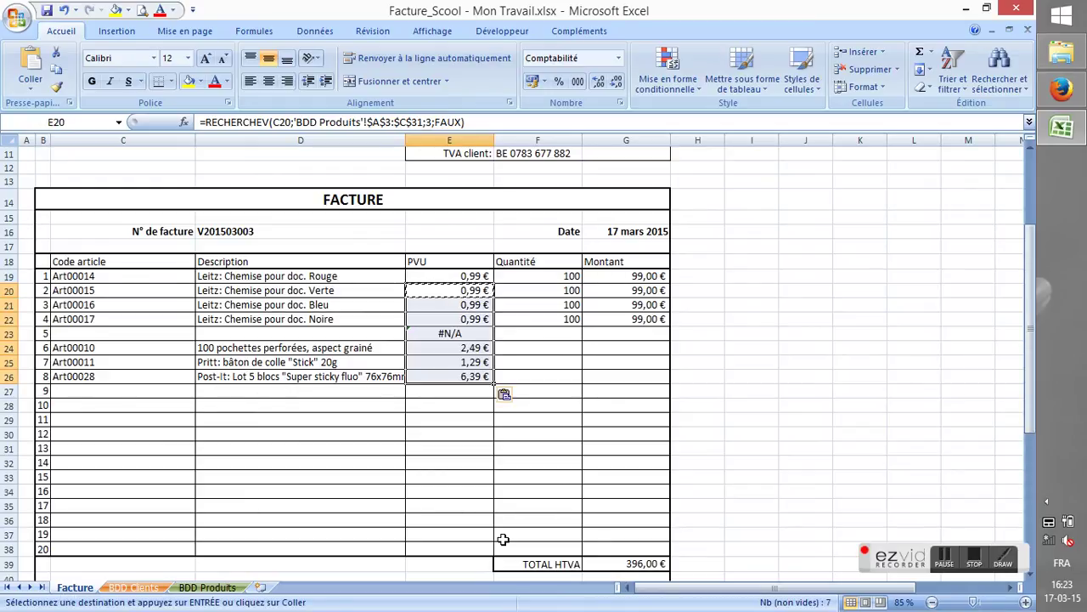
Step: Examine the article codes around rows 23 to 28 and the copied unit price formula in E23
key("Down")
key("Down")
key("Down")
key("Left")
key("Left")
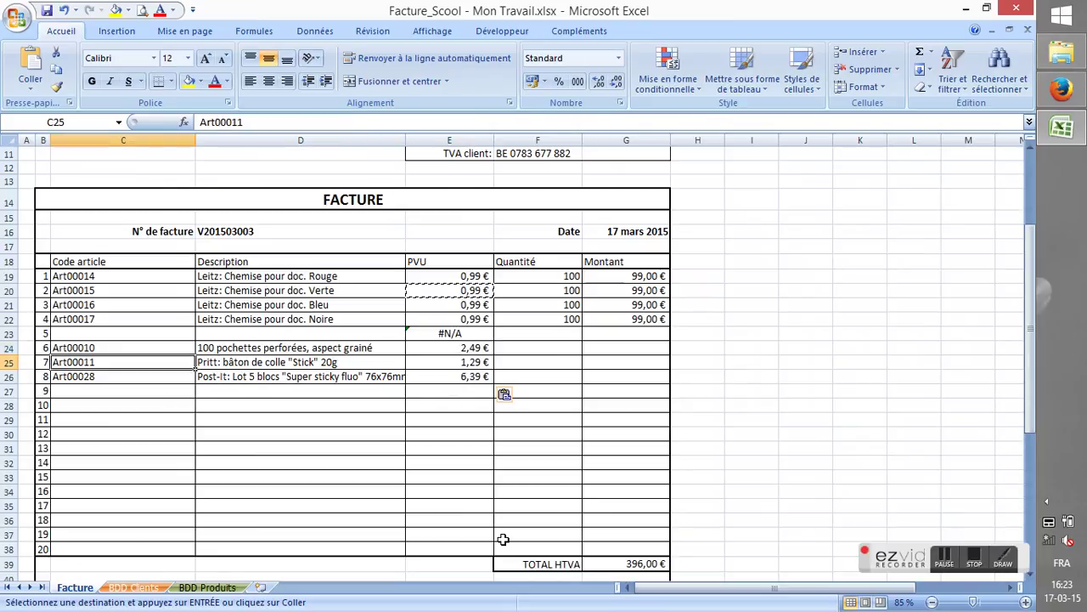
key("Down")
key("Down")
key("Down")
key("Up")
key("Up")
key("Up")
key("Up")
key("Right")
key("Right")
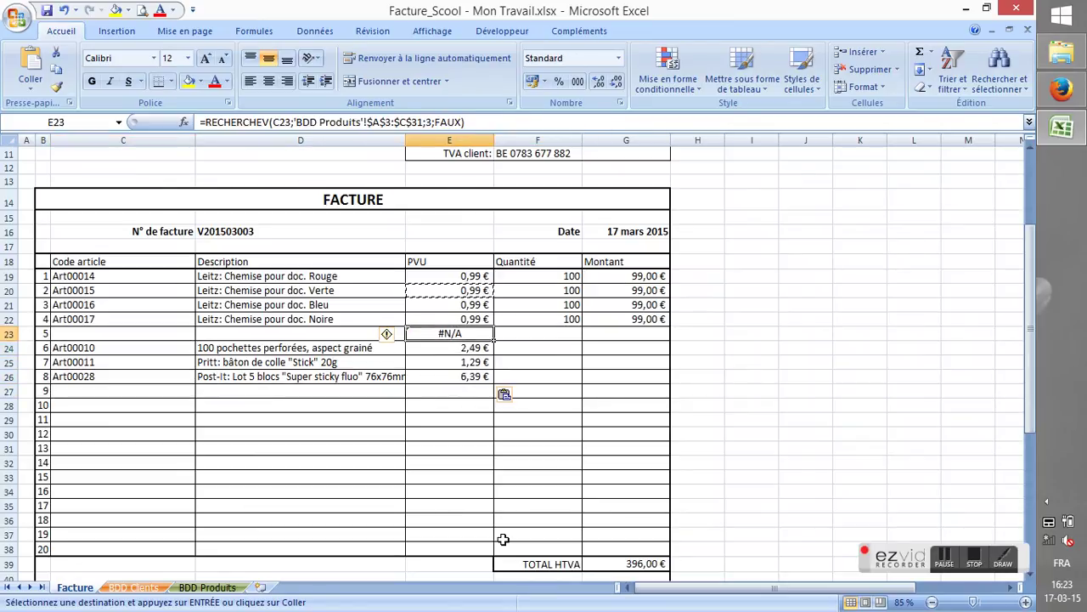
Step: Using D19's formula as a model, replace the E19 formula with the start of =SI(ESTVIDE(C19);""; to return blank for empty codes
key("Up")
key("Up")
key("Up")
key("Up")
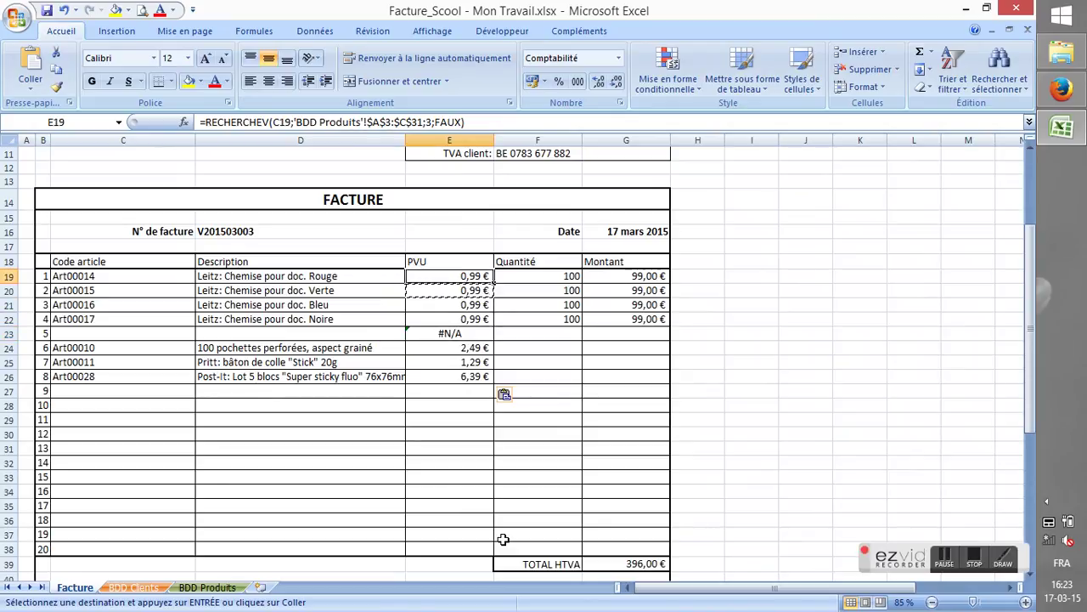
key("Left")
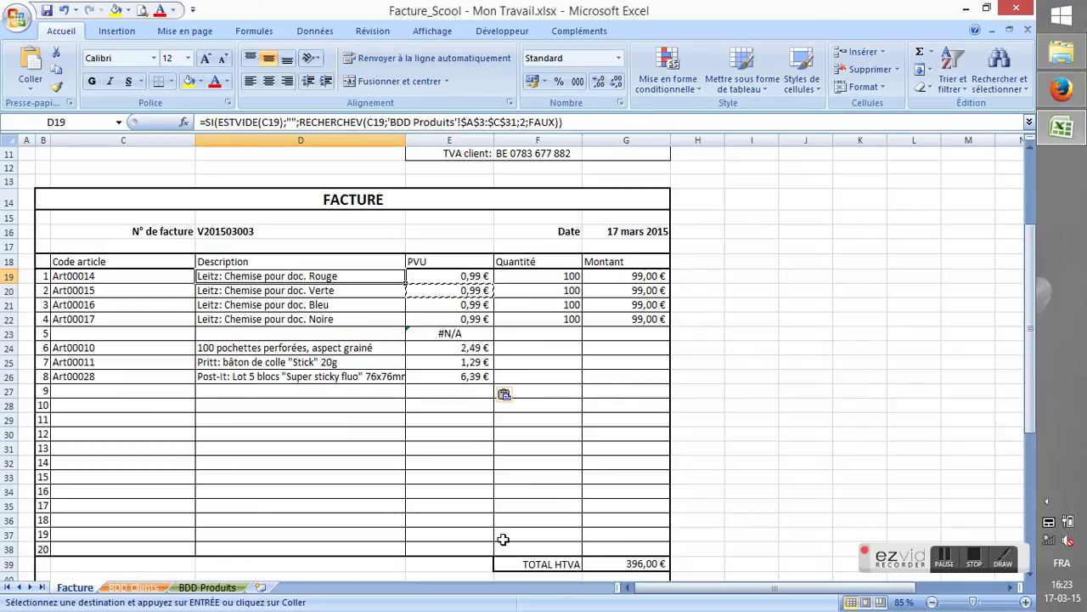
key("Right")
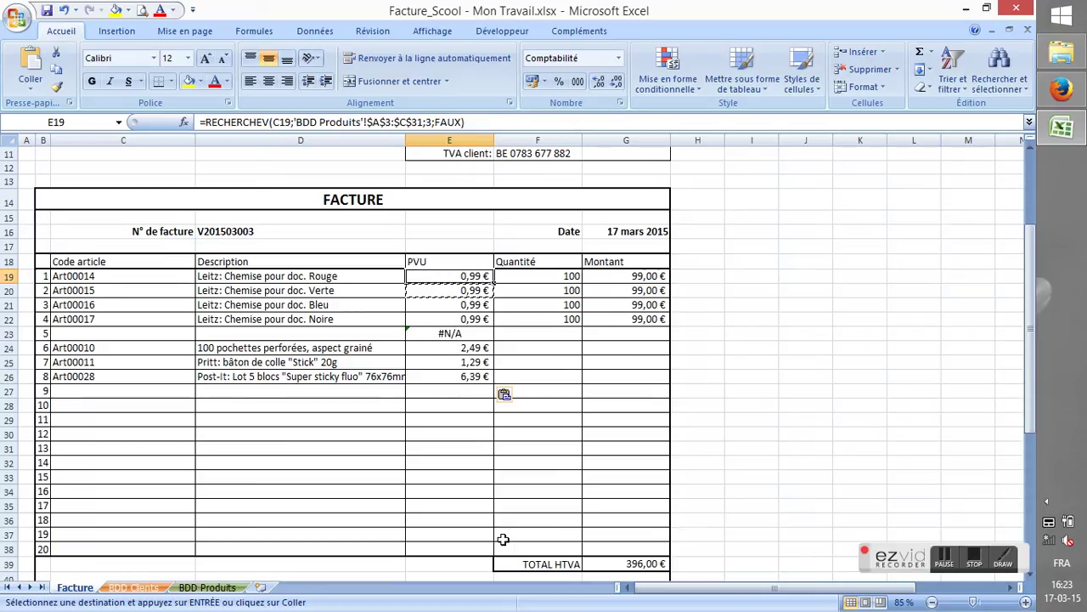
type("=si(estvide(")
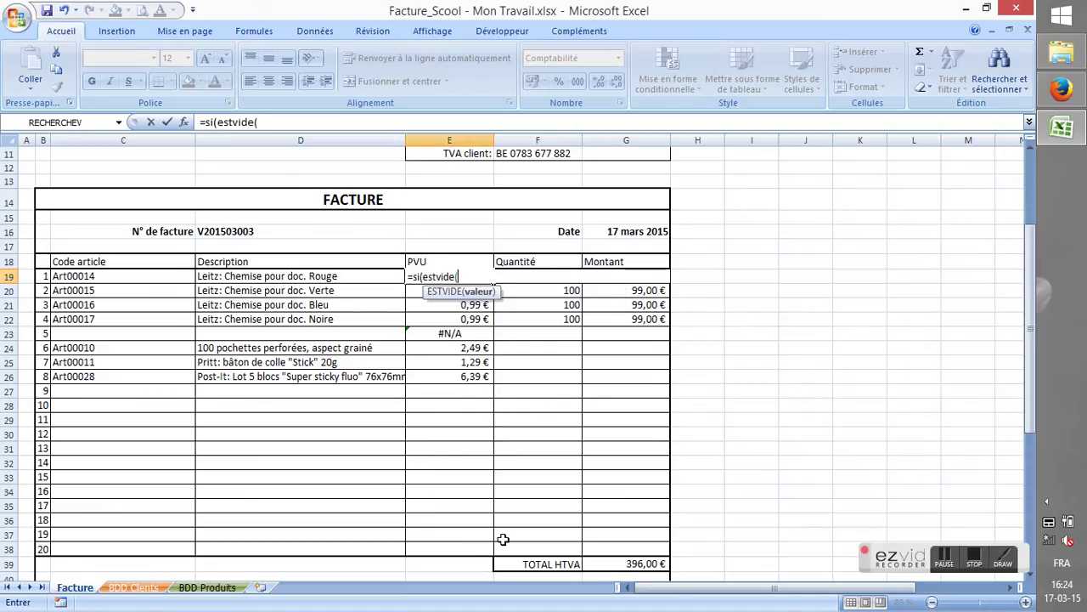
key("Left")
key("Left")
key("Left")
key("Right")
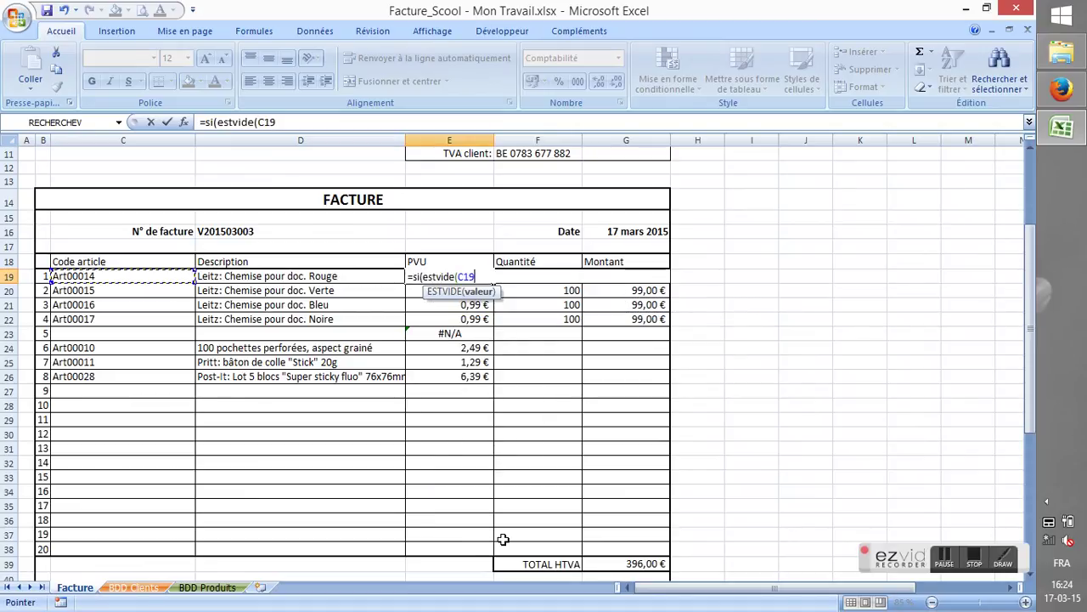
type(")")
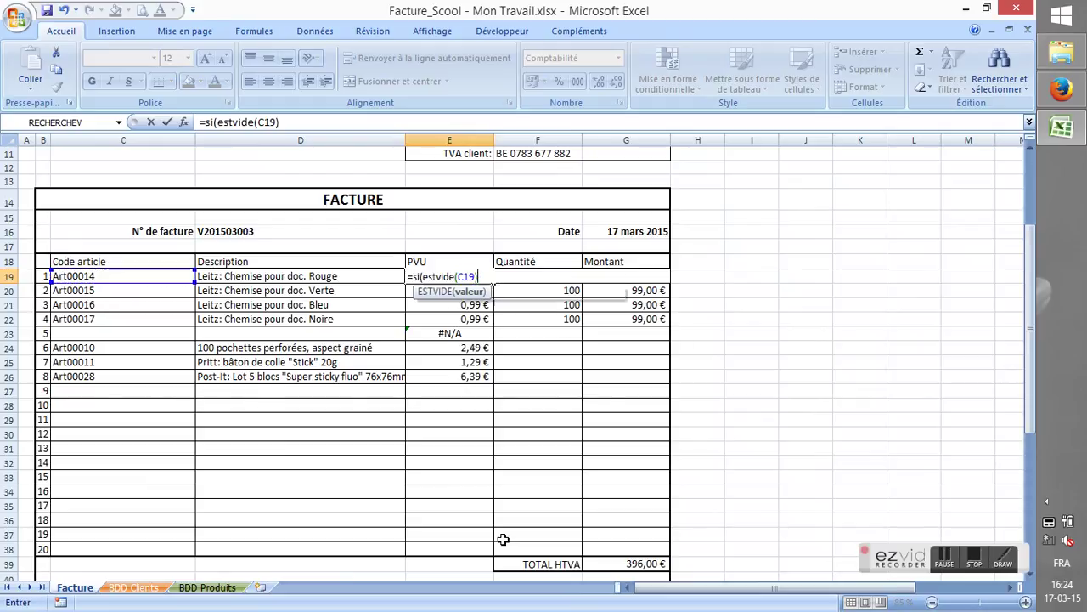
type(";")
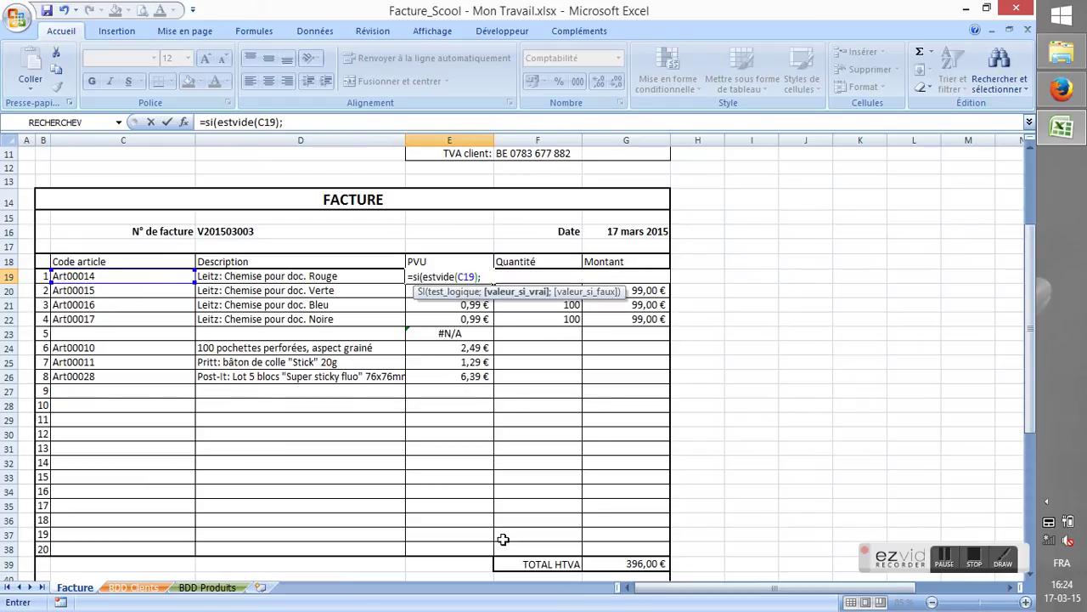
type("\"\";")
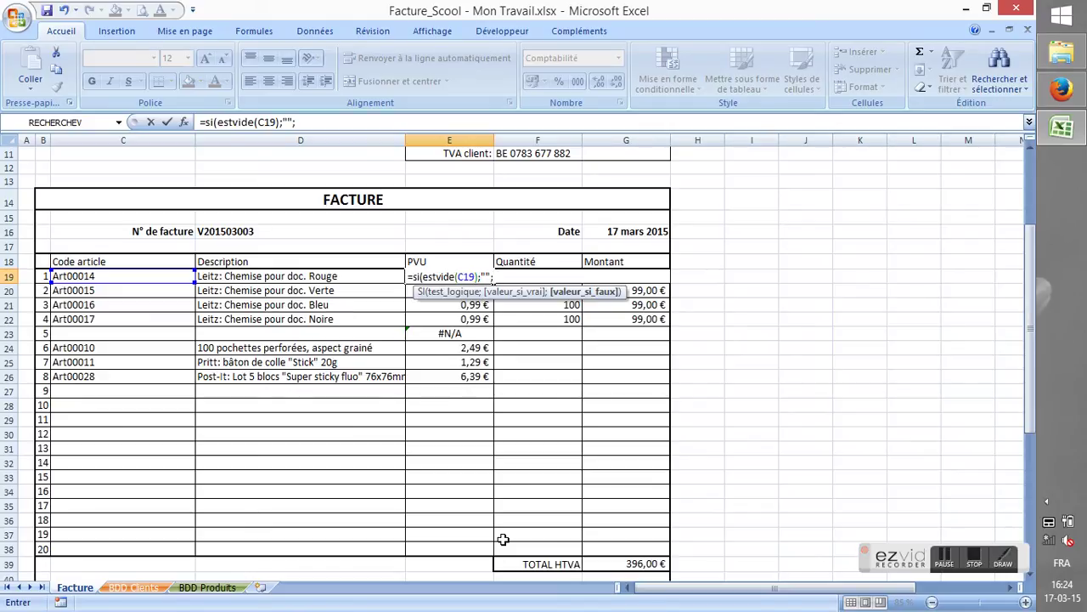
Step: Nest a RECHERCHEV with lookup value C19 as the value-if-false argument of the E19 formula
type("re")
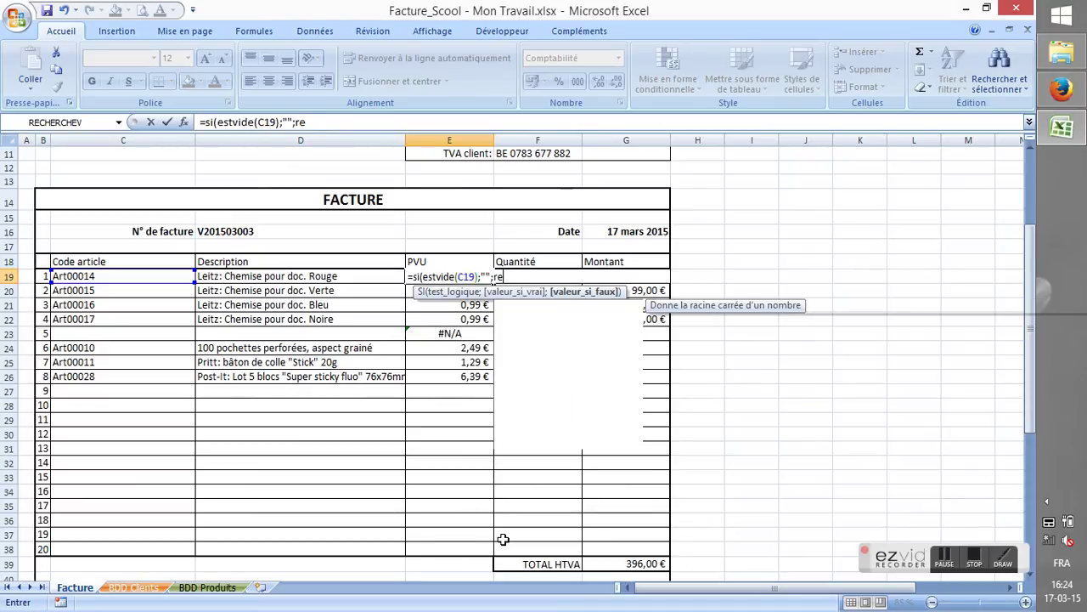
type("cherchev(")
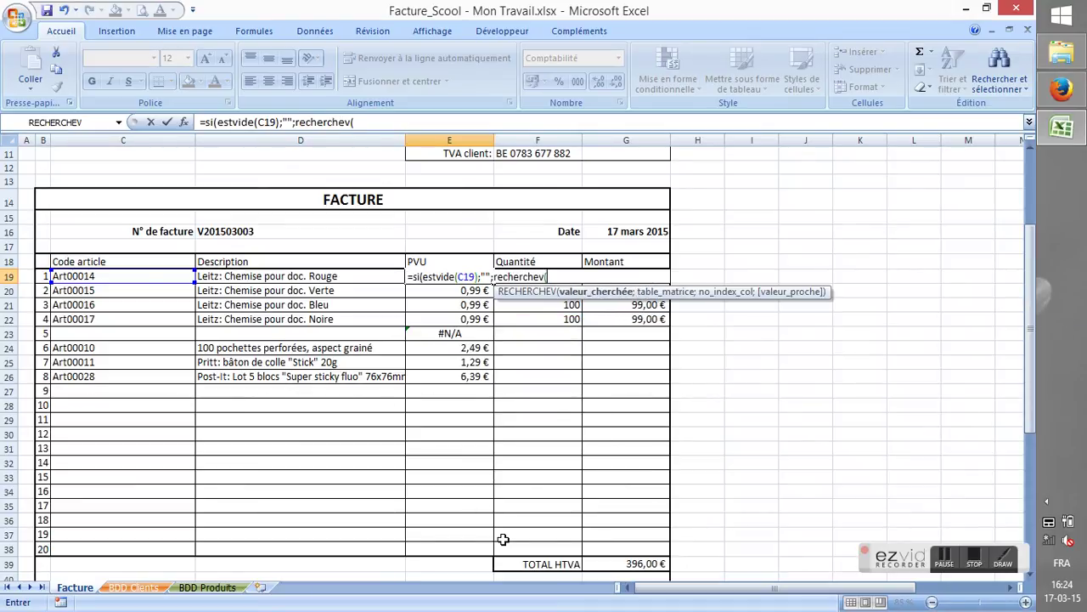
key("Left")
key("Left")
type(";")
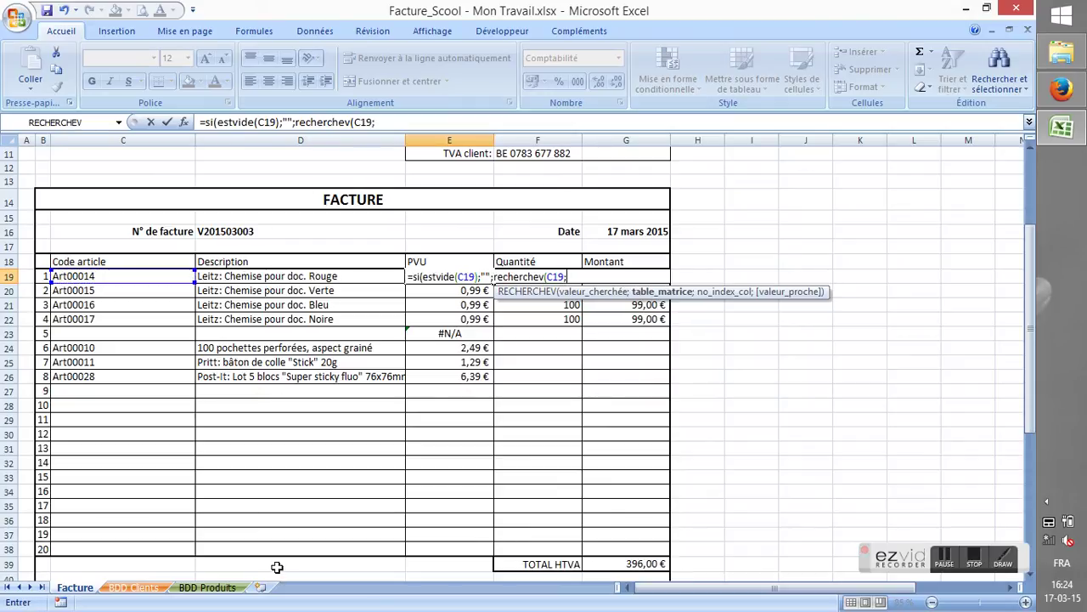
Step: Complete the nested lookup in E19 with table range 'BDD Produits'!A3:C31, column index 3 and exact match FAUX
left_click(208, 587)
left_click_drag(490, 541, 49, 197)
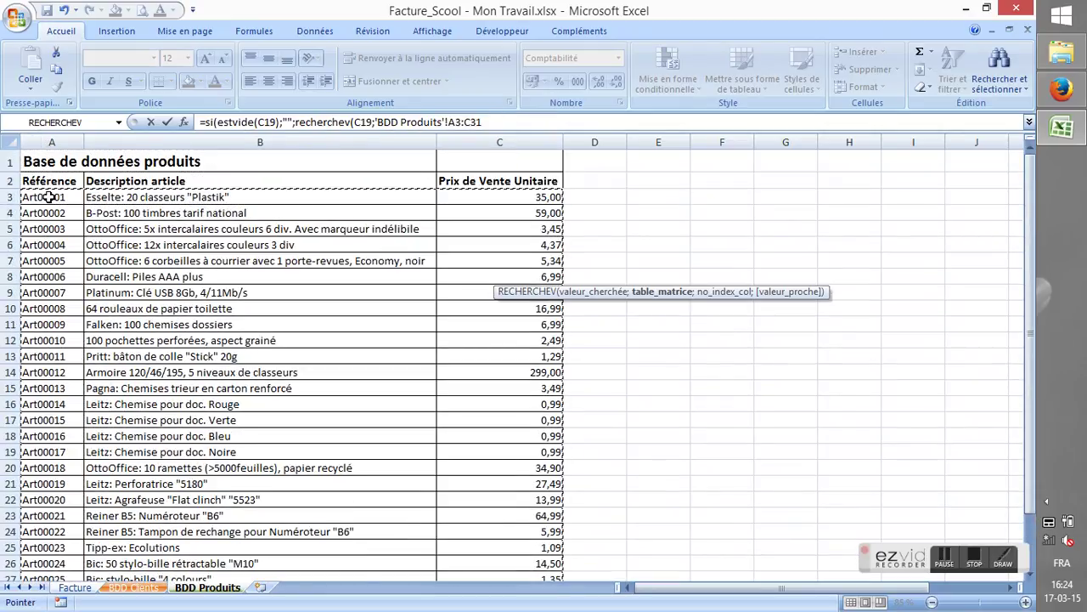
type(";3")
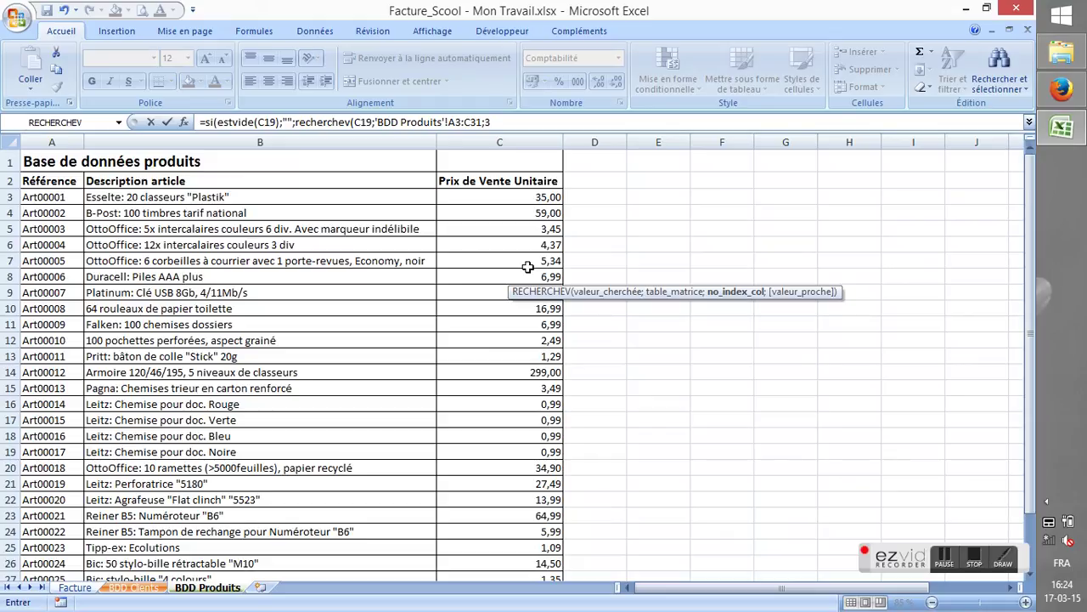
type(";faux")
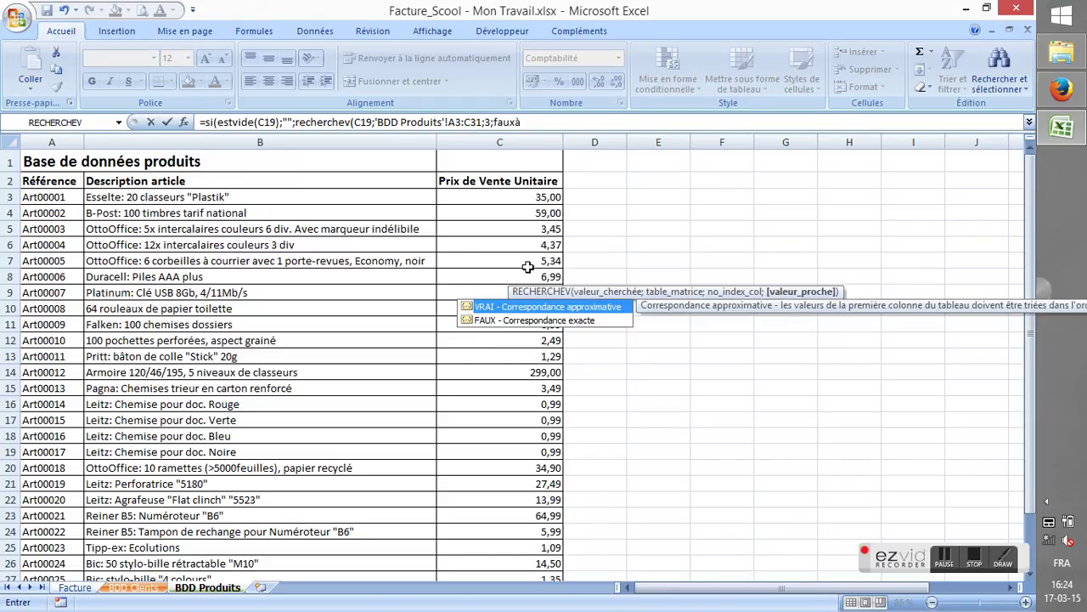
type(")")
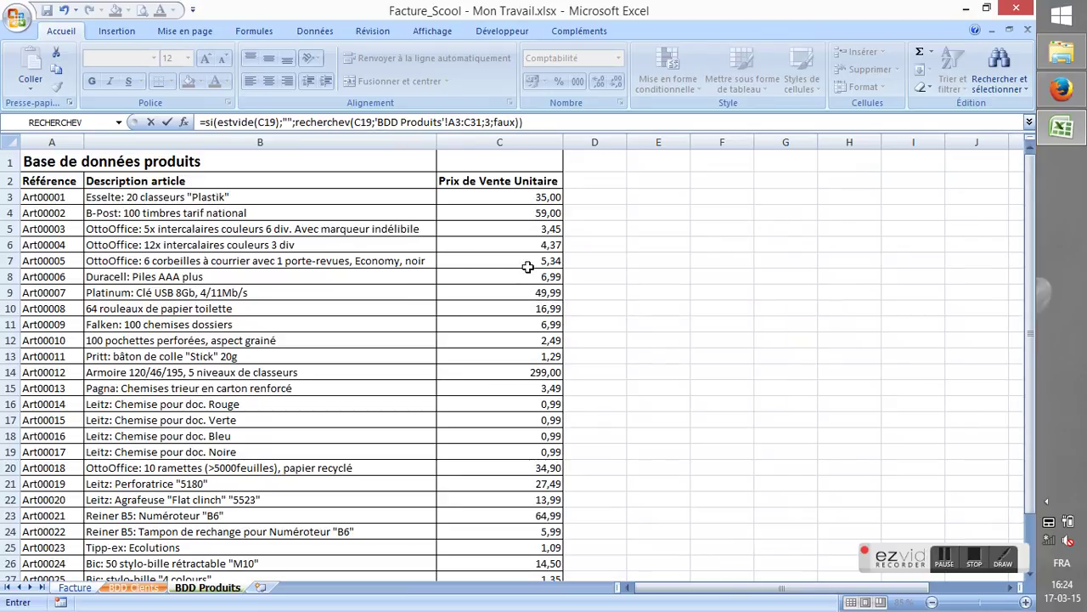
key("Return")
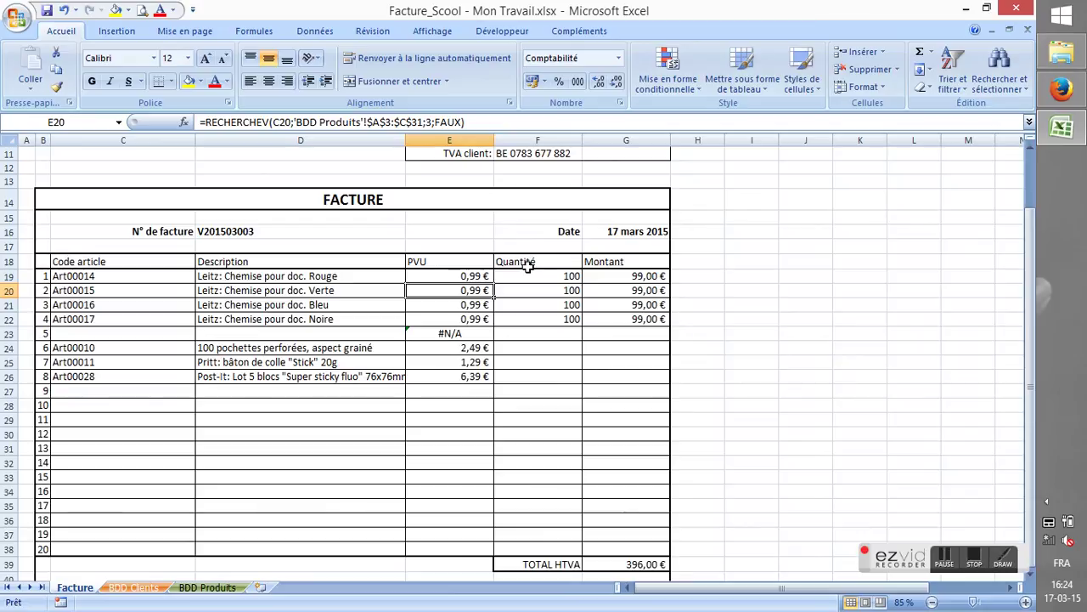
Step: Replace the E20 formula with the start of =SI(ESTVIDE(C20);""; to return blank for an empty article code
key("Up")
key("Down")
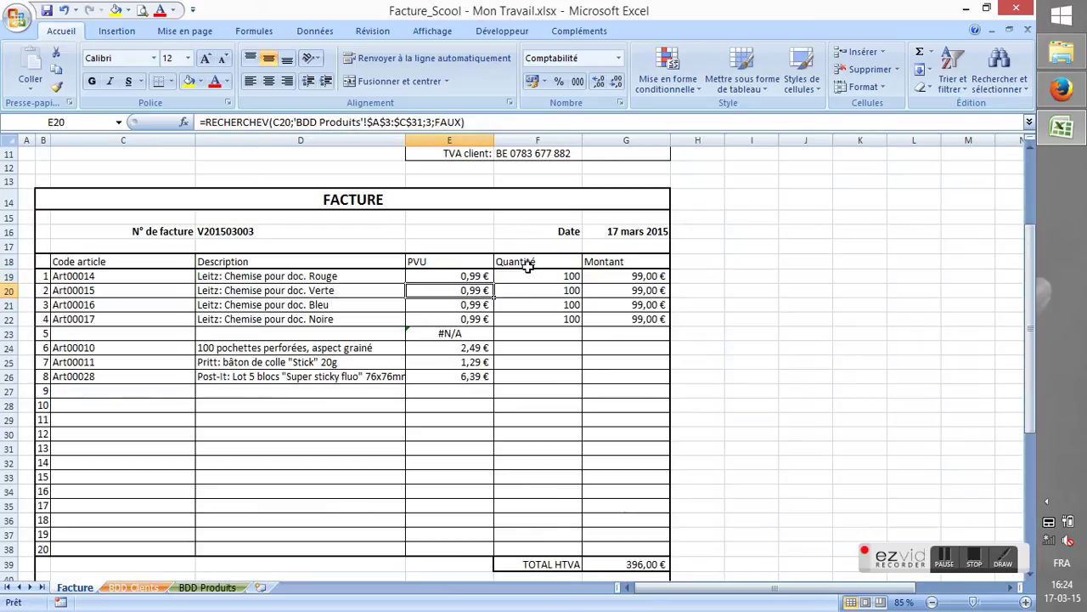
type("=si")
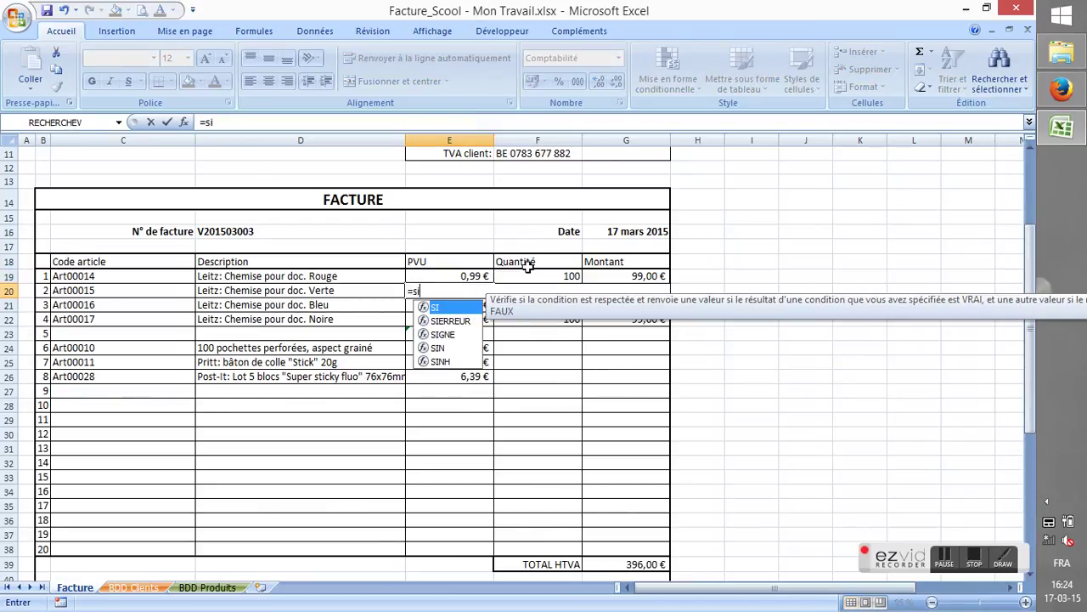
type("(")
key("Left")
key("Right")
key("BackSpace")
key("BackSpace")
key("BackSpace")
type("estvi")
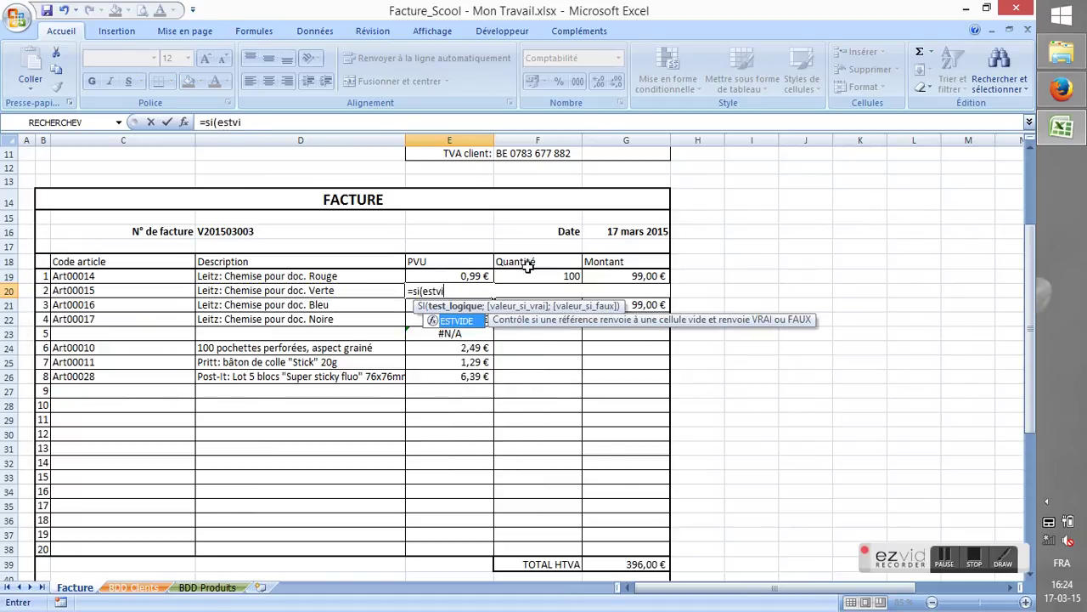
type("de(")
key("Left")
key("Left")
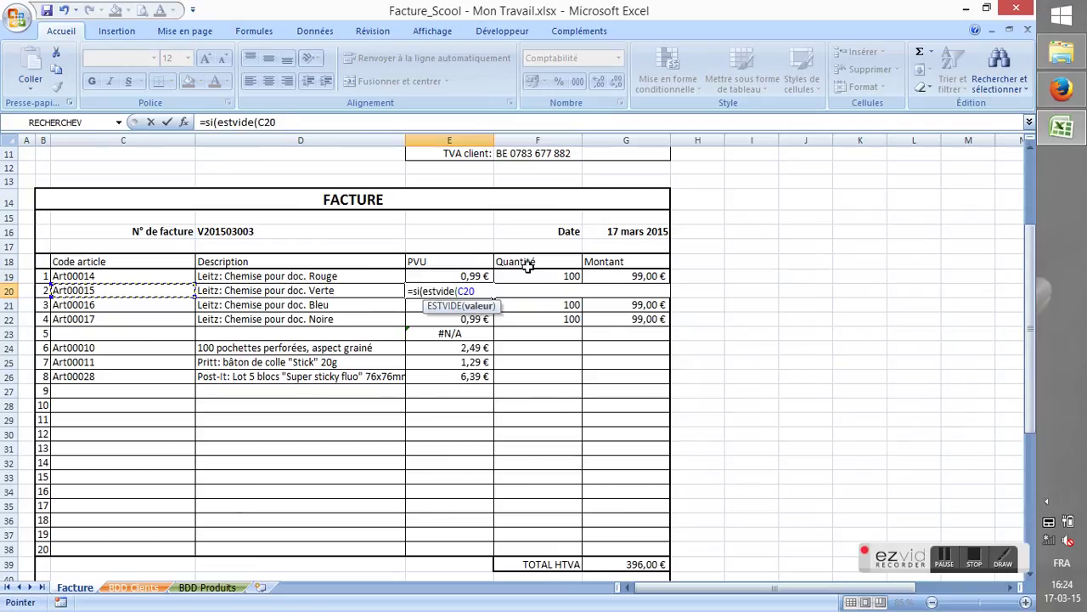
type("à")
key("BackSpace")
type(");")
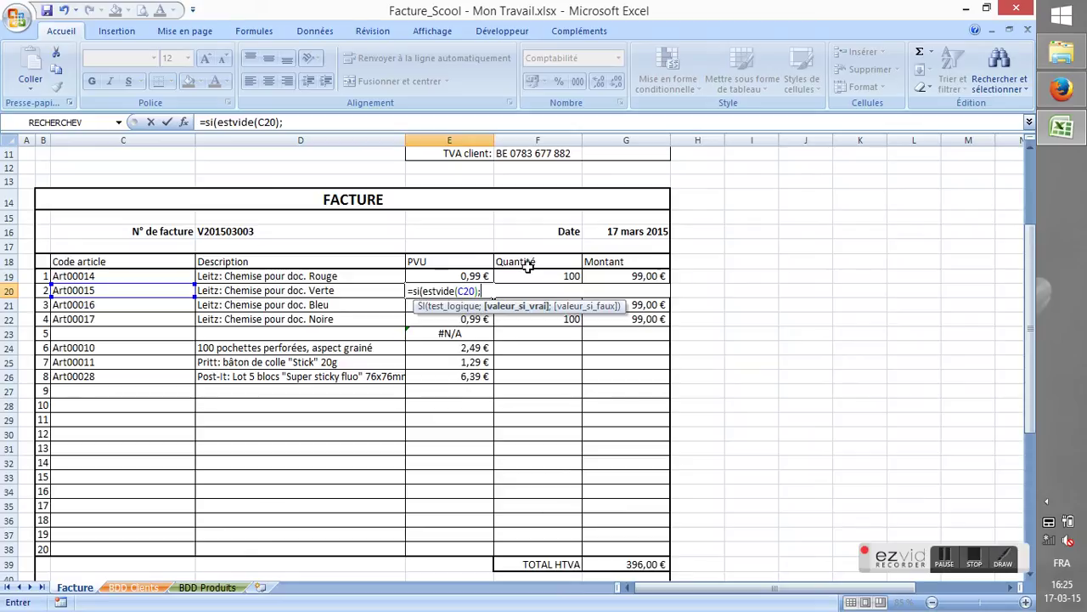
type("\"\";")
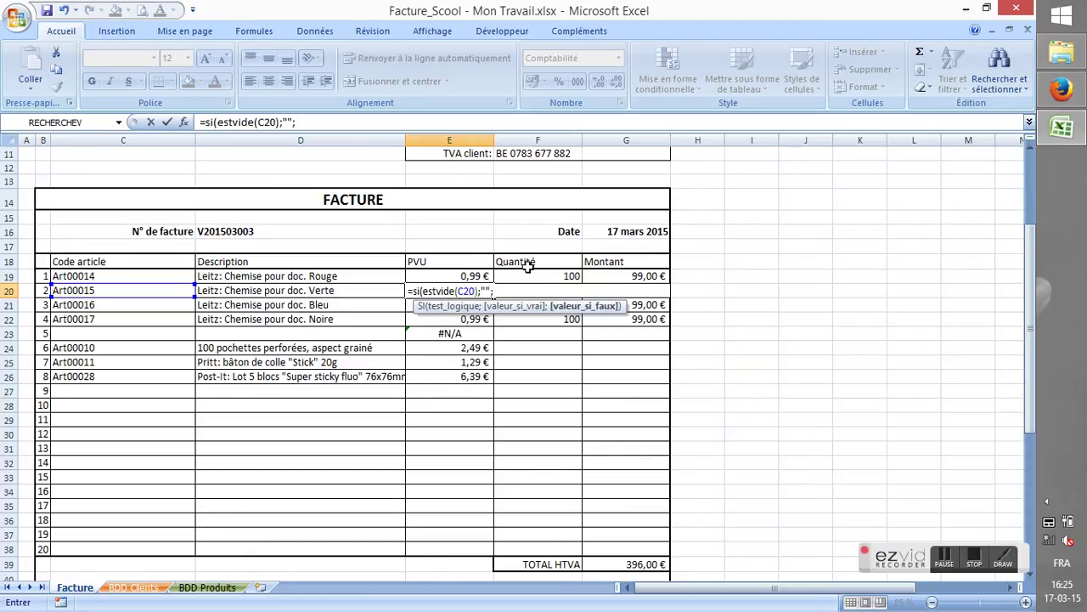
Step: Nest a RECHERCHEV with lookup value C20 as the value-if-false argument of the E20 formula
type("recehrche")
key("BackSpace")
key("BackSpace")
key("BackSpace")
key("BackSpace")
key("BackSpace")
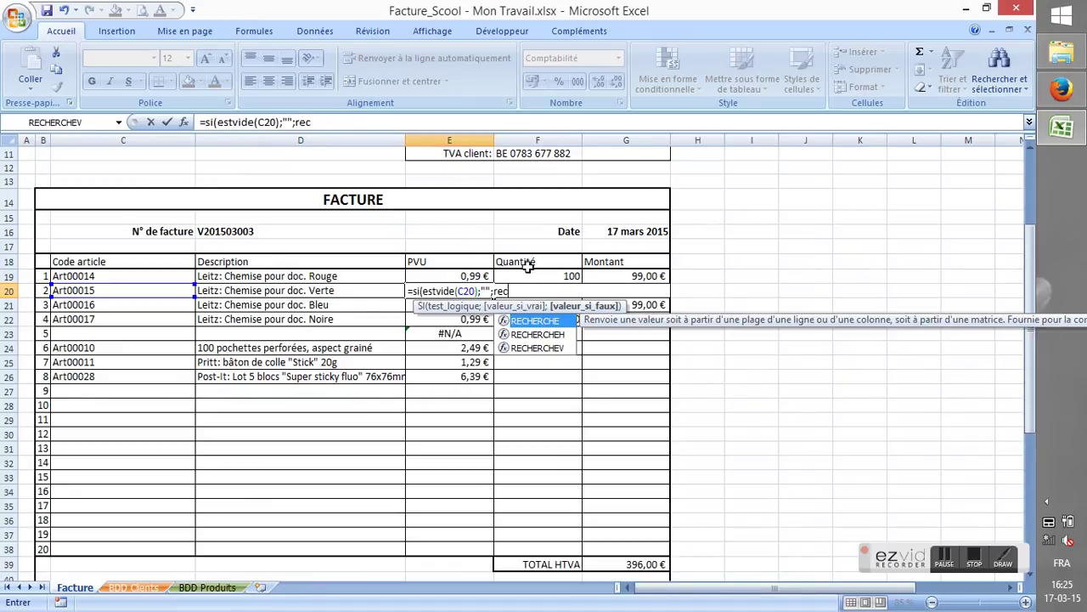
type("herchev'")
key("BackSpace")
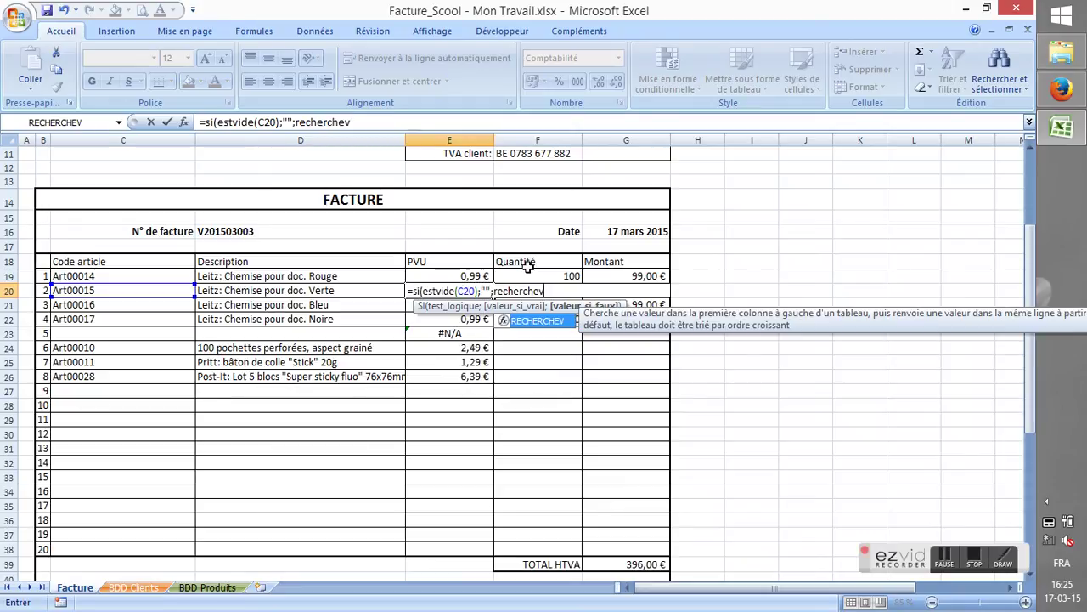
type("(")
key("Left")
key("Left")
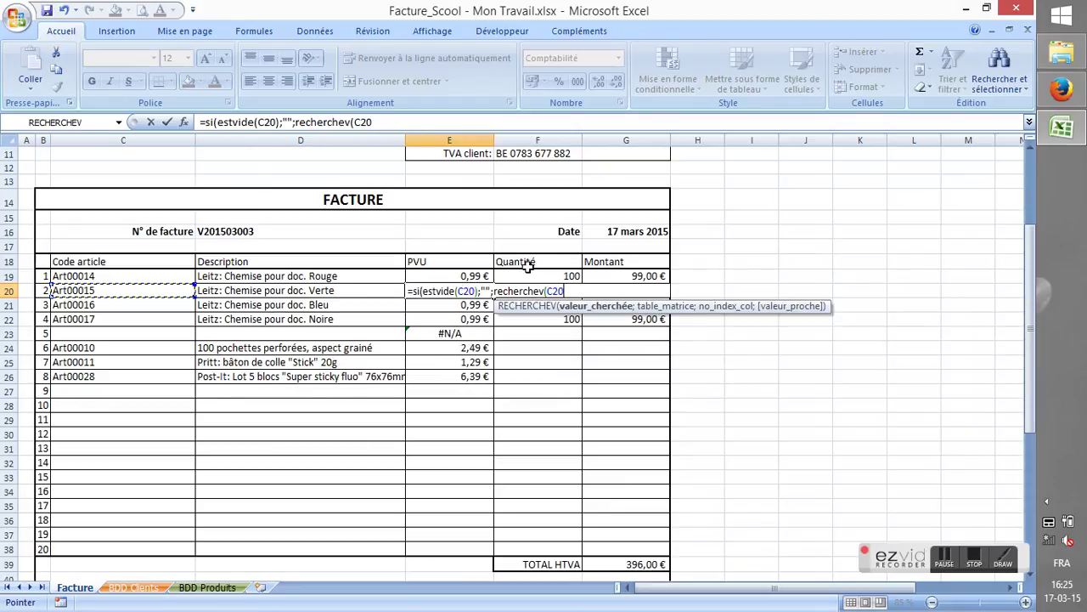
type(";")
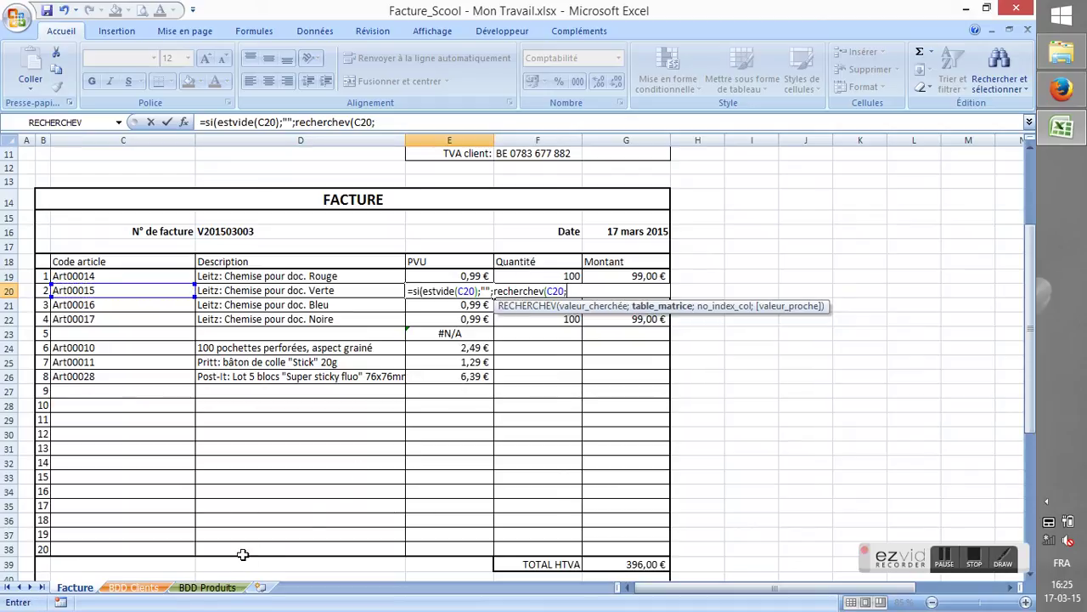
Step: Complete the E20 lookup with absolute table range 'BDD Produits'!$A$3:$C$31, column index 3 and exact match FAUX
left_click(207, 587)
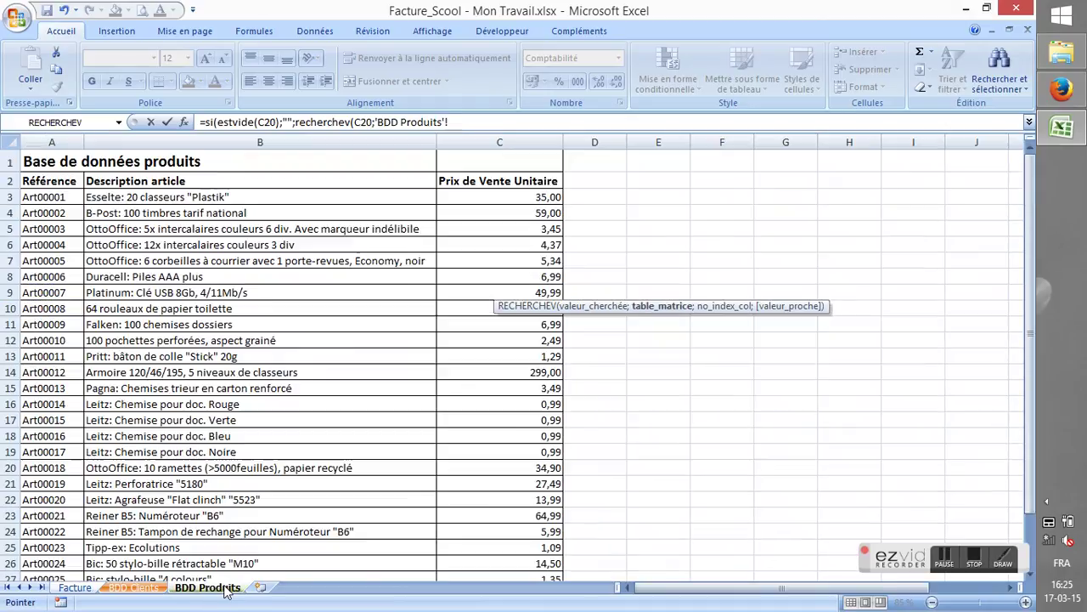
left_click_drag(46, 197, 524, 554)
key("F4")
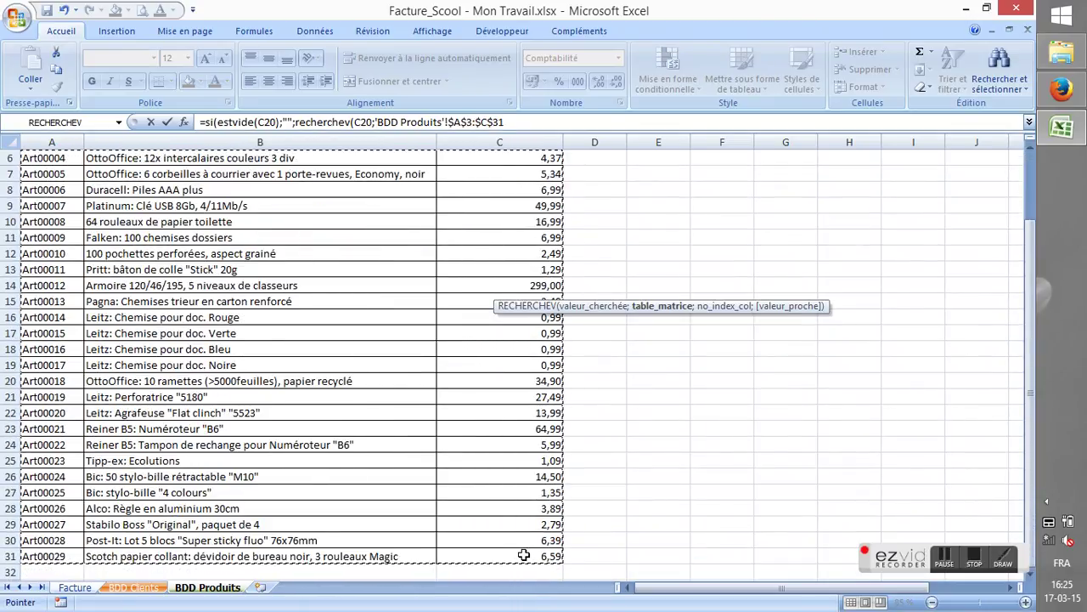
type(";3")
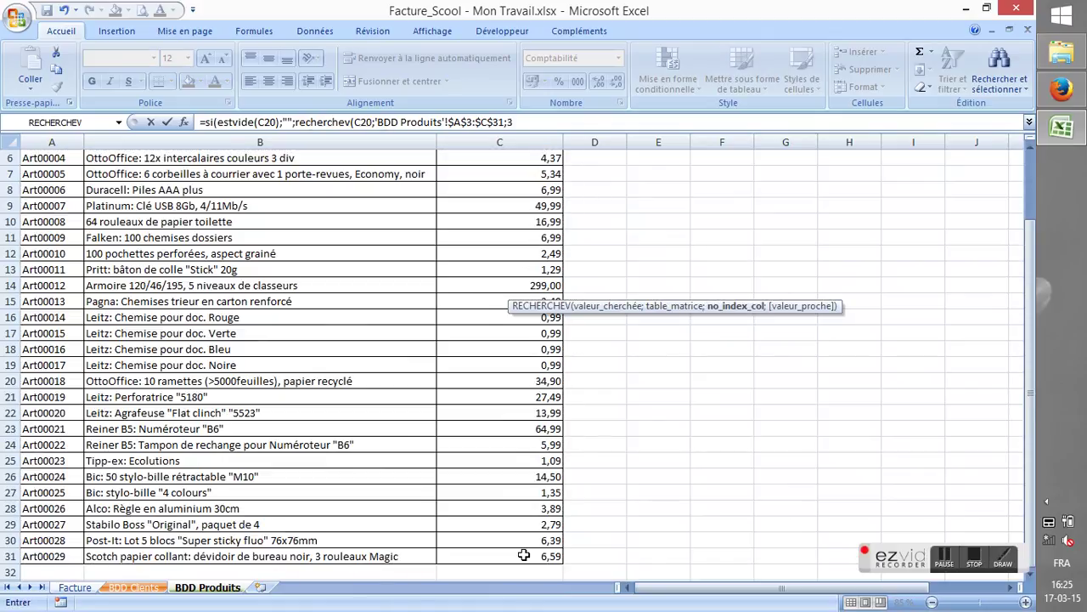
type(";faux")
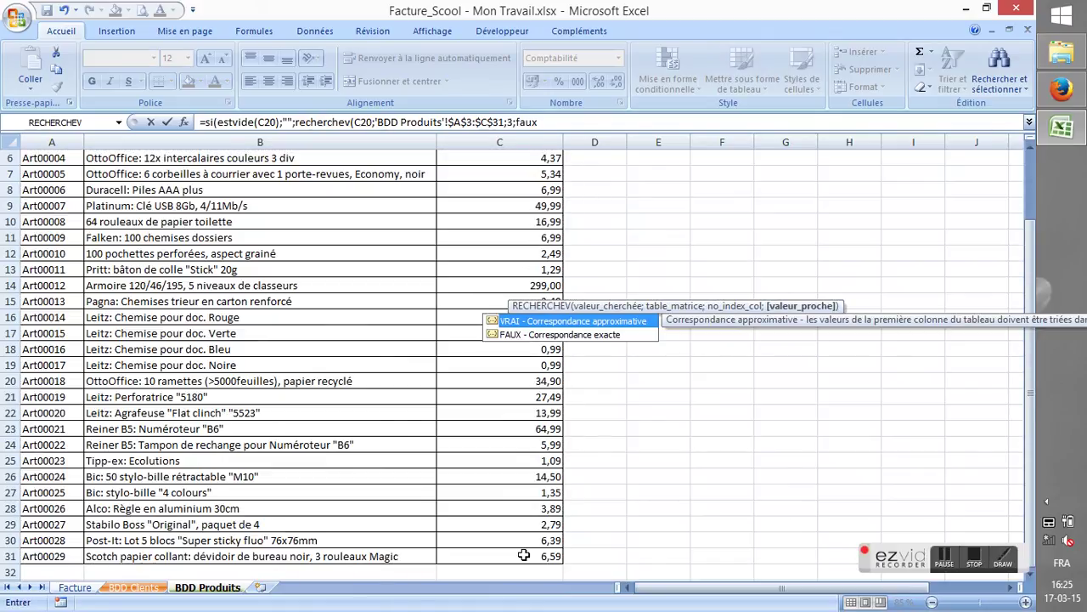
type(")")
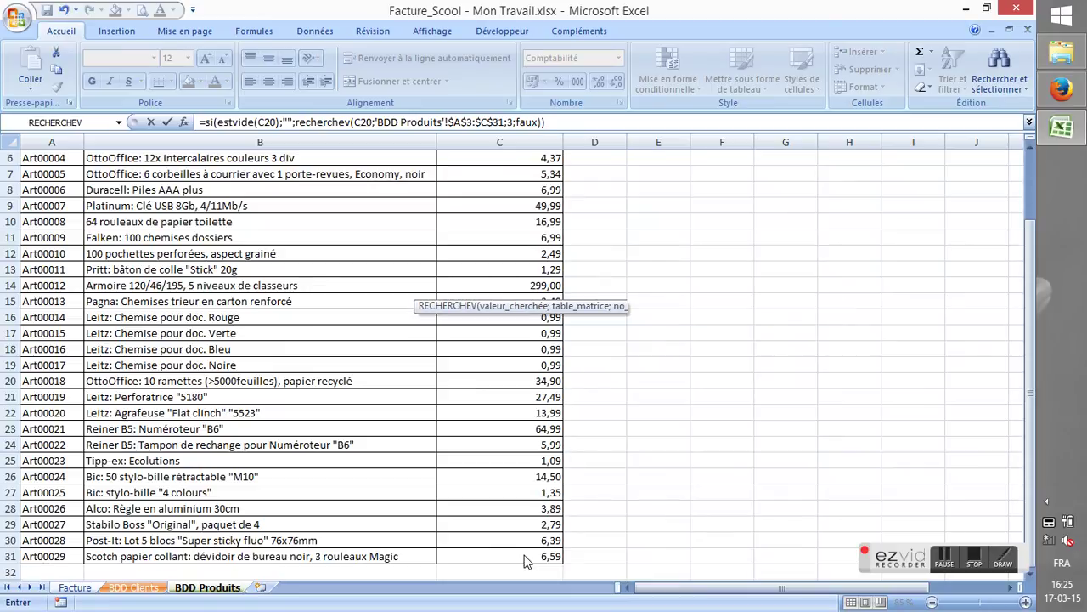
key("Return")
key("Up")
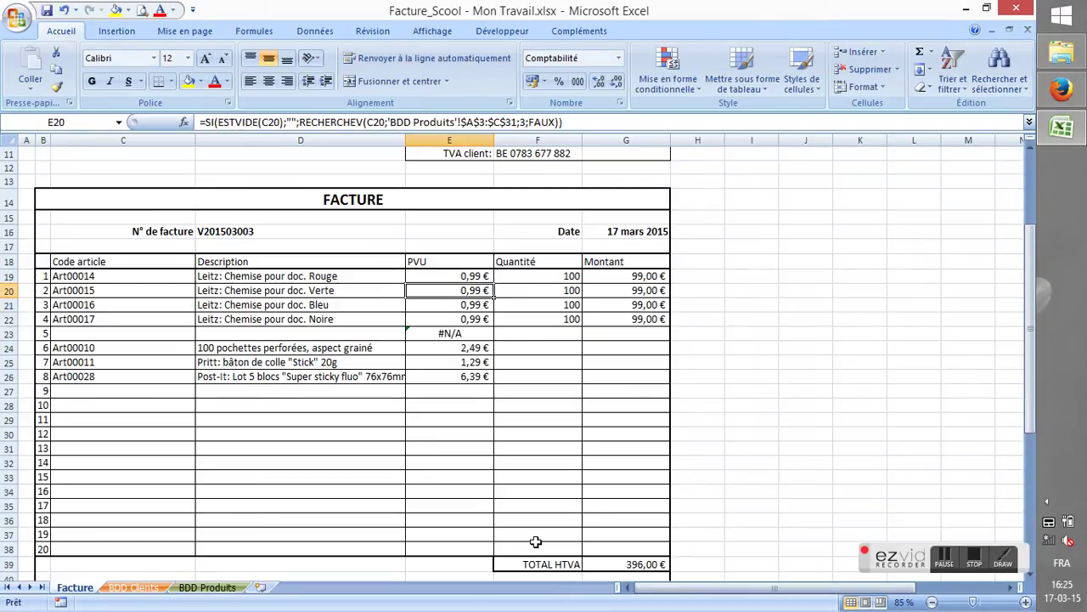
Step: Replace the E21 formula with the start of =SI(ESTVIDE(C21);""; to return blank for an empty article code
key("Down")
type("=si")
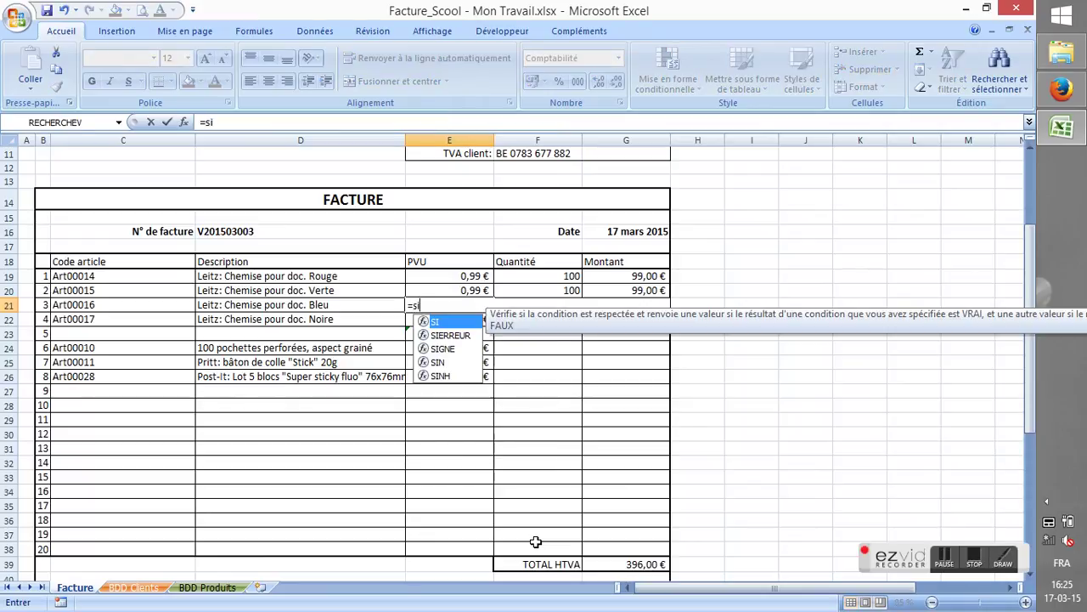
type("(es")
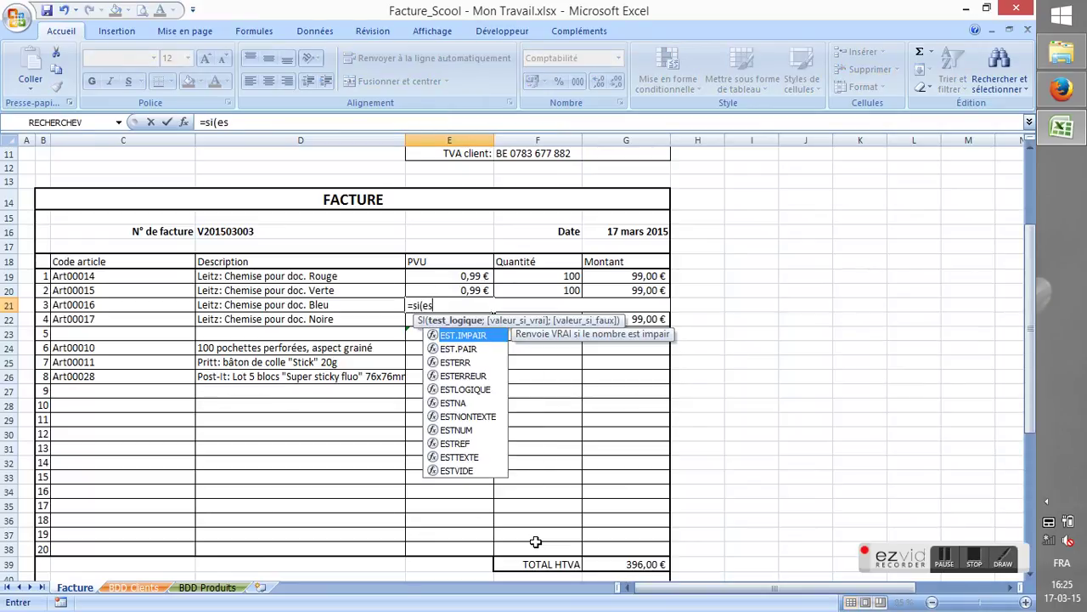
type("tvide(")
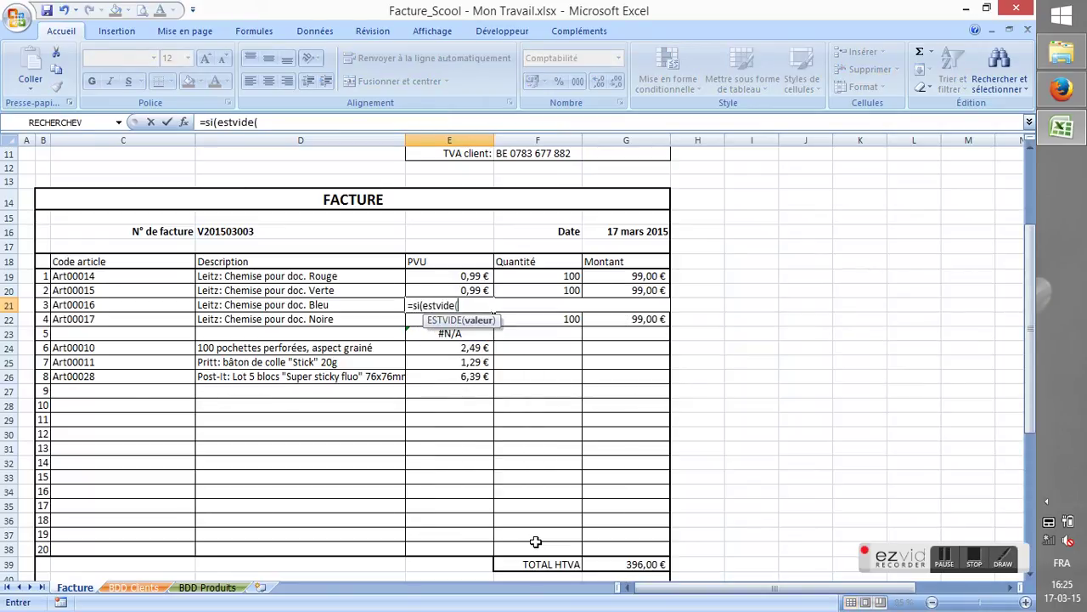
key("Left")
key("Left")
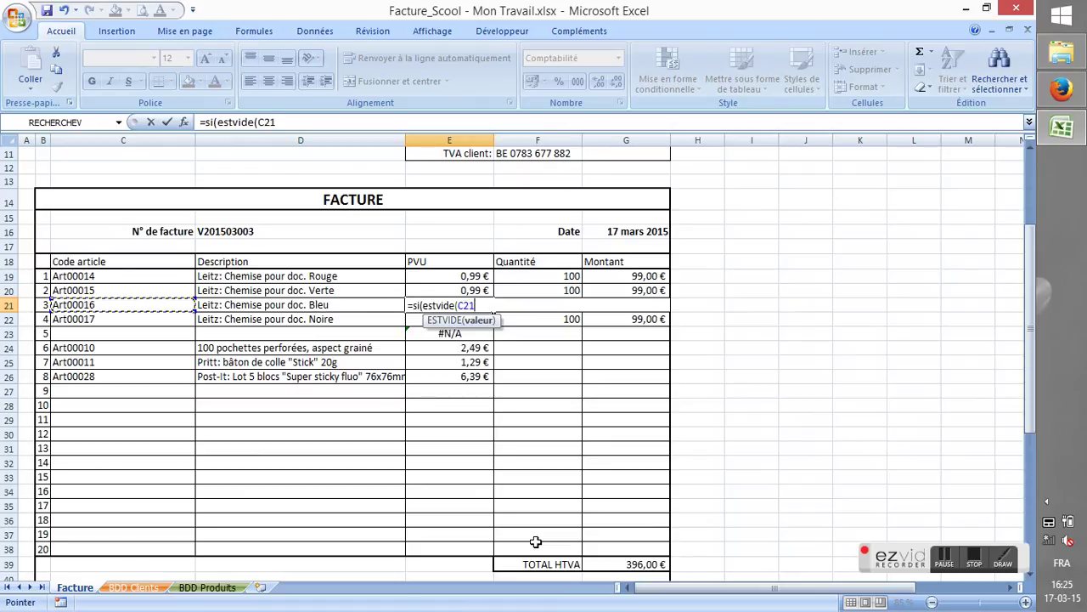
type(");")
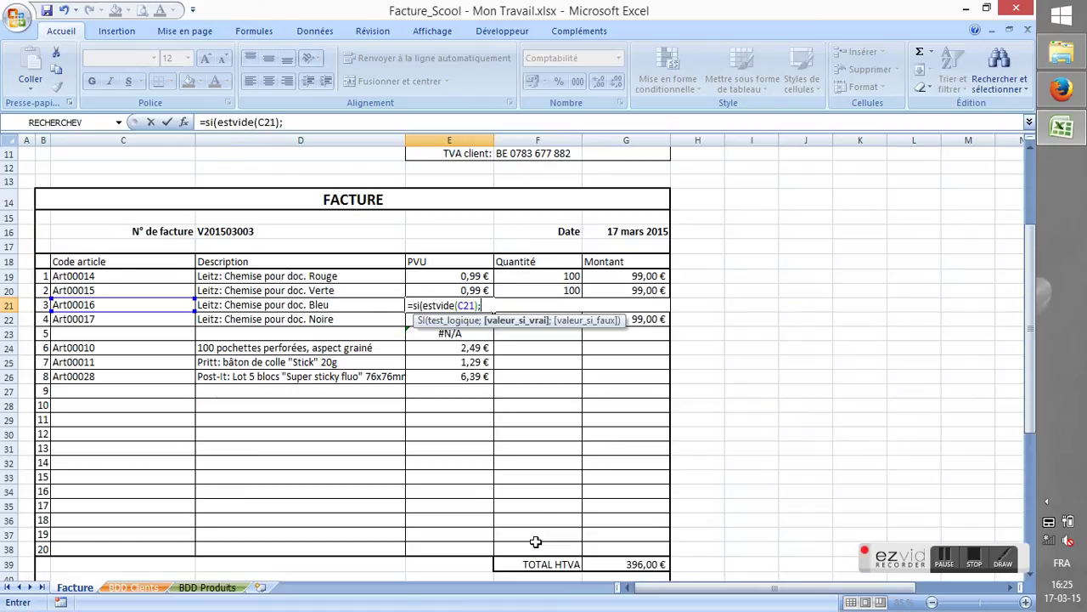
type("\"\";r")
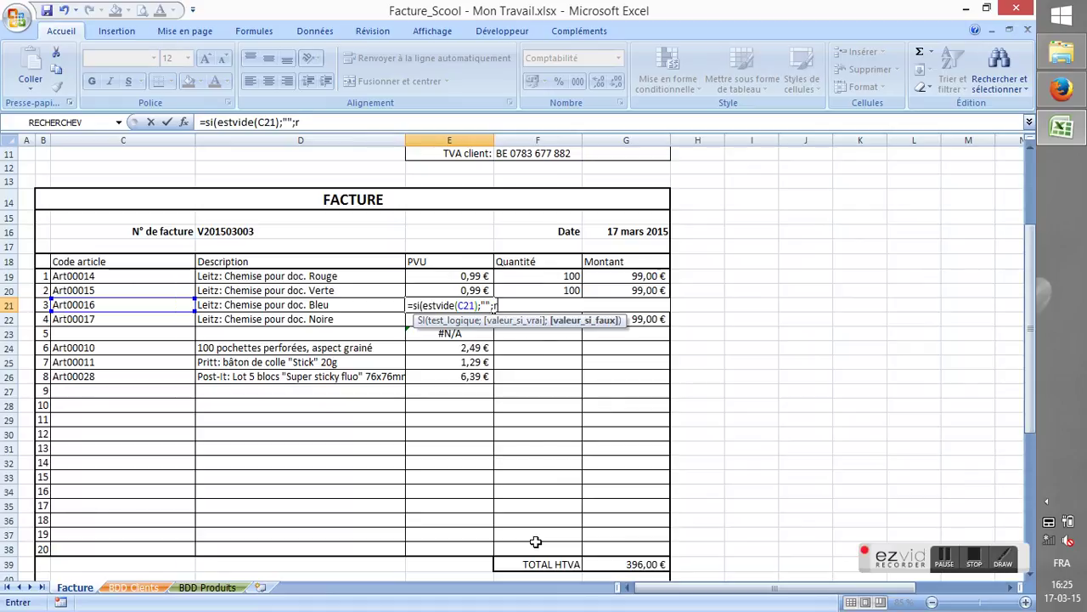
Step: Nest a RECHERCHEV with lookup value C21 as the value-if-false argument of the E21 formula
type("echerche")
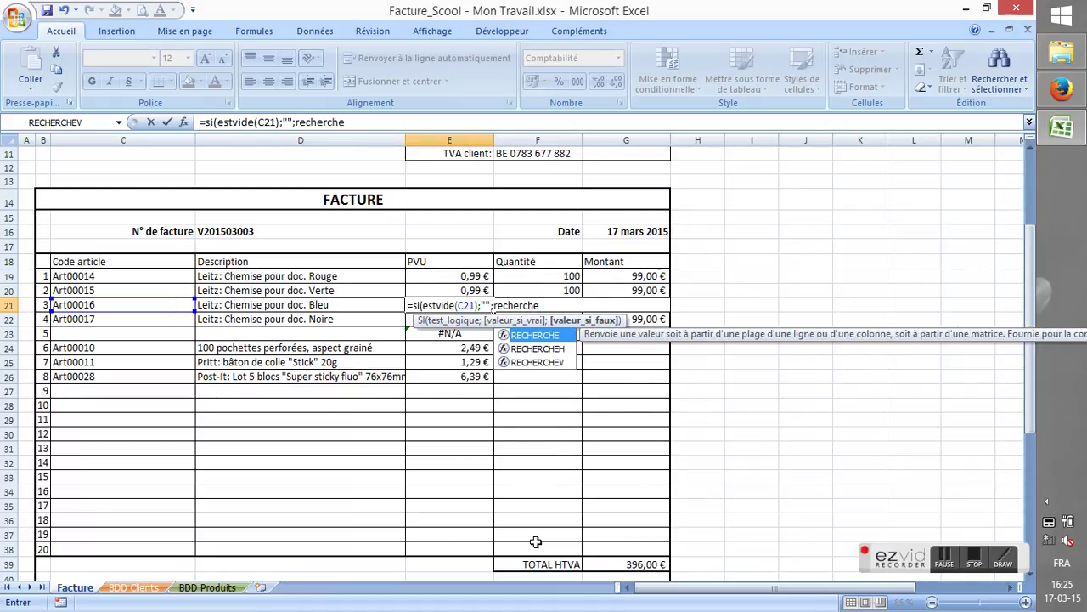
type("v(")
key("Left")
key("Left")
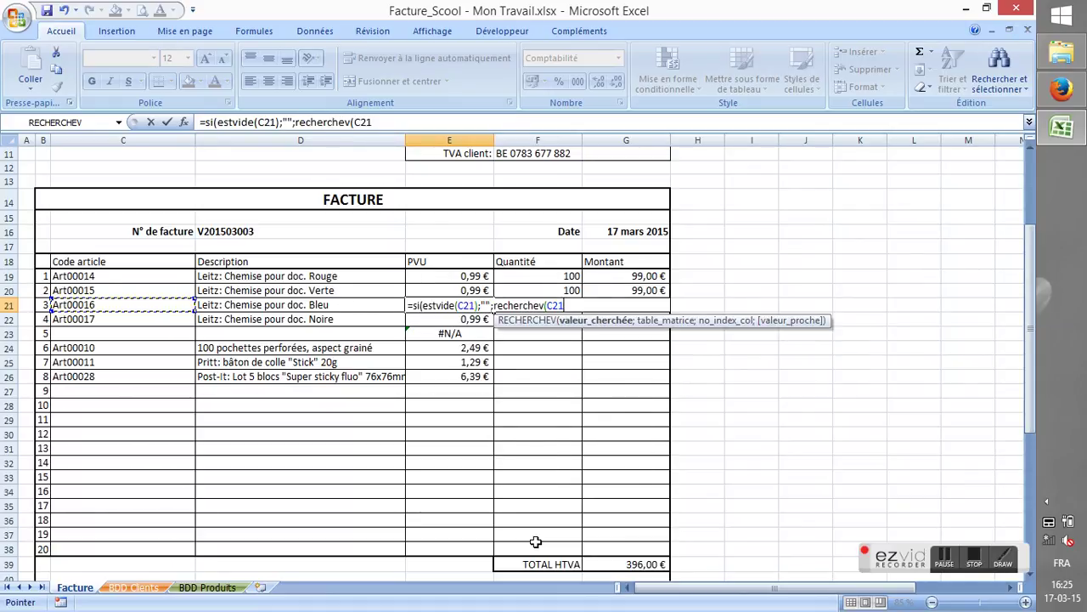
Step: Add the absolute range 'BDD Produits'!$A$3:$C$31, column index 3 and FAUX to the E21 lookup, closing both functions
left_click(207, 587)
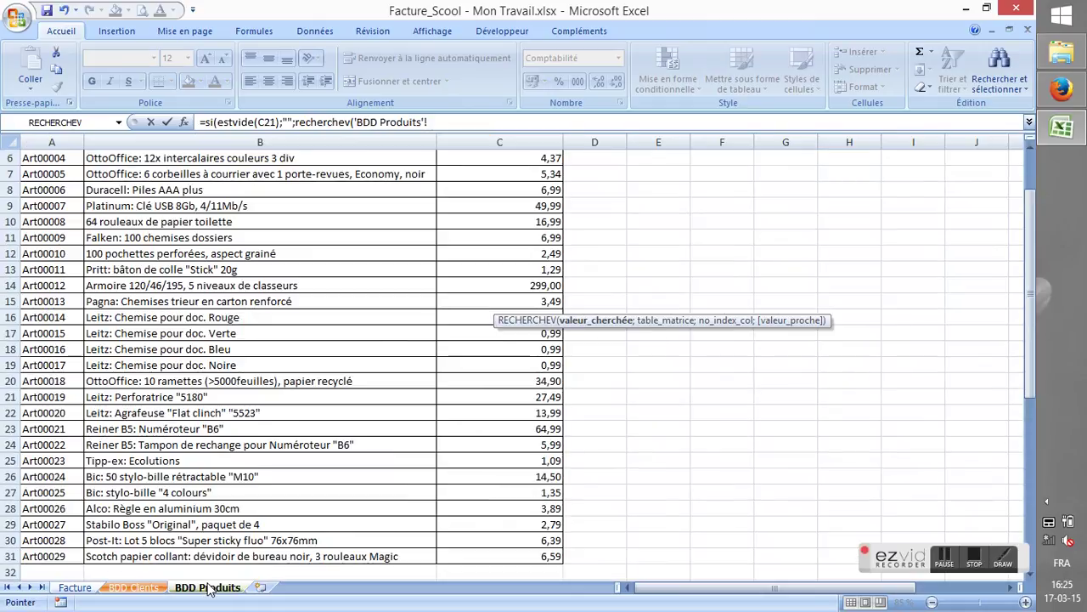
left_click_drag(471, 554, 51, 197)
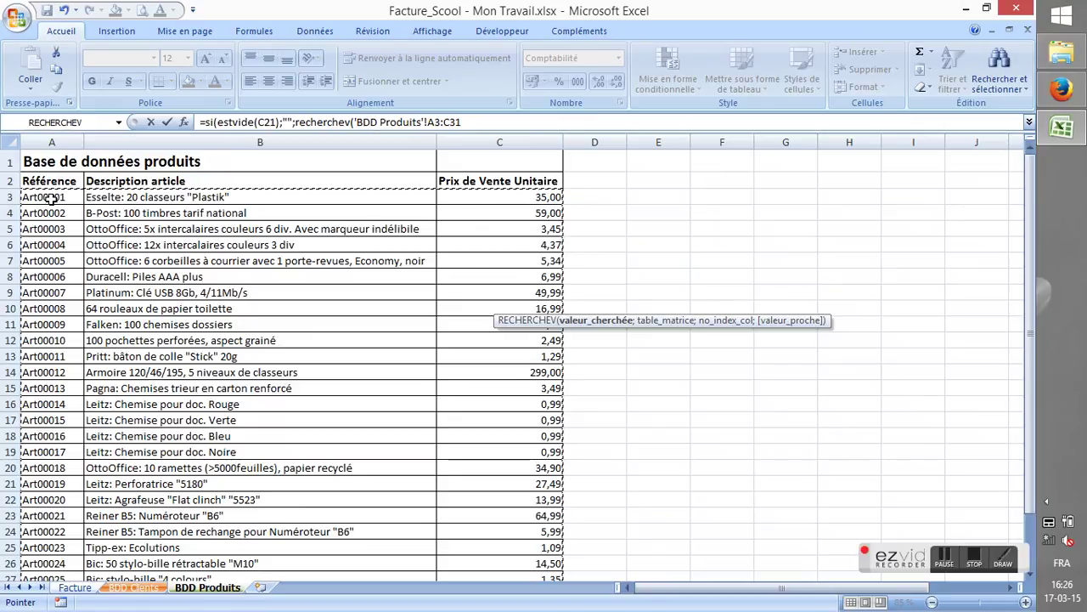
key("F4")
type(";3;faux")
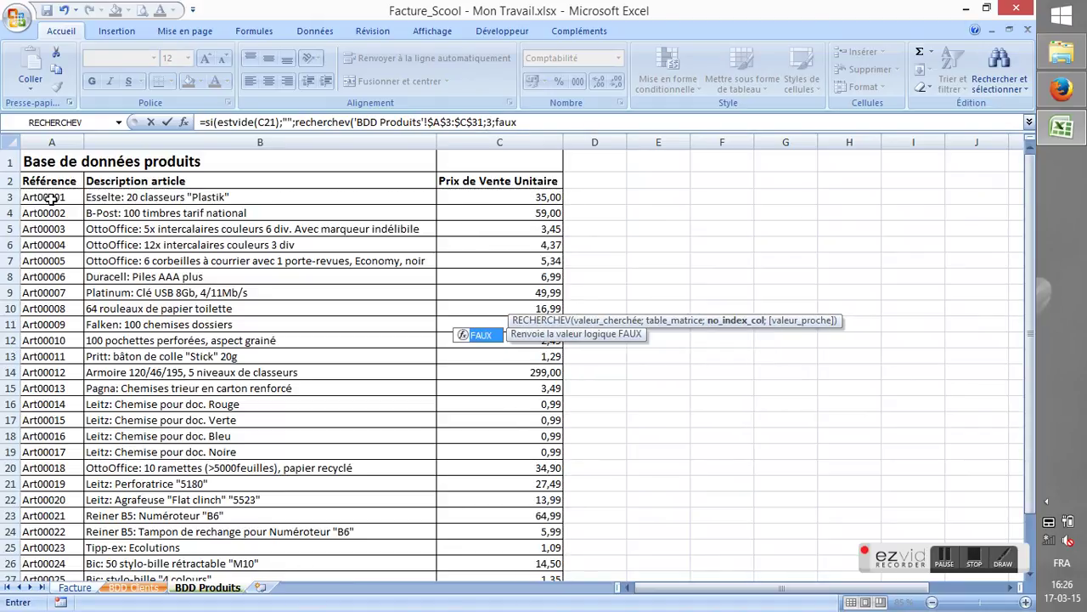
type("))")
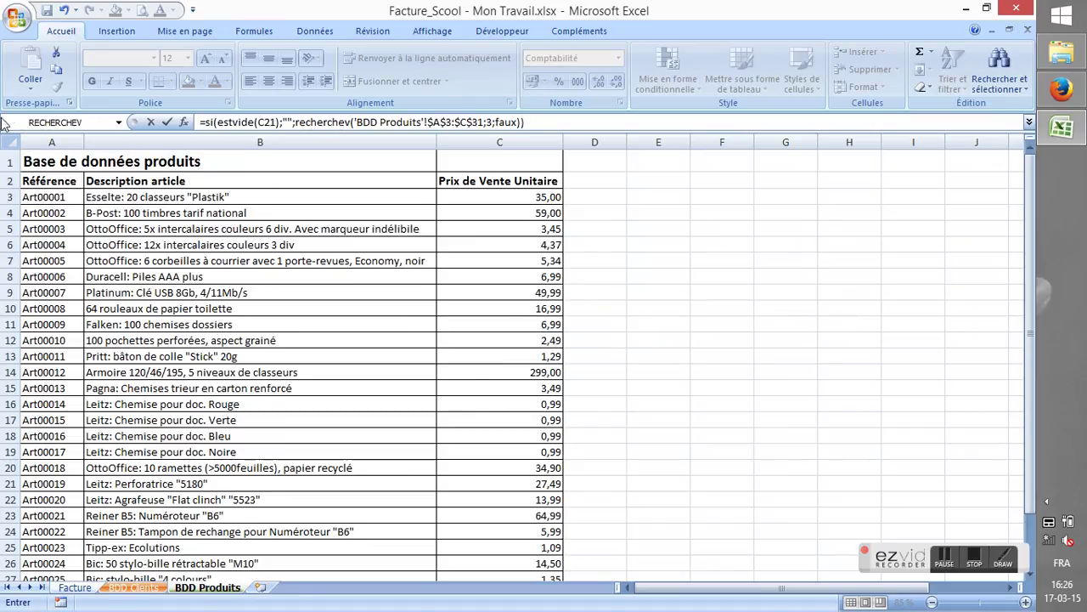
Step: Insert the missing lookup value Facture!C21 and its separator before the table range in the E21 RECHERCHEV
left_click(370, 122)
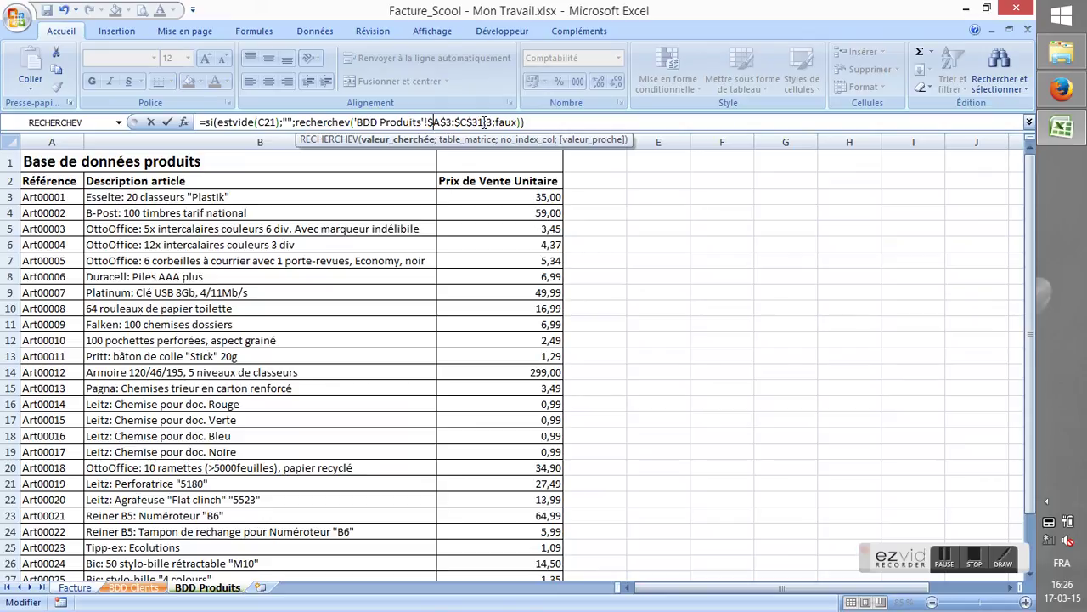
left_click_drag(484, 122, 359, 124)
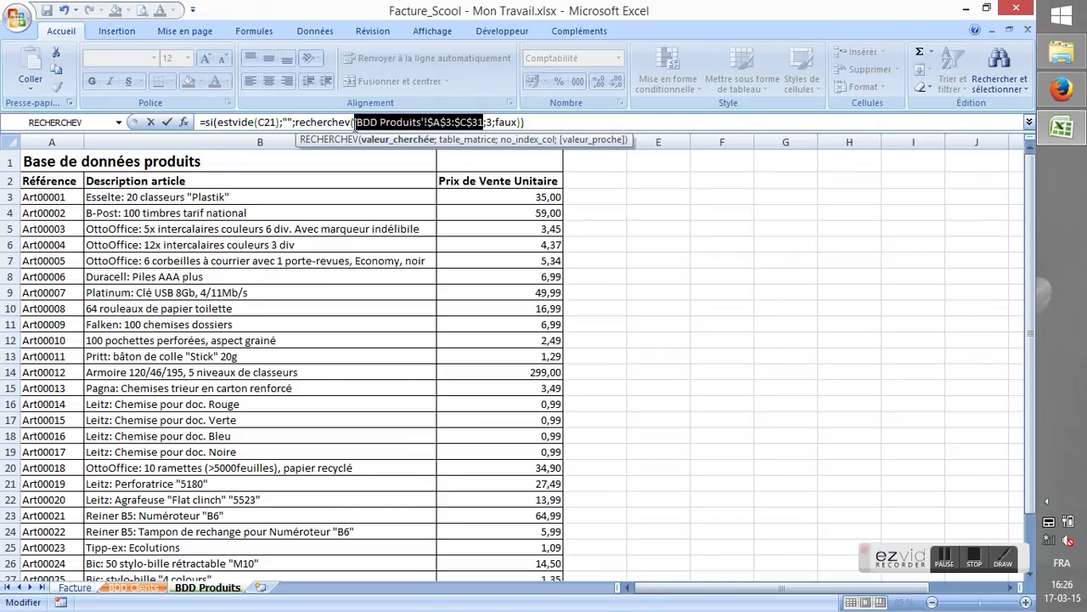
left_click(354, 122)
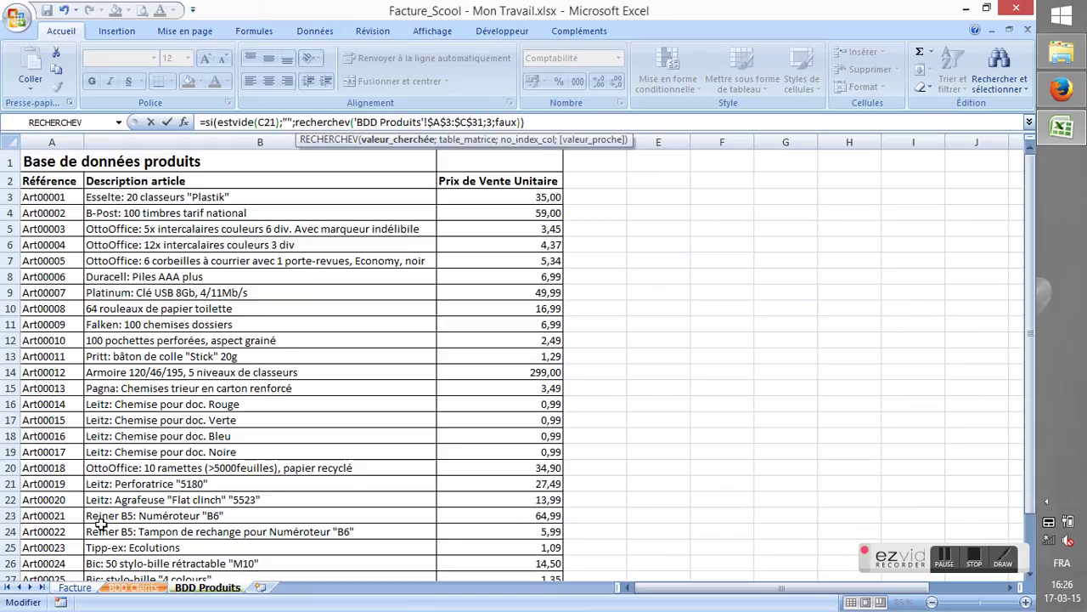
left_click(75, 587)
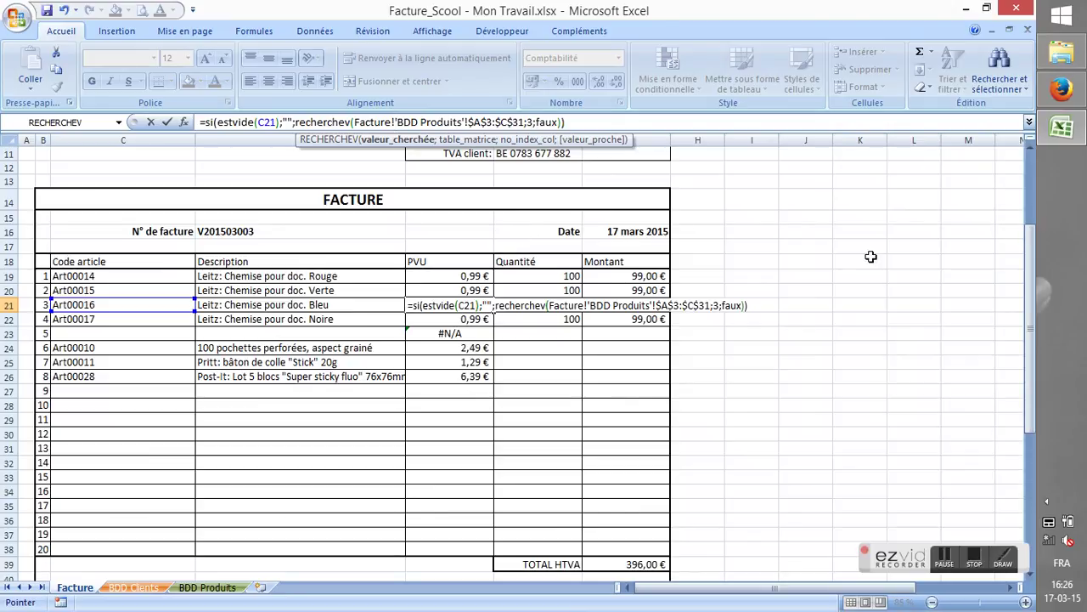
left_click(122, 305)
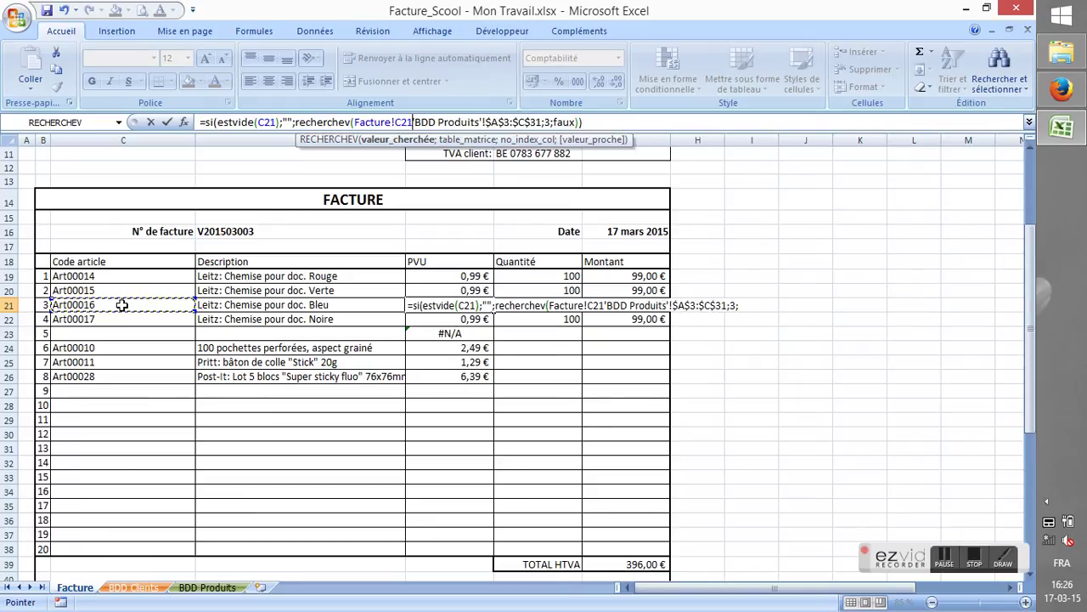
type(";")
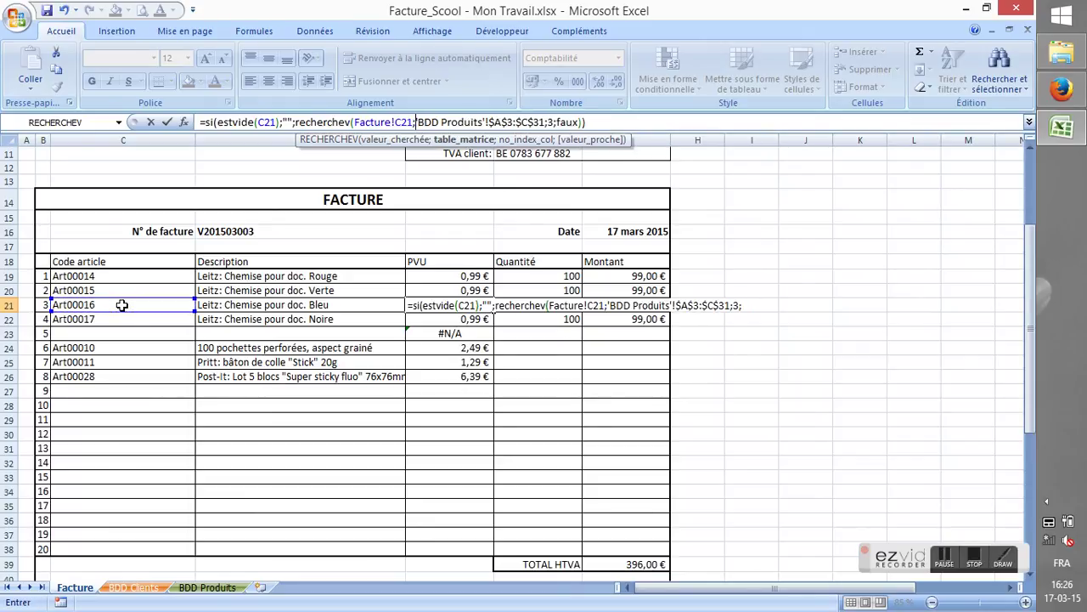
type("Facture!I21")
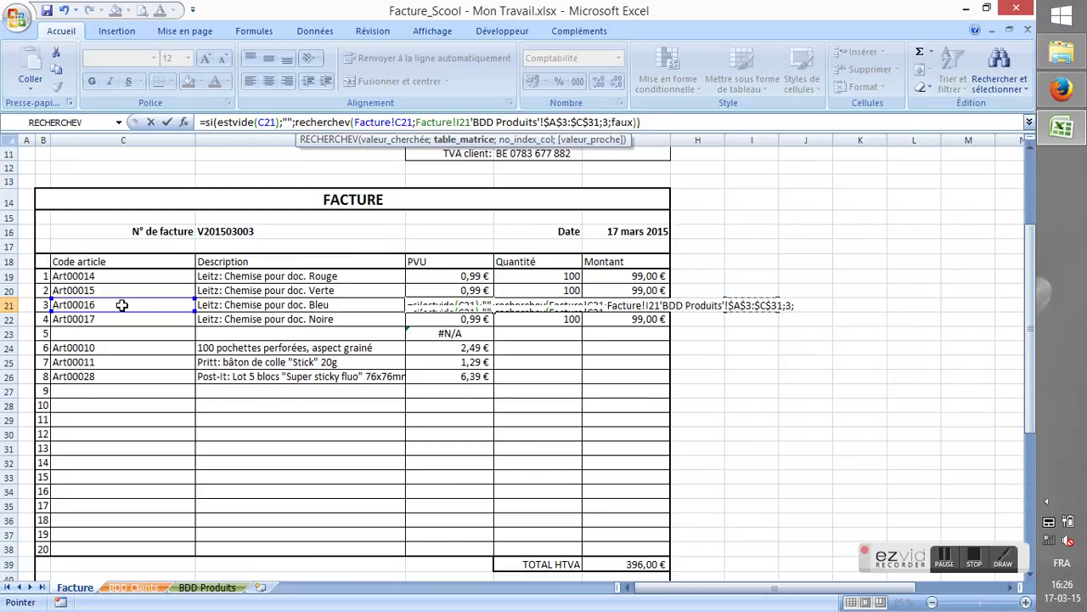
key("BackSpace")
key("BackSpace")
key("BackSpace")
key("BackSpace")
key("BackSpace")
key("BackSpace")
key("BackSpace")
key("BackSpace")
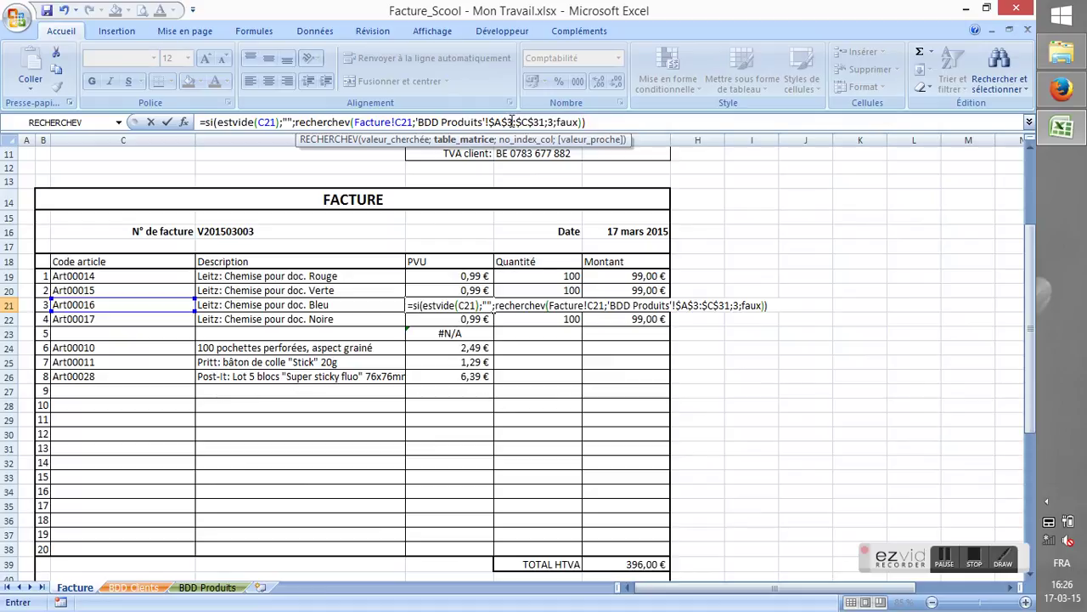
Step: Check the remaining E21 arguments, validate the formula, and copy it down the PVU column through E38
left_click(553, 122)
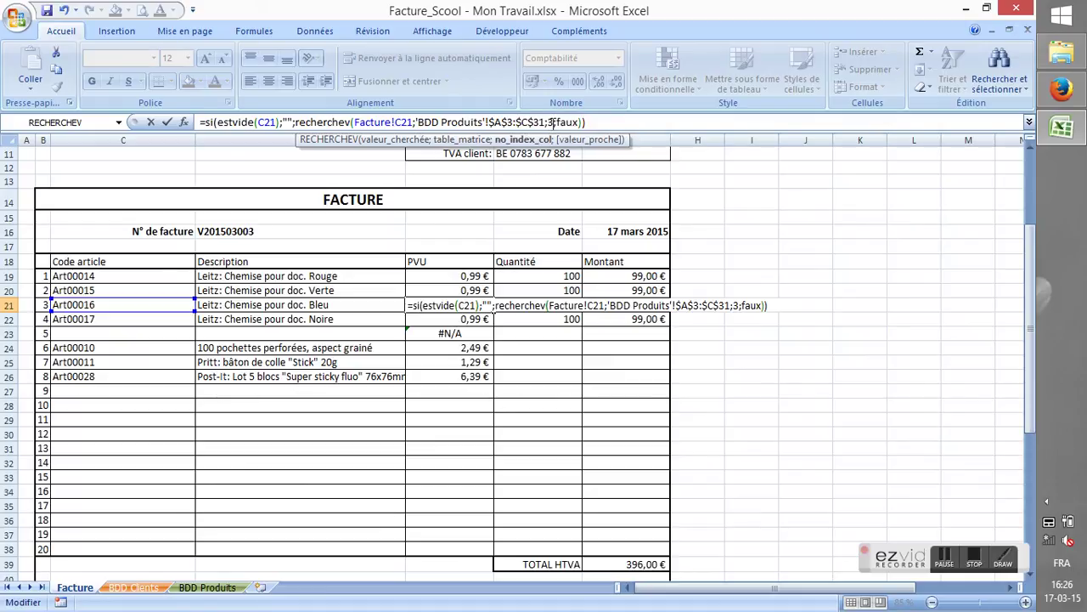
left_click(569, 122)
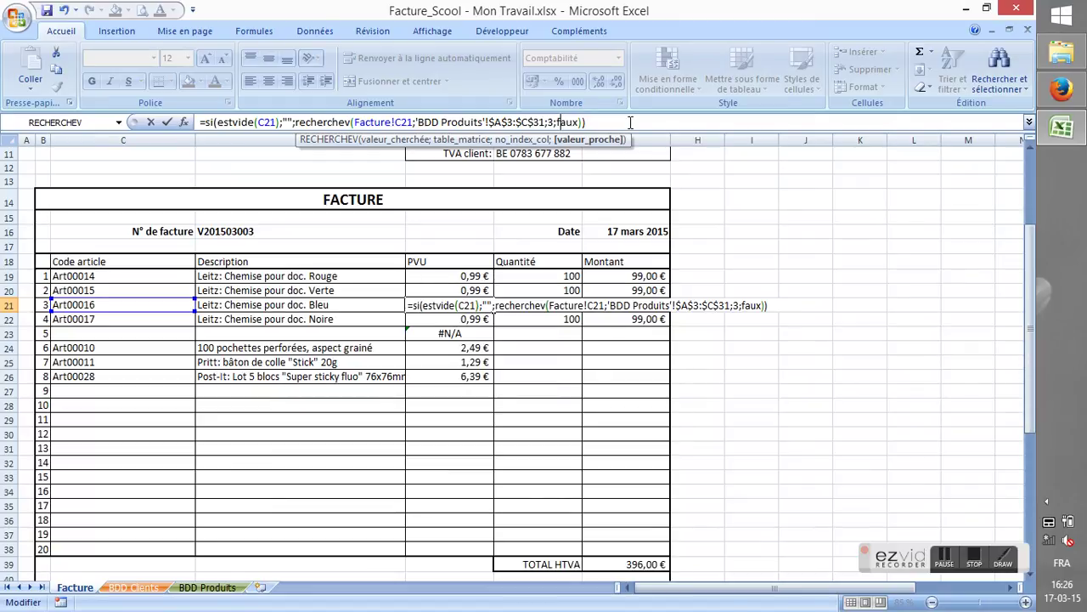
key("Return")
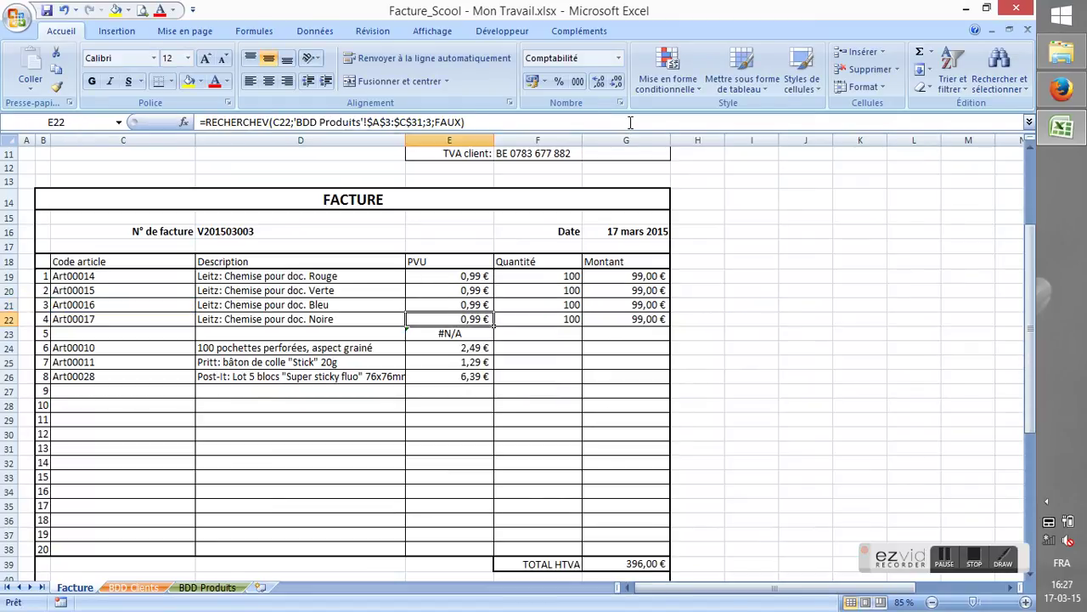
key("Up")
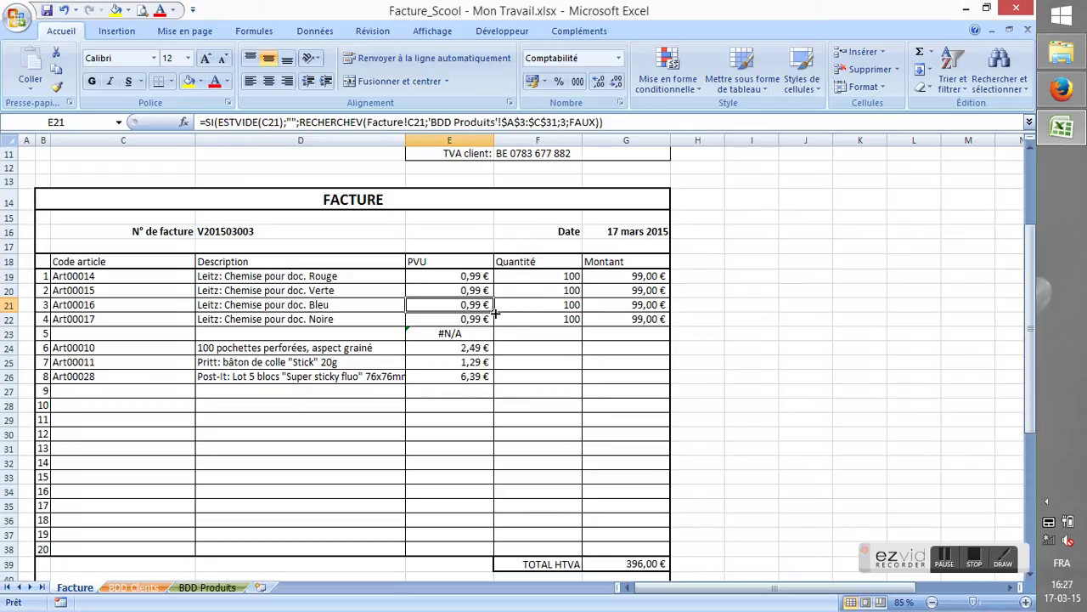
left_click_drag(495, 313, 486, 554)
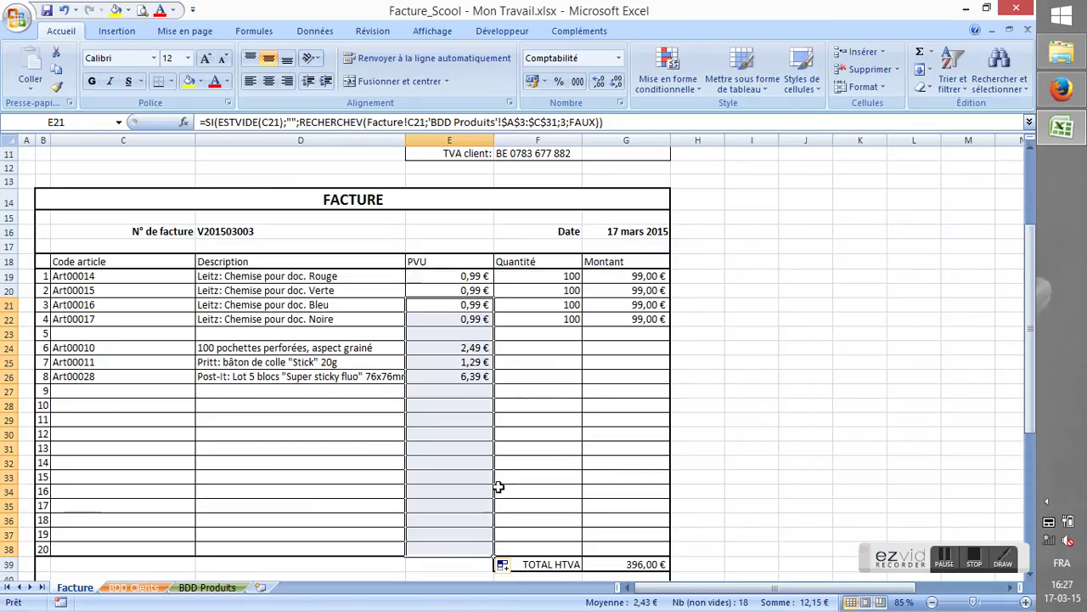
Step: Examine the PVU results against the filled and empty article codes, including the blank lines further down
left_click(467, 350)
left_click_drag(467, 350, 466, 383)
left_click_drag(115, 348, 138, 506)
left_click(158, 332)
left_click(140, 404)
left_click_drag(427, 405, 427, 522)
left_click(603, 433)
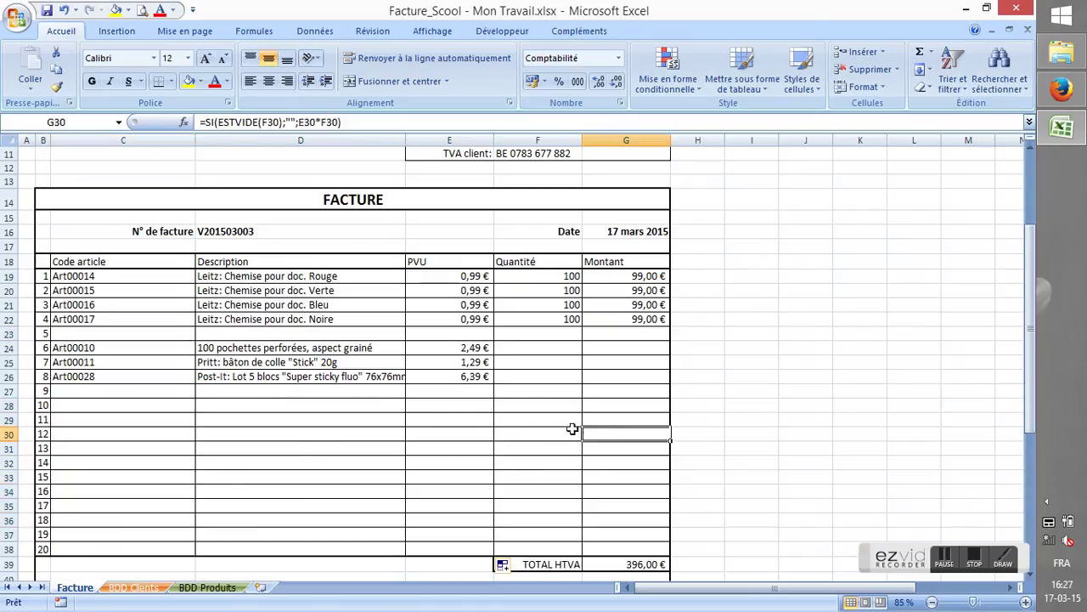
left_click_drag(451, 418, 446, 520)
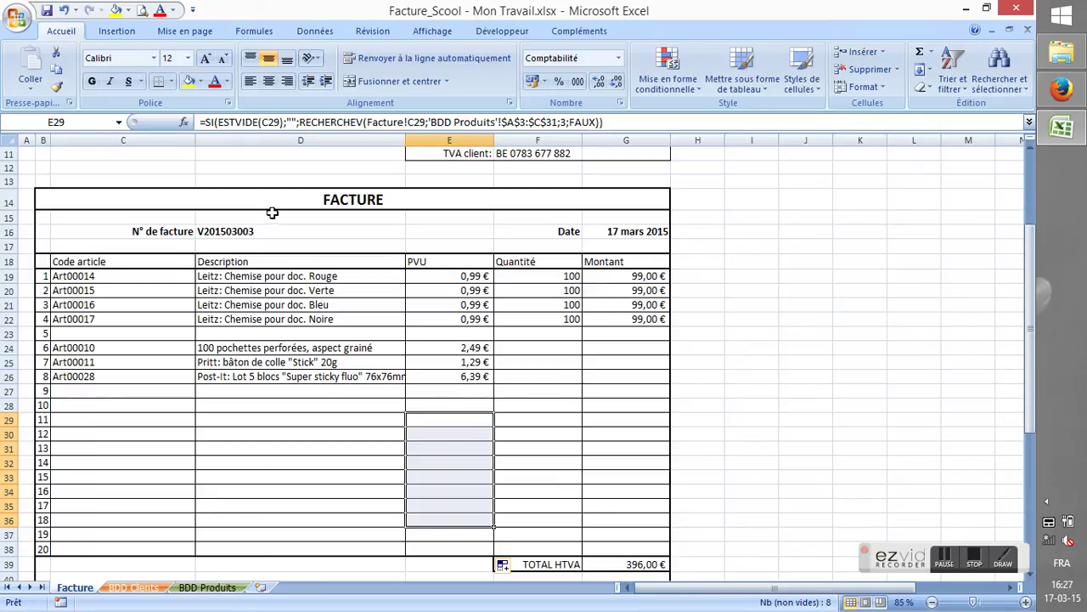
Step: Fill the Description and PVU formula cells D19:E38 with yellow, and review the formulas in a few of them
left_click_drag(243, 276, 449, 543)
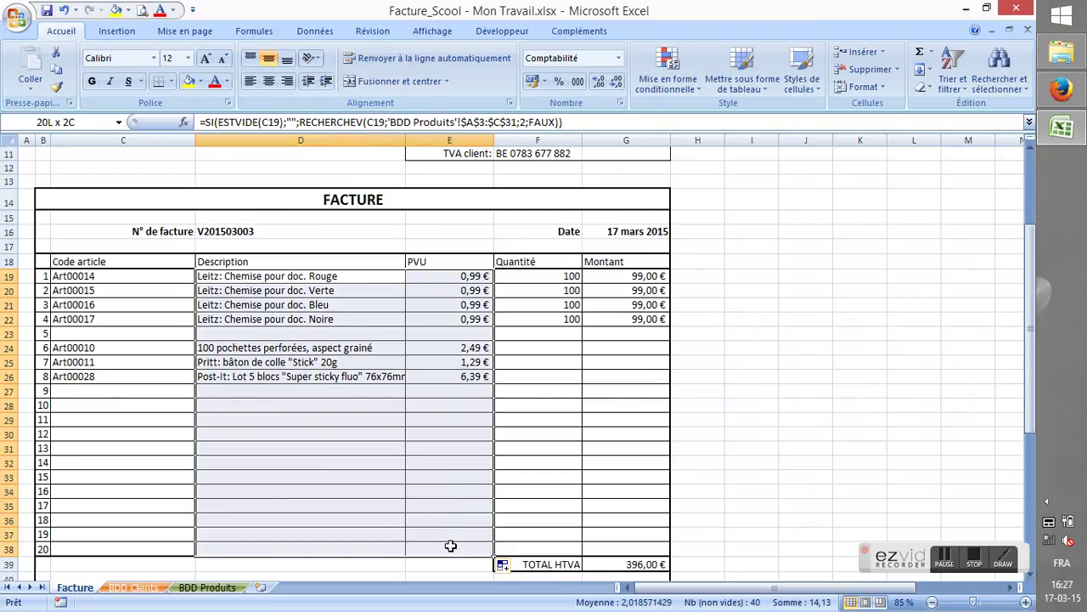
left_click(188, 80)
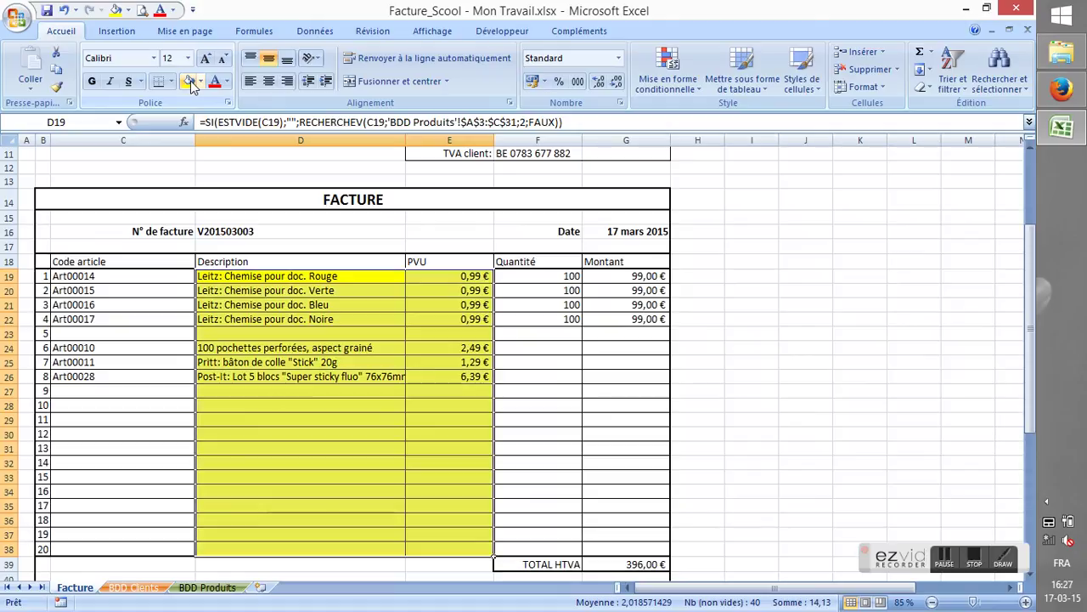
left_click(346, 365)
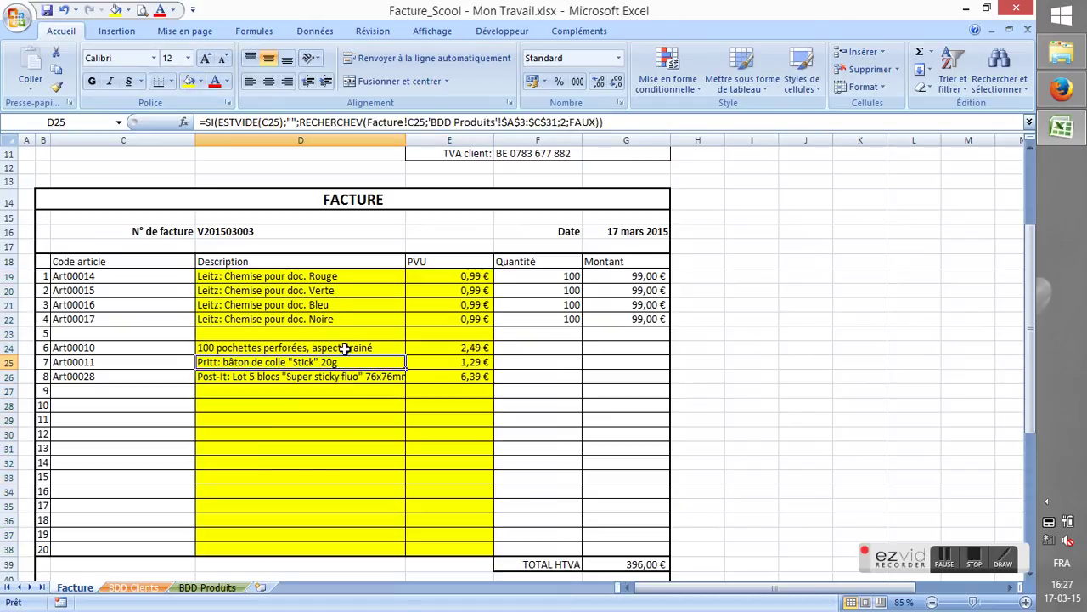
left_click(317, 279)
left_click(436, 278)
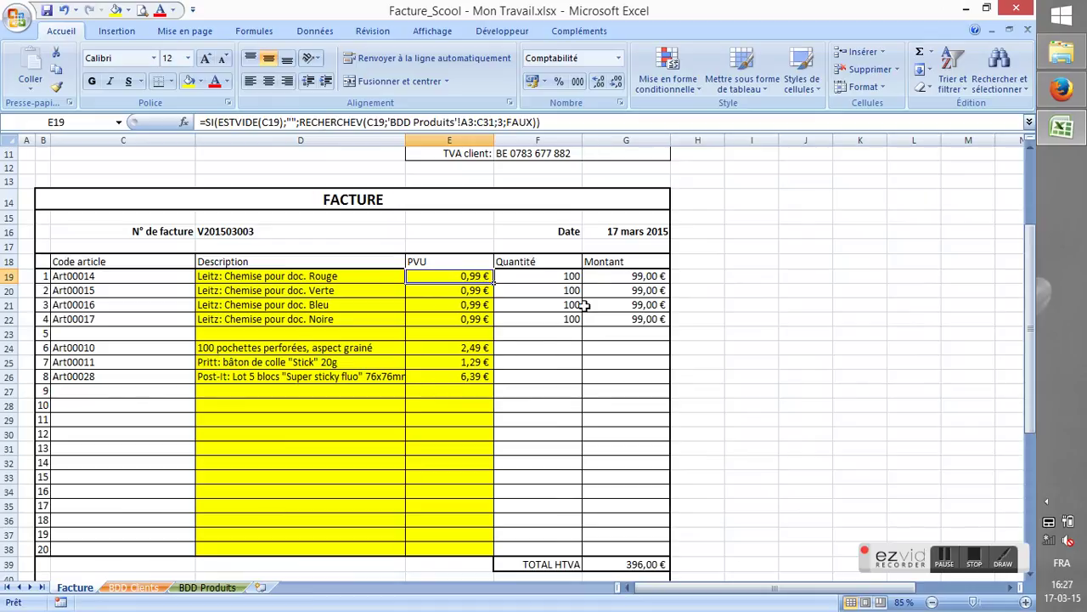
Step: Fill the Montant formula cells G19:G38 with yellow, and inspect the quantity and several amount cells
left_click_drag(594, 278, 602, 554)
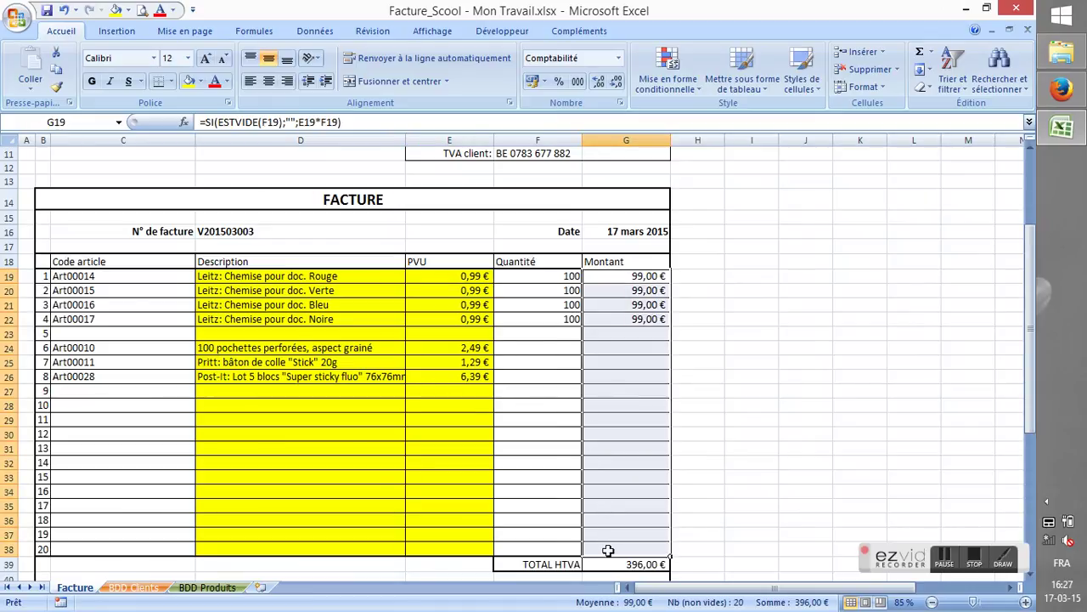
left_click(189, 81)
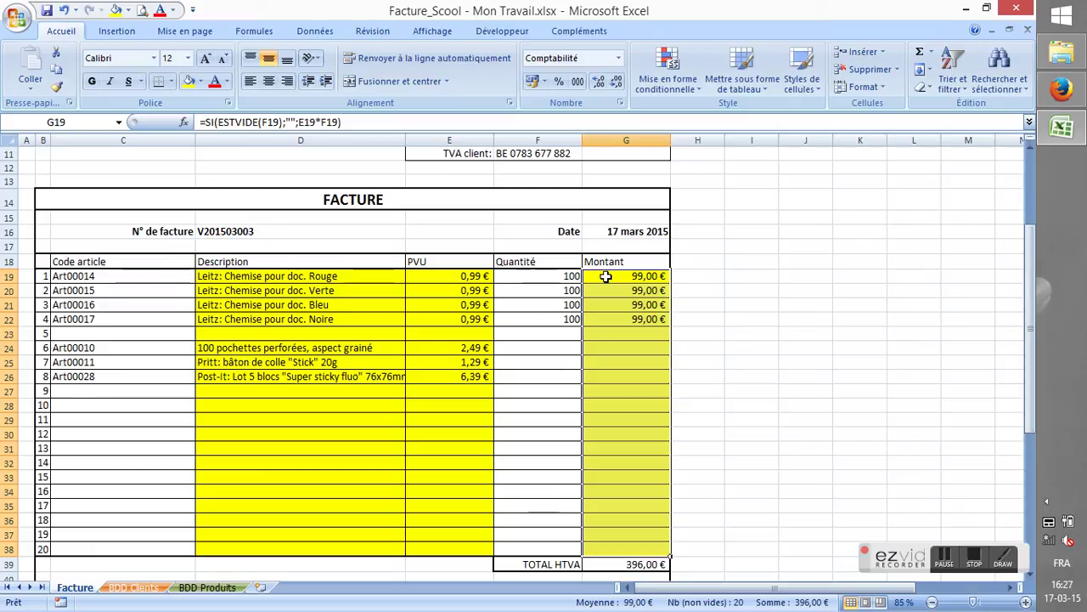
left_click(564, 275)
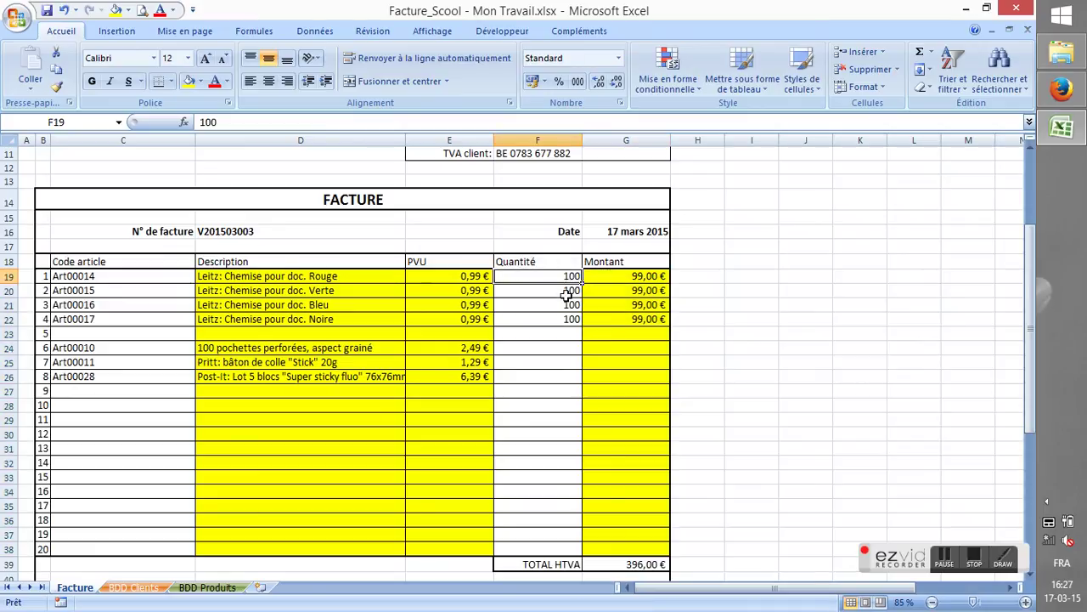
left_click(614, 352)
left_click(614, 363)
left_click(613, 378)
left_click(609, 396)
left_click(609, 376)
left_click(611, 347)
Step: Highlight the TOTAL HTVA, TVA and Montant à payer result cells G39, G42 and G44 in yellow
scroll(614, 352, "down", 4)
left_click(622, 383)
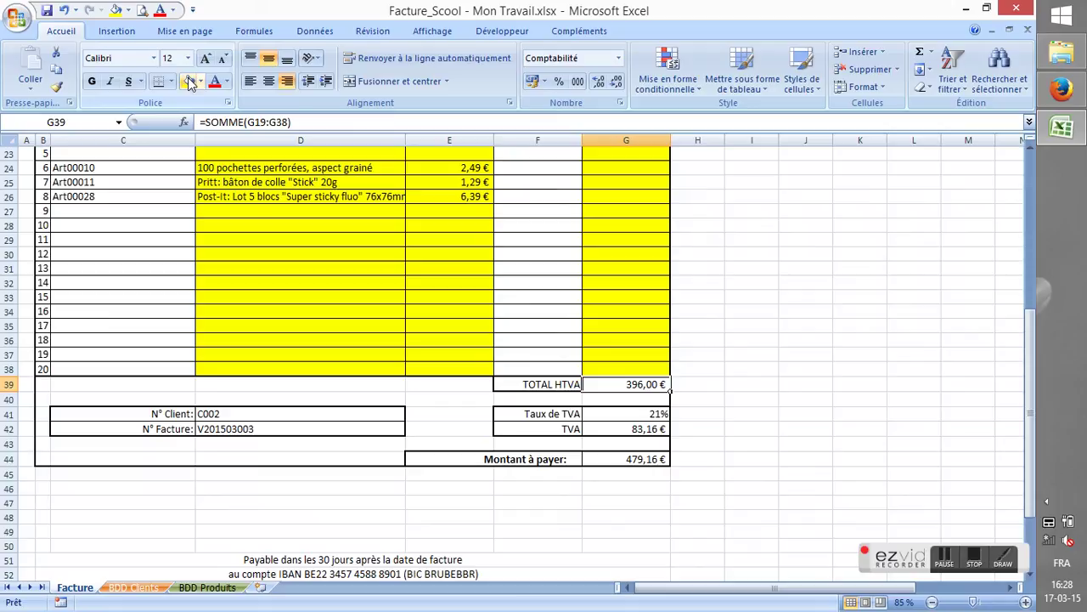
left_click(189, 82)
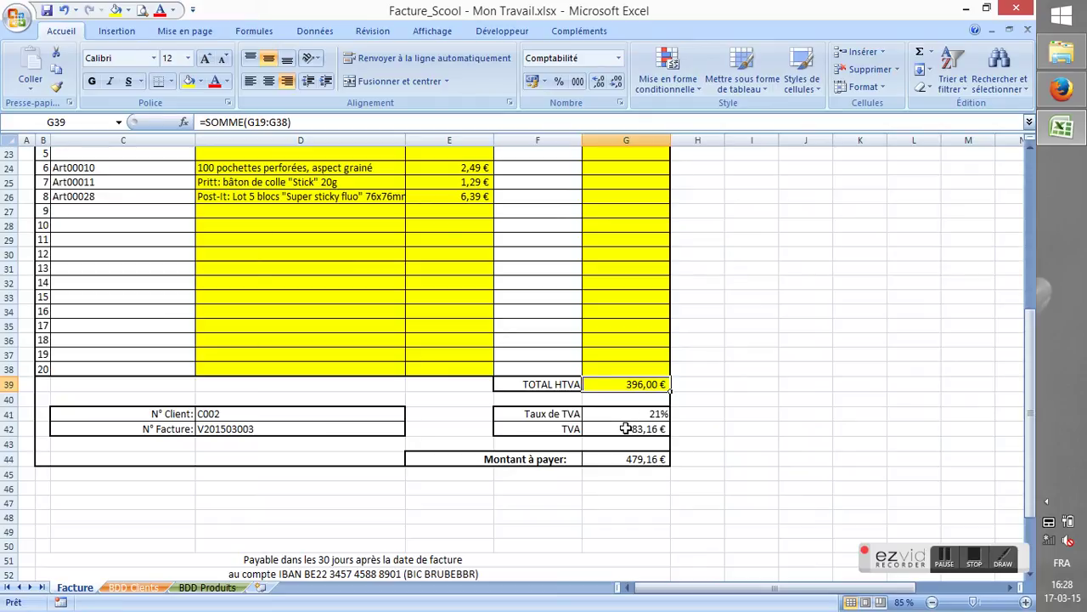
left_click(625, 429)
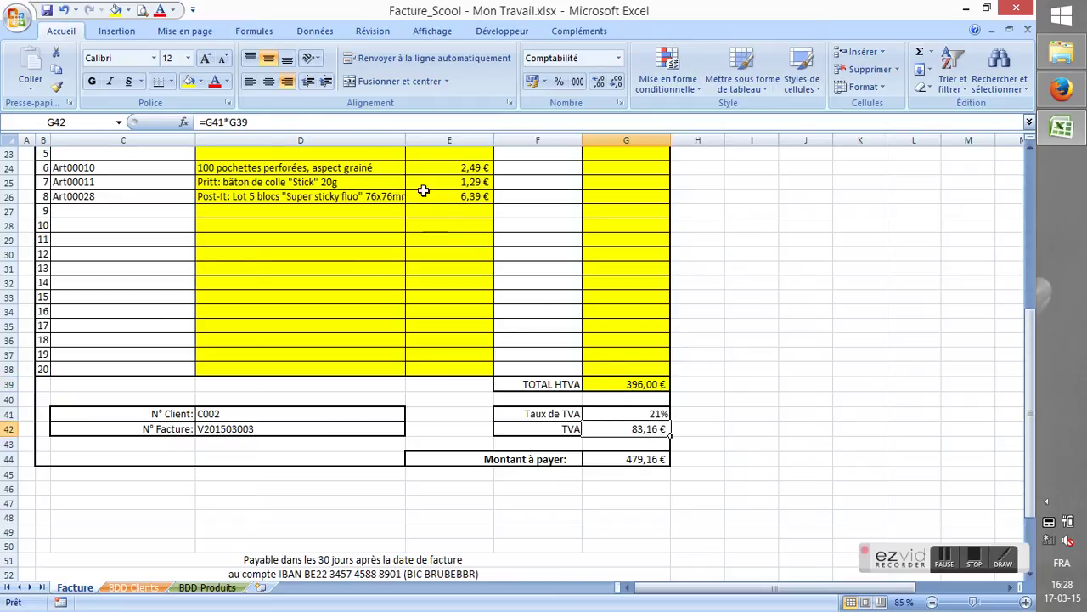
left_click(189, 83)
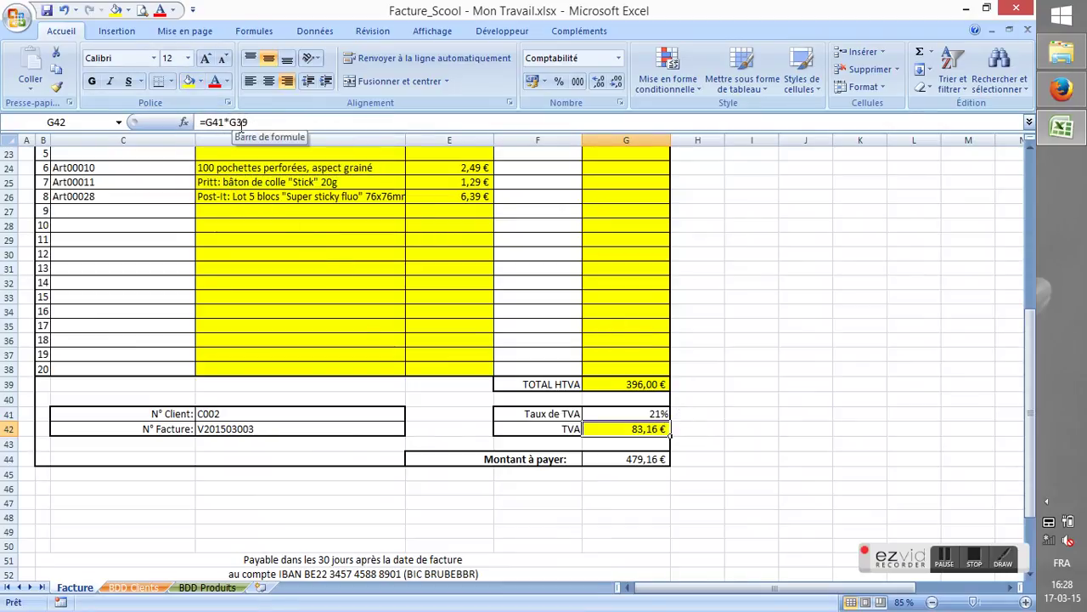
left_click(638, 457)
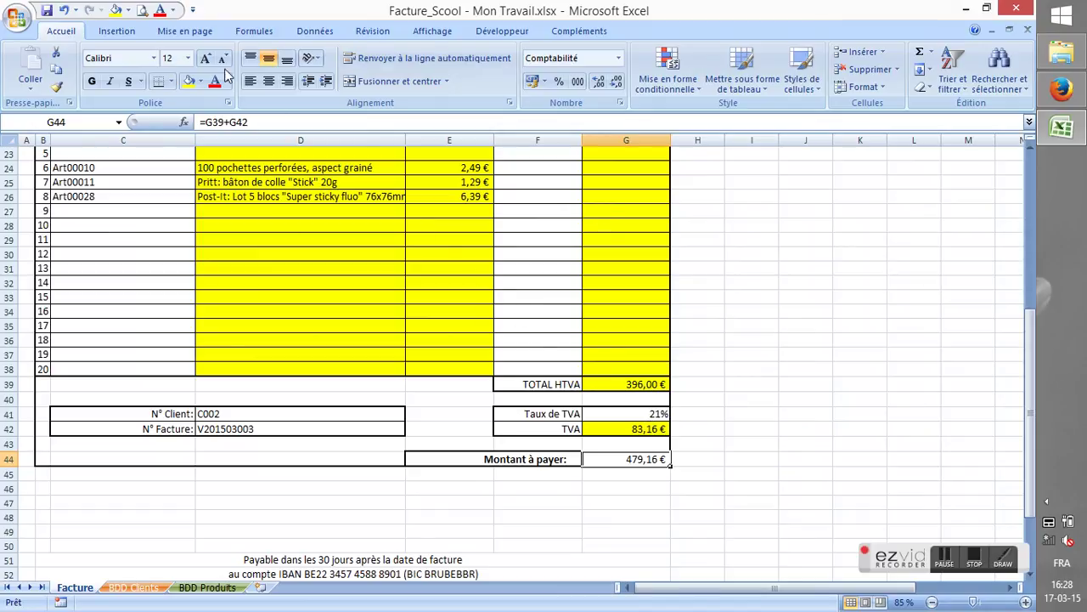
left_click(188, 81)
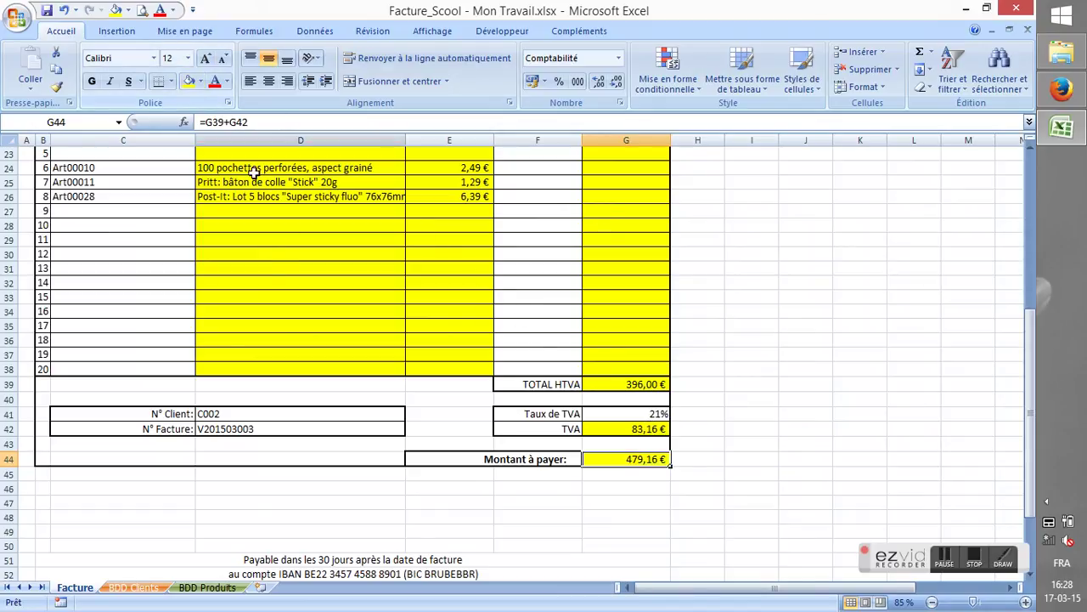
Step: Highlight the client and invoice number references in D41:D42 and the invoice date in G16 with yellow fill
left_click_drag(269, 417, 298, 426)
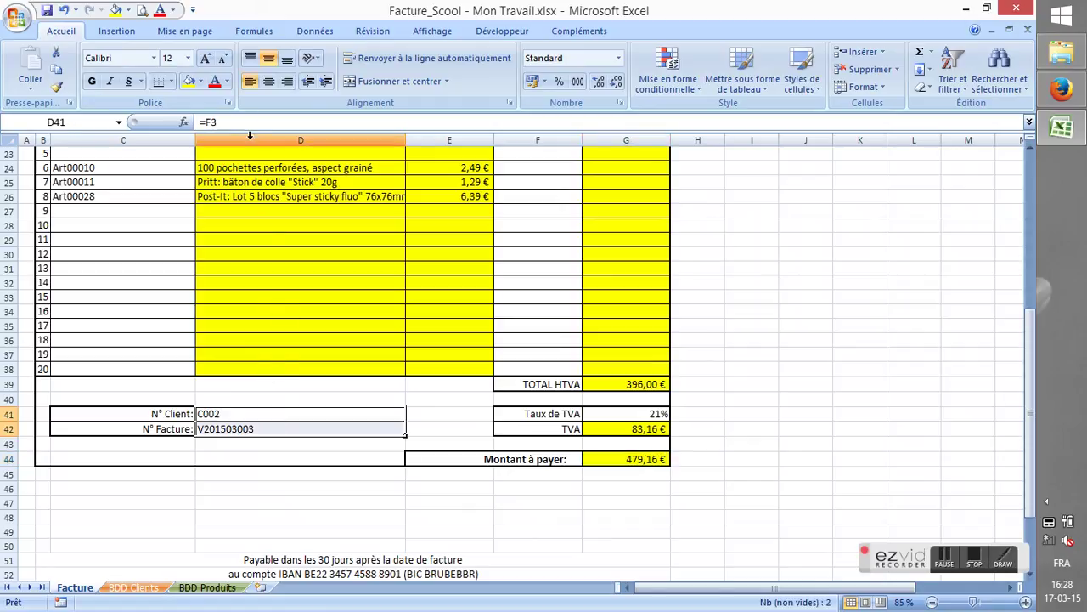
left_click(189, 81)
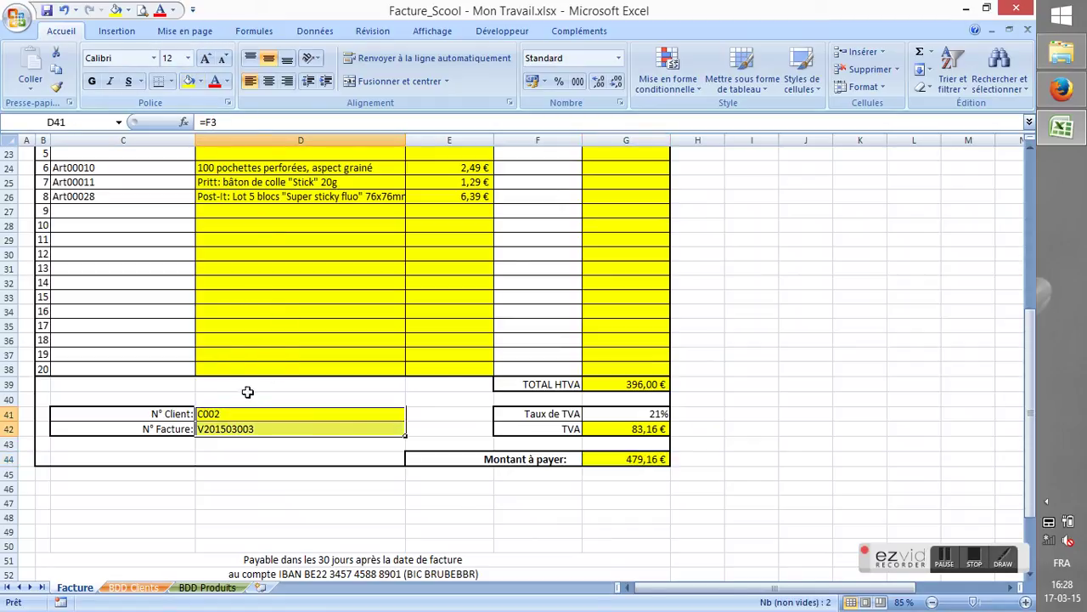
scroll(354, 459, "down", 1)
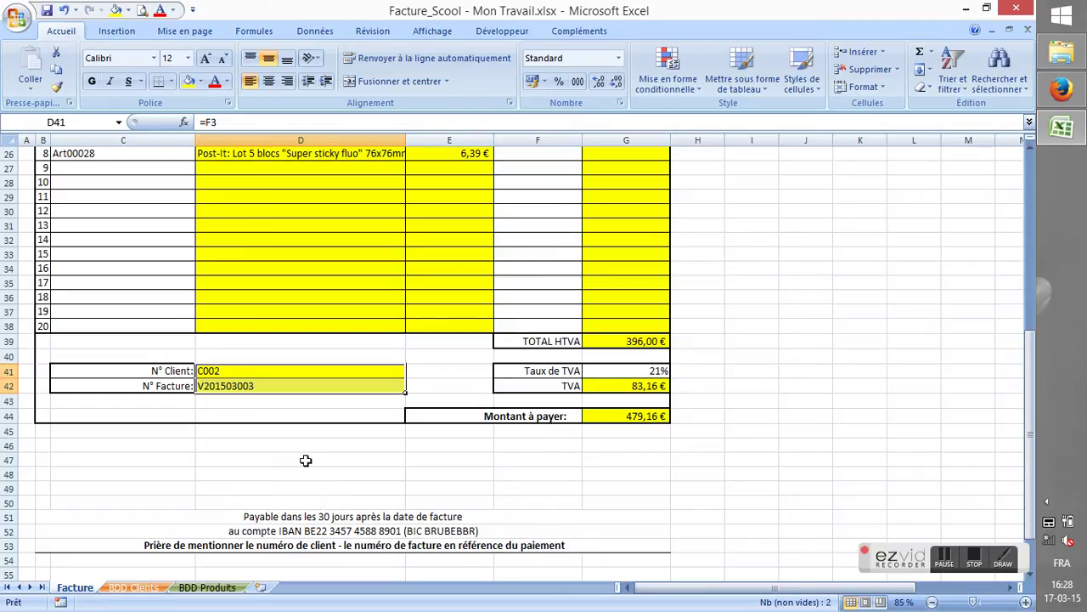
scroll(313, 466, "up", 4)
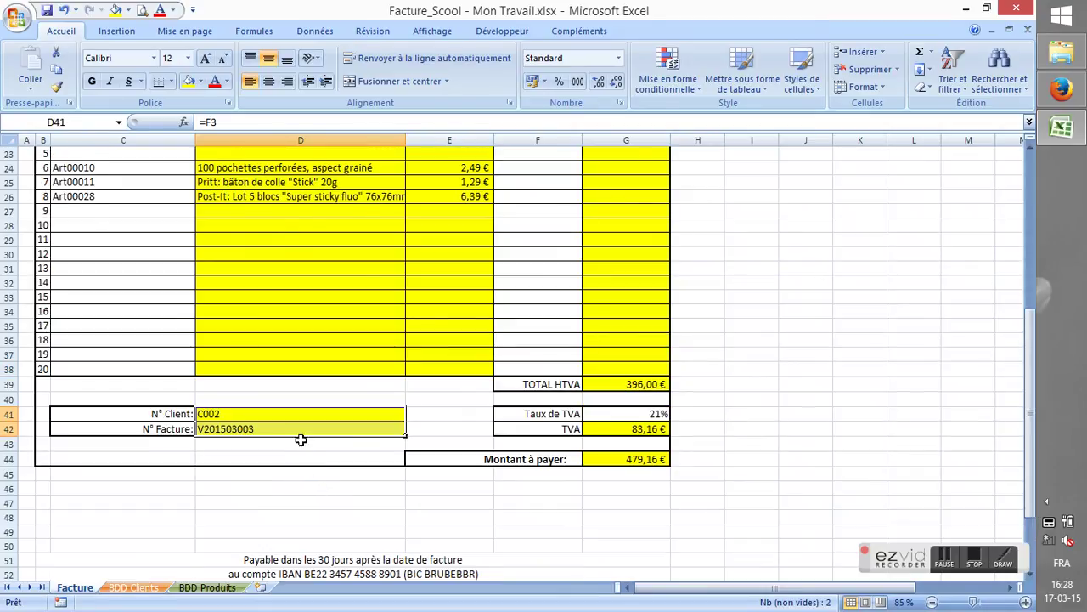
scroll(297, 435, "up", 5)
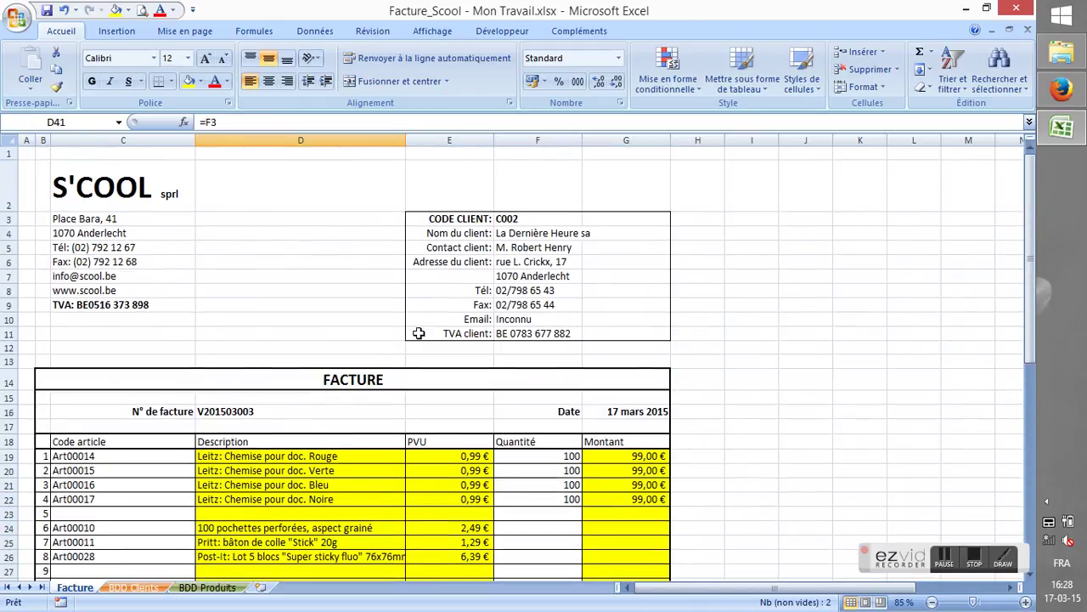
left_click(615, 406)
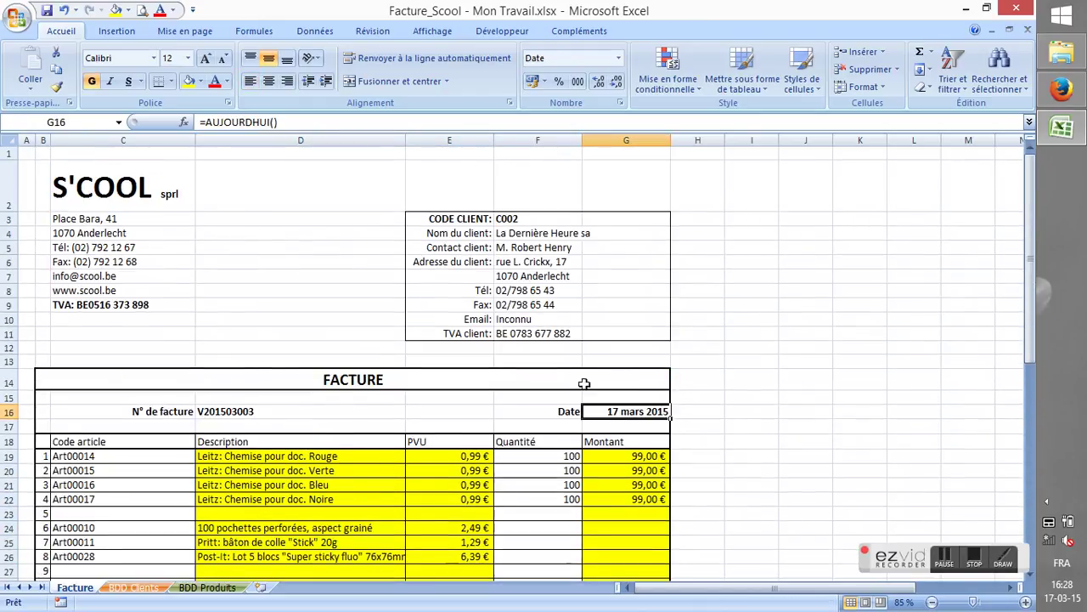
left_click(191, 83)
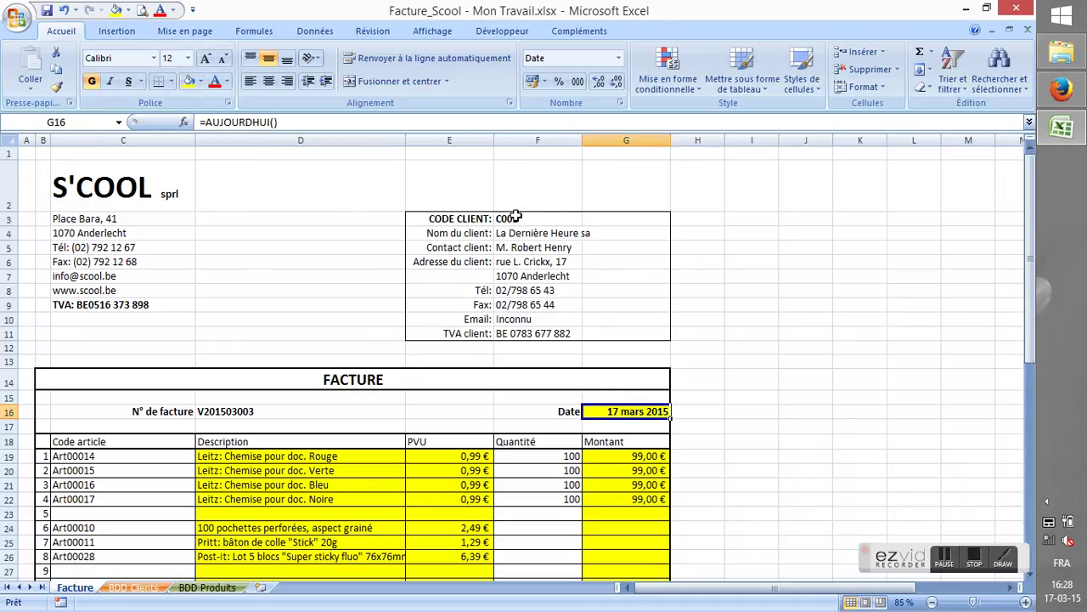
Step: Fill the client detail formula cells F4:F11 with yellow, and check the client name formula and the client code cell
left_click_drag(519, 233, 520, 336)
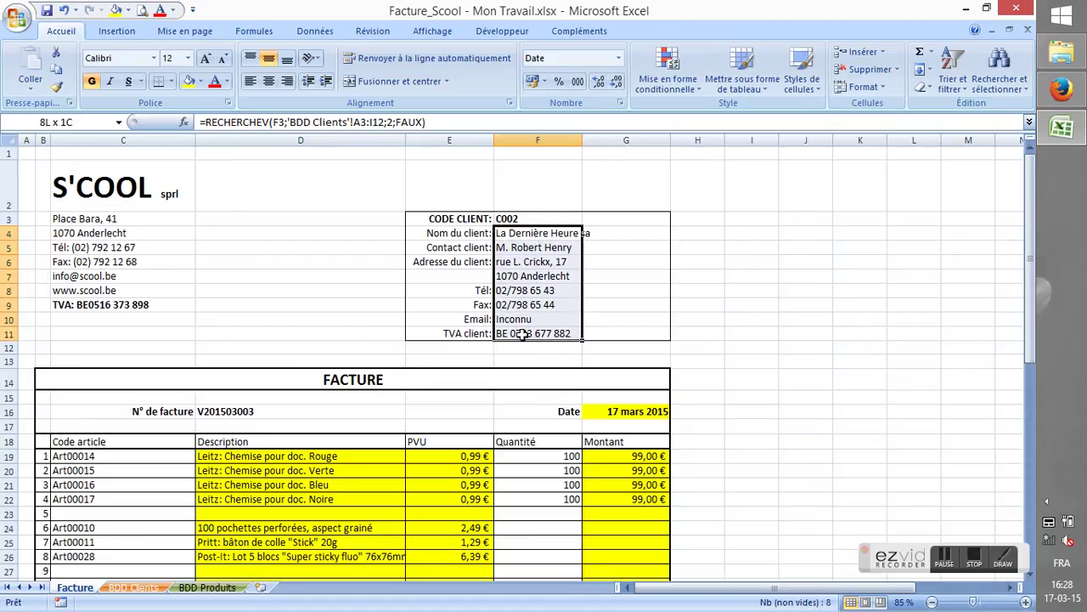
left_click(189, 81)
left_click(266, 247)
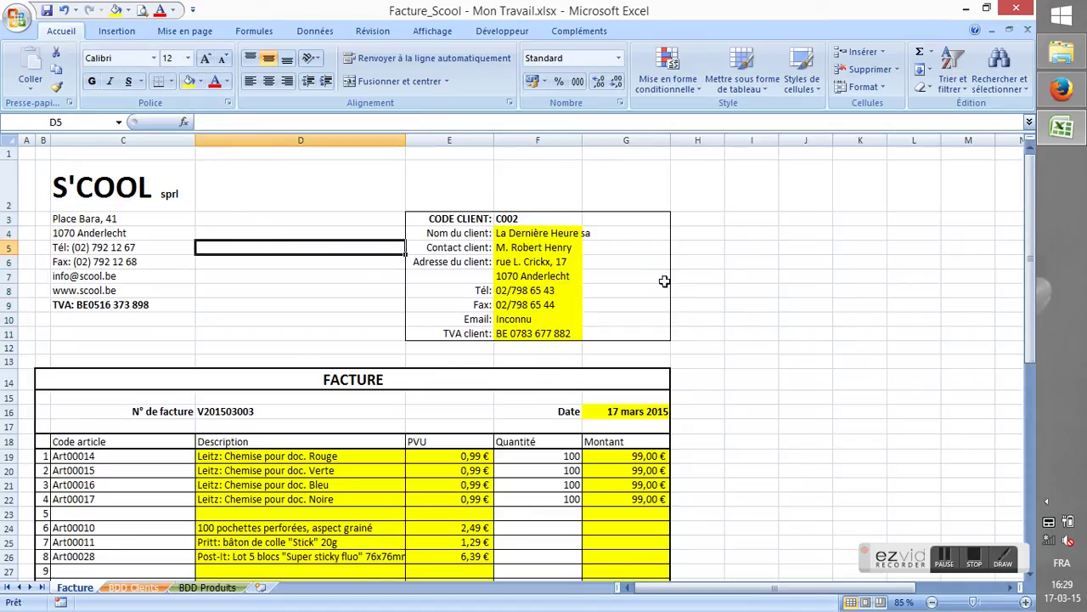
left_click(544, 231)
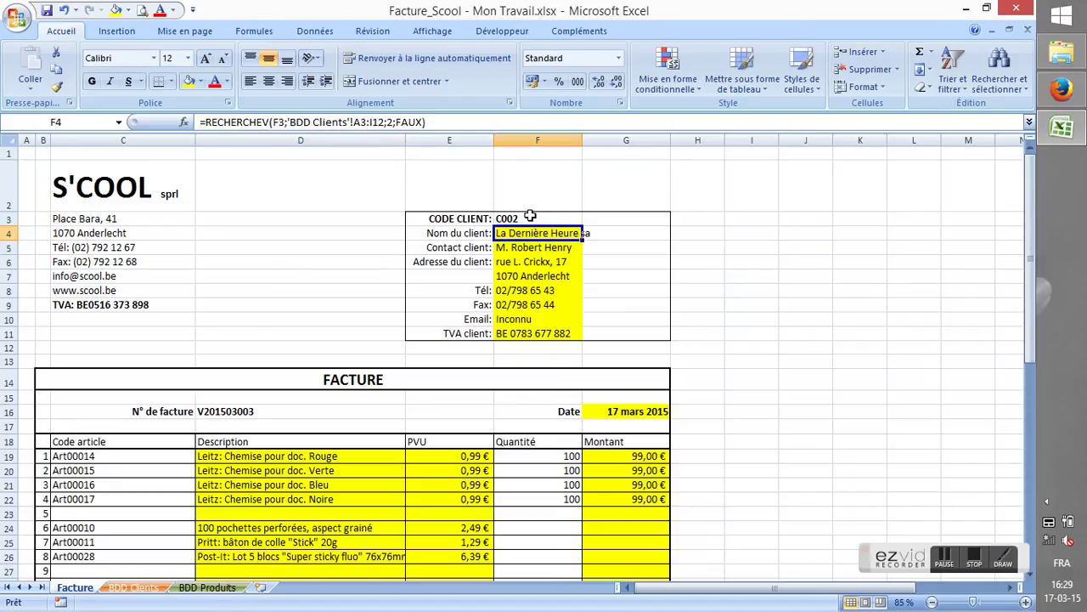
left_click(534, 218)
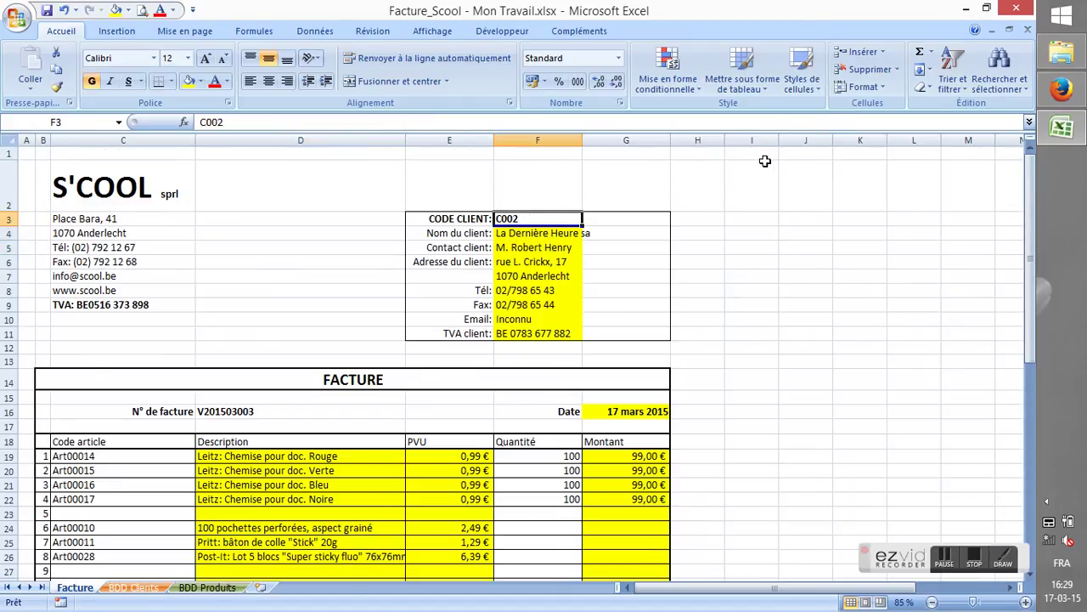
Step: View the whole invoice at 40 % zoom and check its page layout in the print preview
scroll(760, 156, "down", 8)
scroll(761, 156, "down", 1)
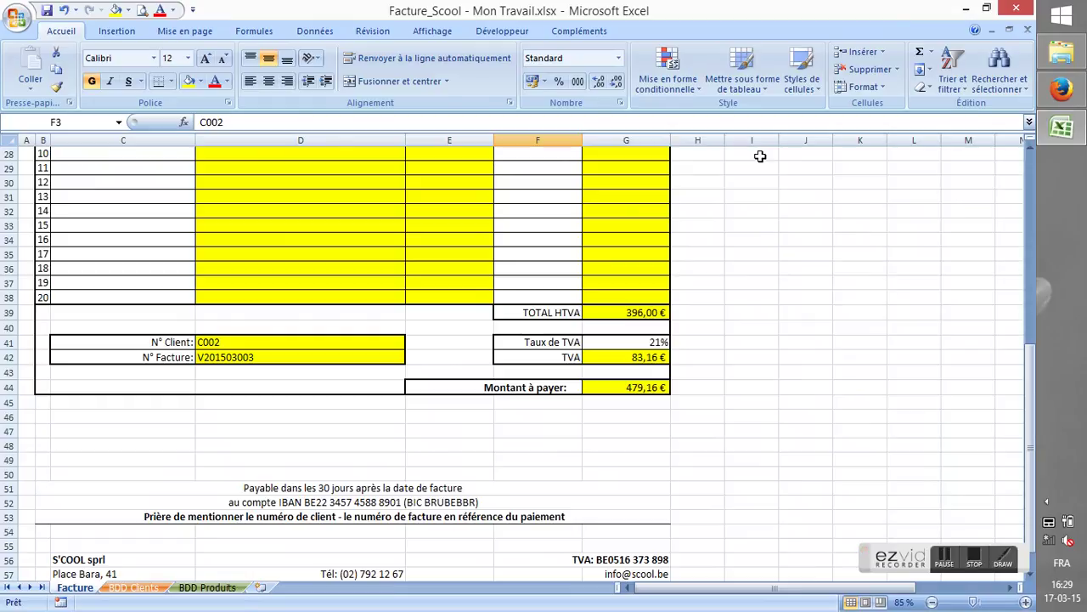
scroll(690, 223, "down", 1, "ctrl")
scroll(690, 222, "down", 2, "ctrl")
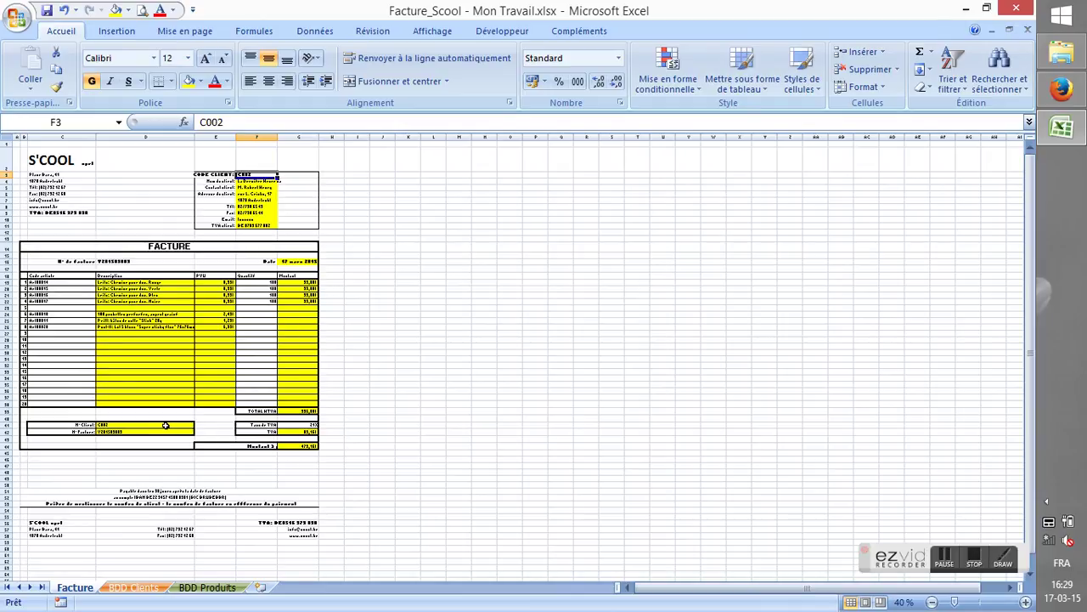
left_click(142, 12)
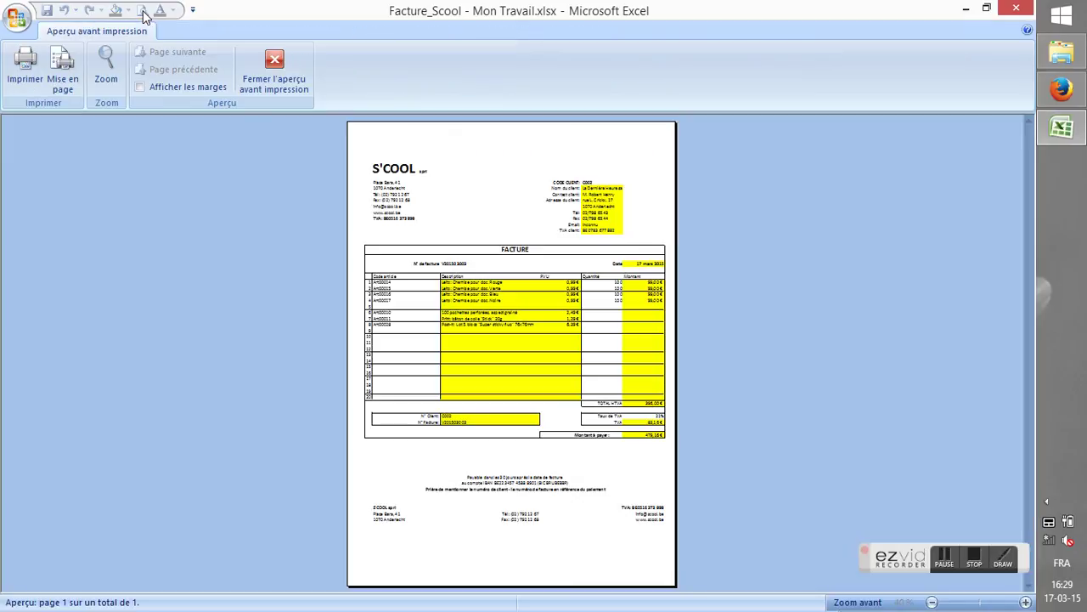
left_click(279, 72)
Step: Clear the article codes in C24:C26 that have no quantity
left_click_drag(52, 313, 289, 330)
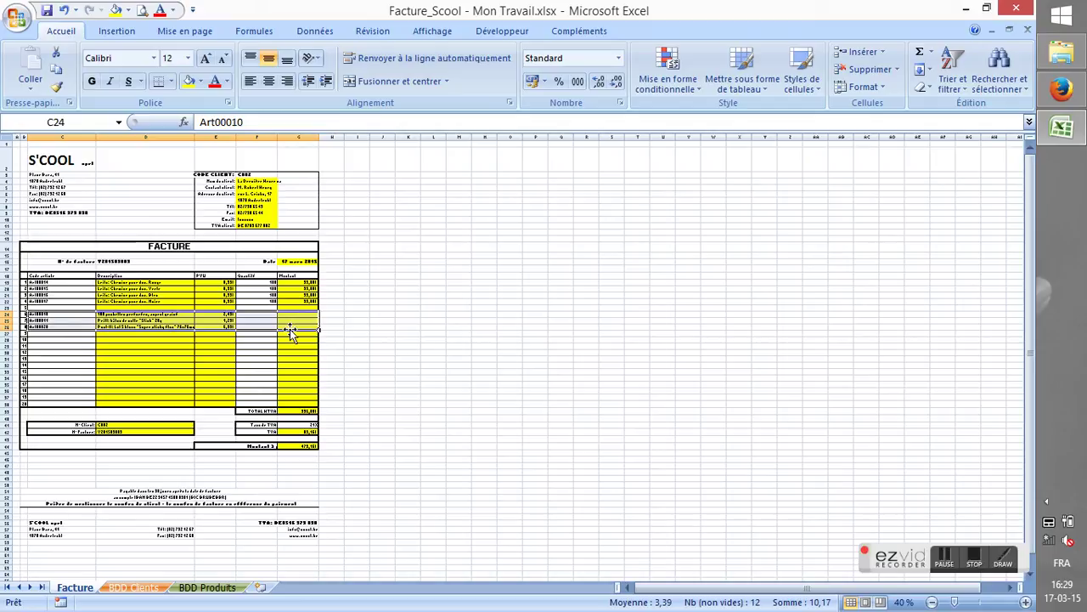
key("Left")
key("Right")
key("Right")
key("Right")
key("Down")
key("Down")
key("Left")
key("Left")
key("shift+Up")
key("shift+Up")
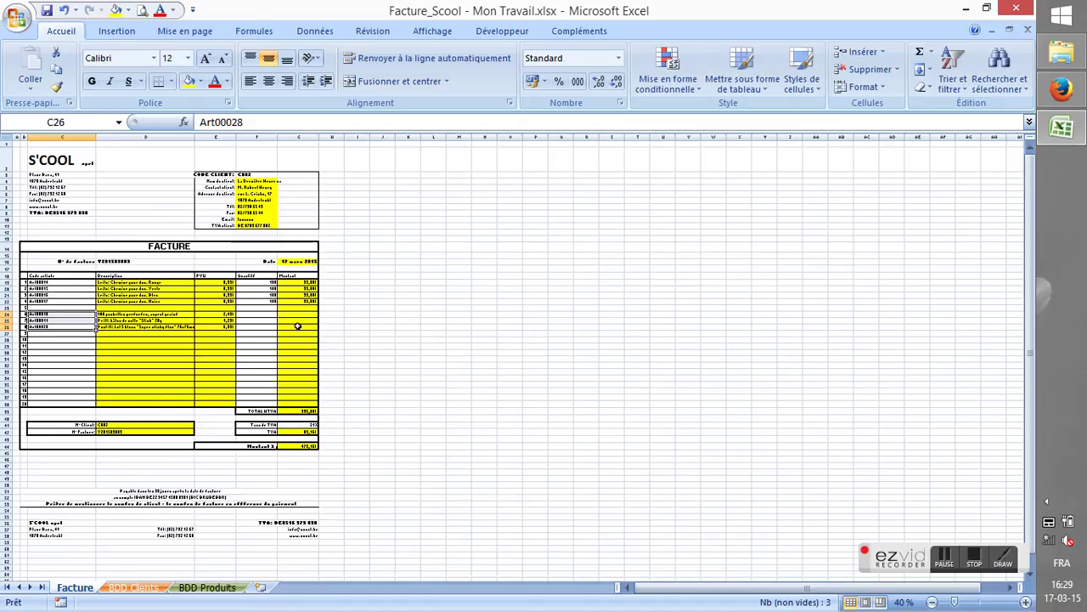
scroll(298, 326, "up", 2)
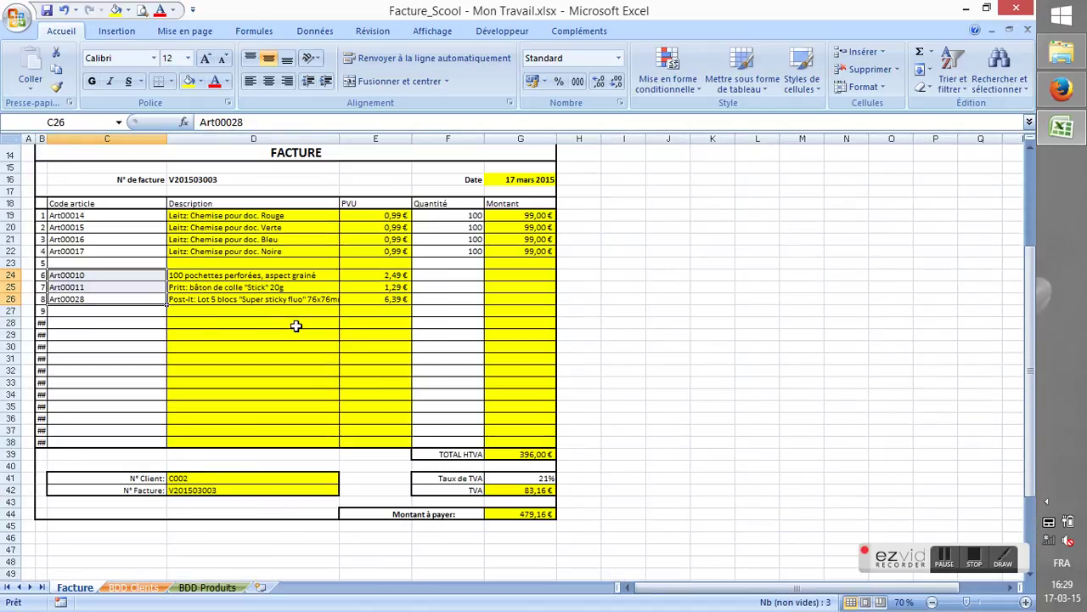
key("Delete")
Step: Examine the Description and PVU formulas in the emptied invoice lines, and review the whole invoice at 40 % zoom
key("Right")
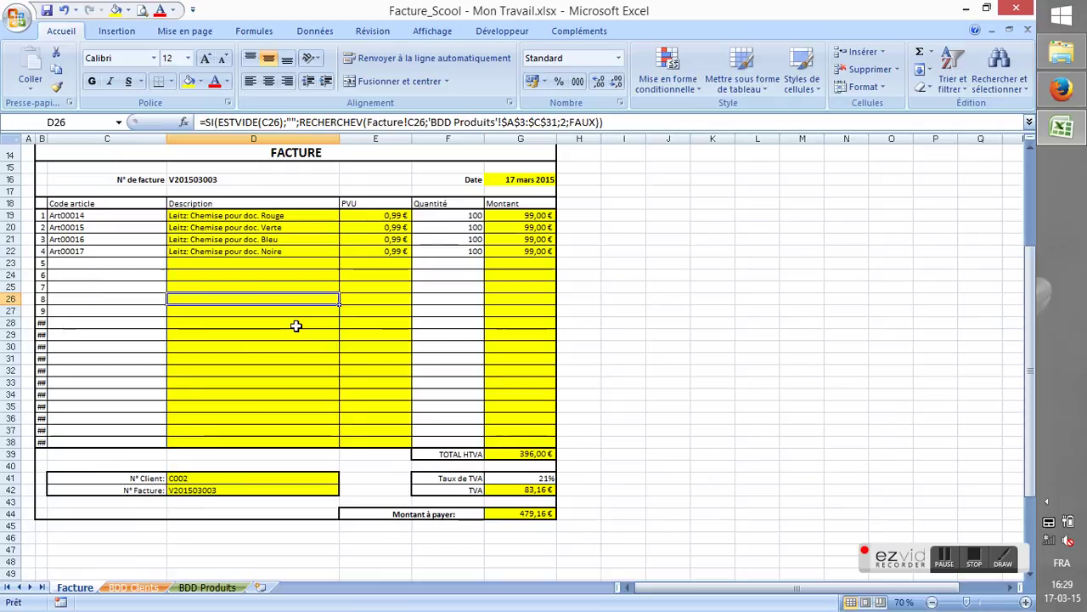
key("Right")
key("Up")
key("Up")
key("Left")
key("Left")
key("Down")
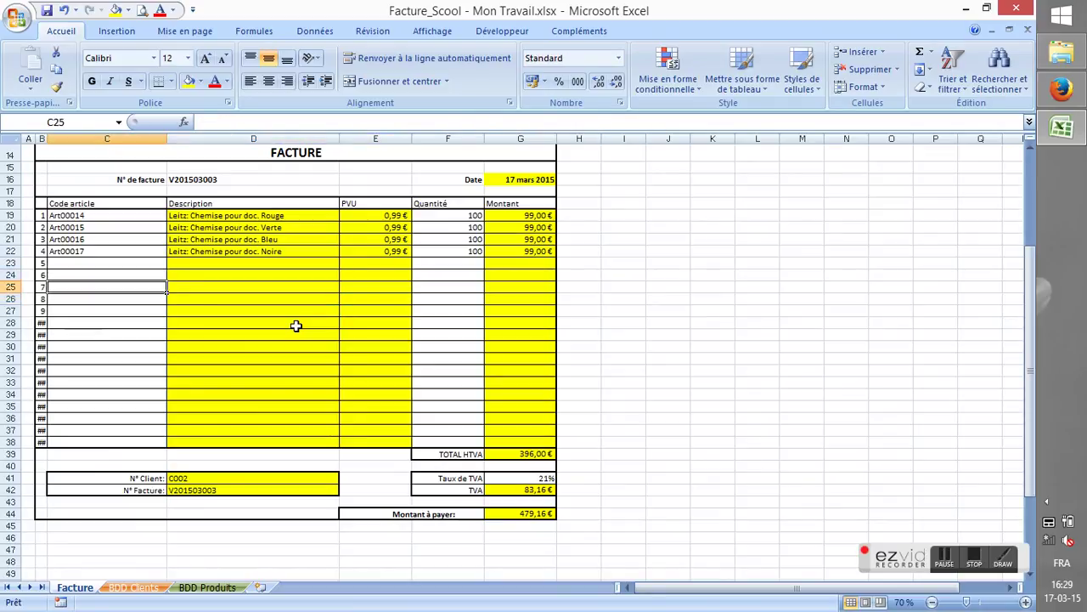
key("Right")
key("Right")
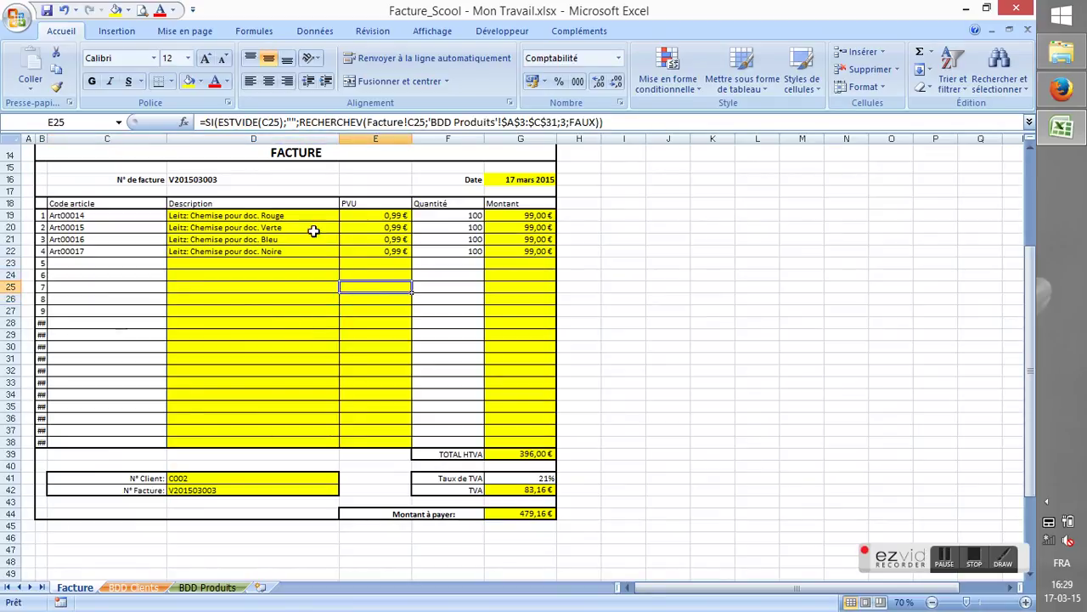
scroll(683, 231, "down", 2)
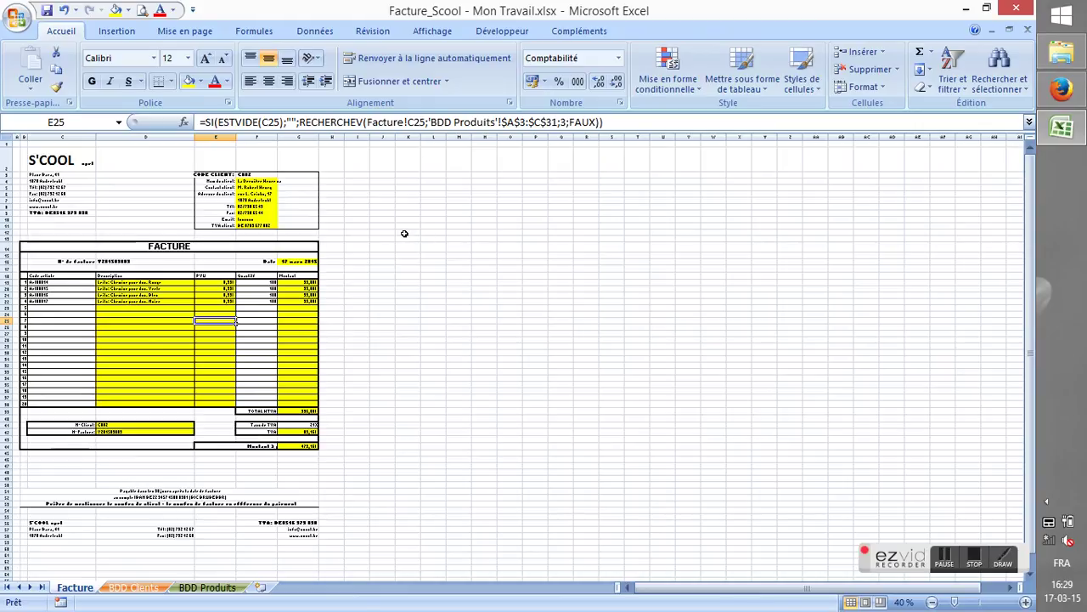